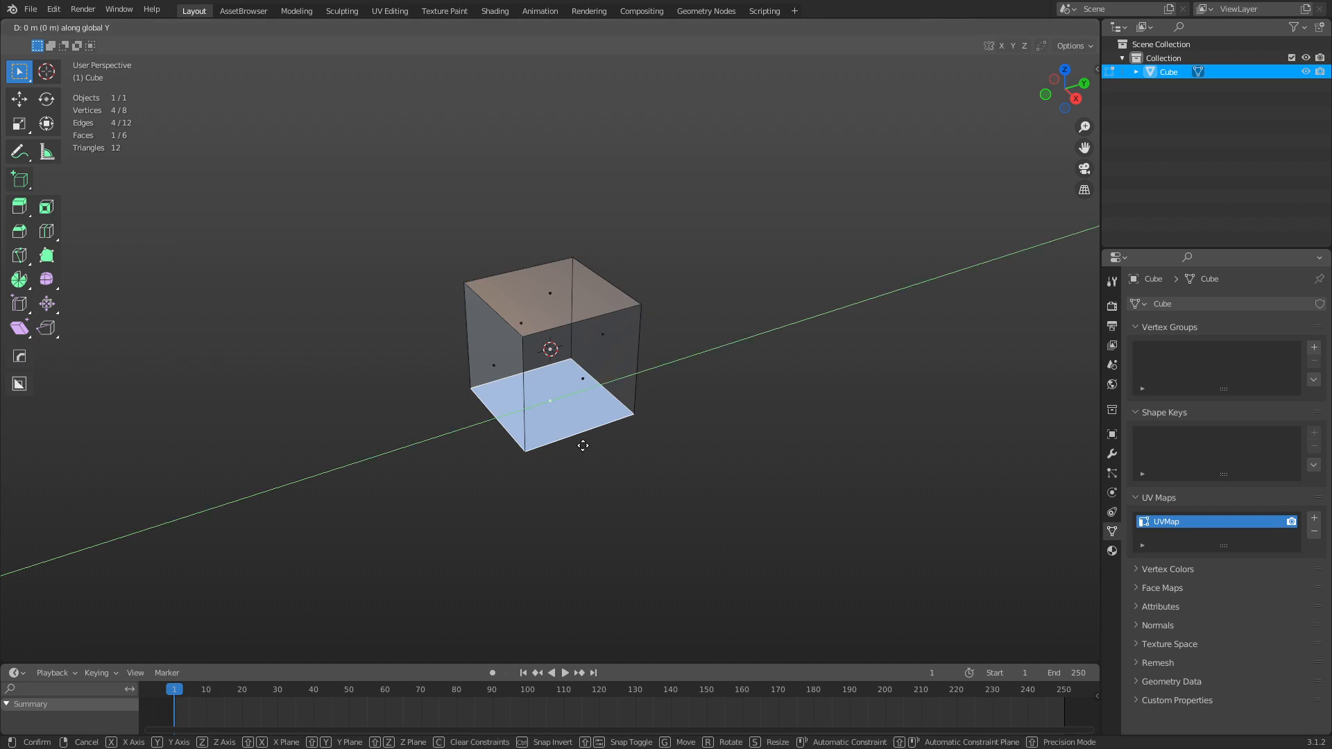
Scale the cube's bottom face along the global X axis to about twice its width.
key("x")
key("s")
key("x")
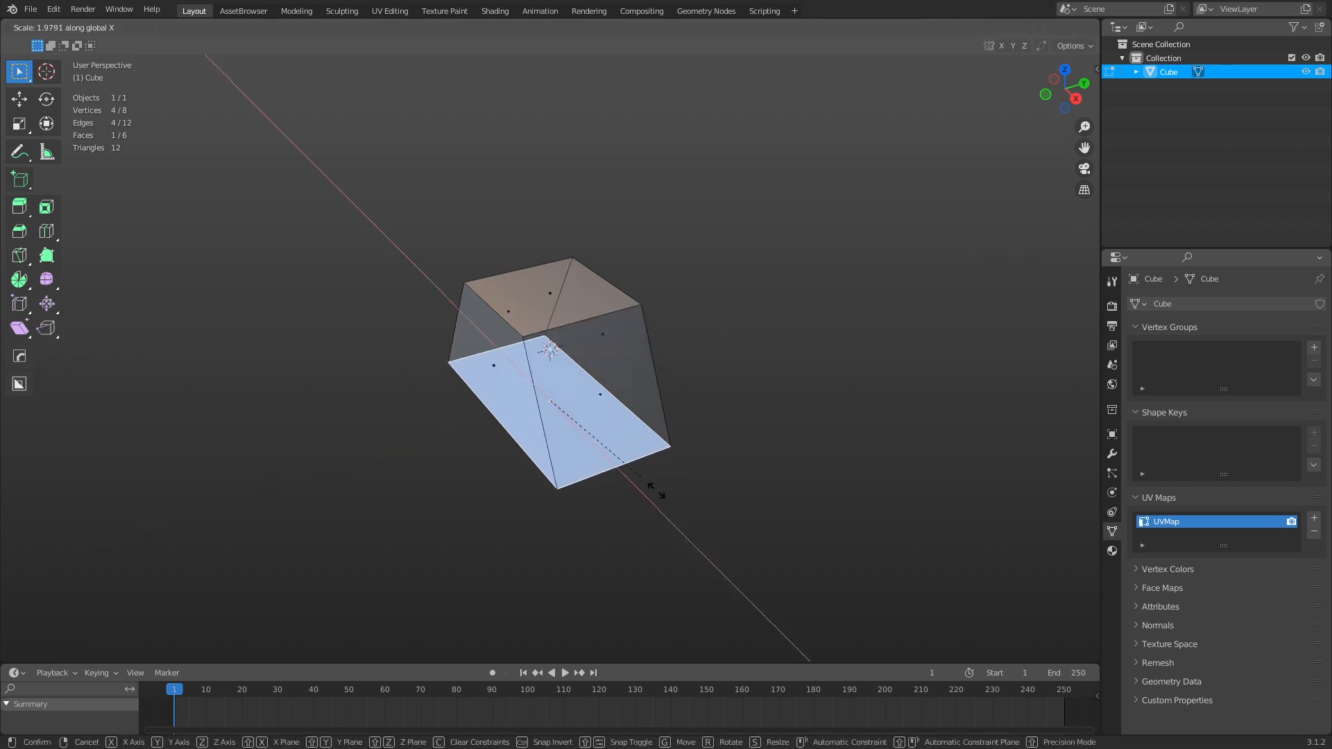
left_click(639, 485)
Move the bottom edge of the end facing negative Y along Y by about -1.79 m to slope that end.
left_click(495, 435)
key("2")
left_click(496, 424)
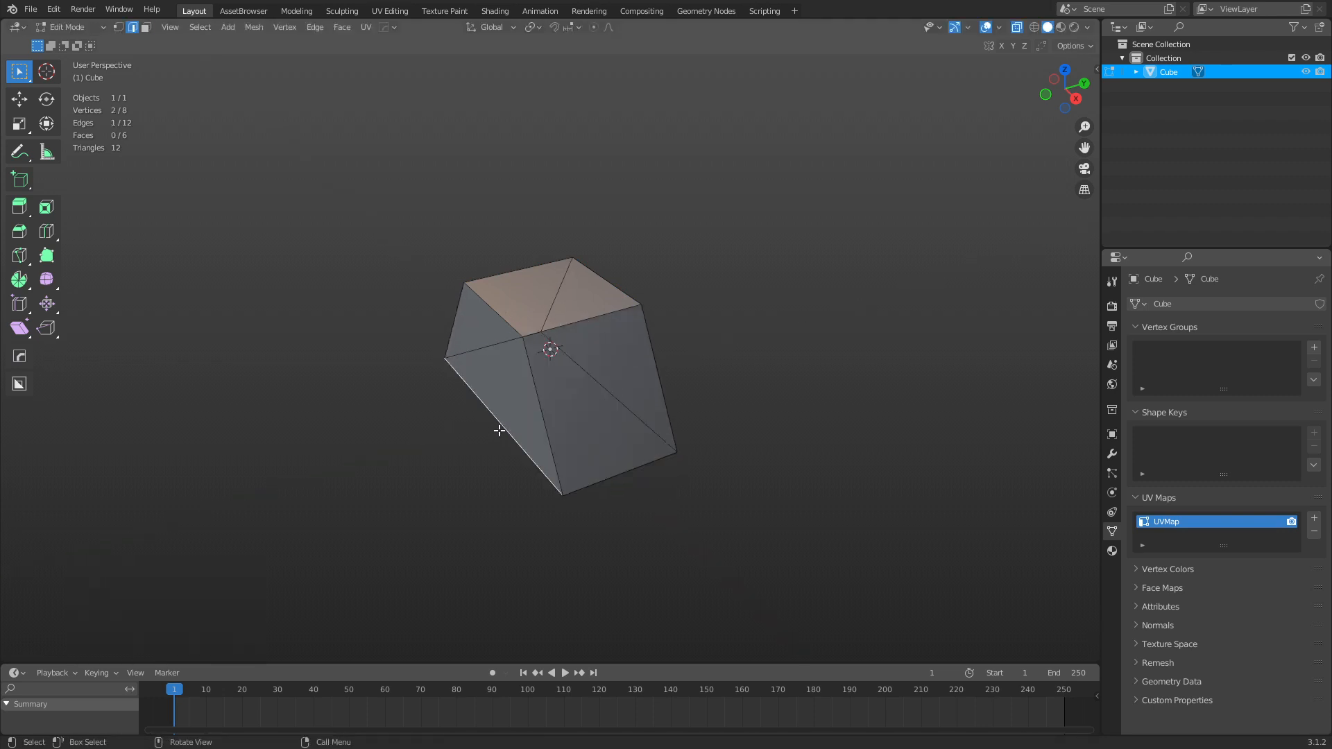
key("g")
key("y")
left_click(411, 453)
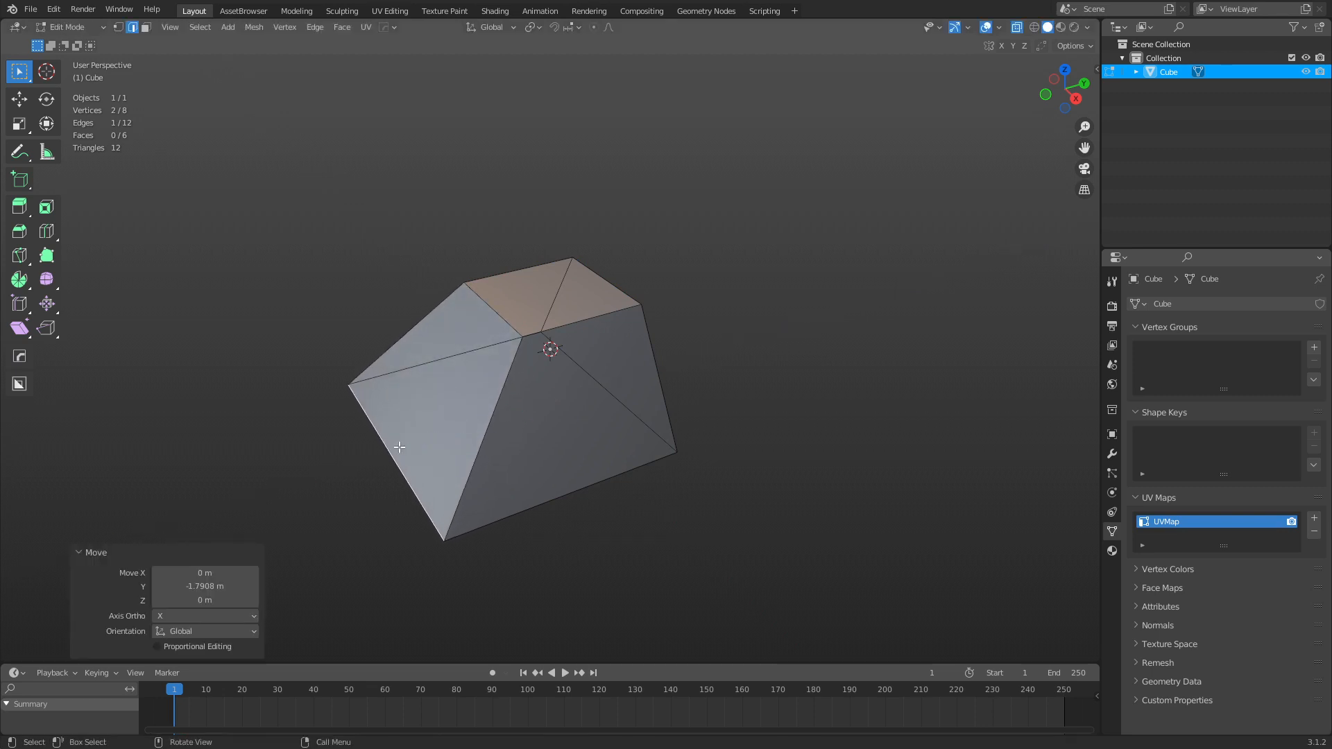
Move the whole sloped end face along the Y axis by about -1.52 m.
key("3")
left_click(470, 377)
key("g")
key("y")
left_click(379, 400)
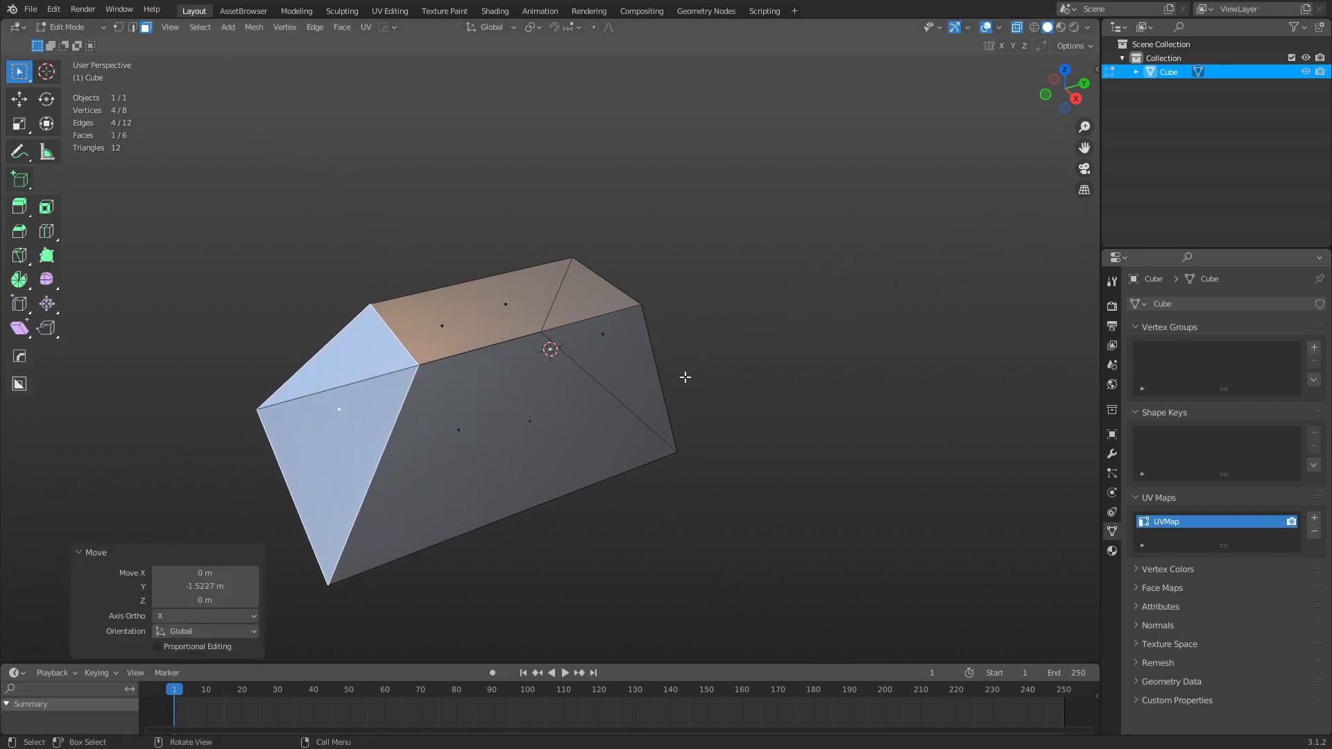
Extrude the opposite, vertical end face outward by about 1.09 m.
middle_click_drag(686, 378, 613, 372)
left_click(615, 368)
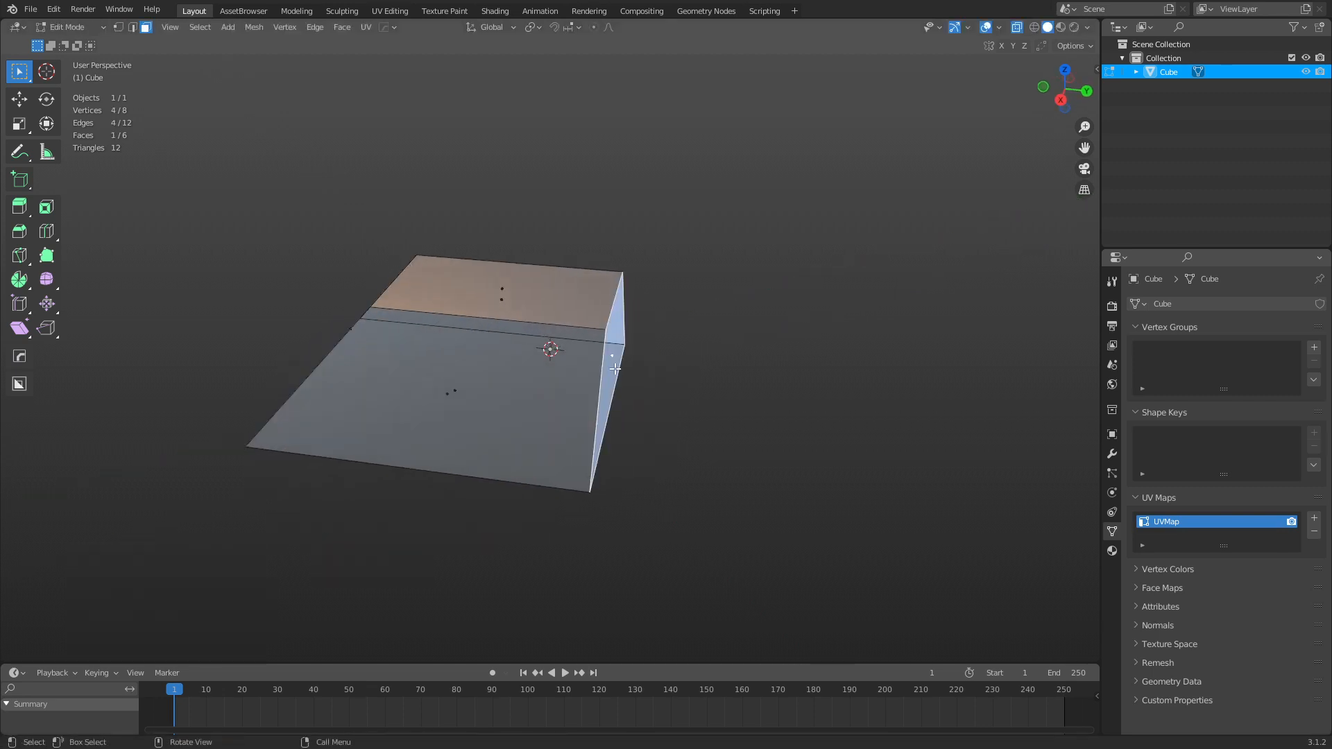
key("e")
left_click(677, 372)
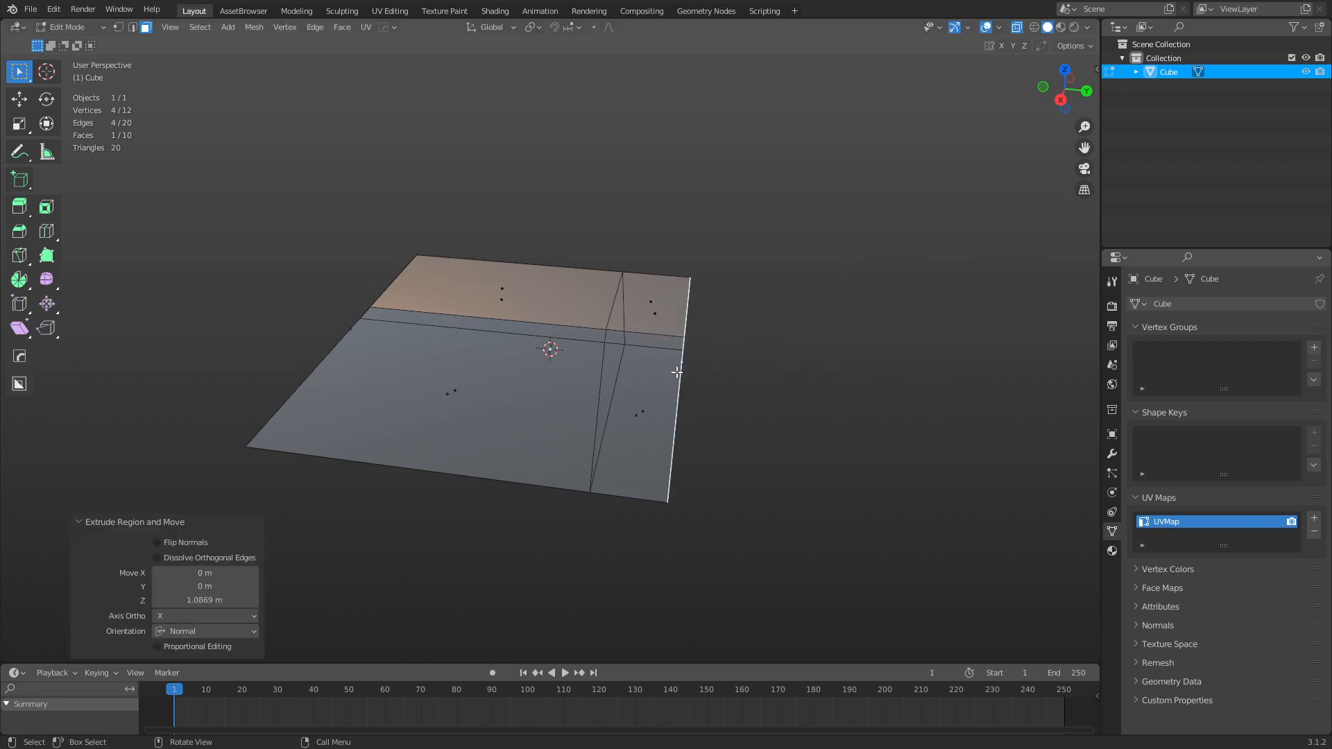
Turn off X-ray display and clear the mesh selection.
middle_click_drag(677, 371, 651, 384)
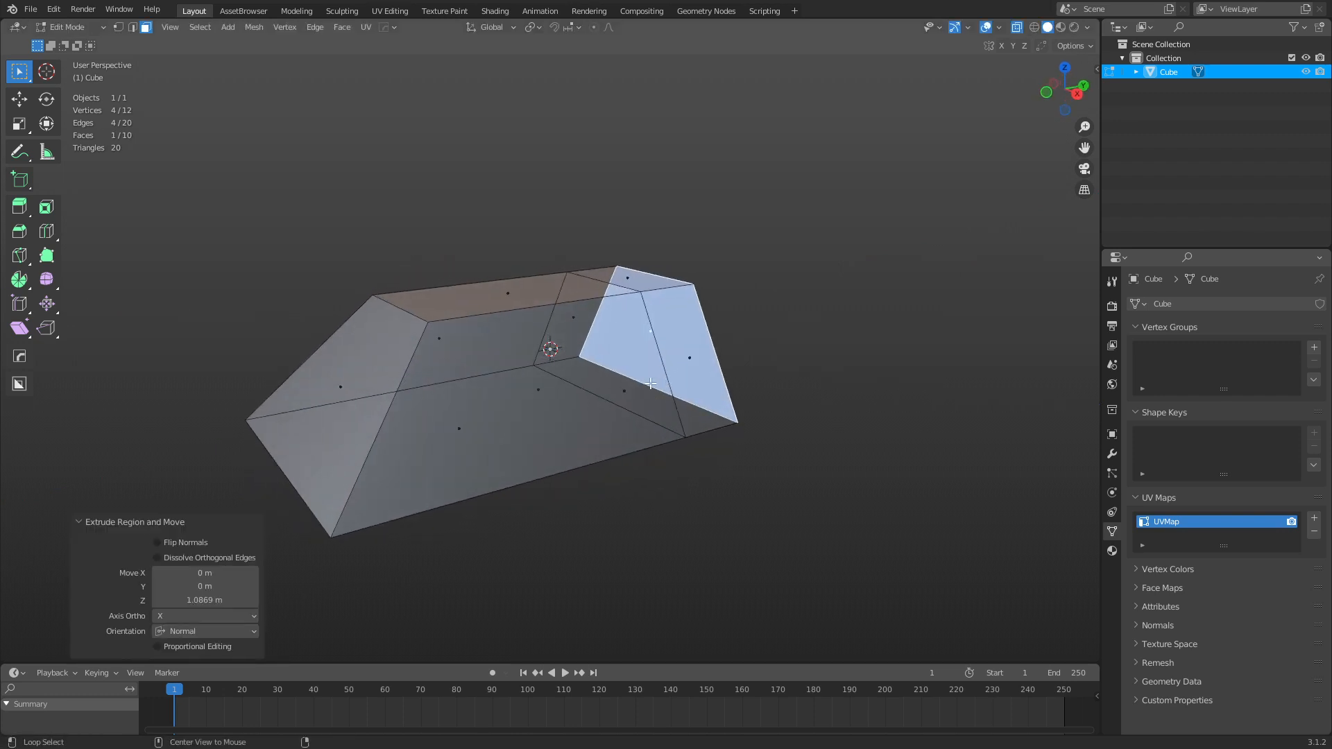
key("alt+z")
key("alt+a")
scroll(674, 365, "up", 1)
scroll(647, 376, "up", 2)
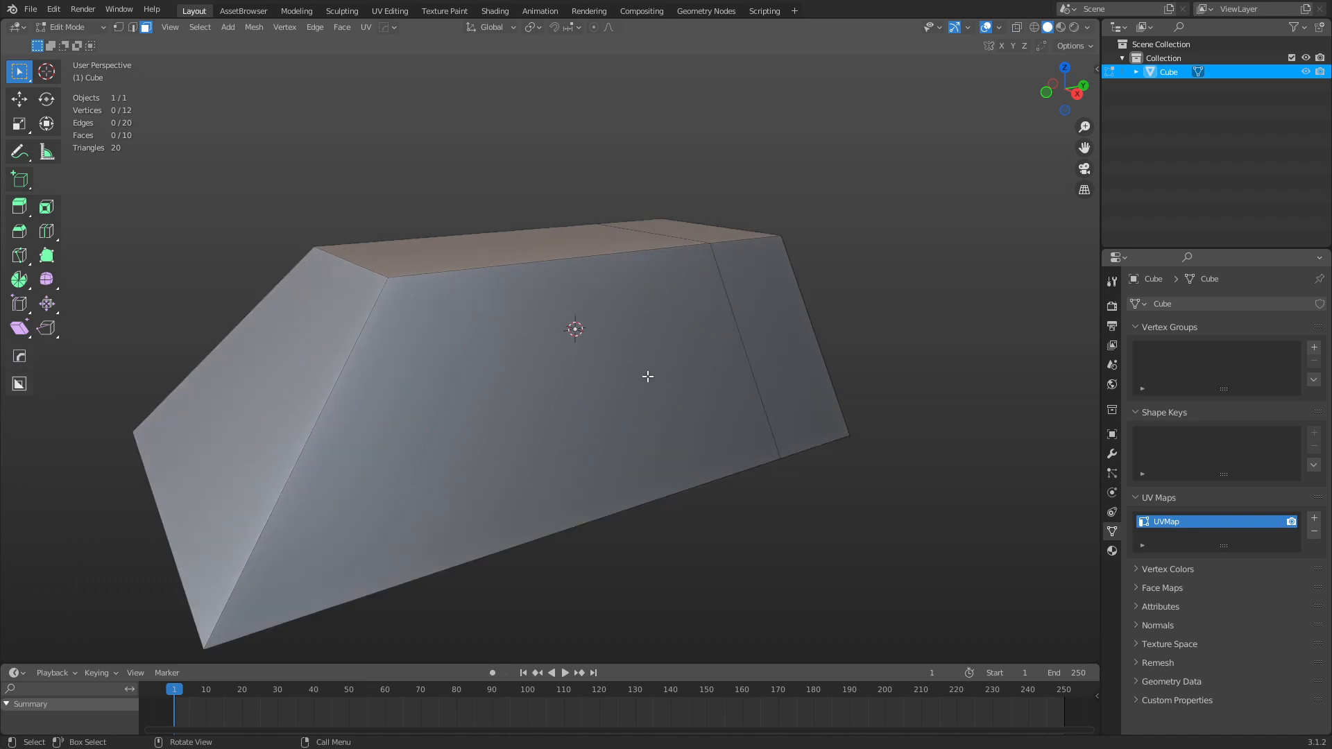
Knife-cut a long triangle into the large side face, with its short side on the vertical edge near the extruded end.
middle_click_drag(647, 377, 645, 371)
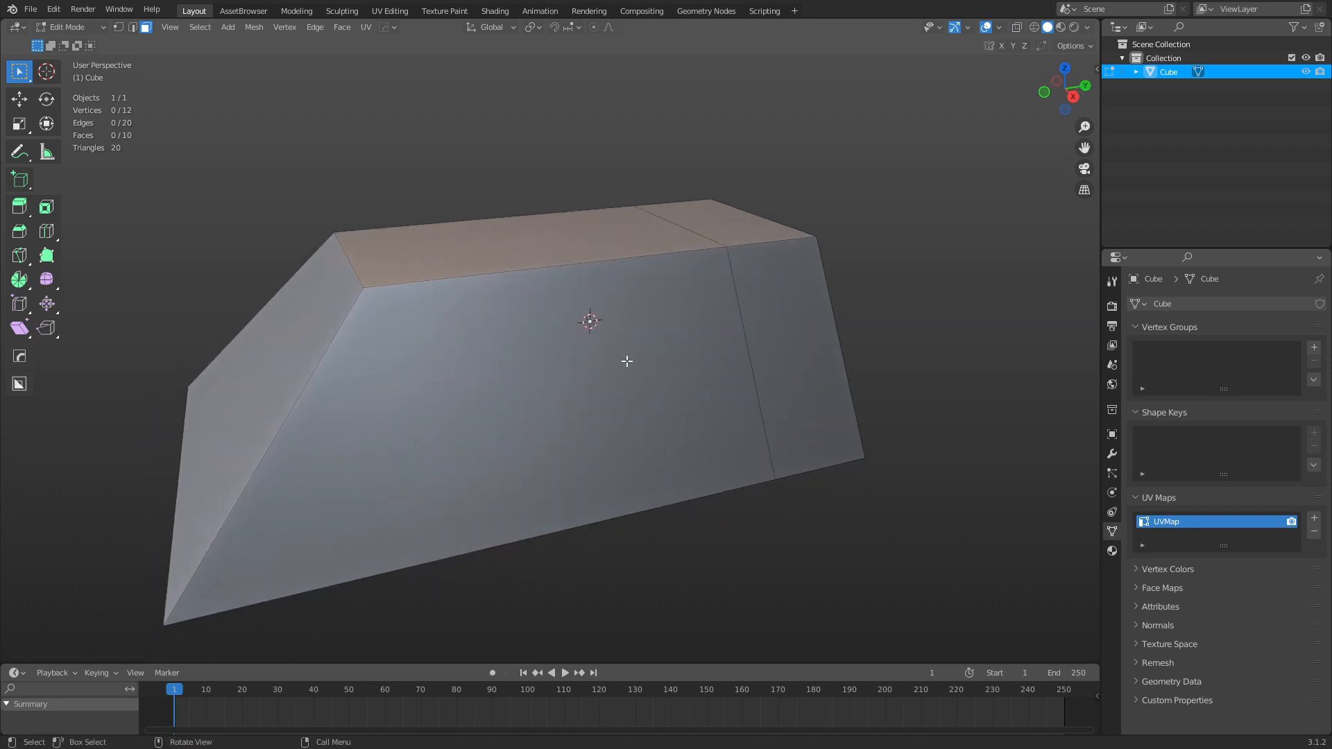
key("k")
left_click(734, 277)
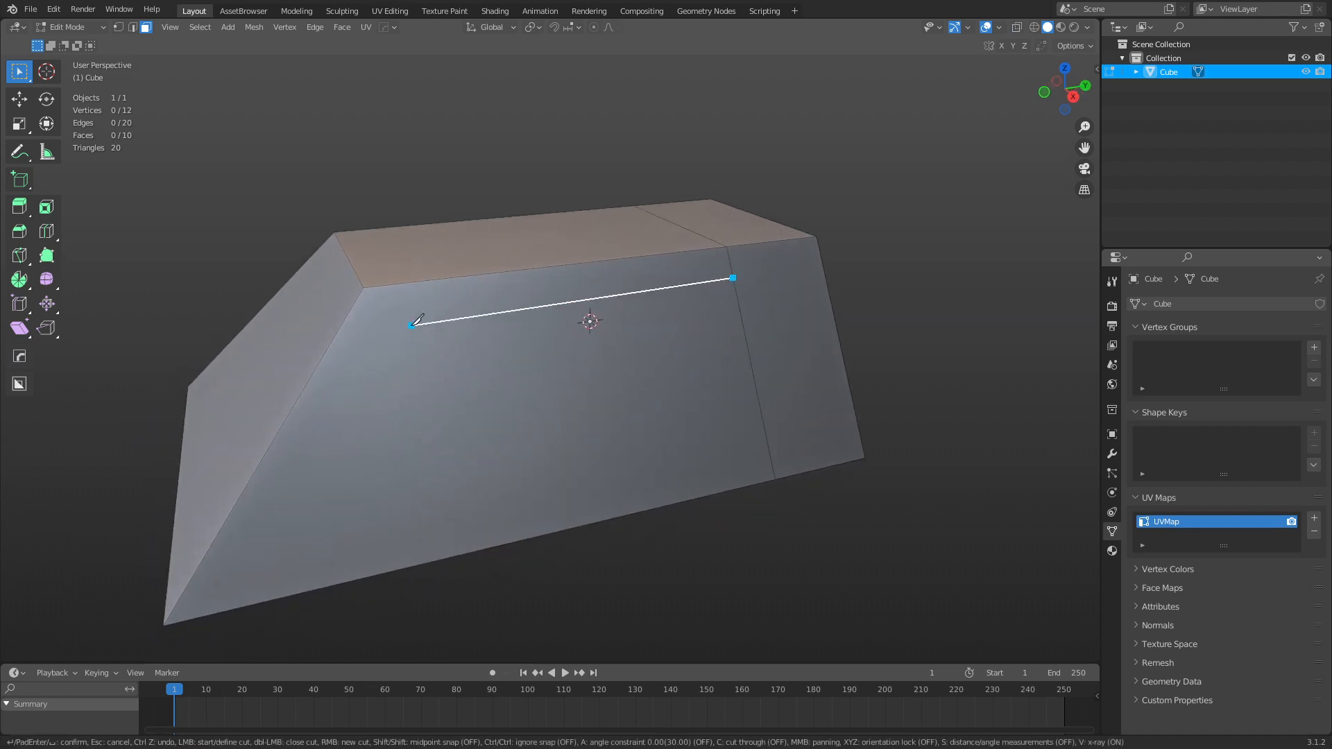
left_click(383, 324)
left_click(762, 415)
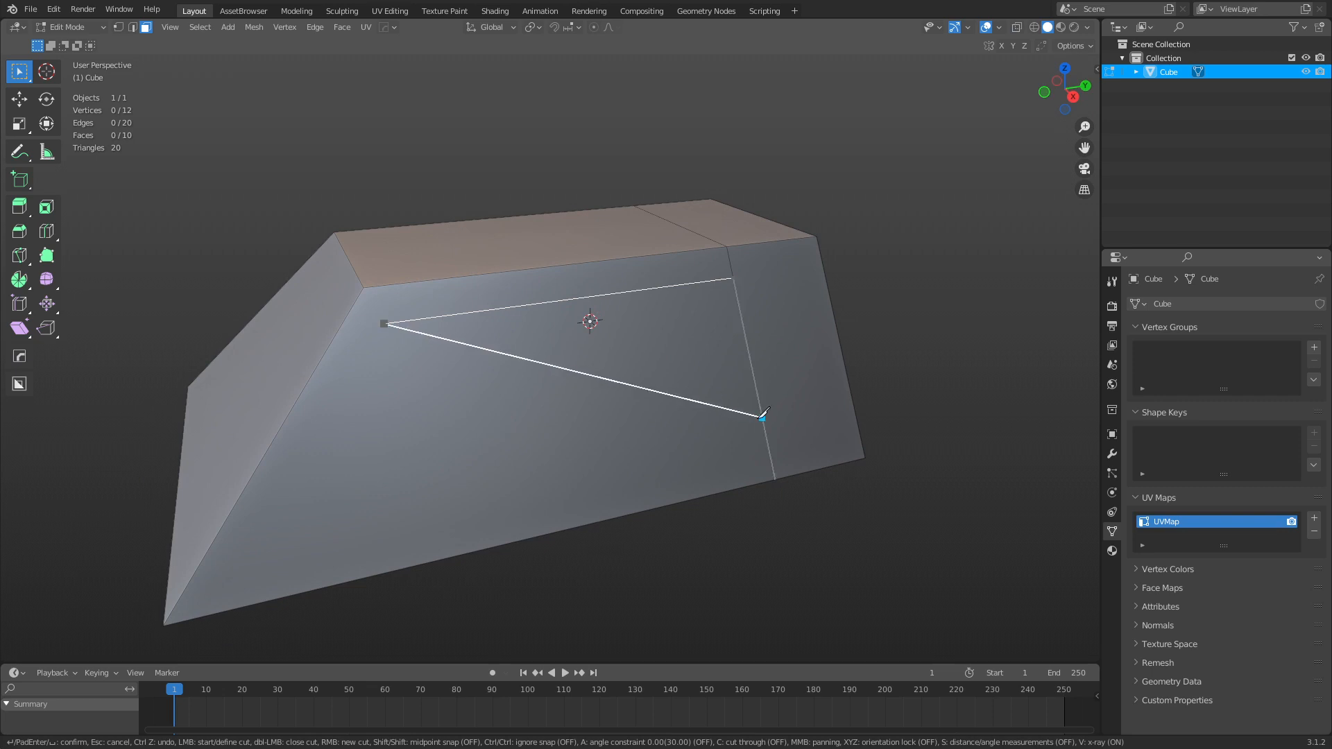
left_click(733, 278)
key("Return")
Extrude the triangular face inward by about 0.61 m to form a recess.
left_click(675, 352)
middle_click_drag(674, 353, 590, 385)
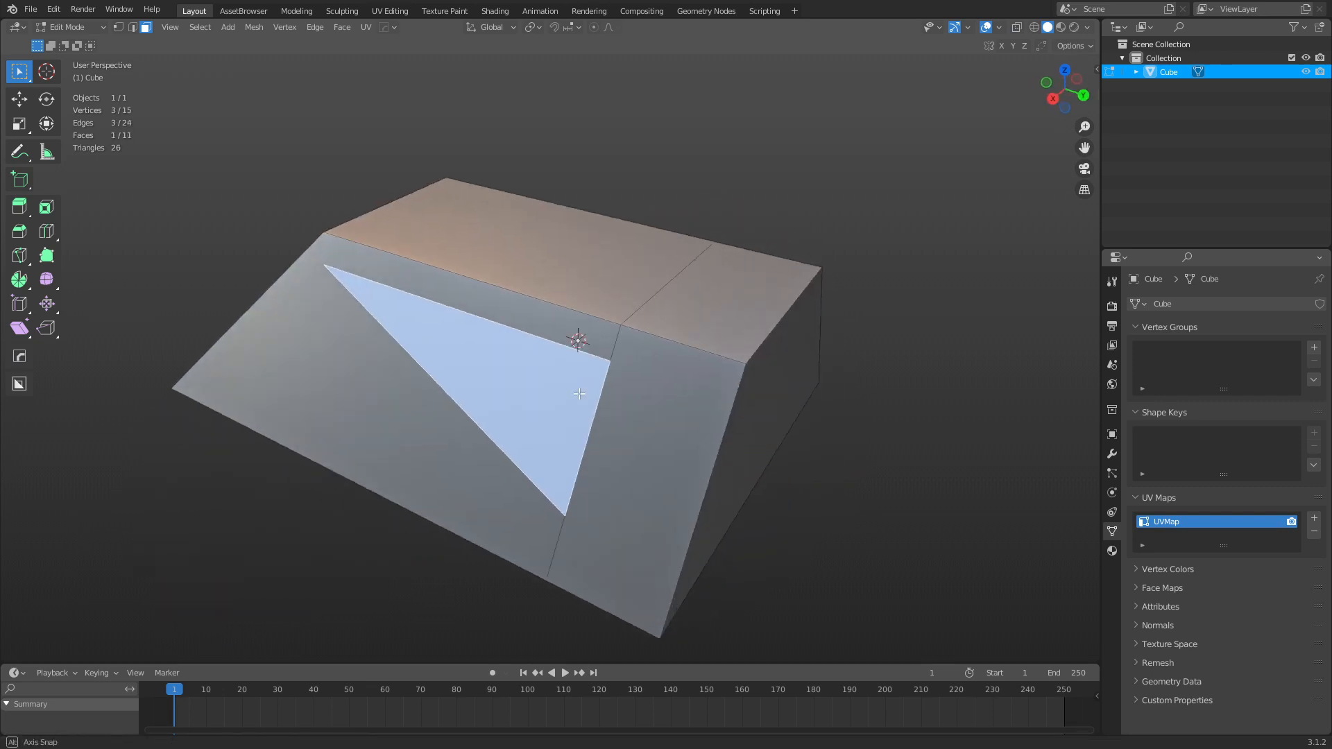
key("e")
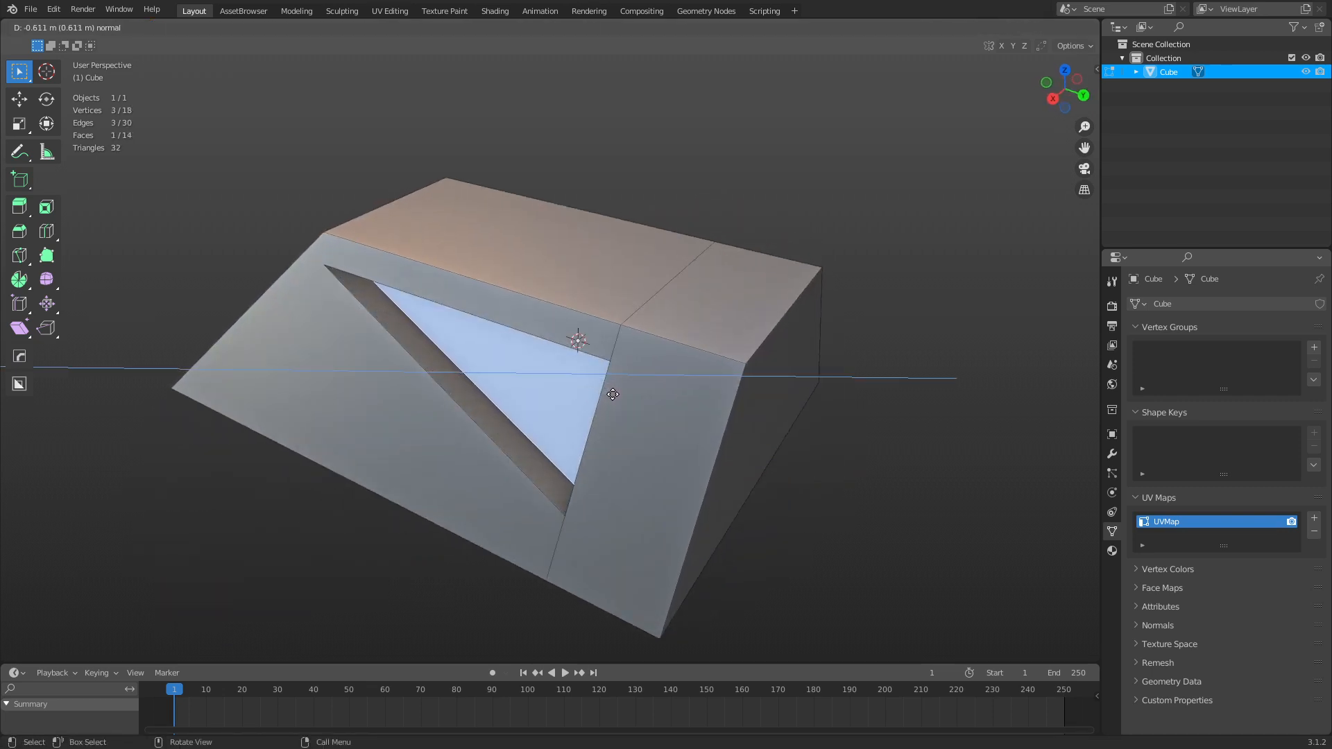
left_click(613, 394)
middle_click_drag(609, 396, 747, 383)
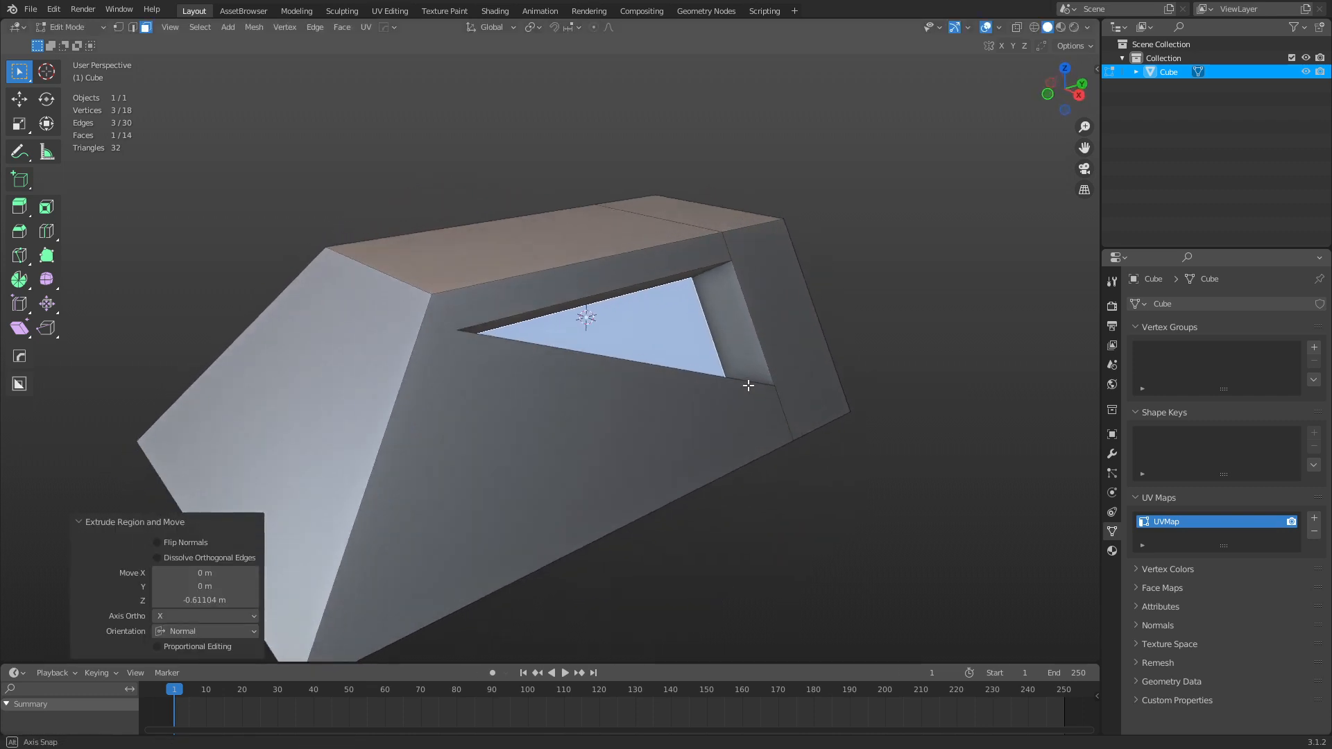
Move the short inner edge of the recess floor along Y toward the vertical end.
left_click(715, 339)
key("2")
left_click(705, 337)
key("g")
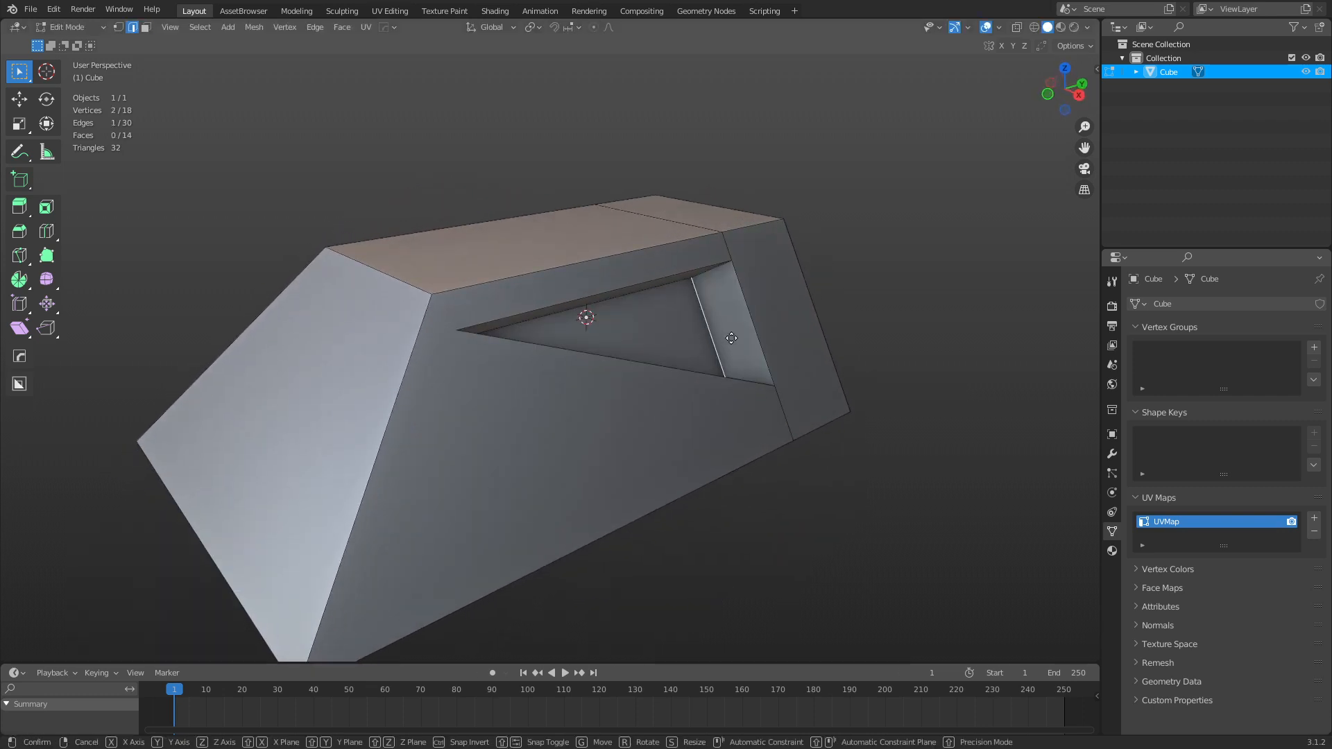
key("y")
left_click(747, 338)
Scale the triangular recess floor uniformly to about 0.83.
key("3")
left_click(666, 334)
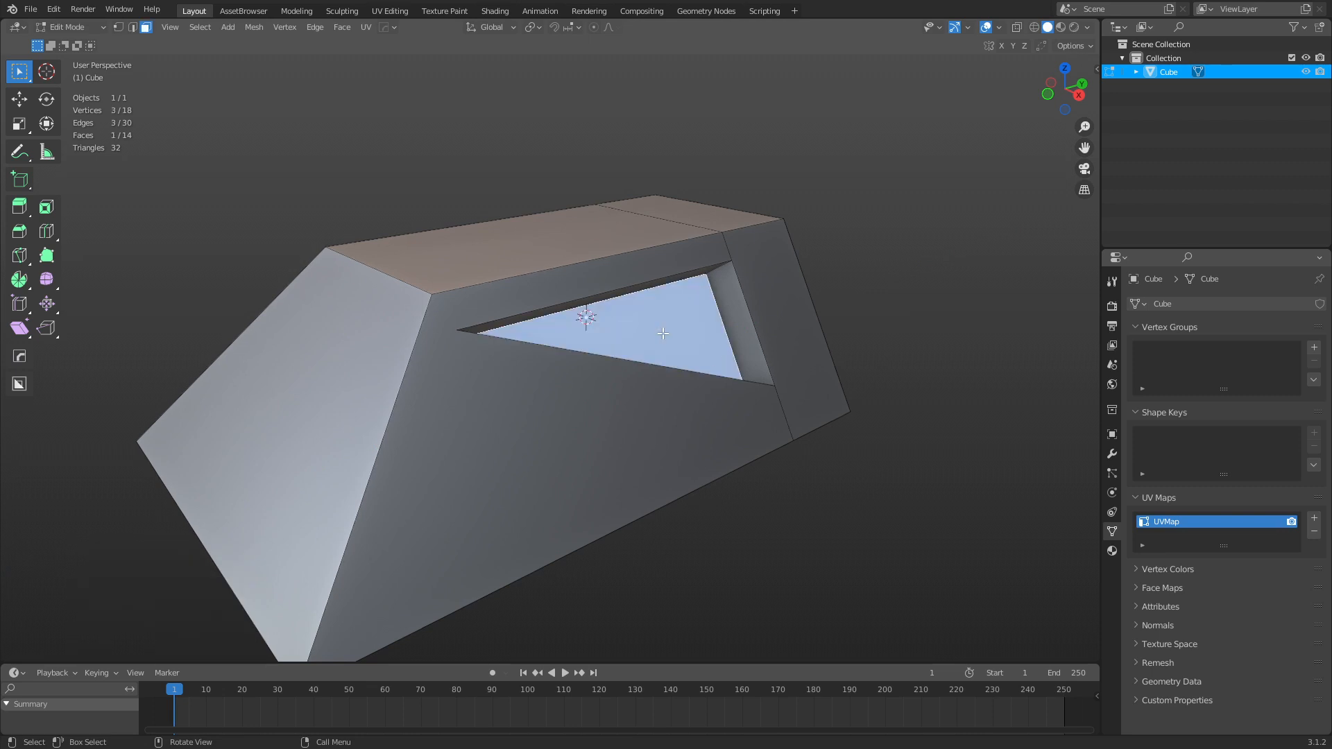
middle_click_drag(718, 366, 635, 370)
key("s")
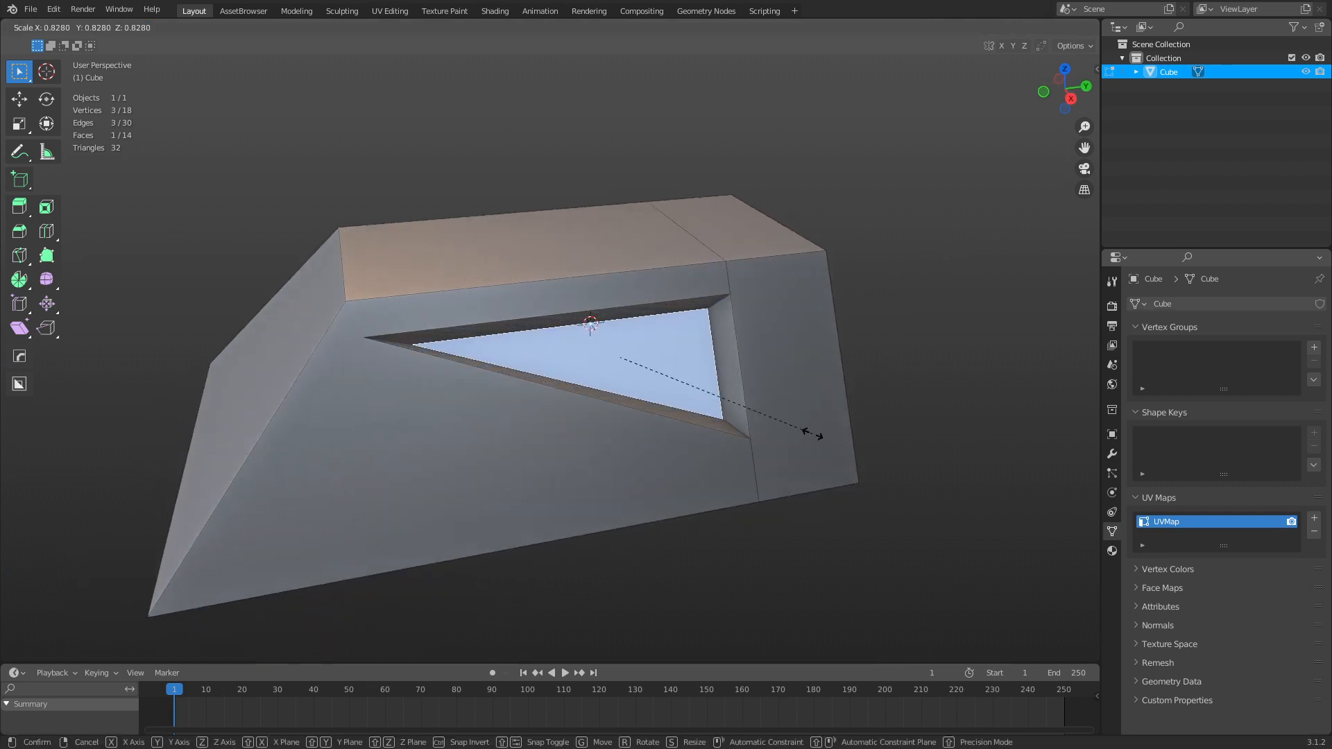
left_click(808, 436)
Delete the top, bottom, end and opposite side faces, keeping only the side with the triangular recess.
middle_click_drag(808, 436, 688, 355)
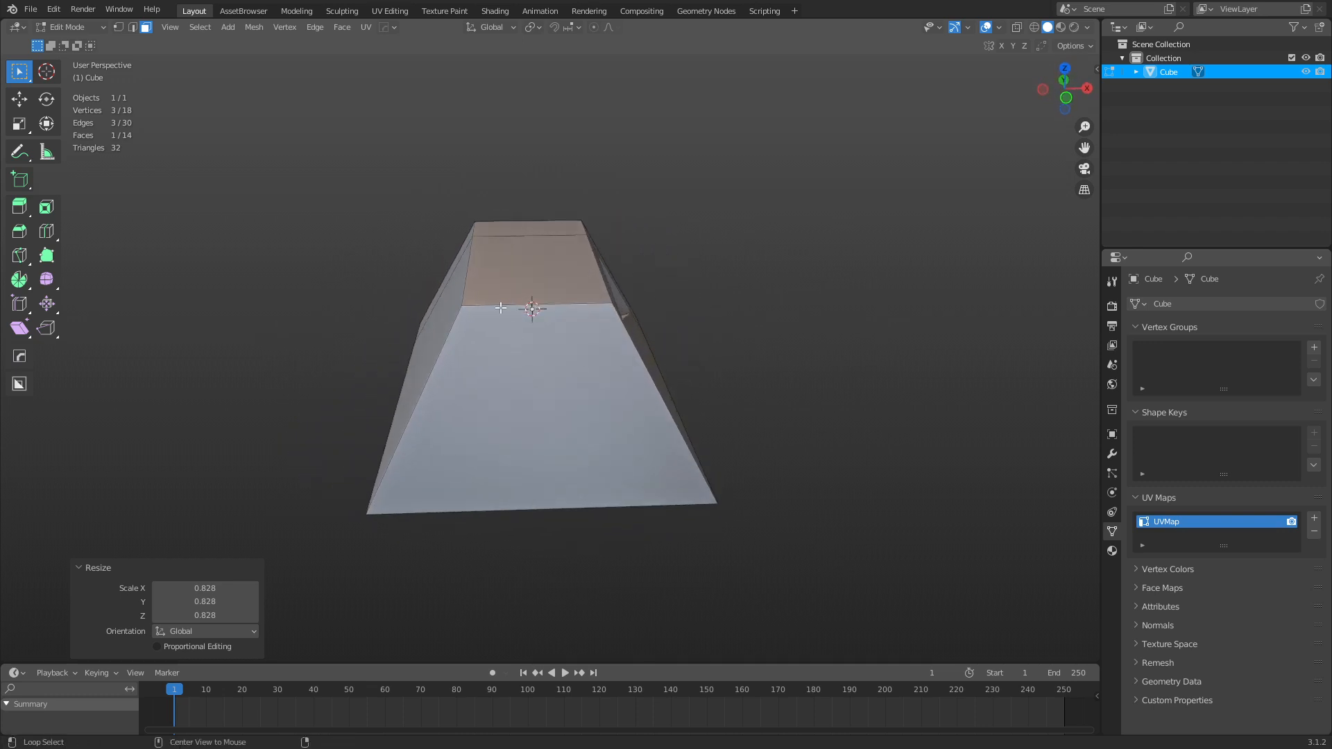
left_click(492, 354)
left_click(530, 306, "alt")
middle_click_drag(530, 306, 503, 361)
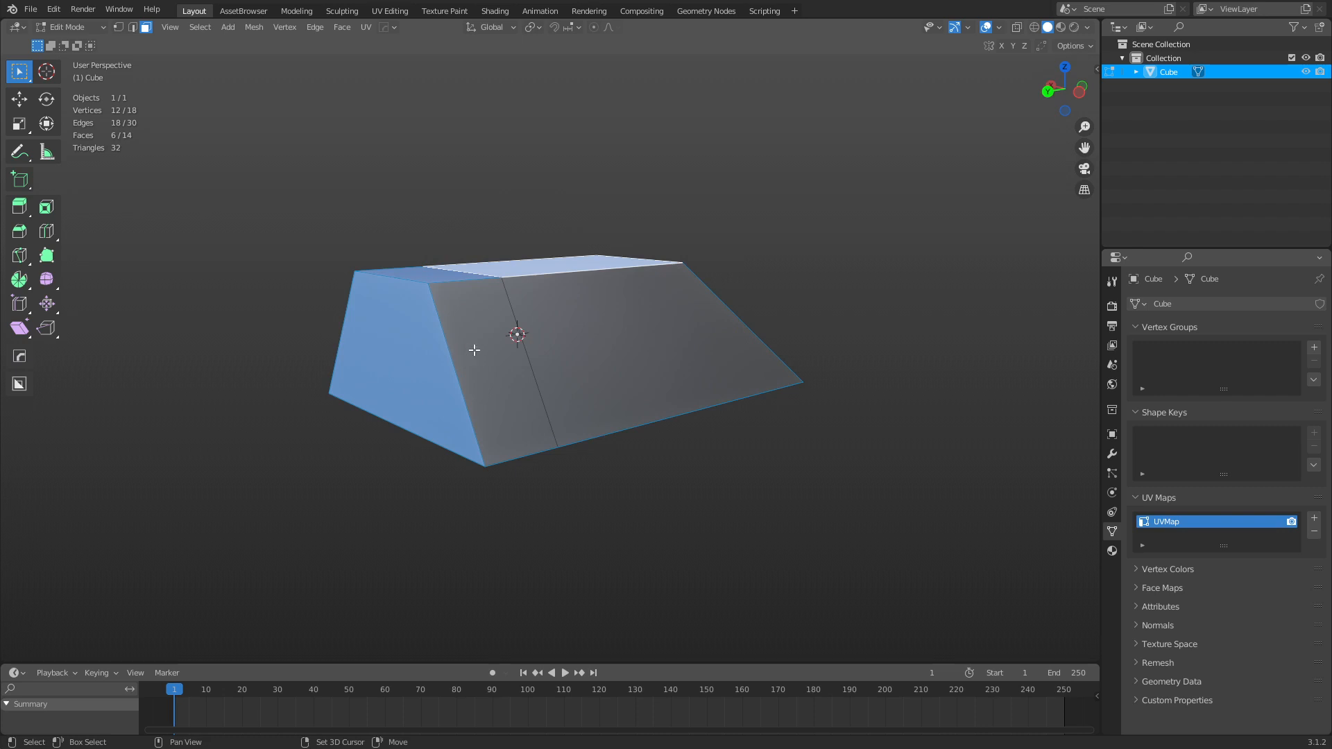
left_click(473, 350, "shift")
left_click(693, 322, "shift")
middle_click_drag(693, 321, 643, 359)
key("x")
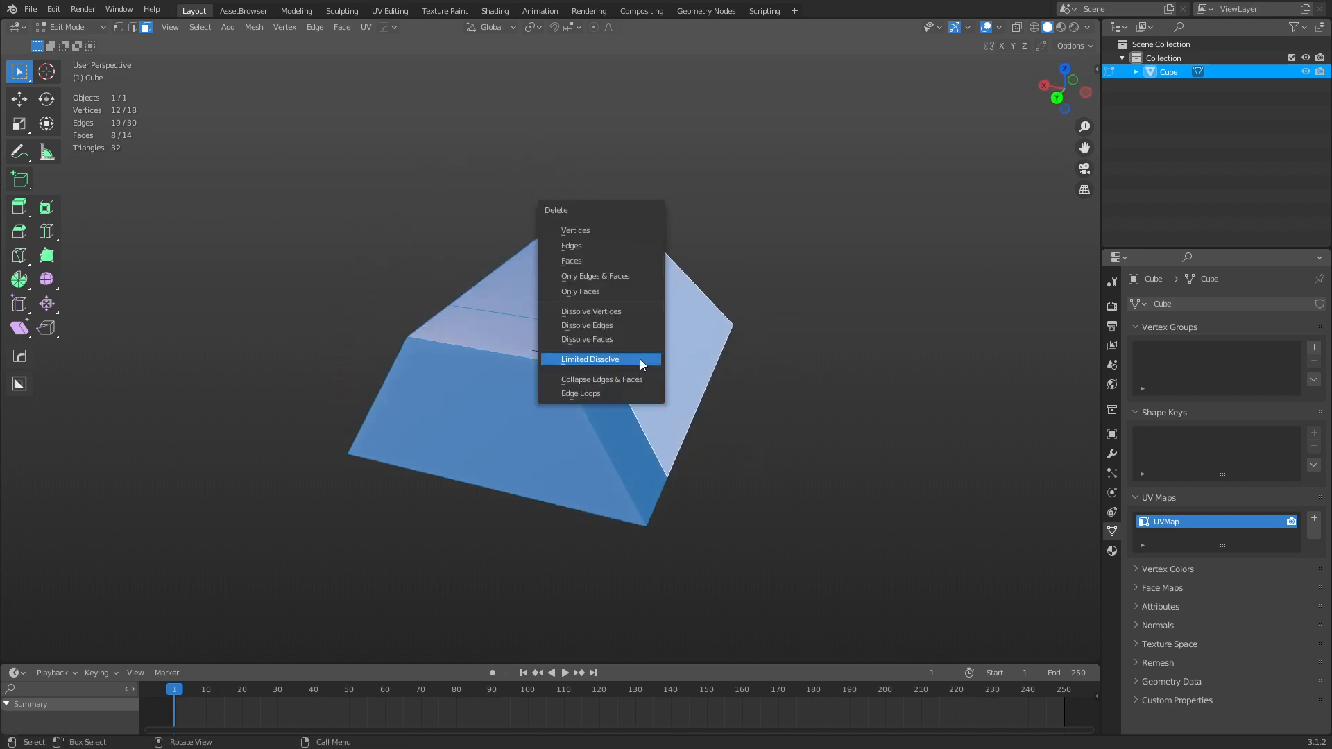
left_click(595, 264)
Switch to Object Mode and add a level 2 Subdivision modifier to the remaining panel.
middle_click_drag(545, 351, 689, 398)
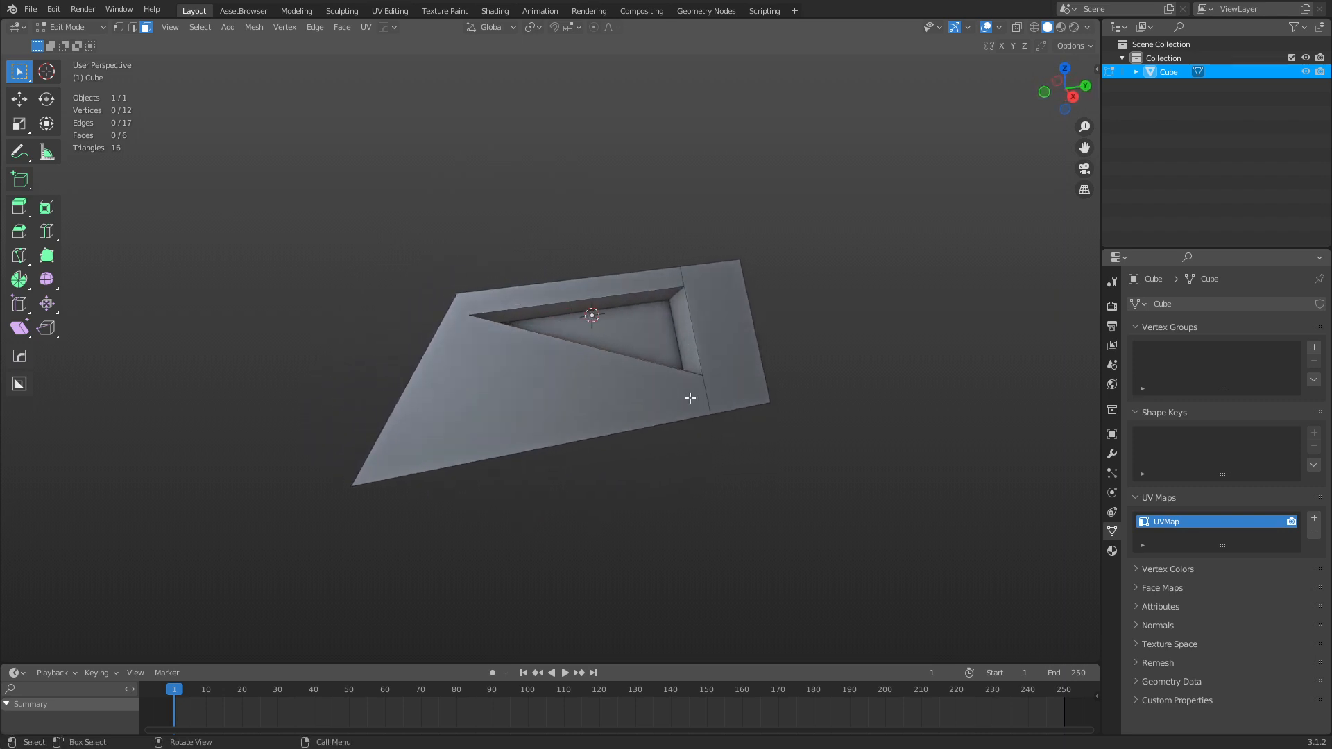
scroll(638, 393, "up", 1)
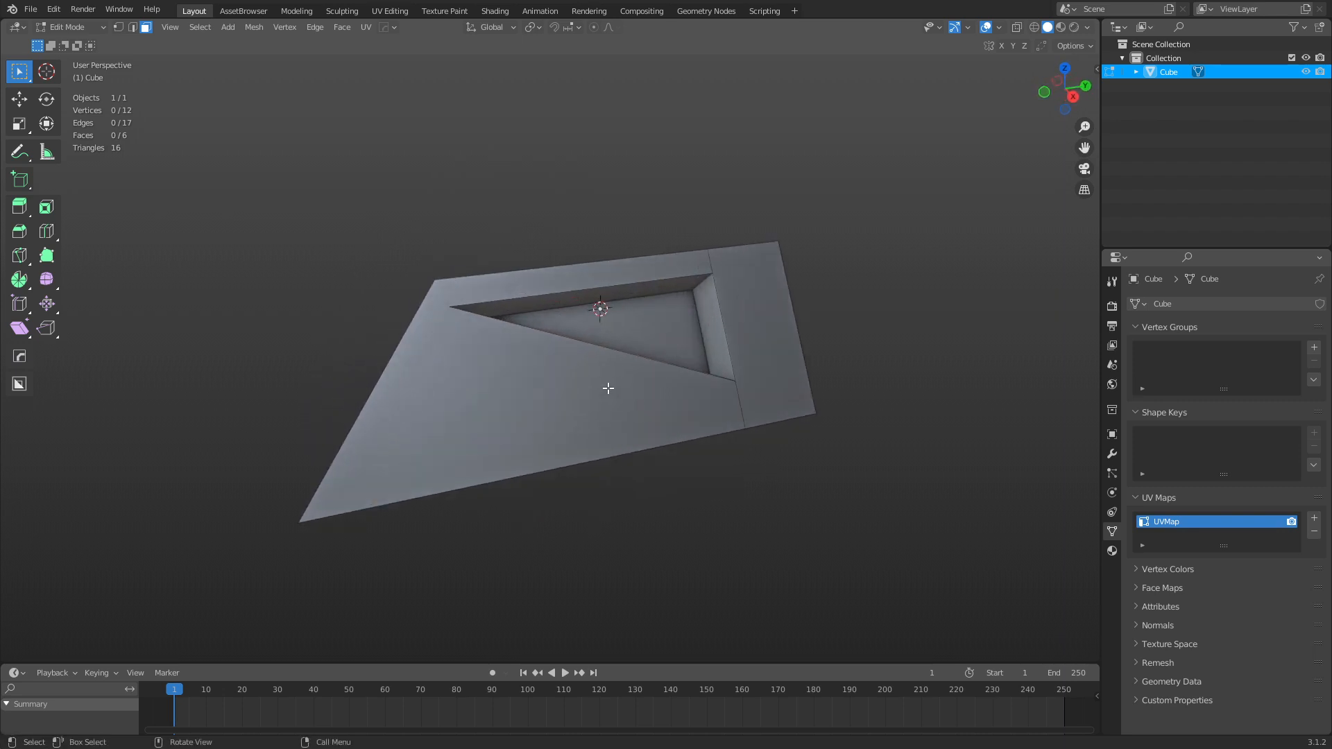
middle_click_drag(682, 355, 660, 380)
scroll(660, 380, "up", 3)
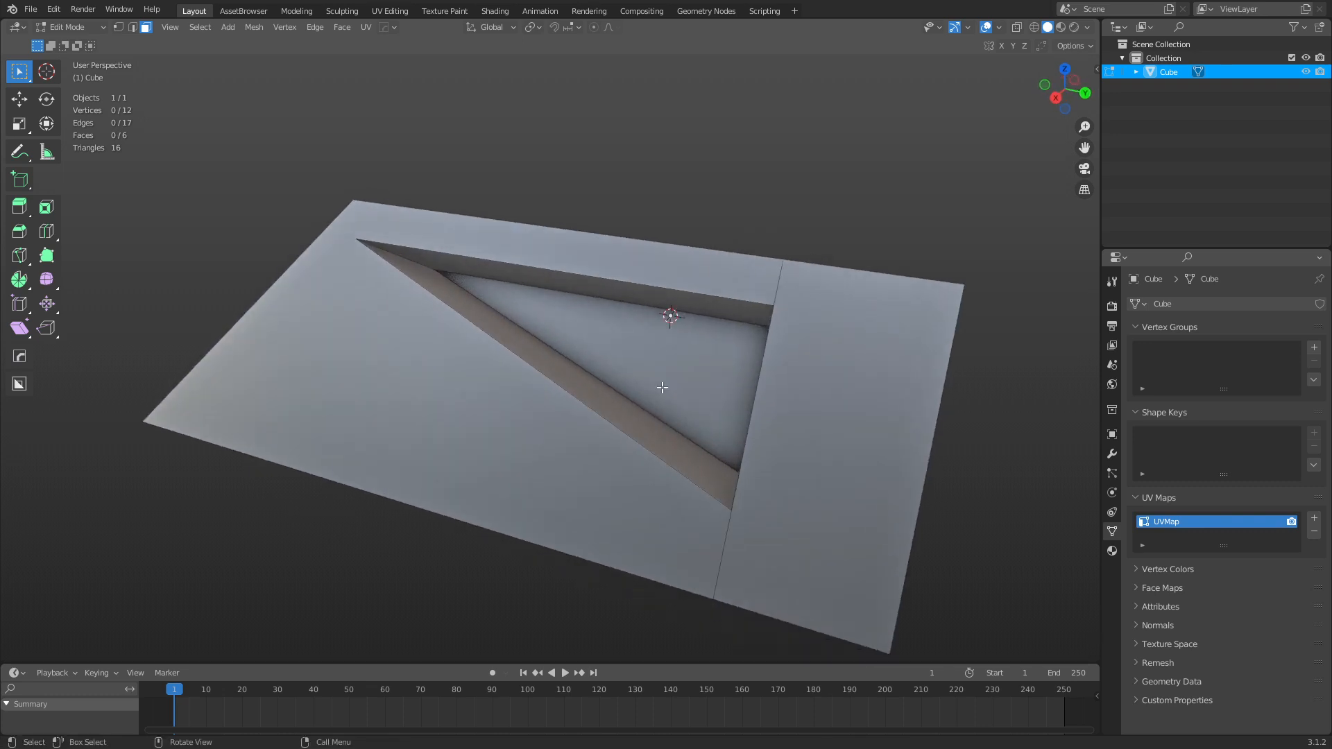
key("ctrl+Tab")
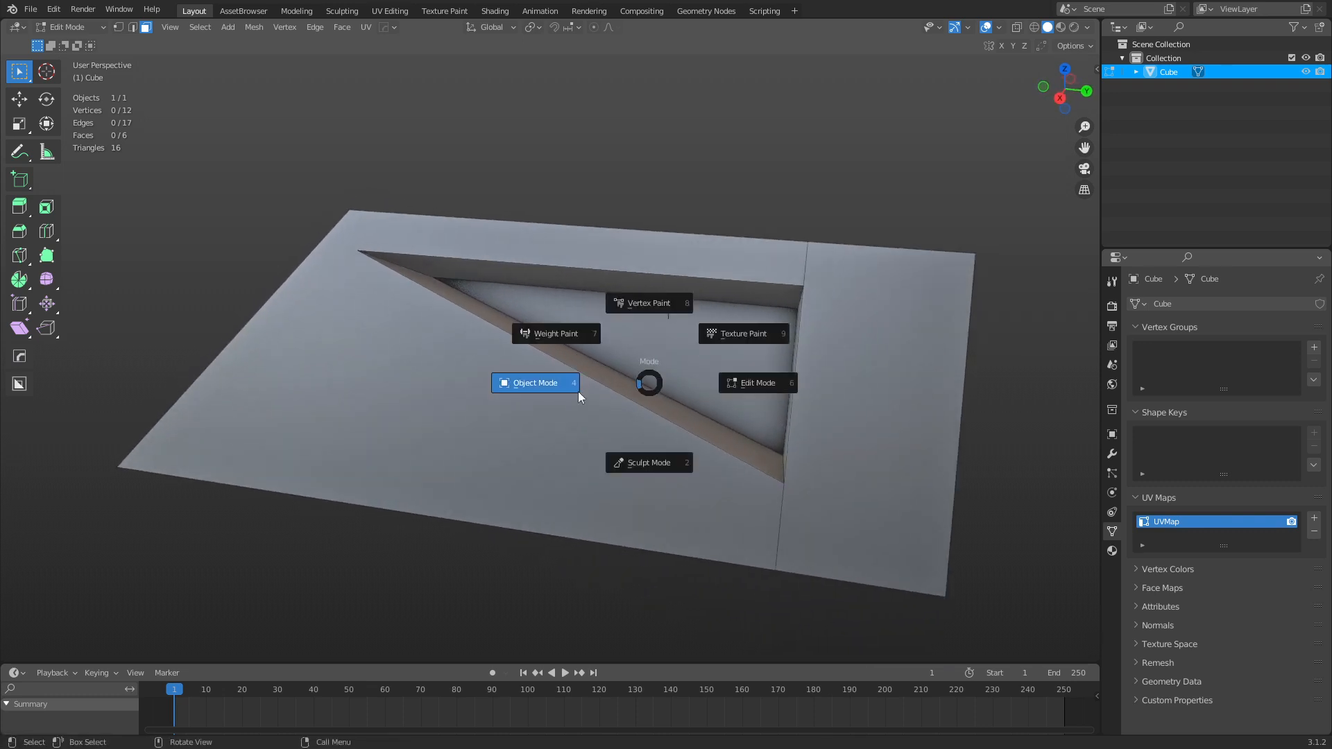
left_click(529, 384)
key("ctrl+2")
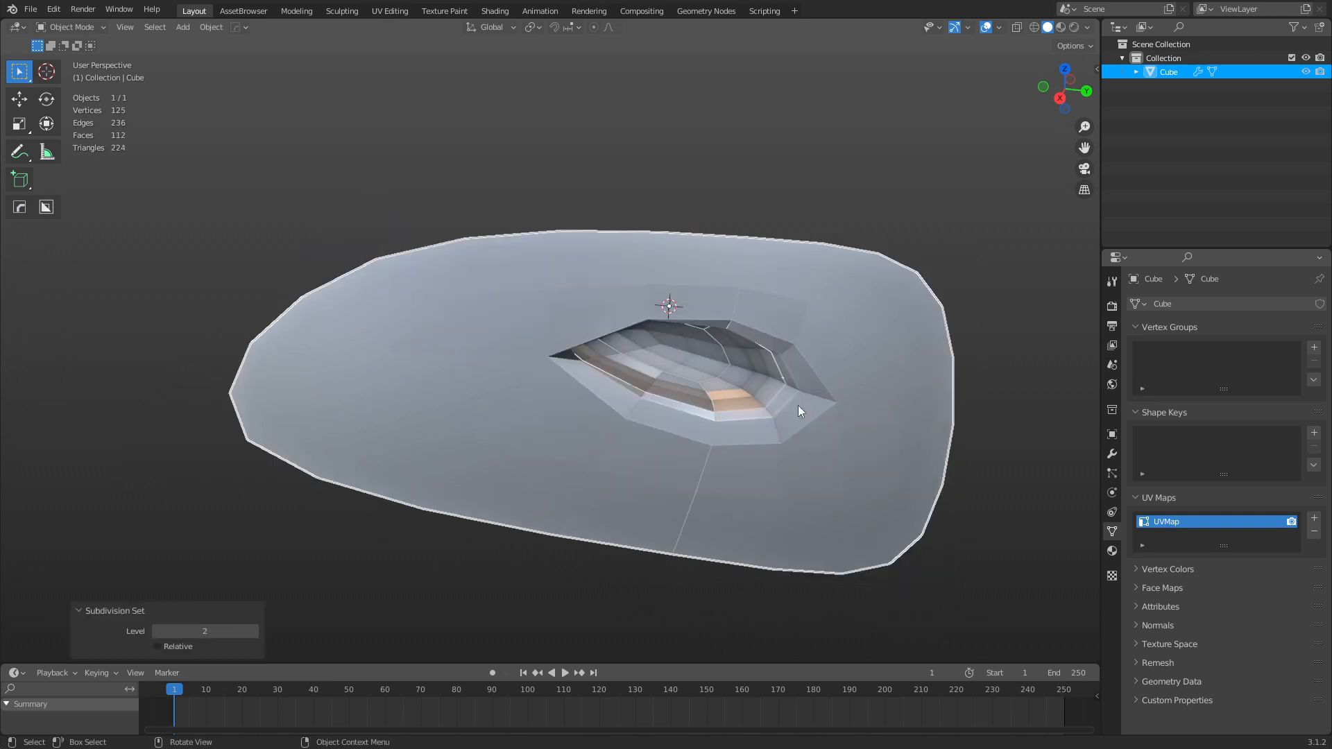
Return to Edit Mode and disable the Subdivision modifier's edit-mode display.
key("ctrl+Tab")
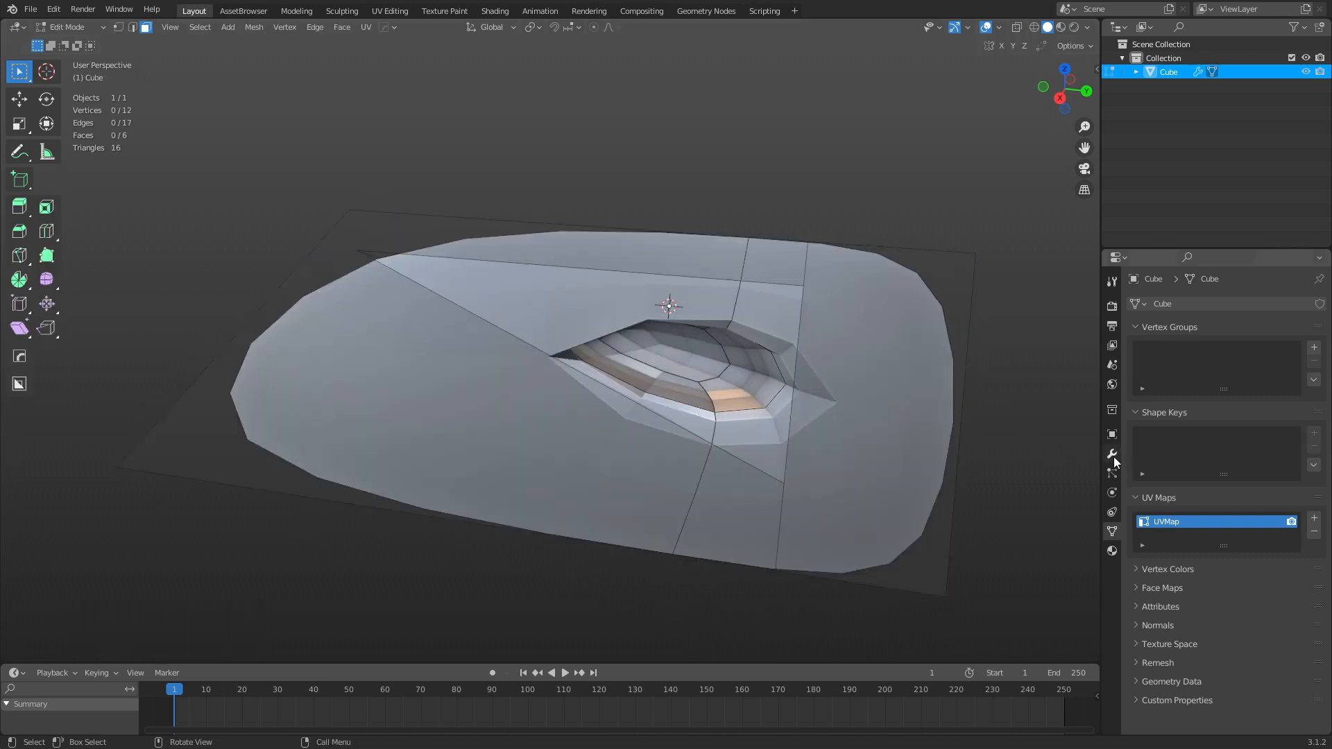
left_click(1114, 457)
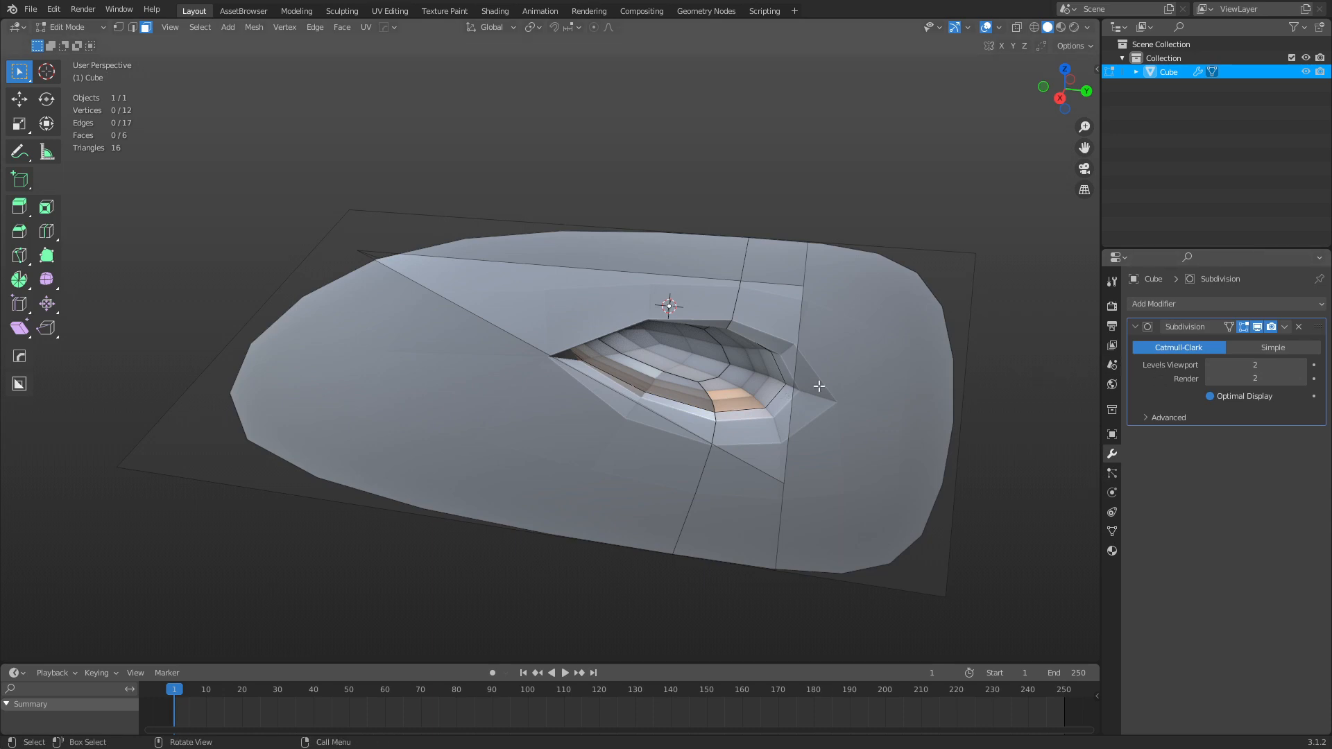
middle_click_drag(818, 386, 889, 397)
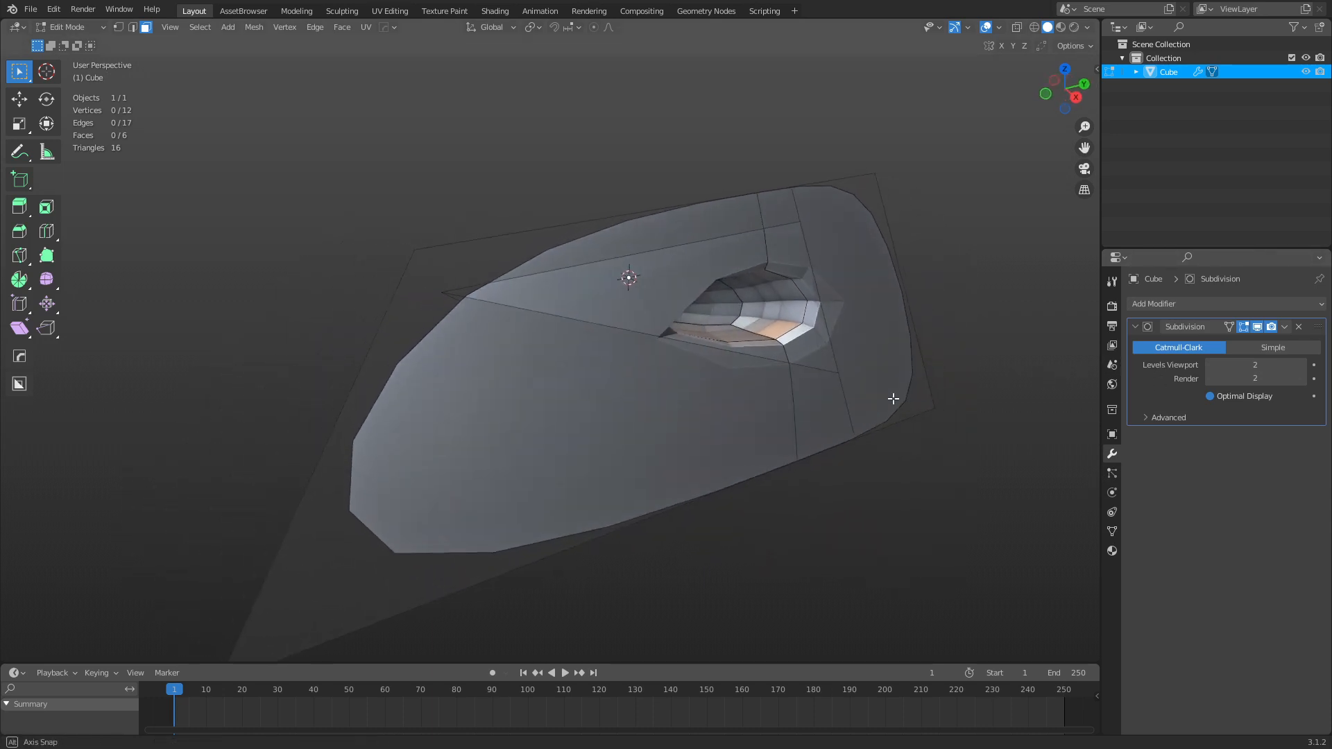
left_click(1242, 326)
middle_click_drag(499, 416, 539, 367)
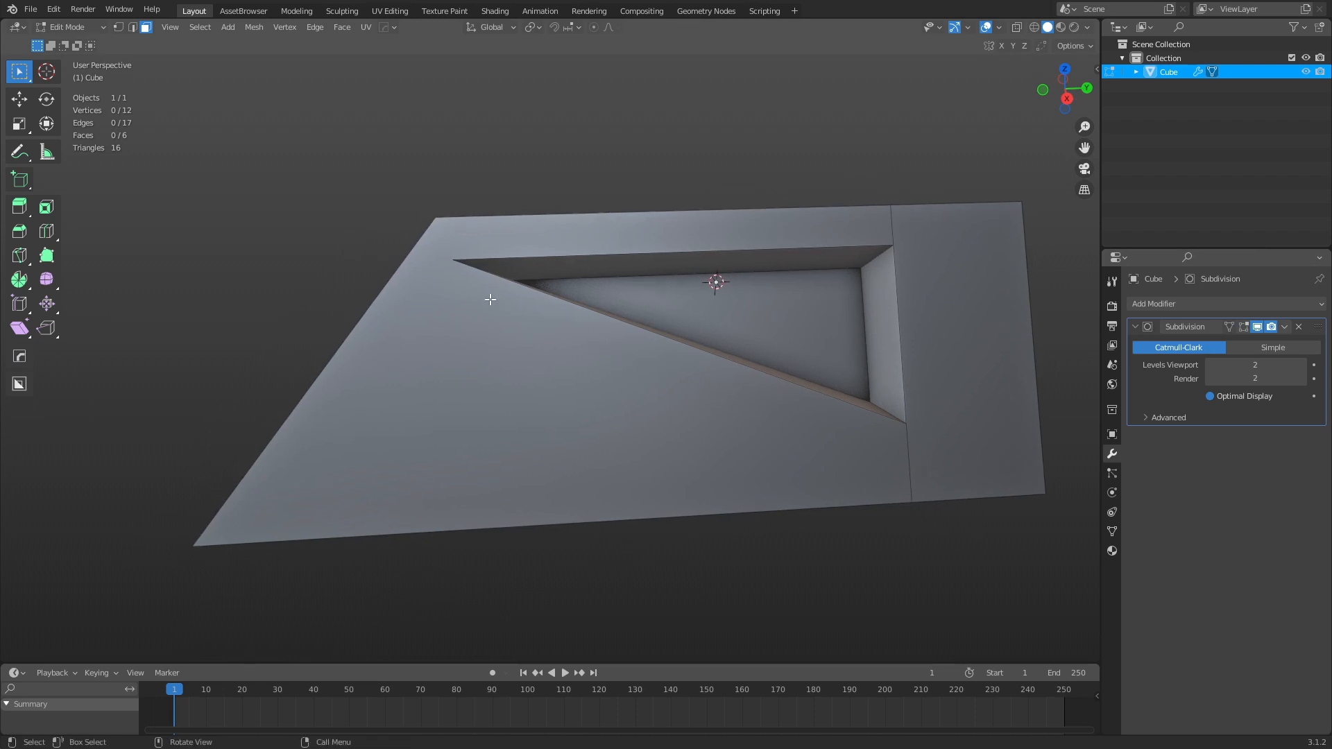
In right orthographic view, knife-cut a horizontal line just below the panel's top edge with cut-through and angle constraint on.
key("k")
key("Escape")
key("KP_3")
middle_click_drag(627, 327, 595, 417, "shift")
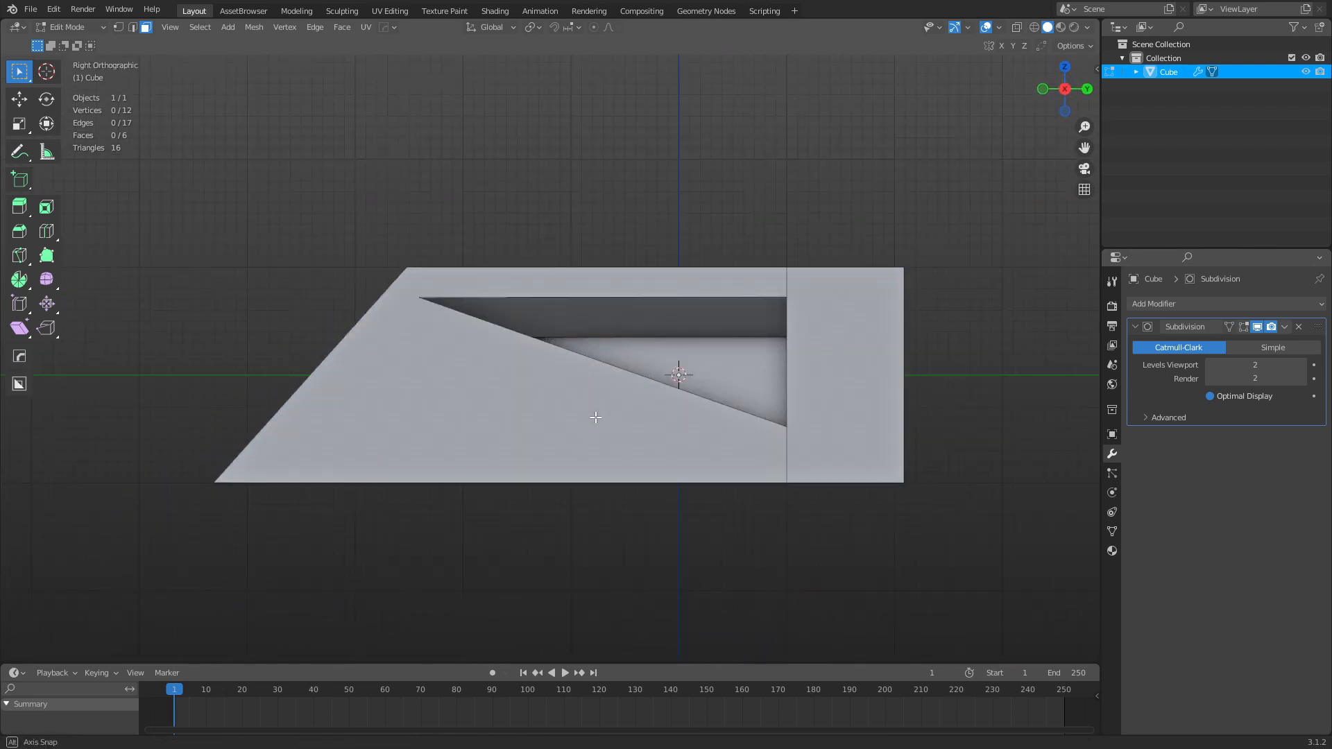
key("k")
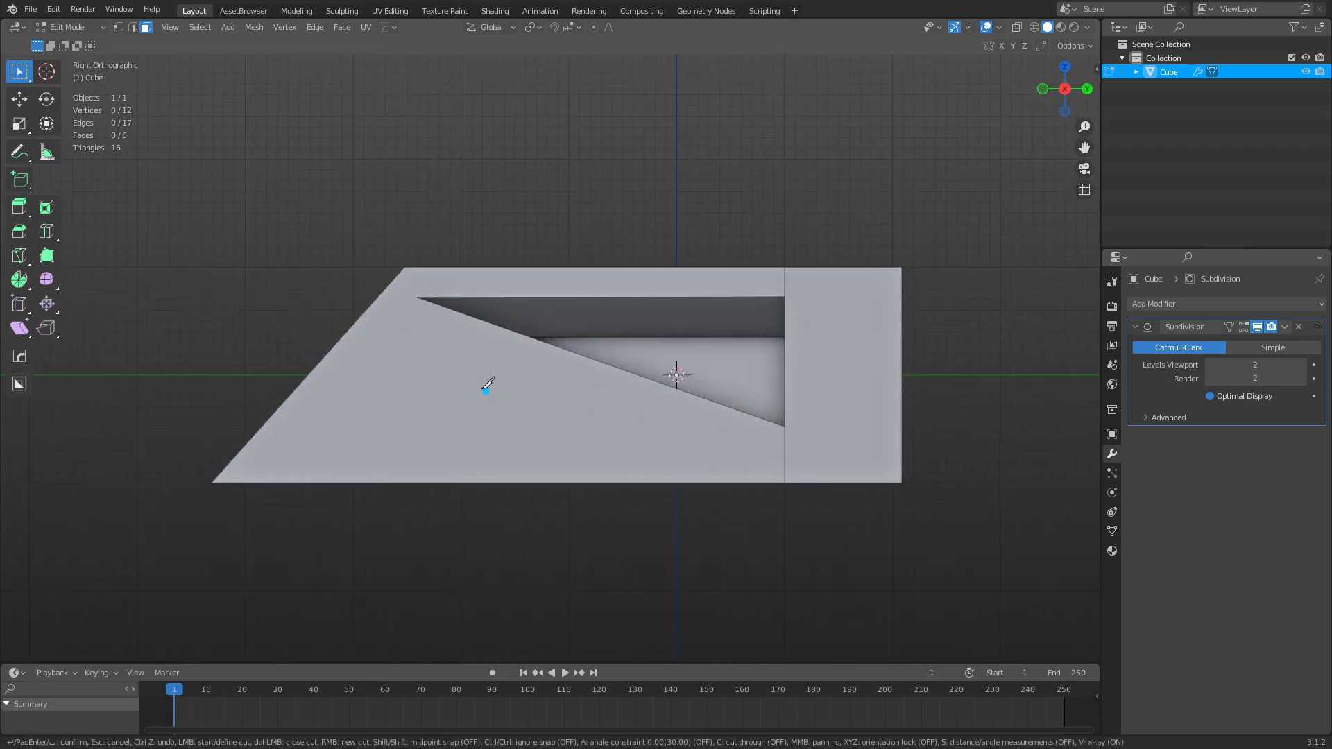
key("c")
key("a")
left_click(397, 275)
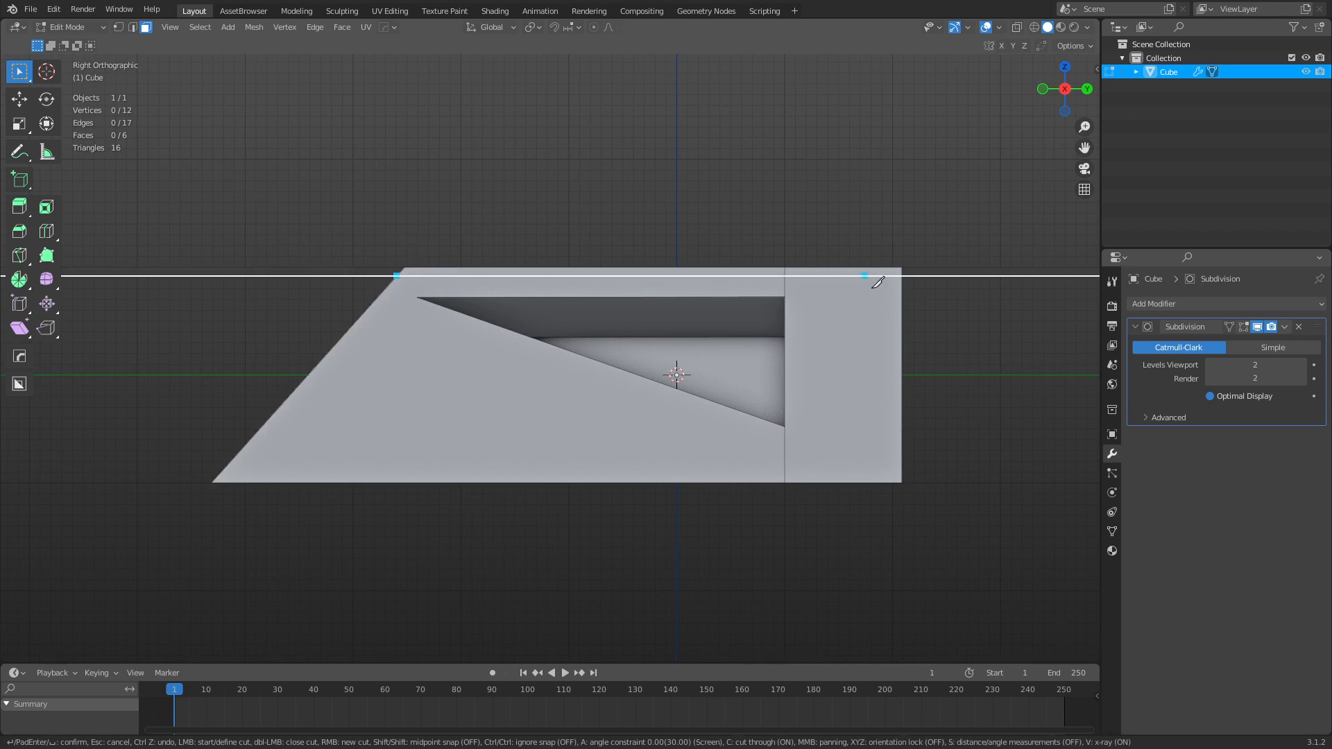
Knife-cut a vertical line just inside the panel's straight end and a horizontal line just above its bottom edge.
left_click(888, 267)
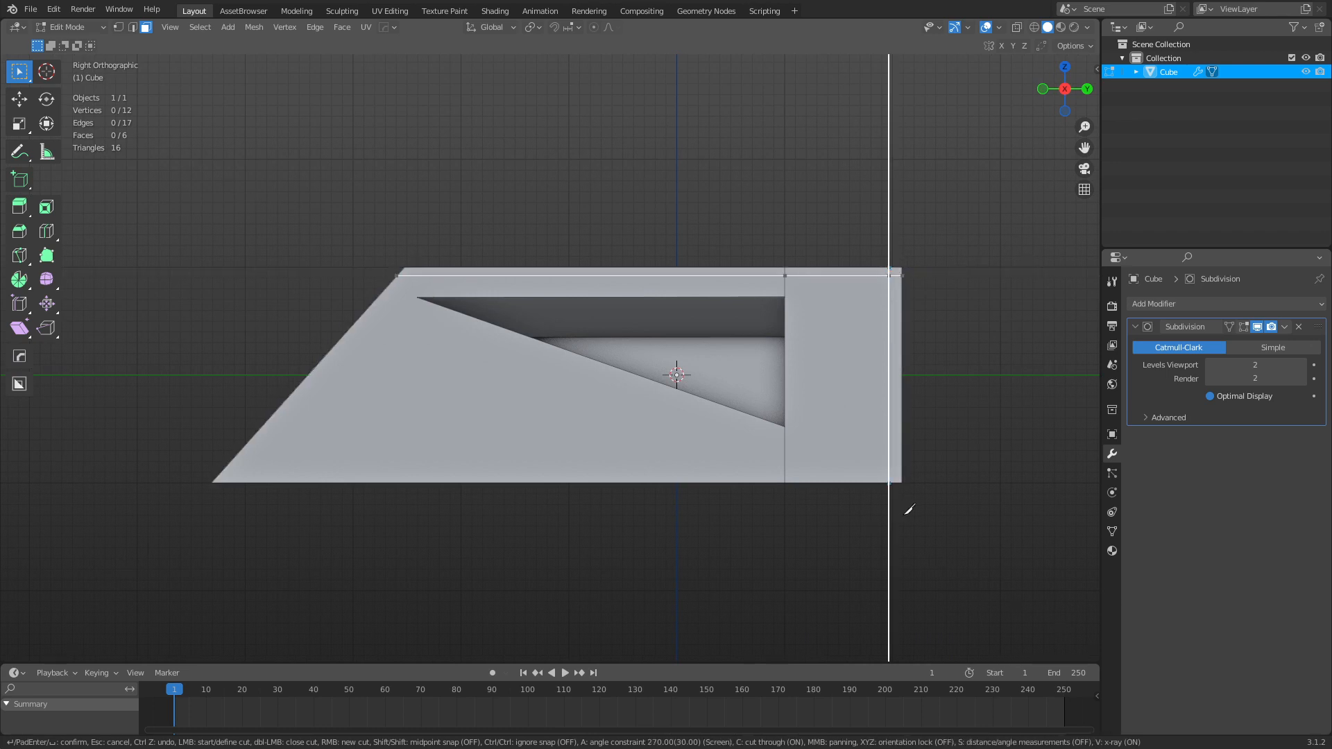
left_click(890, 482)
left_click(222, 471)
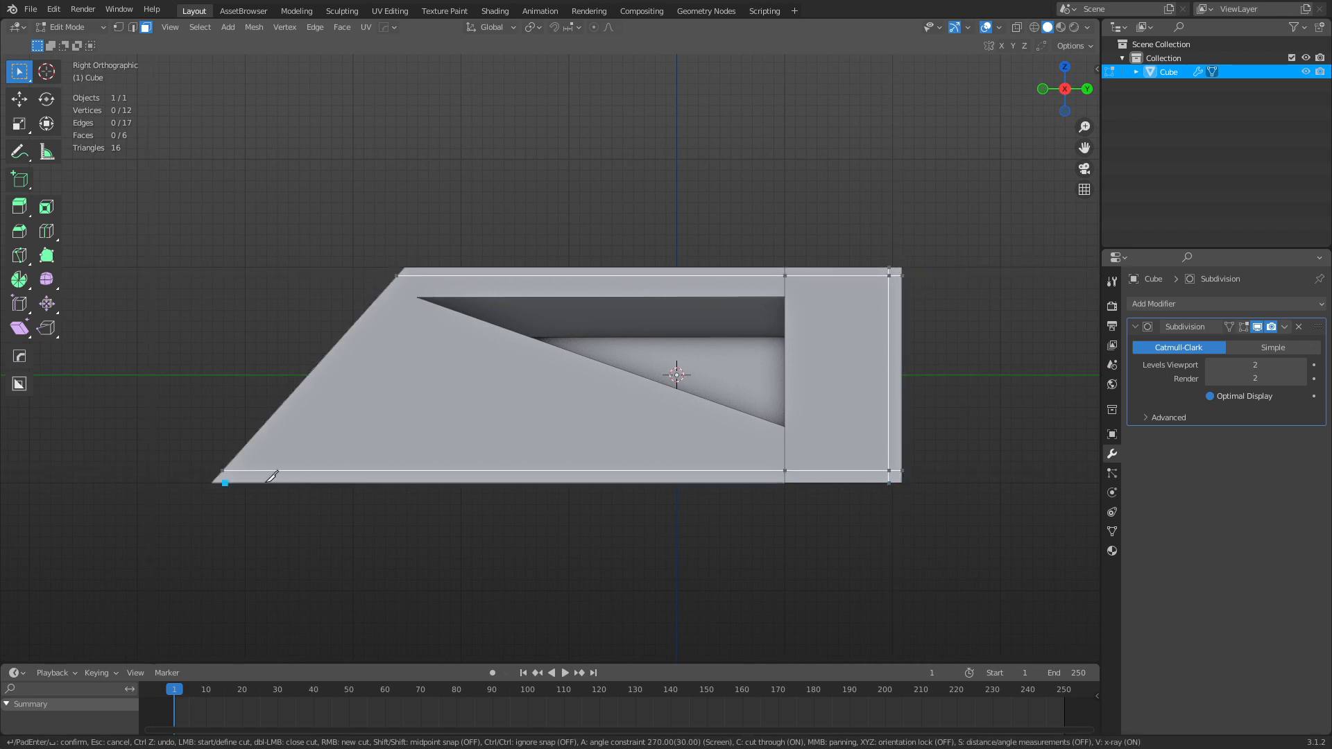
Using the relative angle constraint, knife-cut a line just inside and parallel to the panel's slanted end, and apply all the cuts.
left_click(420, 266)
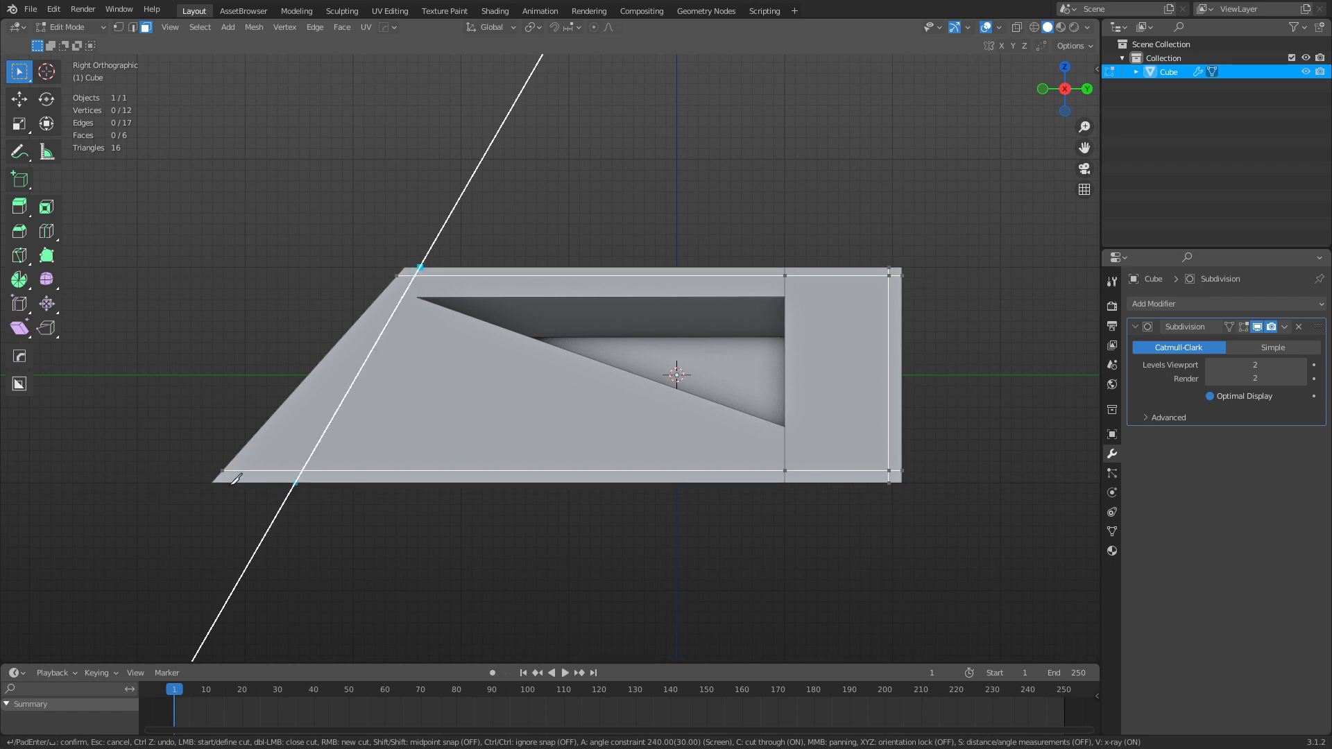
key("a")
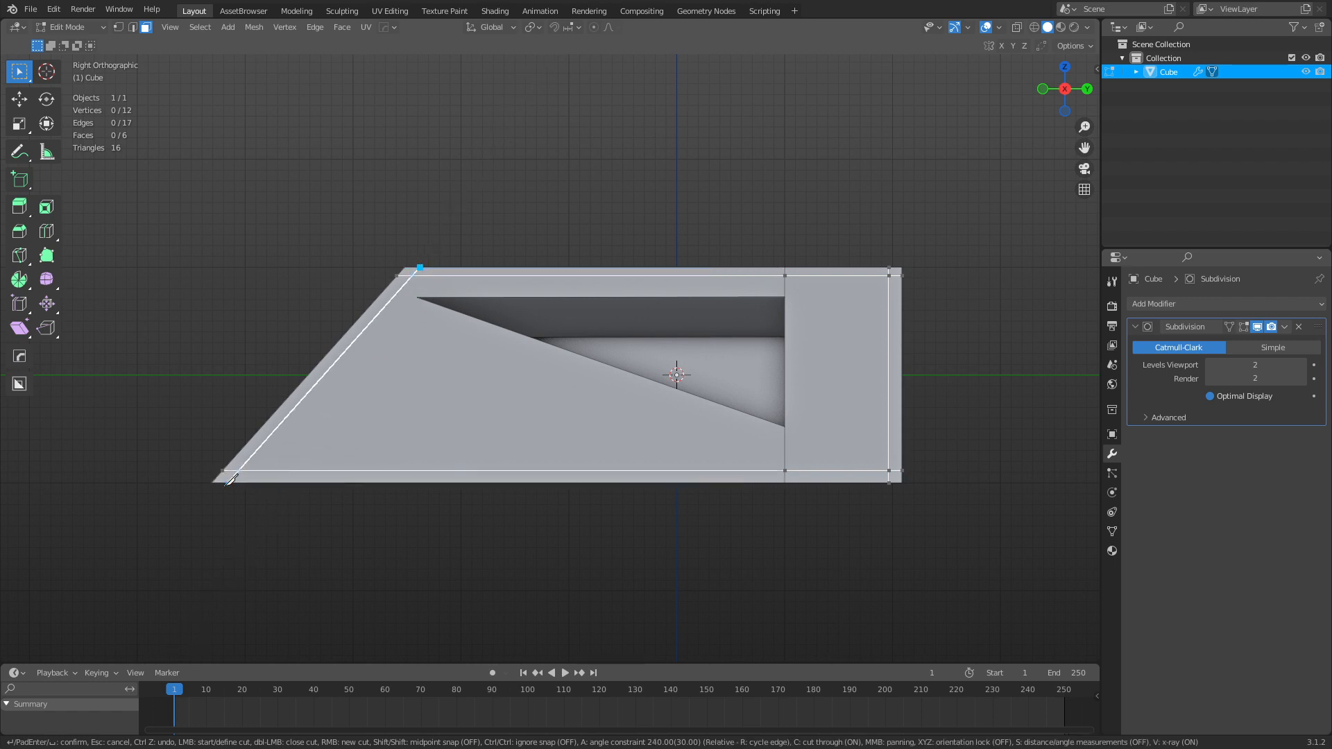
left_click(227, 483)
right_click(612, 465)
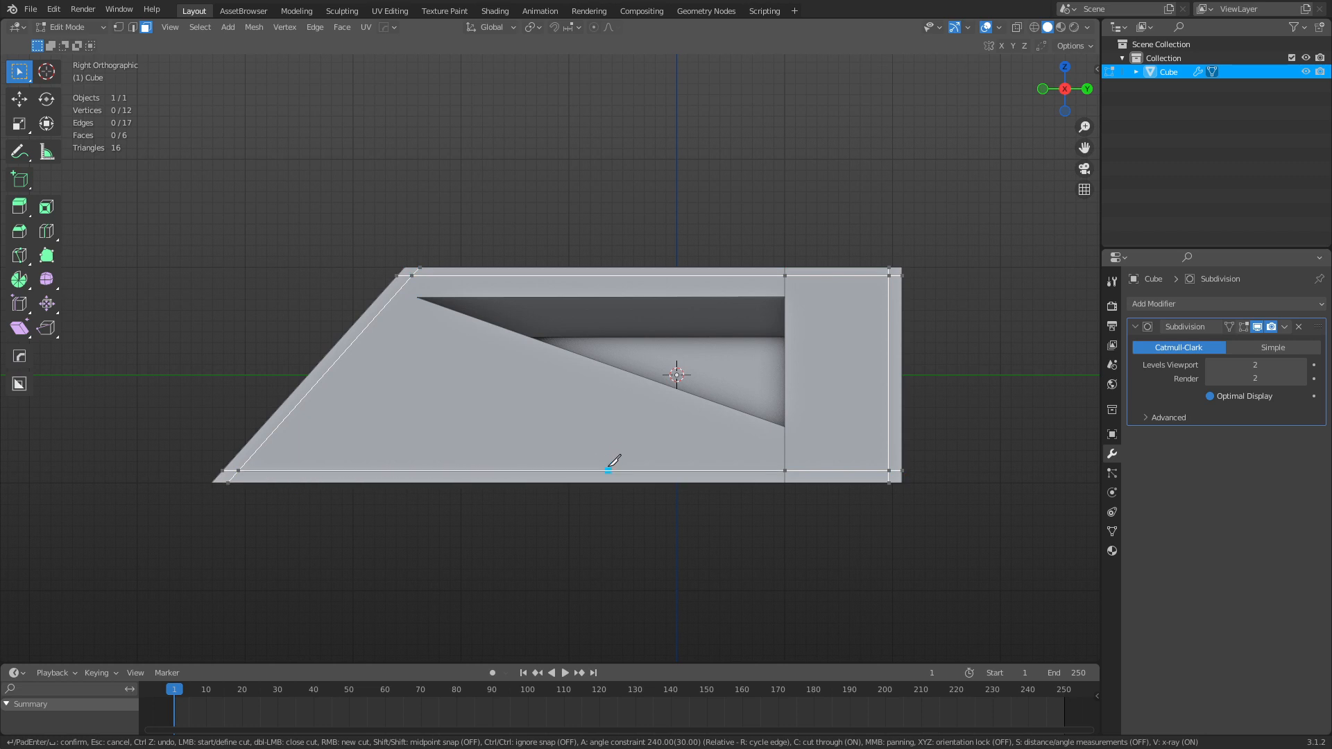
key("Return")
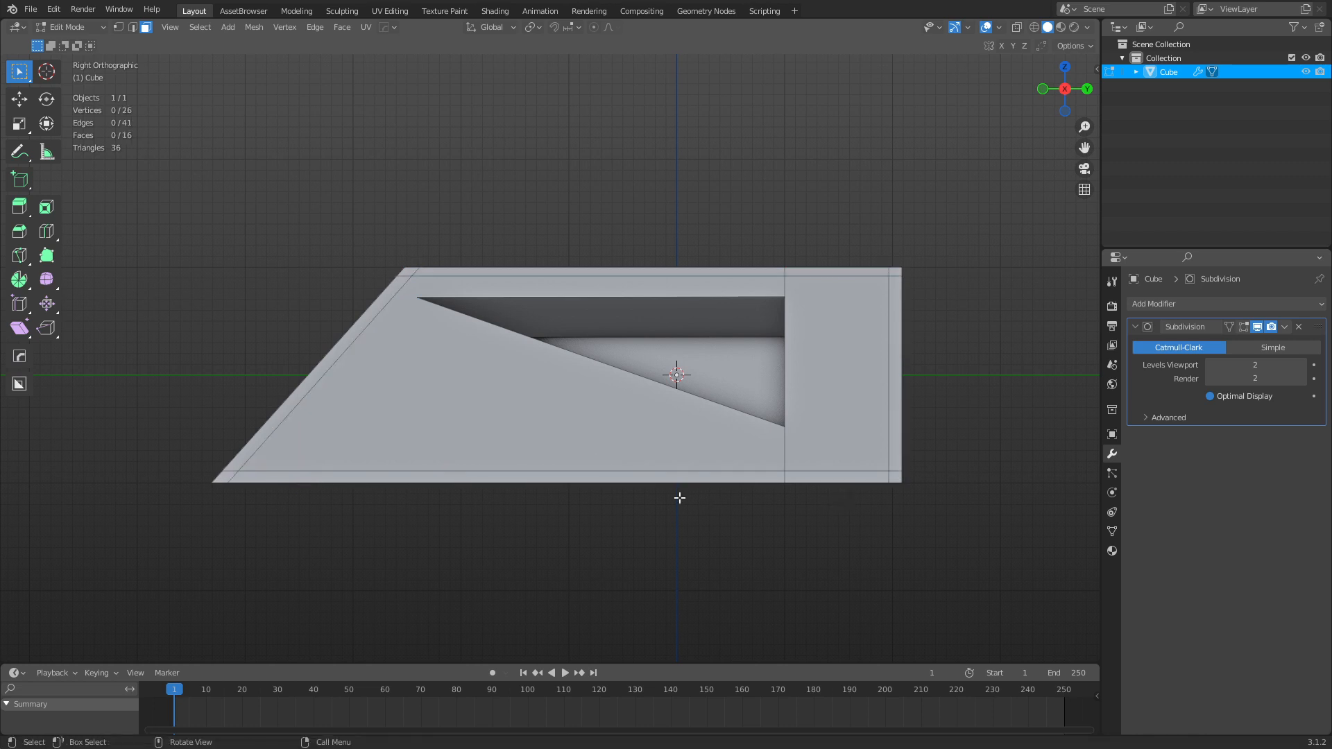
Check the subdivided panel in Object Mode and return to Edit Mode with face selection.
middle_click_drag(679, 497, 759, 473)
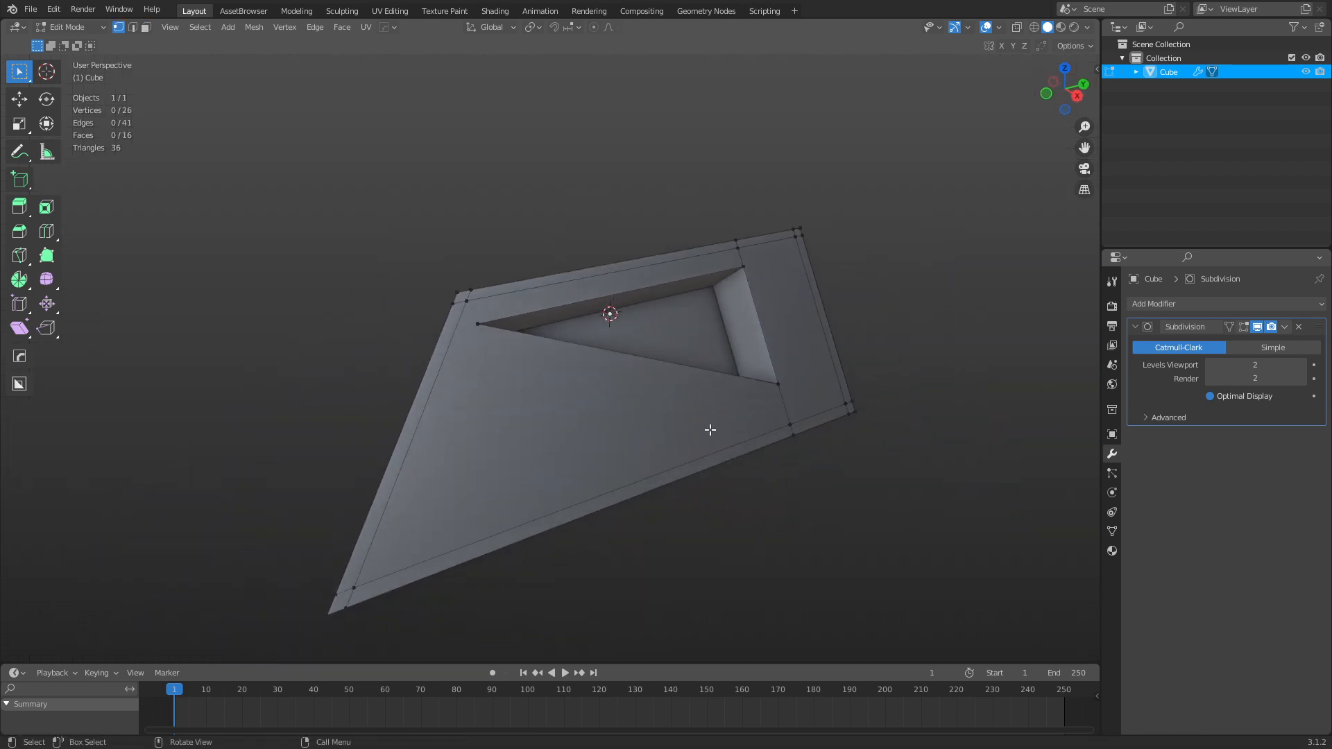
middle_click_drag(710, 429, 589, 439)
key("3")
scroll(664, 384, "up", 5)
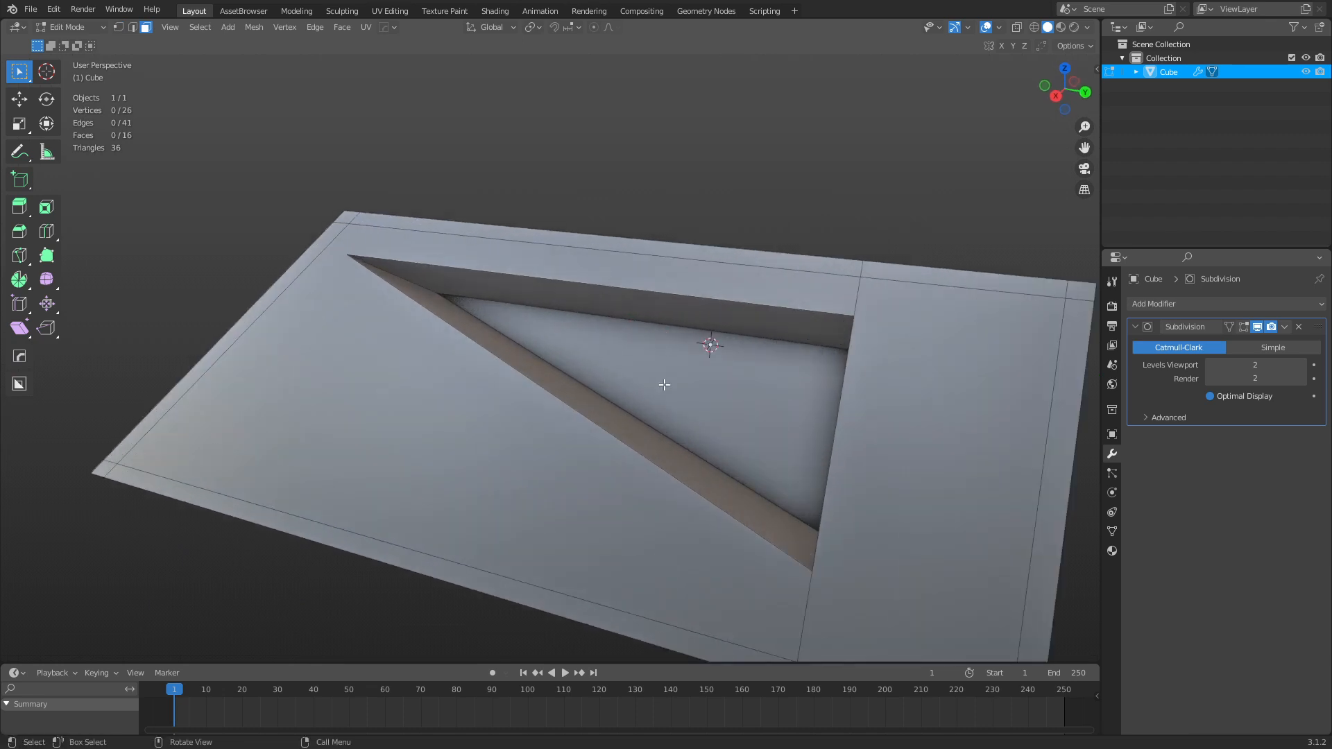
key("ctrl+Tab")
left_click(556, 397)
key("ctrl+Tab")
left_click(704, 426)
middle_click_drag(670, 435, 722, 396)
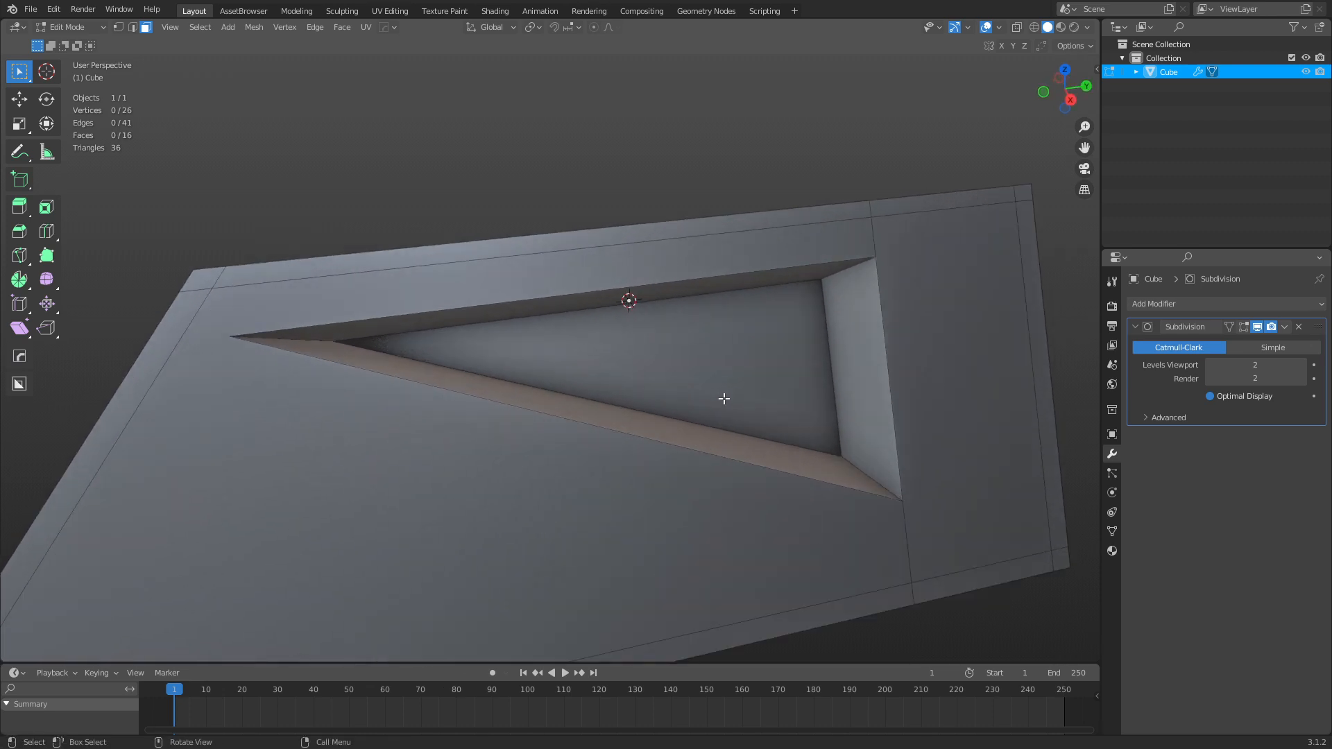
Knife-cut support lines across the slanted and vertical recess walls, one on each side of the recess's lower corner edge.
scroll(672, 413, "up", 2)
scroll(737, 472, "up", 2)
scroll(736, 472, "up", 4)
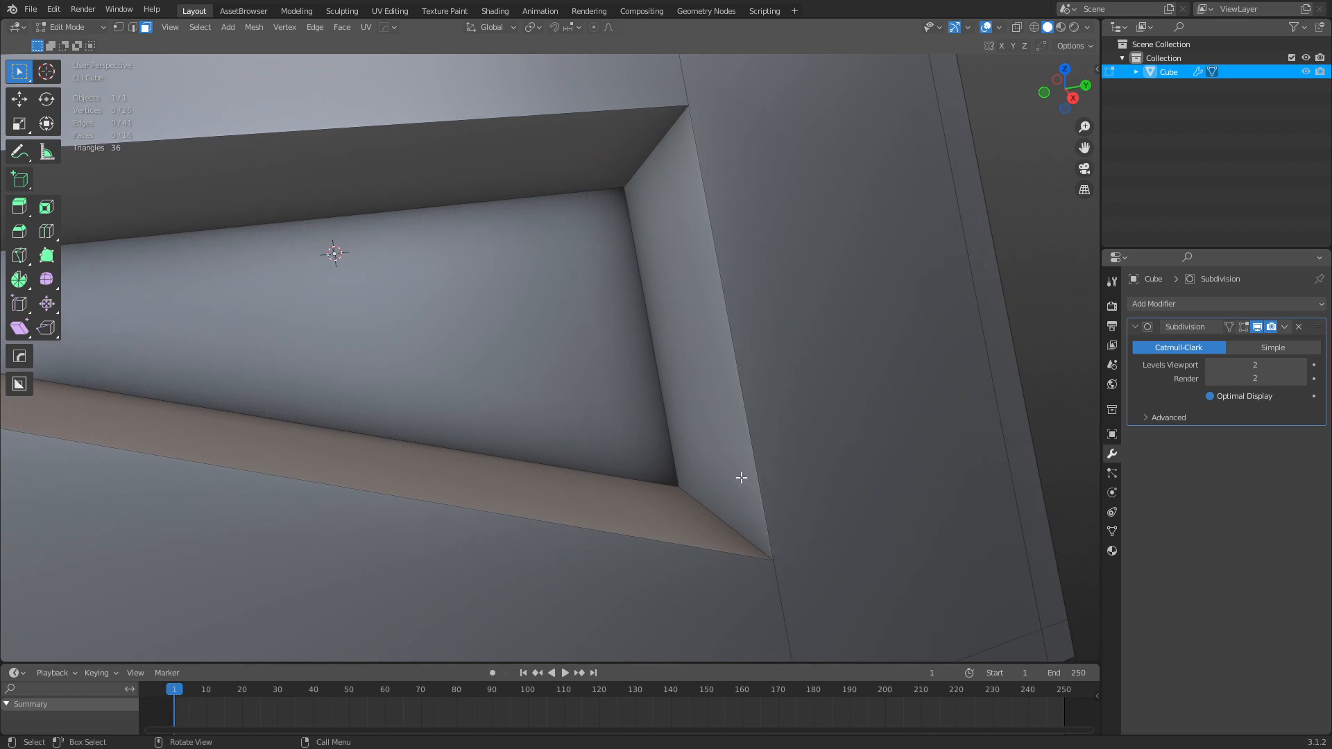
key("k")
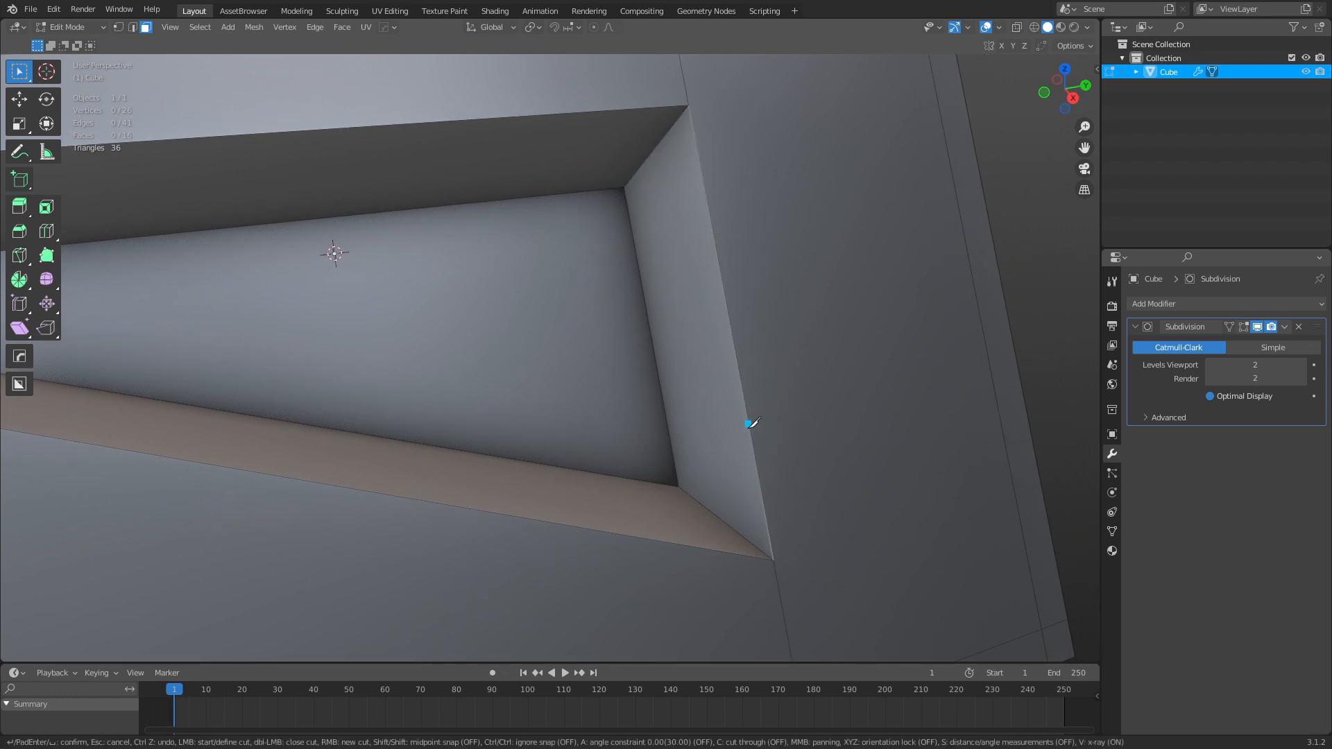
key("Escape")
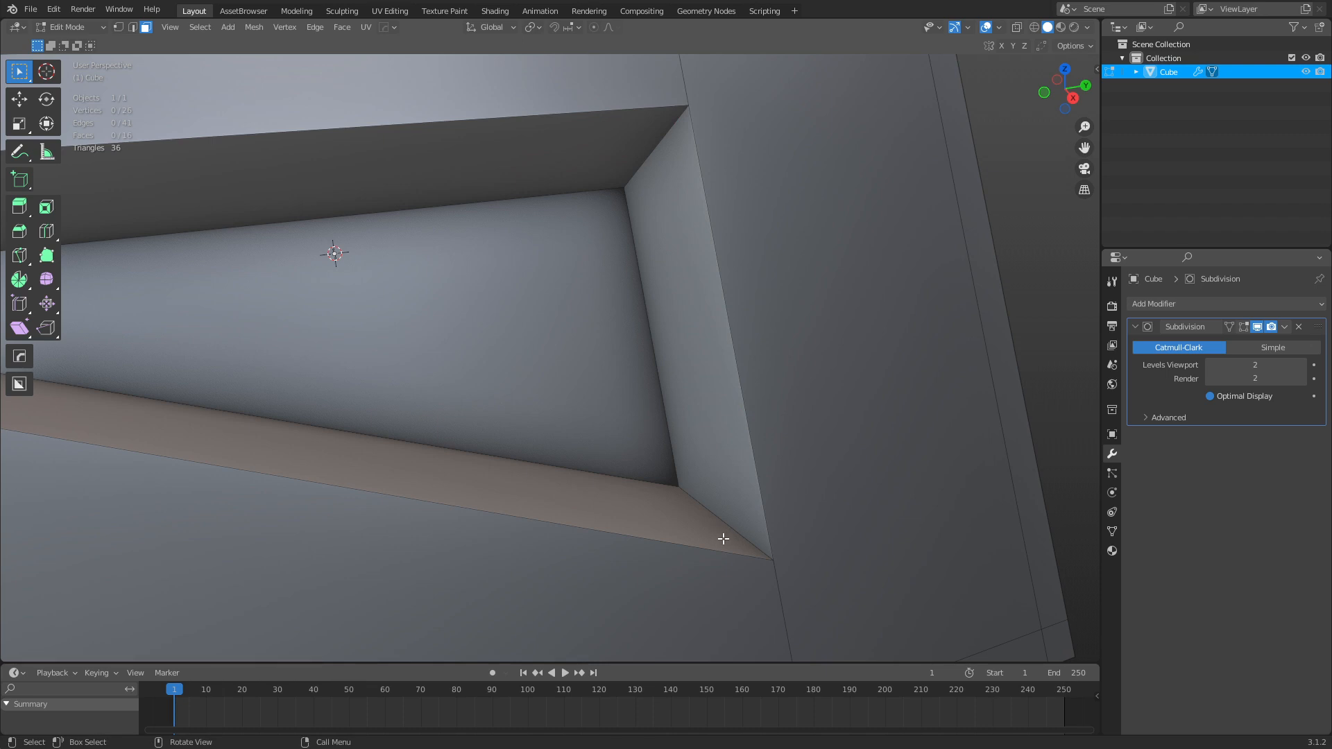
key("k")
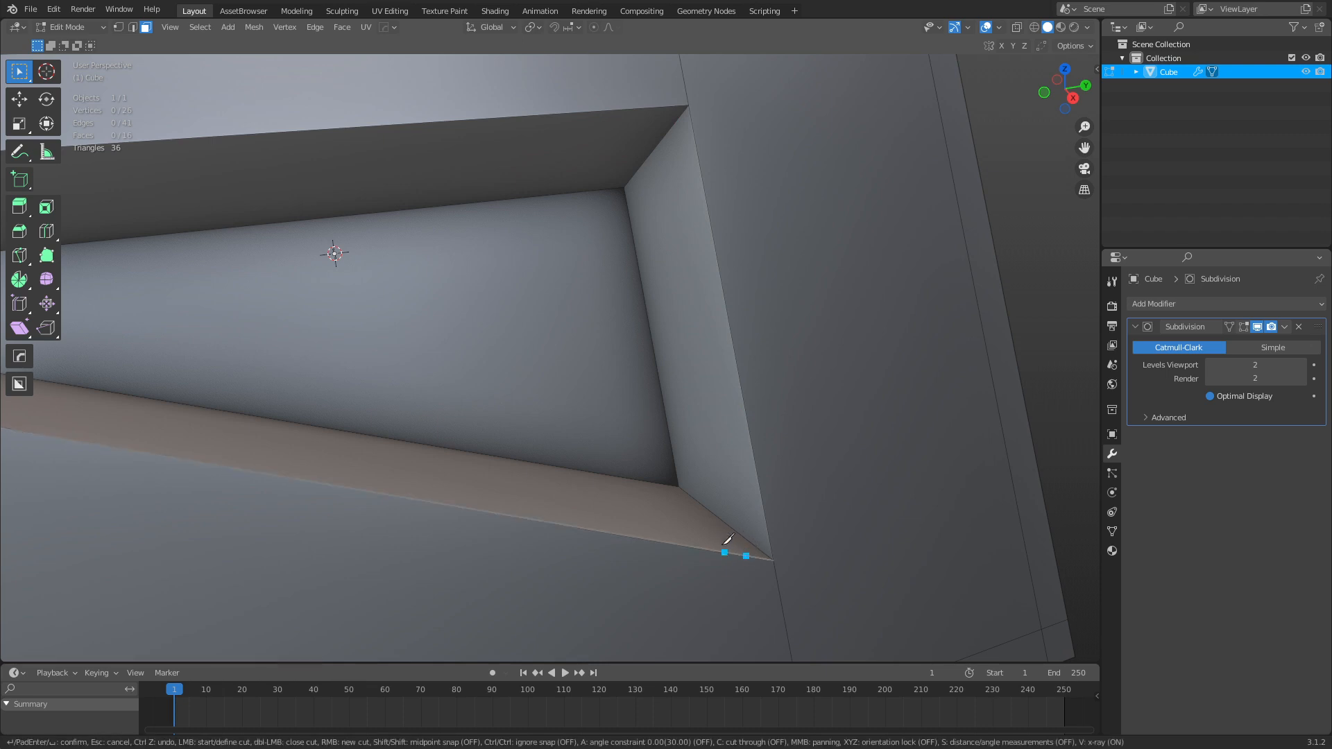
left_click(663, 485)
left_click(675, 470)
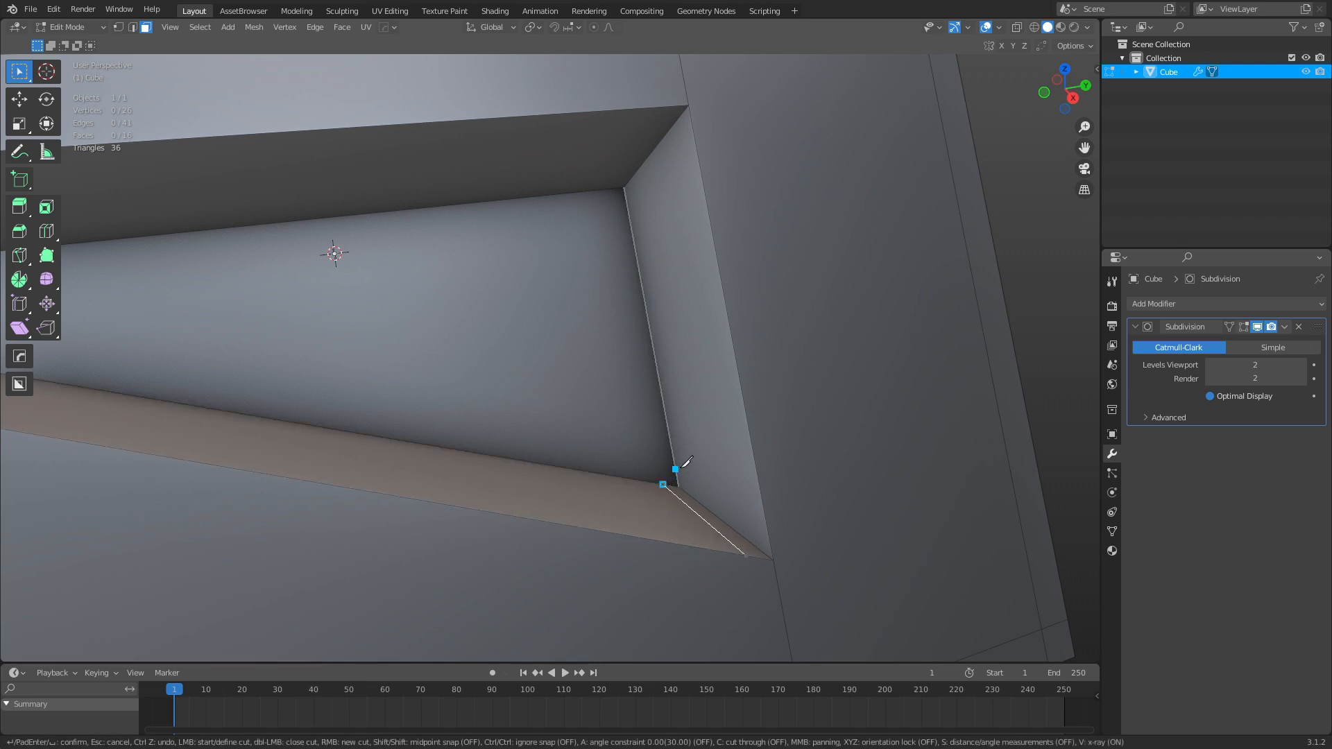
left_click(768, 533)
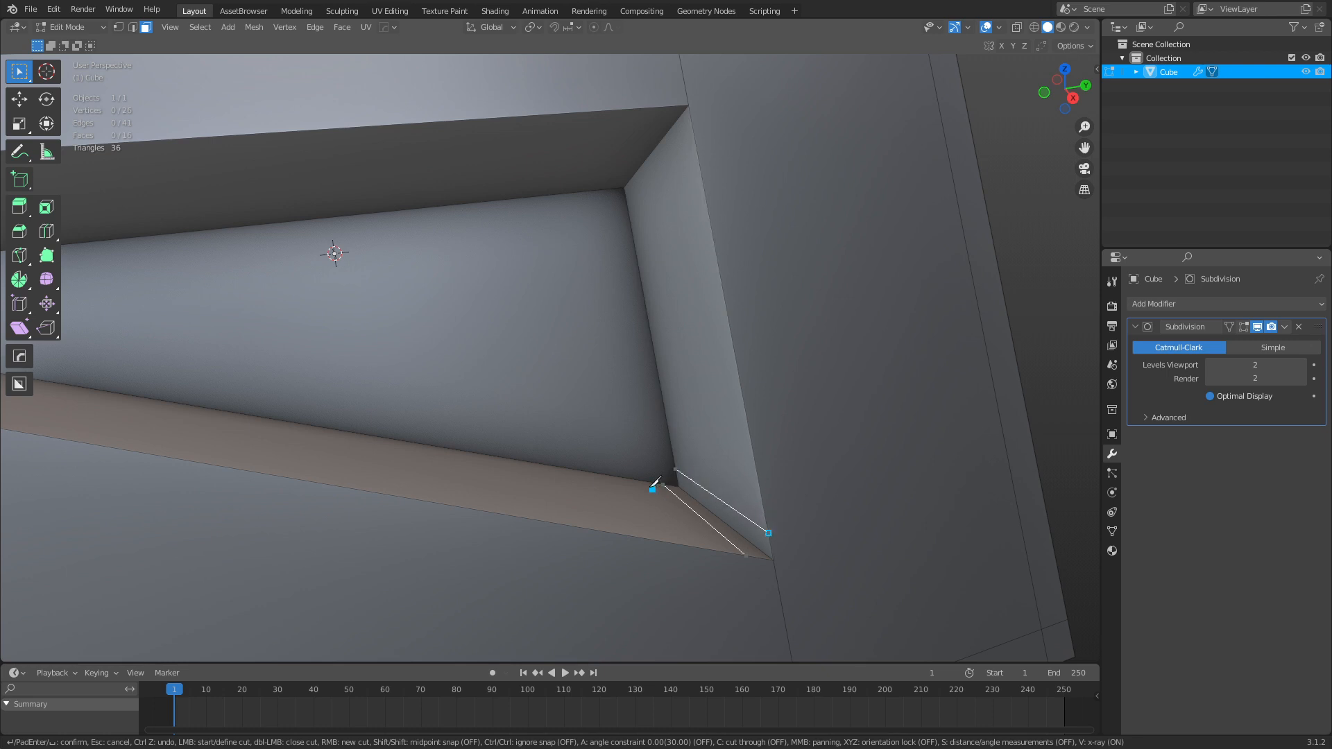
Join the two wall cuts around the lower corner of the recess floor with a small square cut and apply it.
scroll(659, 484, "up", 3)
middle_click_drag(742, 548, 666, 460)
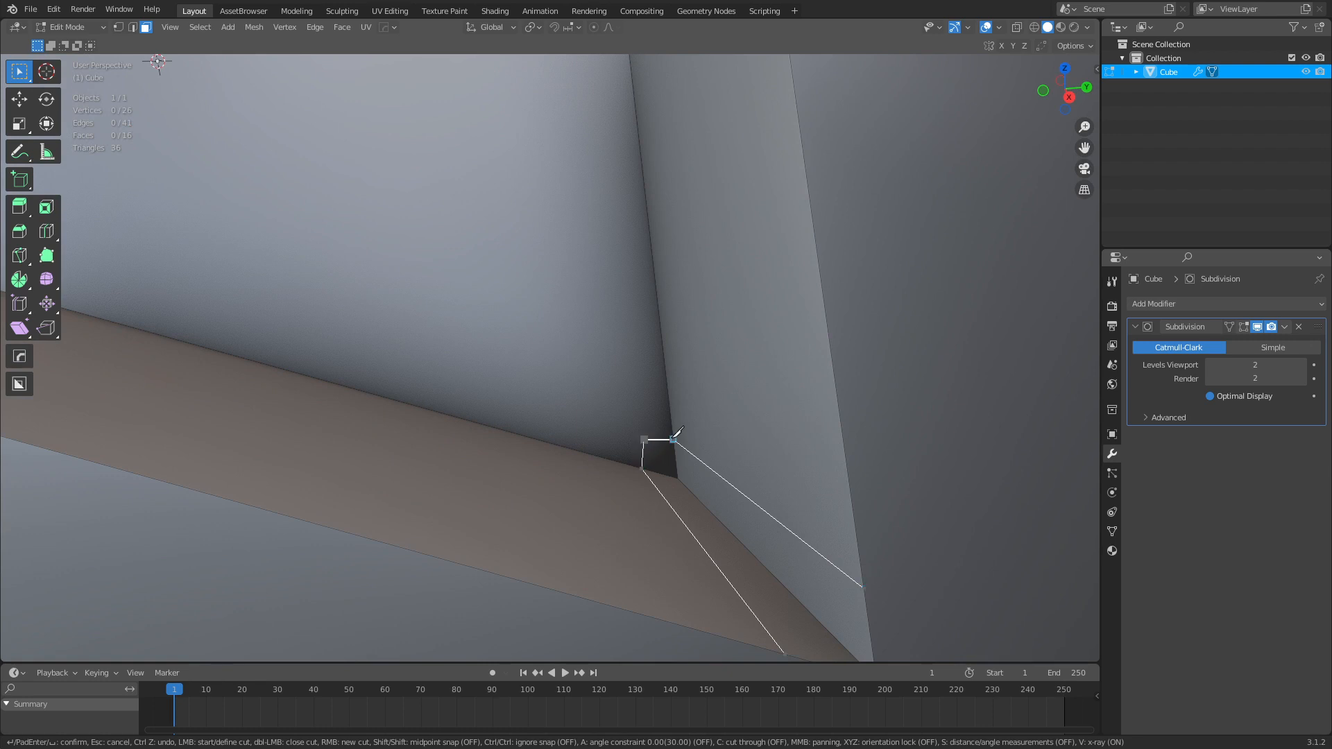
middle_click_drag(677, 433, 709, 408)
middle_click_drag(623, 240, 709, 421, "shift")
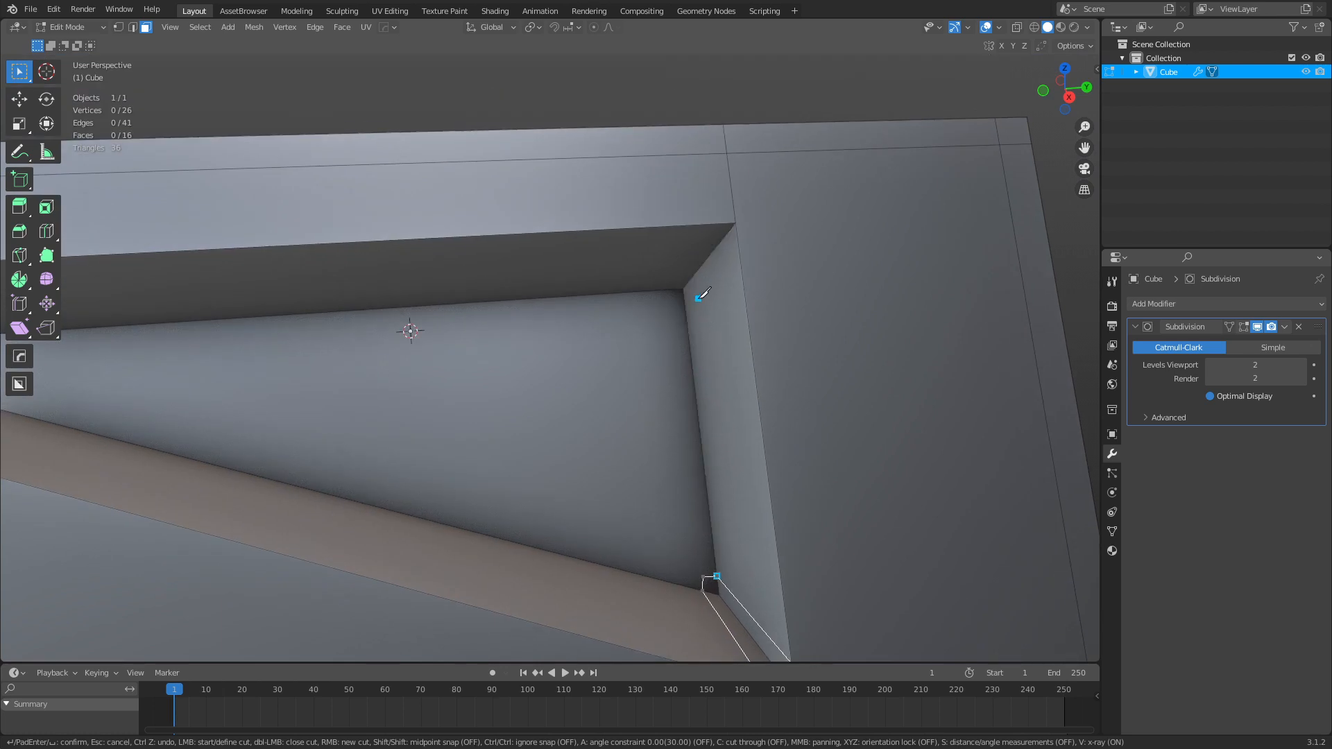
key("Return")
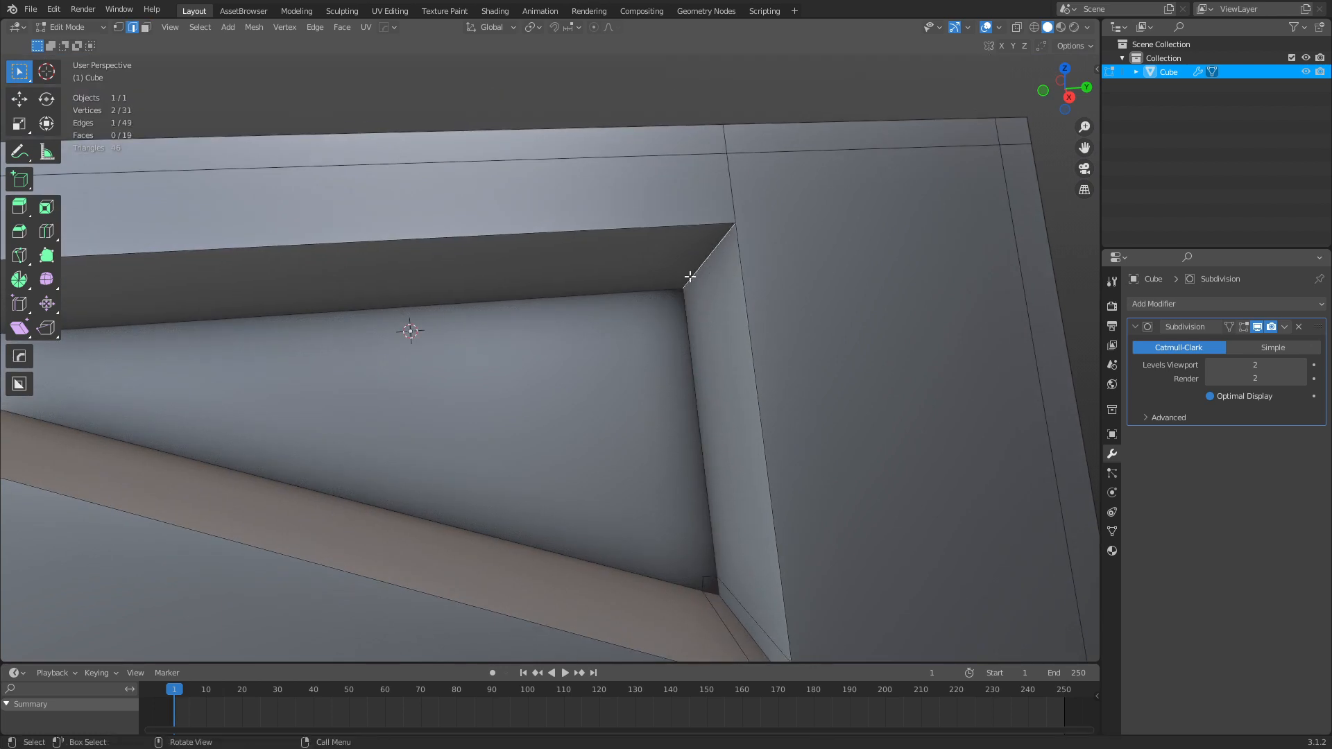
Add supporting edges on both sides of the recess's upper square corner edge with Offset Edge Slide at factor -0.905.
key("ctrl")
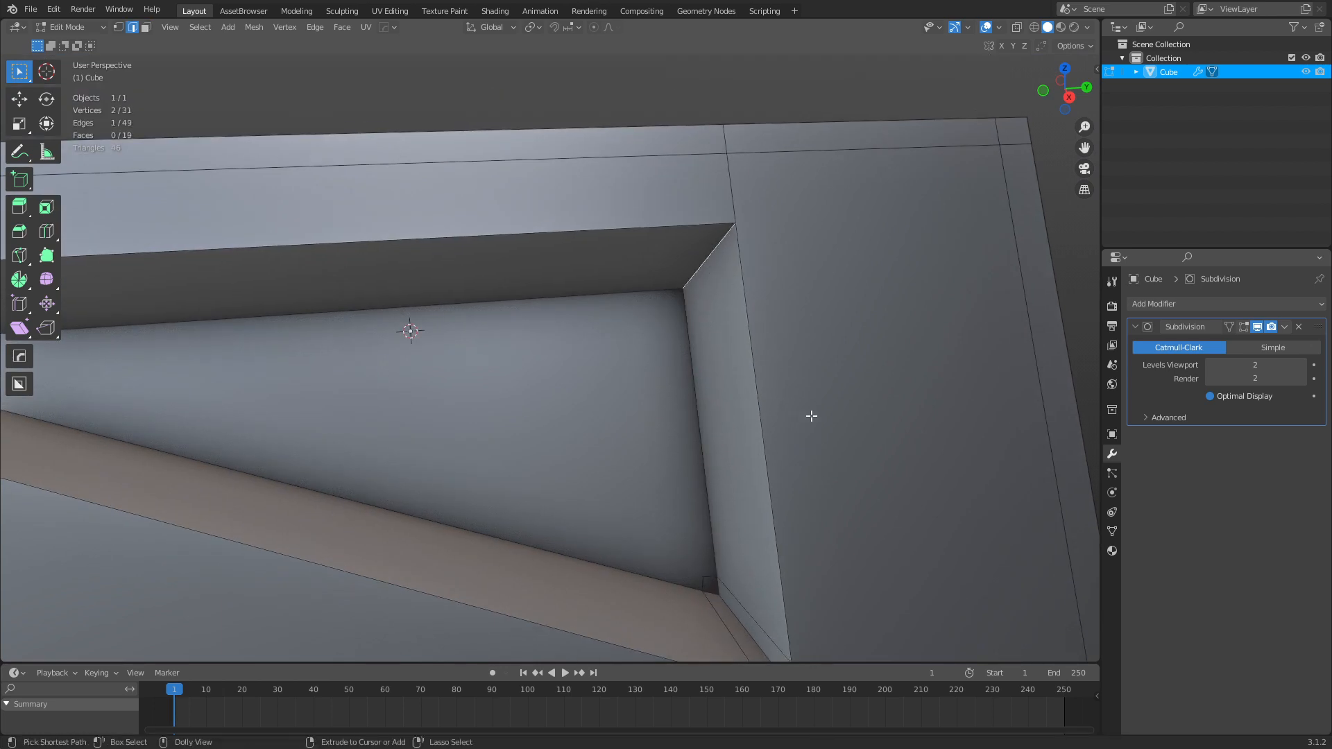
key("ctrl+r")
left_click(809, 416)
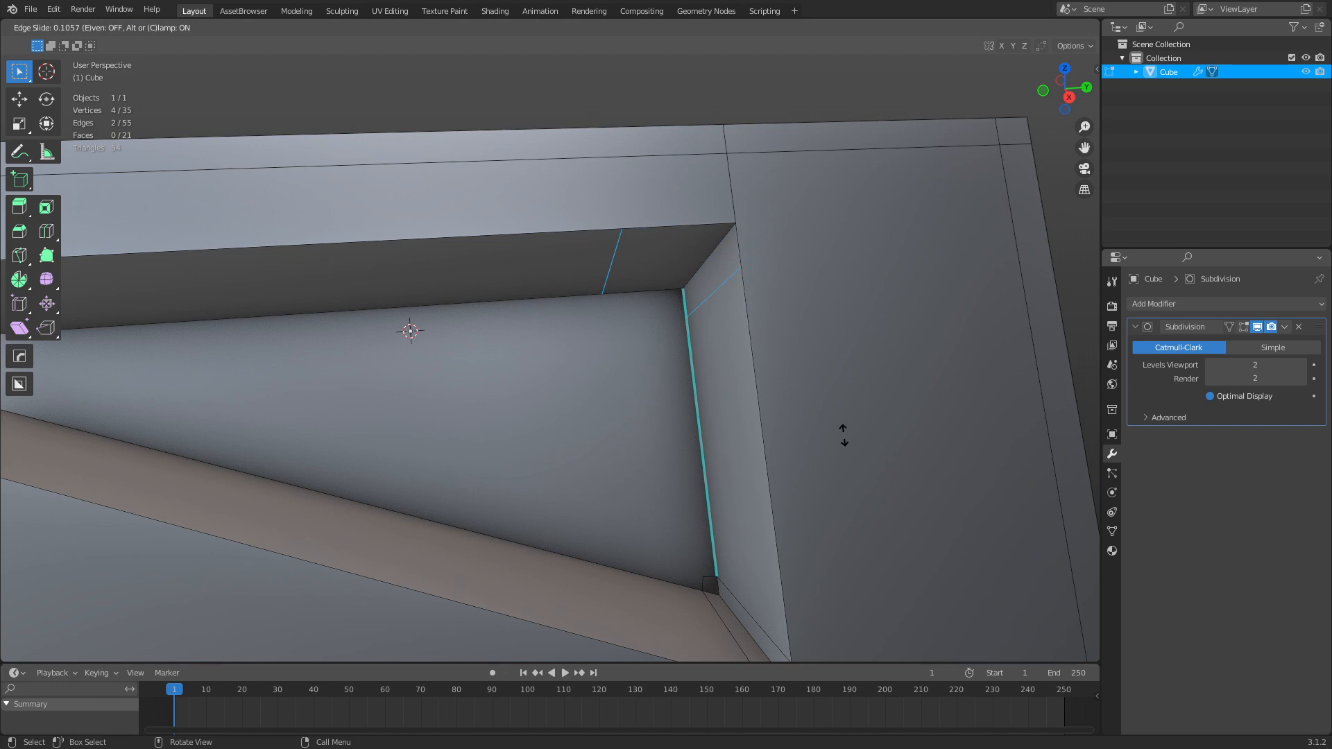
key("e")
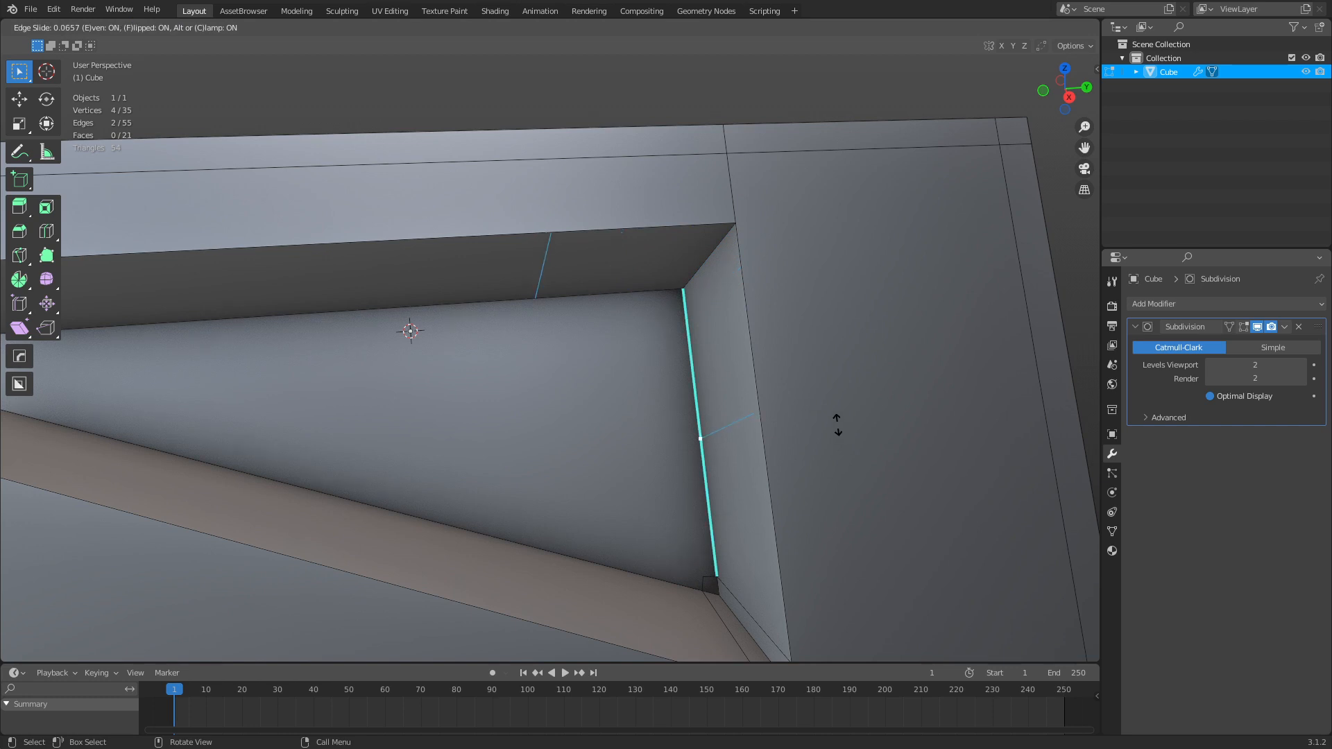
left_click(754, 220)
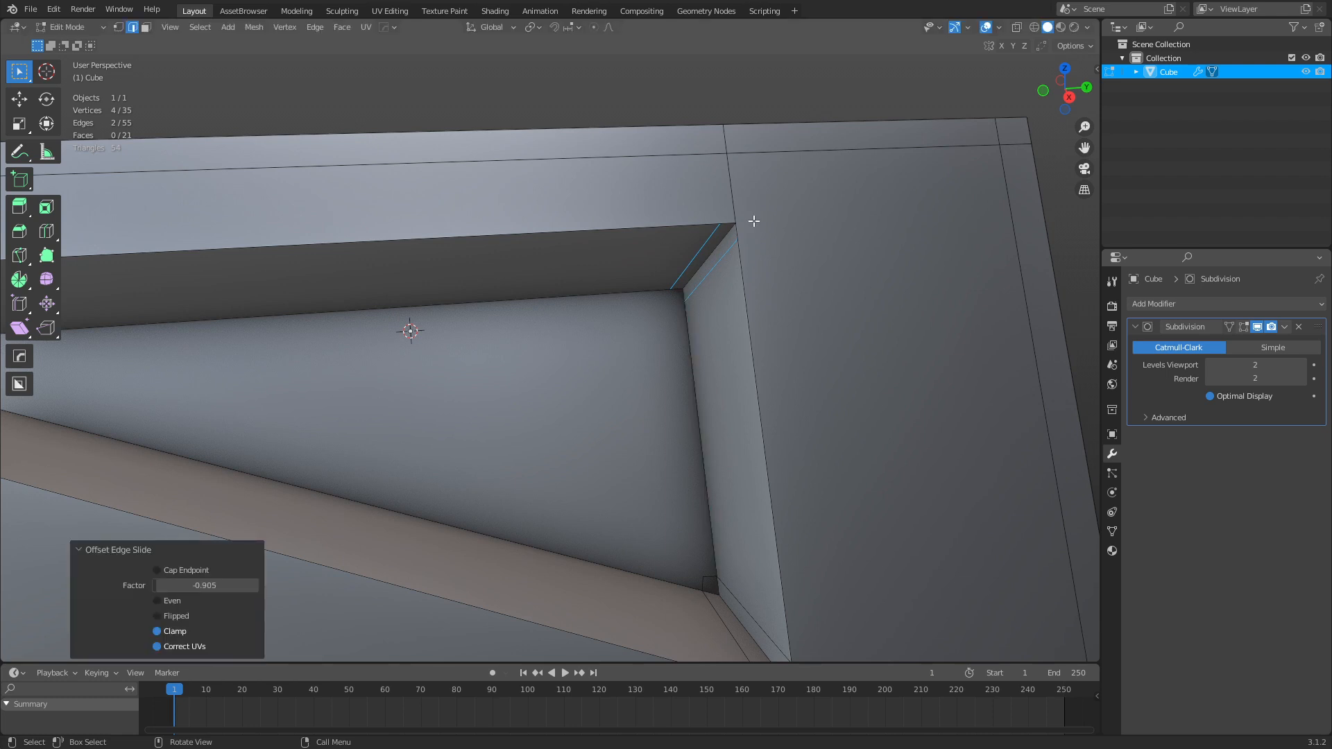
Add supporting edges on both sides of the corner edge at the recess's narrow tip with Offset Edge Slide at factor -0.918.
scroll(650, 295, "down", 2)
middle_click_drag(326, 364, 565, 377, "shift")
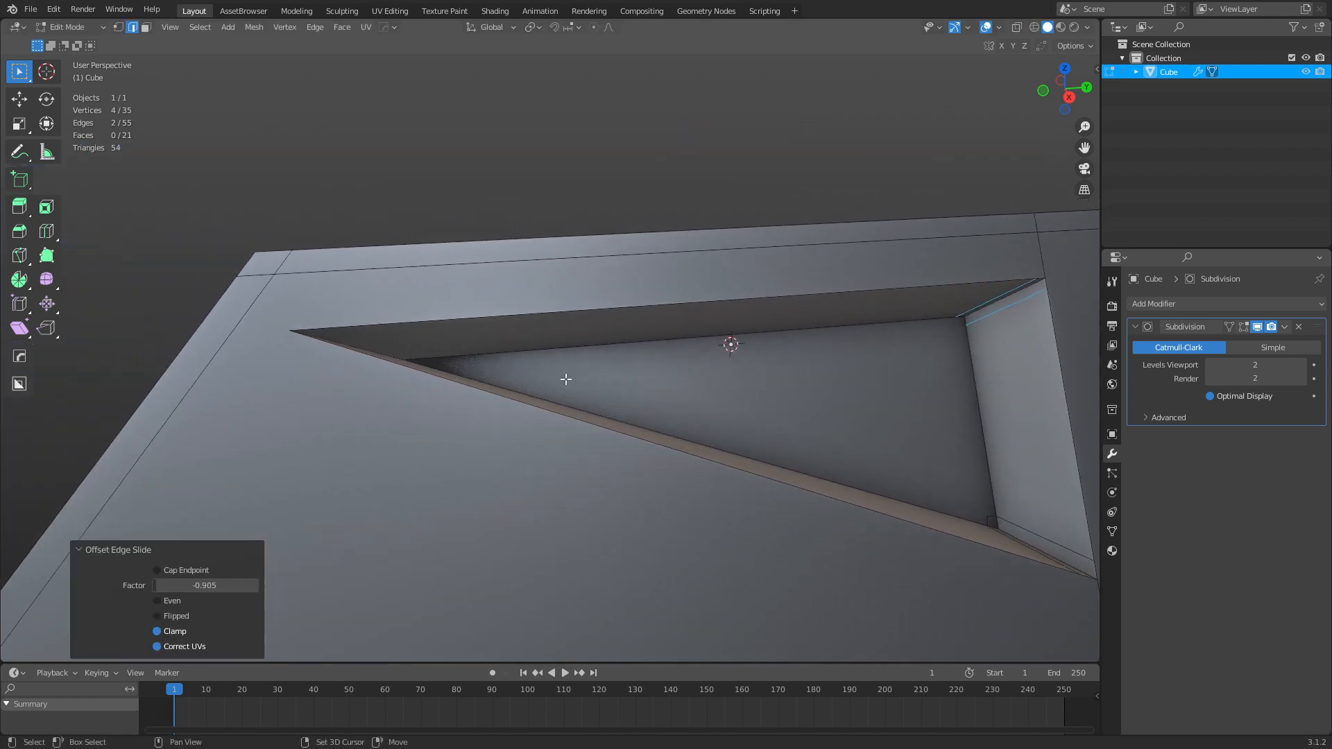
middle_click_drag(360, 351, 353, 350)
left_click(354, 350)
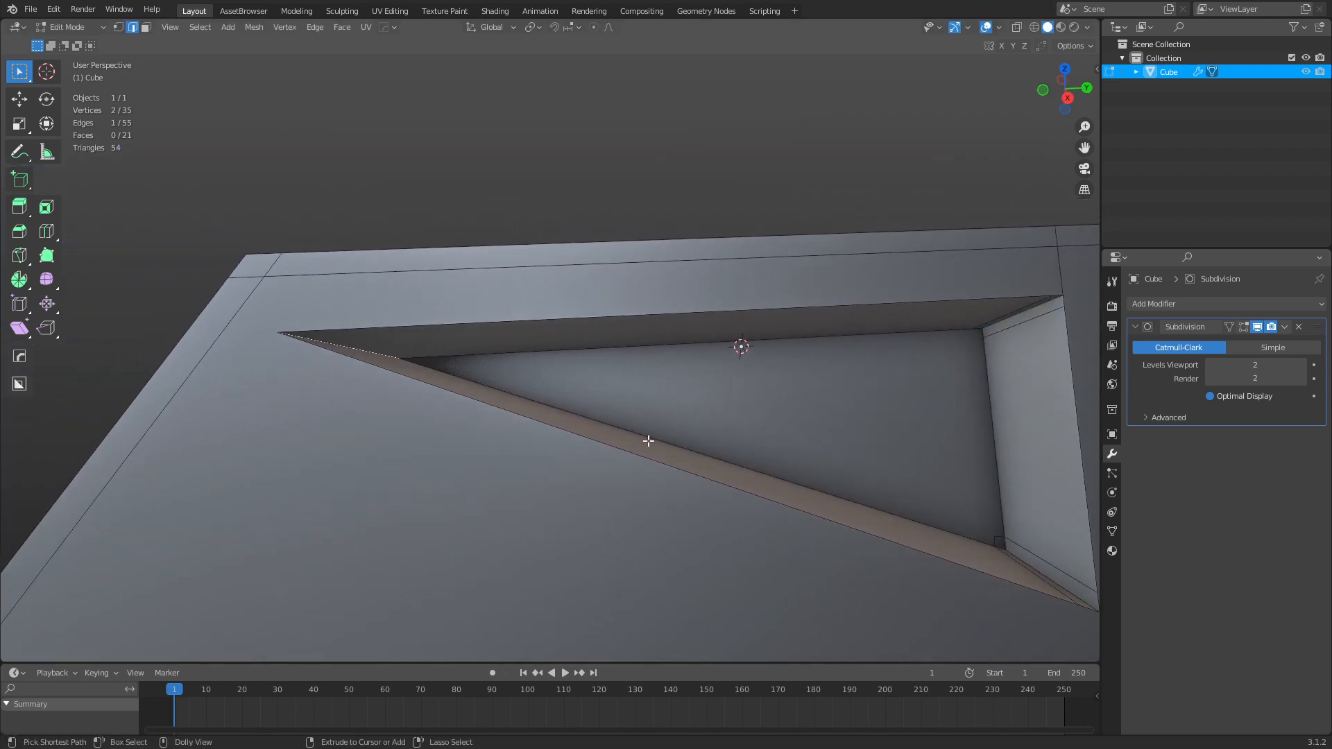
key("ctrl+r")
left_click(644, 440)
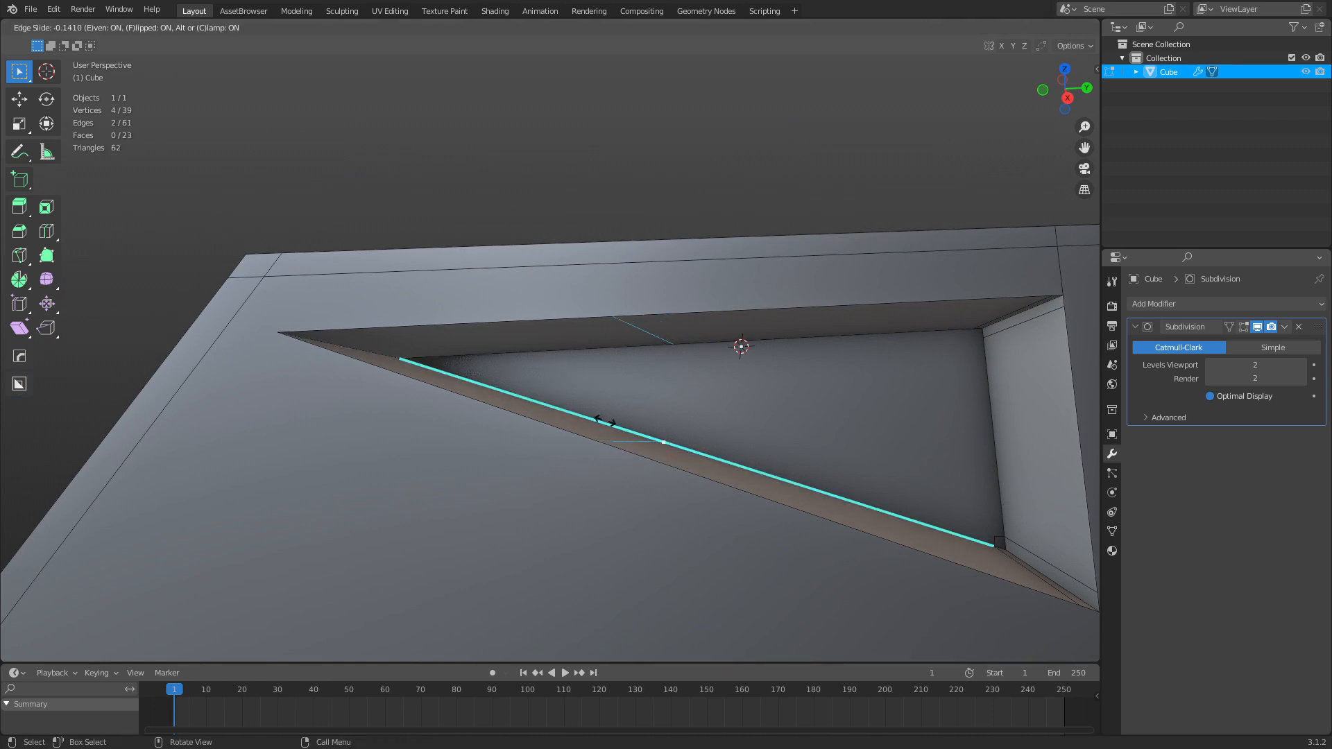
left_click(374, 357)
Knife-cut across the recess floor at the narrow tip, joining both offset edges through a point slightly inside the floor.
scroll(484, 407, "up", 6)
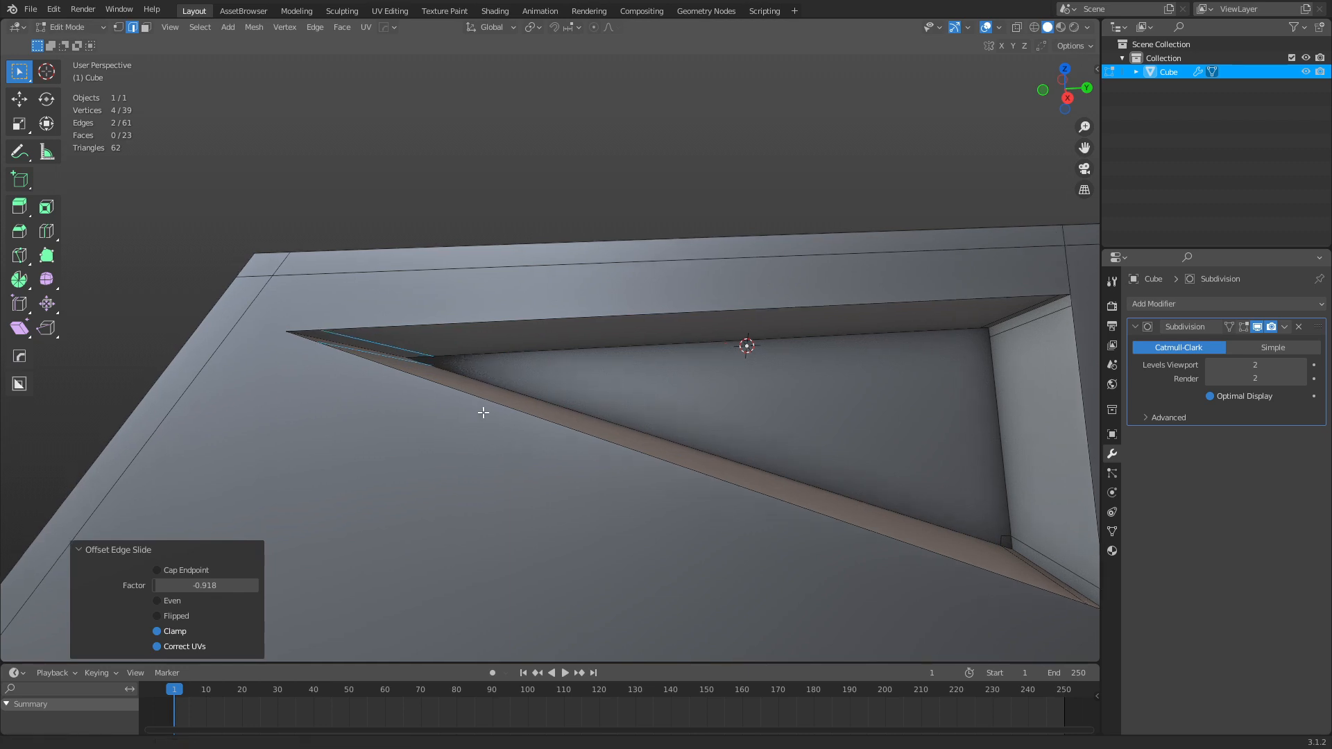
key("k")
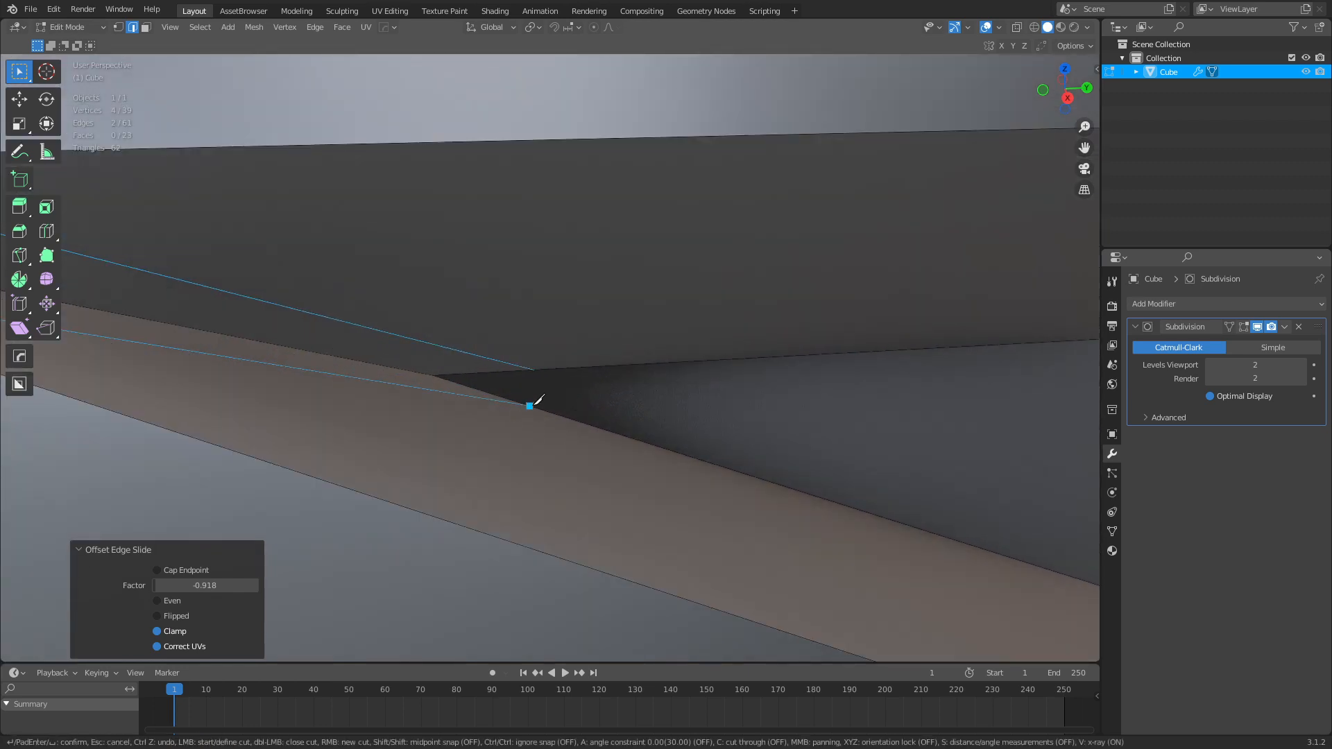
left_click(561, 393)
left_click(534, 370)
right_click(535, 369)
Knife-cut a small corner on the recess floor joining the offset edges at the upper square corner, and apply the cuts.
scroll(901, 399, "down", 5)
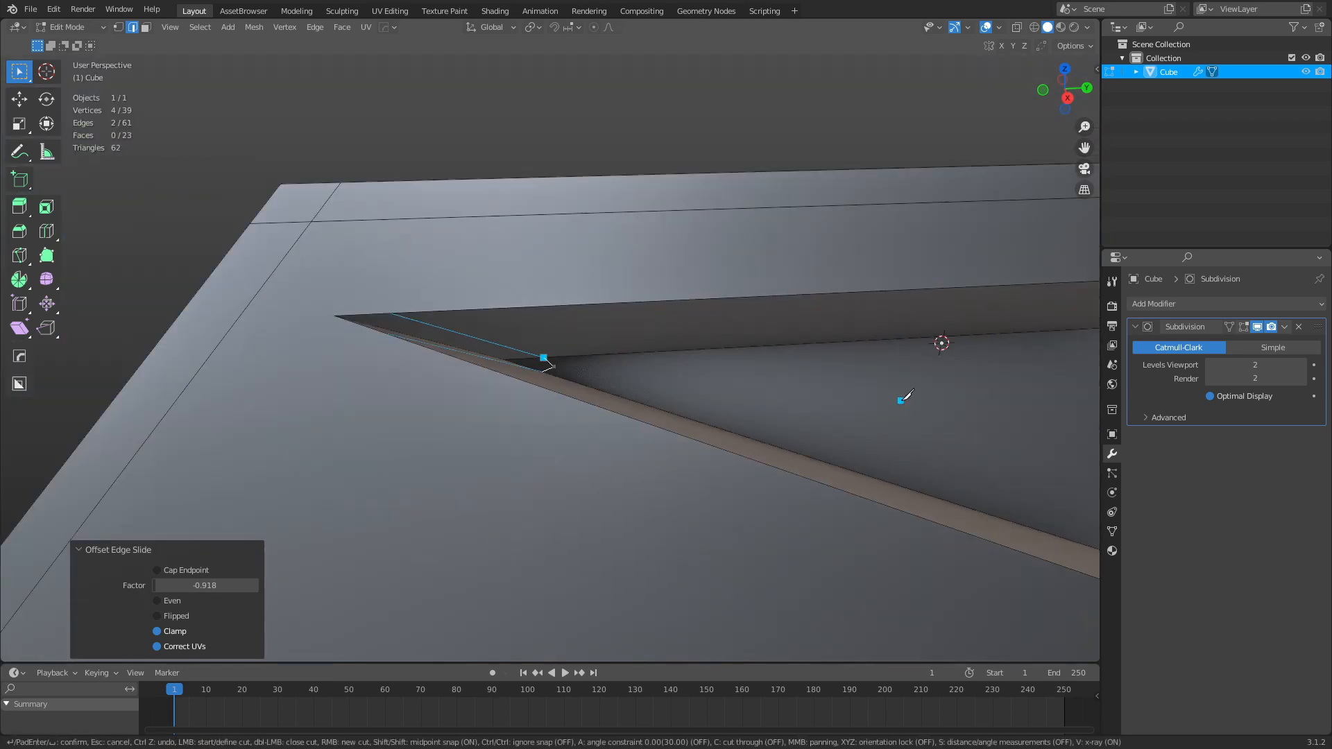
middle_click_drag(901, 399, 493, 434, "shift")
scroll(677, 433, "up", 2)
middle_click_drag(734, 402, 711, 386)
scroll(865, 479, "up", 2)
middle_click_drag(865, 479, 822, 403)
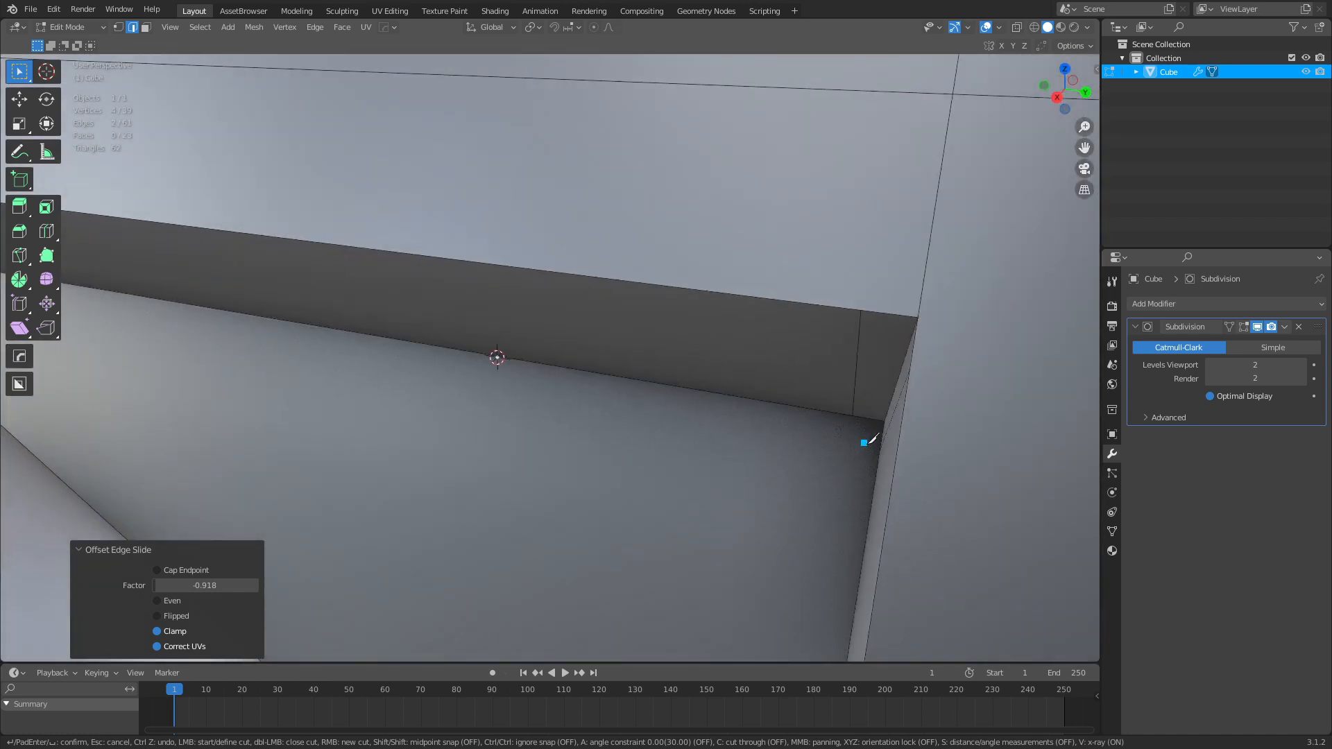
middle_click_drag(868, 440, 909, 450)
middle_click_drag(890, 396, 690, 361)
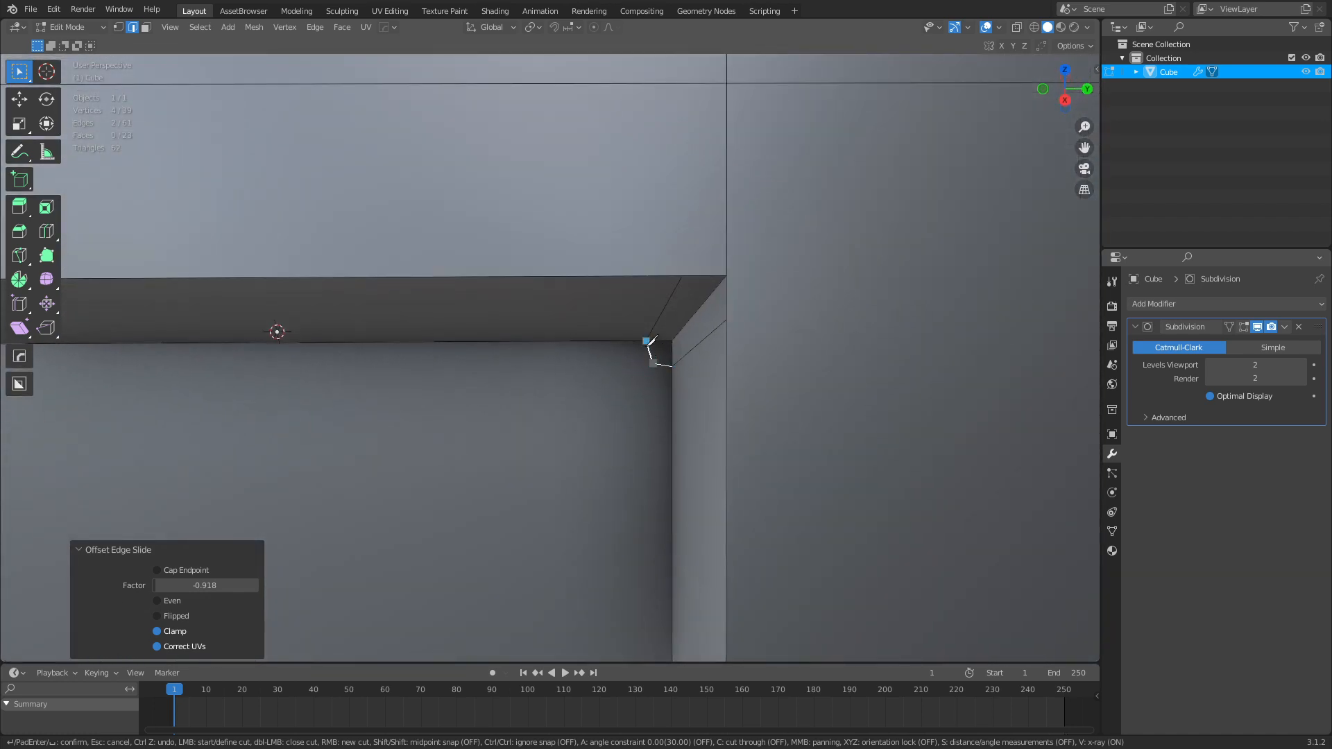
scroll(506, 482, "down", 5)
middle_click_drag(506, 481, 811, 455, "shift")
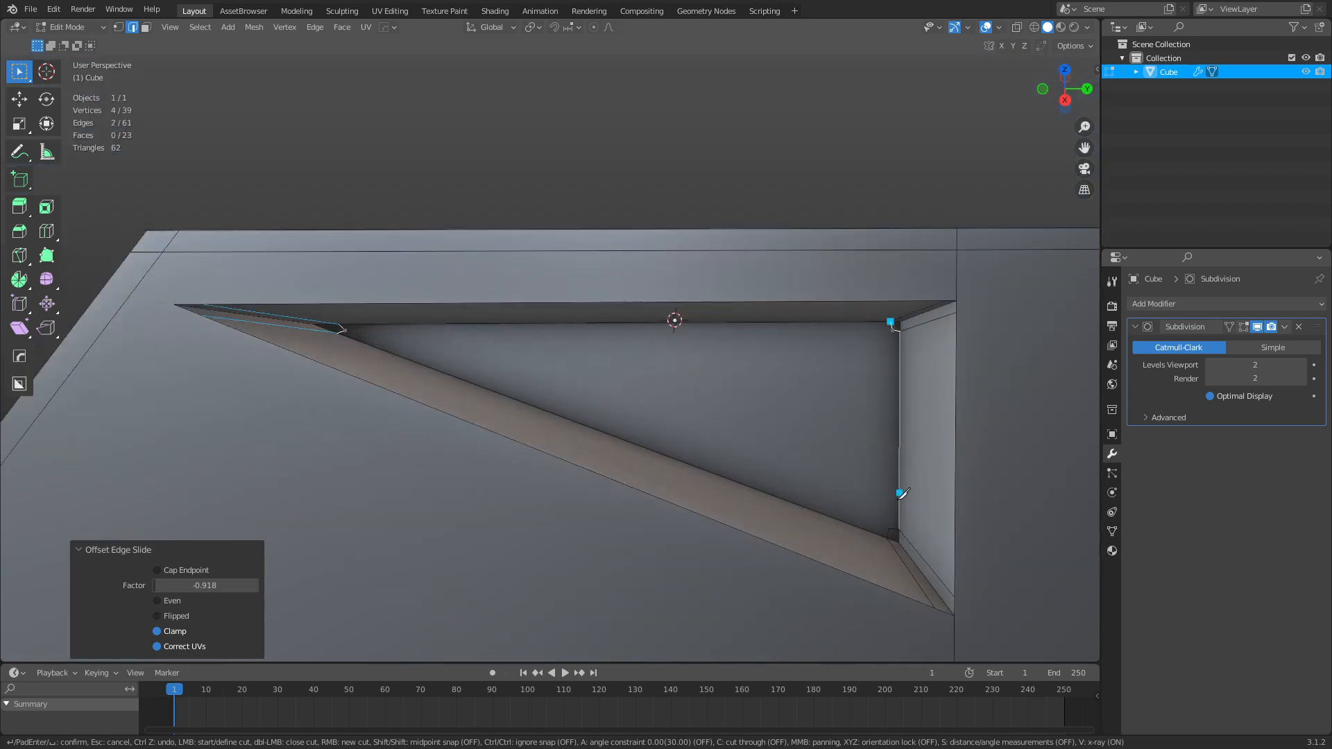
key("Return")
Knife-cut a closed triangle just inside the recess floor's outline, connecting the inner points of its three corner cuts.
middle_click_drag(877, 500, 795, 440)
key("k")
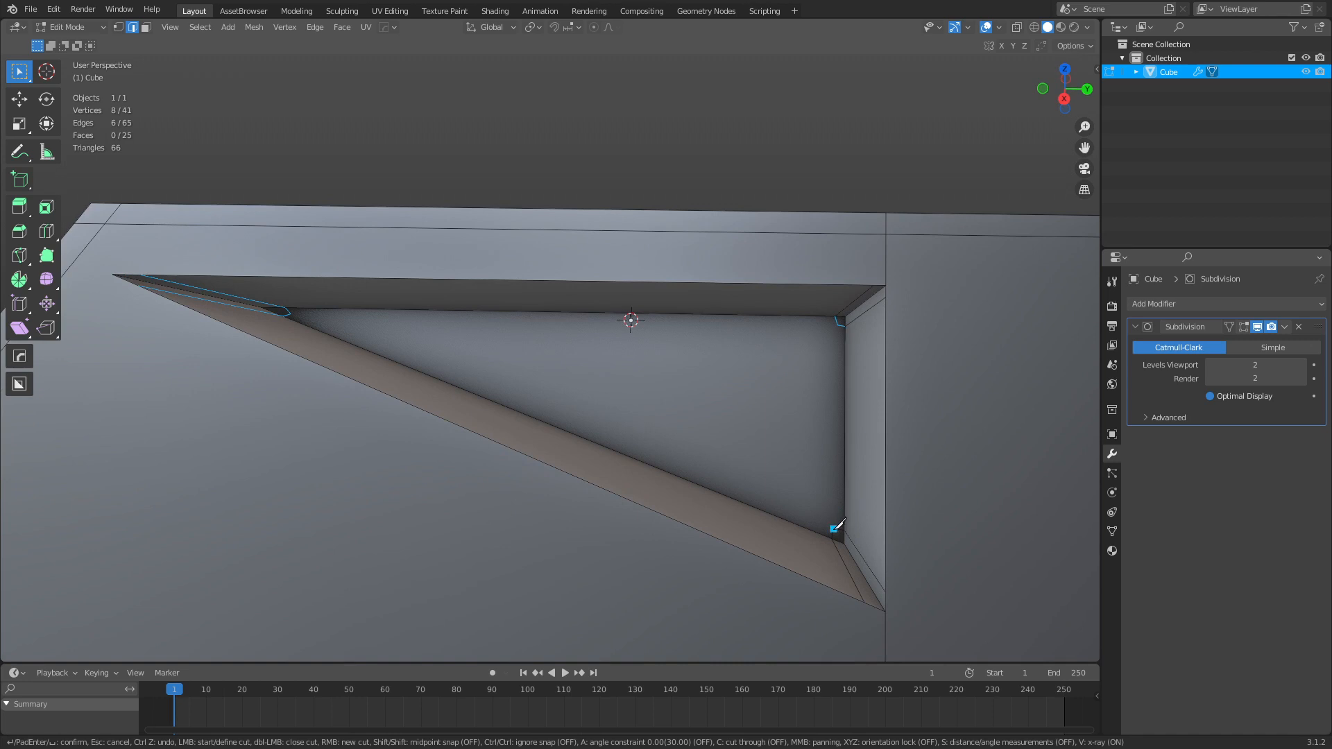
left_click(833, 530)
left_click(838, 323)
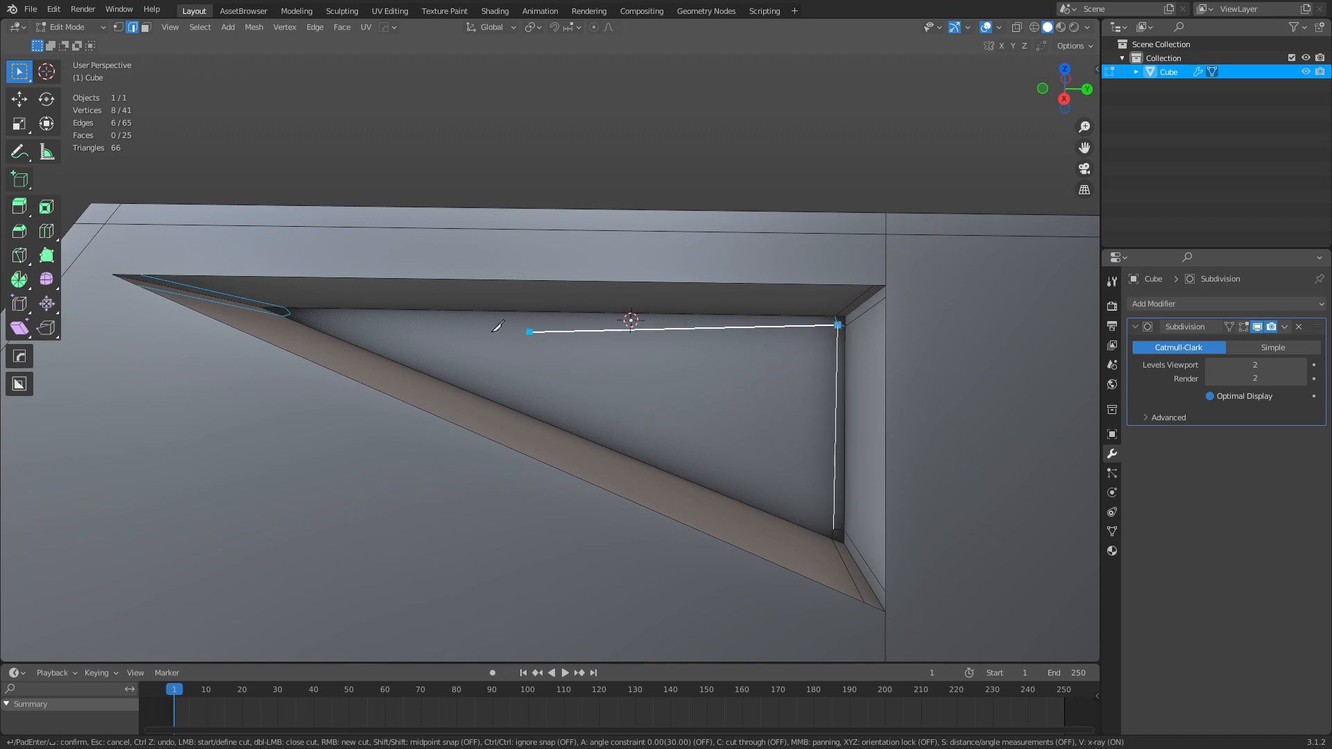
left_click(291, 313)
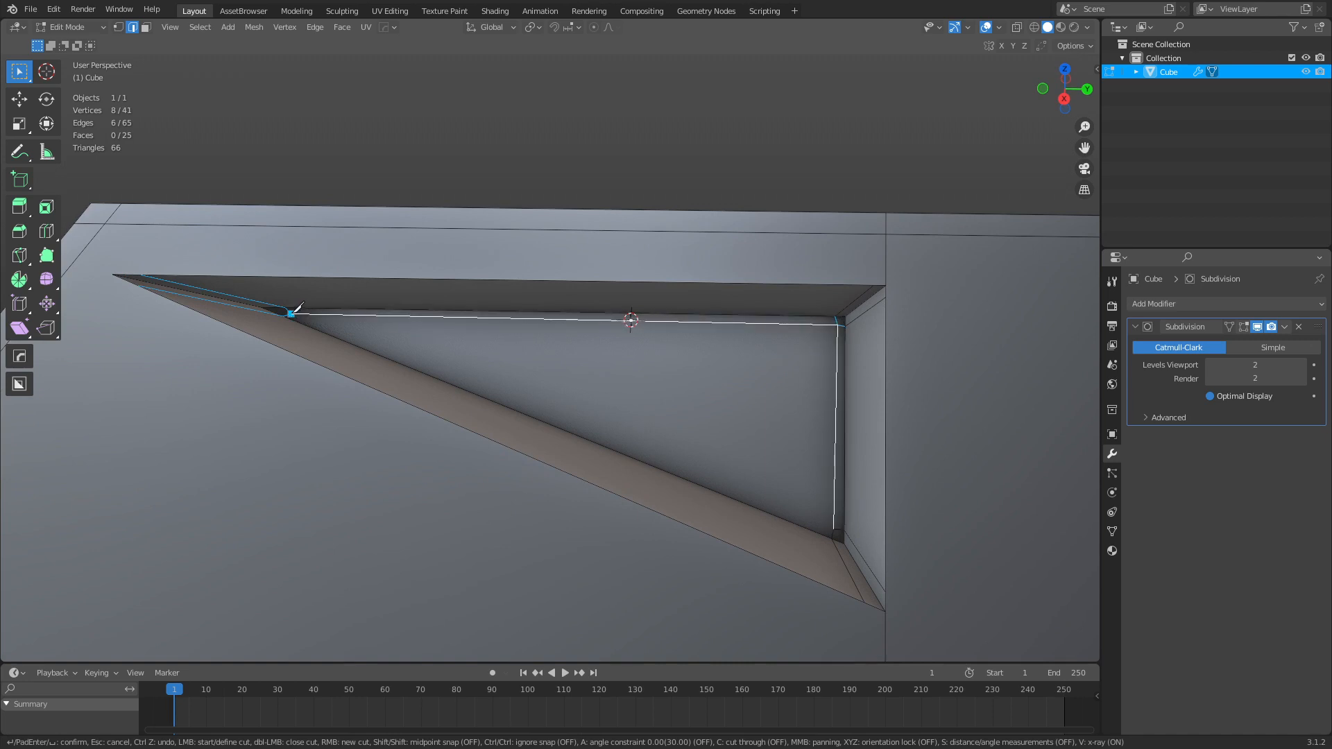
left_click(833, 529)
key("Return")
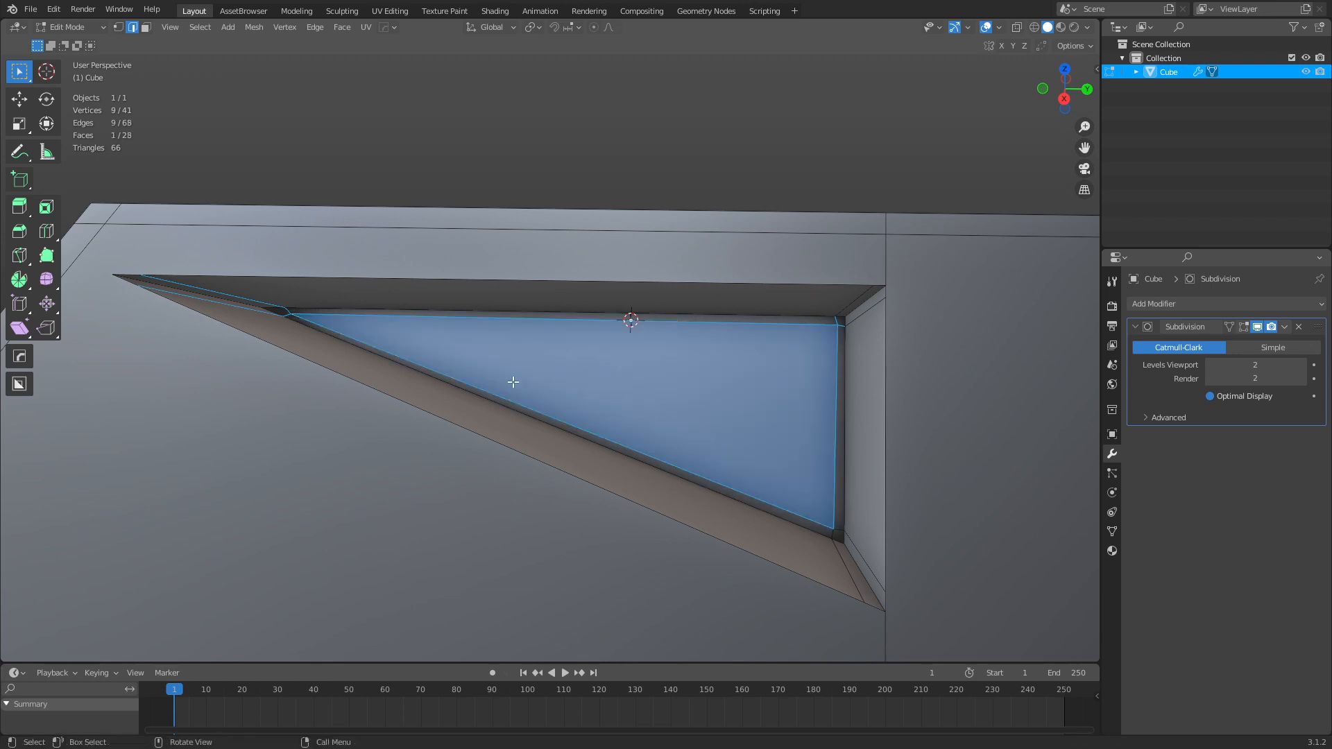
Leave Edit Mode and examine how the subdivided panel and its recess are shaded, with the panel reselected.
middle_click_drag(511, 380, 609, 431)
scroll(678, 416, "down", 4)
key("Tab")
key("alt+a")
middle_click_drag(681, 298, 516, 415)
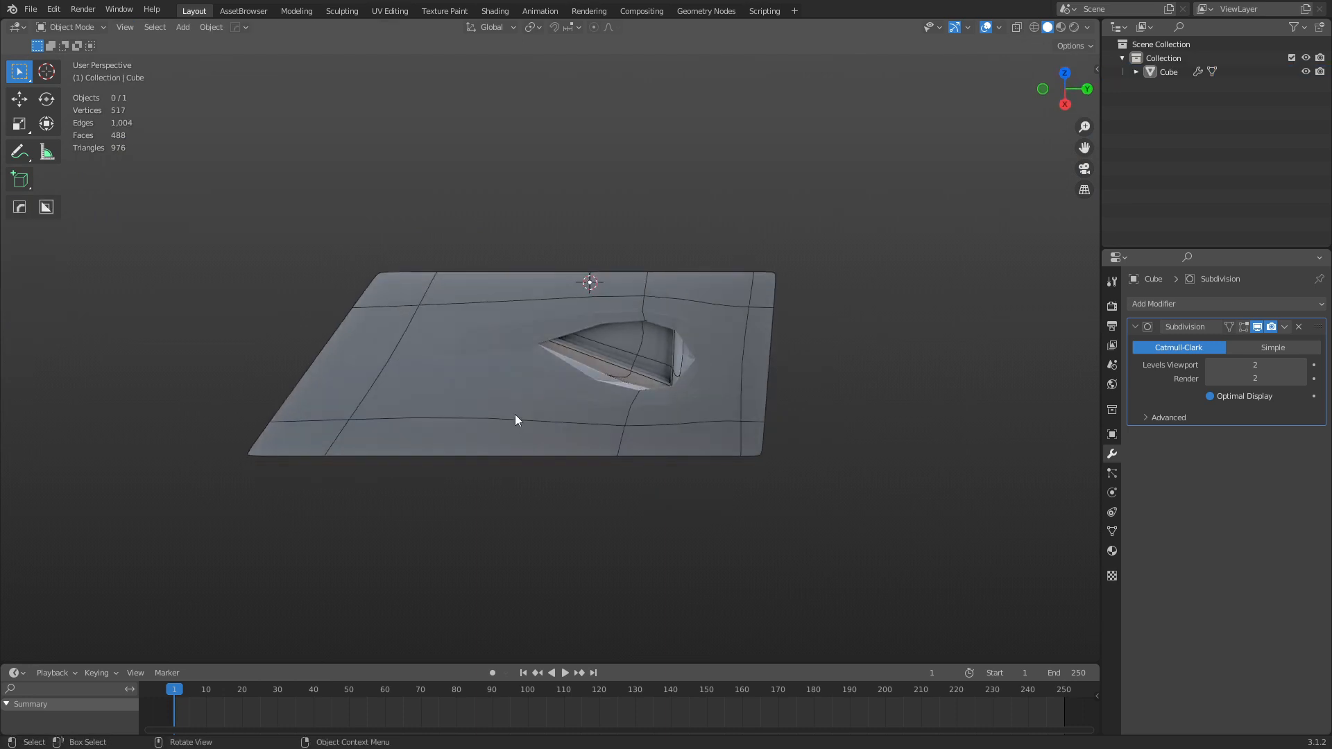
left_click(576, 420)
mouse_move(643, 406)
middle_mouse_down()
mouse_move(623, 372)
mouse_move(643, 384)
middle_mouse_up()
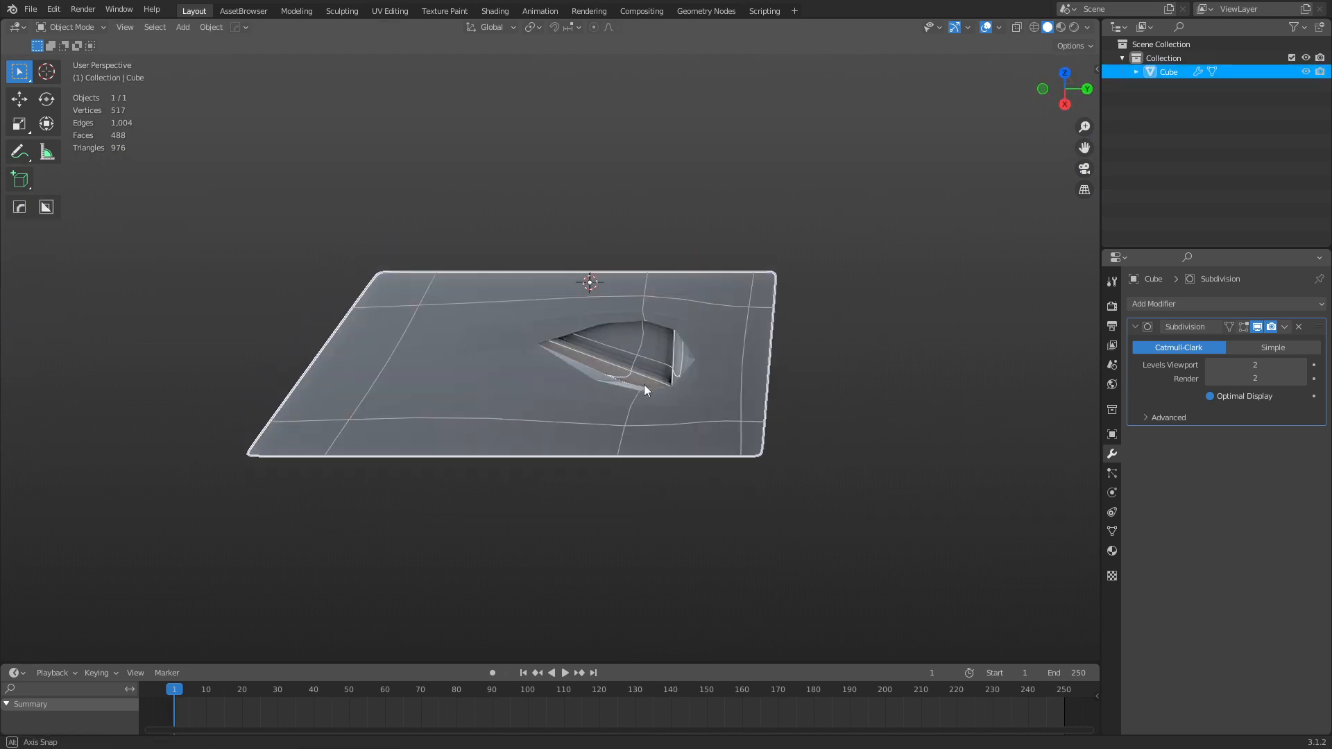
In Edit Mode and right orthographic view, knife-cut horizontally through the panel just above the recess, using cut-through and angle constraint.
key("ctrl+Tab")
left_click(723, 384)
middle_click_drag(824, 419, 704, 394)
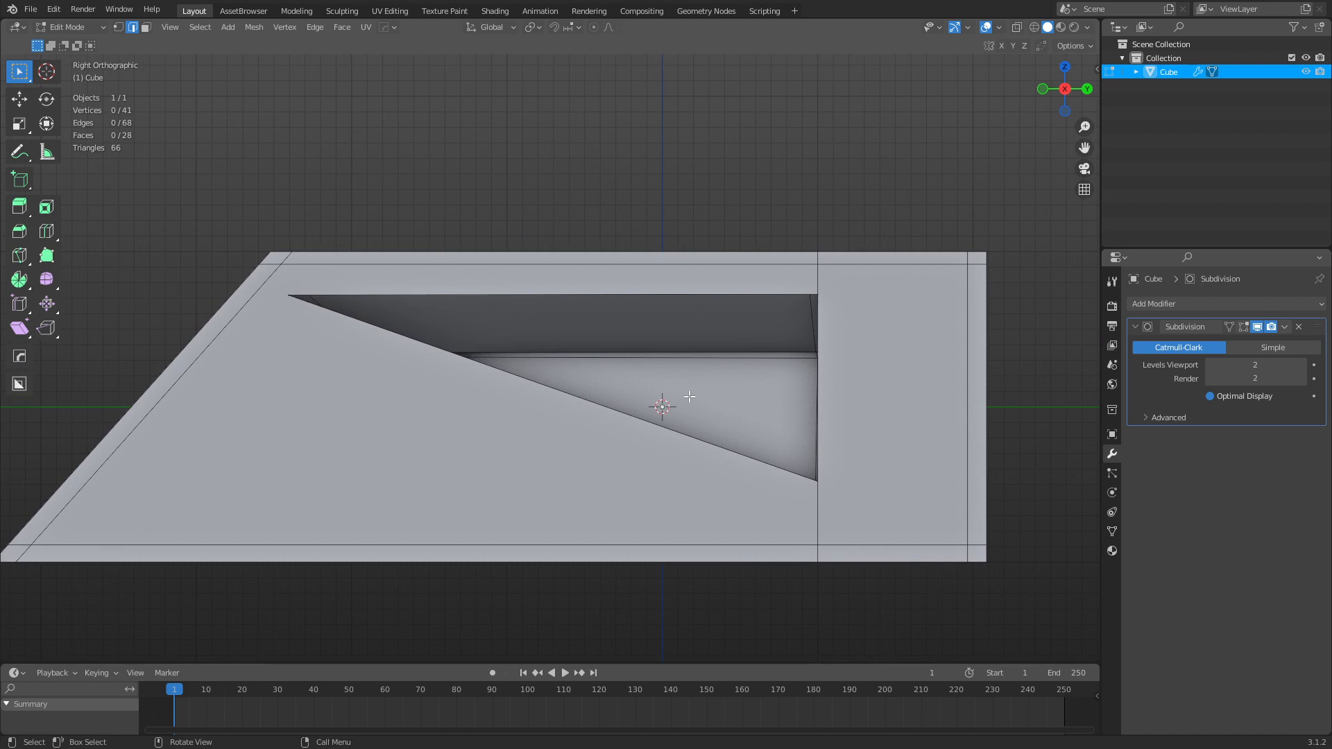
key("k")
key("c")
key("a")
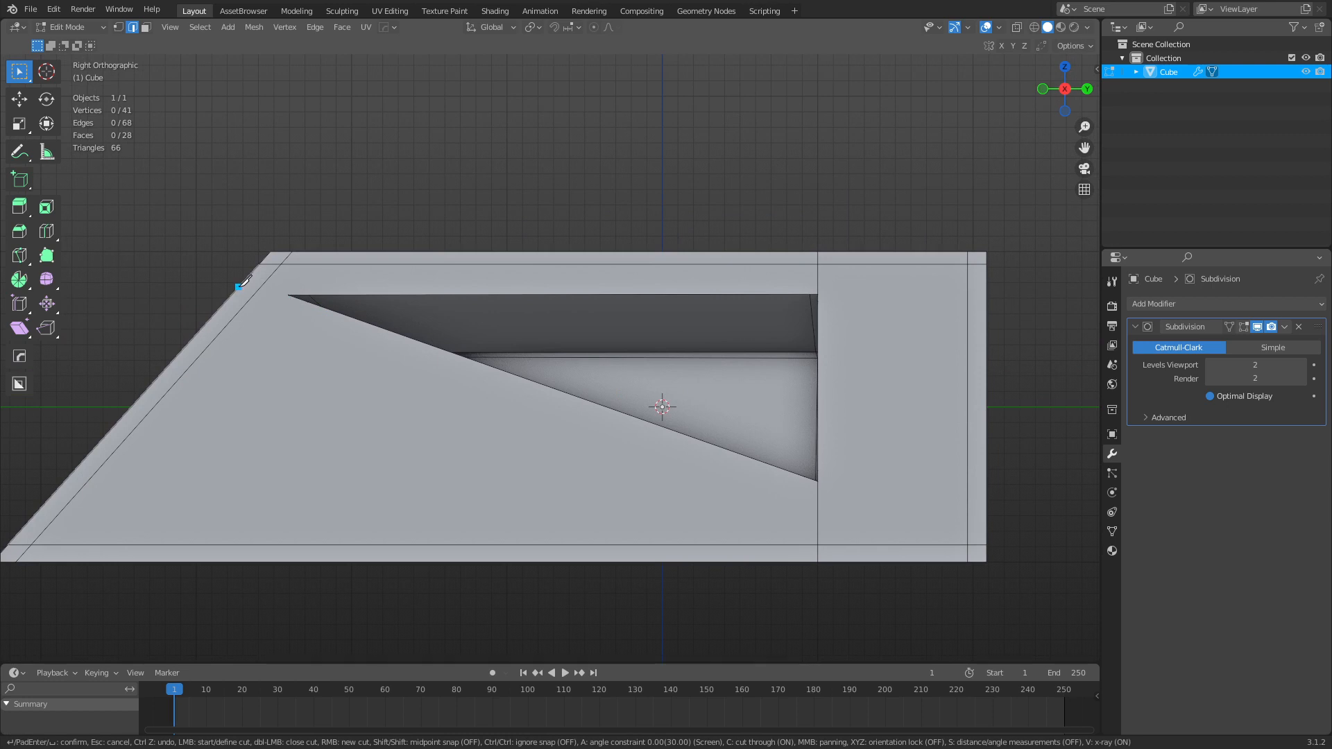
left_click(241, 283)
left_click(1066, 288)
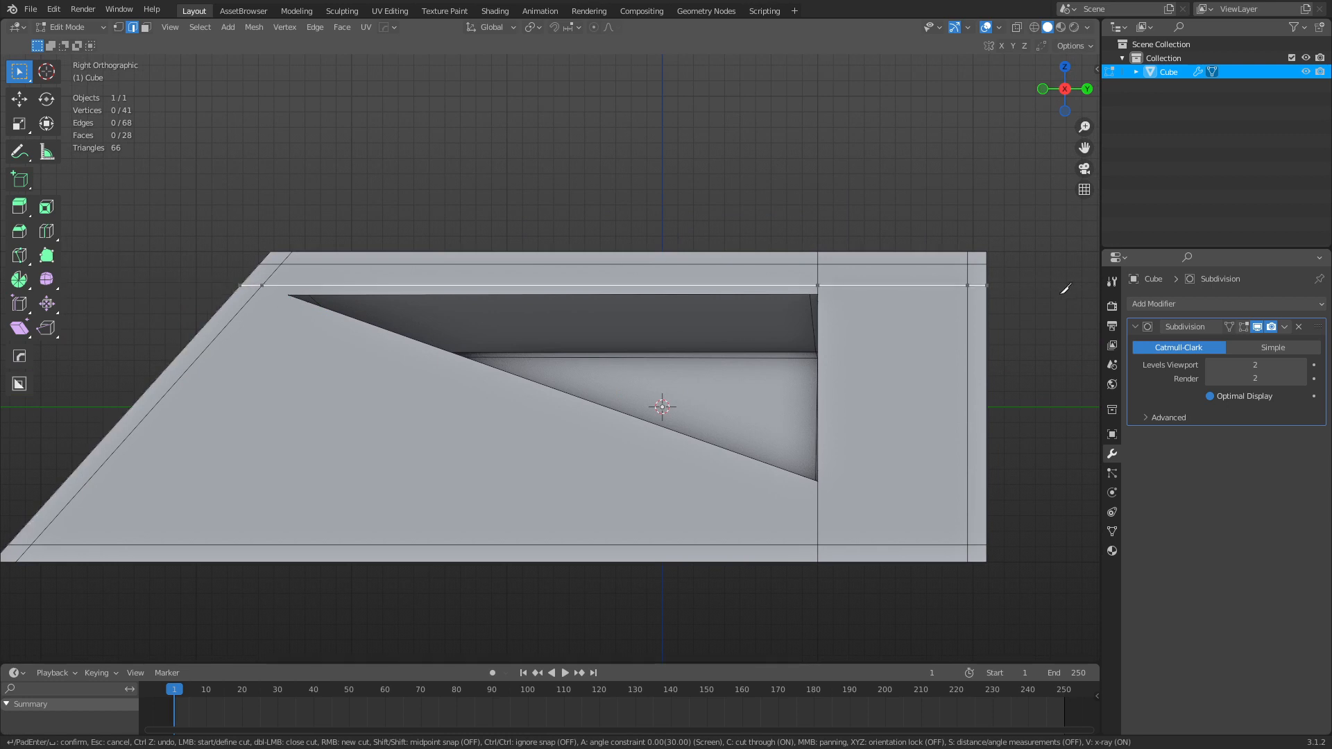
Knife-cut vertically through the panel just beyond the recess's vertical side, and apply both through cuts.
scroll(981, 517, "down", 2)
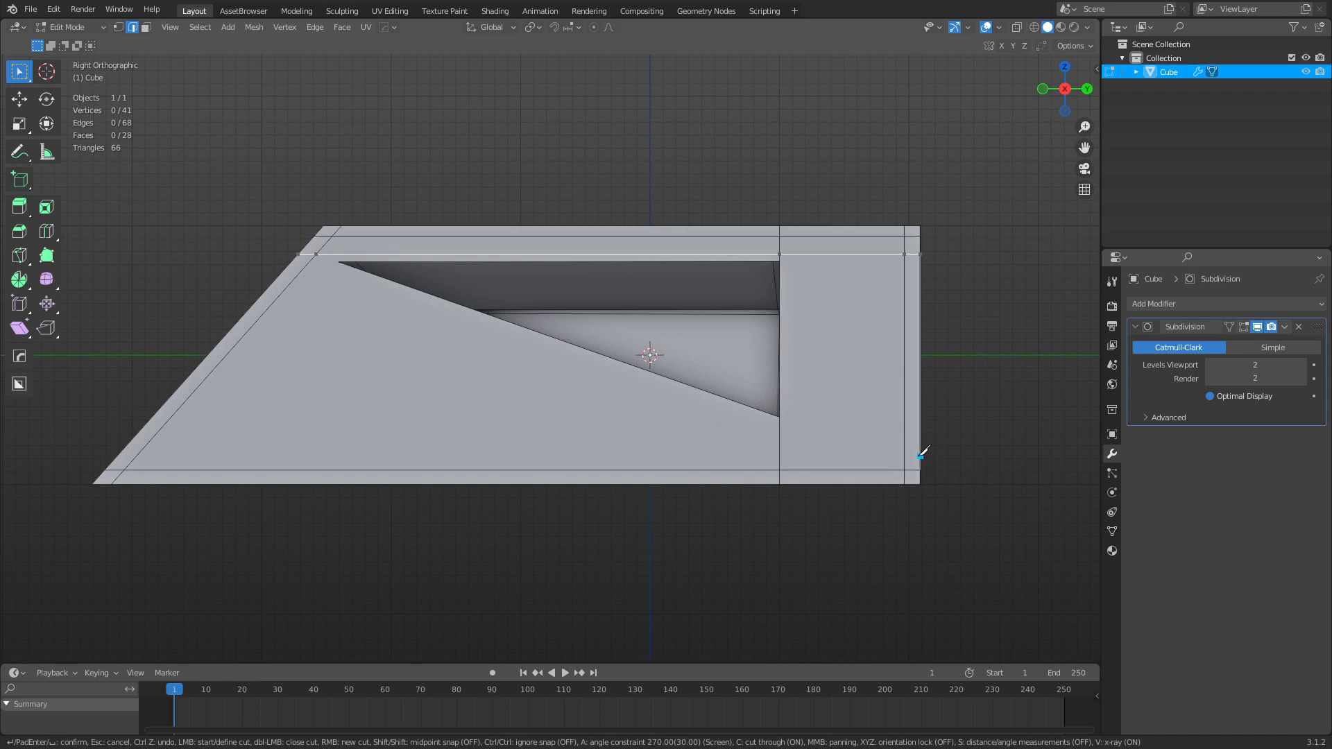
left_click(797, 485)
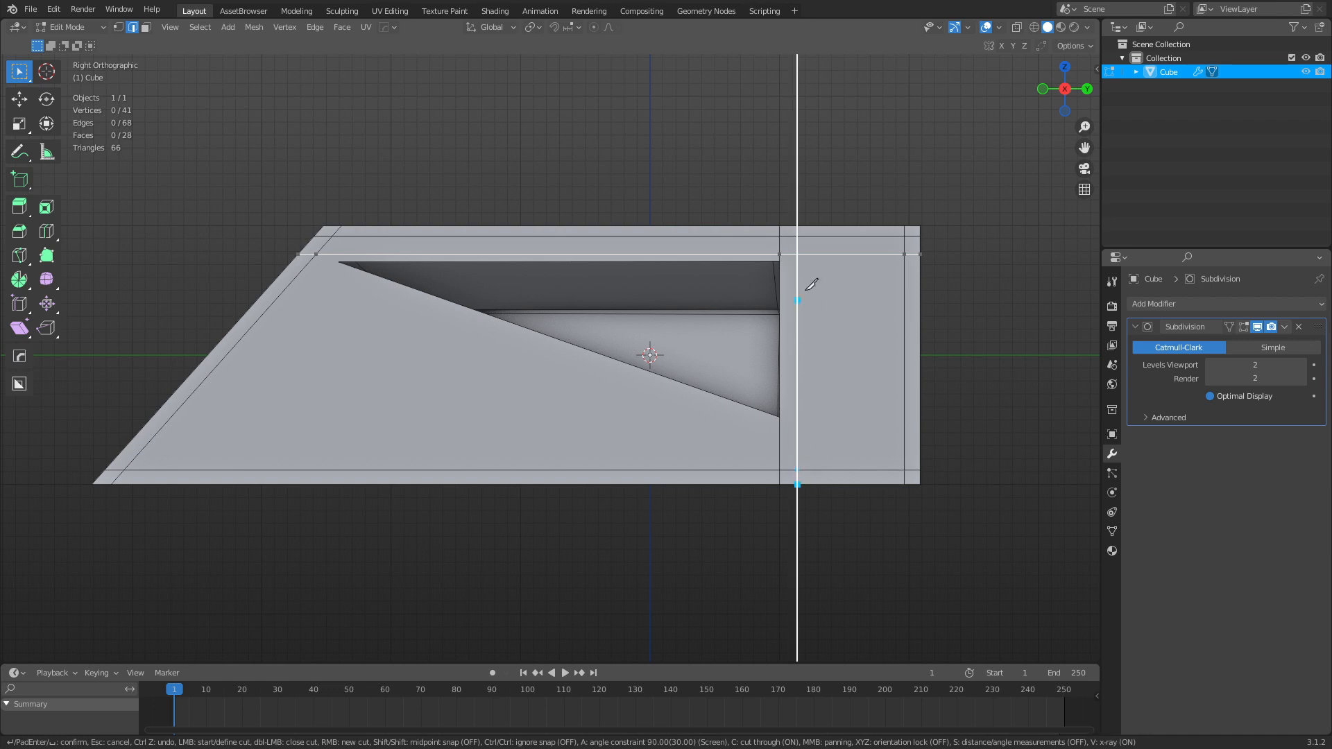
left_click(799, 186)
right_click(800, 184)
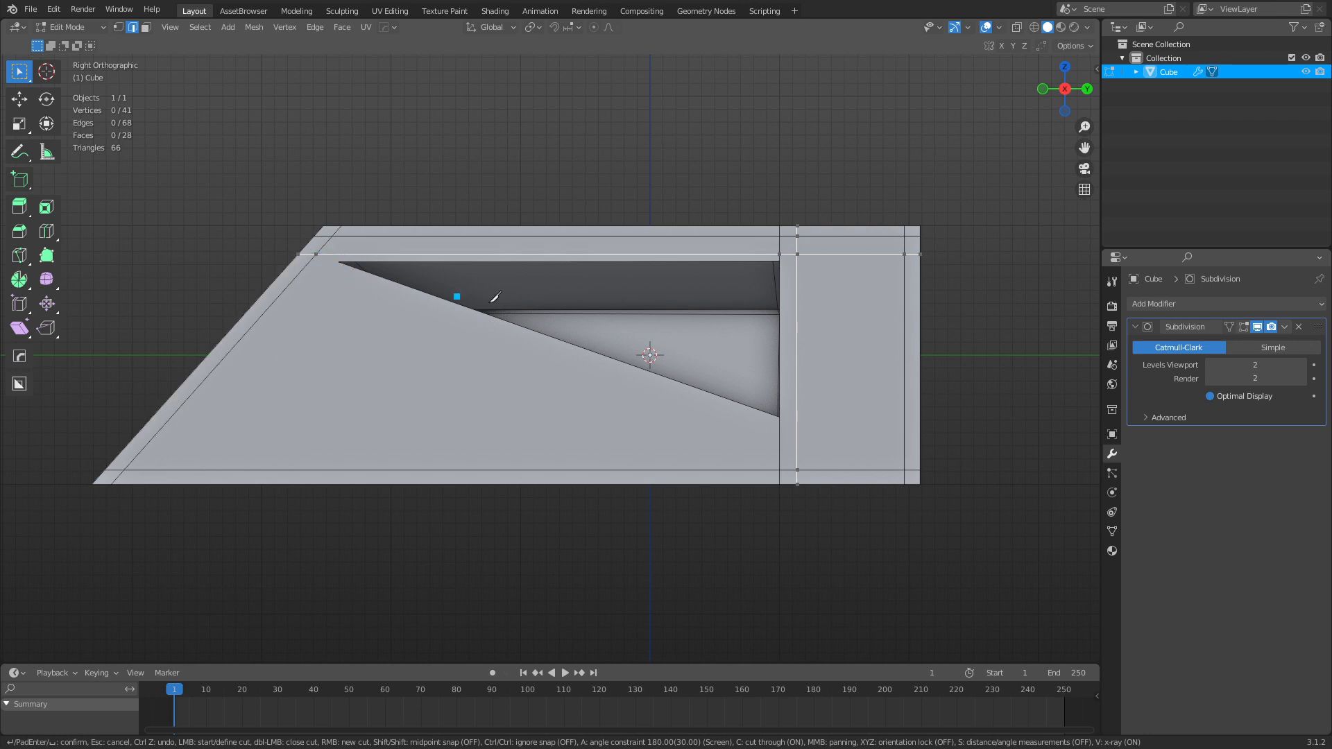
key("Return")
Clear the selection and select the face loop forming the recess's side walls.
middle_click_drag(758, 350, 820, 375)
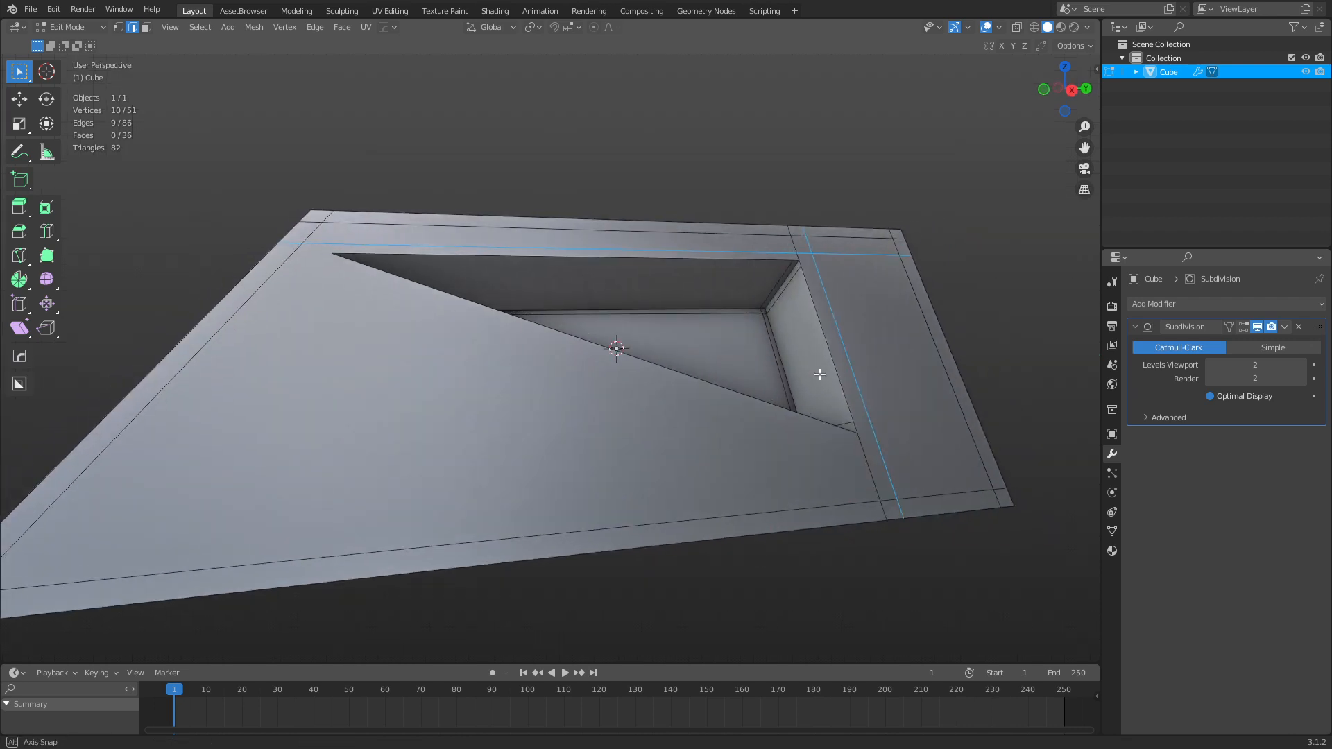
left_click(672, 154)
scroll(573, 216, "up", 1)
middle_click_drag(573, 217, 583, 326)
key("1")
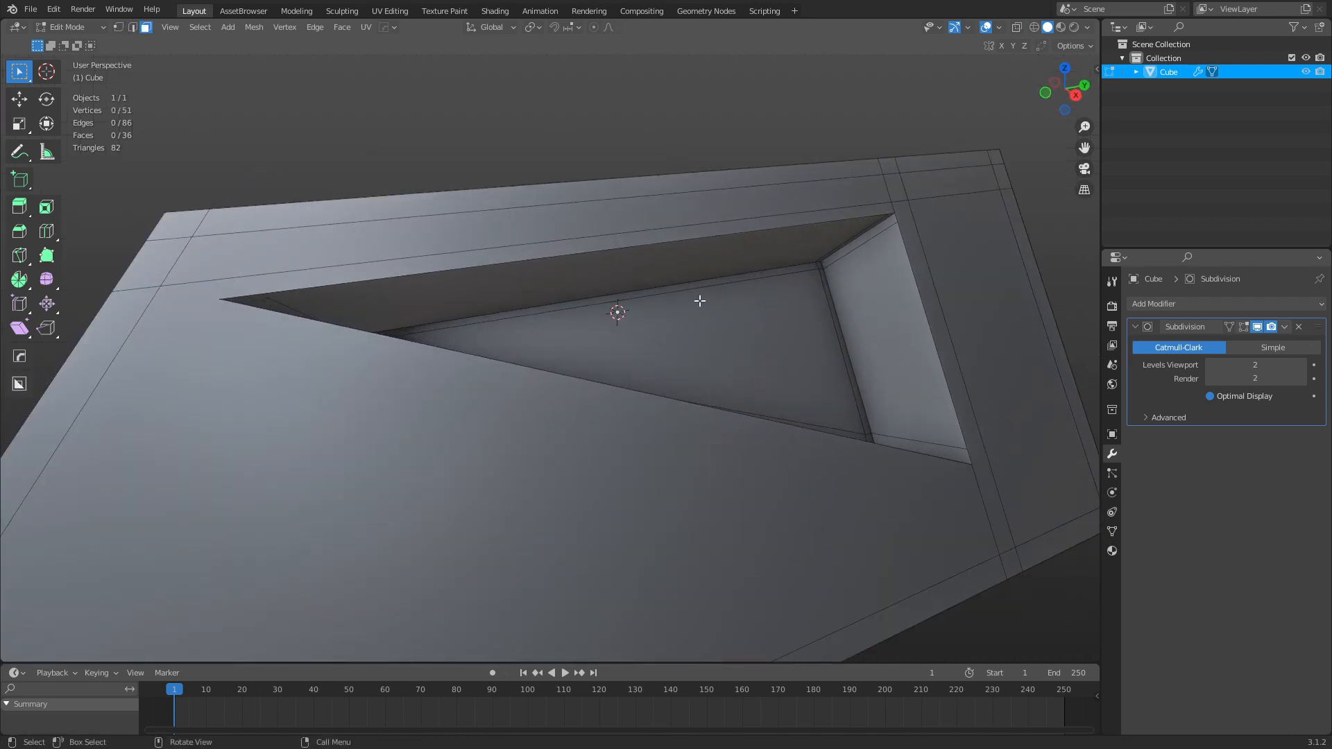
middle_click_drag(699, 298, 529, 284)
key("3")
left_click(900, 286, "alt")
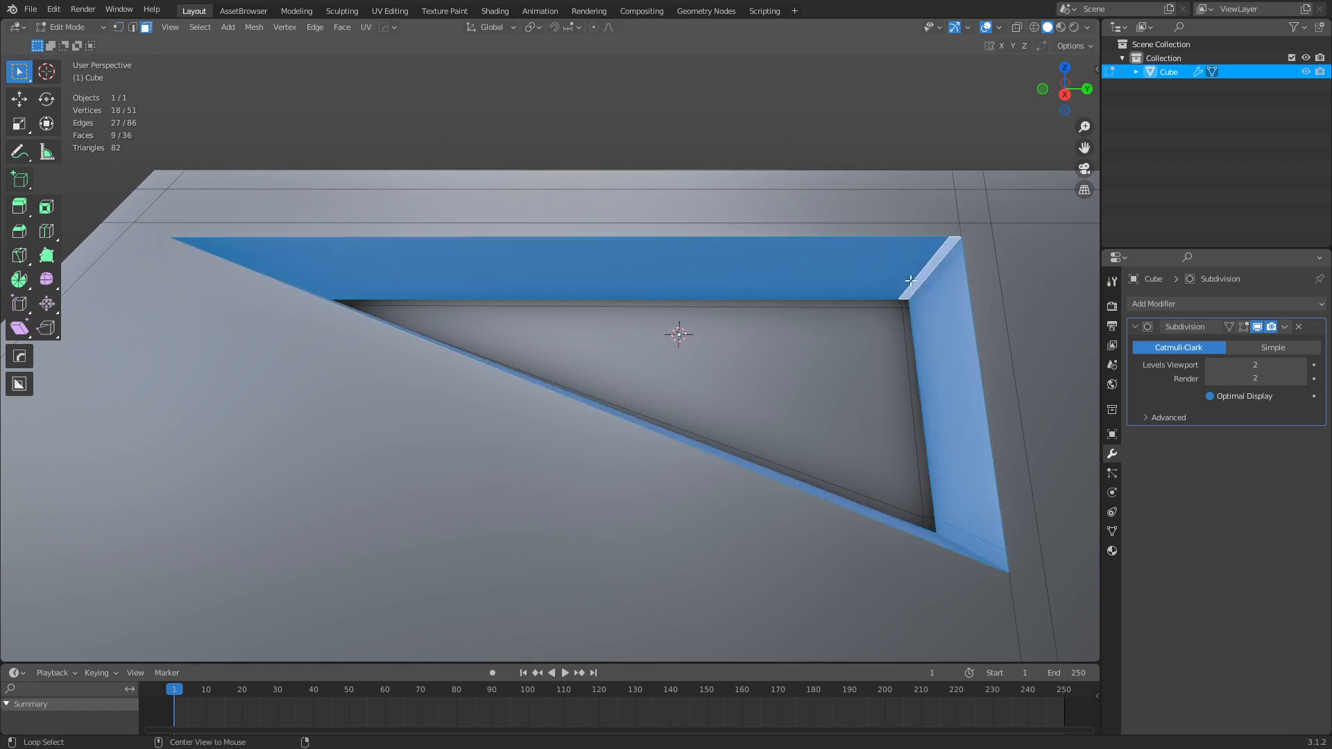
Inset the selected recess walls with Outset enabled, at a thickness of about 0.02 m.
middle_click_drag(901, 285, 599, 330)
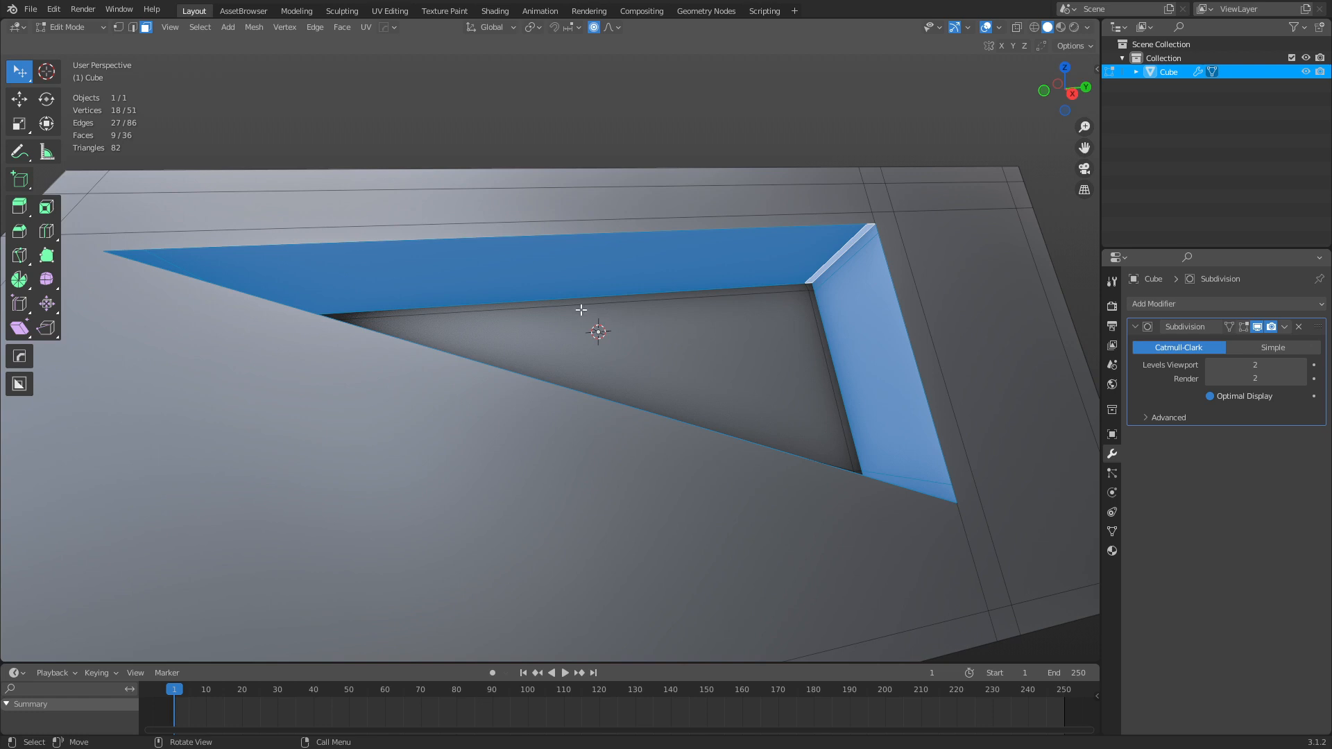
right_click(677, 317)
middle_click_drag(481, 267, 512, 287)
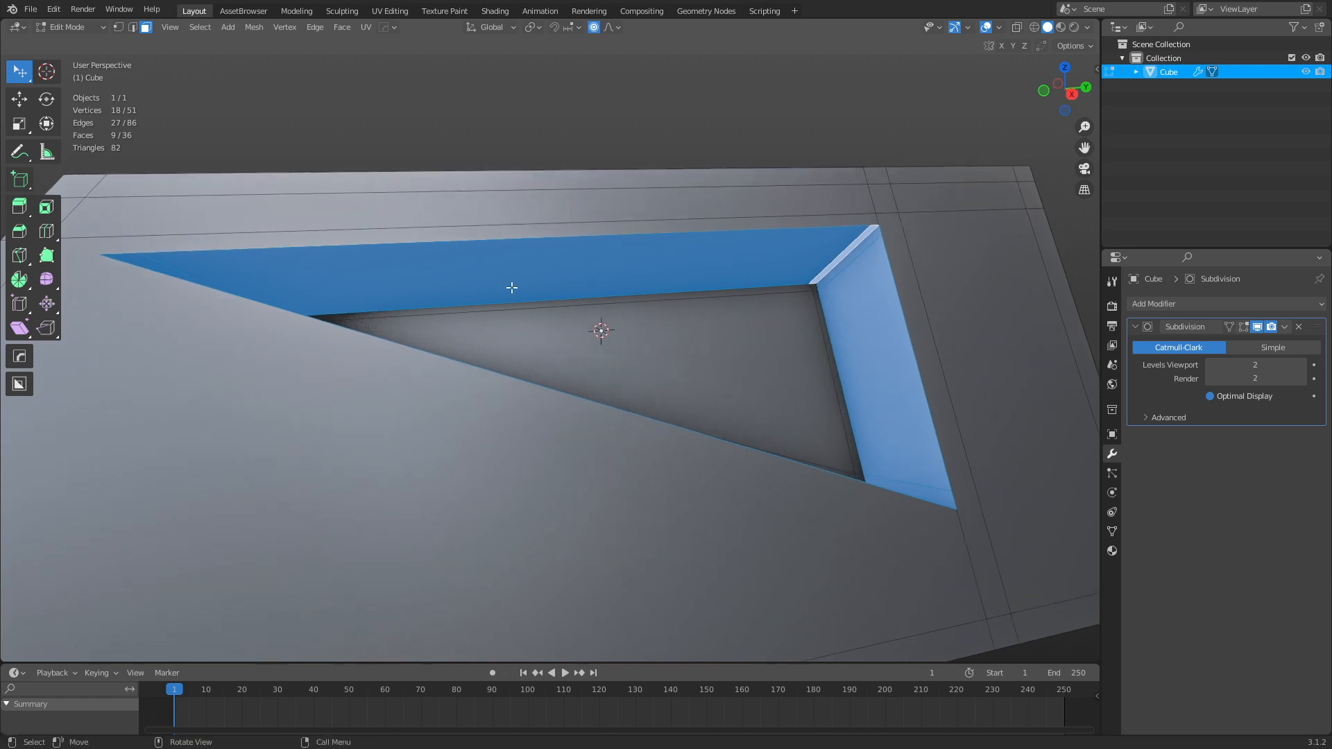
key("i")
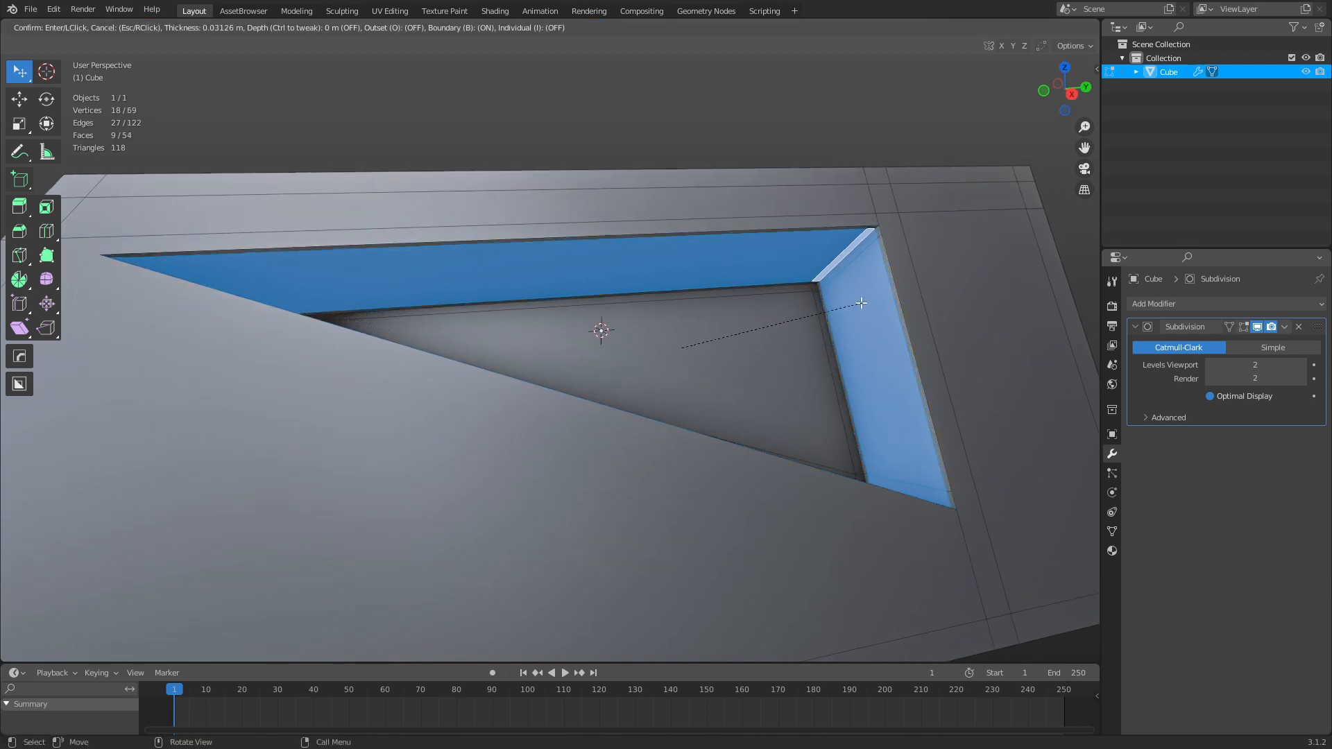
key("o")
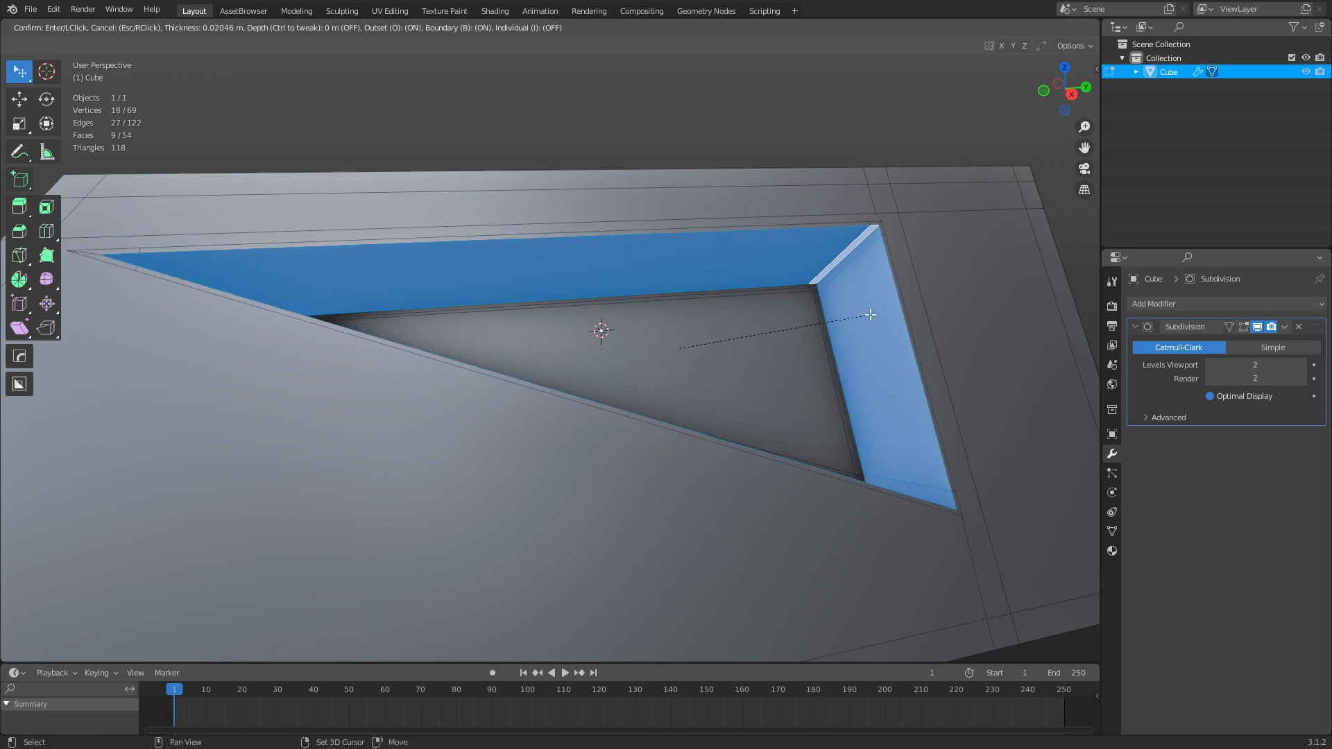
left_click(870, 315)
Knife-cut from the outset vertex beside the recess's upper square corner up to the panel's top edge.
middle_click_drag(500, 302, 728, 326, "shift")
scroll(531, 307, "up", 3)
key("1")
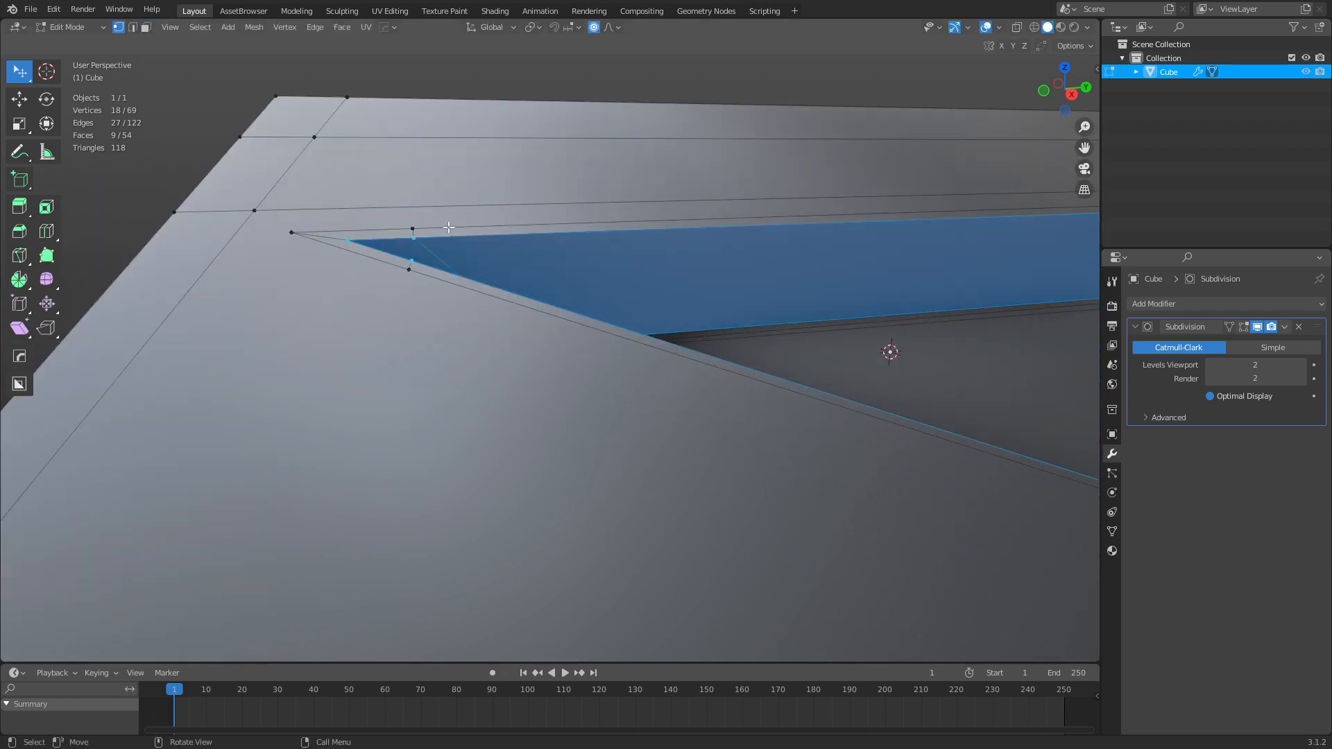
scroll(437, 224, "down", 1)
middle_click_drag(645, 327, 371, 326, "shift")
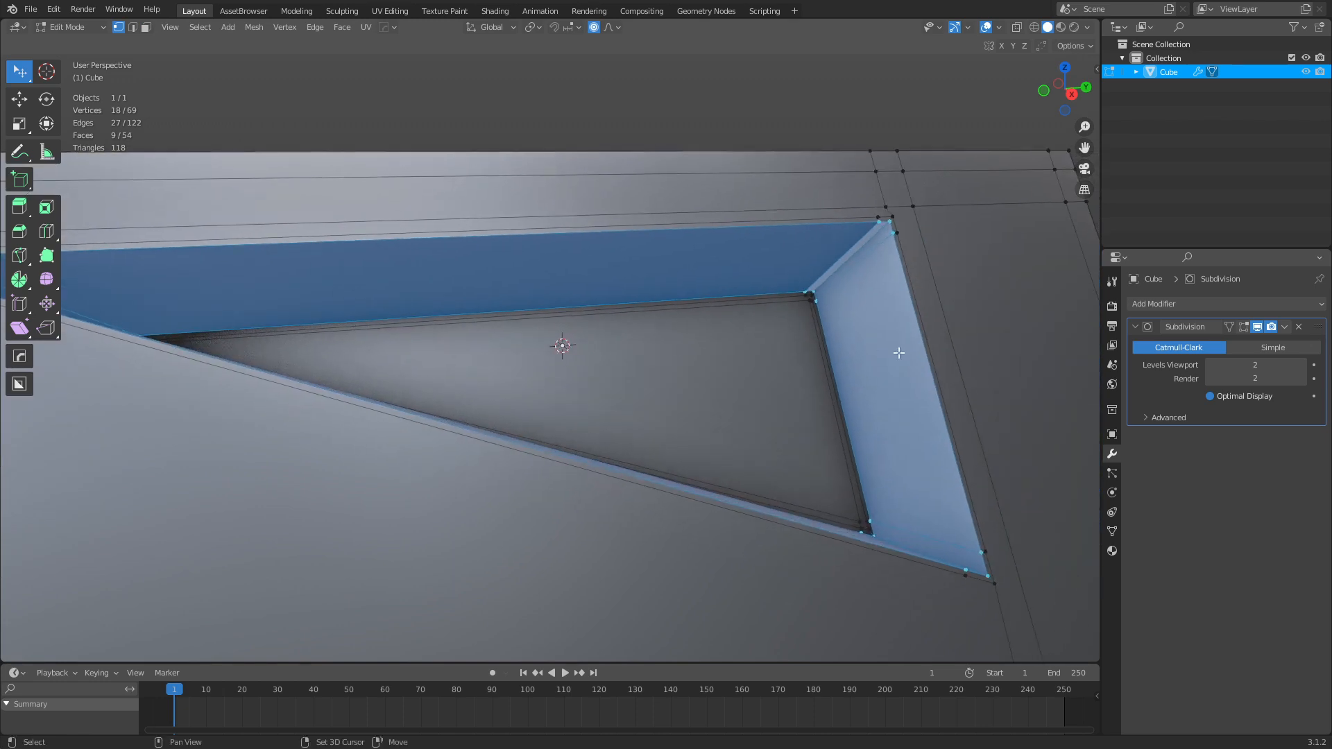
middle_click_drag(901, 351, 813, 346, "shift")
middle_click_drag(813, 347, 755, 425)
key("k")
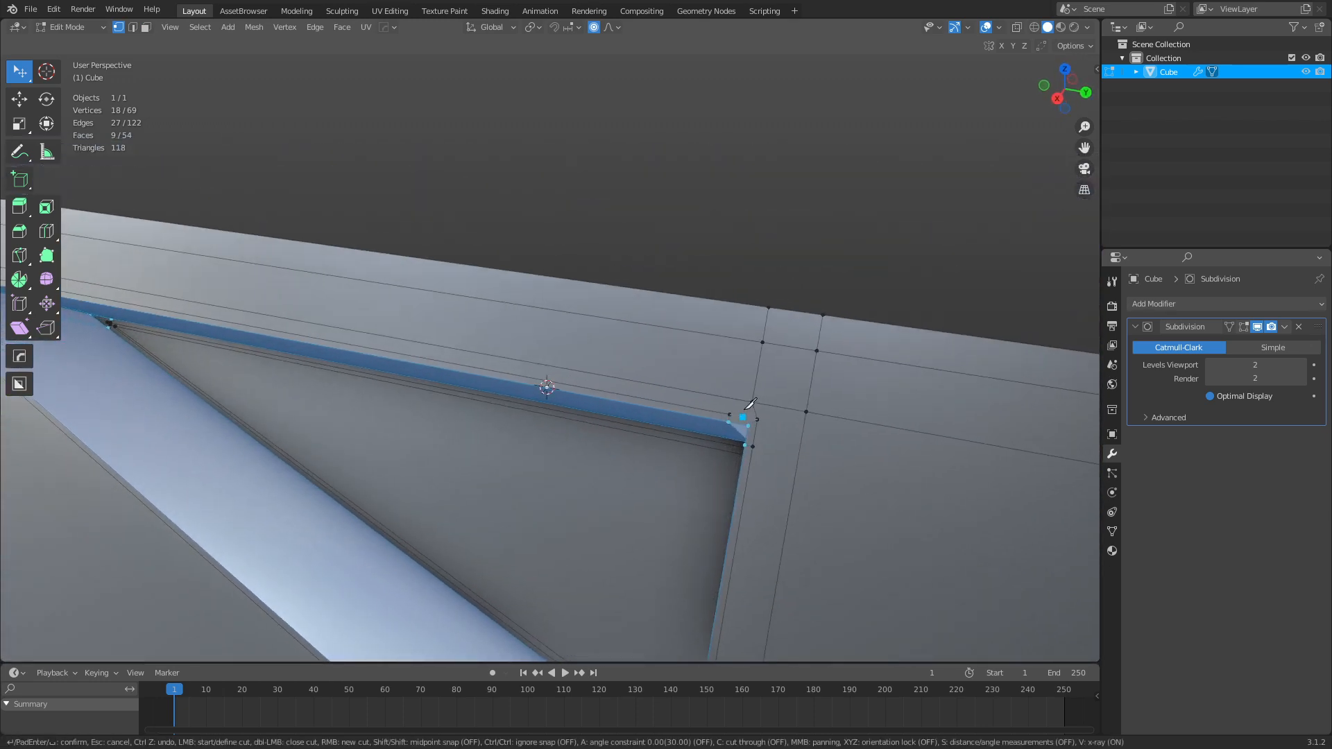
left_click(738, 408)
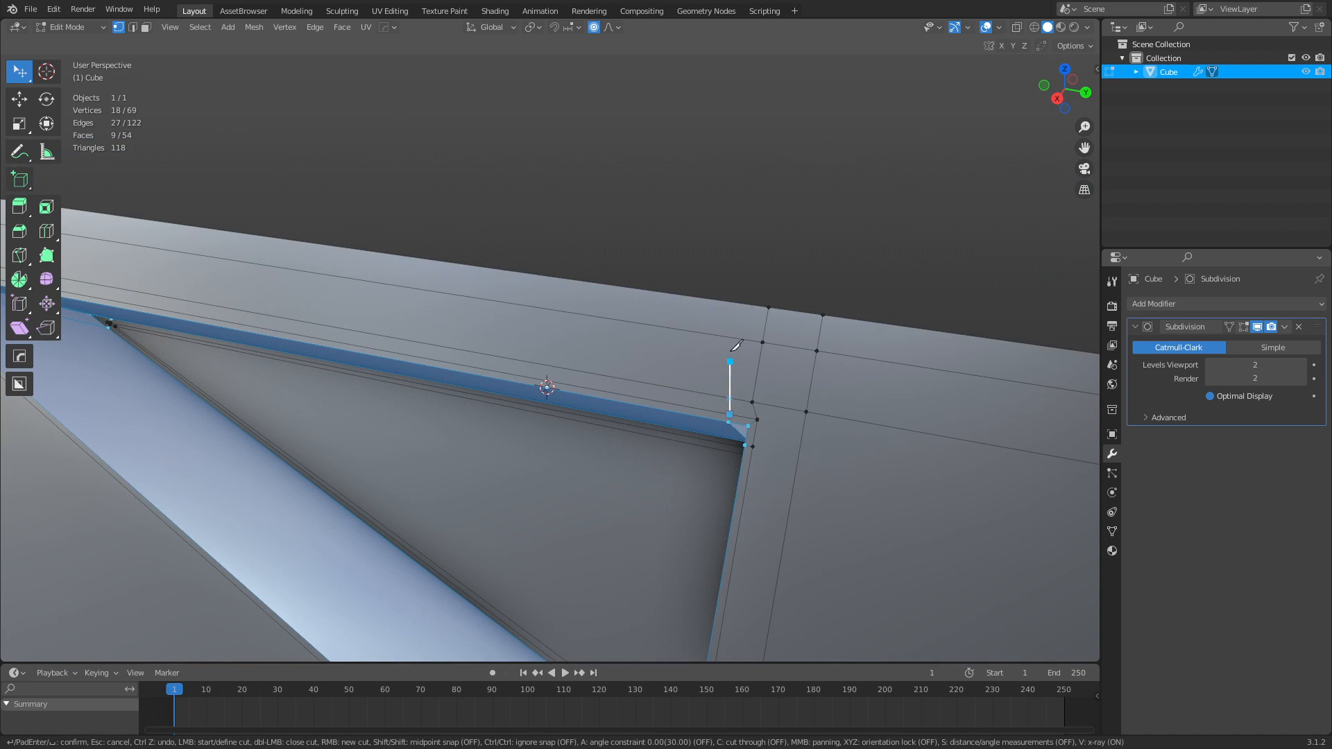
left_click(736, 302)
right_click(736, 304)
Knife-cut from the recess's upper square corner across to the panel's vertical border, and from its lower corner down to the bottom edge.
scroll(760, 375, "down", 4)
middle_click_drag(773, 415, 757, 379, "shift")
left_click(583, 335)
left_click(796, 376)
right_click(796, 376)
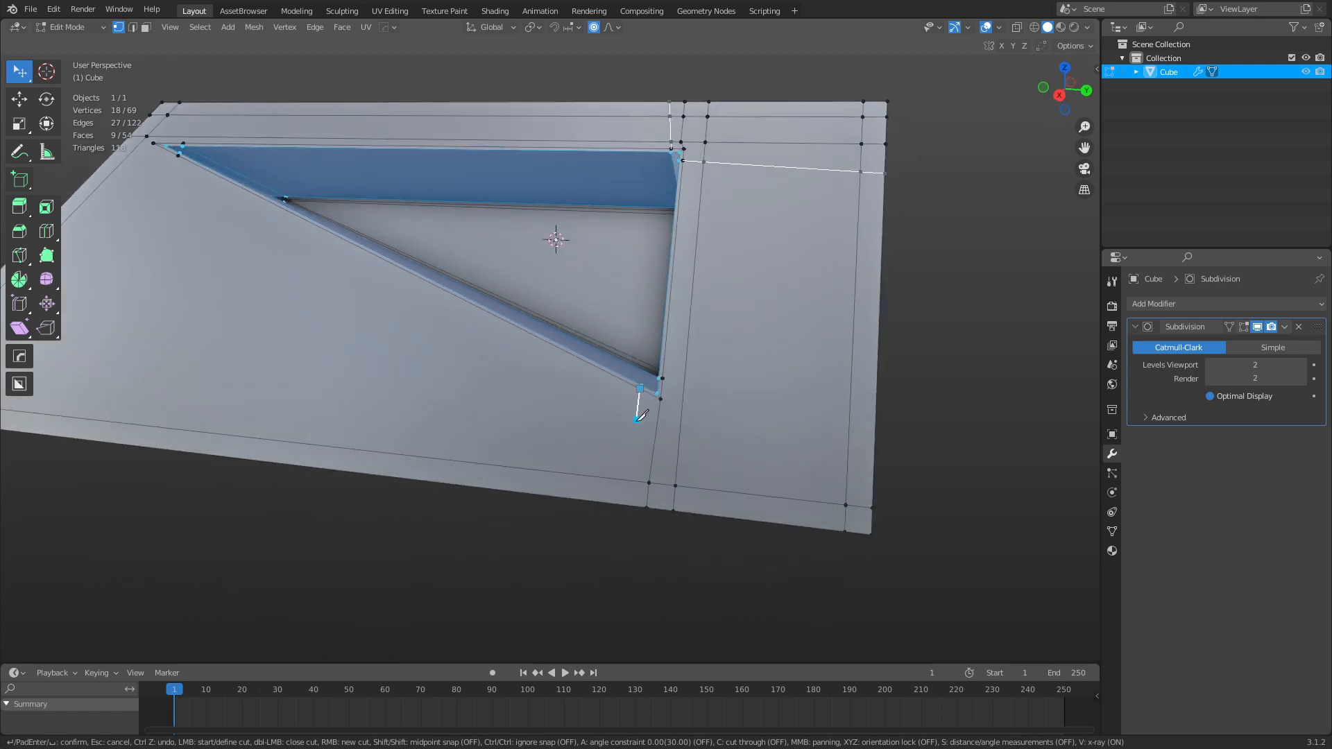
left_click(629, 505)
right_click(628, 505)
Knife-cut three more lines to the vertical border, two from the recess's lower corner and one from its upper square corner.
left_click(662, 378)
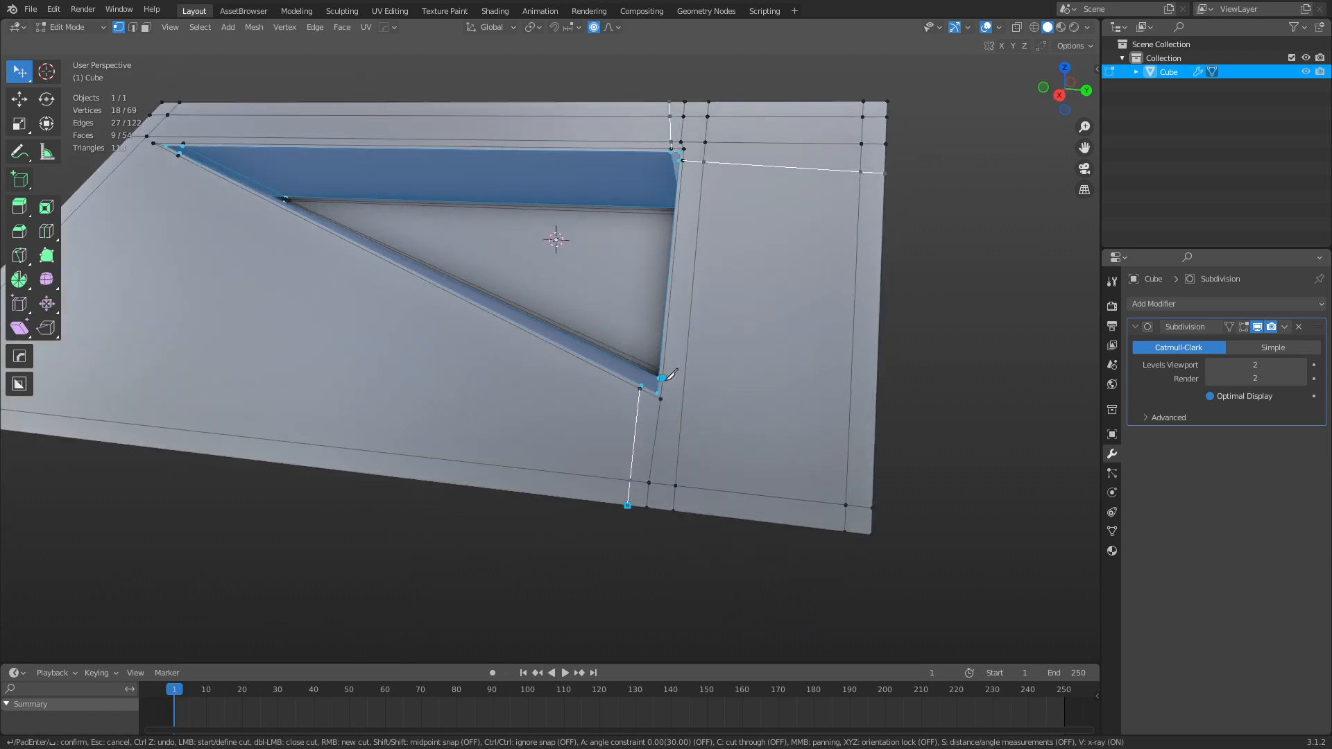
left_click(879, 400)
left_click(661, 399)
left_click(877, 422)
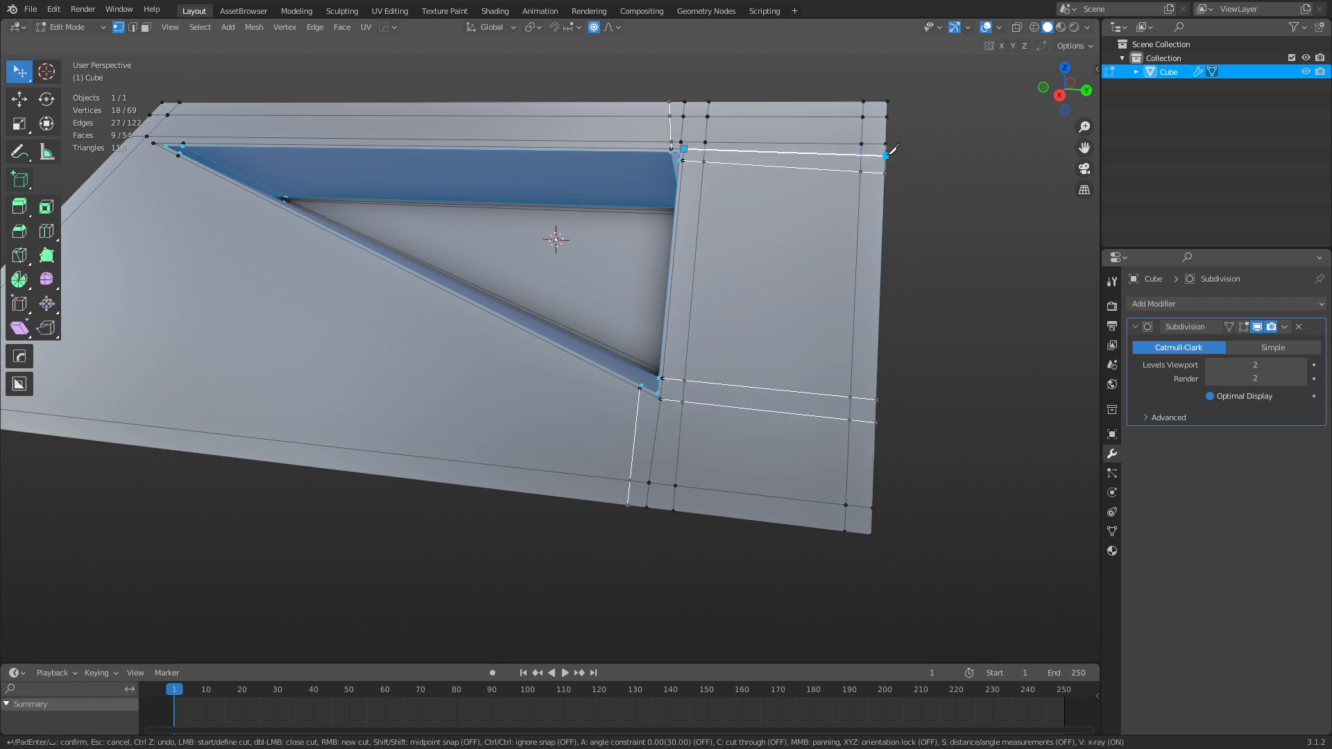
left_click(886, 155)
Knife-cut from the paired outset vertices near the recess's narrow tip up to the top edge and down to the bottom edge.
middle_click_drag(679, 297, 721, 309, "shift")
middle_click_drag(555, 320, 635, 327)
middle_click_drag(403, 281, 622, 330, "shift")
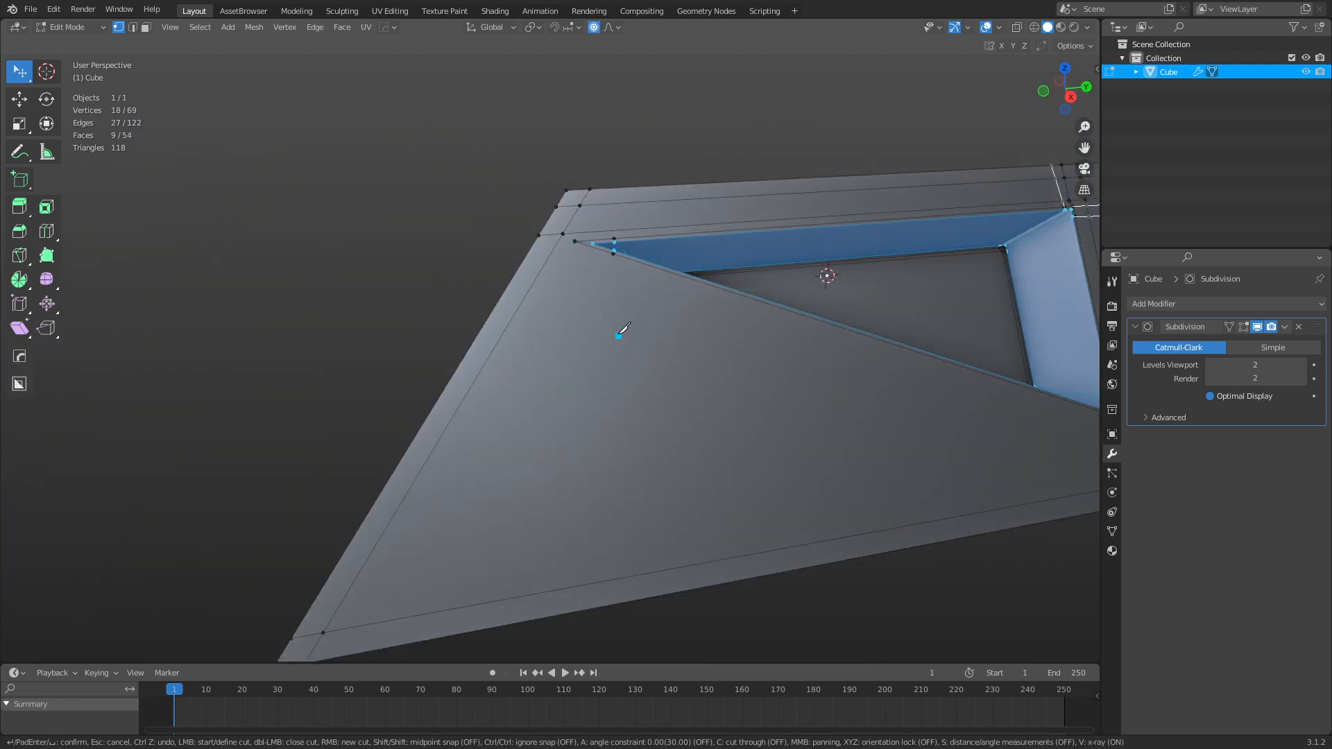
scroll(621, 330, "up", 2)
middle_click_drag(667, 258, 635, 243)
left_click(625, 244)
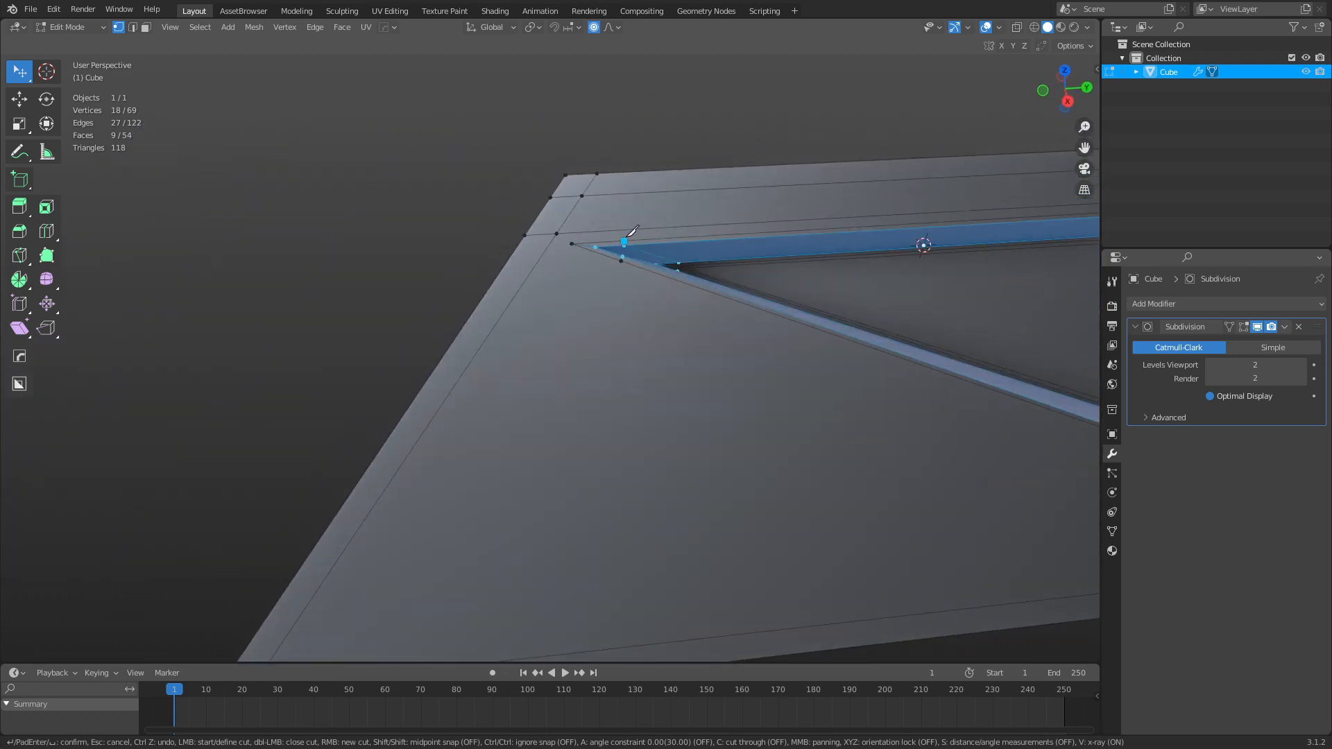
left_click(641, 172)
scroll(626, 261, "down", 3)
left_click(529, 530)
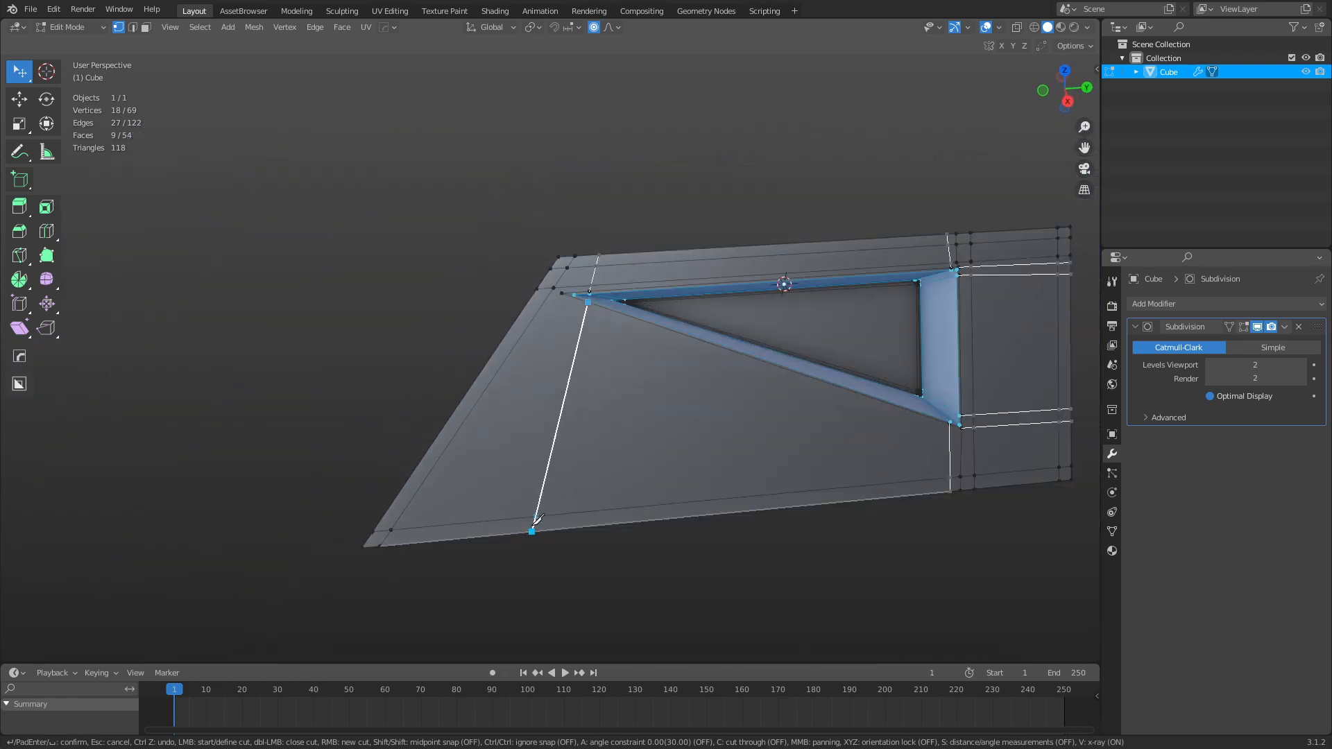
Knife-cut from the outermost vertex of the narrow tip to the panel's top, bottom and slanted edges, and apply the cuts.
scroll(666, 236, "up", 3)
middle_click_drag(633, 254, 618, 238)
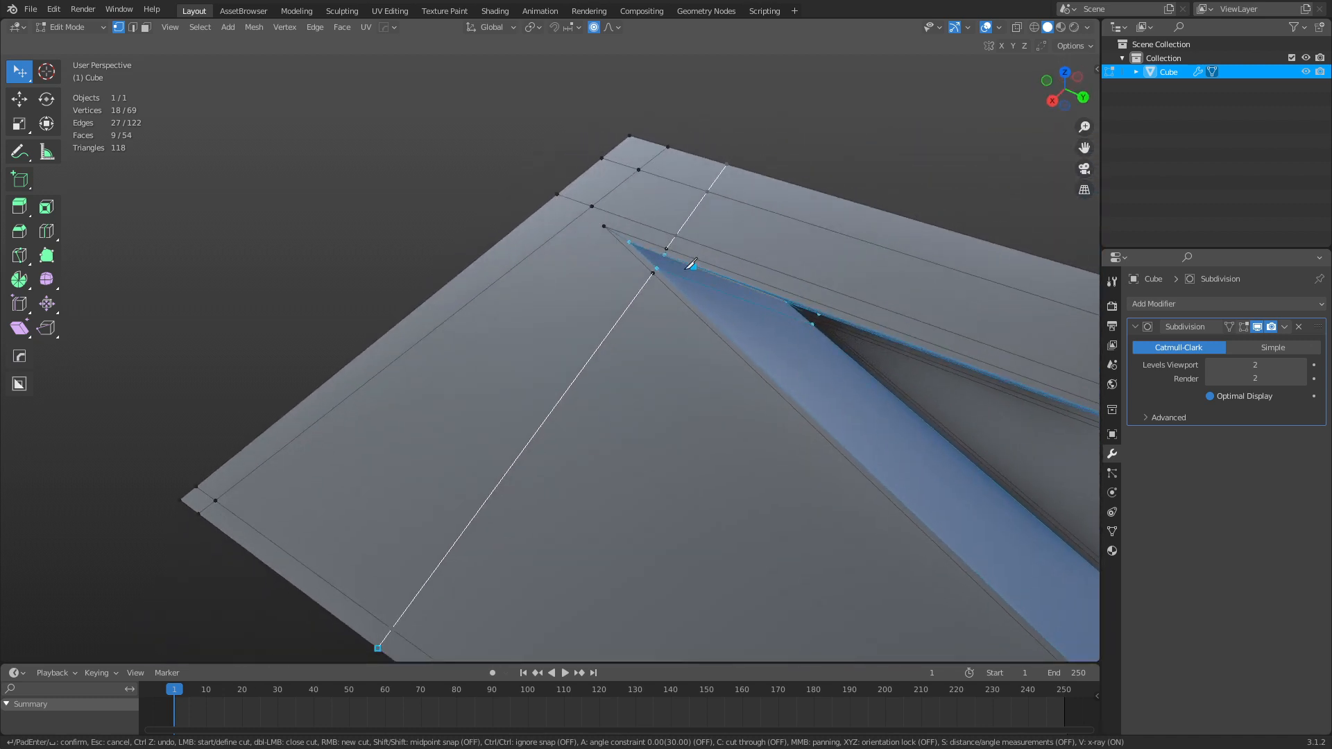
left_click(604, 225)
left_click(224, 533)
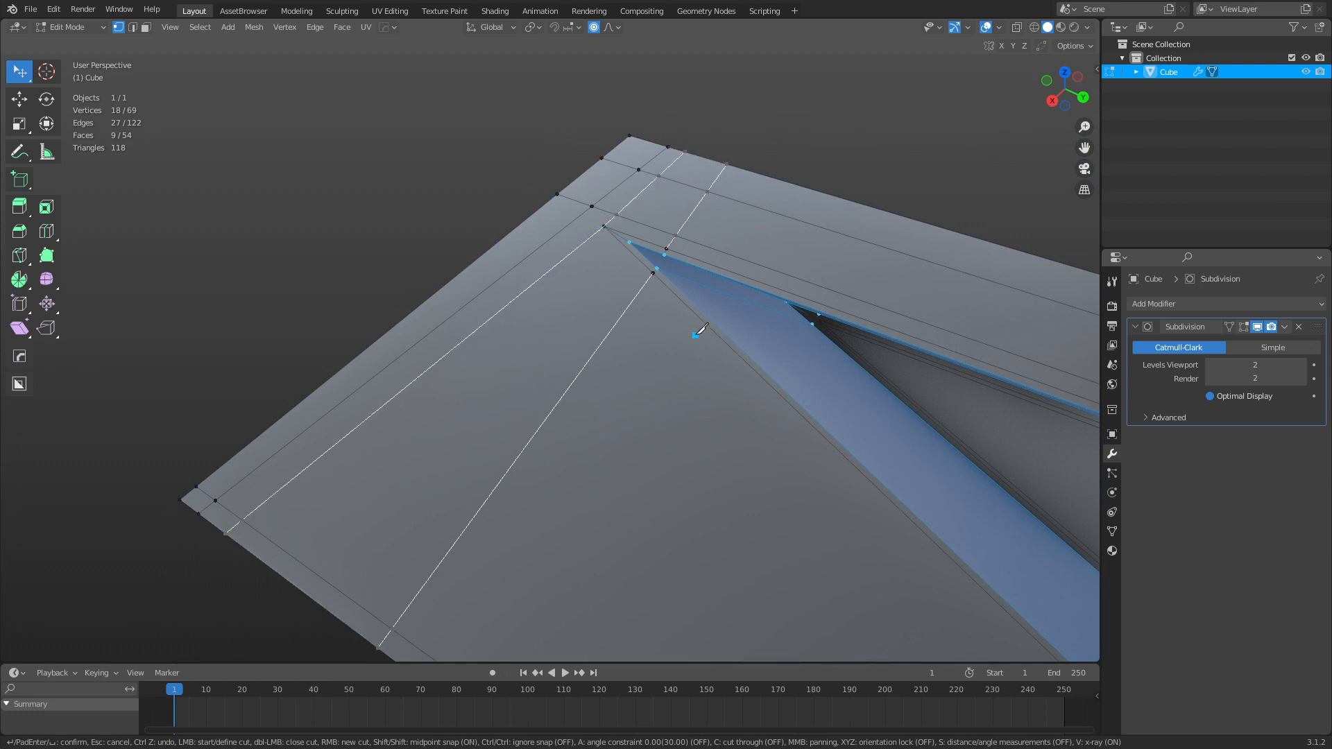
middle_click_drag(701, 325, 725, 310, "shift")
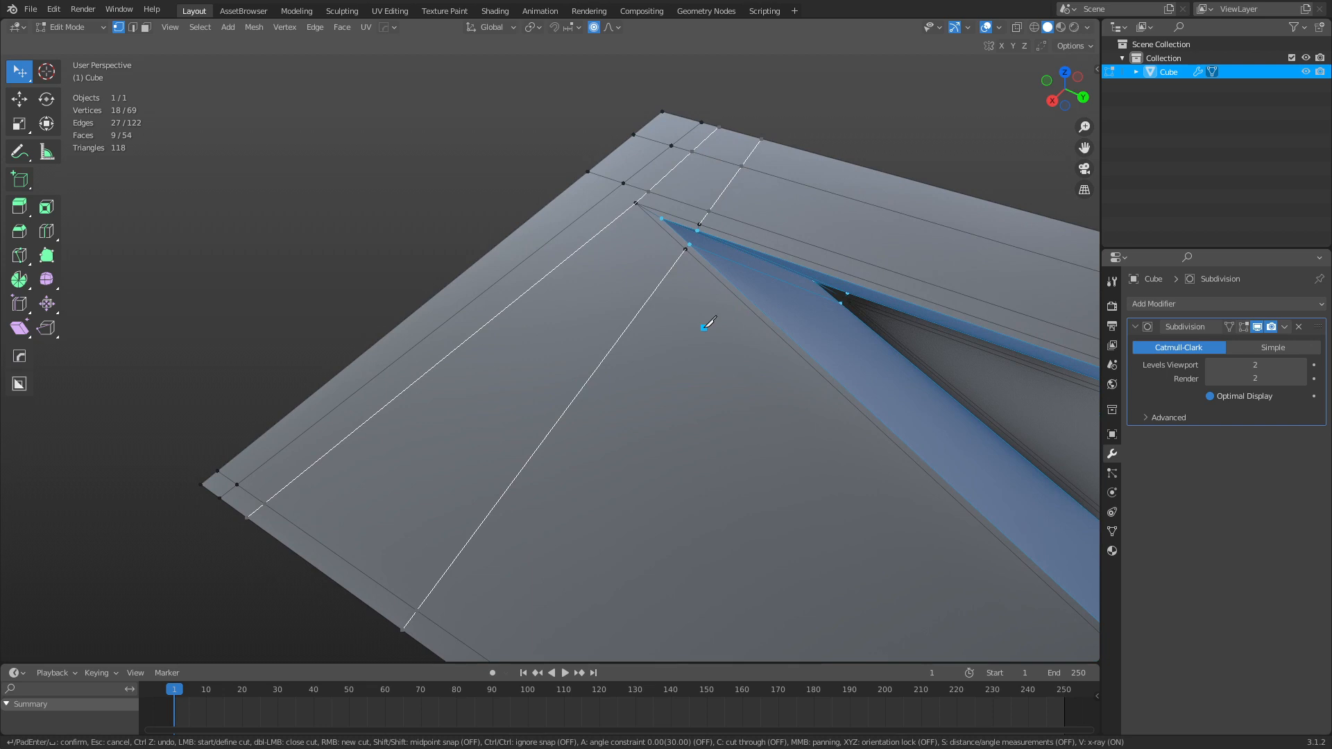
left_click(574, 182)
key("Return")
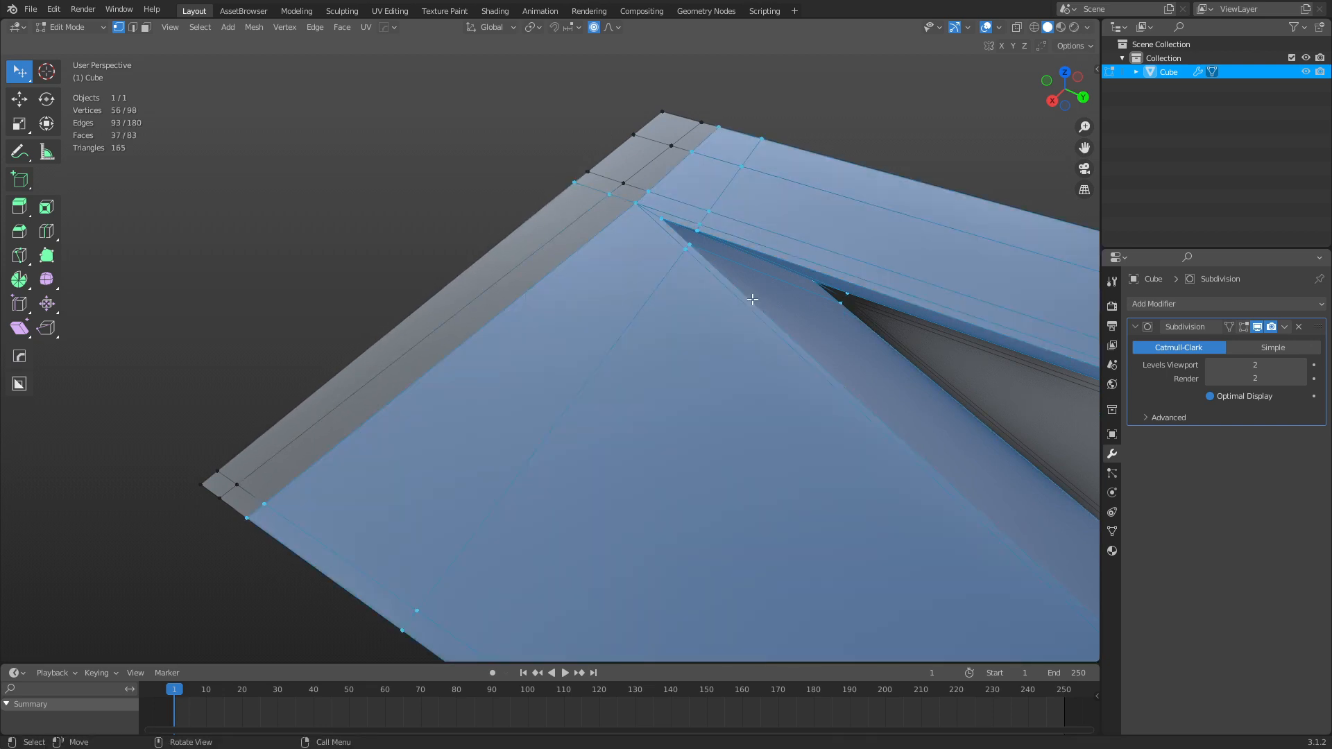
Start a knife cut at the slanted edge and run it just below the narrow tip to the vertical cut beside it.
scroll(767, 297, "up", 5)
middle_click_drag(788, 348, 606, 341)
scroll(772, 348, "down", 2)
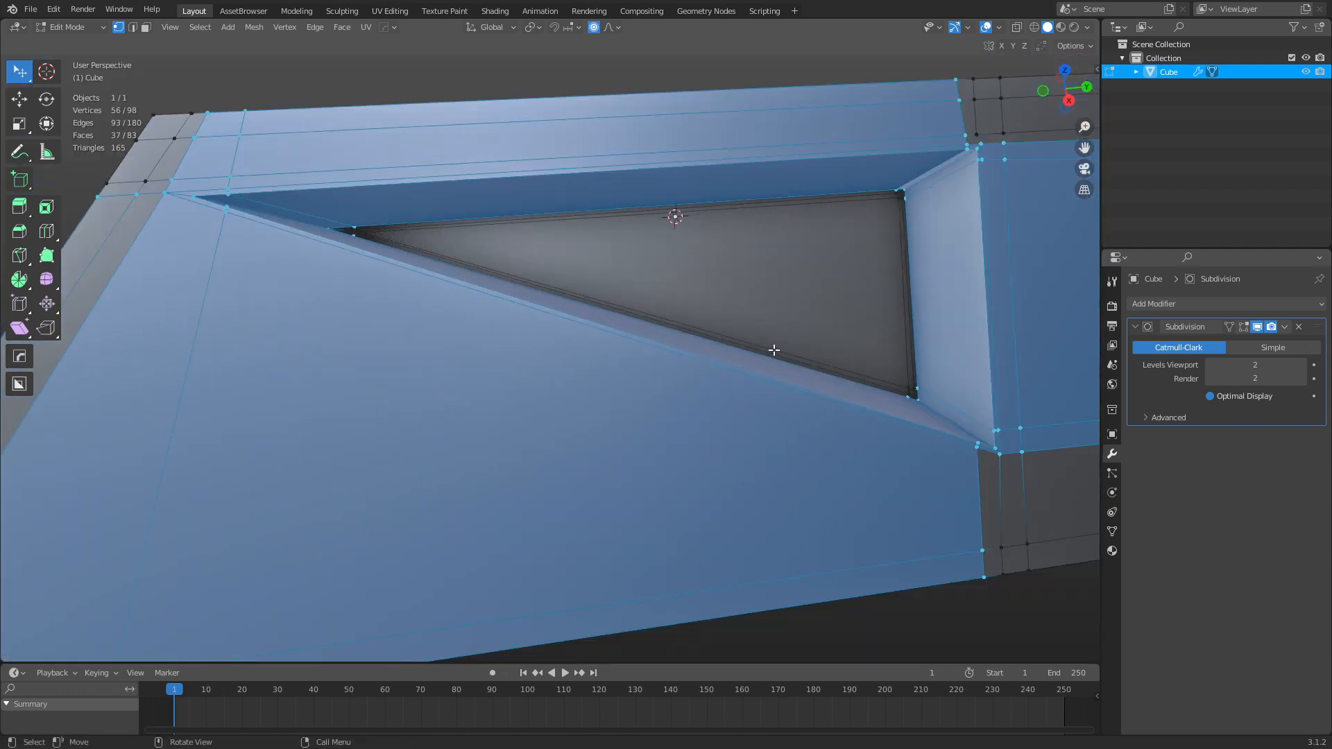
middle_click_drag(773, 348, 732, 361)
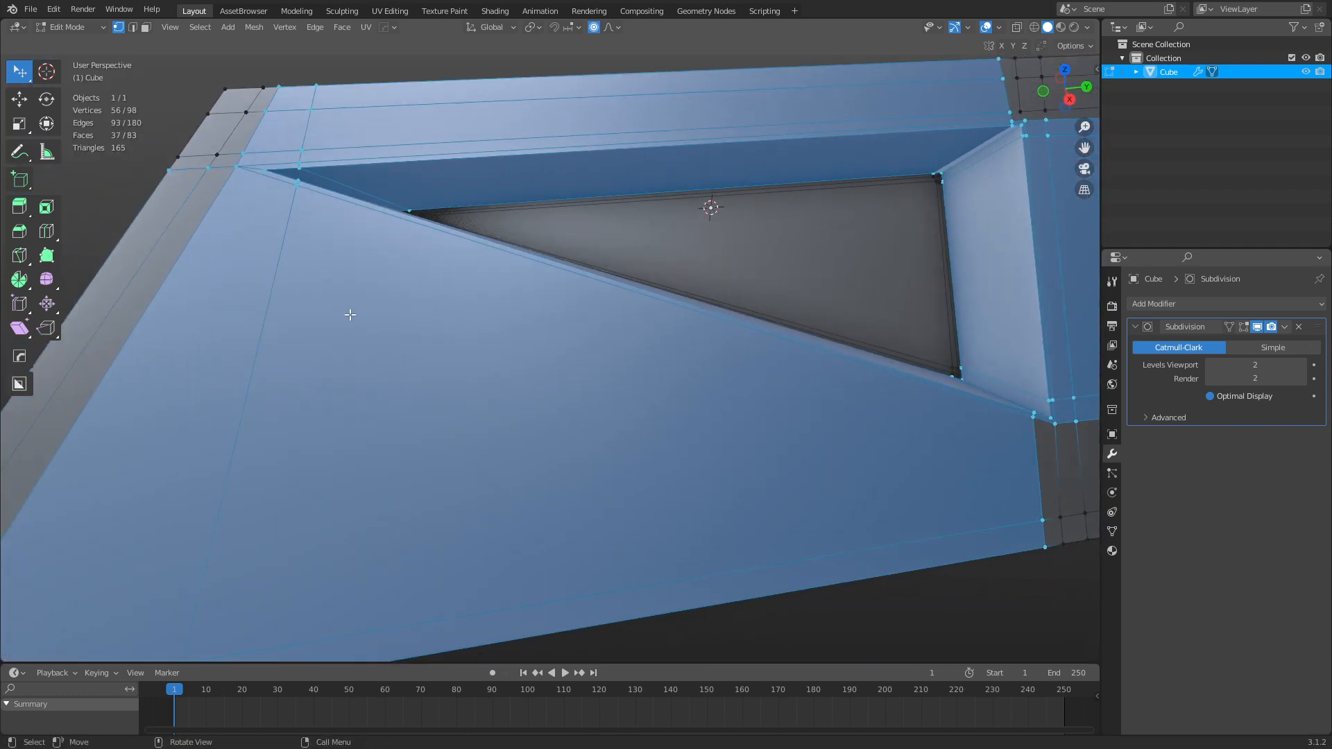
key("k")
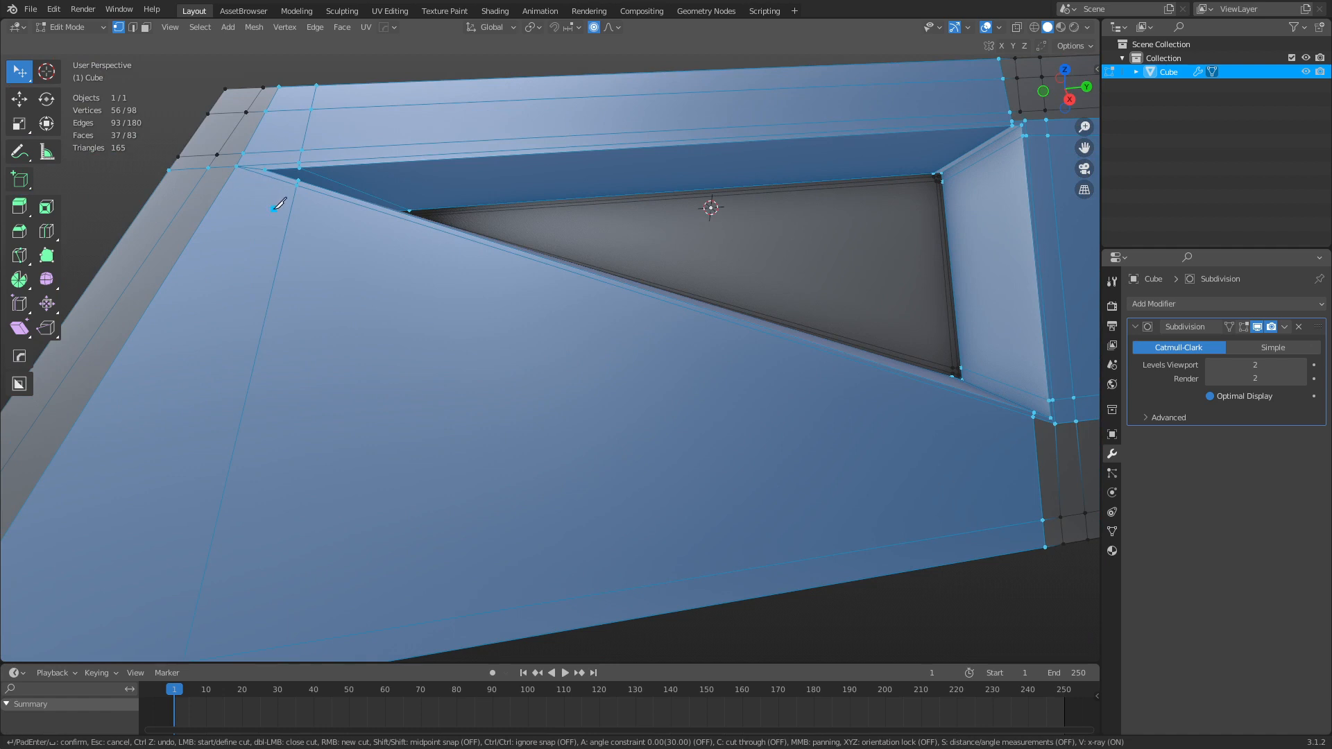
left_click(161, 184)
left_click(227, 182)
left_click(293, 203)
Continue the knife cut below the recess's diagonal side, past its lower corner to the vertical border, and apply it.
scroll(416, 260, "down", 2)
middle_click_drag(597, 336, 322, 238, "shift")
scroll(527, 312, "up", 2)
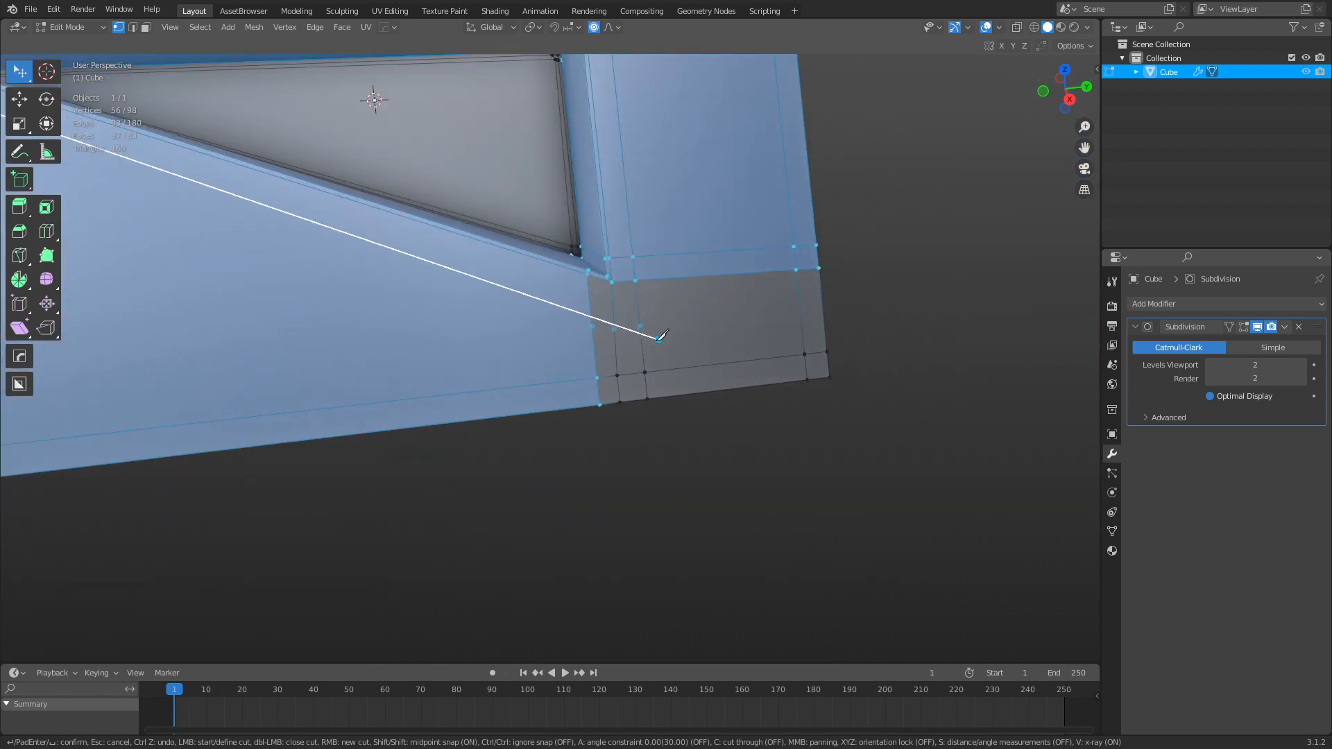
left_click(590, 294)
left_click(613, 299)
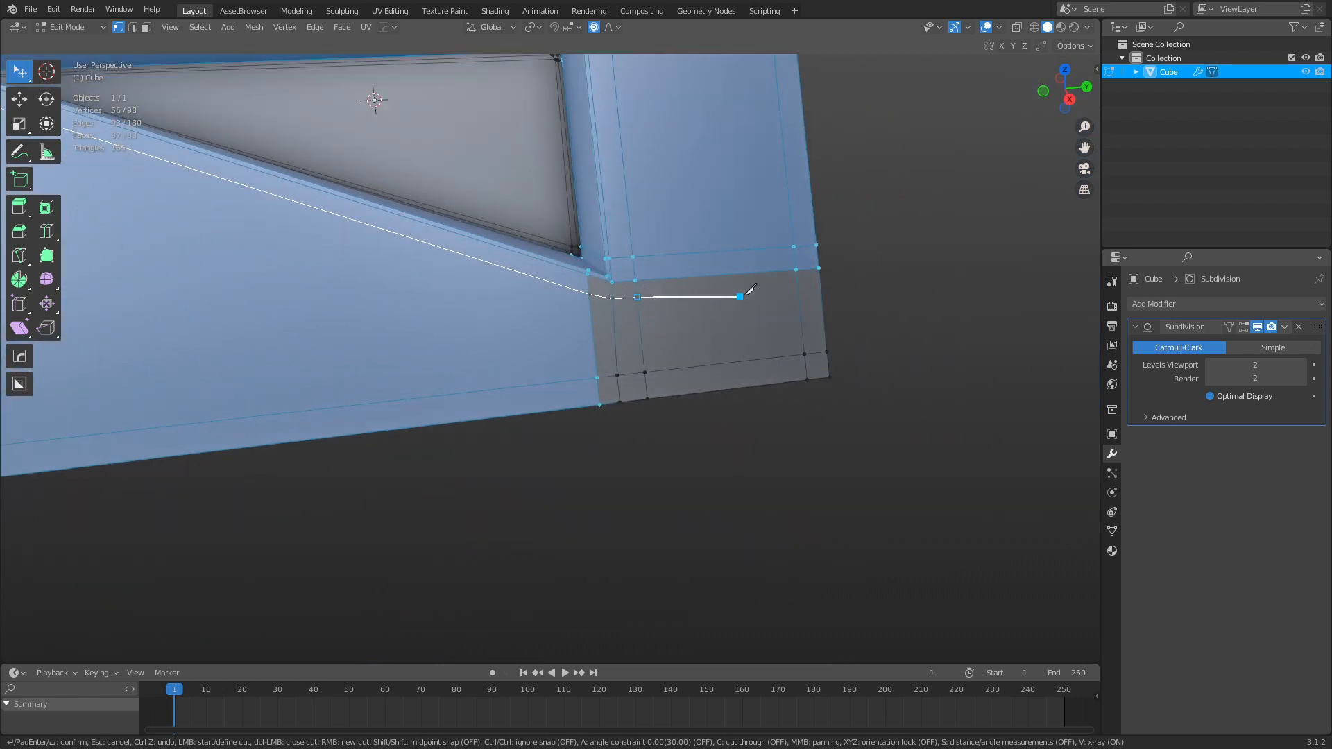
left_click(820, 281)
key("Return")
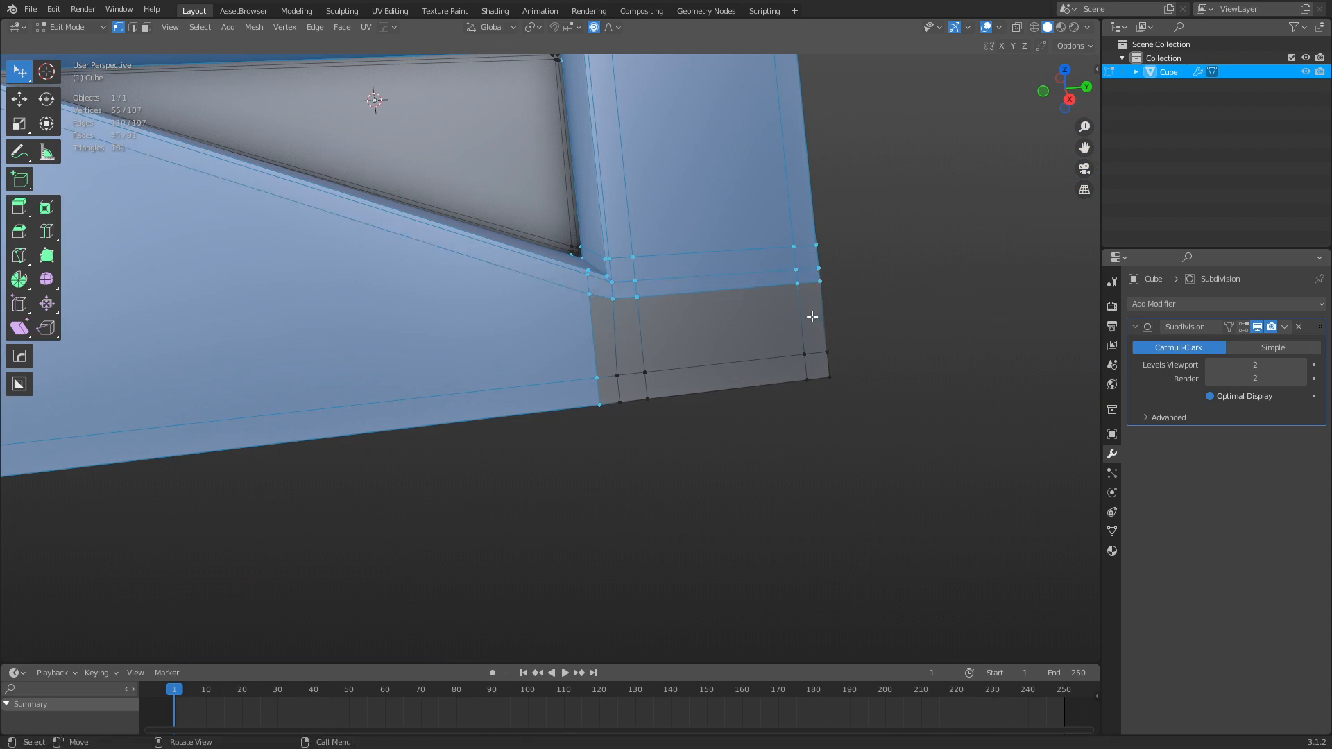
Switch to Object Mode and inspect how the recess and its lower corner look under the Subdivision smoothing.
middle_click_drag(812, 317, 728, 325)
middle_click_drag(659, 284, 724, 347)
key("ctrl+Tab")
left_click(611, 348)
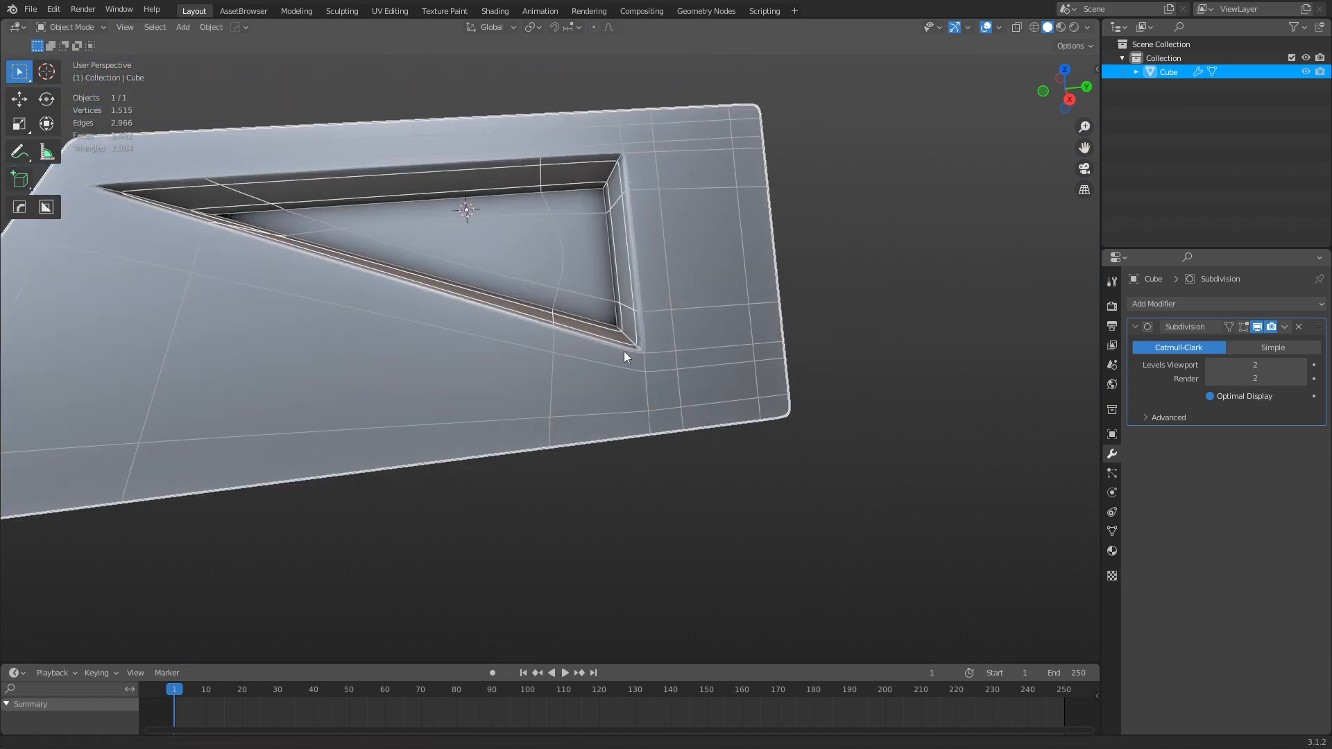
middle_click_drag(623, 351, 532, 305)
middle_click_drag(625, 271, 616, 315)
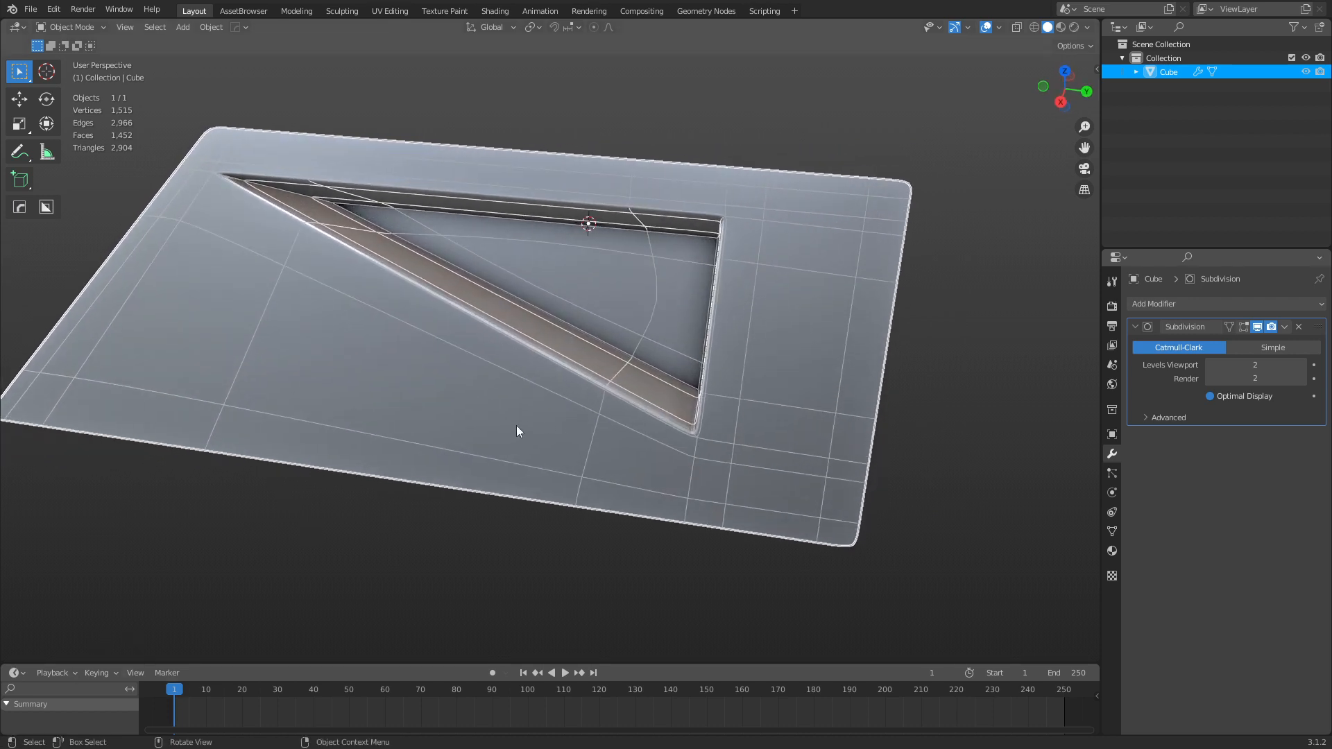
middle_click_drag(518, 431, 629, 358)
In Edit Mode, select the triangular floor face of the recess and poke it to create a centre vertex.
key("ctrl+Tab")
left_click(633, 399)
key("3")
left_click(604, 298)
mouse_move(604, 298)
middle_mouse_down()
mouse_move(701, 301)
mouse_move(600, 314)
middle_mouse_up()
scroll(694, 326, "up", 1)
middle_click_drag(693, 325, 648, 301)
right_click(648, 301)
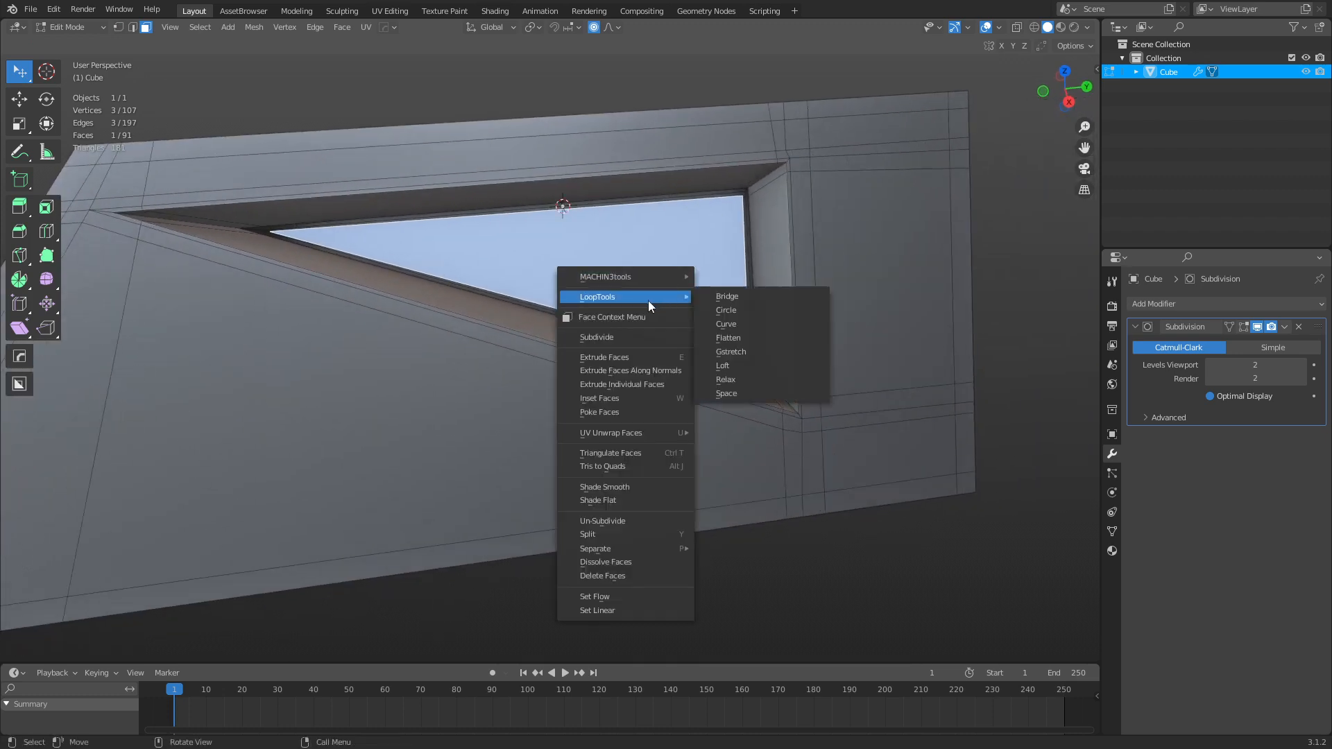
right_click(635, 244)
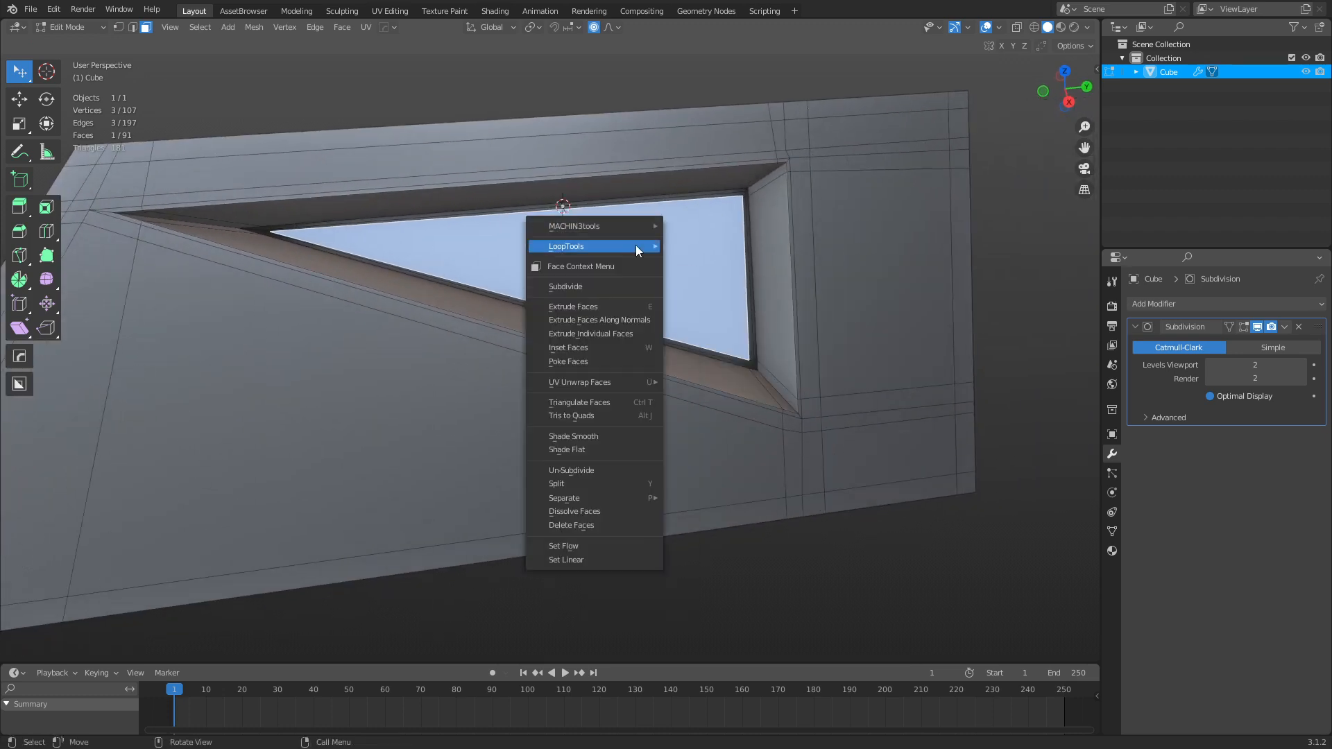
left_click(610, 362)
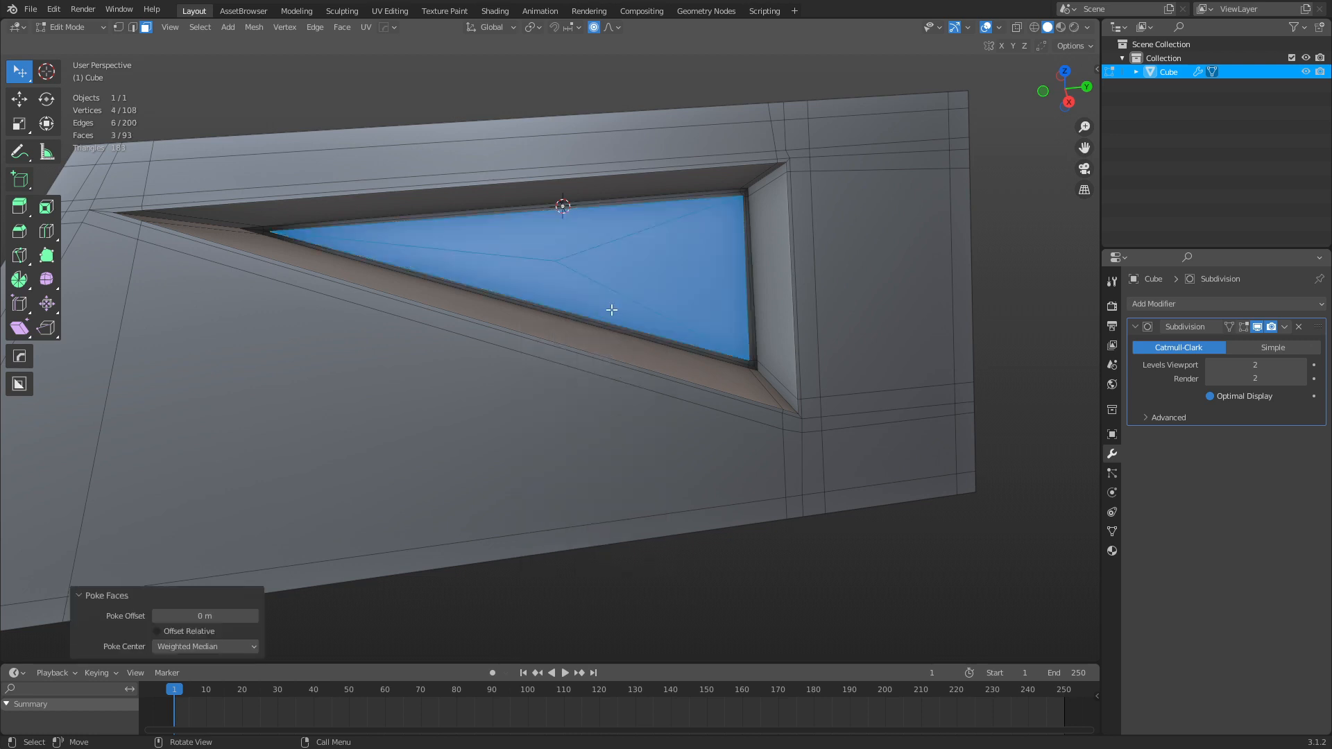
Subdivide the recess floor's diagonal edge once and select its new midpoint vertex.
key("2")
left_click(556, 307)
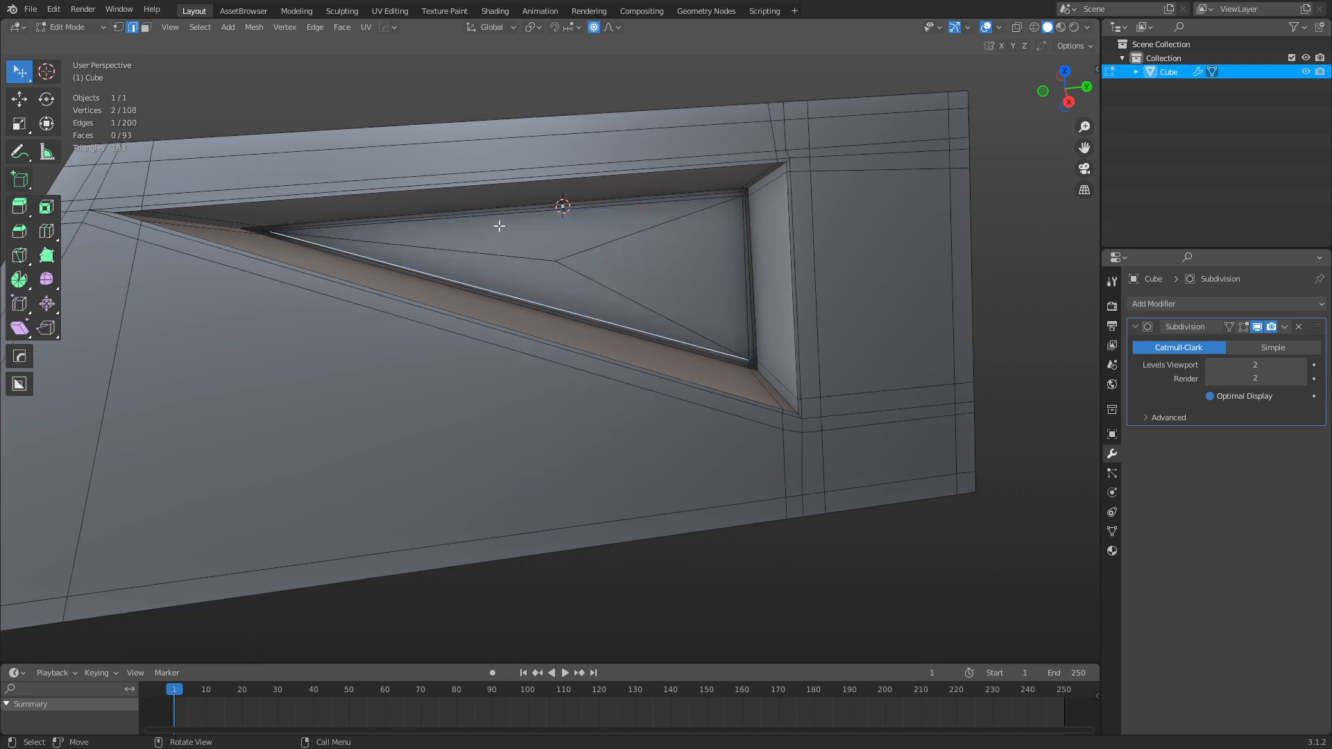
right_click(596, 270)
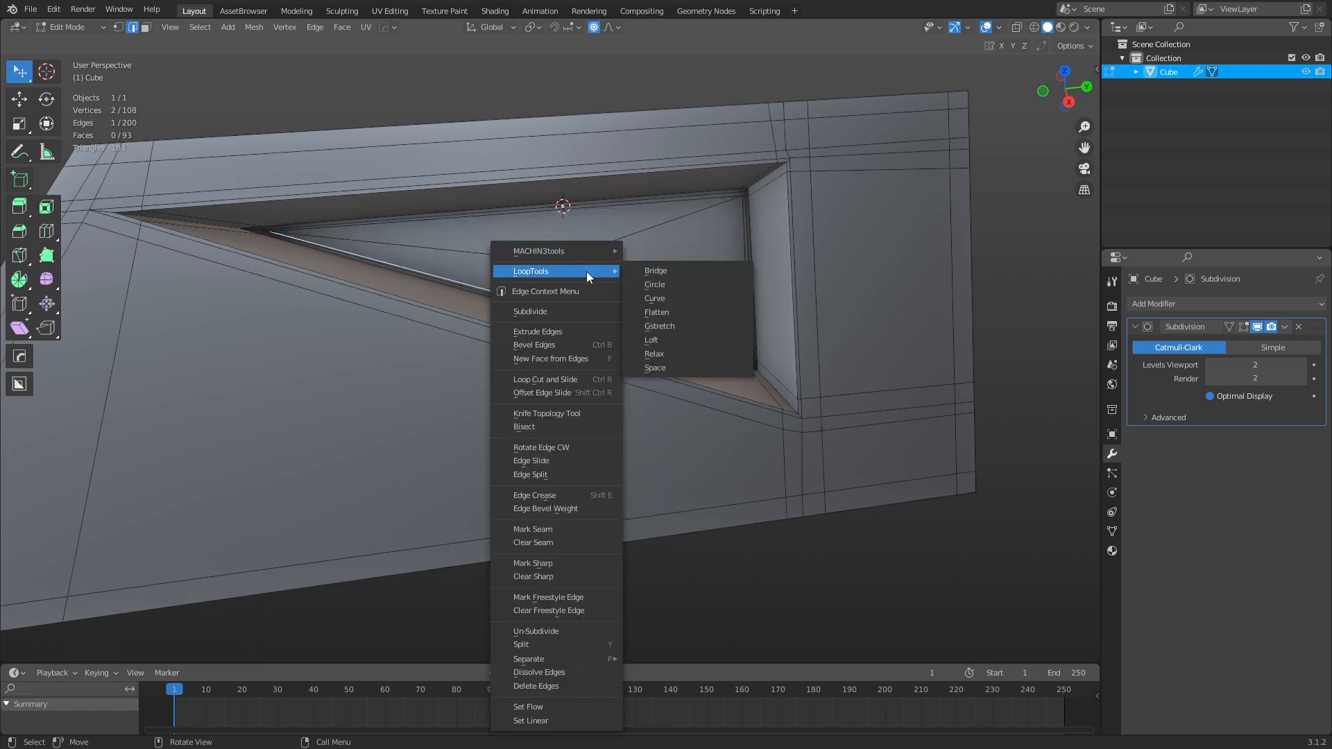
left_click(573, 314)
key("1")
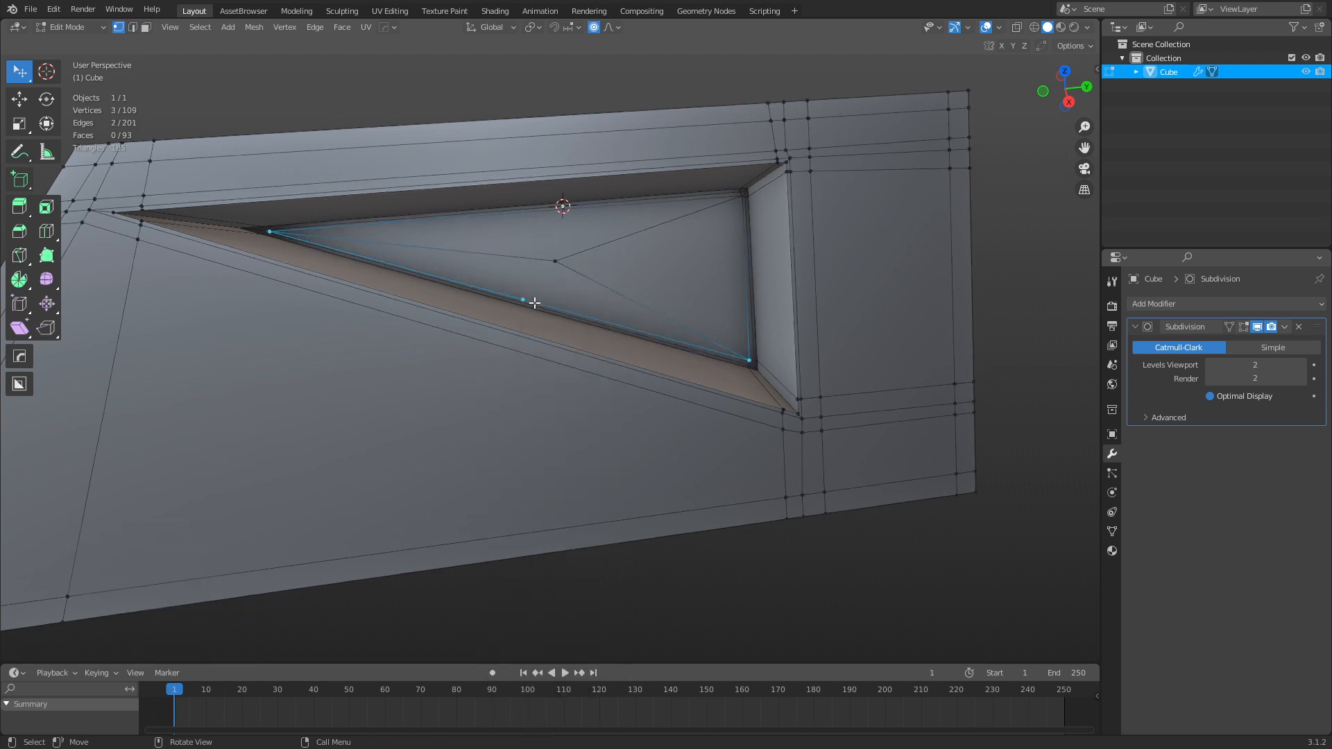
left_click(525, 302)
scroll(562, 278, "up", 1)
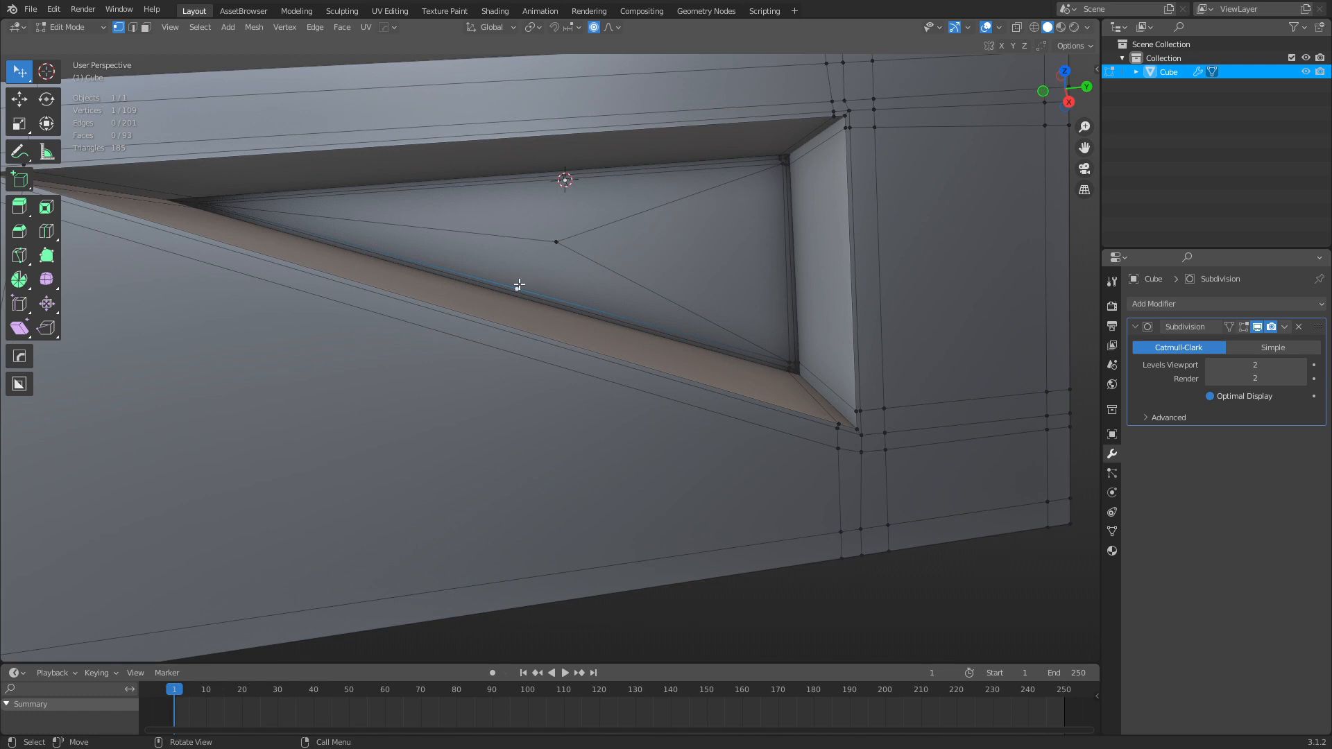
key("k")
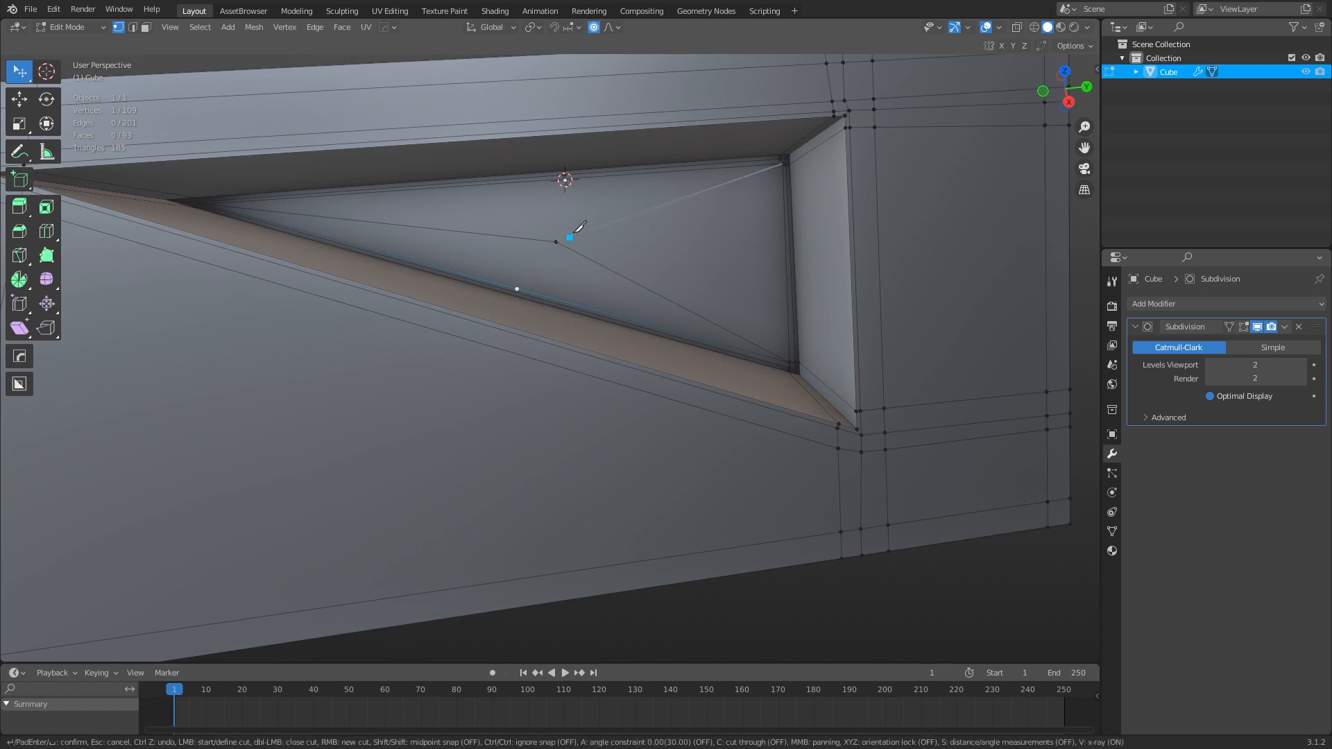
left_click(515, 291)
key("Escape")
Knife-cut from the floor's centre vertex through the diagonal edge's midpoint, across the recess wall and down to the panel's bottom edge.
key("k")
left_click(558, 241)
left_click(513, 294)
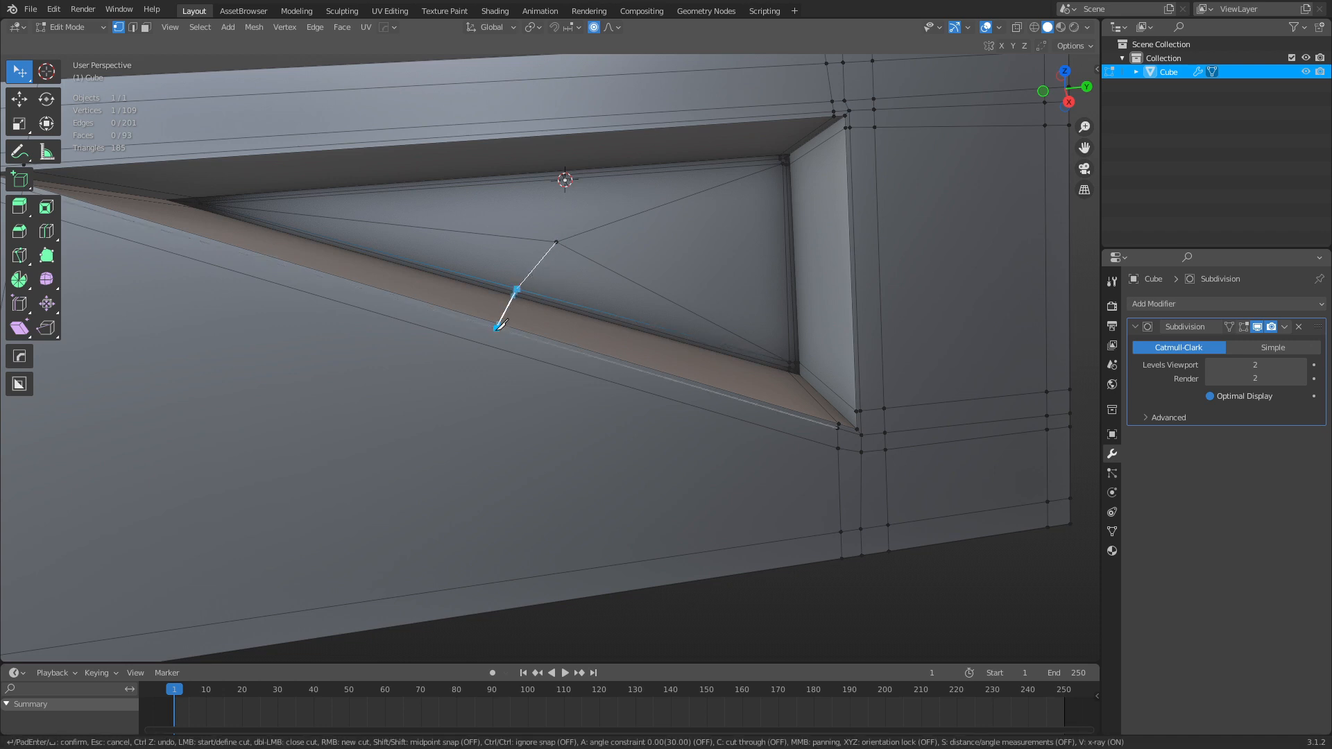
left_click(498, 325)
middle_click_drag(616, 260, 624, 375, "shift")
Extend the knife cut from the floor's centre vertex up across the recess's upper wall to the panel's top edge.
left_click(573, 377)
left_click(570, 283)
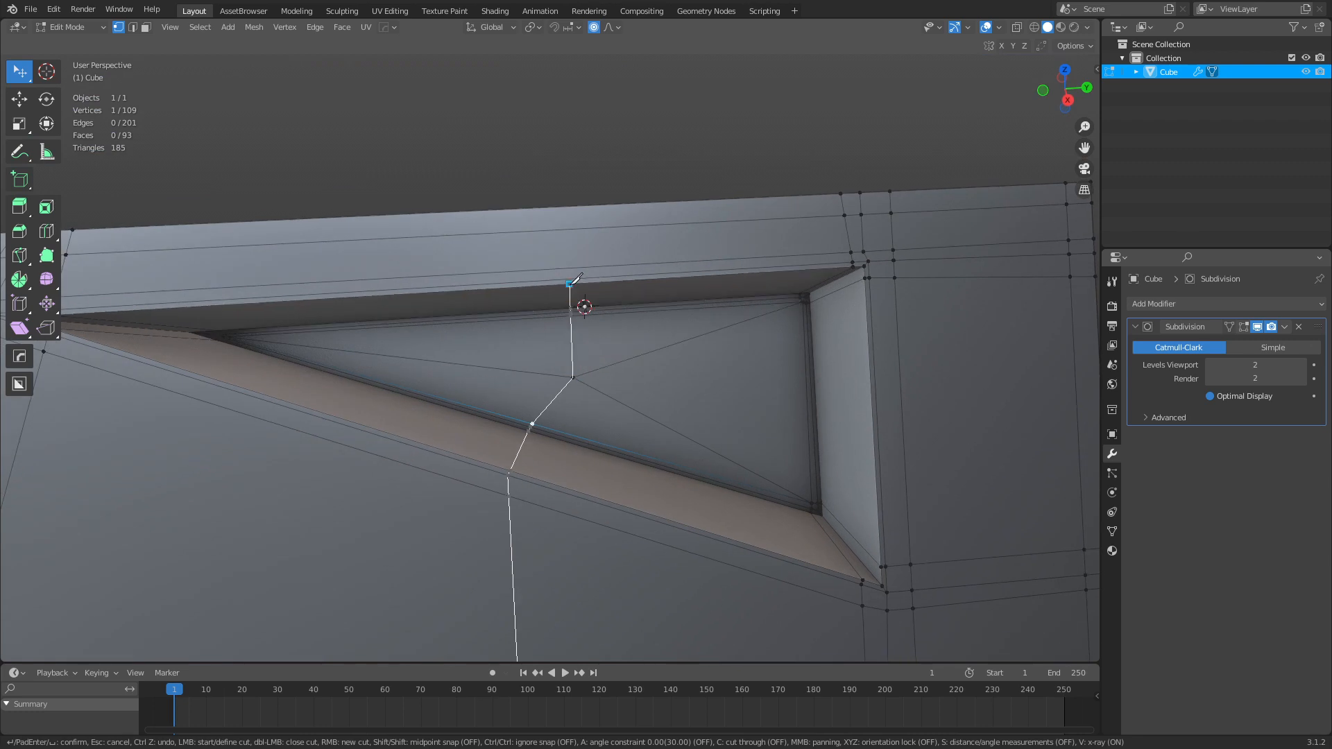
left_click(564, 206)
right_click(563, 206)
Knife-cut from the floor's centre vertex across the recess's short vertical wall to the panel's outer vertical edge, and apply all cuts.
left_click(573, 376)
scroll(581, 375, "down", 1)
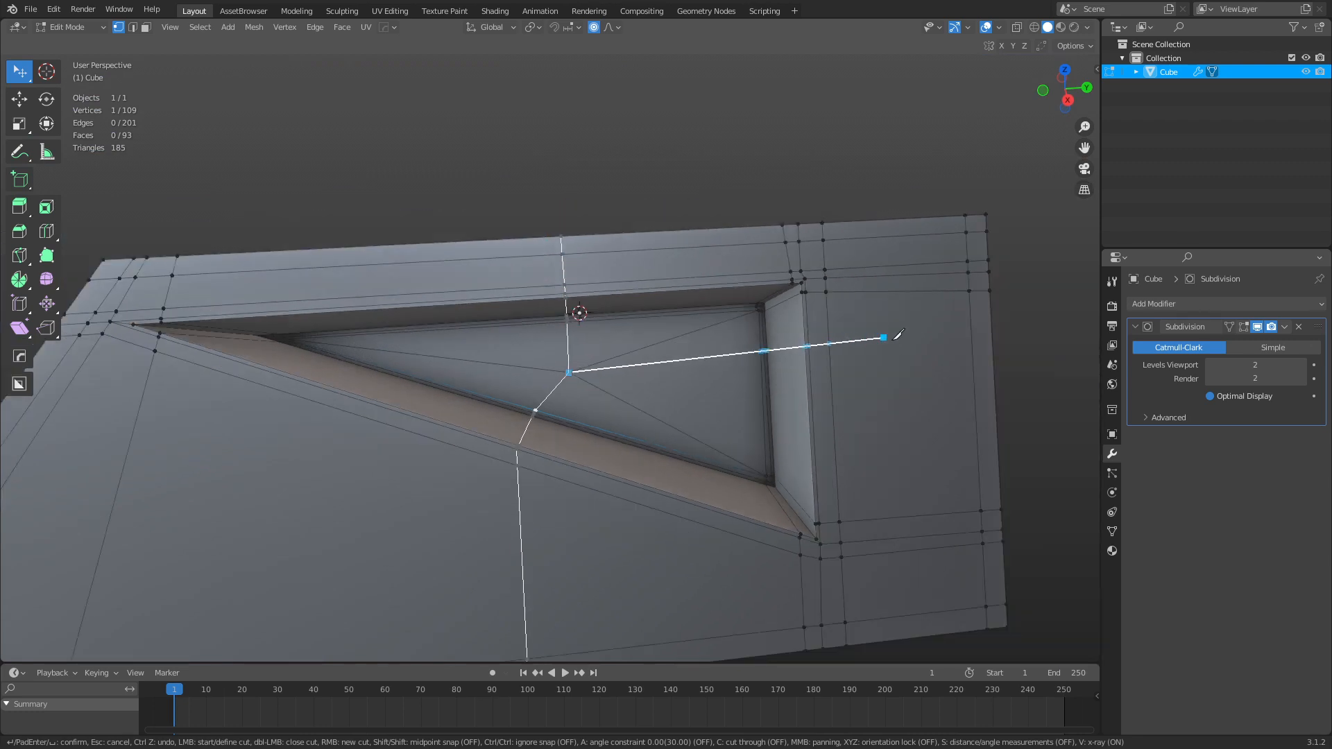
left_click(766, 393)
left_click(997, 380)
key("Return")
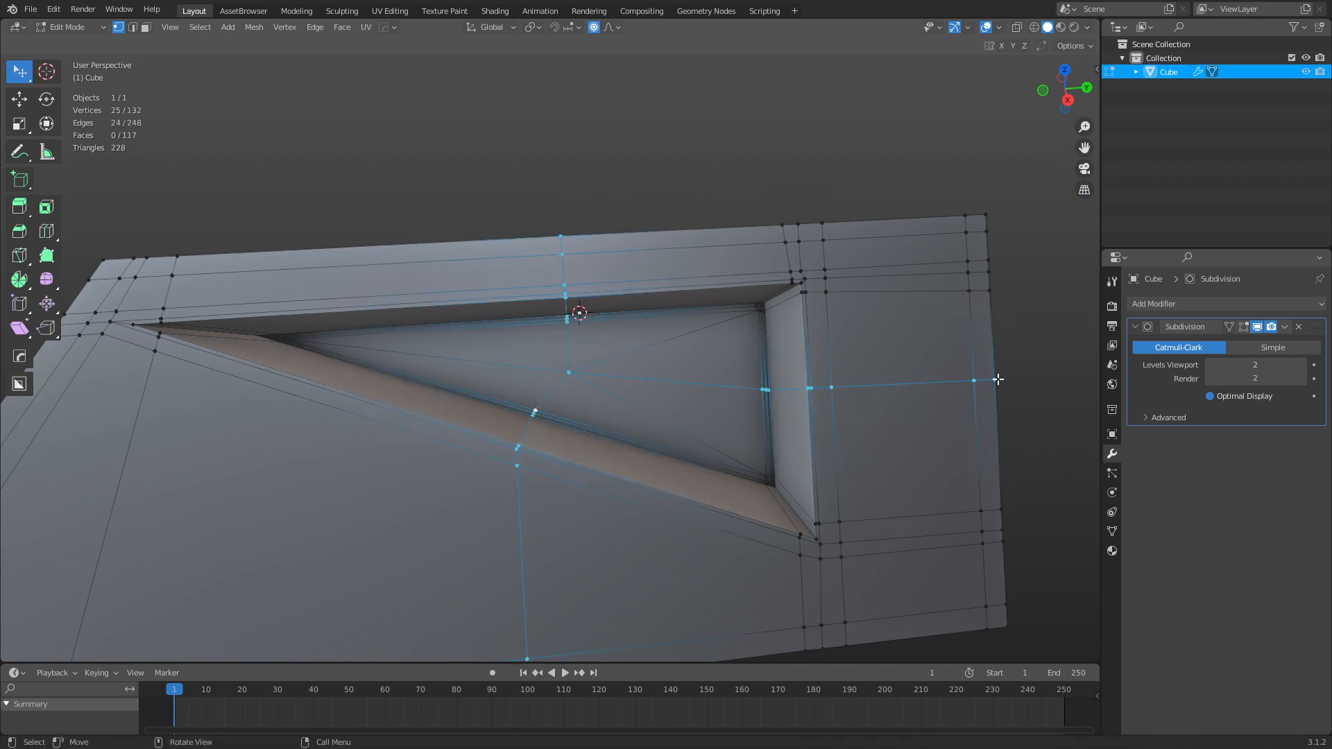
Dissolve the three edges running from the recess floor's centre vertex to its corners.
key("2")
left_click(622, 406)
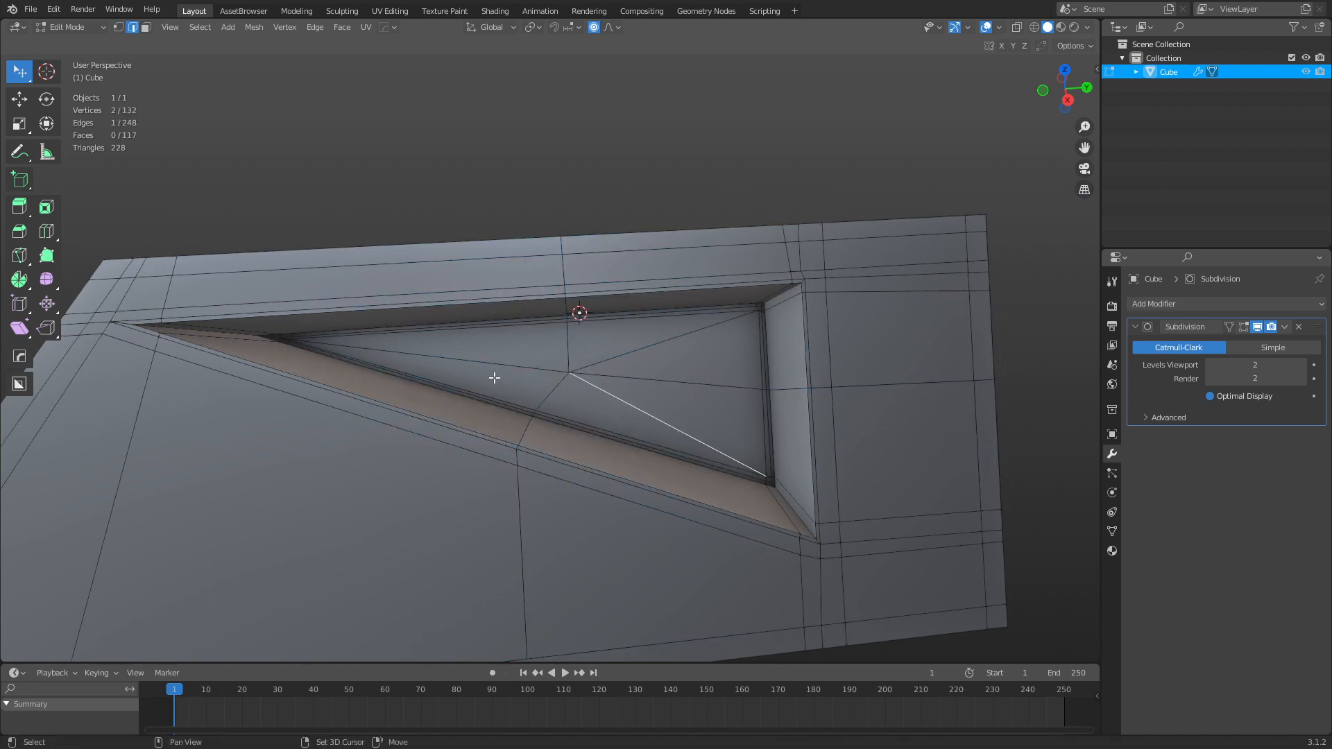
left_click(494, 377, "shift")
left_click(644, 351, "shift")
key("ctrl+x")
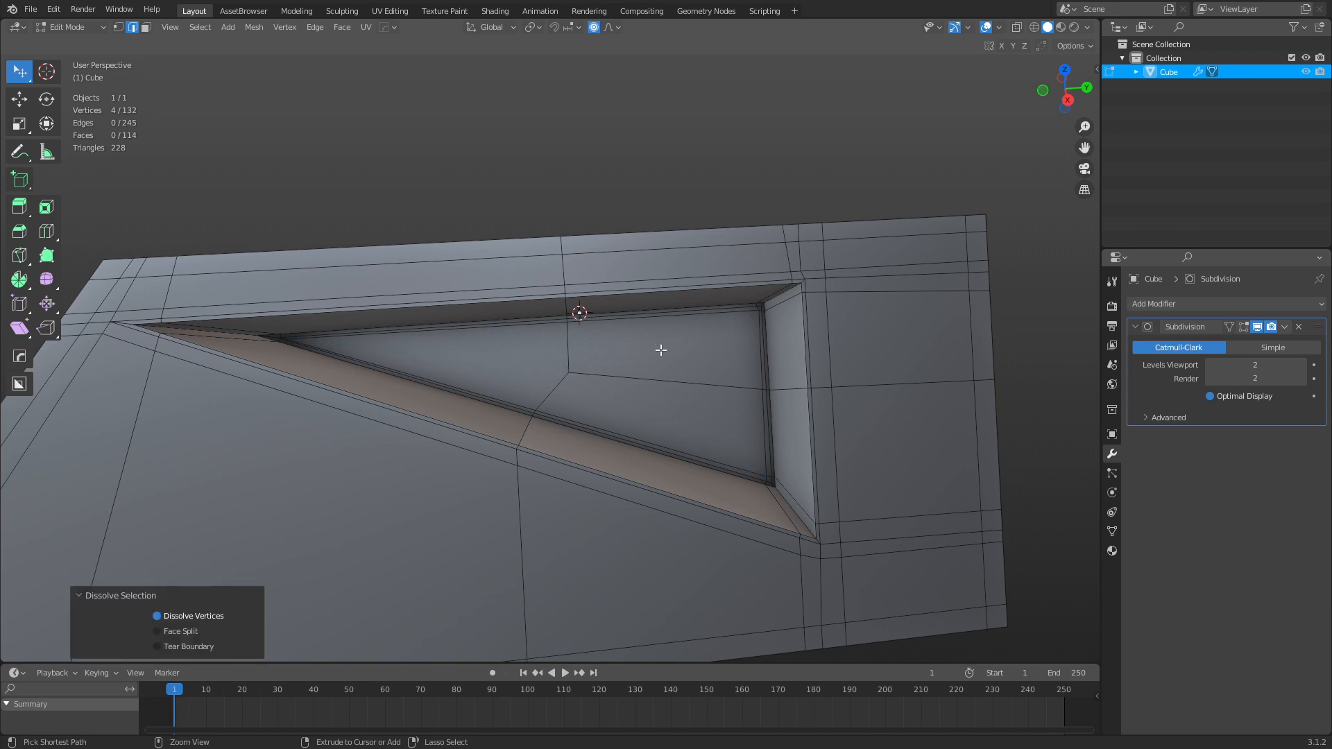
Select face loops around the recess, narrow tip and panel borders one after another to examine the topology flow.
middle_click_drag(660, 350, 470, 384)
key("3")
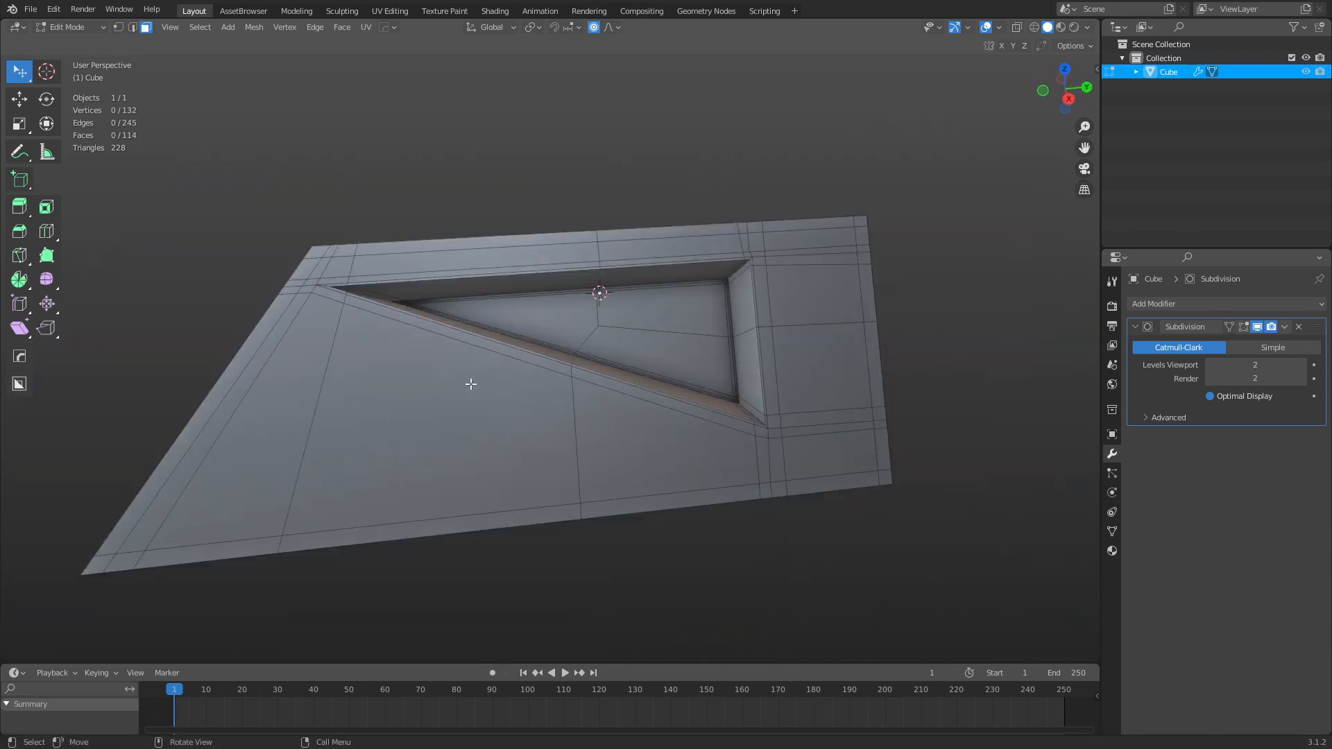
left_click(321, 403, "alt")
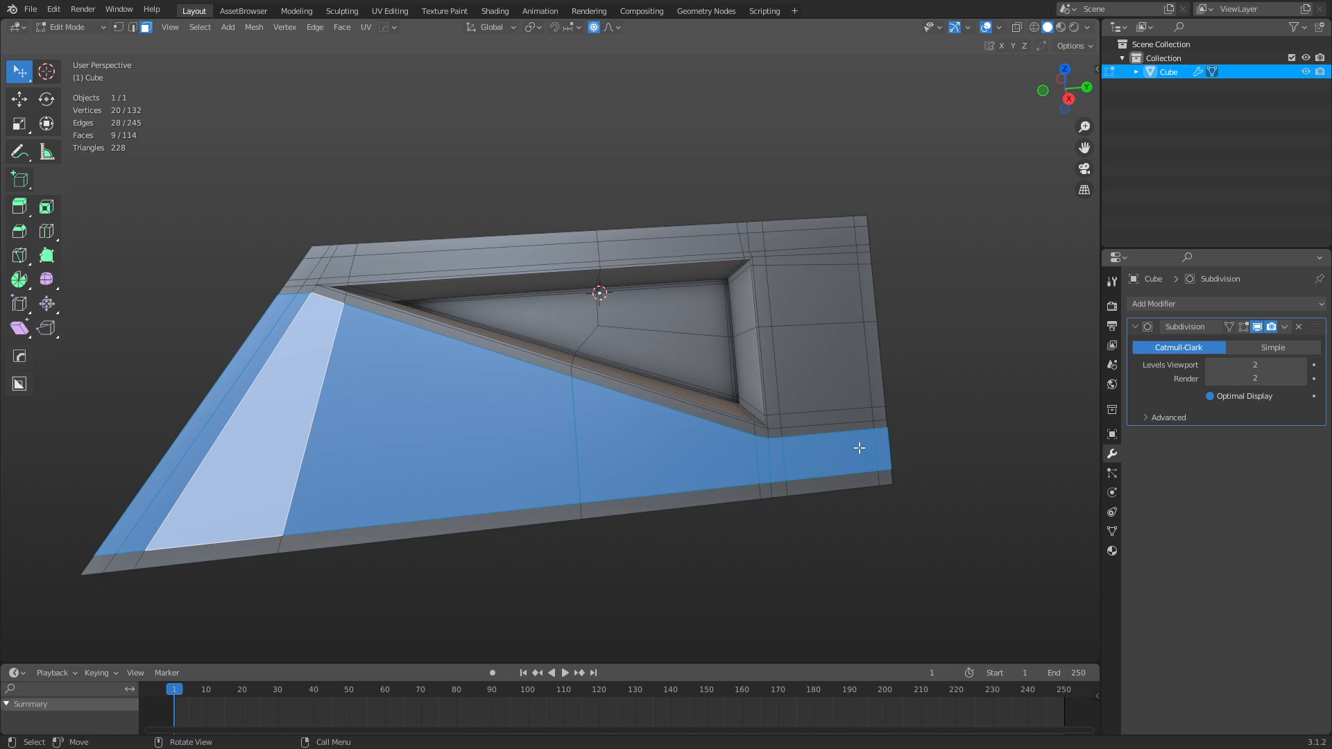
middle_click_drag(606, 437, 625, 333)
left_click(627, 215, "alt")
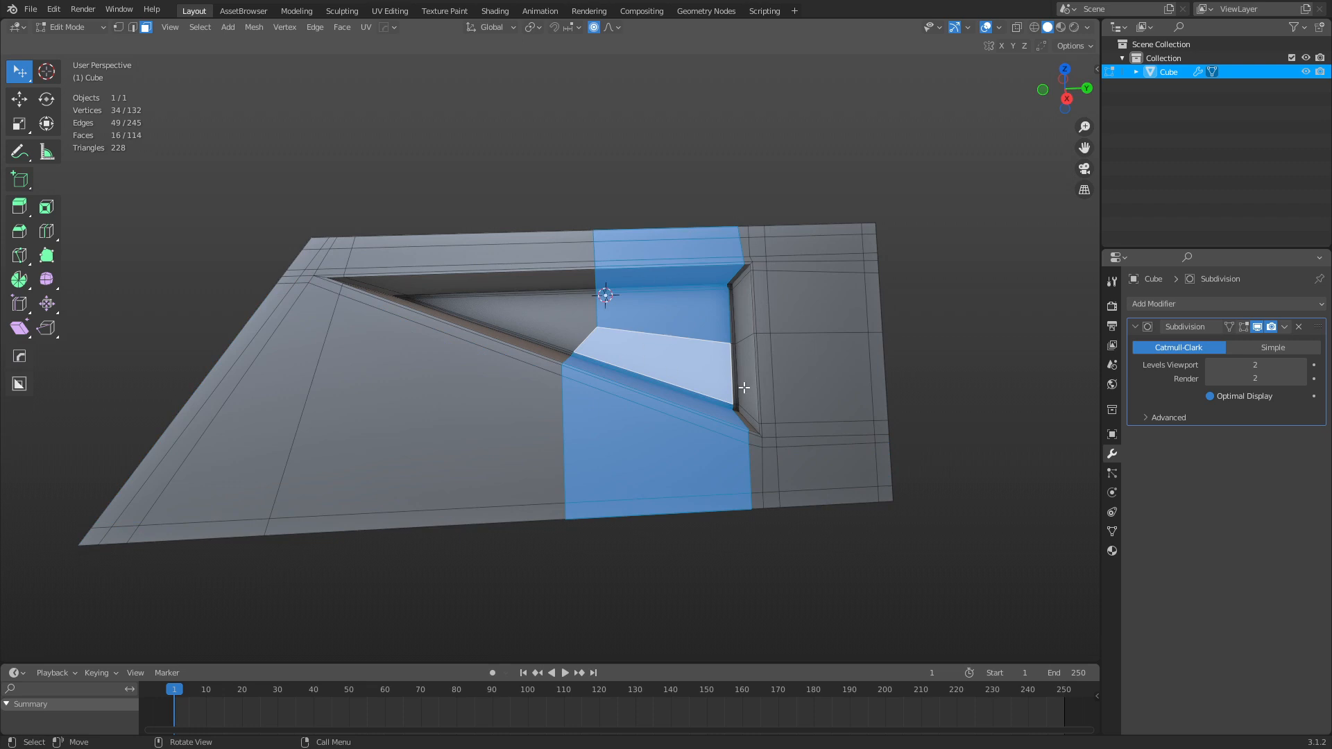
left_click(472, 340, "alt")
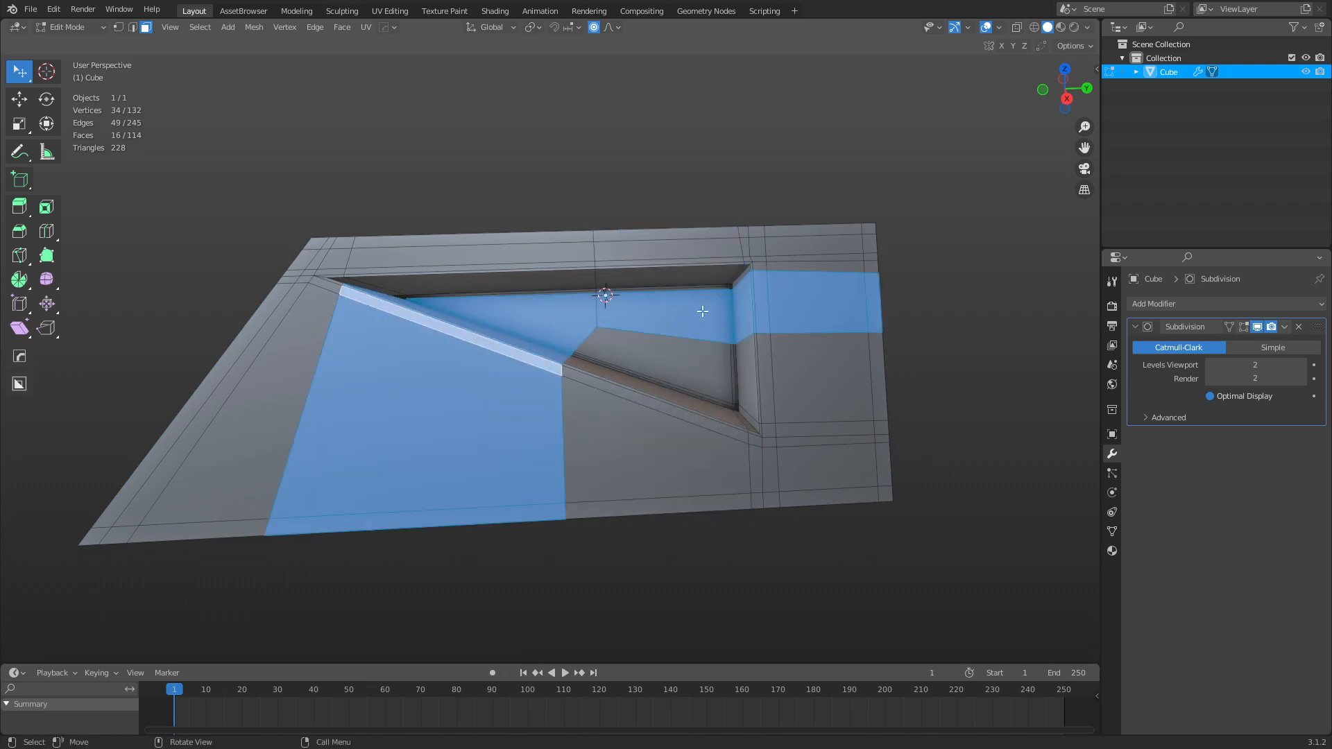
middle_click_drag(528, 425, 610, 389, "shift")
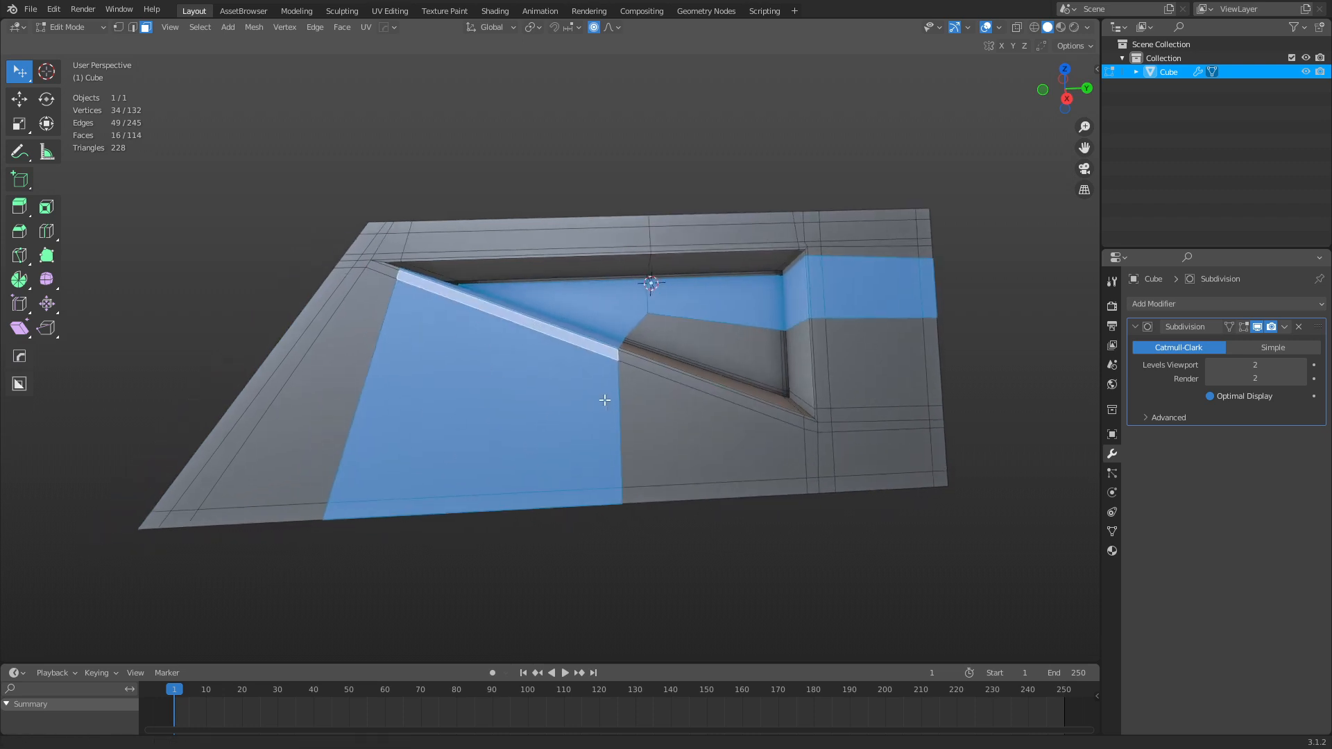
left_click(347, 283, "alt")
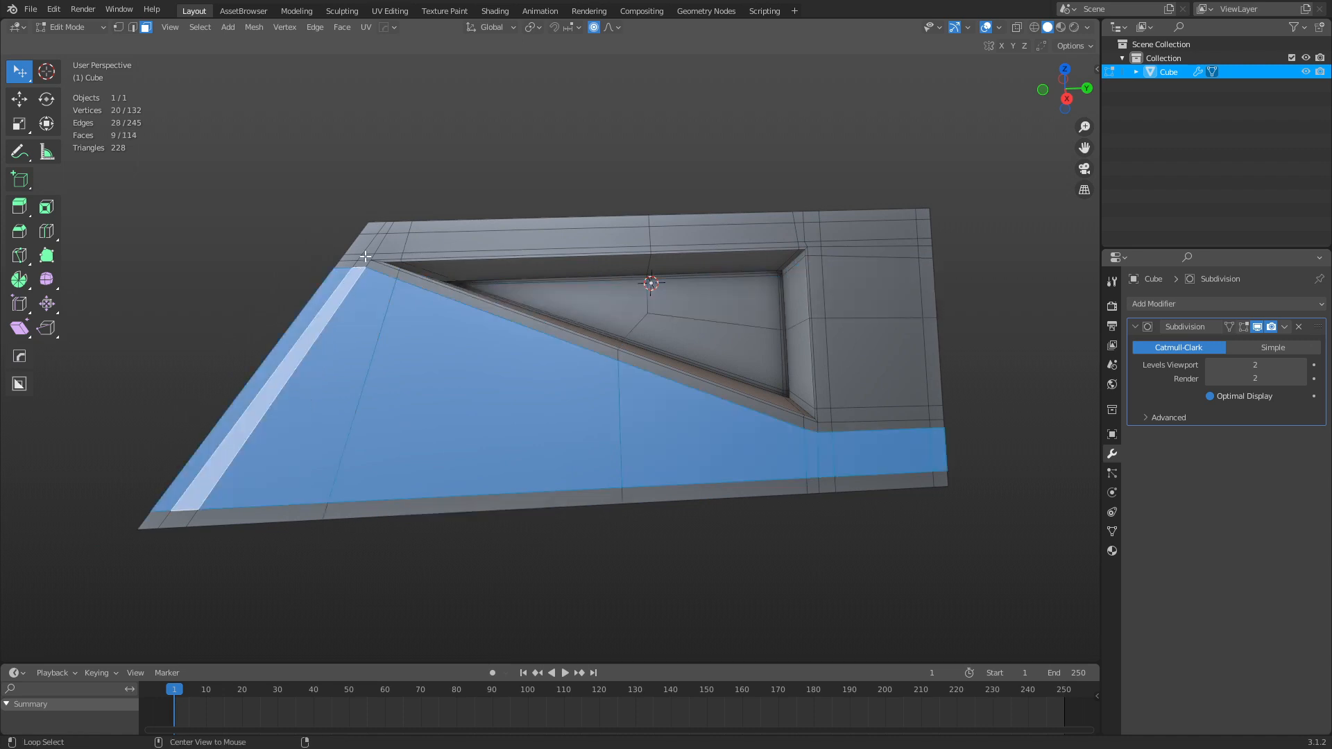
left_click(366, 257, "alt")
left_click(380, 238, "alt")
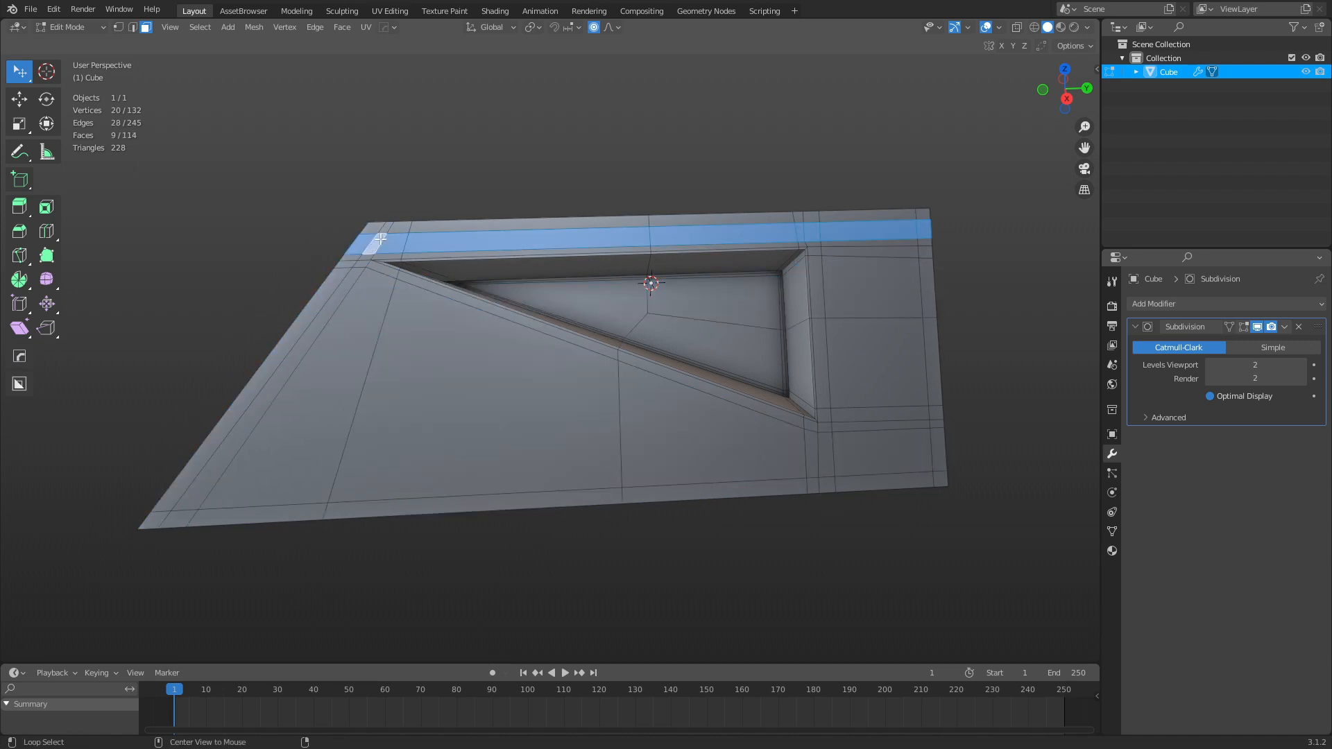
left_click(391, 227, "alt")
left_click(817, 316, "alt")
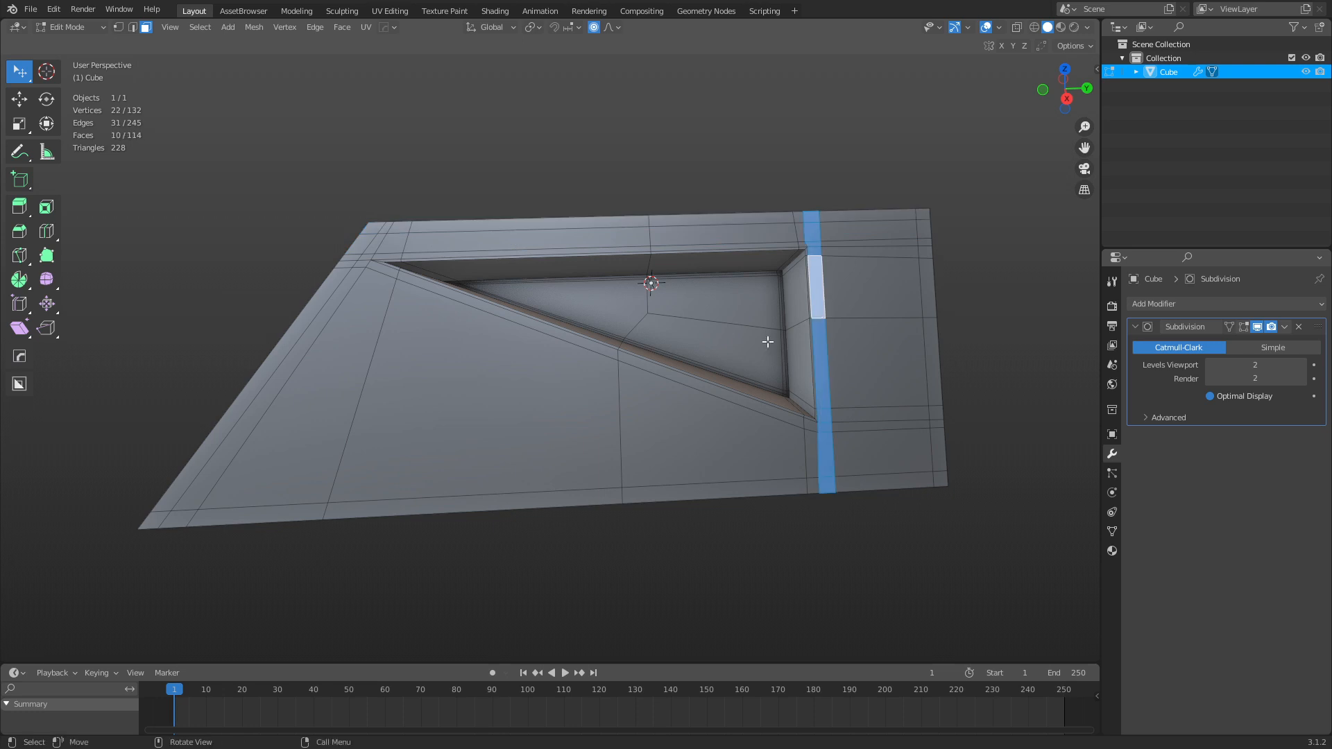
Return to Object Mode and inspect the smoothed recess up close.
scroll(722, 360, "up", 5)
middle_click_drag(650, 380, 715, 378)
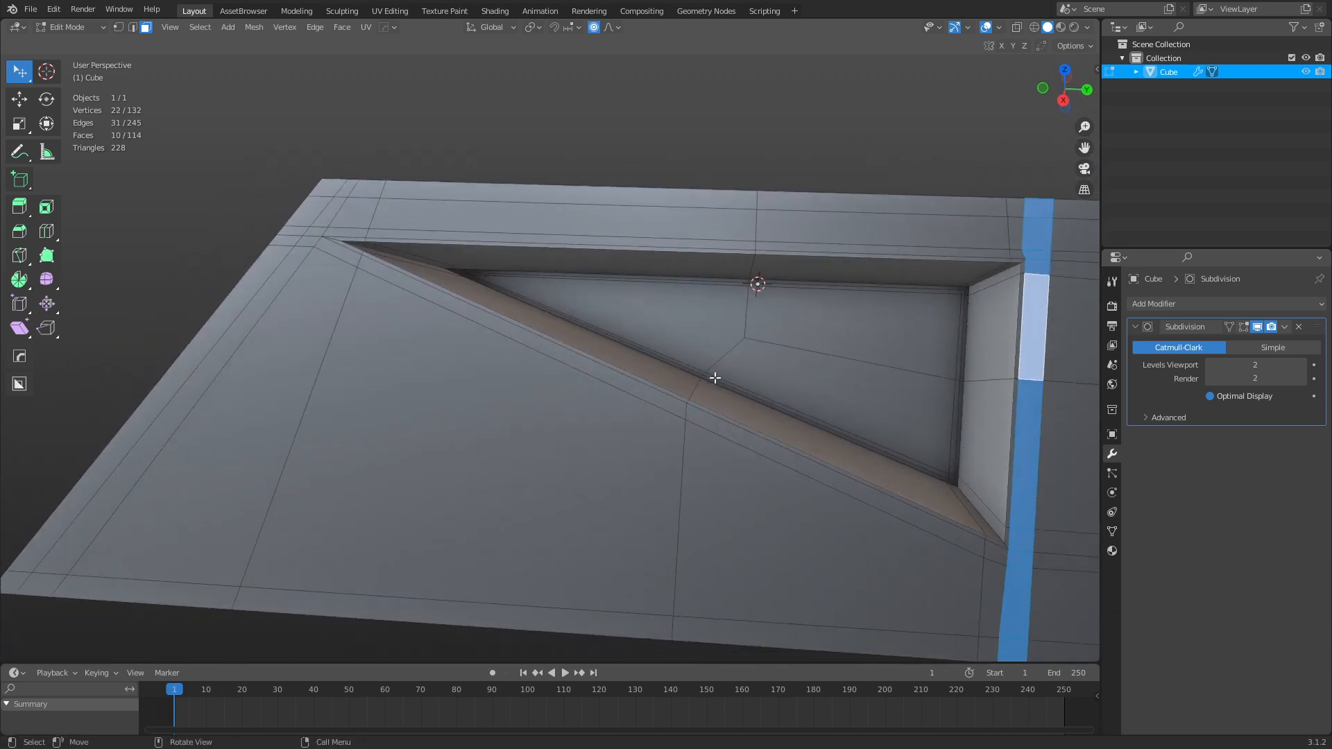
key("ctrl+Tab")
left_click(585, 335)
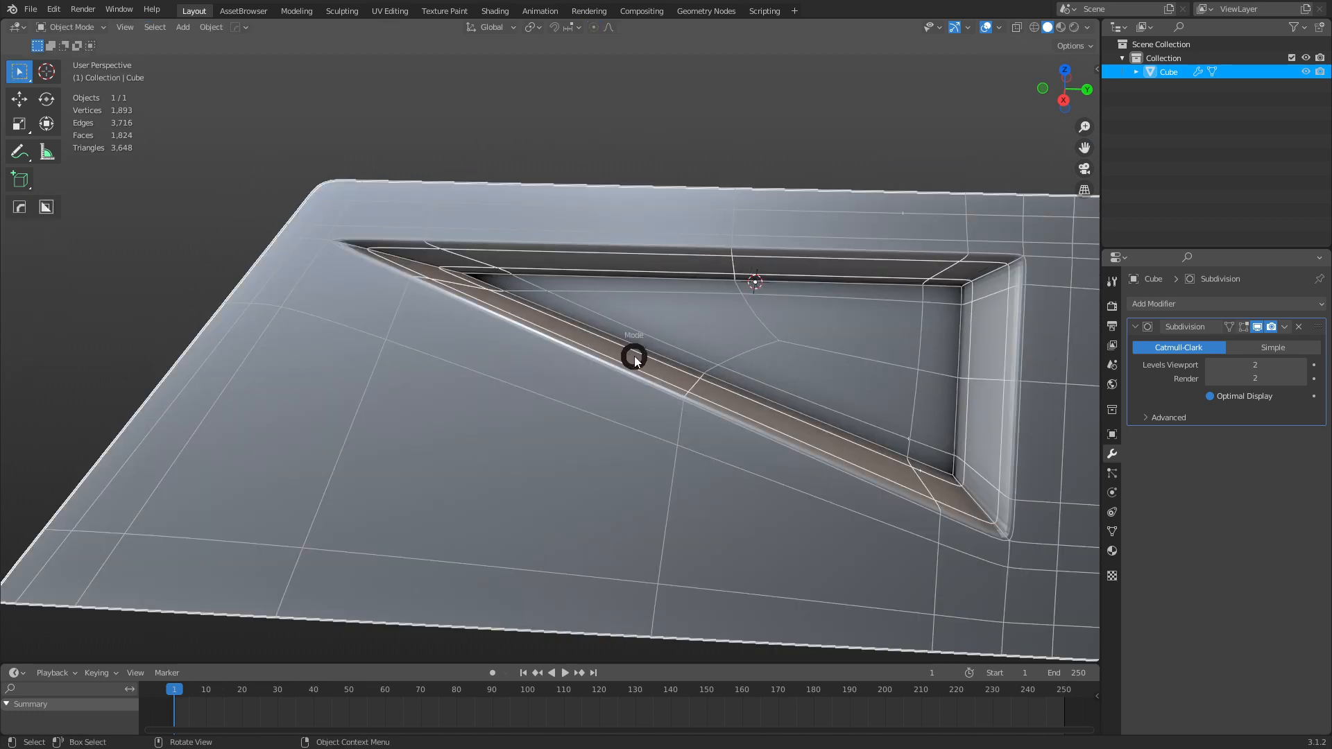
In Edit Mode, slide the cut running from top to bottom through the recess floor toward the narrow tip, with a factor of -0.918.
left_click(686, 356)
left_click(744, 323, "alt")
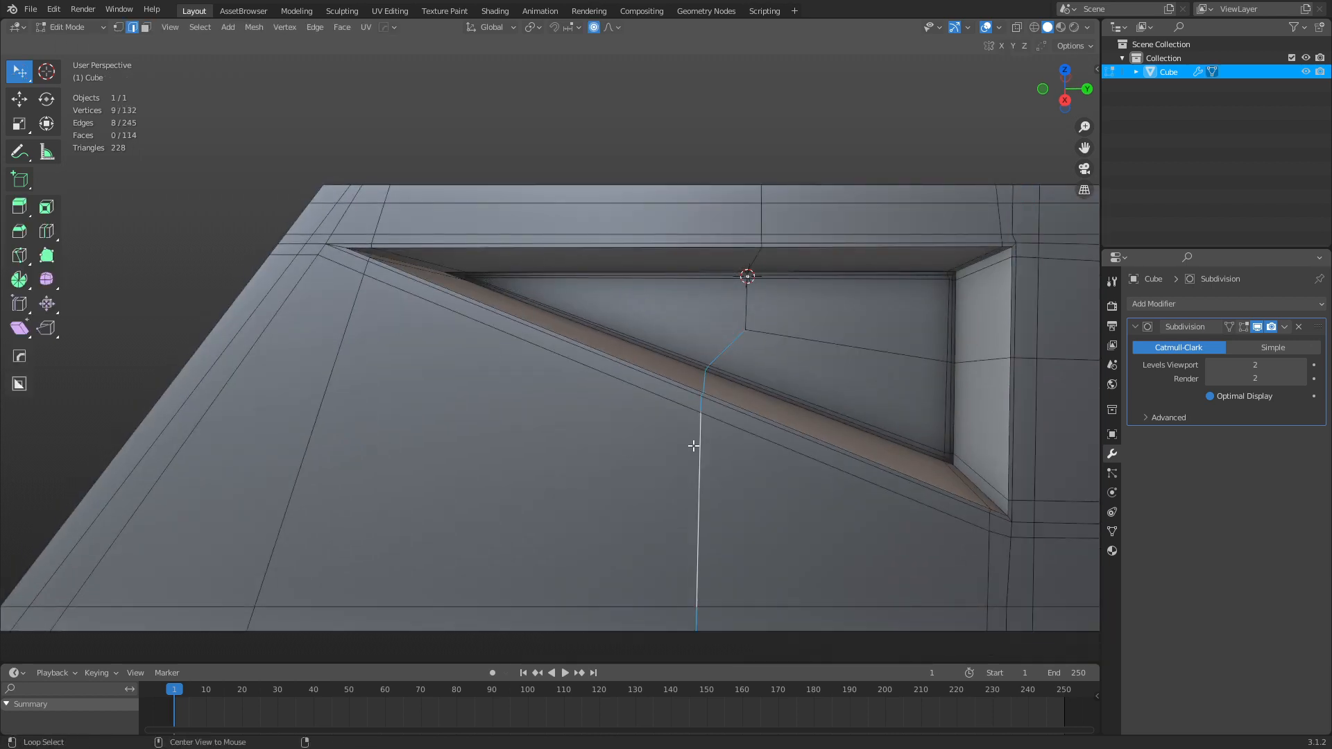
left_click(748, 300, "alt+shift")
key("g")
key("g")
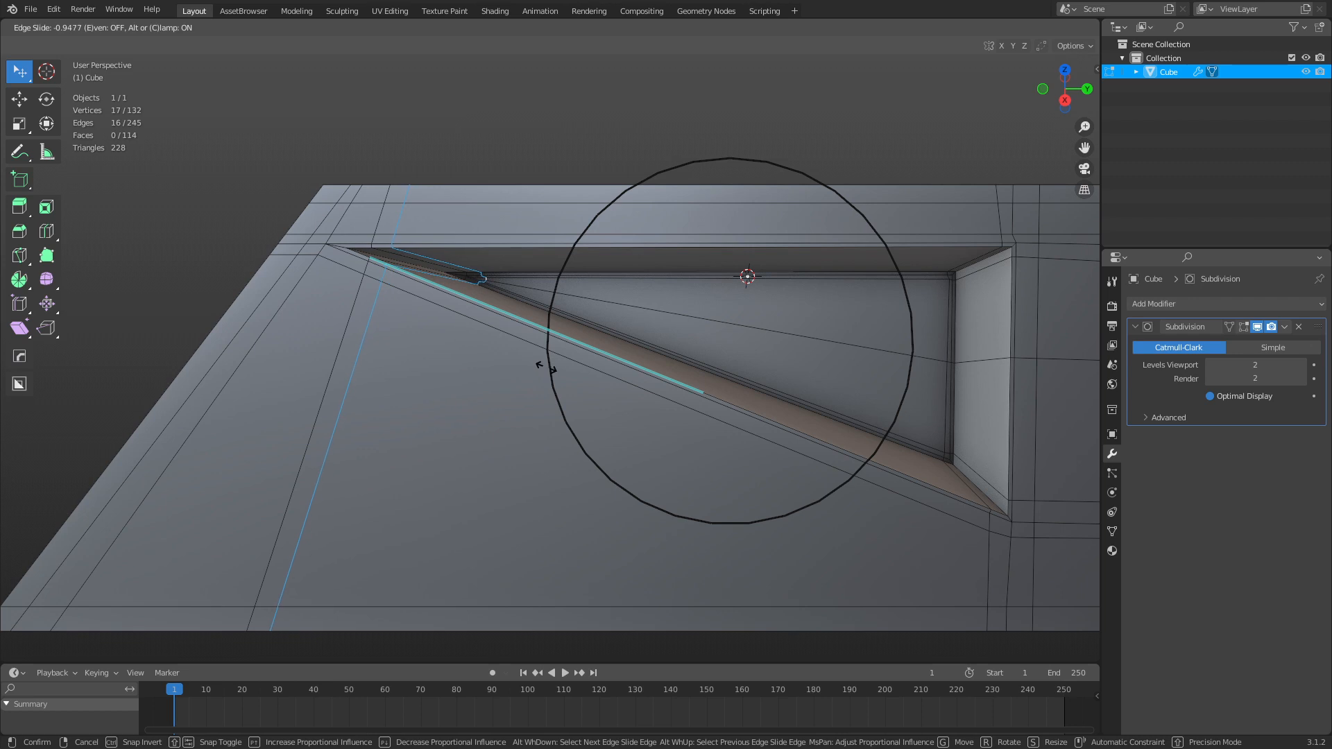
left_click(554, 365)
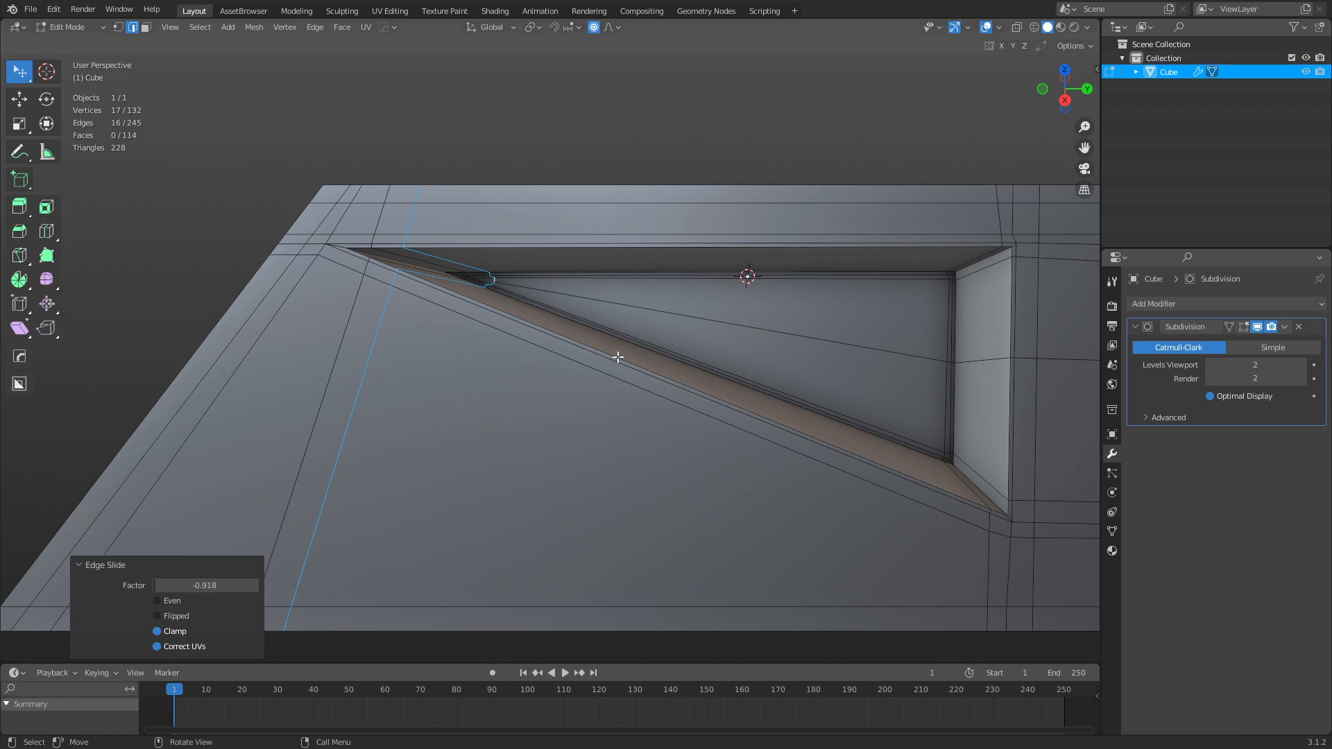
Try to slide the two floor vertices above and below the centre junction together toward the recess's narrow tip.
middle_click_drag(618, 357, 625, 312)
left_click(619, 306)
scroll(619, 309, "up", 3)
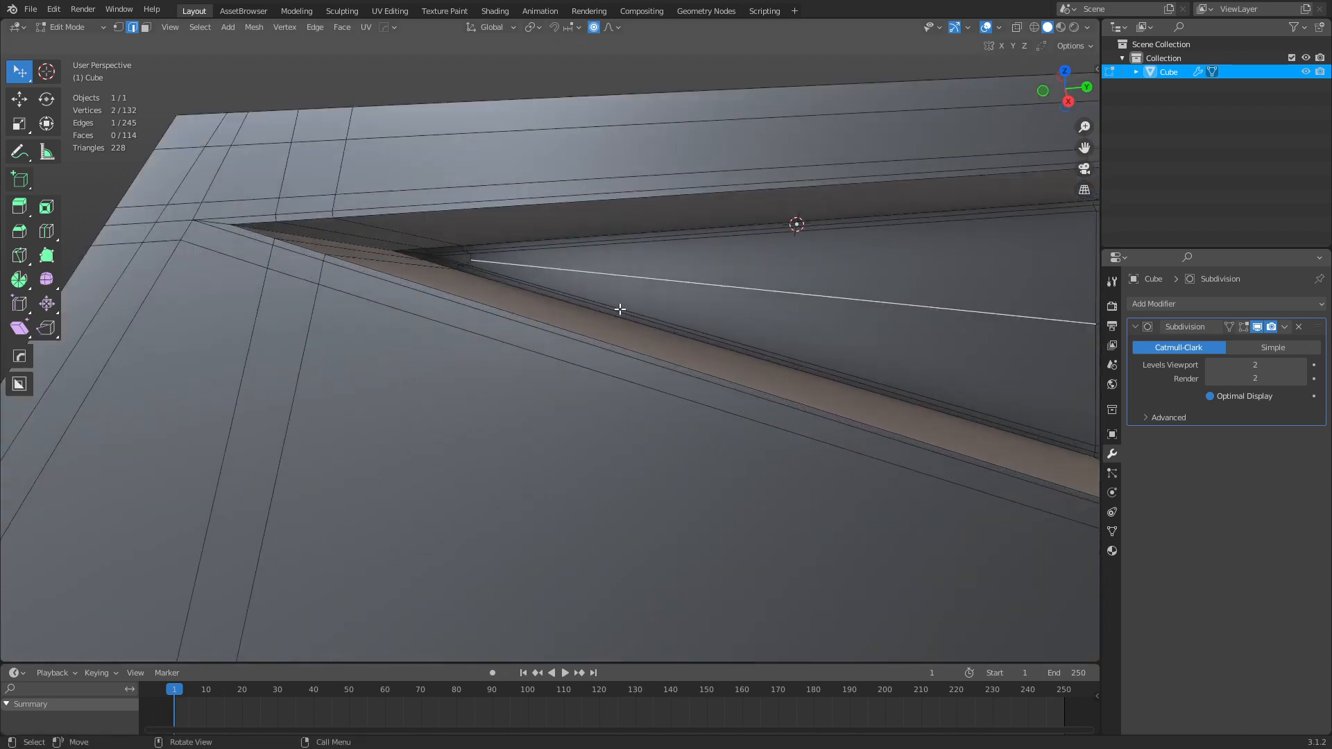
key("1")
scroll(539, 294, "up", 5)
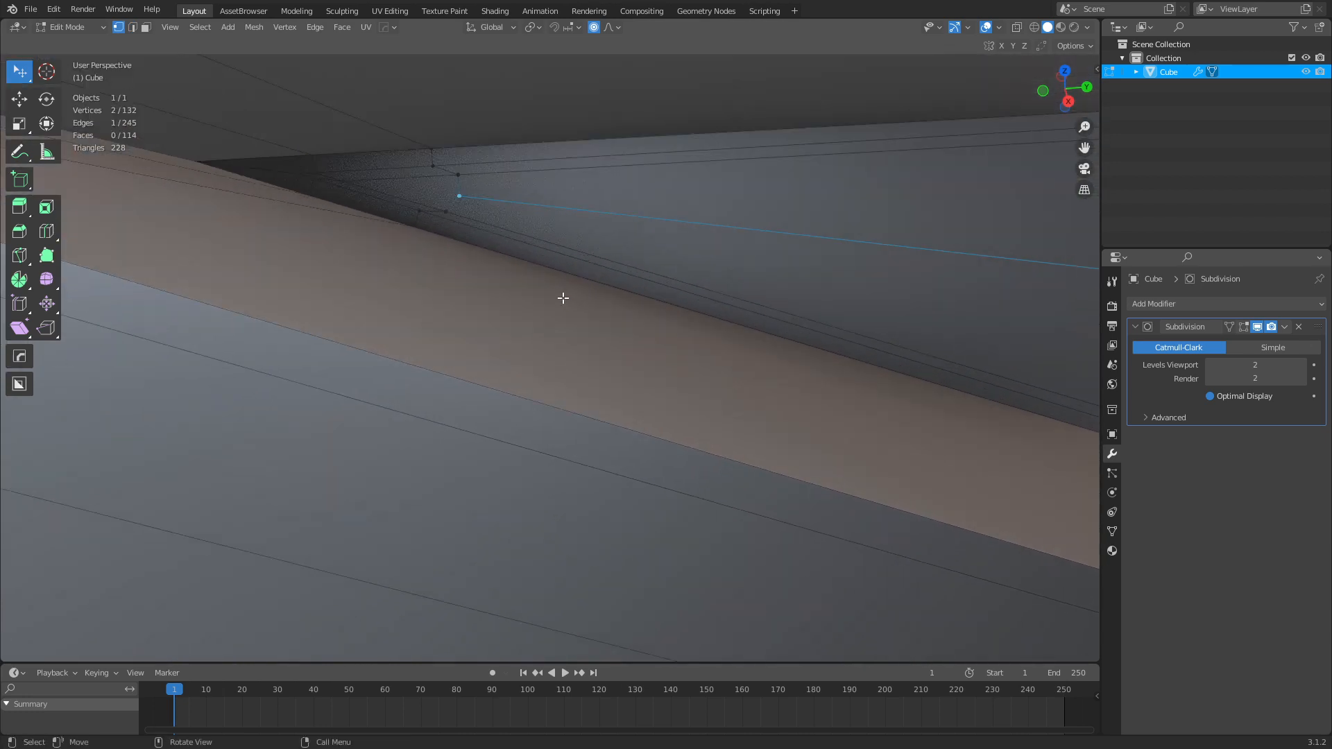
left_click(446, 211)
left_click(455, 174, "shift")
key("g")
key("g")
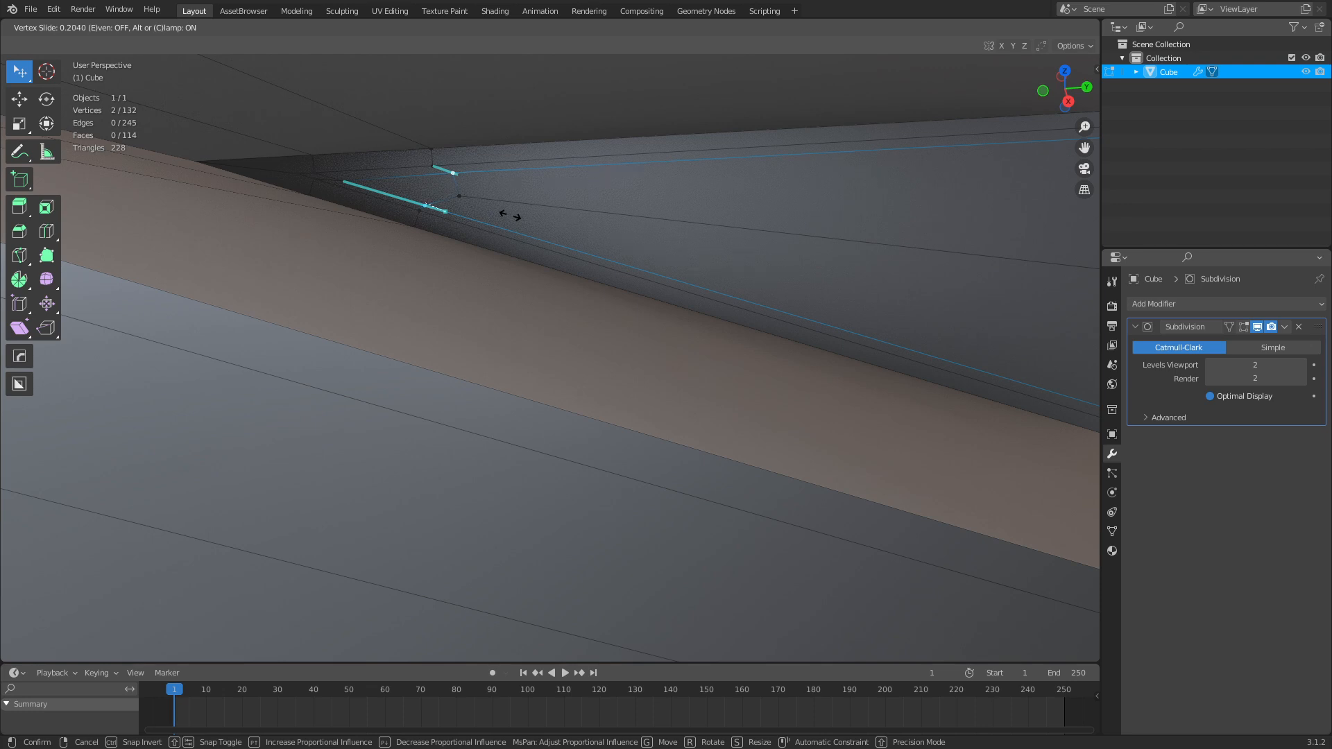
left_click(510, 215)
Slide the lower floor vertex beside the junction about 0.14 toward the narrow tip, and the upper one by 0.205.
left_click(445, 210)
key("g")
key("g")
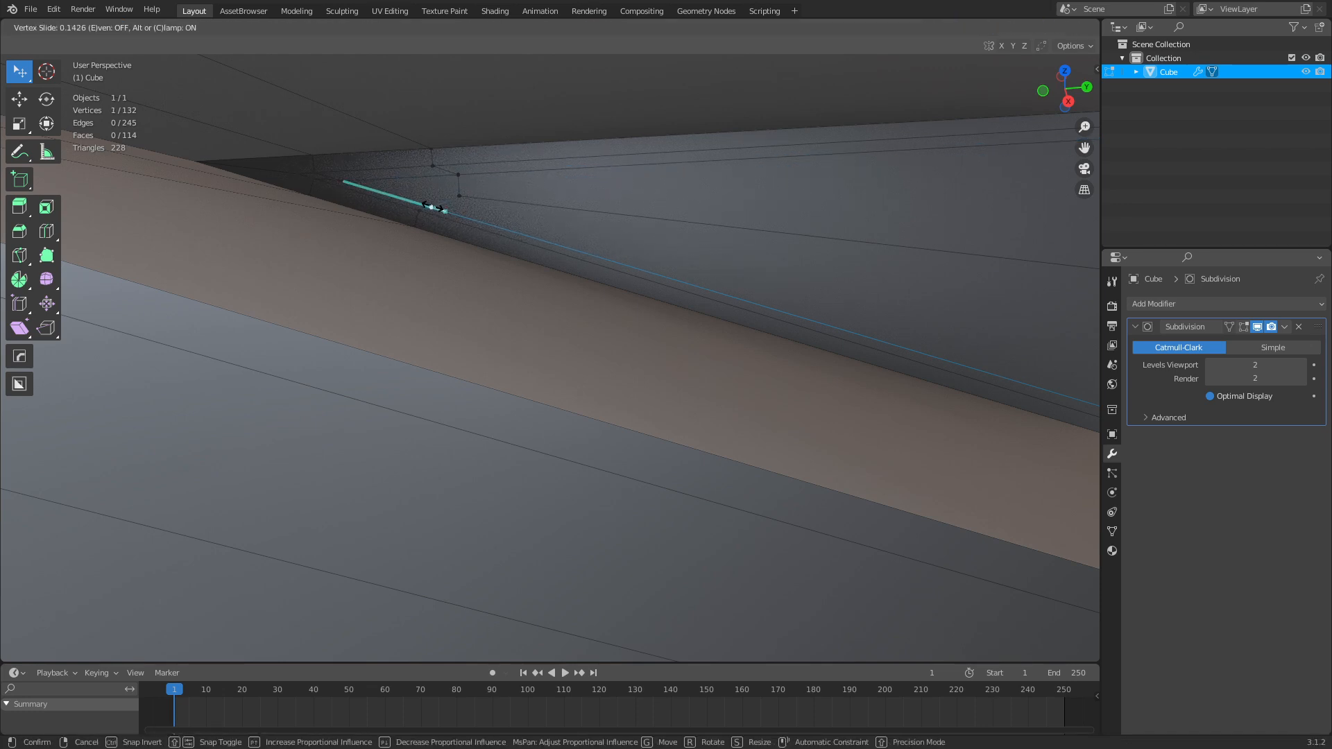
left_click(431, 207)
left_click(455, 173)
key("g")
key("g")
left_click(435, 179)
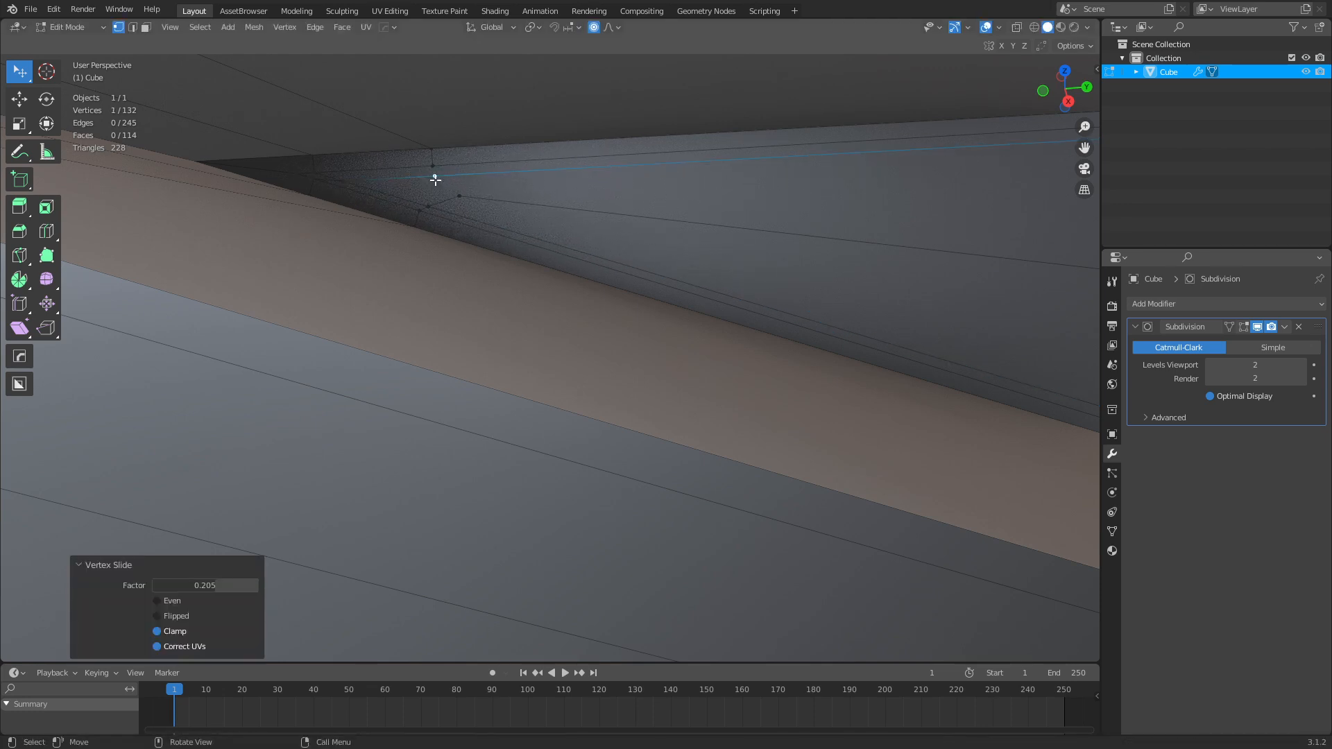
left_click(471, 199)
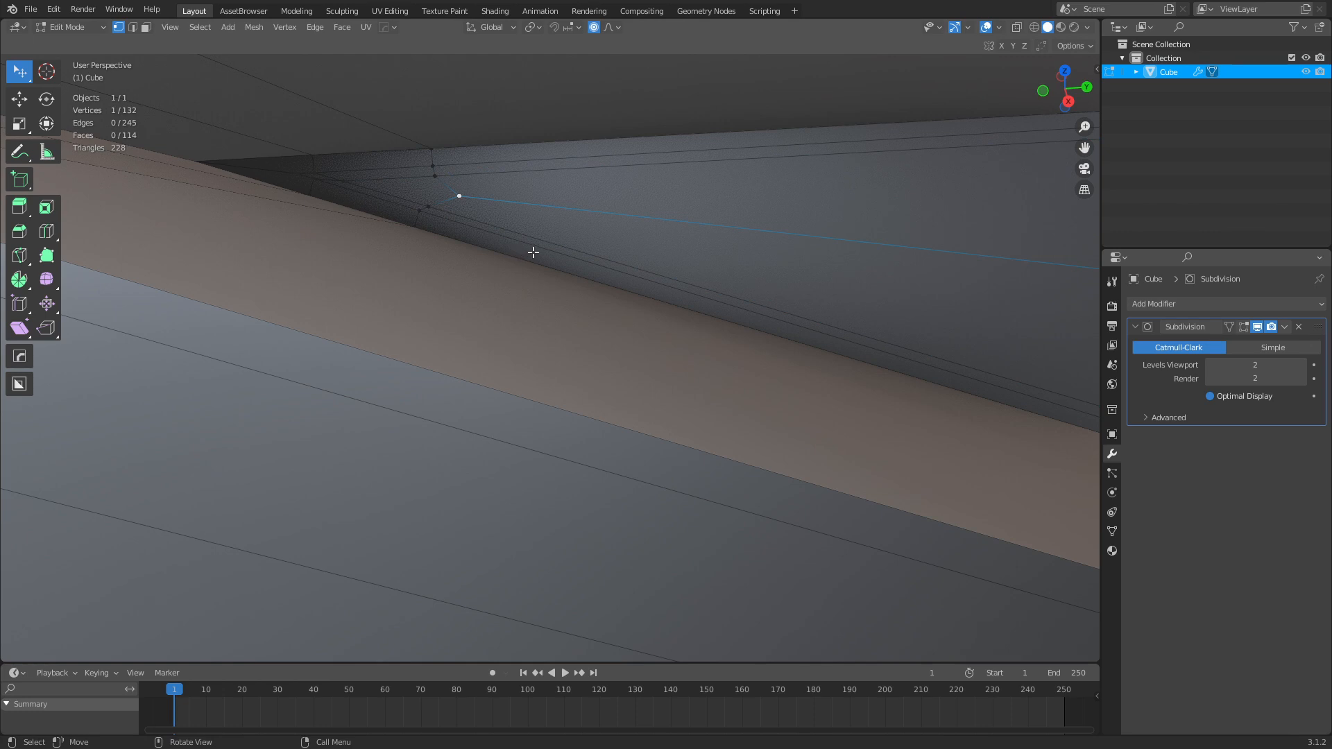
key("ctrl+Tab")
left_click(484, 257)
key("ctrl+Tab")
left_click(548, 254)
scroll(549, 255, "down", 5)
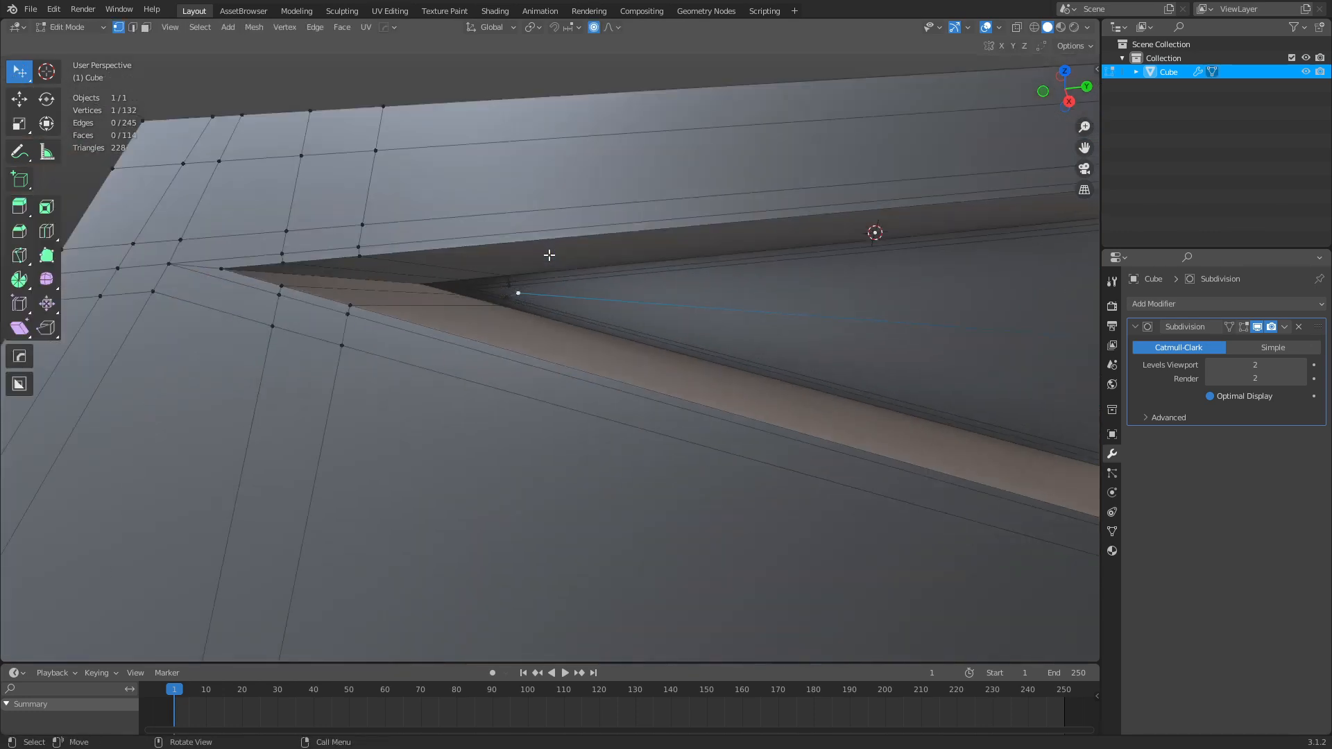
scroll(550, 255, "down", 3)
Try adding four evenly spaced loop cuts crossing the panel and recess between the tip and the wide end, at factor 0.
middle_click_drag(660, 365, 609, 279, "shift")
key("ctrl+r")
scroll(609, 279, "up", 3)
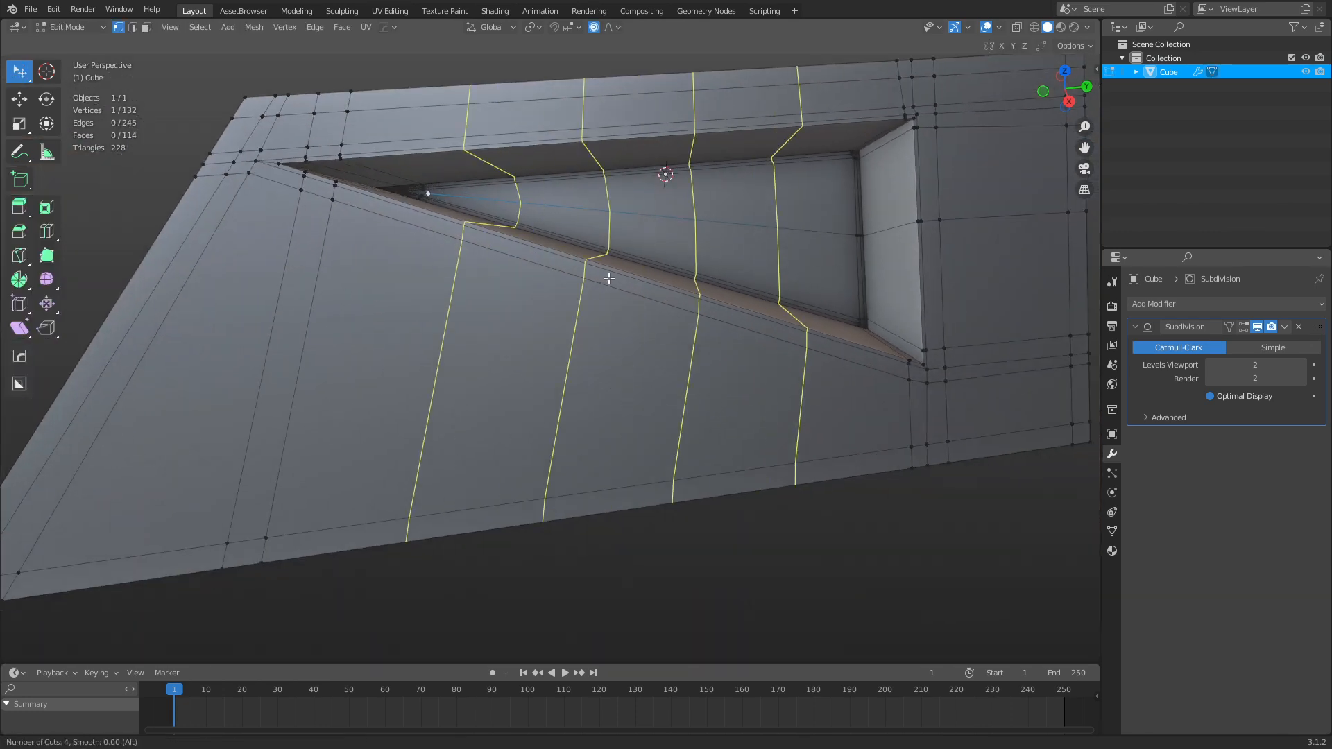
left_click(608, 278)
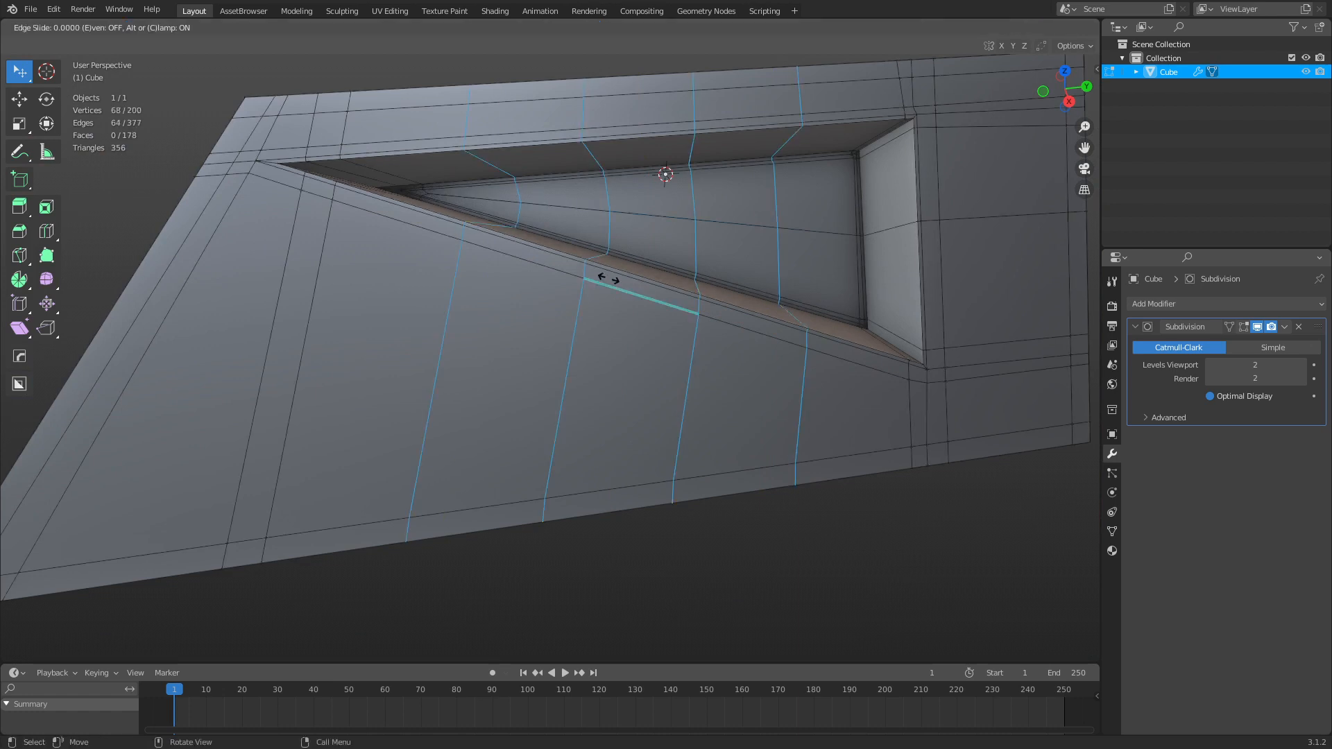
left_click(608, 278)
scroll(677, 347, "down", 3)
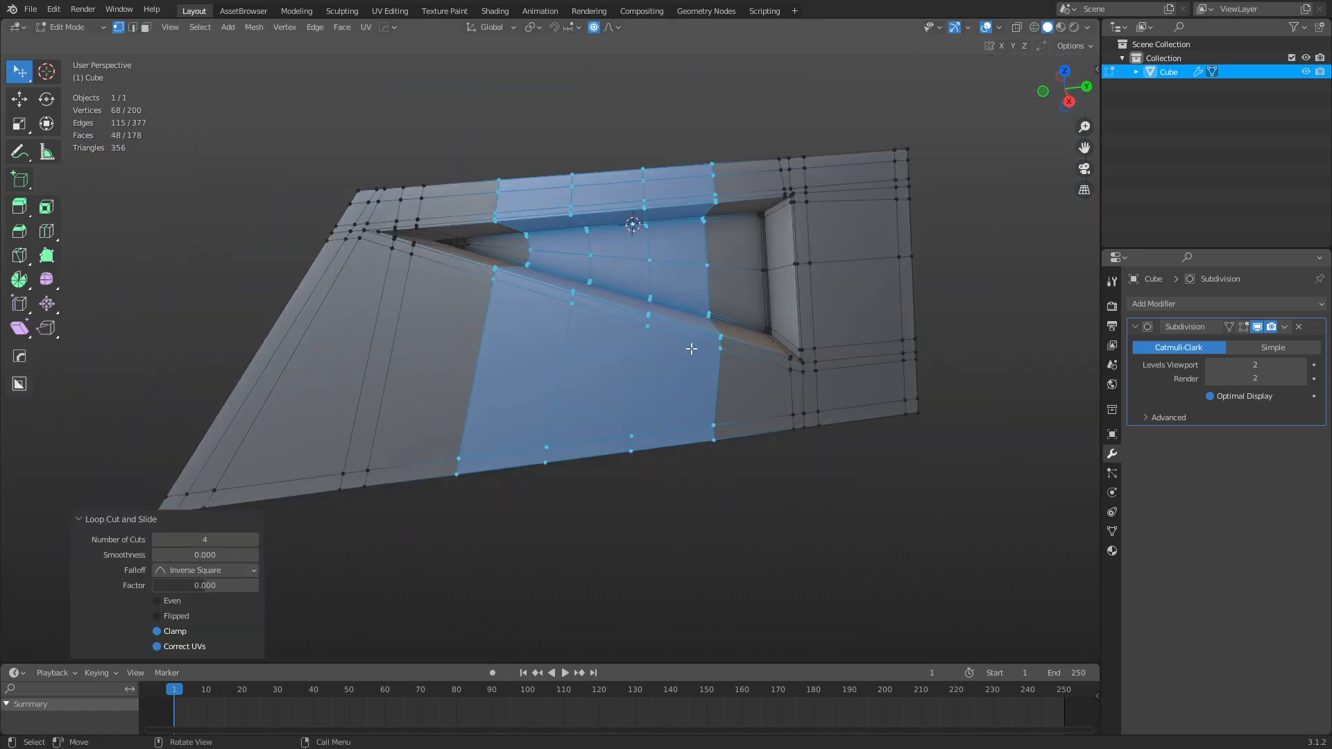
Inspect the smoothed panel in Object Mode, and undo the four loop cuts in Edit Mode.
key("Tab")
key("alt+a")
middle_click_drag(606, 488, 483, 298)
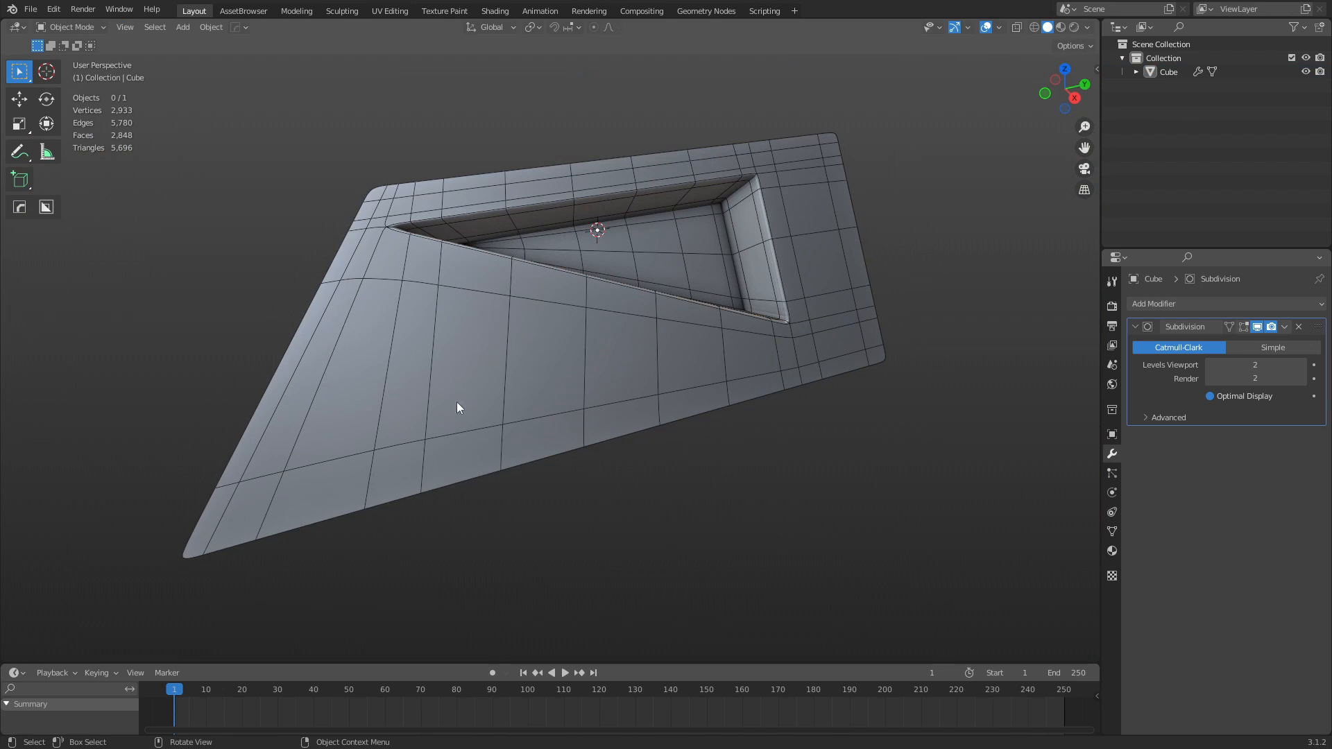
middle_click_drag(558, 324, 571, 254)
left_click(598, 252)
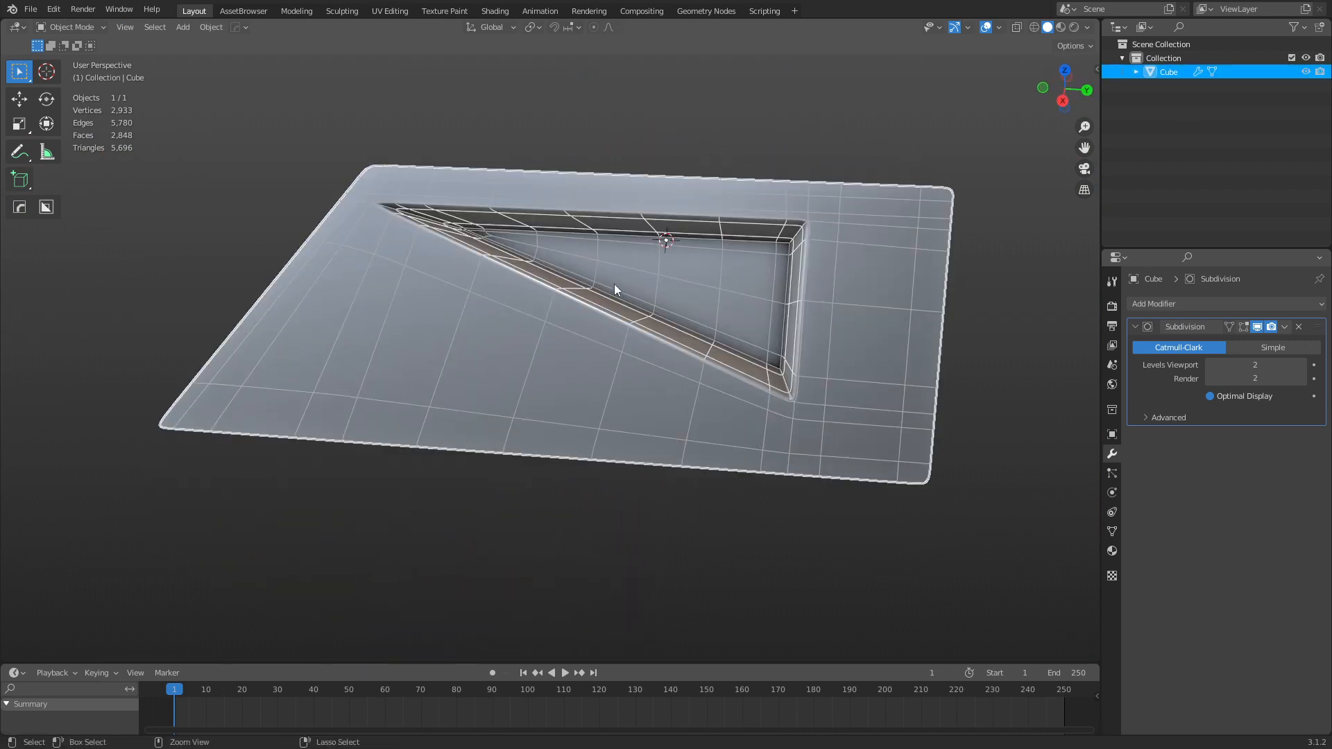
key("Tab")
key("ctrl+z")
Try eight lengthwise loop cuts across the large face below the recess, and undo them.
middle_click_drag(657, 368, 689, 368)
key("ctrl+r")
scroll(261, 331, "up", 6)
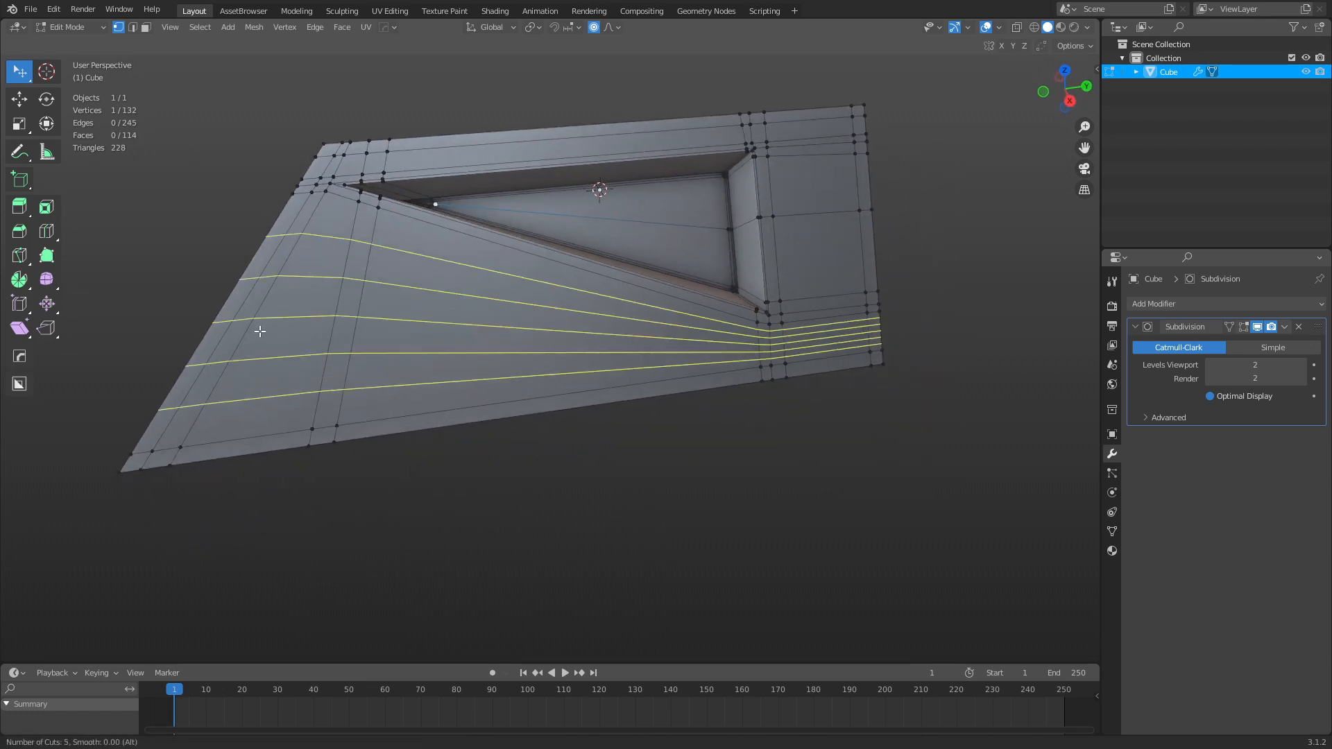
scroll(259, 331, "up", 1)
left_click(261, 329)
right_click(261, 327)
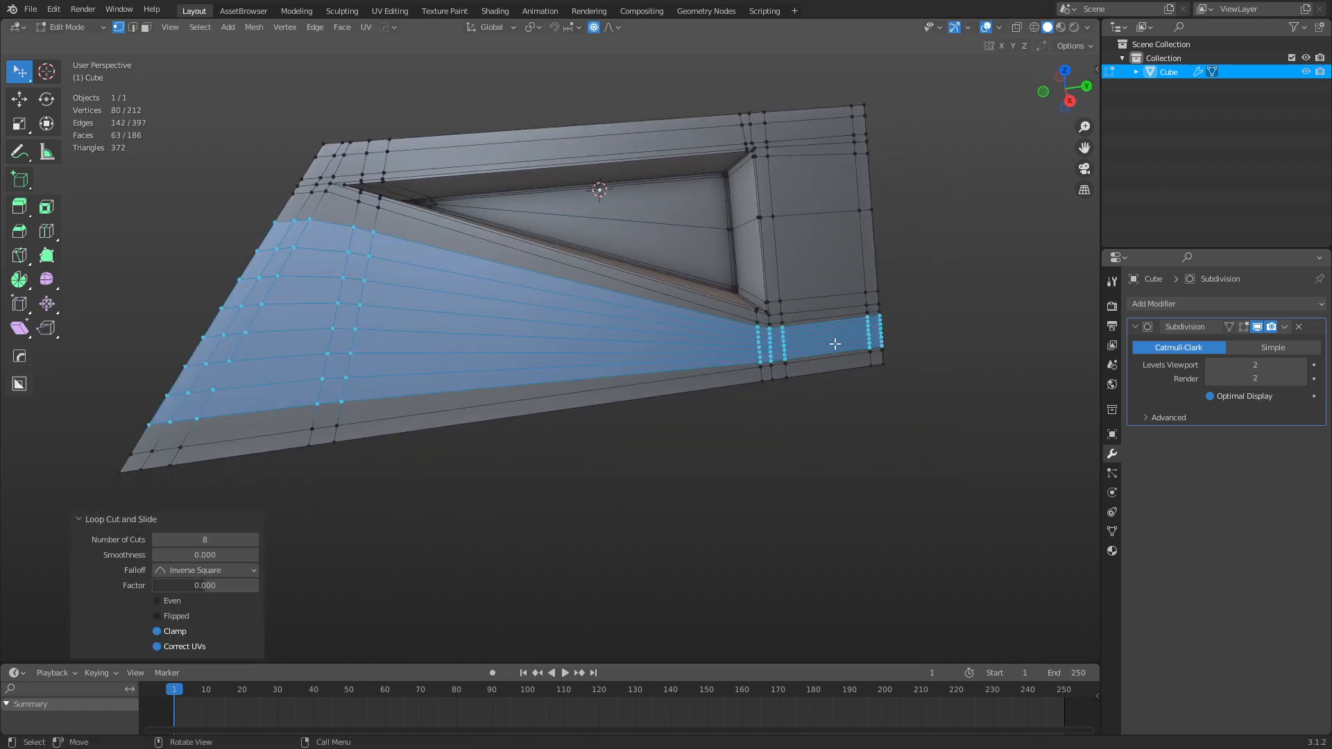
key("ctrl+z")
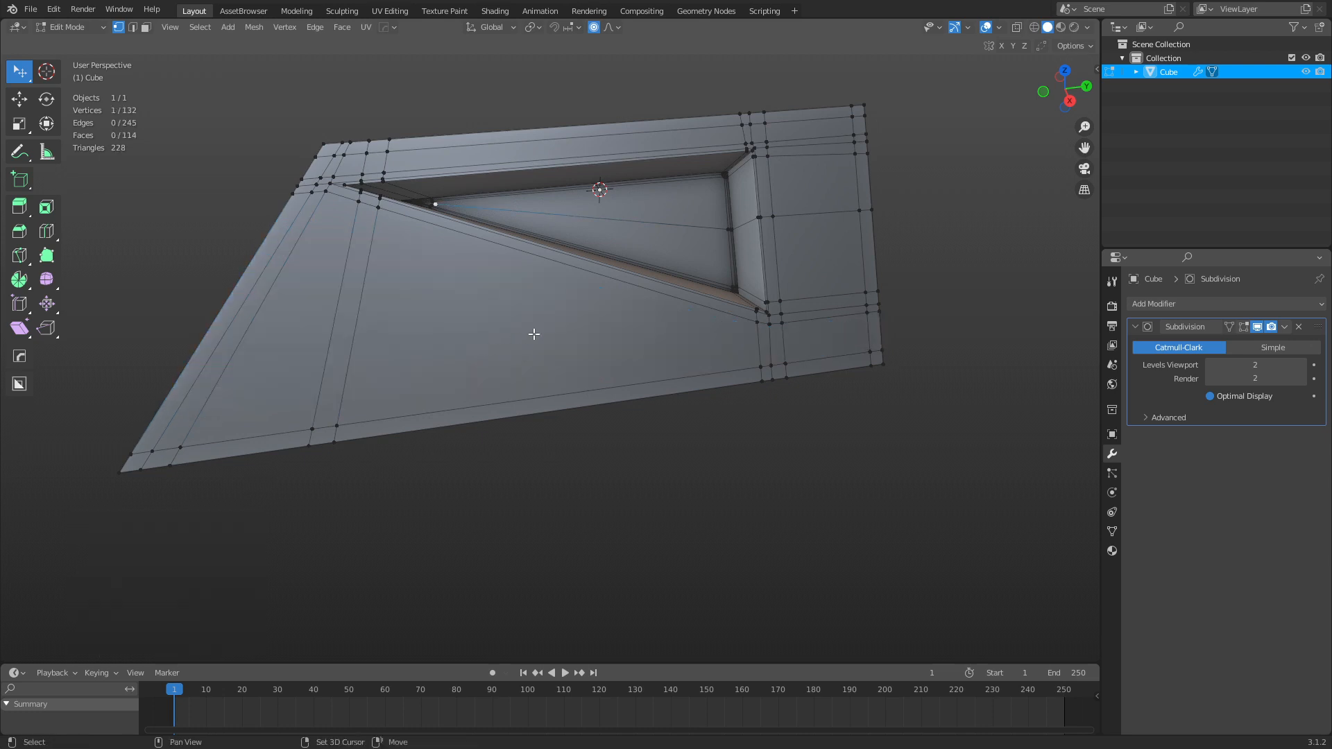
scroll(535, 327, "up", 2)
key("ctrl+r")
key("Escape")
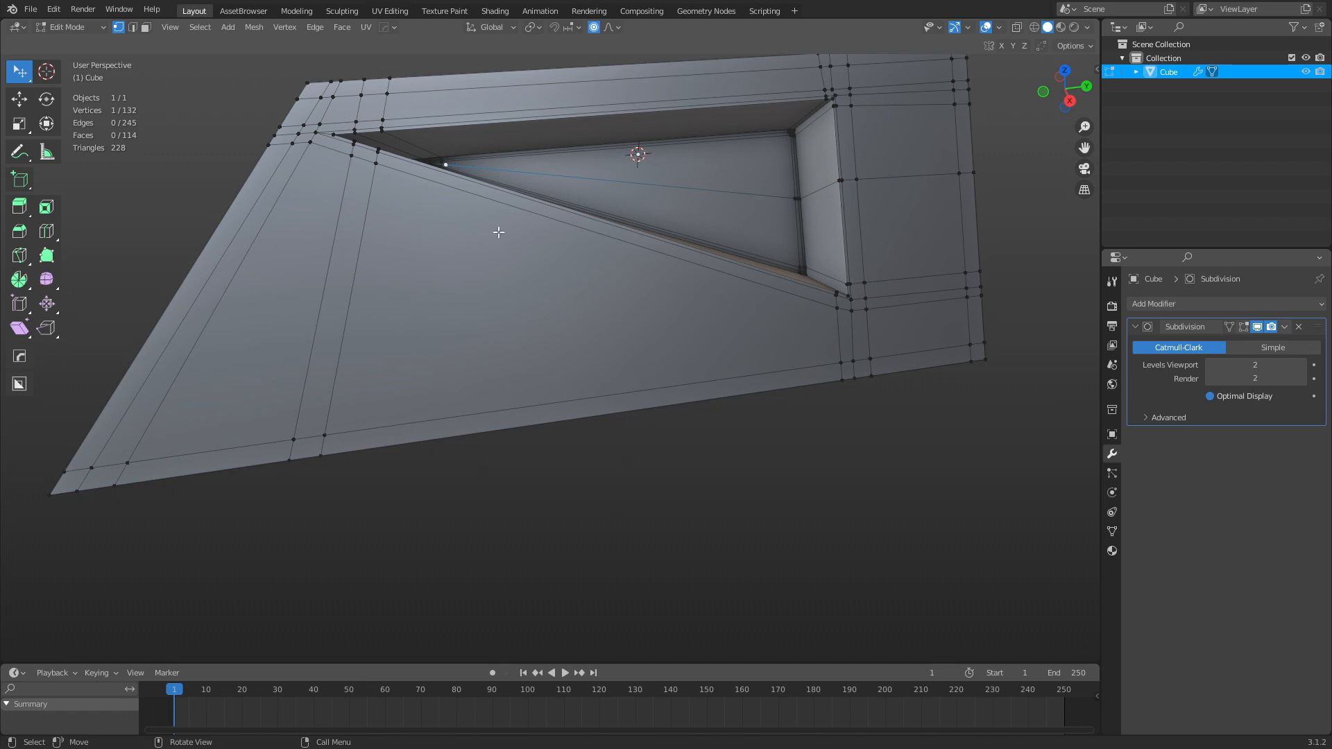
middle_click_drag(564, 312, 585, 300)
scroll(566, 298, "up", 3)
middle_click_drag(461, 298, 523, 363)
key("ctrl+r")
key("Escape")
Knife-cut through the mesh from the slanted end across the large face to the recess's diagonal rim and over the floor to the upper edge.
key("k")
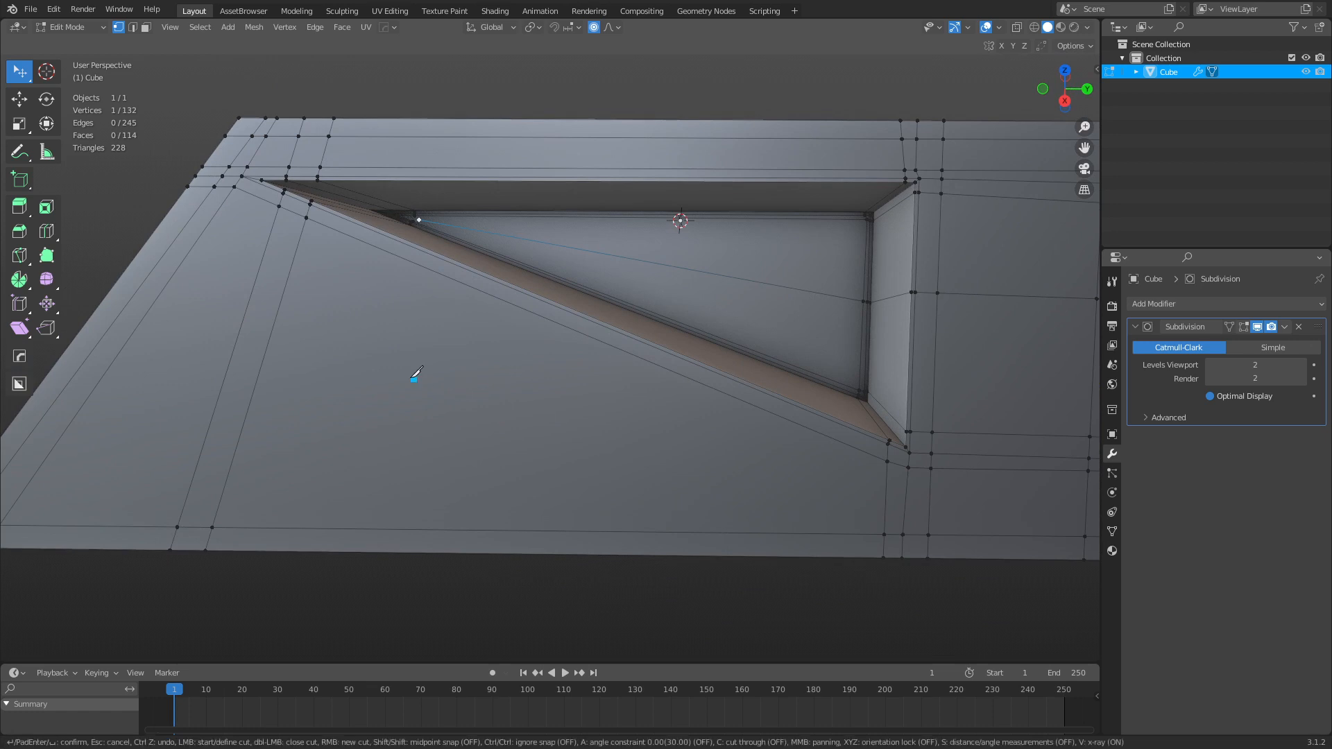
key("c")
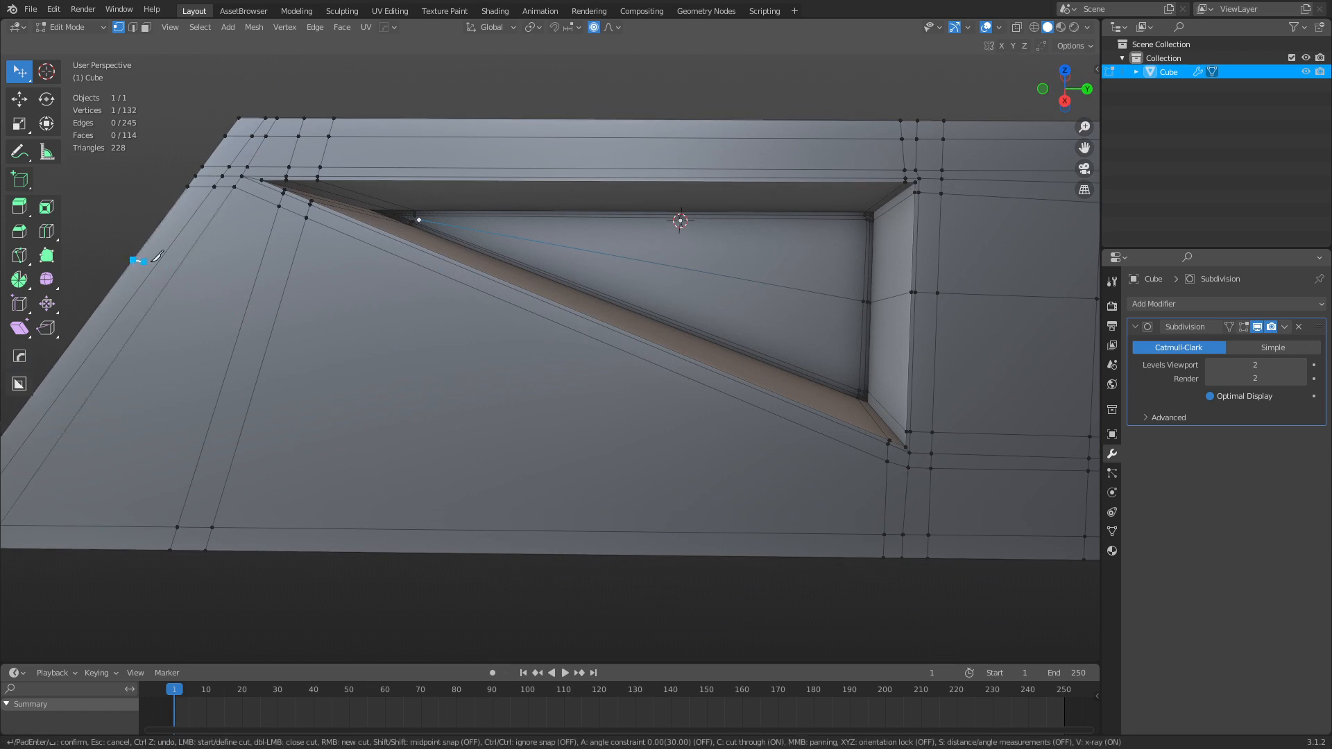
left_click(132, 261)
left_click(284, 290)
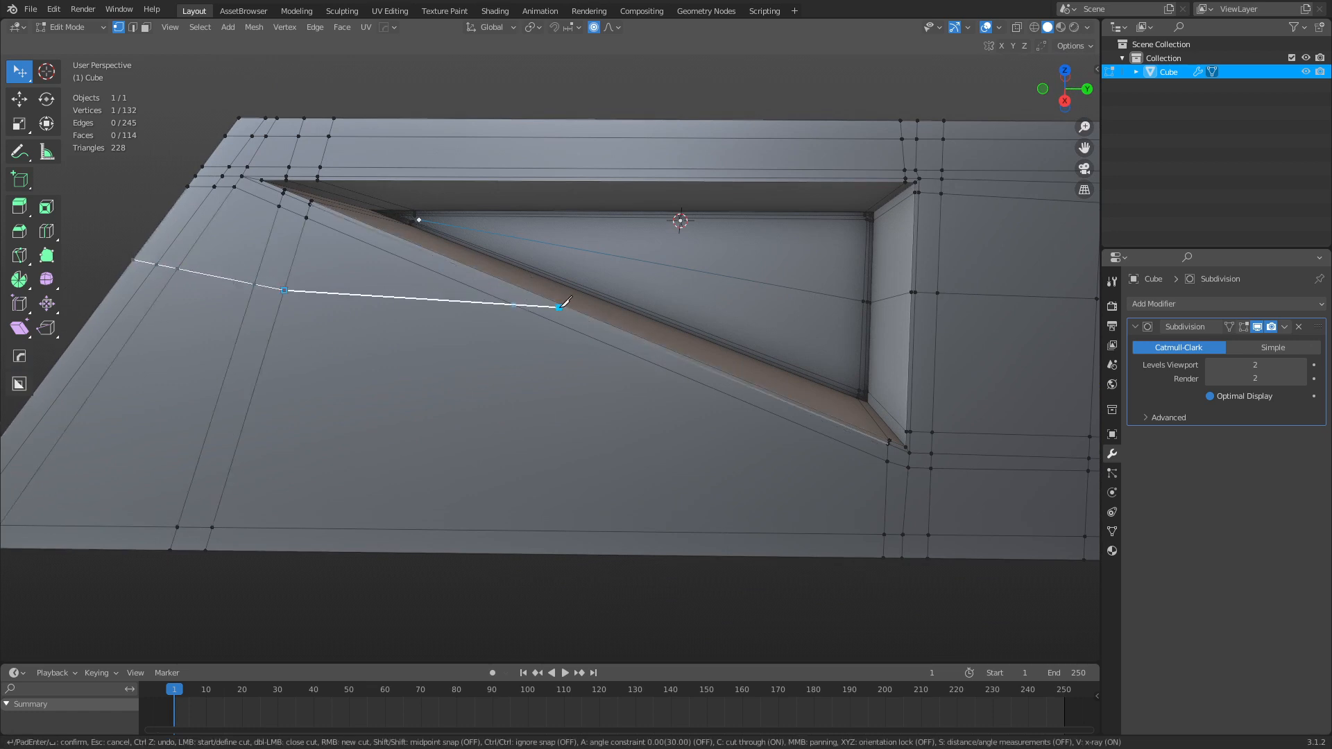
left_click(584, 314)
left_click(611, 300)
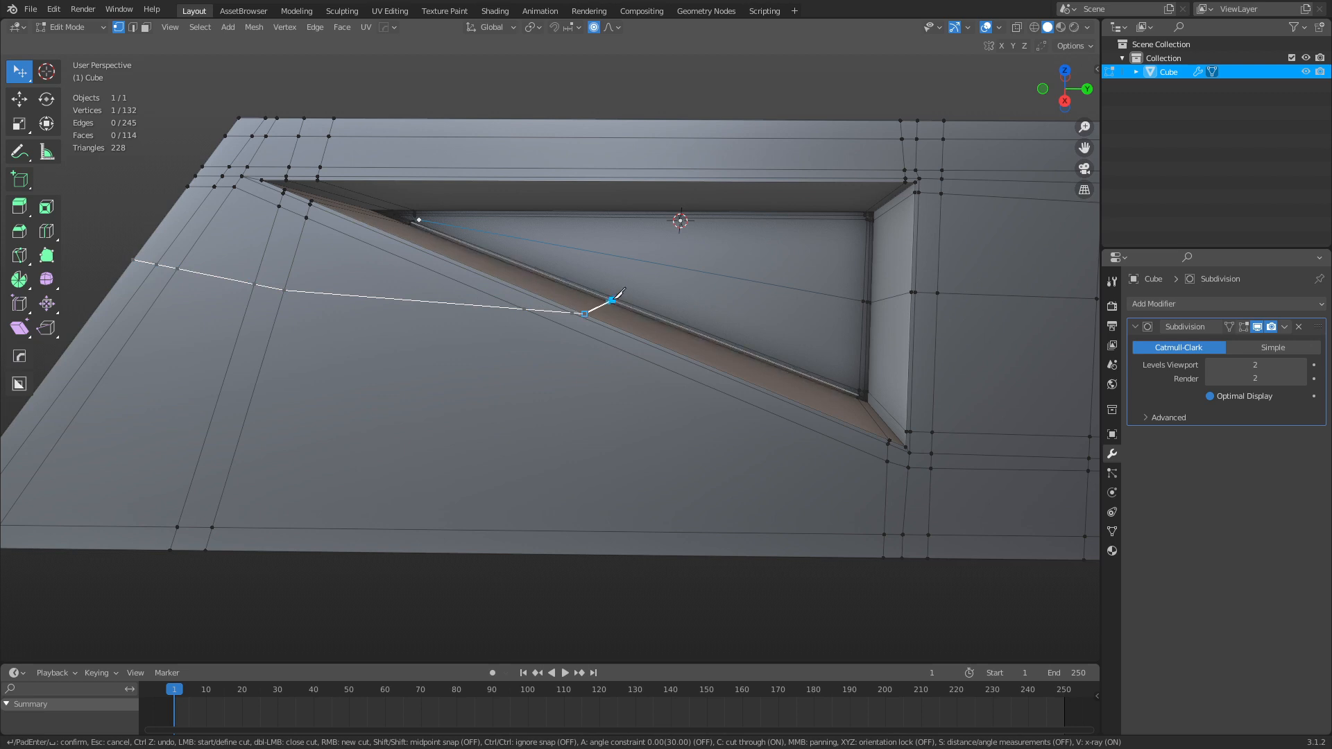
left_click(629, 120)
key("Return")
Slide the new cut toward the recess's wide end with a factor of 0.263.
key("2")
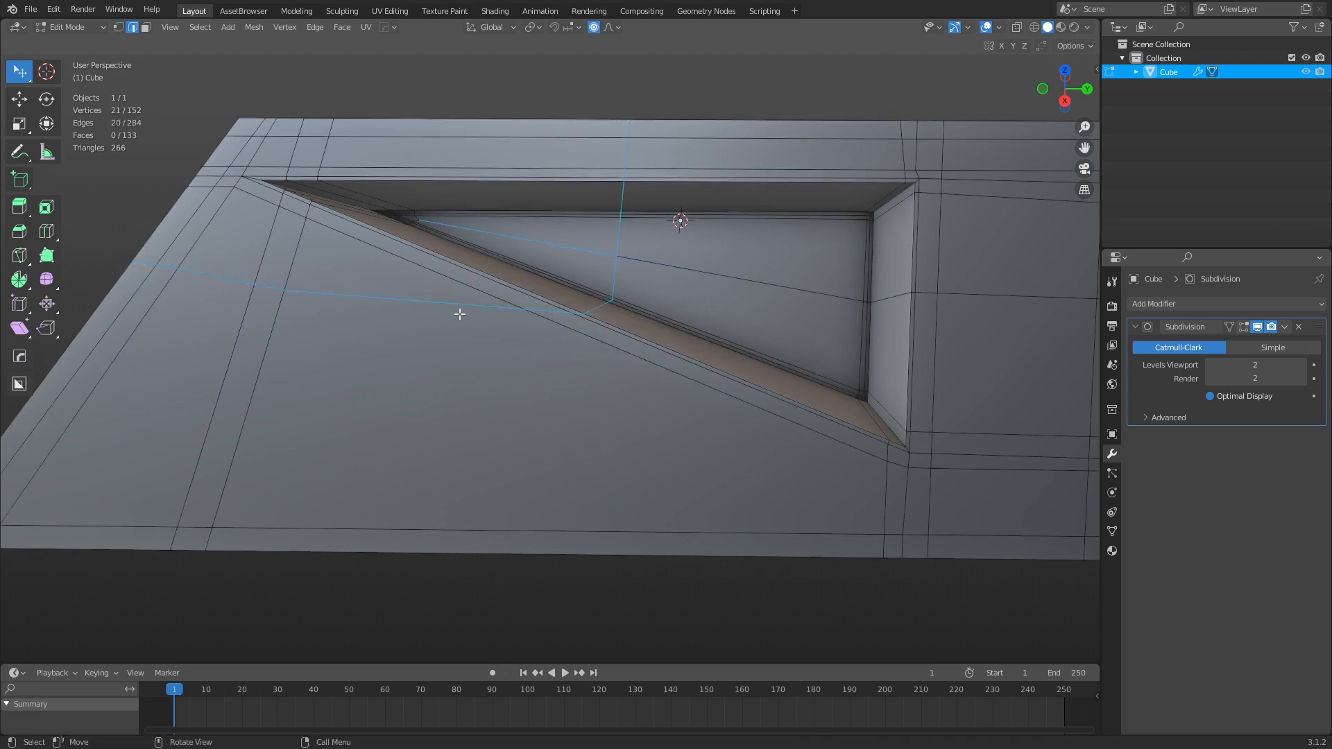
key("g")
key("g")
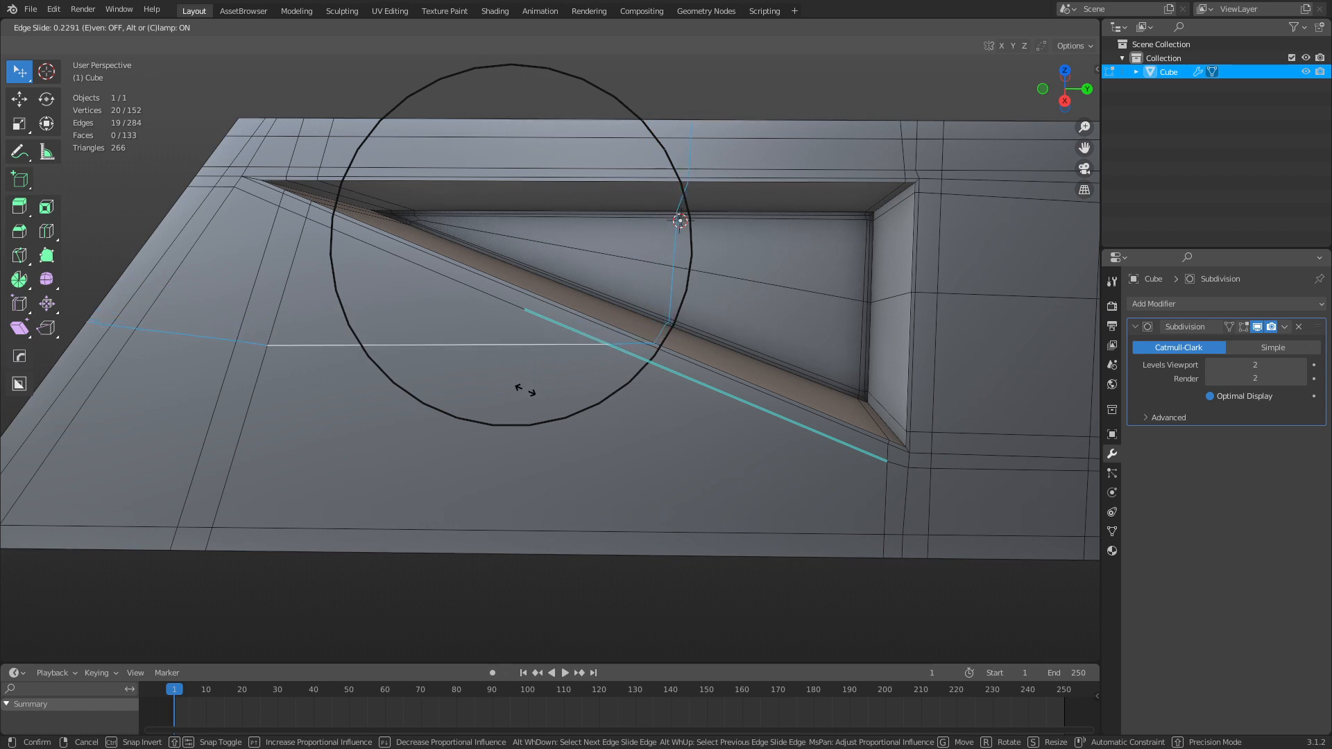
left_click(534, 396)
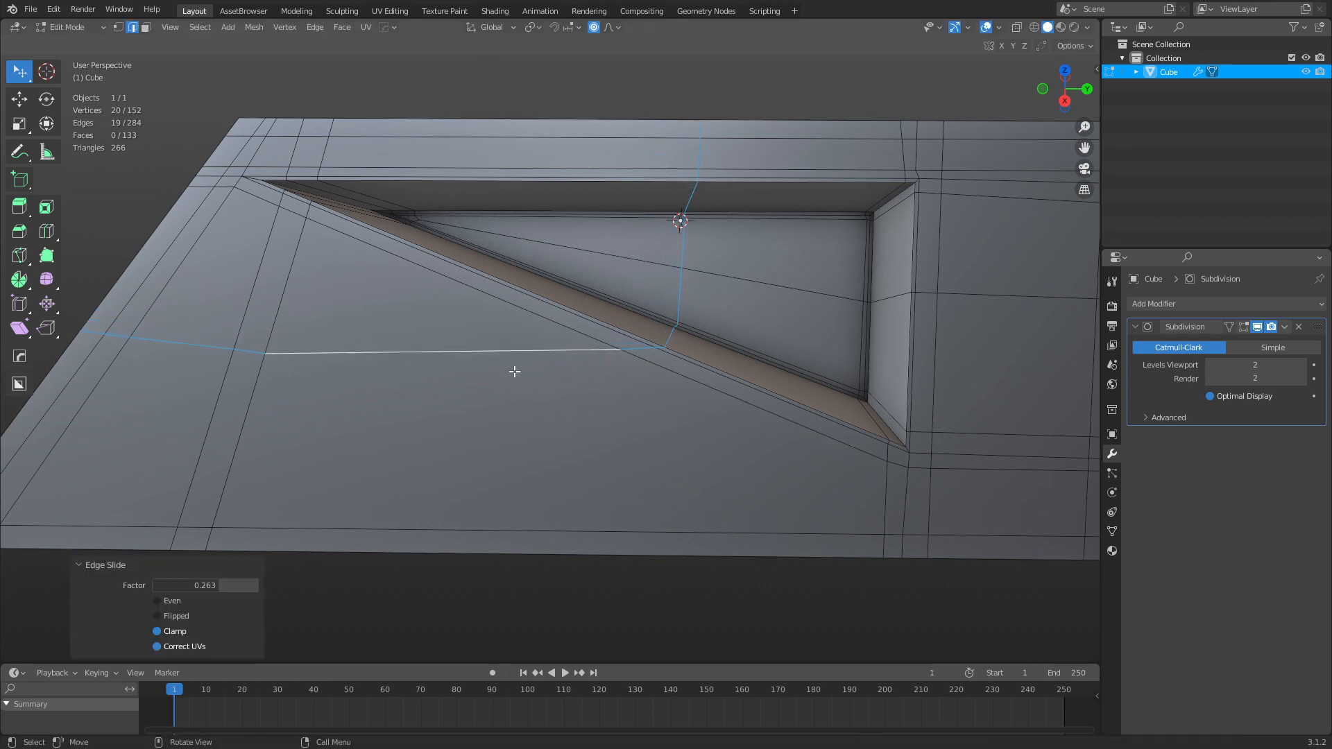
Knife-cut through the mesh below the first cut, from the slanted end to the recess's diagonal rim and on to the upper edge.
key("3")
left_click(375, 305)
left_click(560, 397)
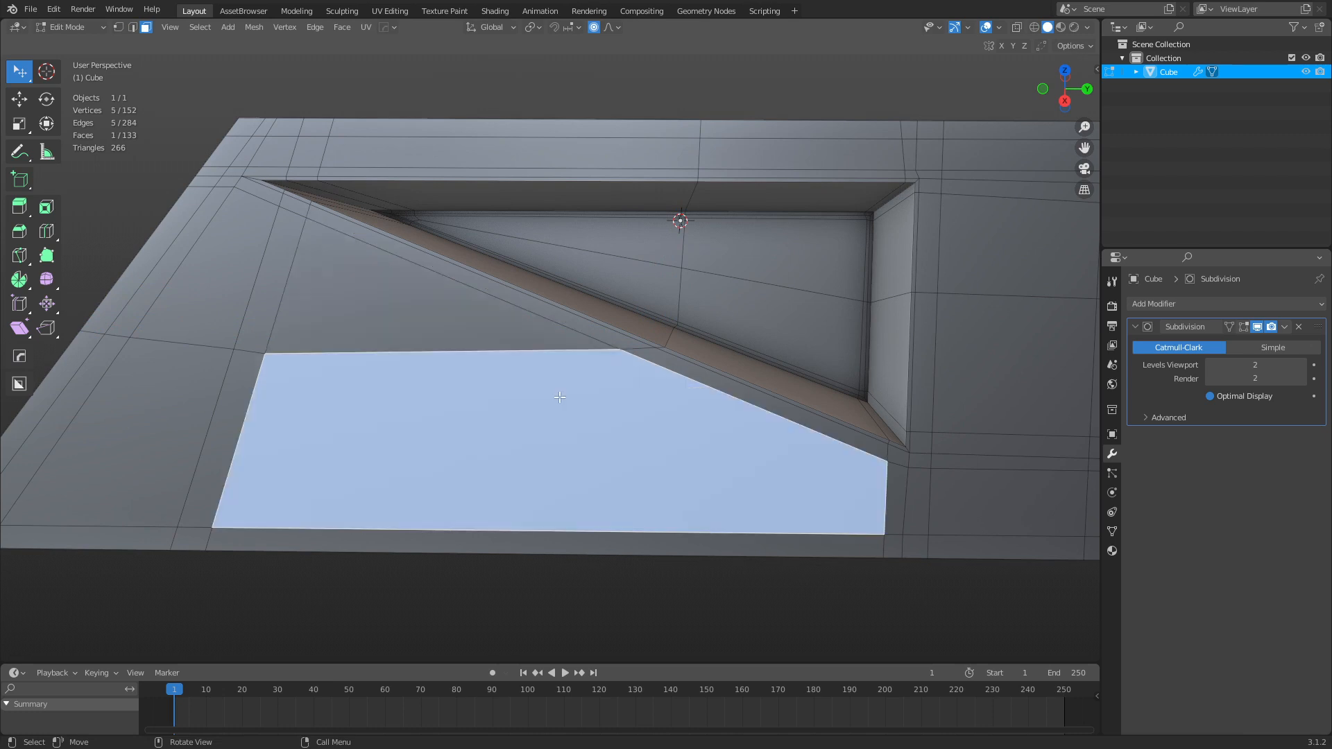
scroll(560, 398, "down", 2)
middle_click_drag(557, 398, 548, 371, "shift")
scroll(548, 371, "up", 1)
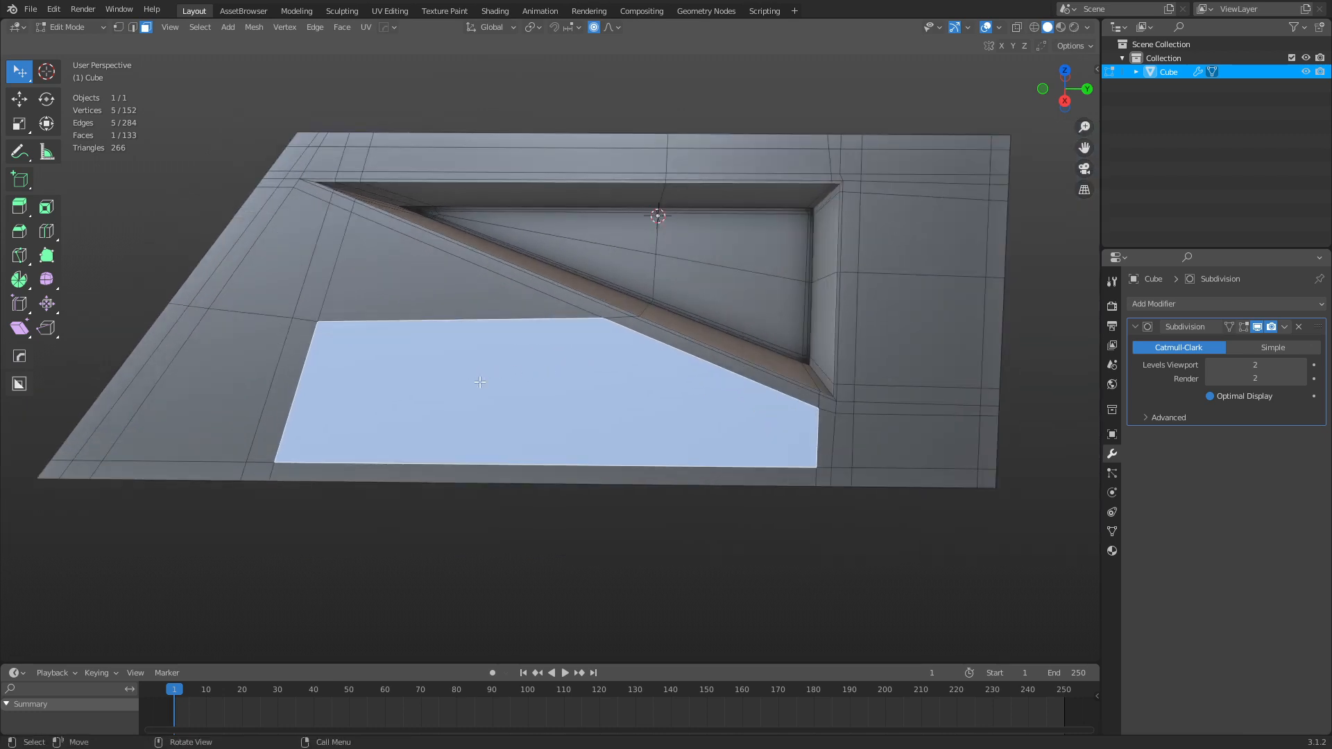
key("k")
left_click(113, 378)
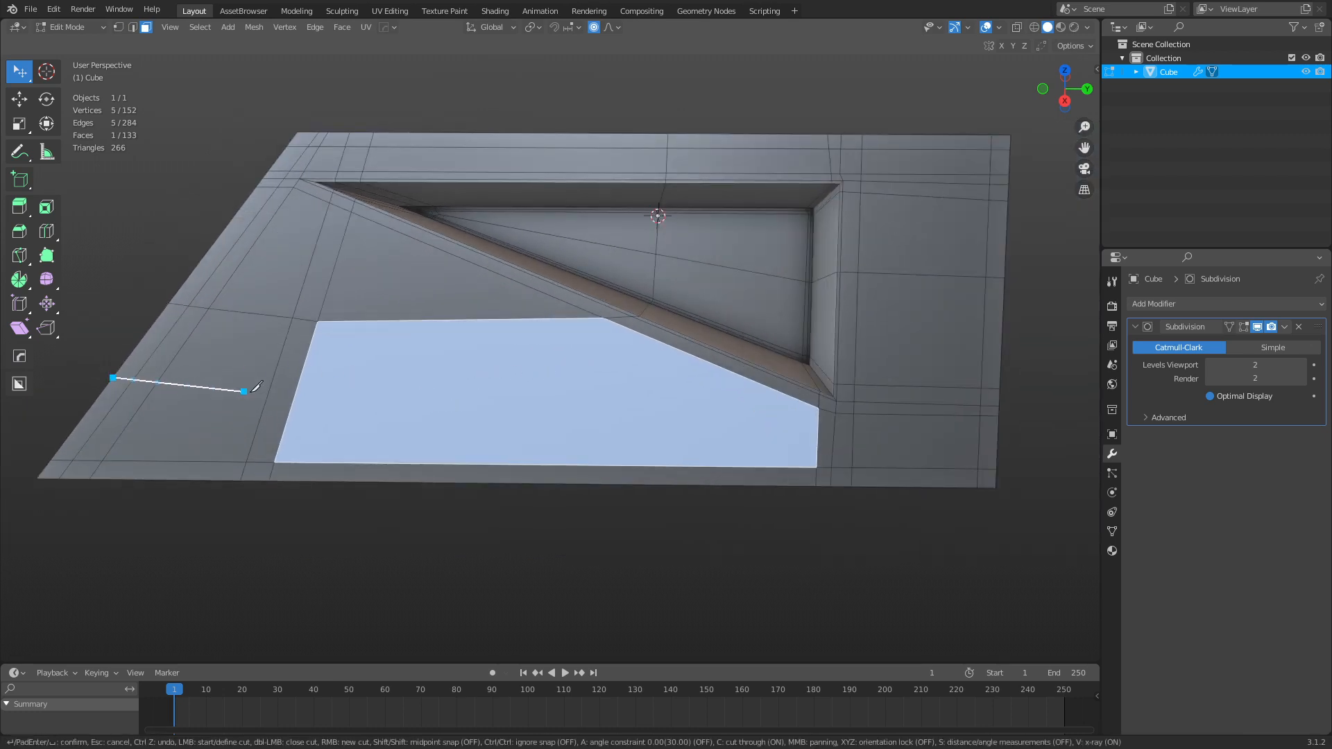
left_click(297, 392)
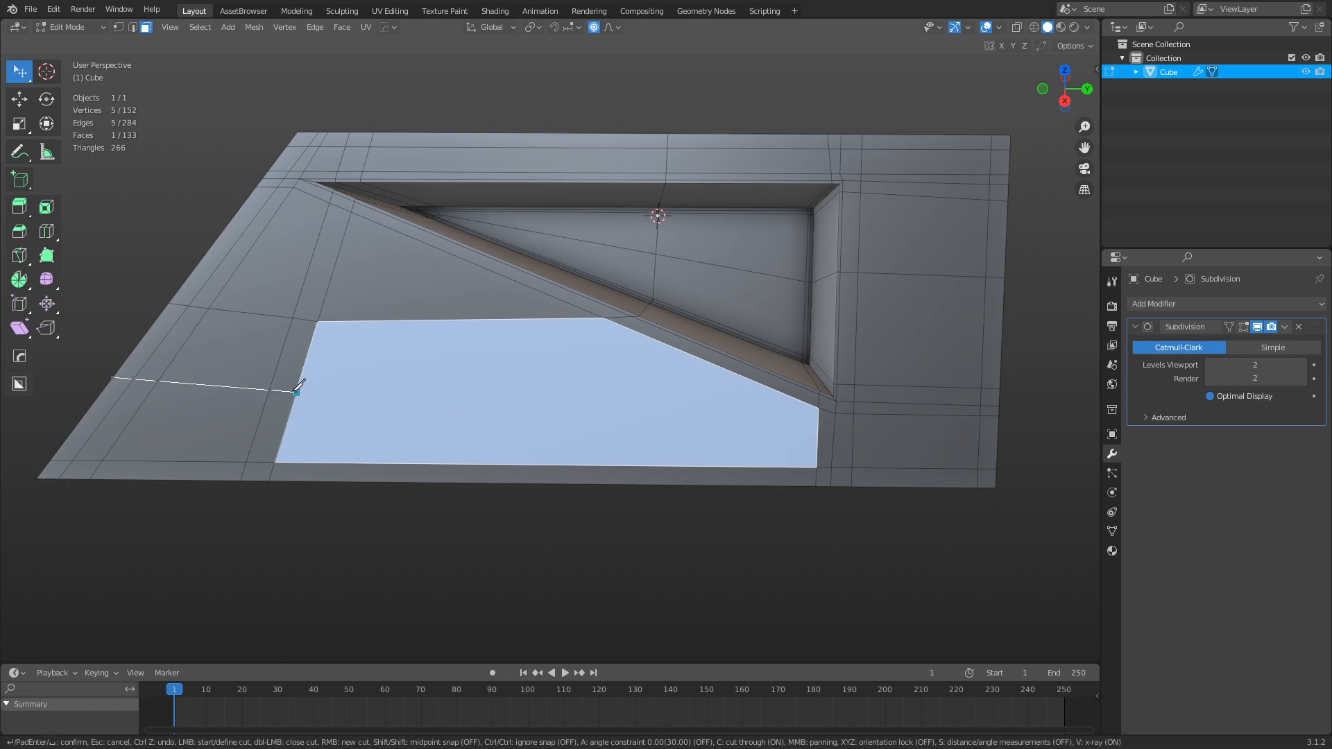
left_click(725, 368)
left_click(747, 134)
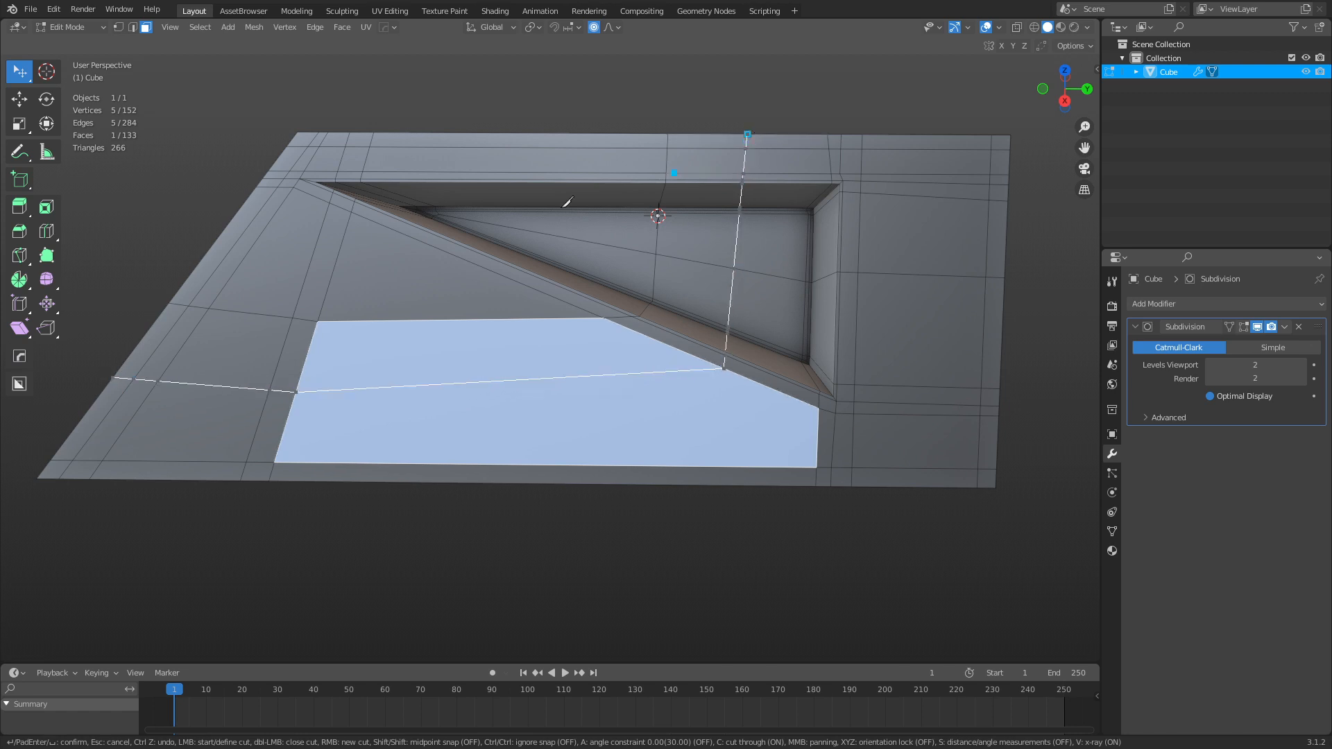
Add another through cut nearer the narrow tip, from the slanted end over the diagonal rim and recess floor to the upper edge.
left_click(215, 242)
left_click(483, 266)
left_click(532, 207)
left_click(540, 115)
key("Return")
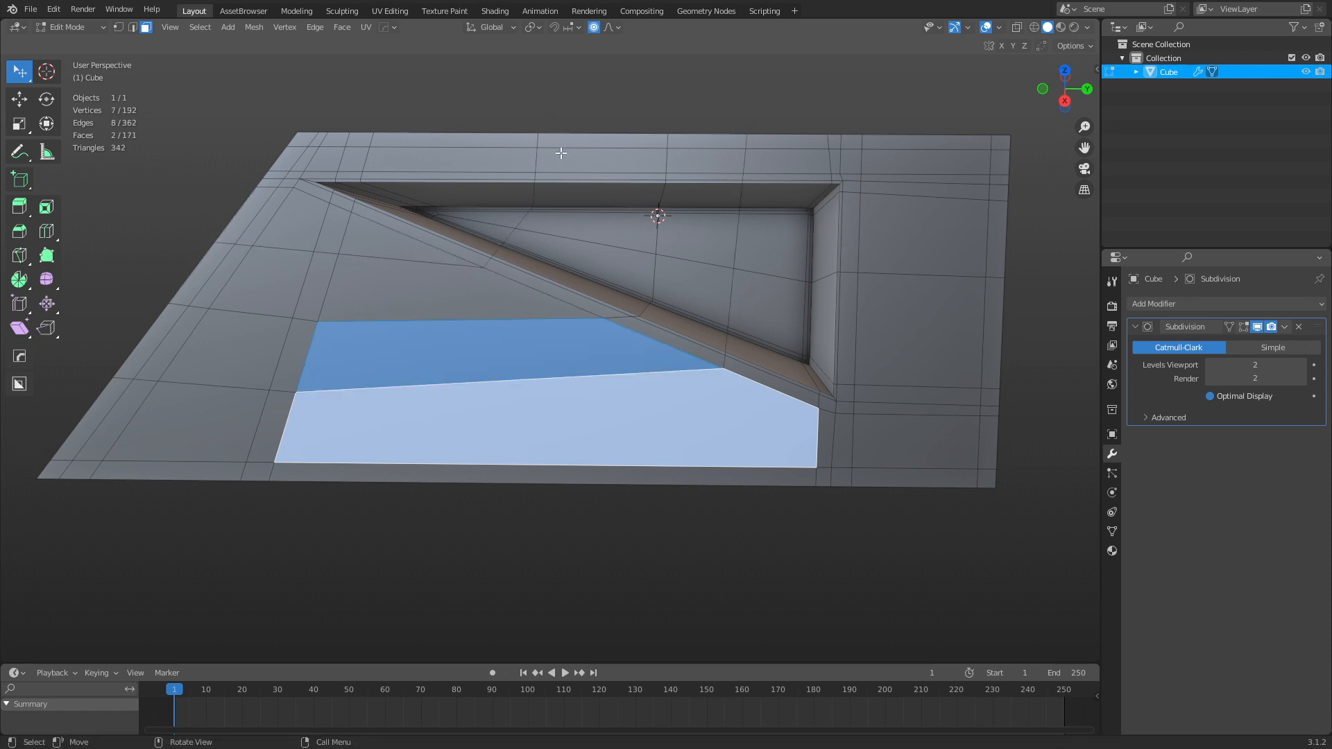
Knife-cut from the lowest cut's corner beside the recess's diagonal rim down to the panel's lower edge.
middle_click_drag(638, 317, 596, 305)
left_click(492, 545)
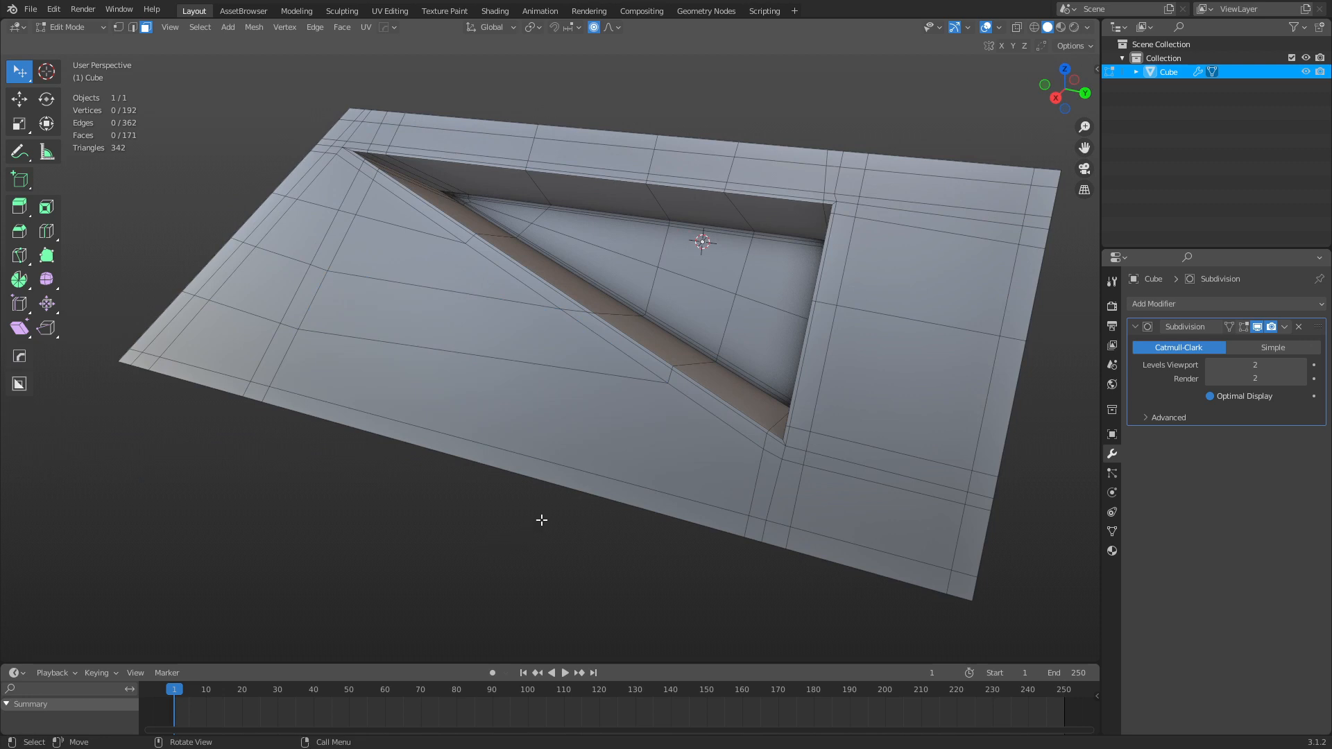
scroll(541, 520, "up", 1)
middle_click_drag(588, 528, 637, 451)
key("k")
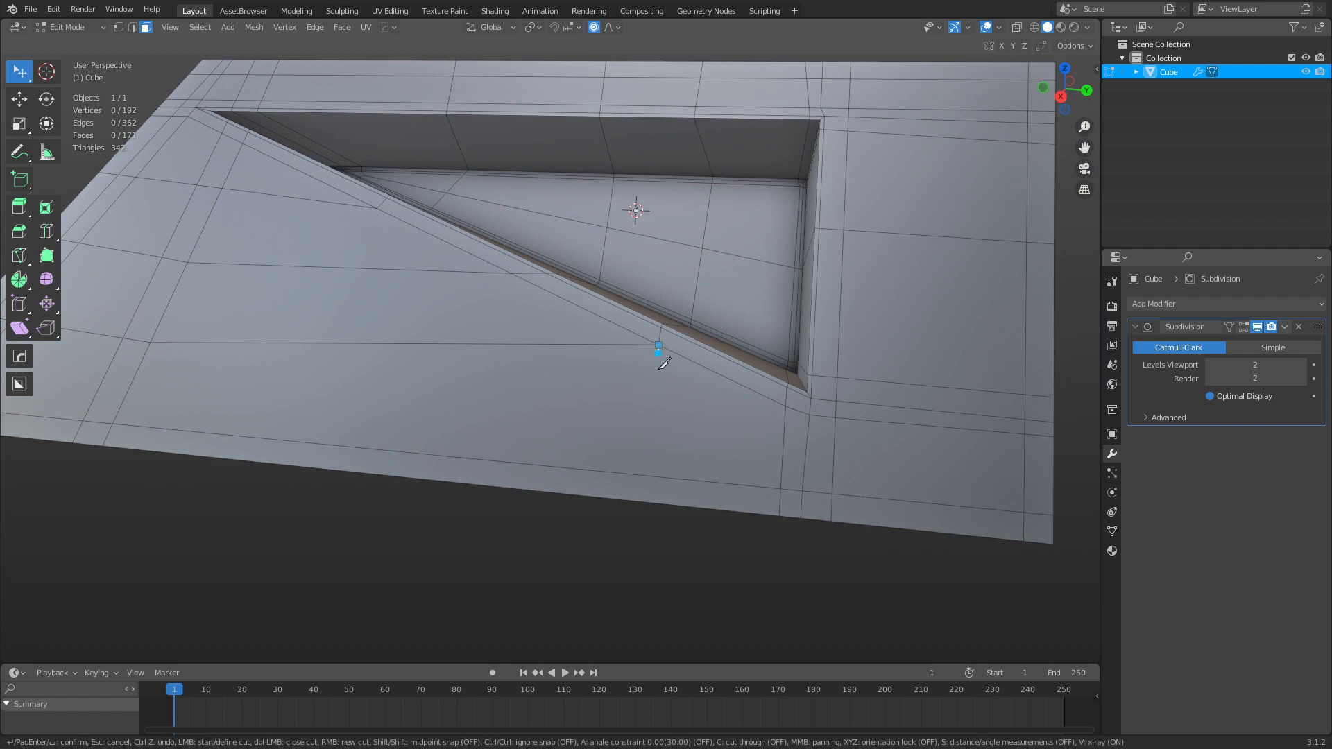
left_click(658, 346)
left_click(634, 501)
key("Return")
Turn off proportional editing, try sliding the uppermost cut's four edges near the slanted end onto the cut below with factor -1, and undo it.
middle_click_drag(497, 437, 524, 437)
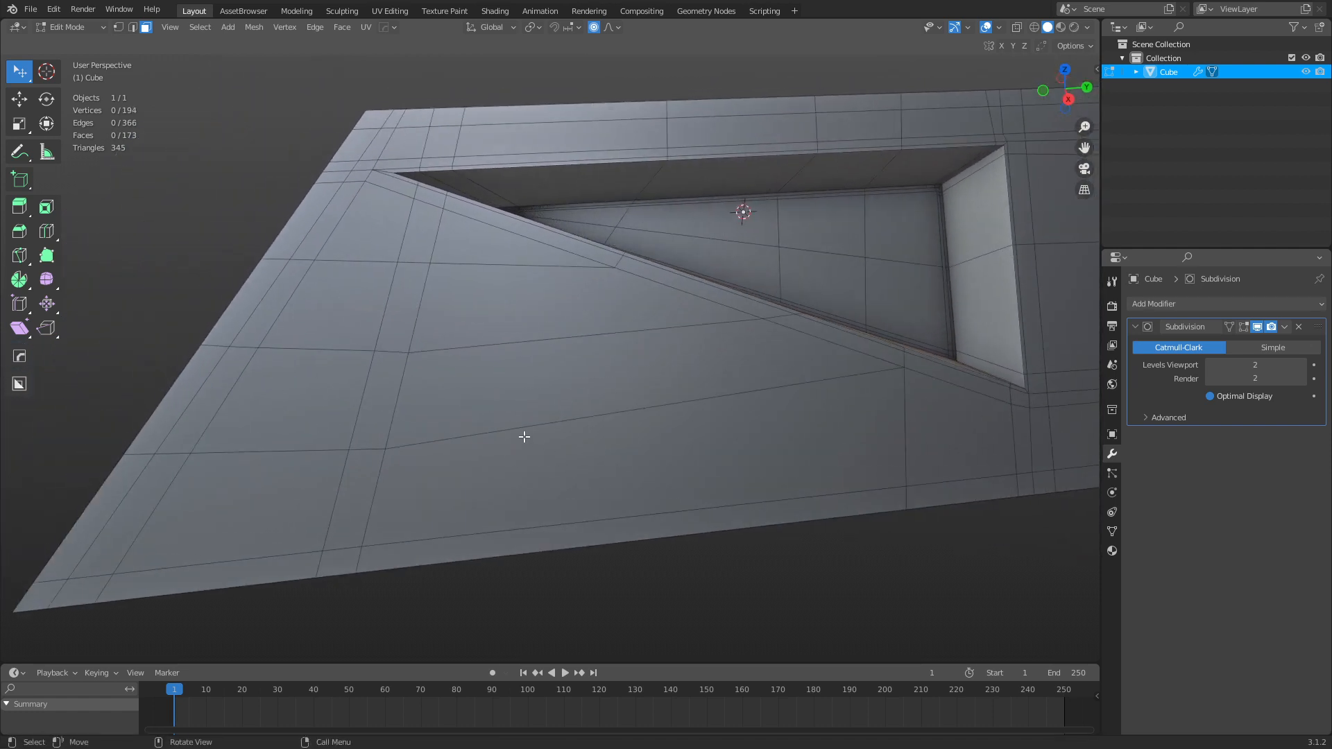
key("2")
middle_click_drag(443, 363, 476, 387)
left_click(461, 320)
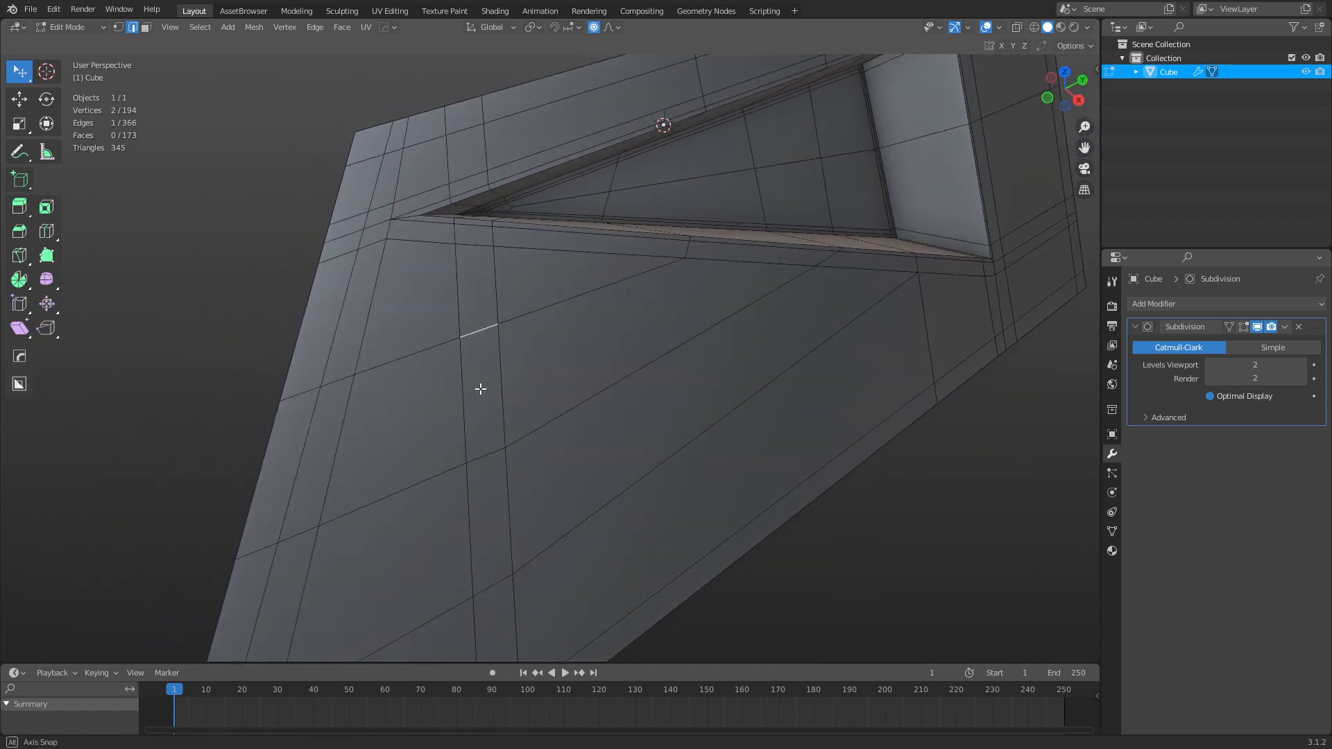
left_click(312, 397, "ctrl")
key("c")
key("Escape")
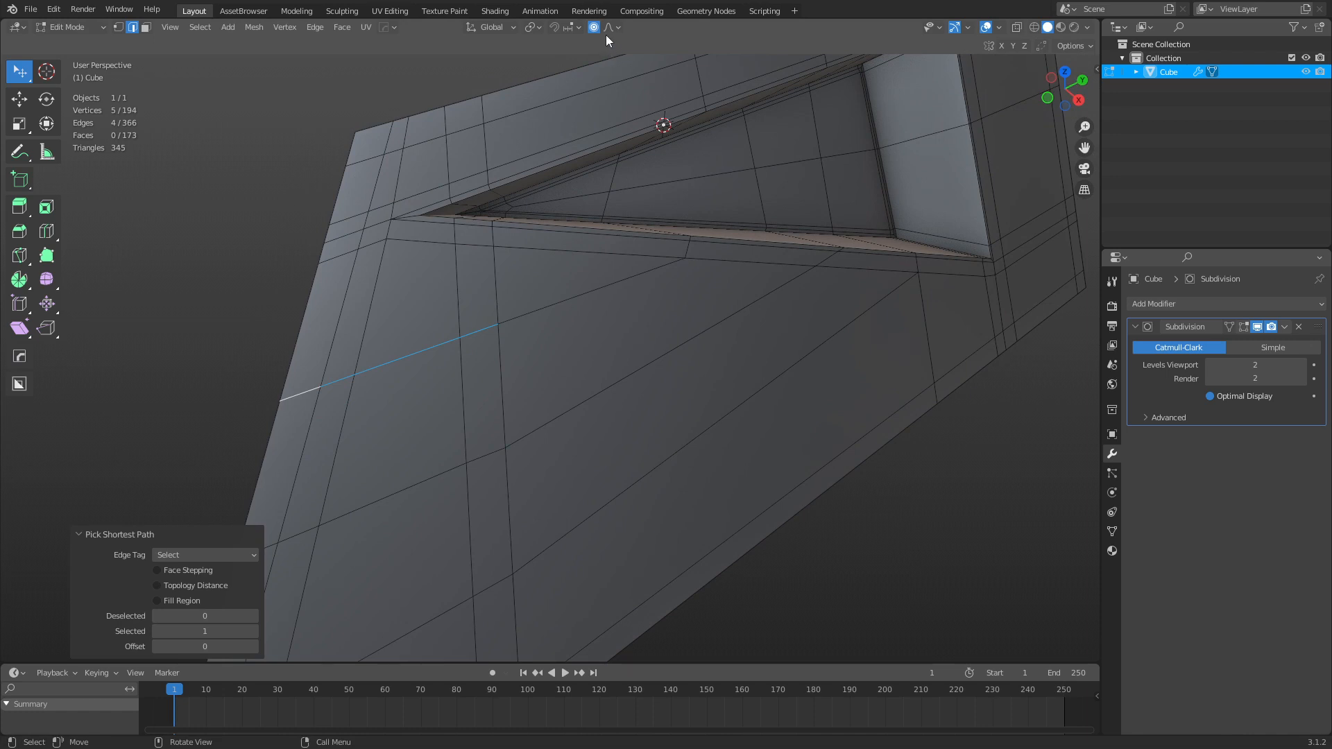
key("g")
key("g")
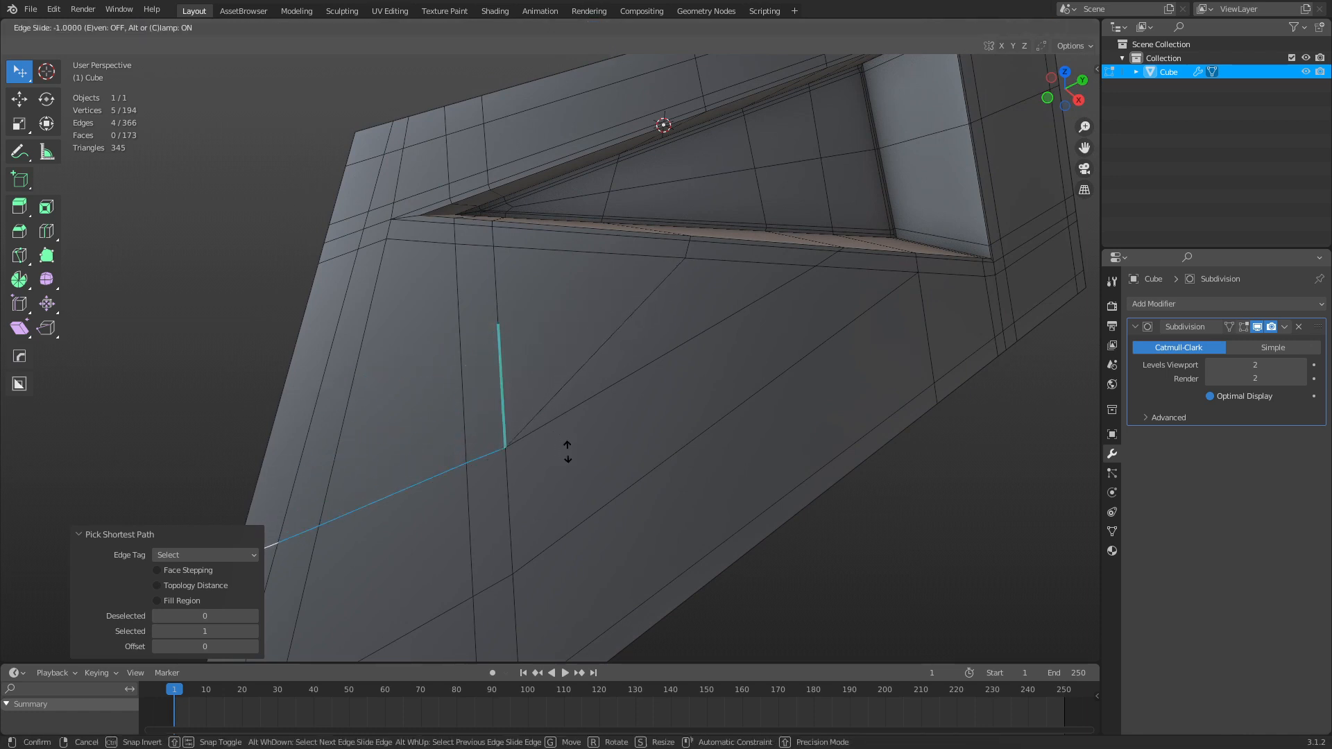
left_click(567, 451)
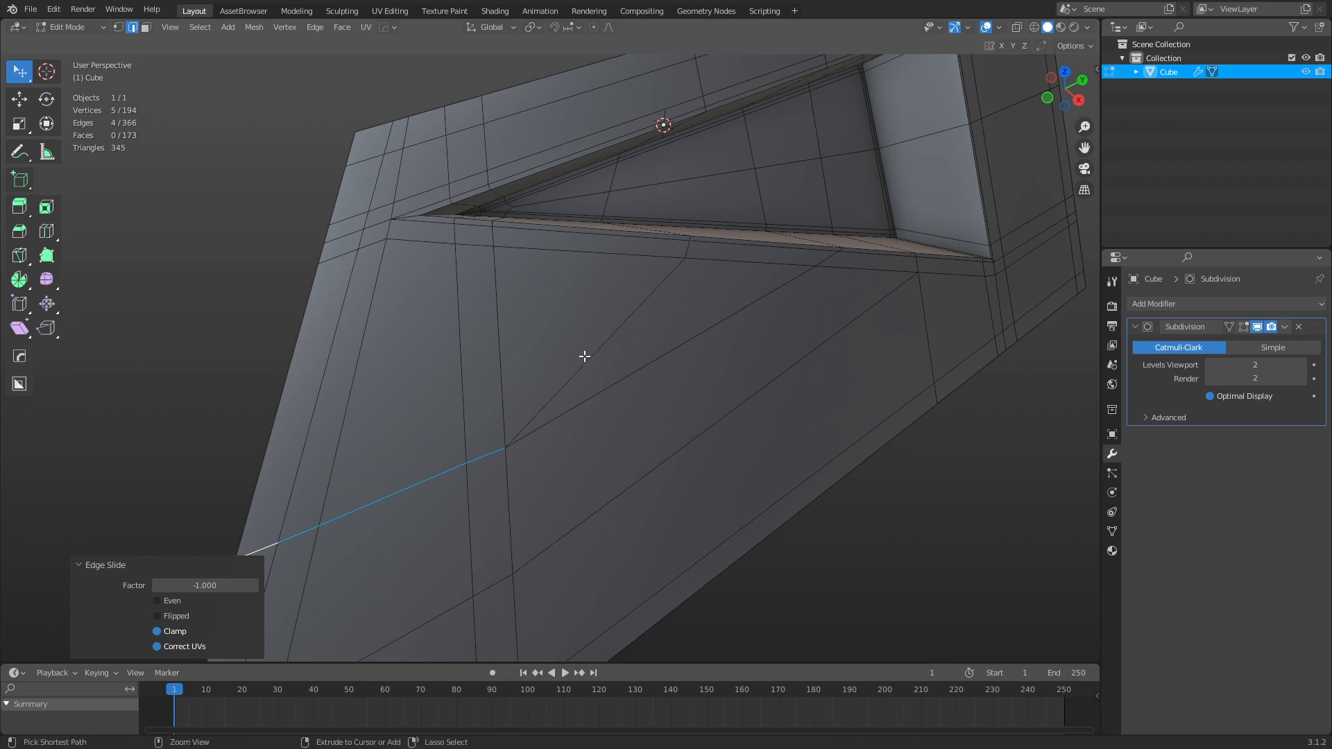
key("ctrl+z")
Try sliding the same four edges up to the support loop beside the recess rim with factor 1.
key("g")
key("g")
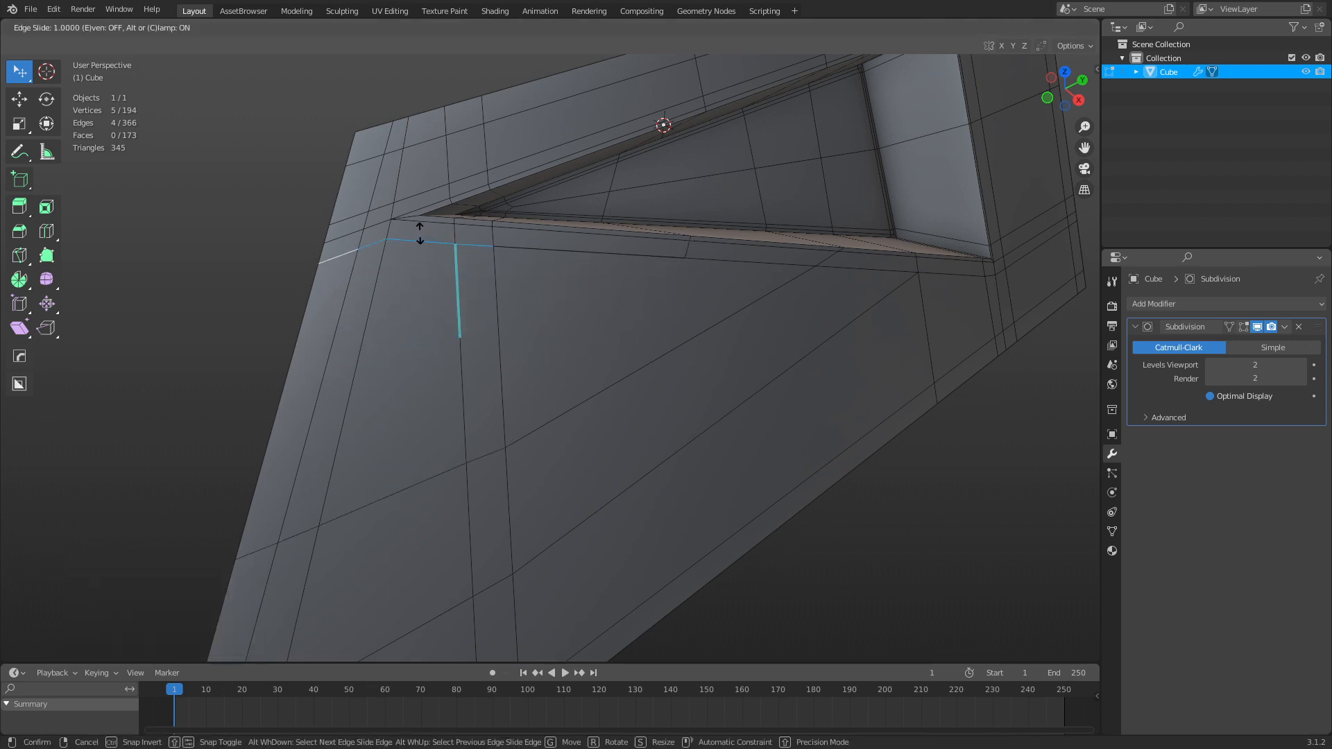
left_click(420, 233)
Knife-cut from the inner end of the uppermost cut diagonally to below the recess's lower corner, continuing across to the wide end's edge.
middle_click_drag(585, 349, 583, 309)
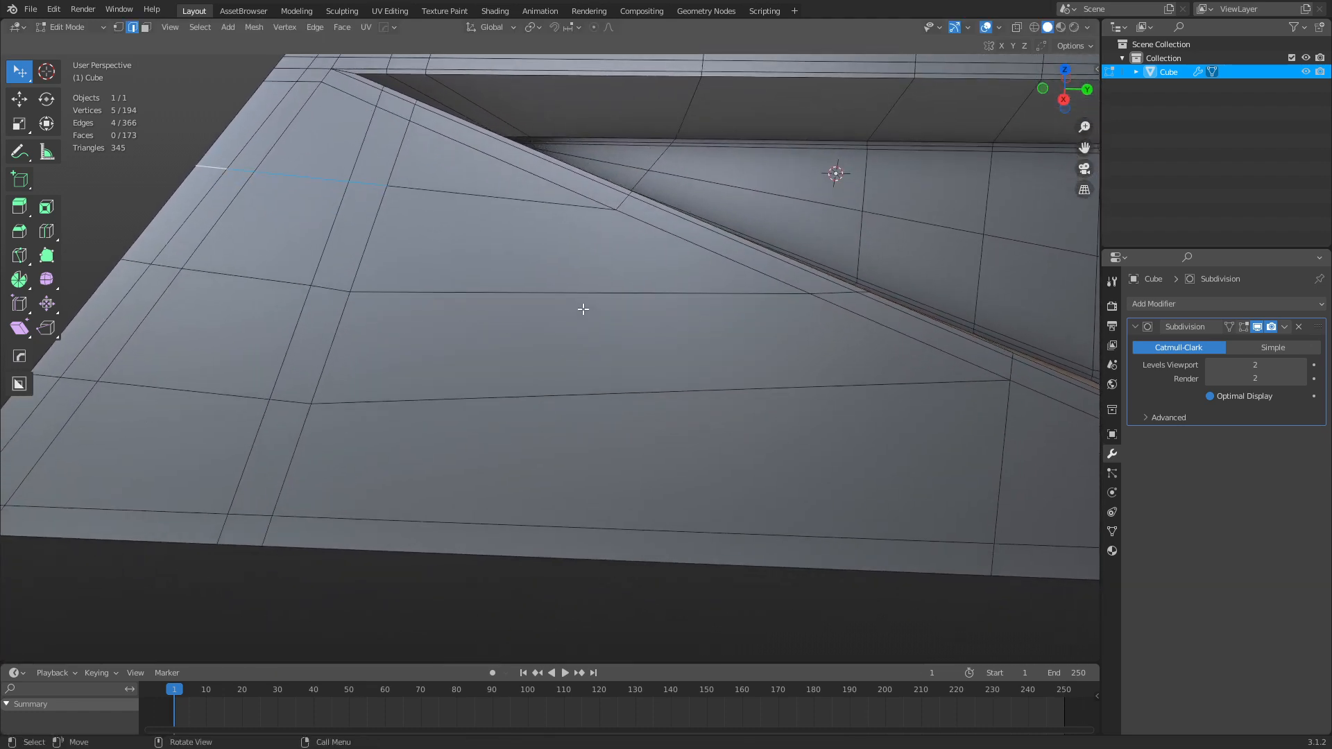
key("k")
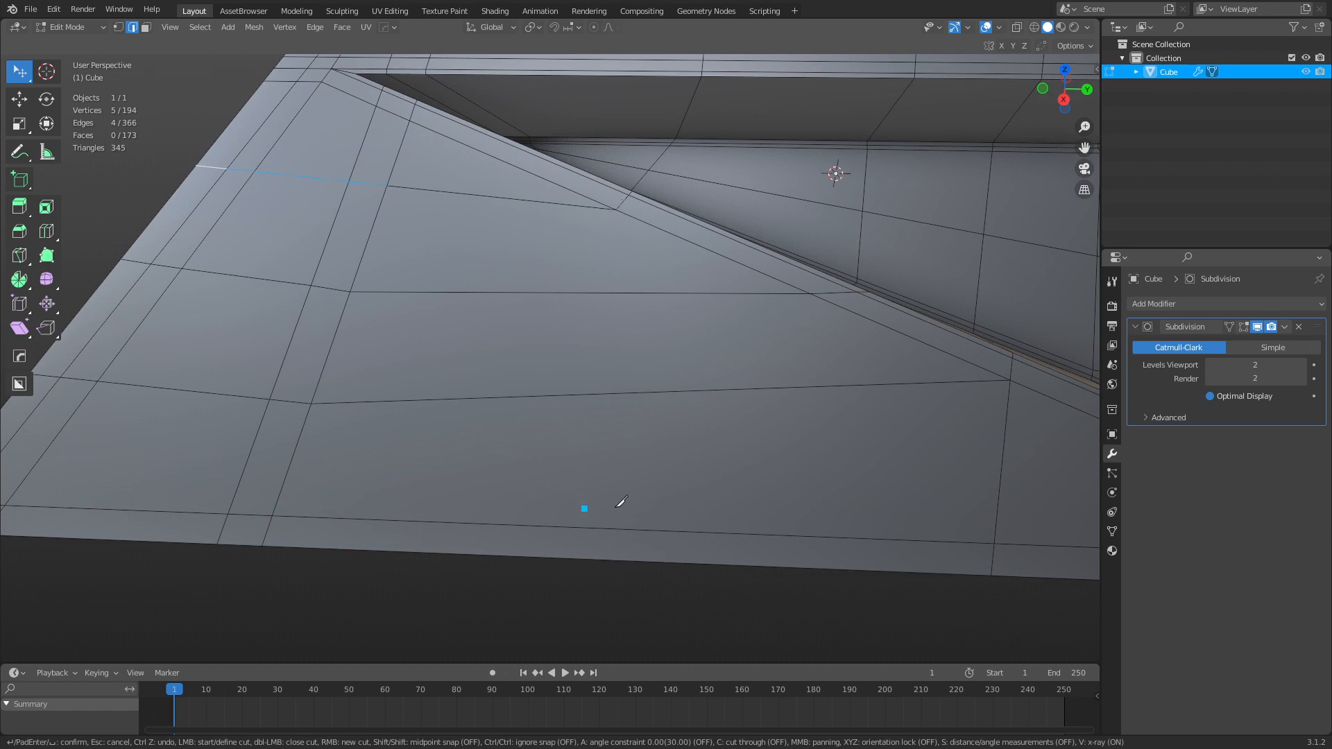
middle_click_drag(525, 302, 419, 243, "shift")
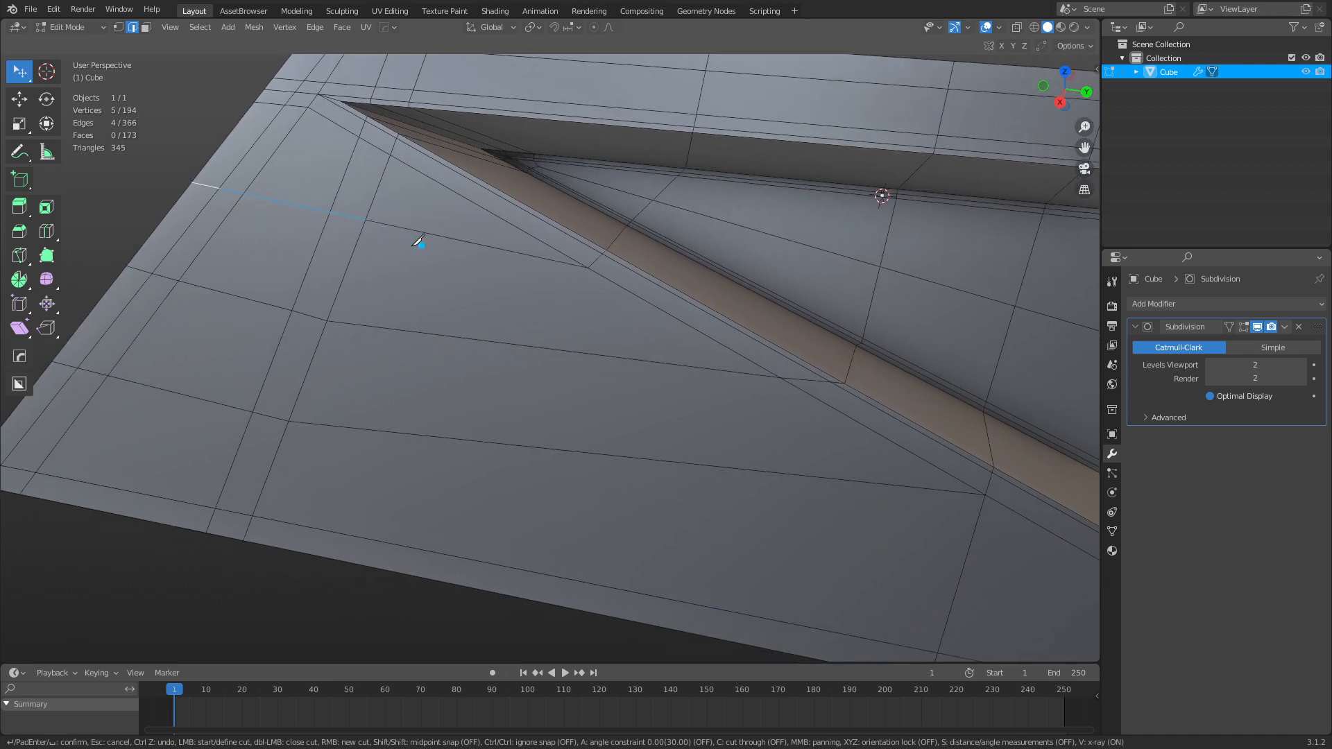
left_click(368, 221)
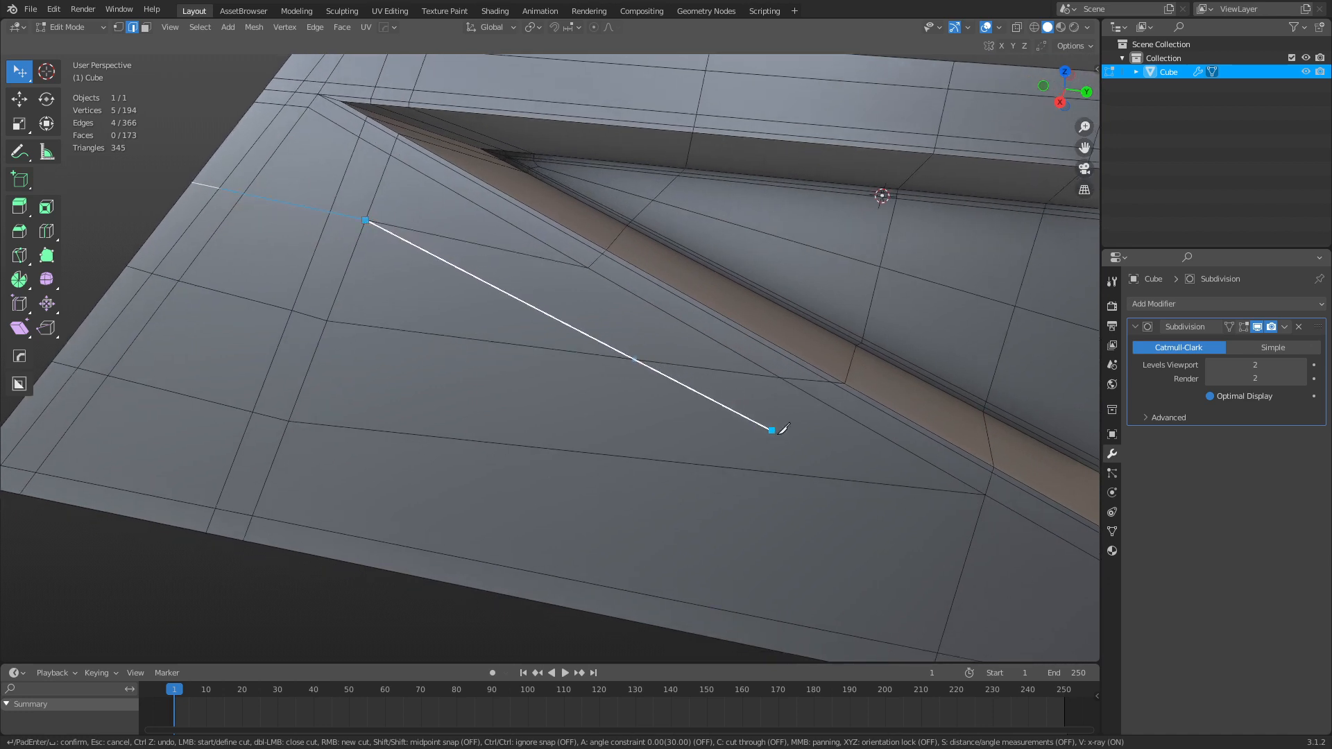
scroll(896, 511, "down", 1)
middle_click_drag(892, 512, 722, 389, "shift")
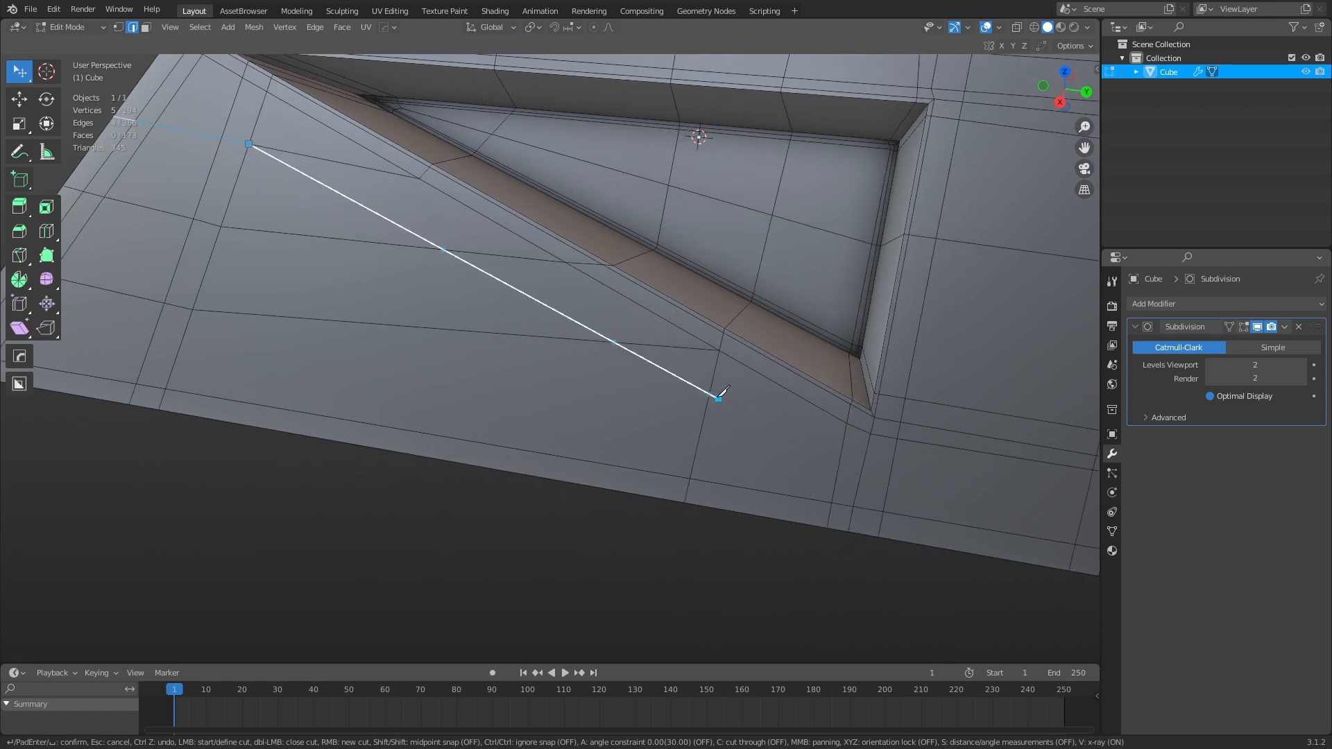
left_click(839, 466)
middle_click_drag(842, 452, 903, 453, "shift")
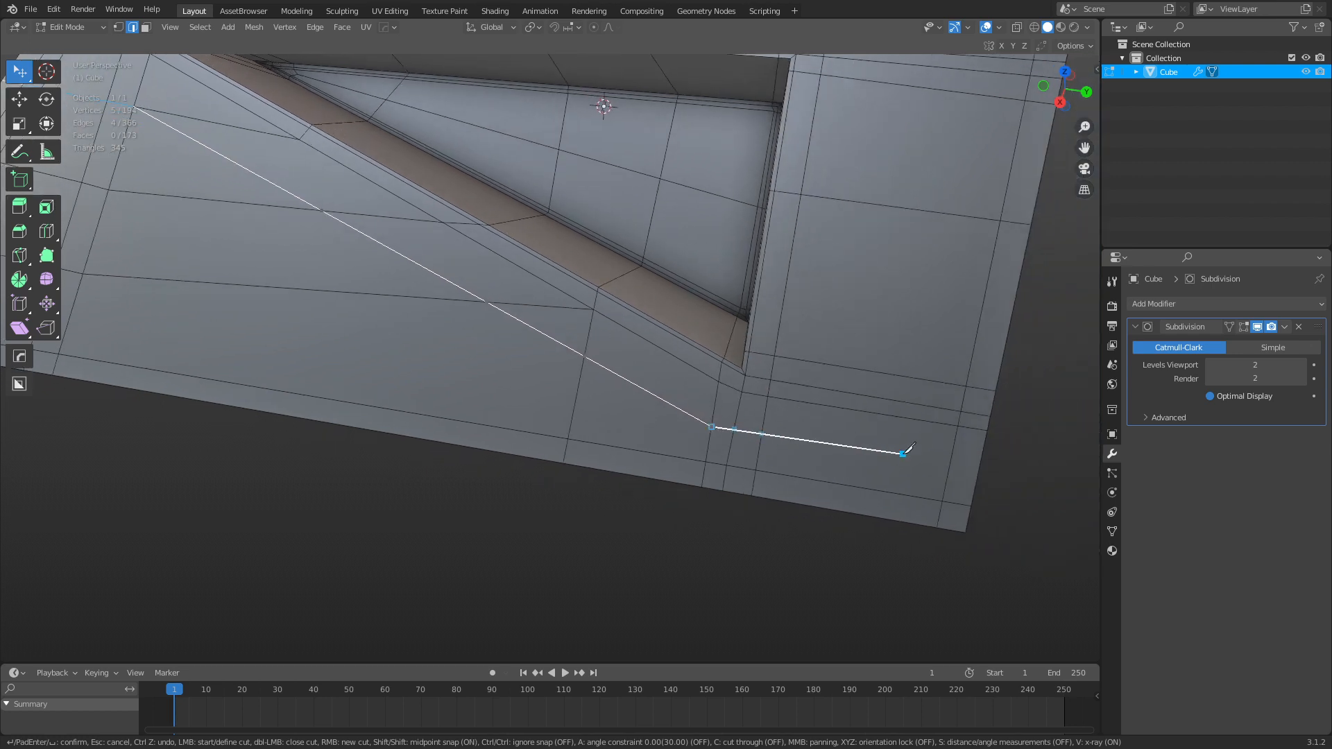
key("shift")
left_click(979, 468)
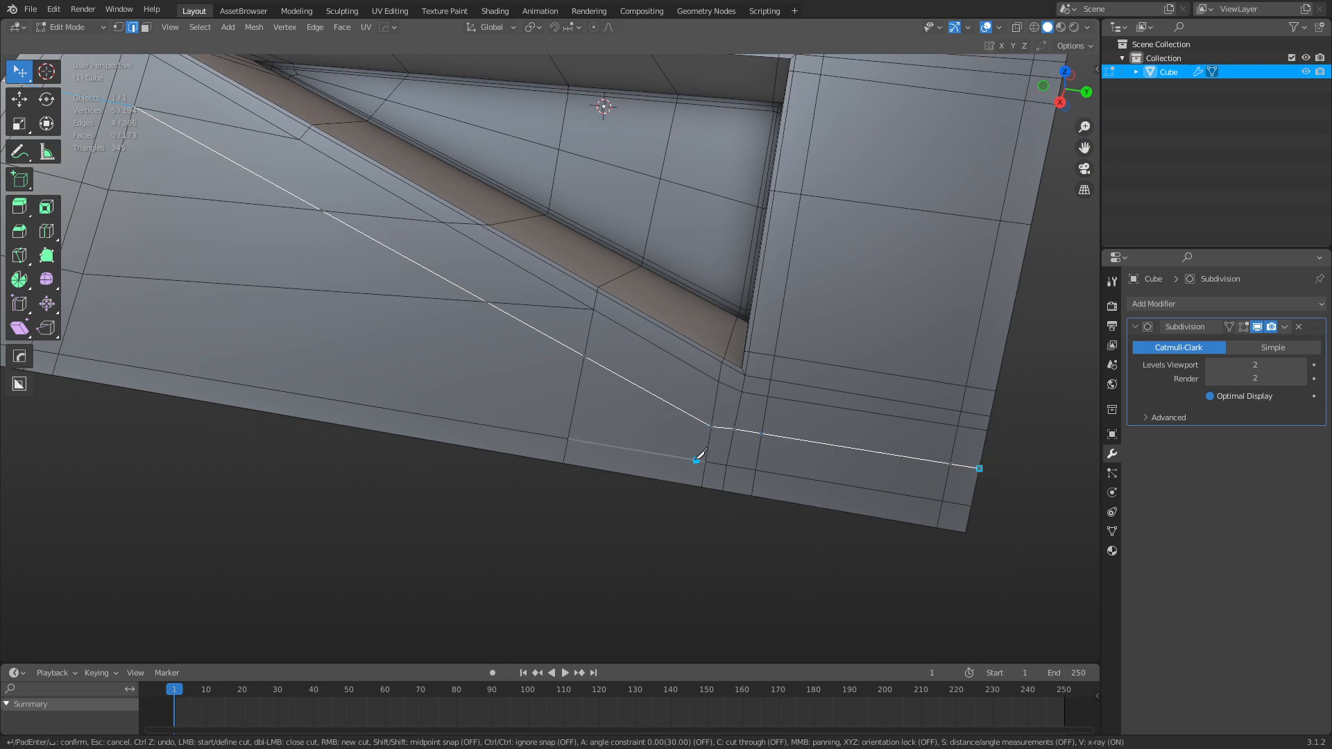
key("Return")
Knife two separate cuts from the outer support line of the recess's diagonal rim down to the panel's lower edge.
middle_click_drag(565, 396, 607, 397)
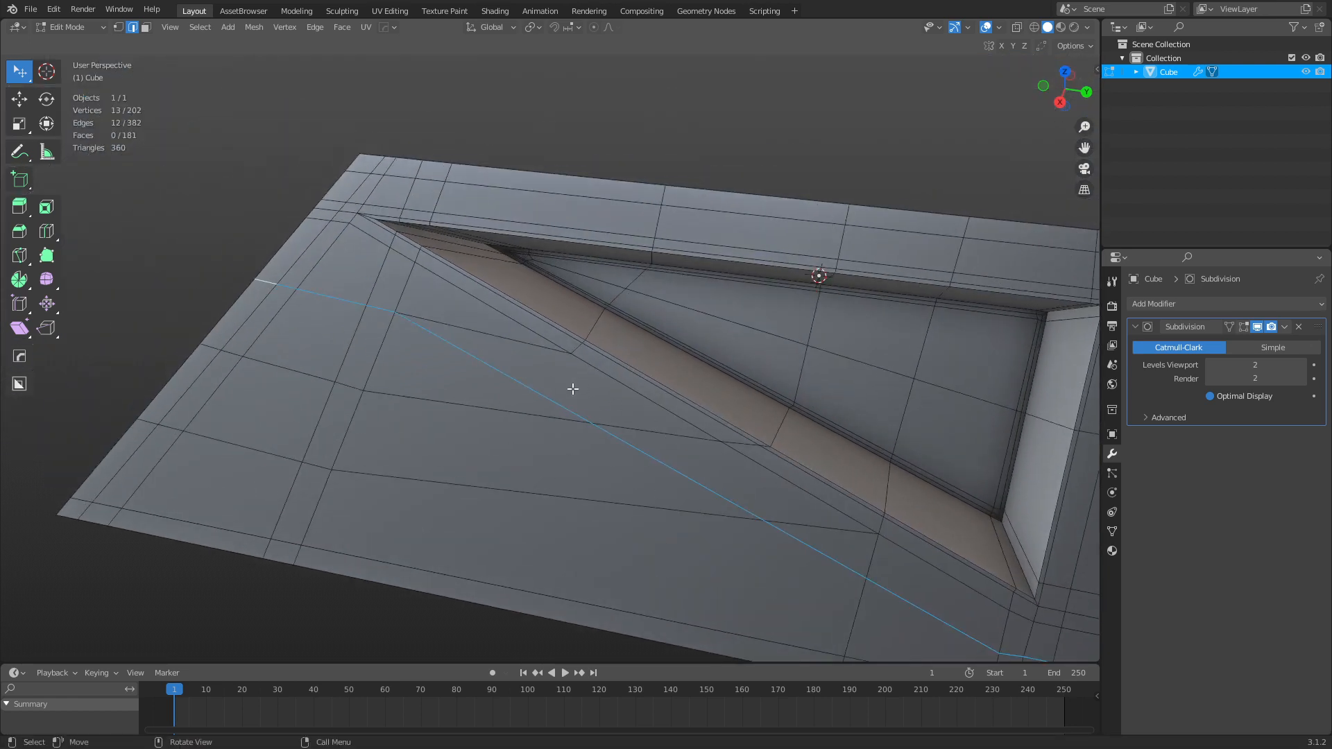
scroll(572, 390, "down", 5, "shift")
key("k")
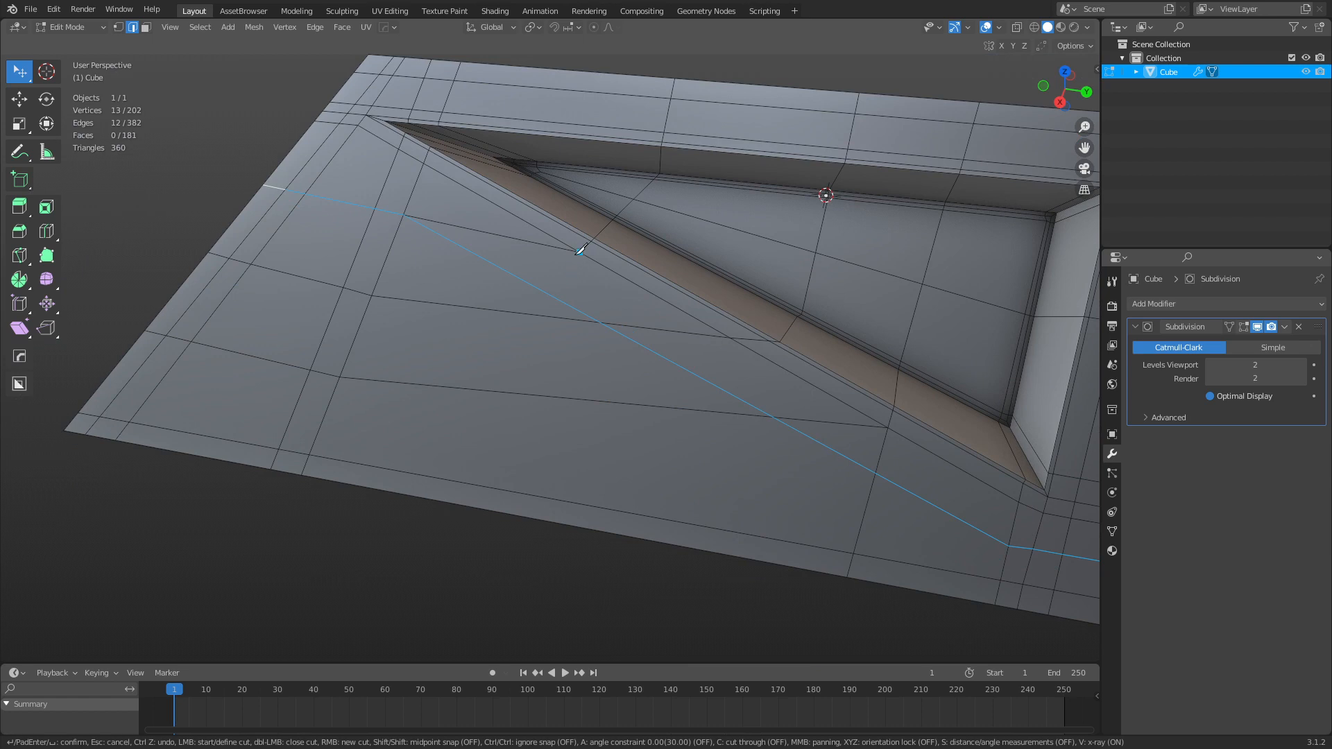
left_click(580, 251)
left_click(489, 510)
right_click(773, 342)
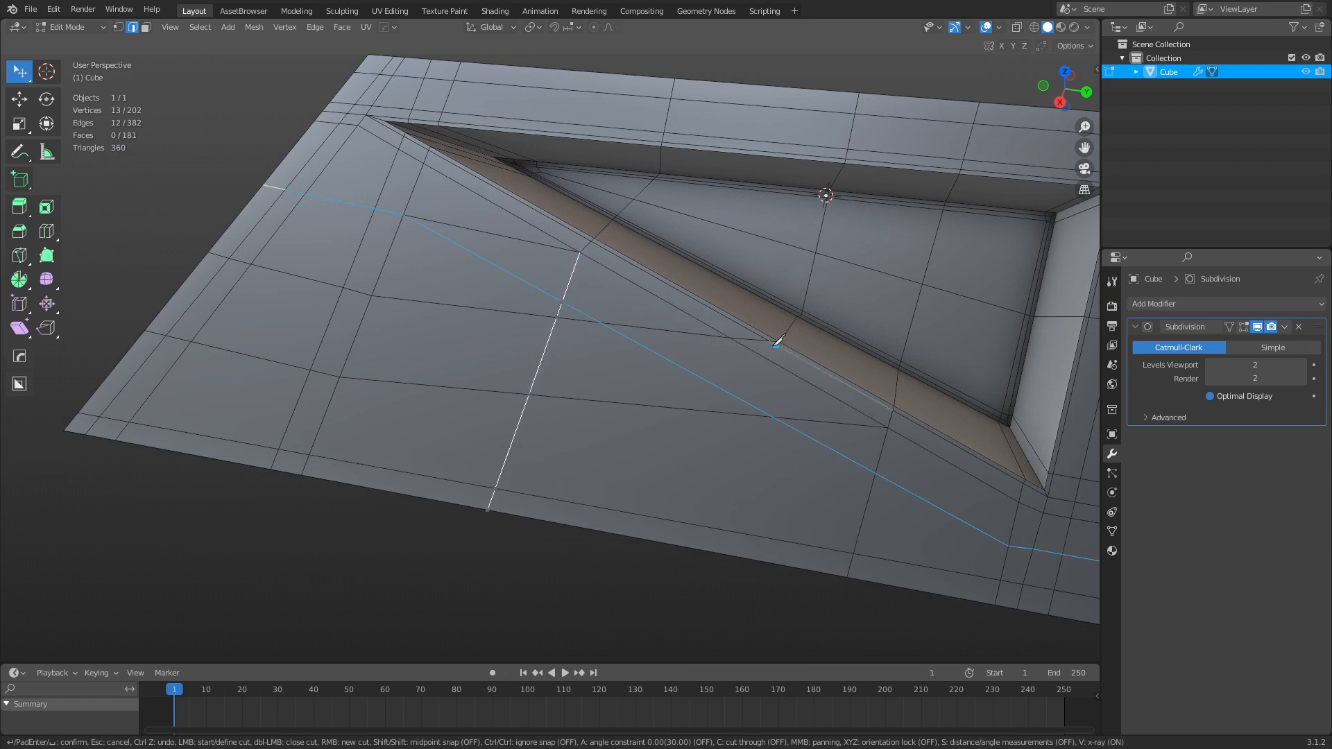
left_click(730, 338)
left_click(675, 544)
key("Return")
Merge the four stray vertices along the diagonal cut onto the nearest grid intersections with Smart Vert, using Merge mode and Last.
middle_click_drag(660, 420, 651, 399, "shift")
key("1")
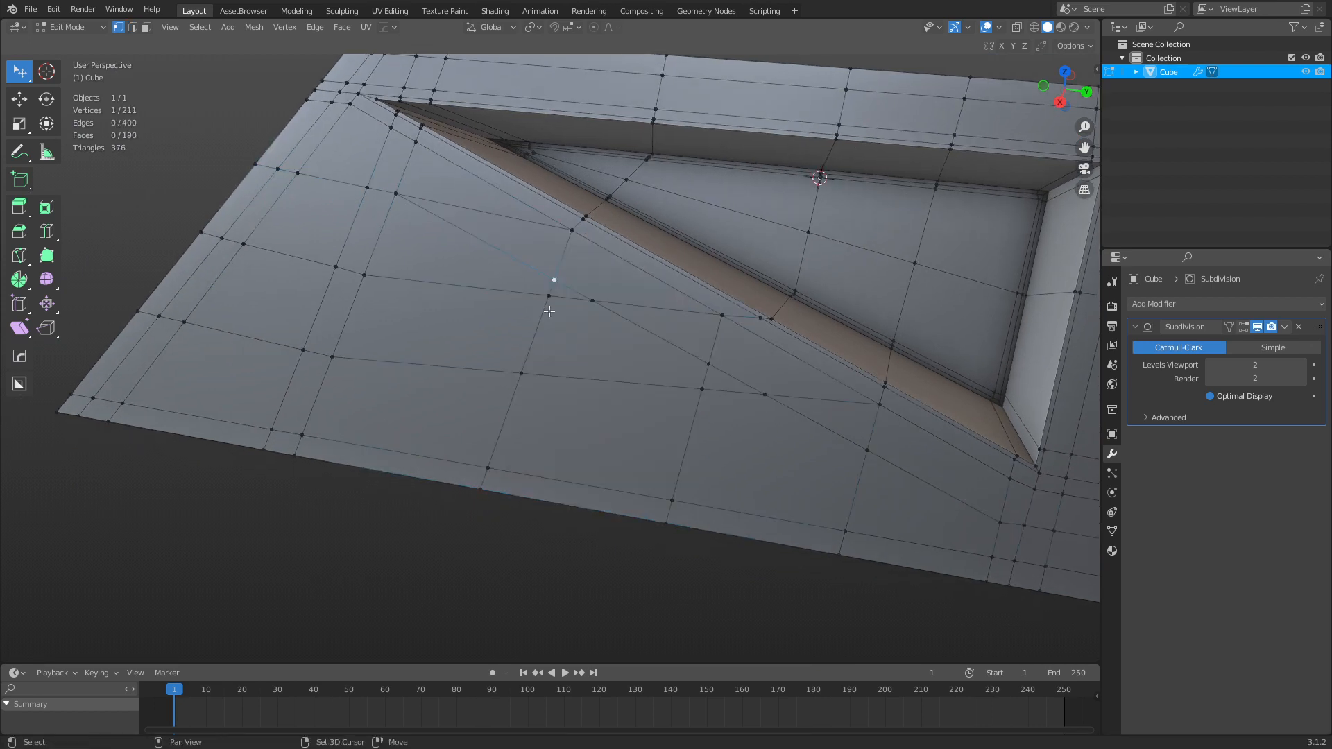
key("1")
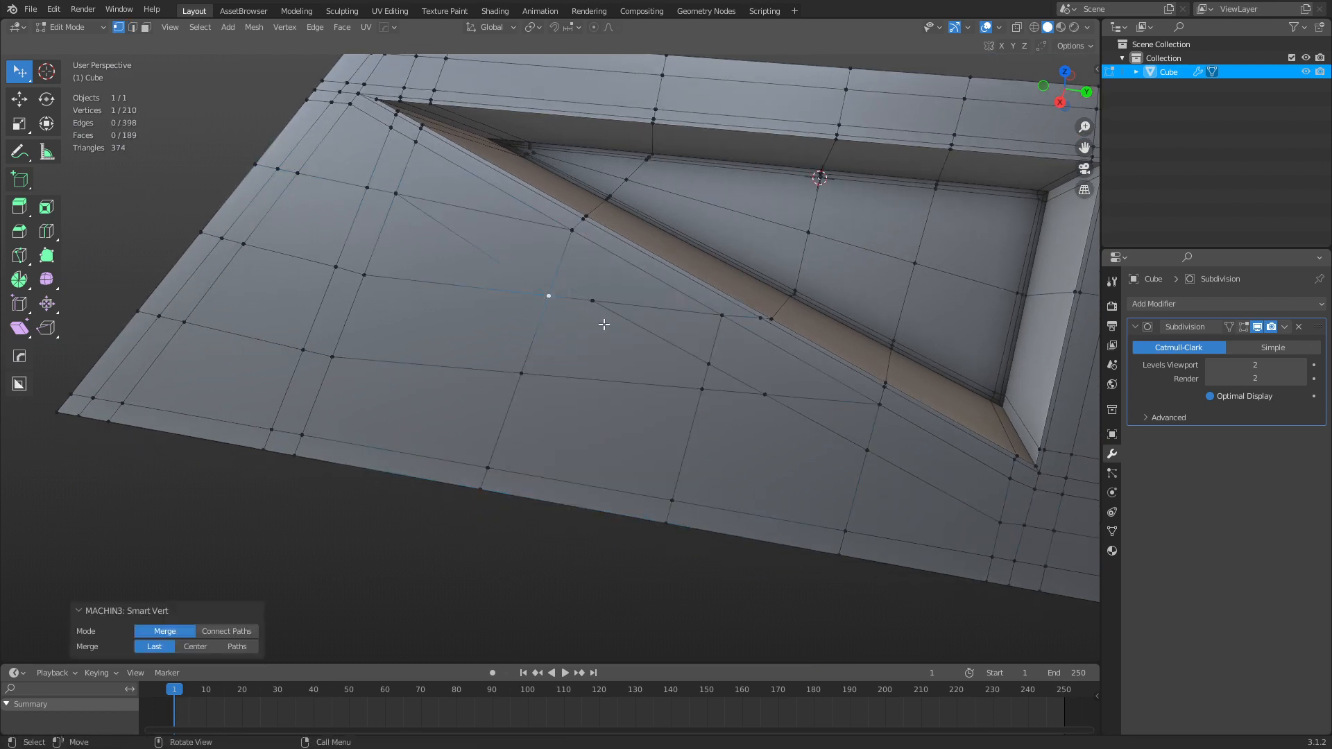
left_click(708, 363, "shift")
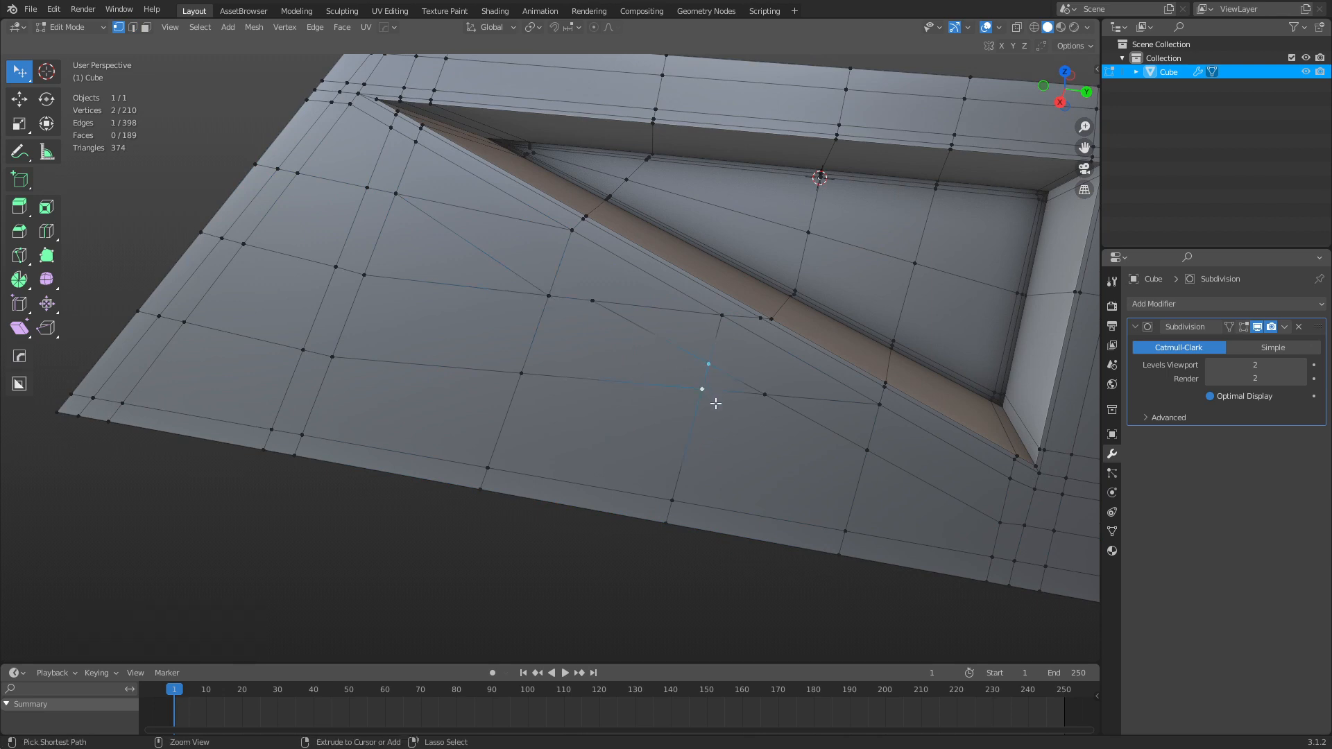
key("1")
left_click(769, 396)
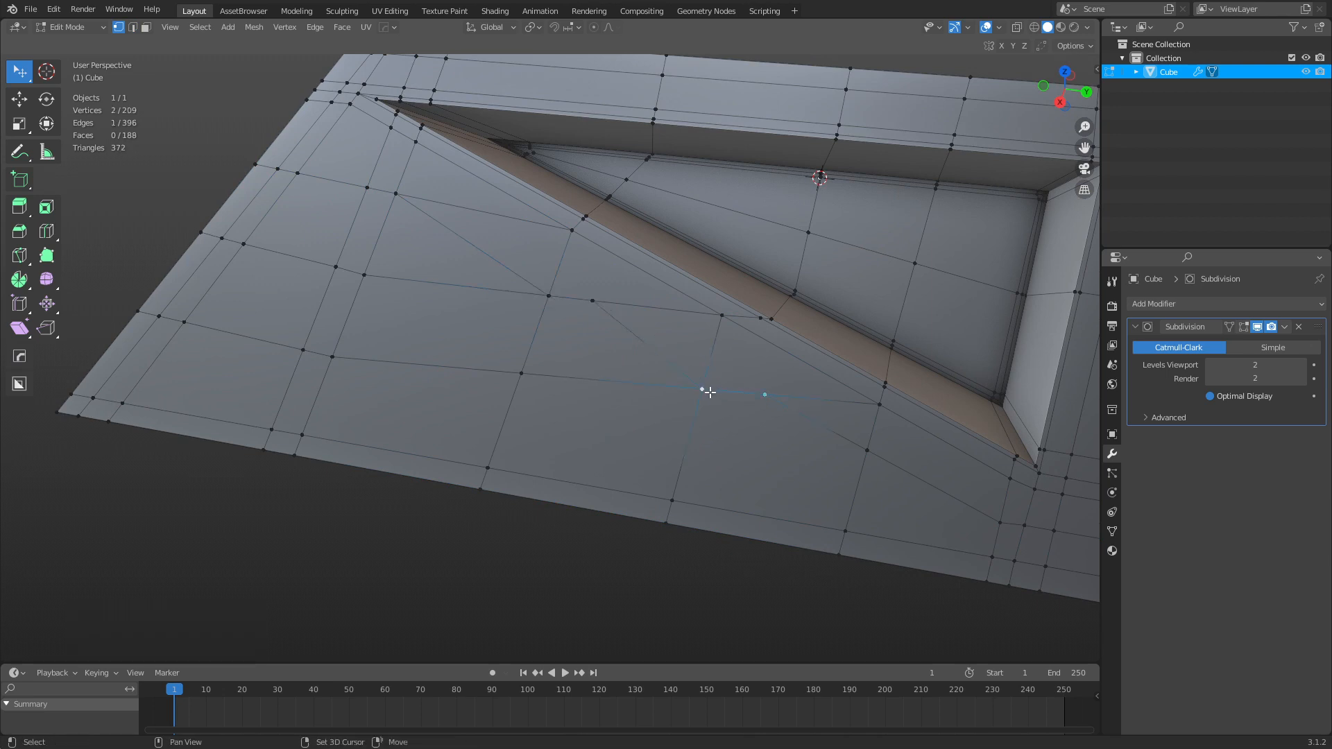
key("1")
left_click(592, 300)
left_click(549, 295, "ctrl")
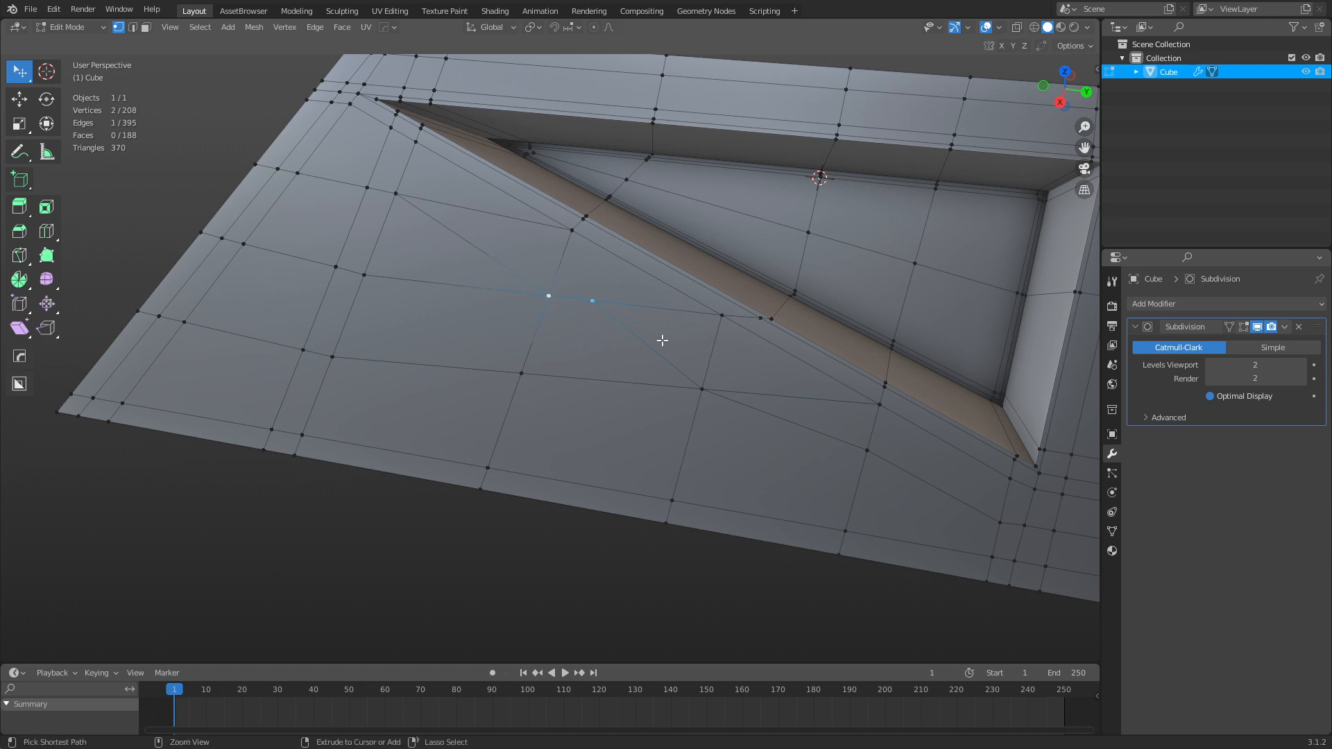
key("1")
Try dissolving the two diagonal edges nearest the slanted end and undo it.
key("2")
left_click(479, 251)
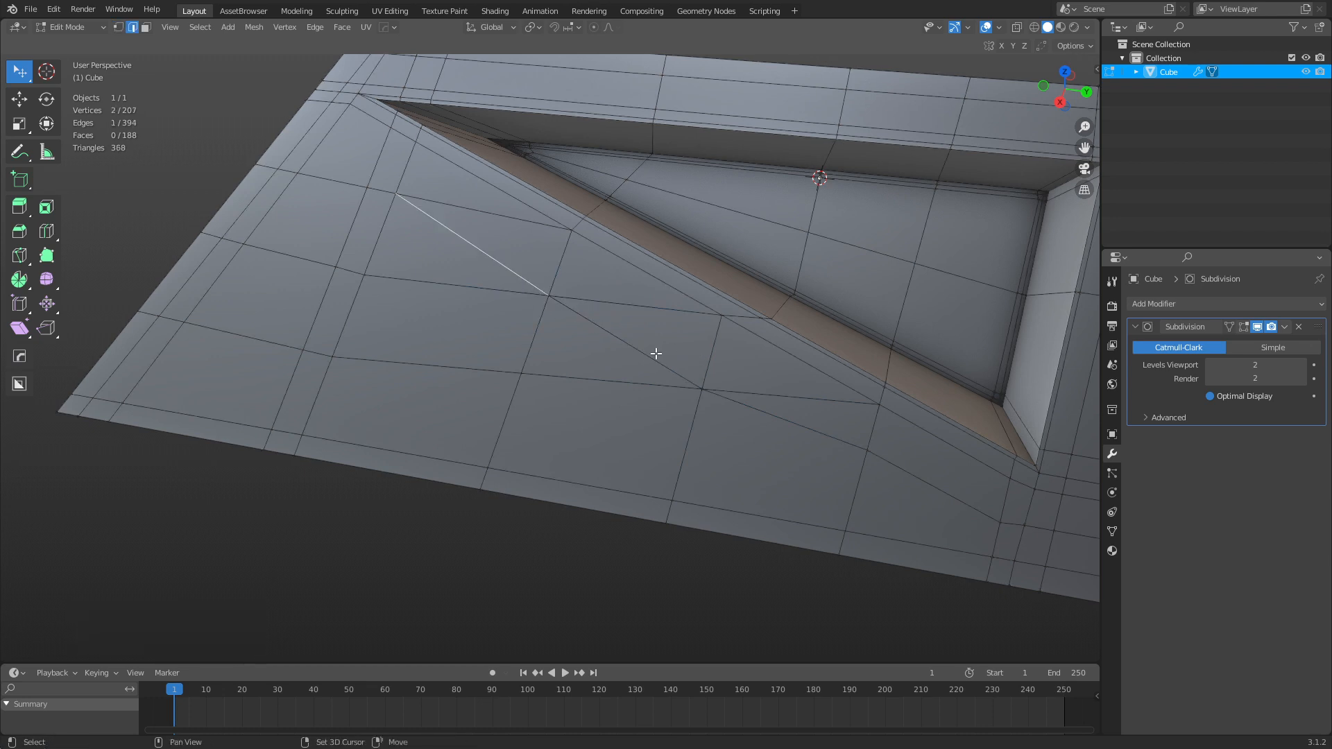
left_click(630, 344, "shift")
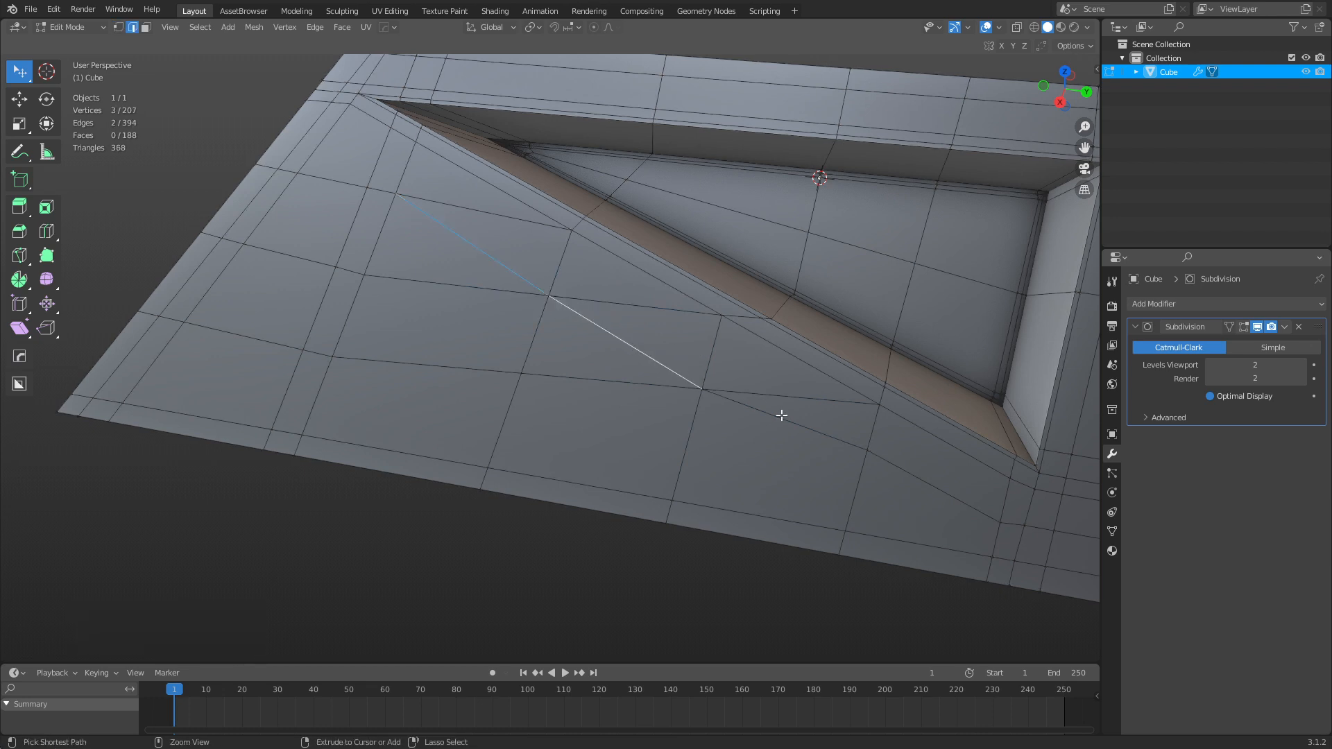
key("ctrl+x")
middle_click_drag(782, 415, 733, 402, "shift")
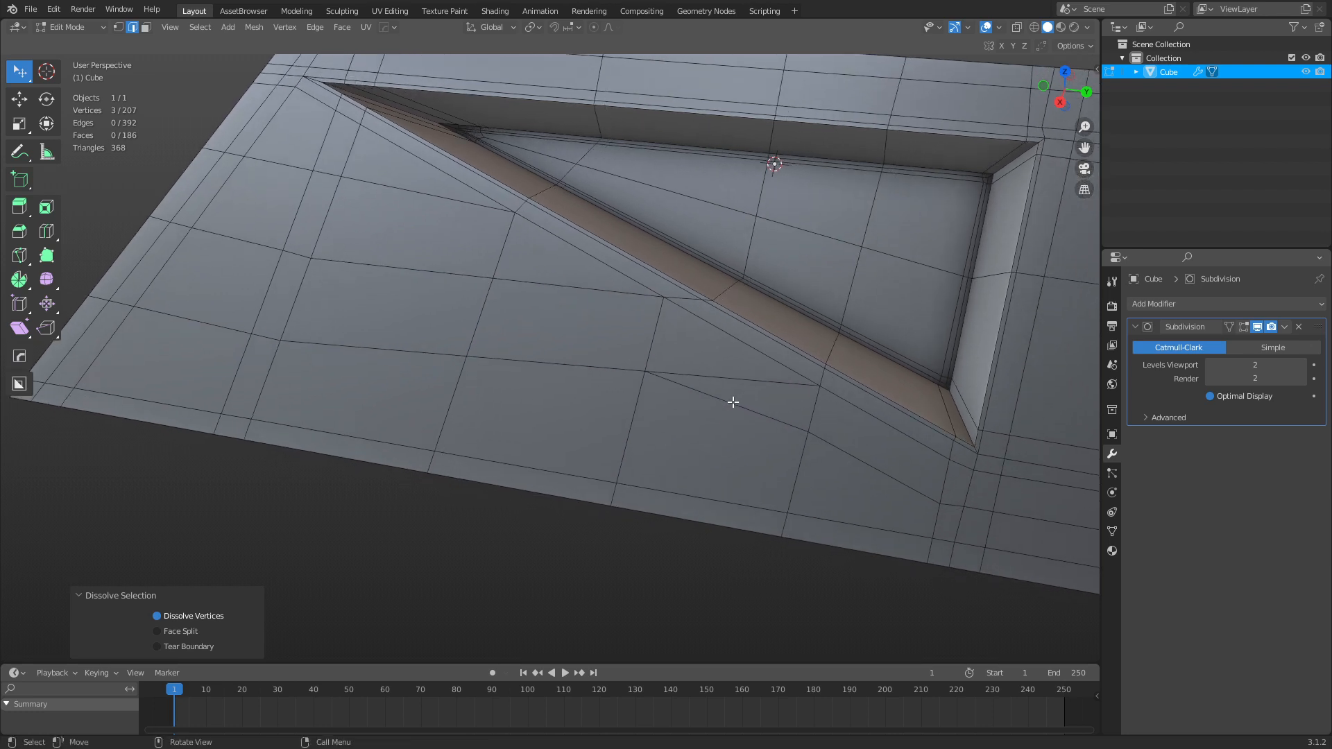
left_click(727, 404)
middle_click_drag(844, 466, 812, 441)
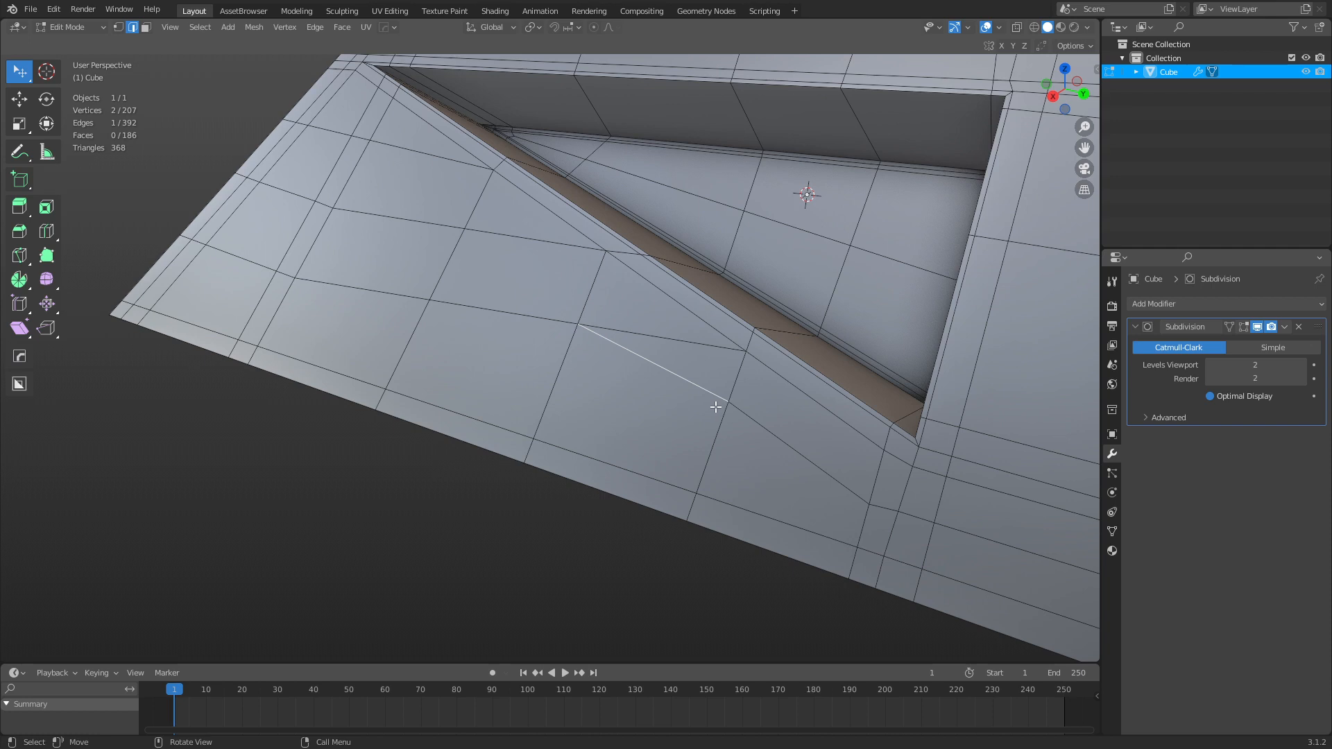
left_click(674, 336, "ctrl")
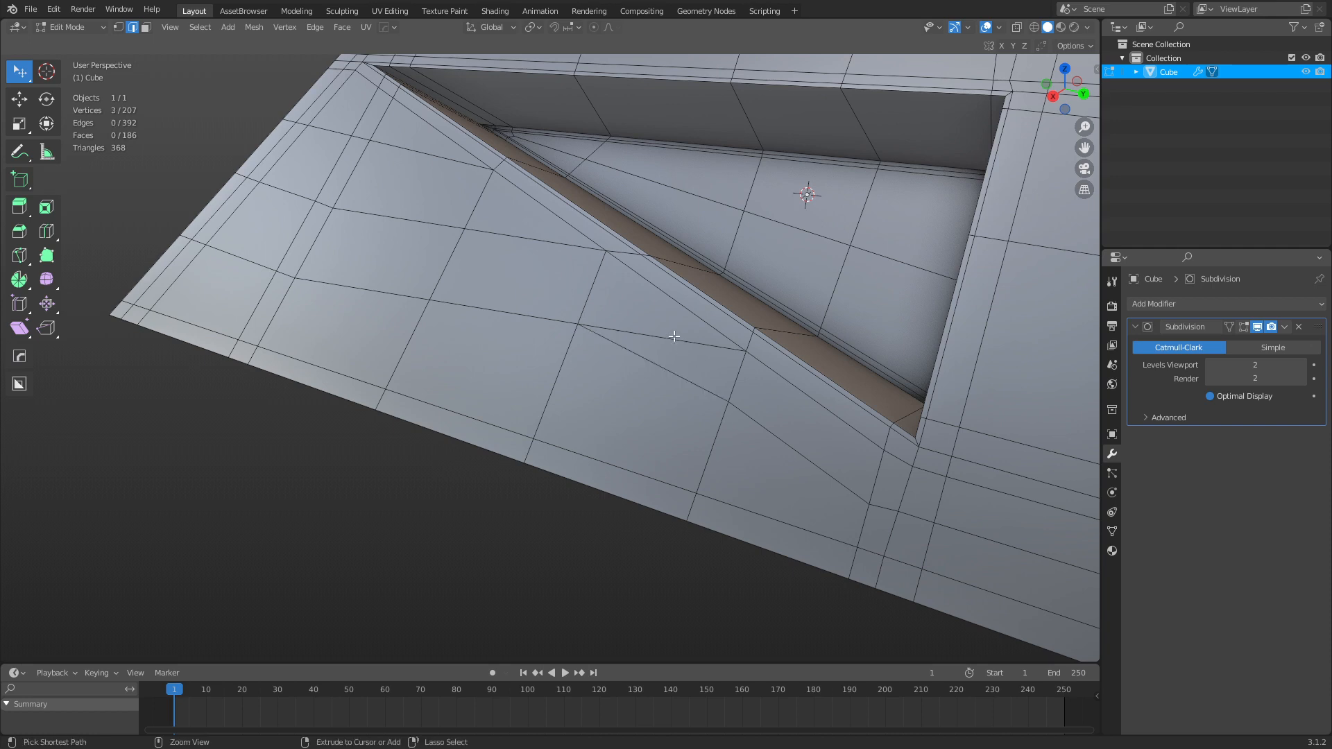
Dissolve the three short edges running from the diagonal cut to the support line beside the recess's diagonal rim.
left_click(645, 334)
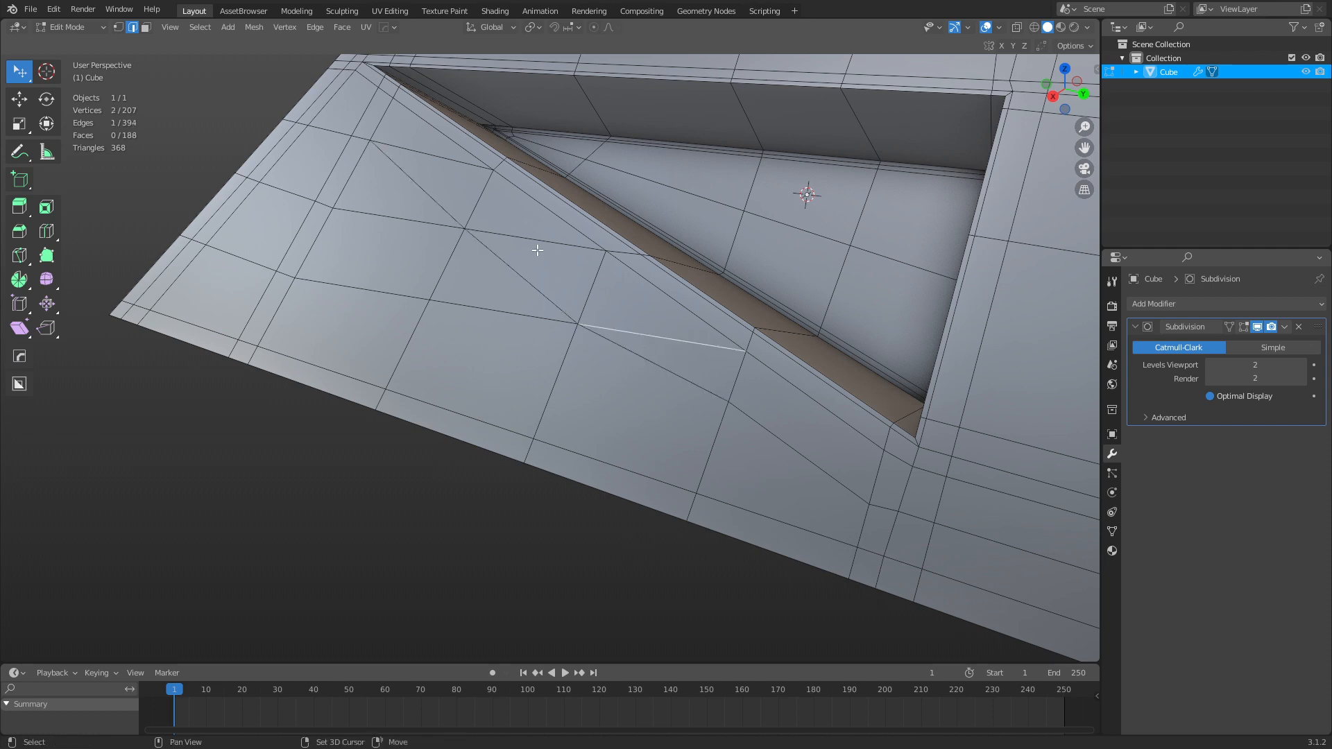
left_click(511, 238, "shift")
key("ctrl+x")
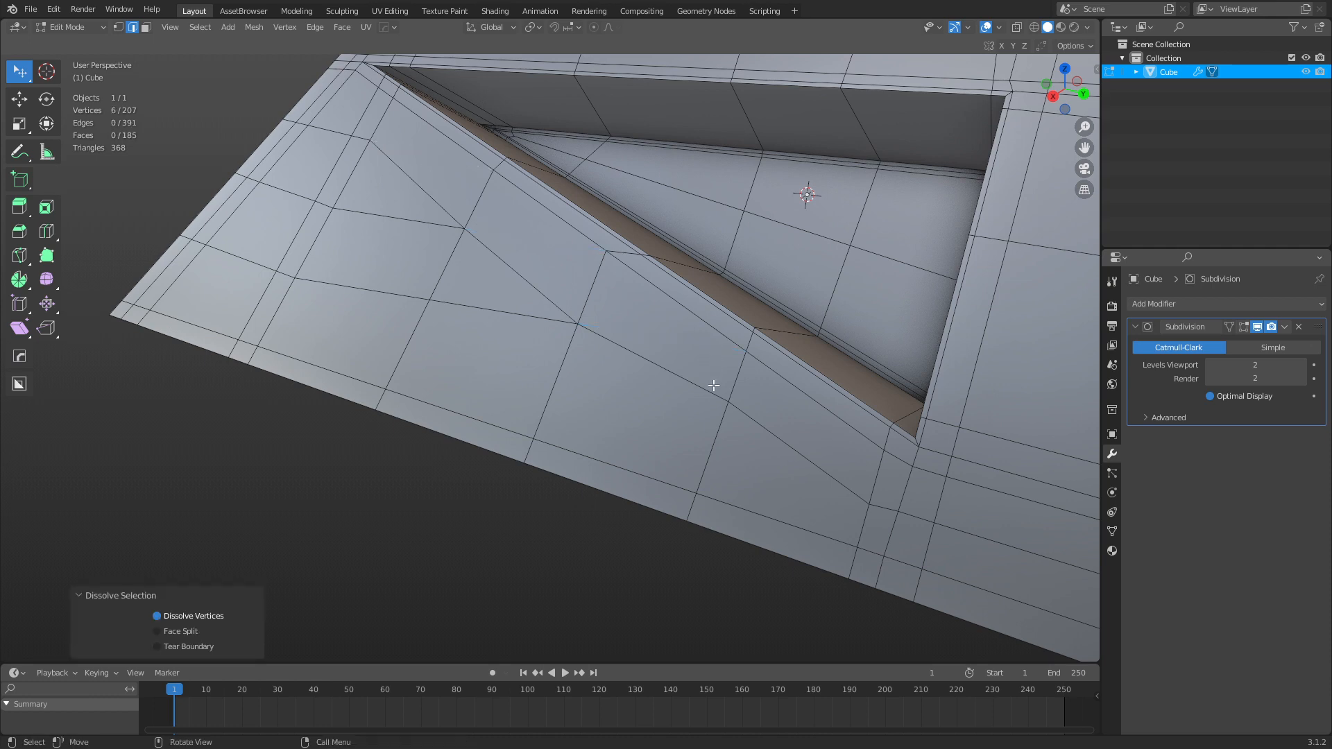
middle_click_drag(713, 410, 536, 341)
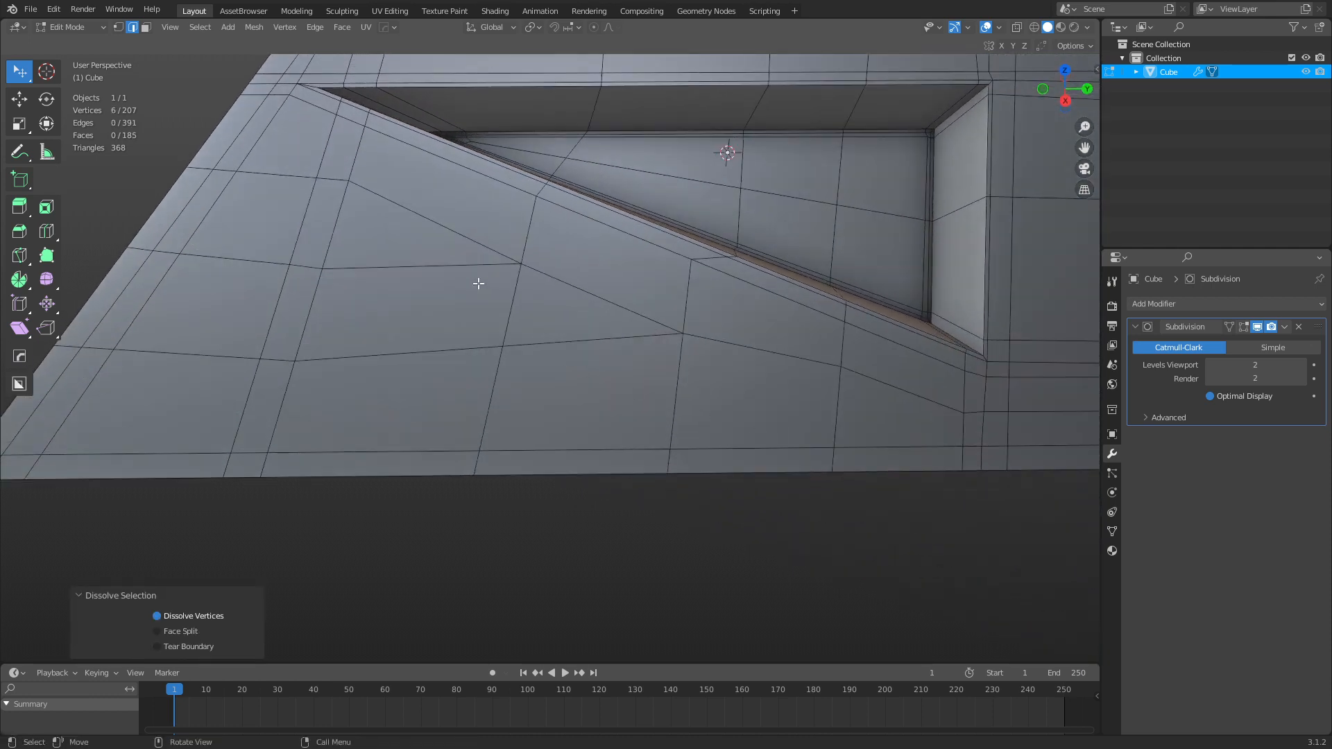
Select the triangular face just below the diagonal cut and examine the surrounding edge flow.
key("3")
left_click(462, 257)
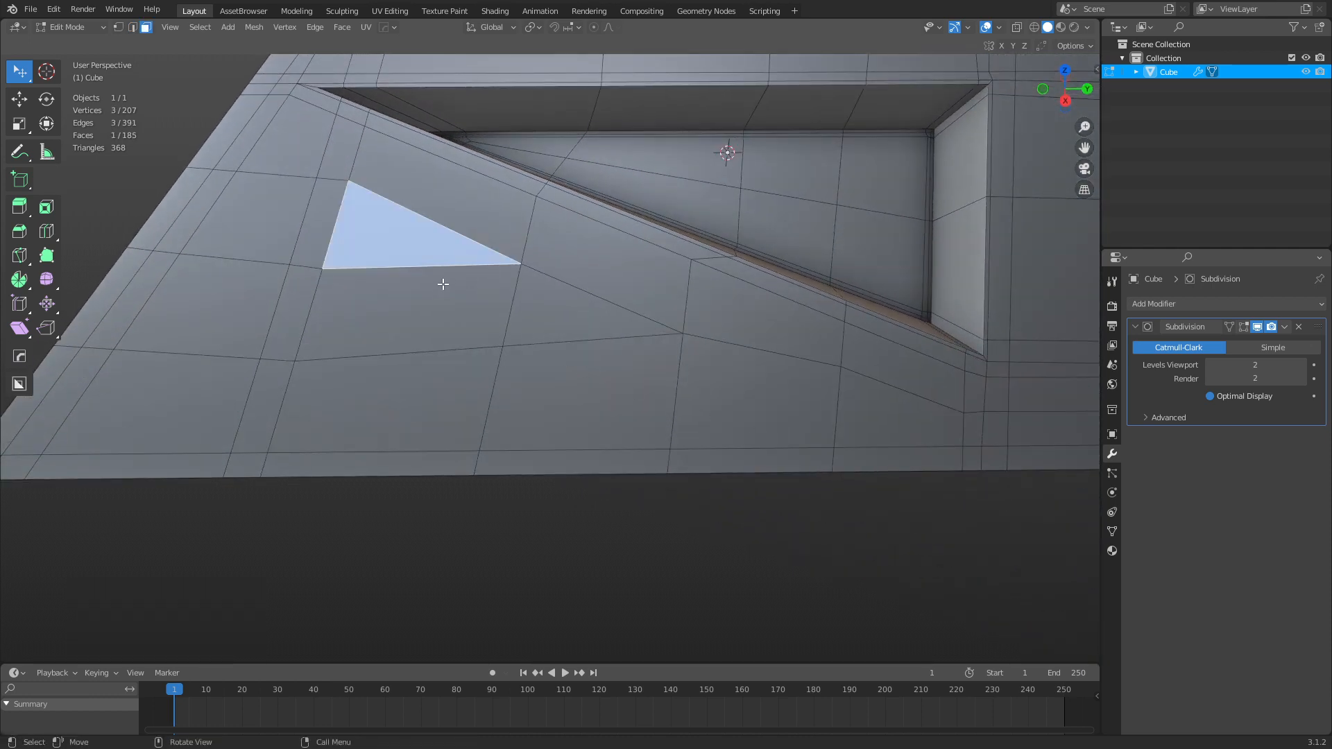
middle_click_drag(793, 371, 767, 365)
key("1")
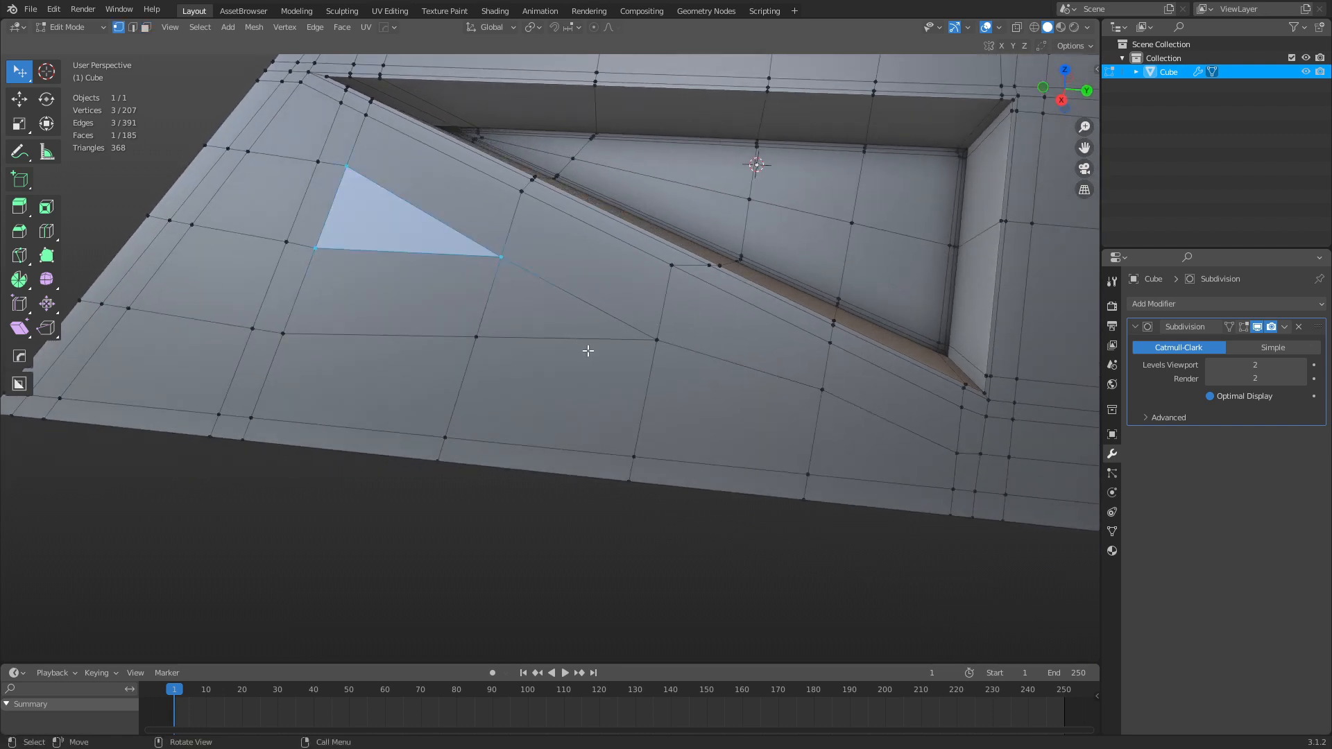
middle_click_drag(587, 351, 550, 348)
key("2")
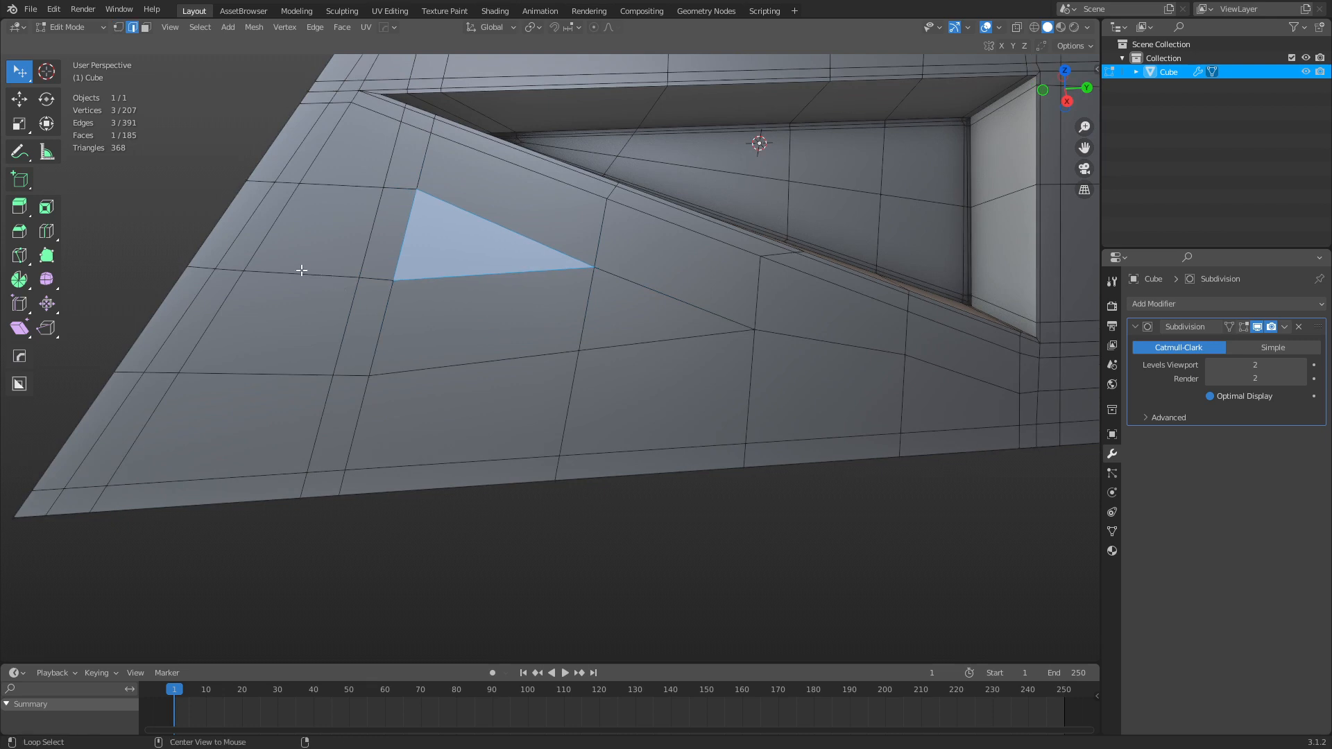
Slide the middle cut's four edges near the slanted end onto the cut above with factor -1 and merge all vertices by distance.
left_click(298, 271, "alt")
key("g")
key("g")
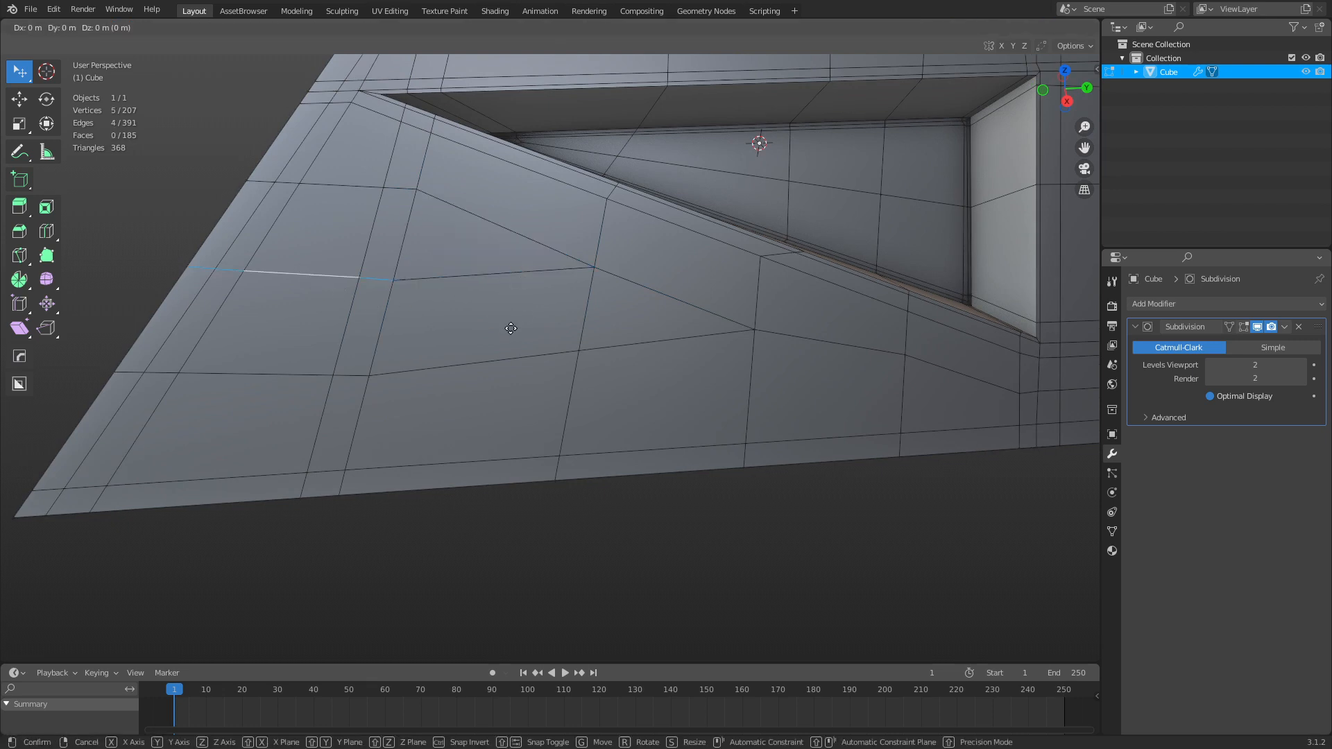
left_click(526, 195)
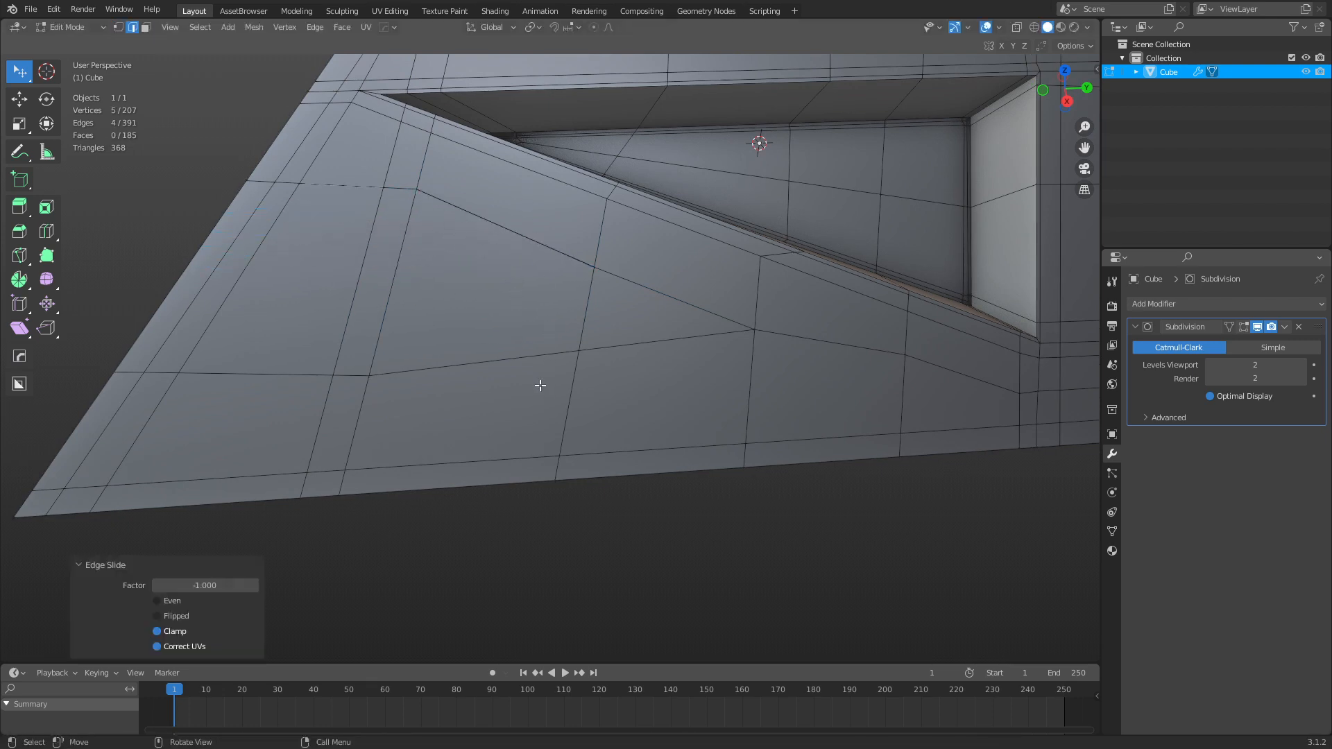
key("a")
key("m")
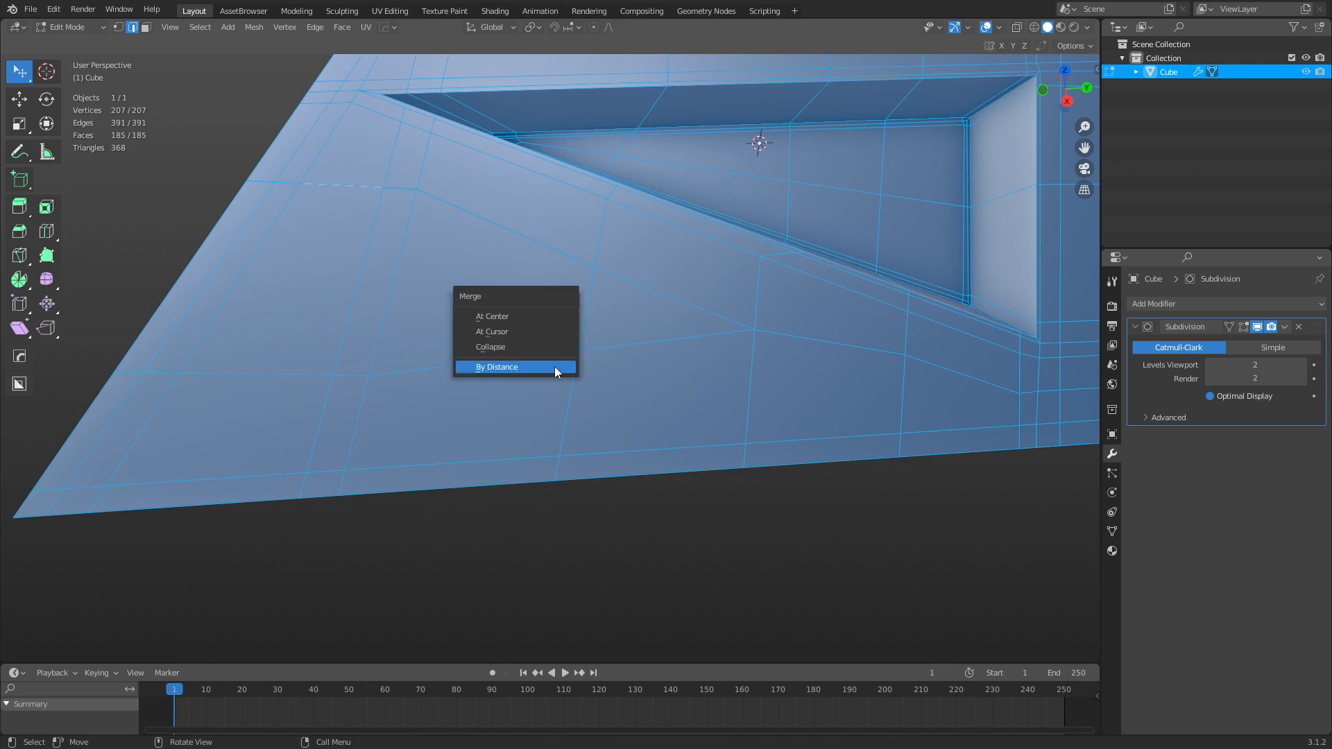
left_click(555, 366)
Try sliding the remaining lower cut's five edges from the slanted end upward with factor 0.289 and undo it.
left_click(330, 387, "alt")
key("g")
key("g")
right_click(449, 386)
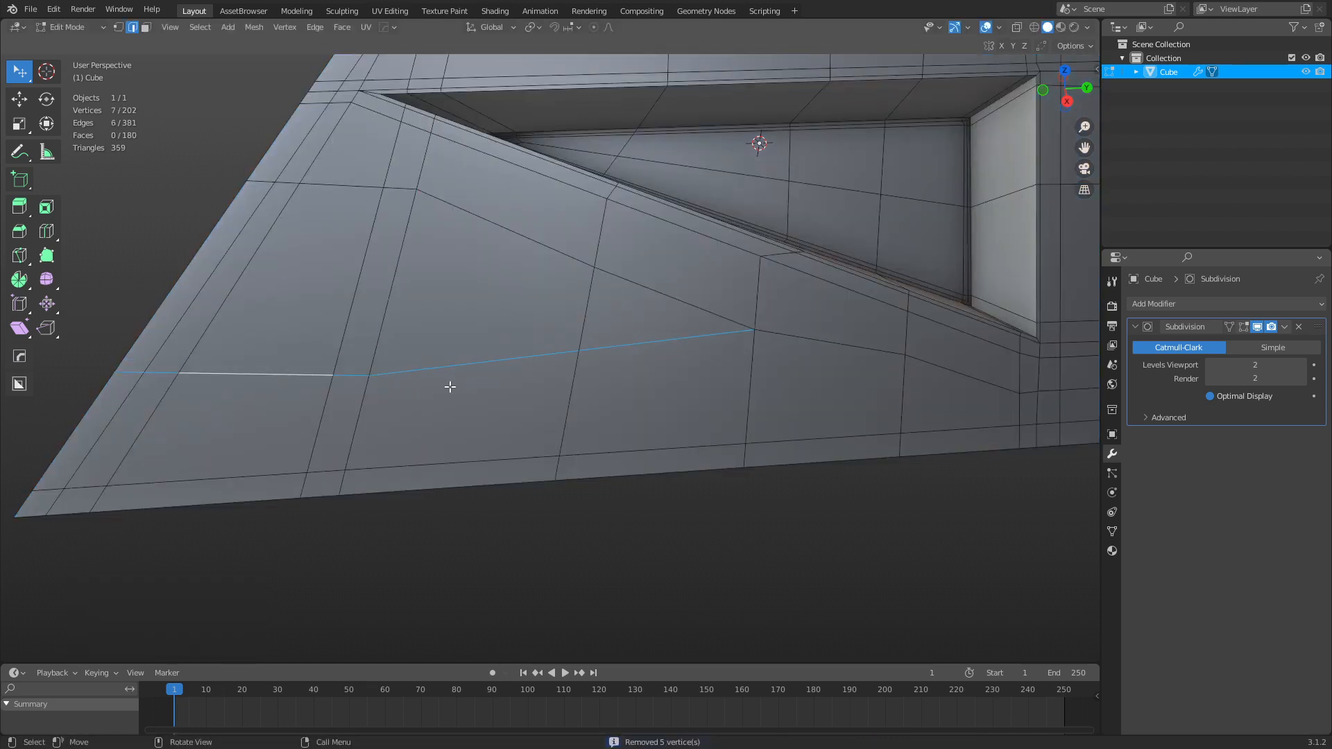
left_click(657, 348, "shift")
key("g")
key("g")
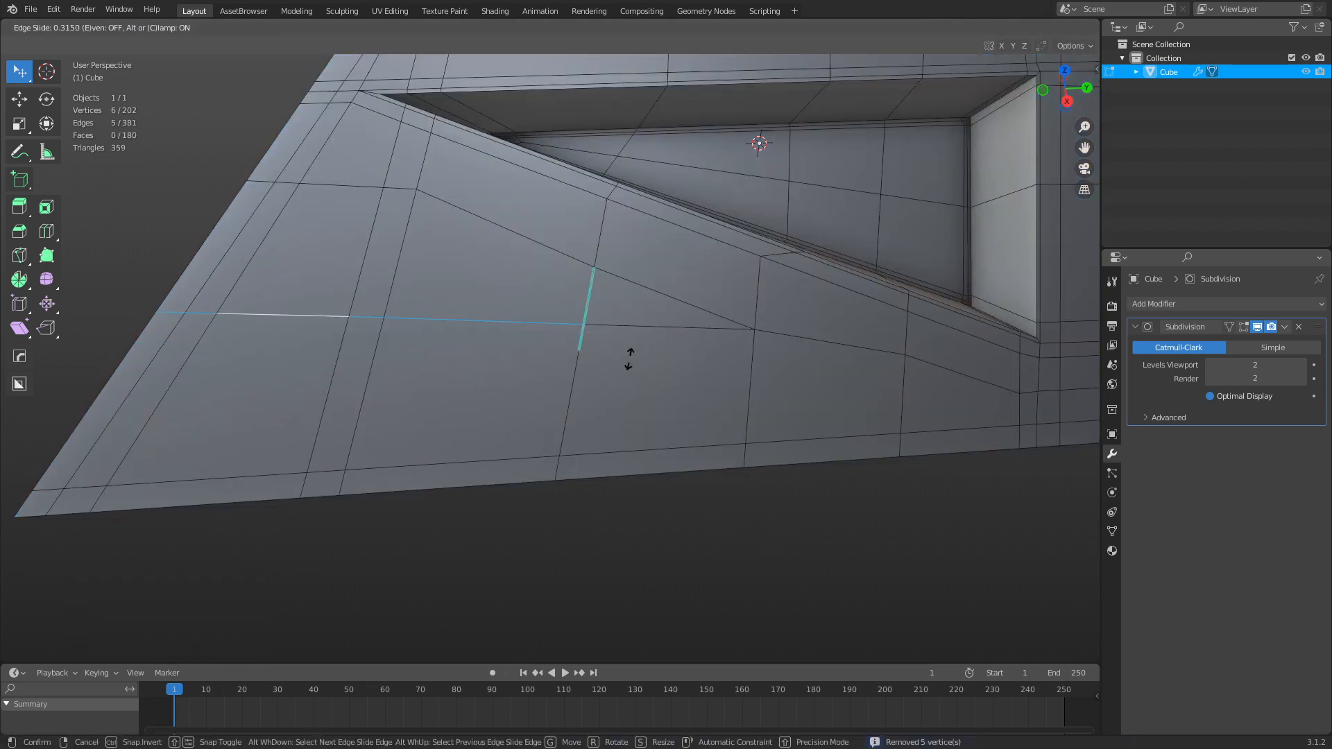
left_click(628, 360)
middle_click_drag(690, 390, 722, 360, "shift")
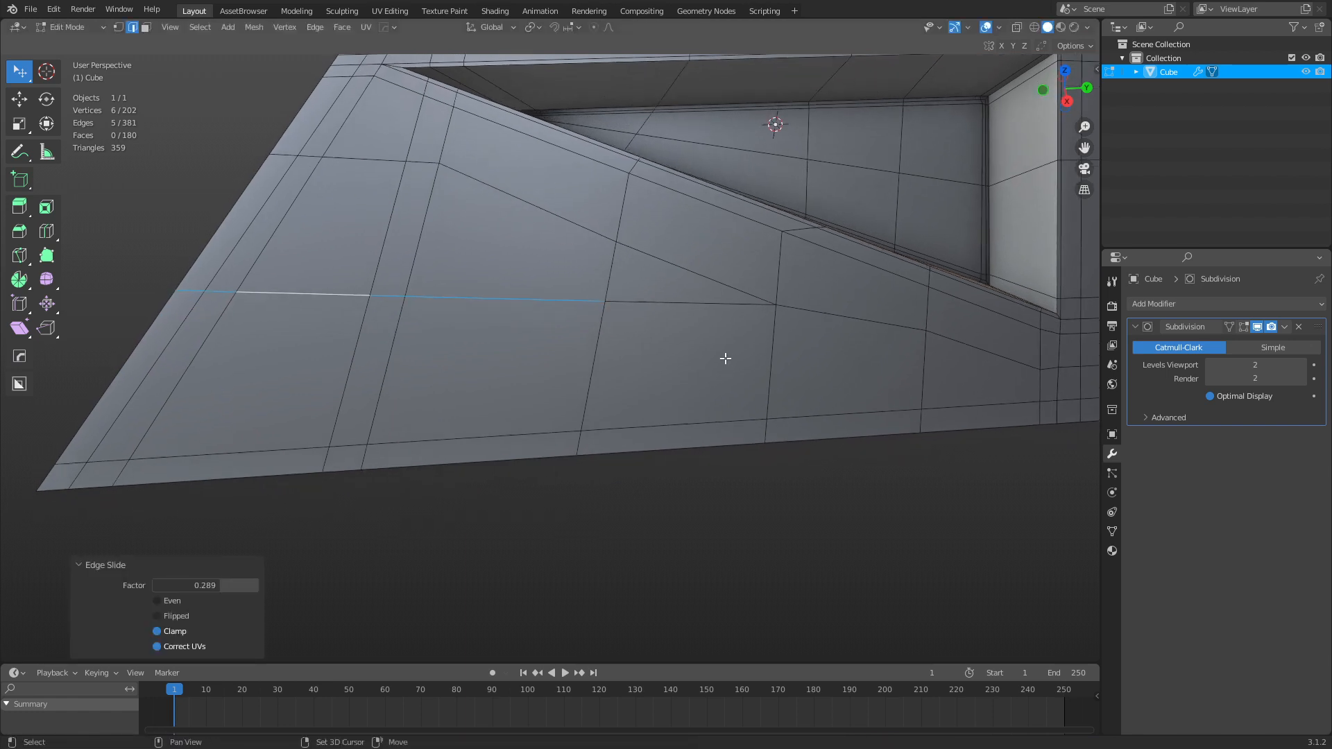
middle_click_drag(753, 402, 714, 370, "shift")
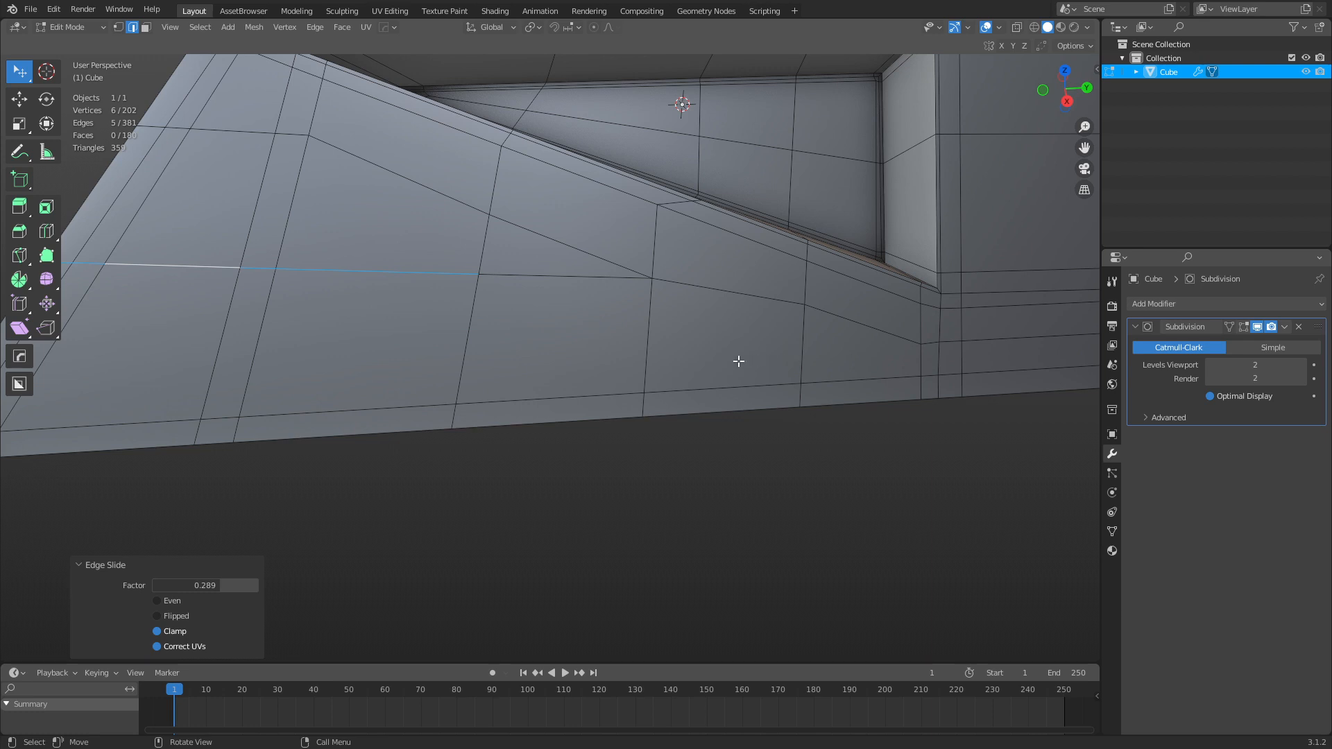
key("ctrl+z")
middle_click_drag(634, 350, 710, 360, "shift")
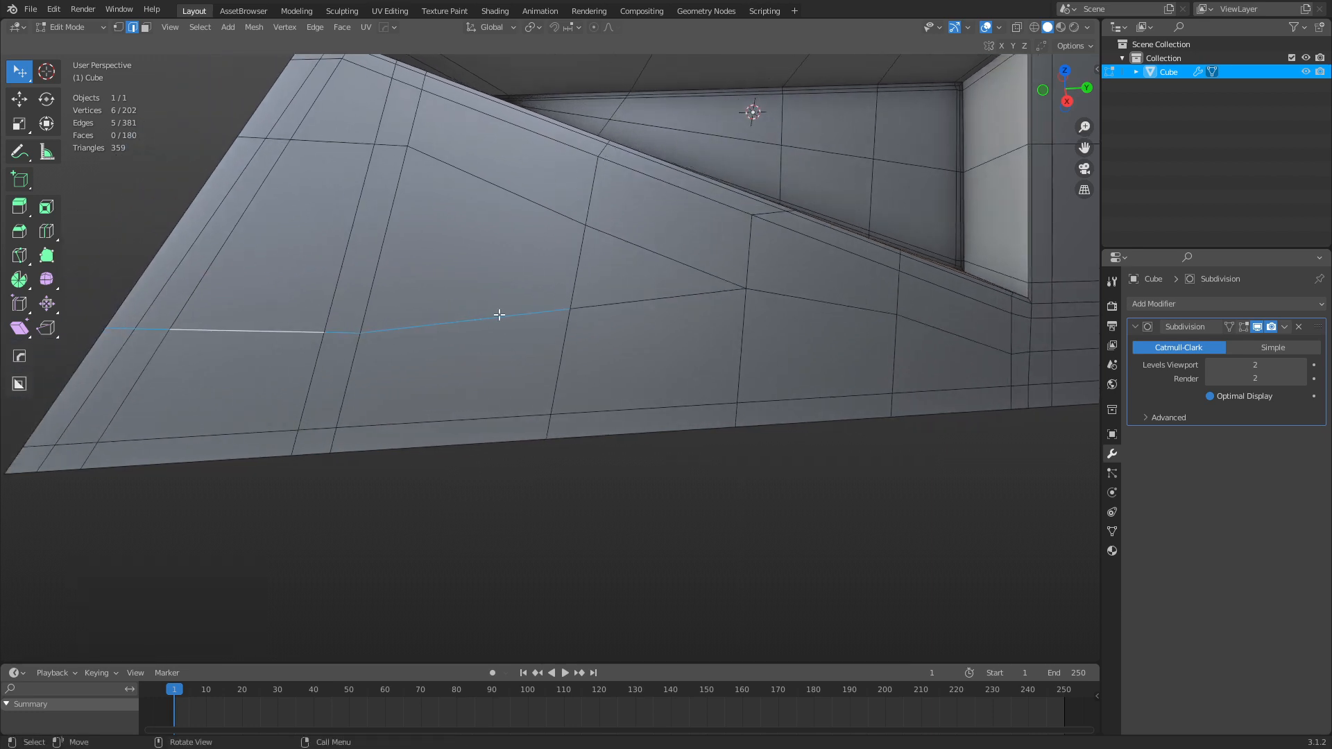
middle_click_drag(499, 315, 580, 324)
middle_click_drag(767, 355, 761, 363, "shift")
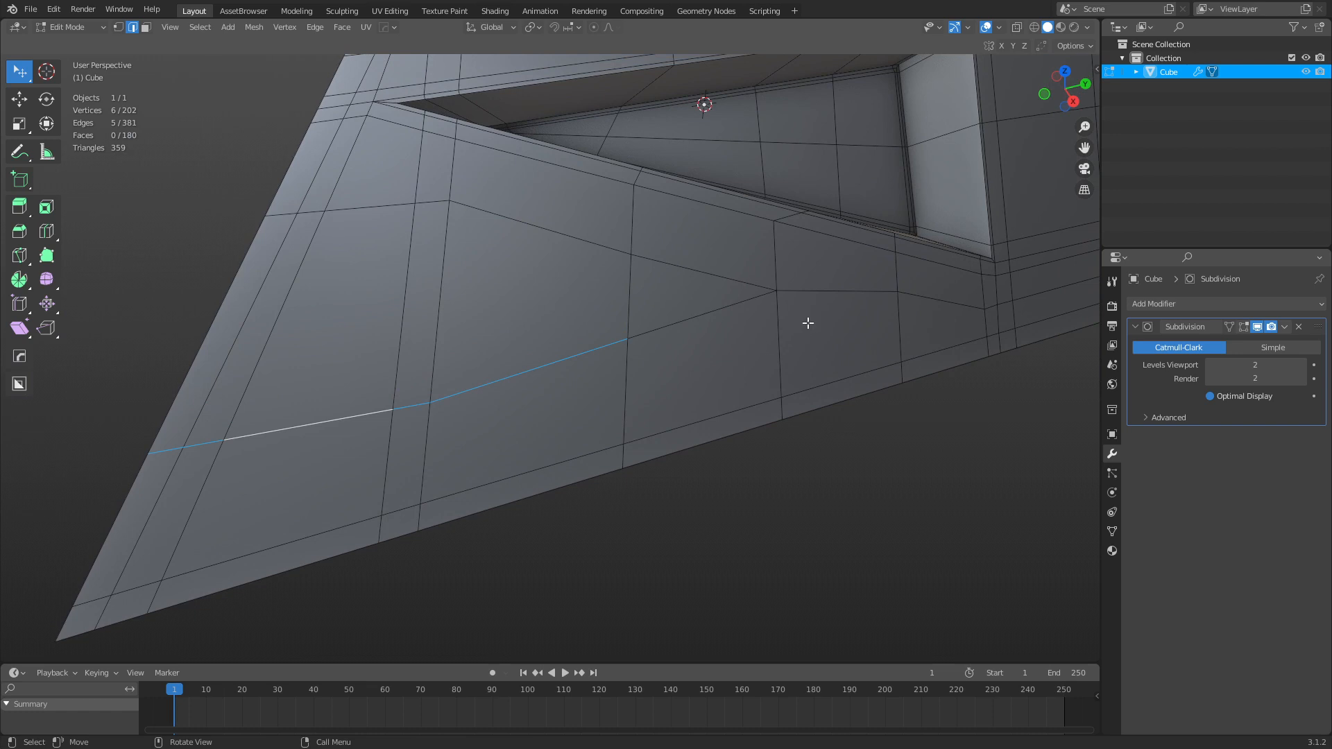
Knife a straight cut from the vertex below the recess's lower corner to the slanted end, just above the bottom support line.
middle_click_drag(808, 323, 773, 313, "shift")
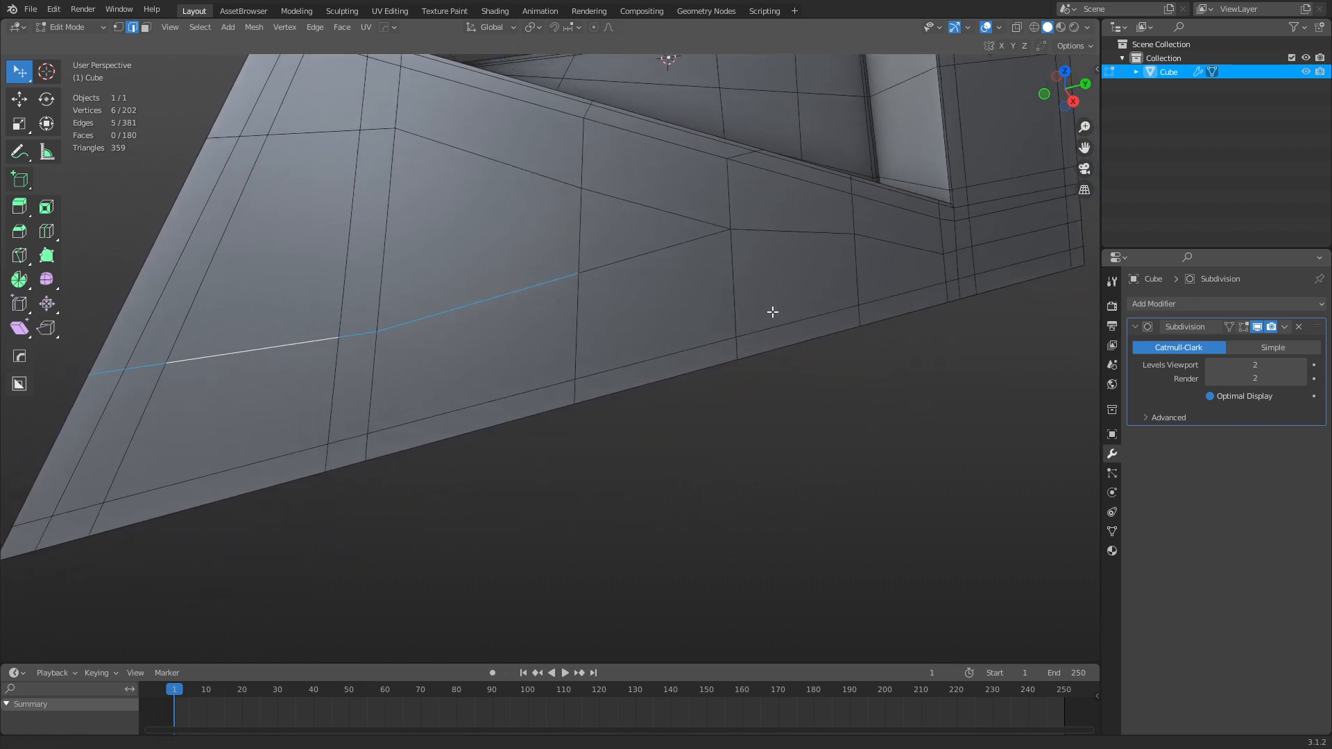
key("k")
left_click(943, 254)
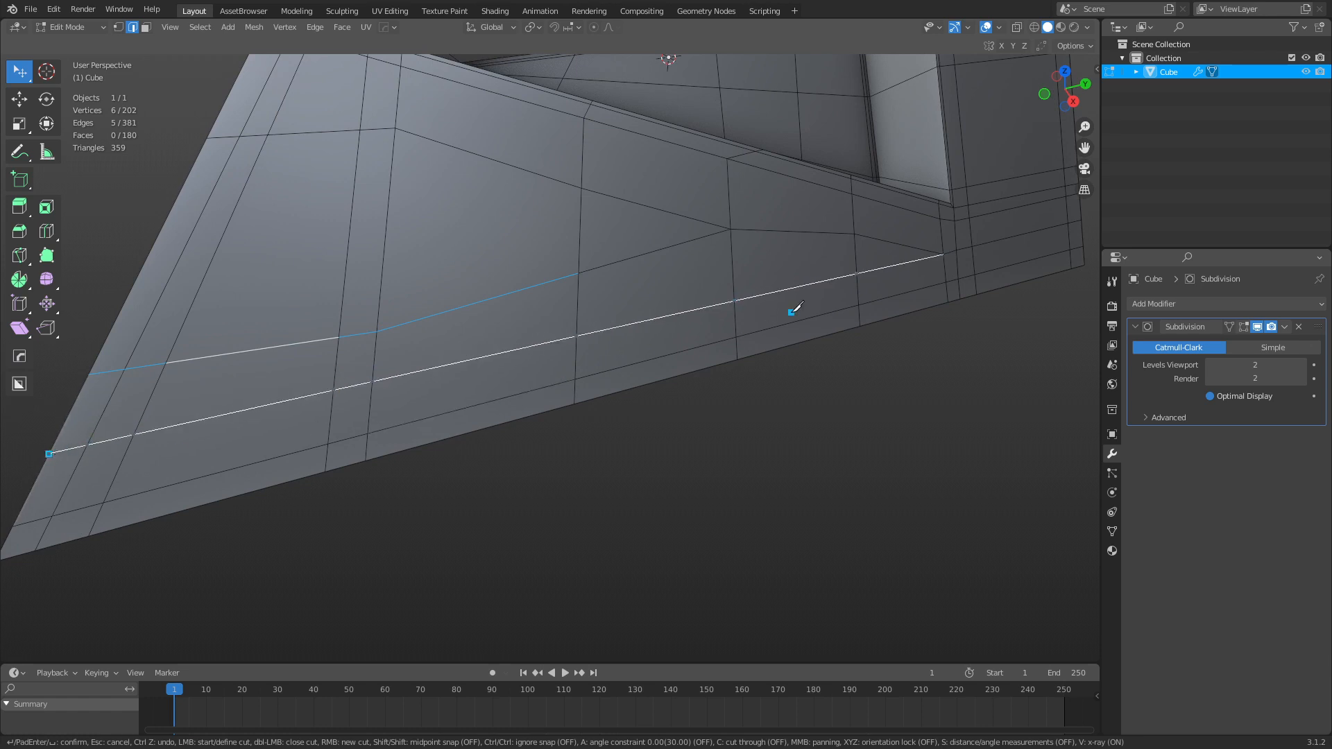
key("Return")
middle_click_drag(773, 285, 717, 330)
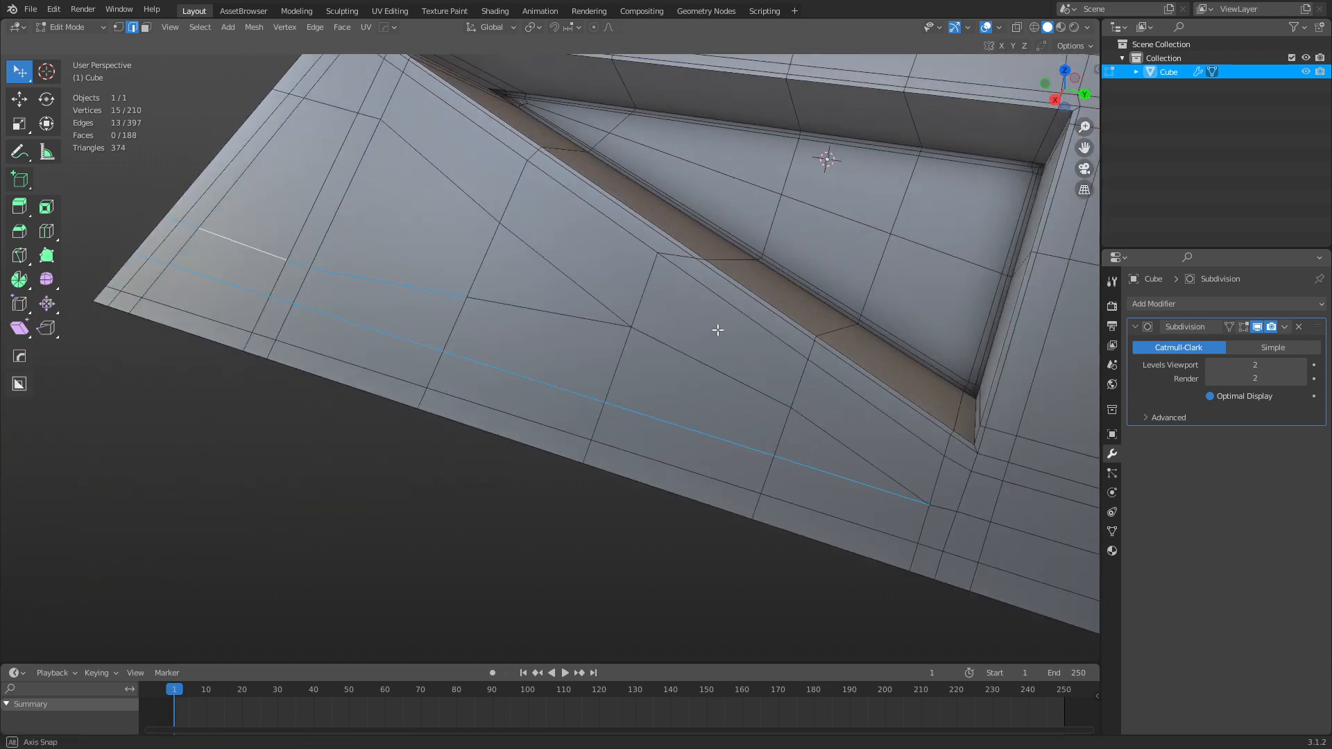
Merge the diagonal cut's vertex nearest the recess's lower corner onto the vertex directly beneath it on the new straight cut.
key("1")
middle_click_drag(768, 380, 759, 380)
left_click(752, 386)
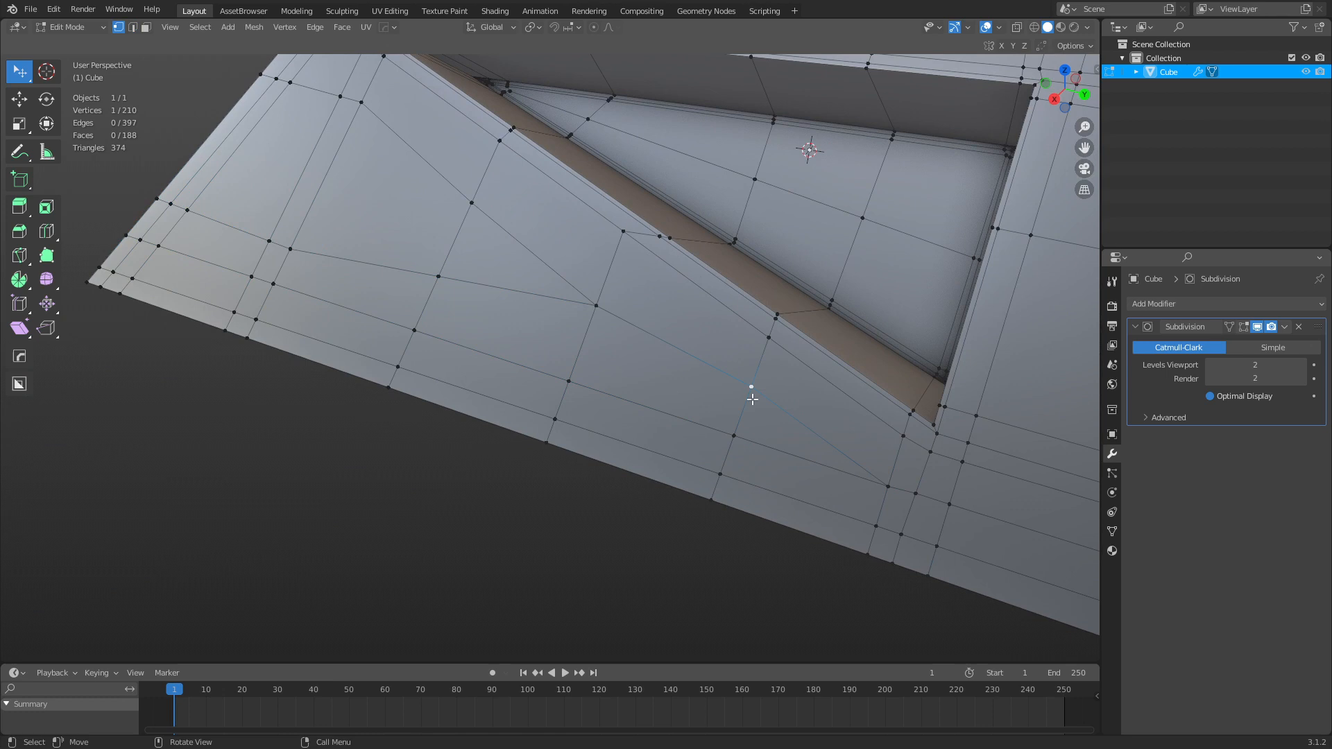
left_click(739, 436, "shift")
key("1")
Merge three vertices of the middle cut, working toward the slanted end, onto the matching vertices of the cut above using Merge Last.
middle_click_drag(579, 329, 647, 358, "shift")
key("2")
left_click(527, 231, "shift")
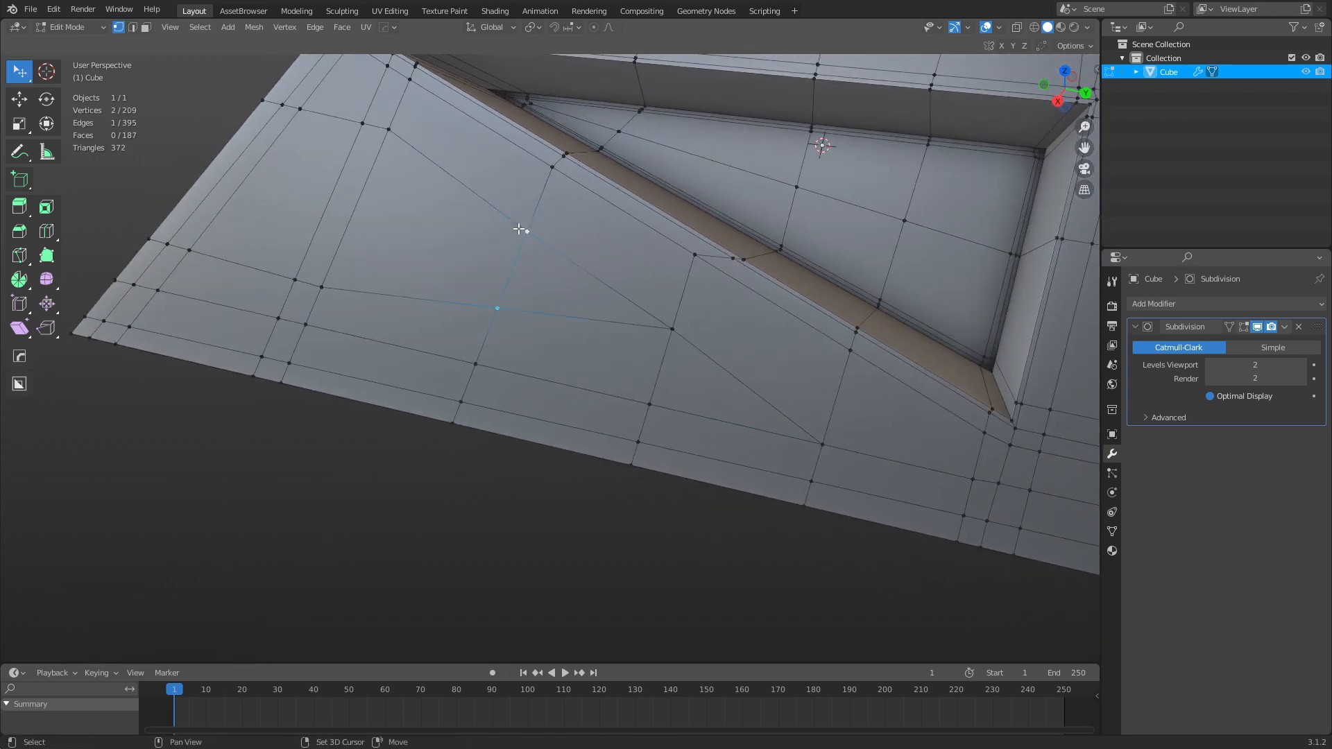
key("1")
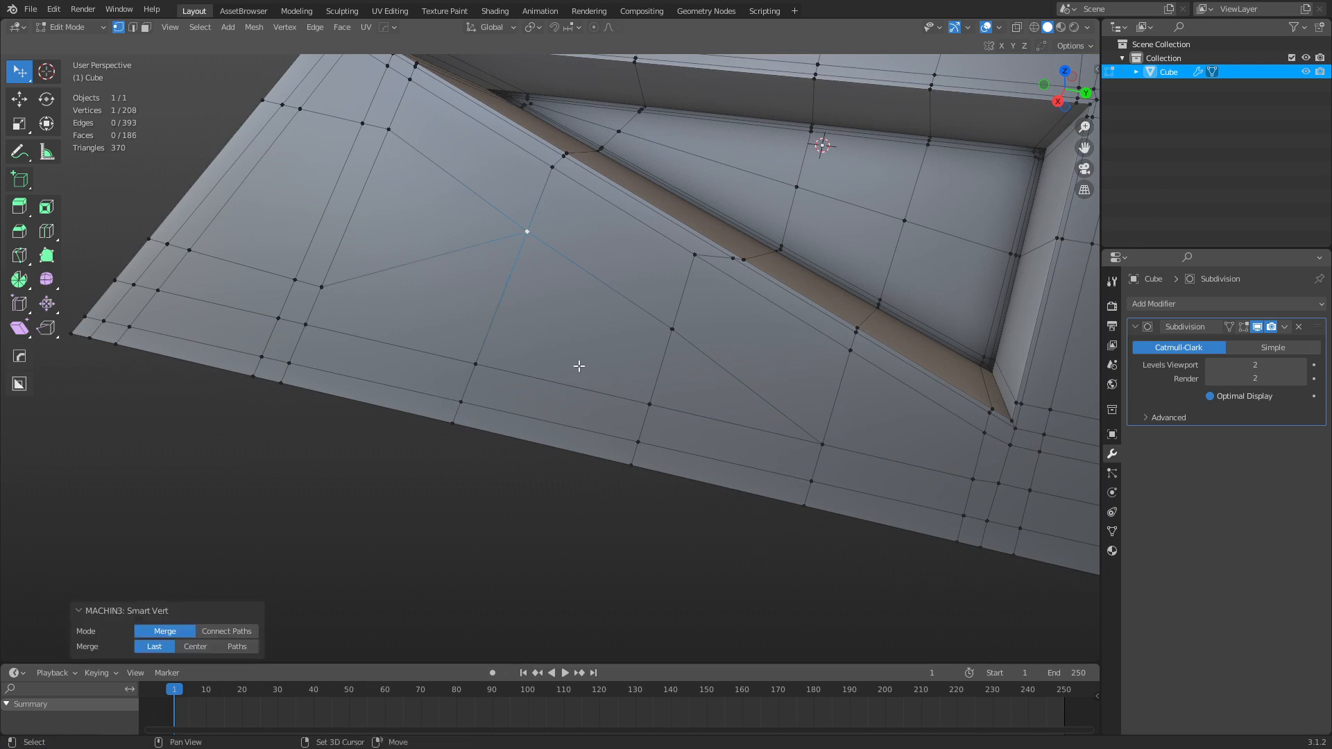
middle_click_drag(580, 366, 644, 383, "shift")
left_click(380, 302)
left_click(450, 145, "shift")
key("1")
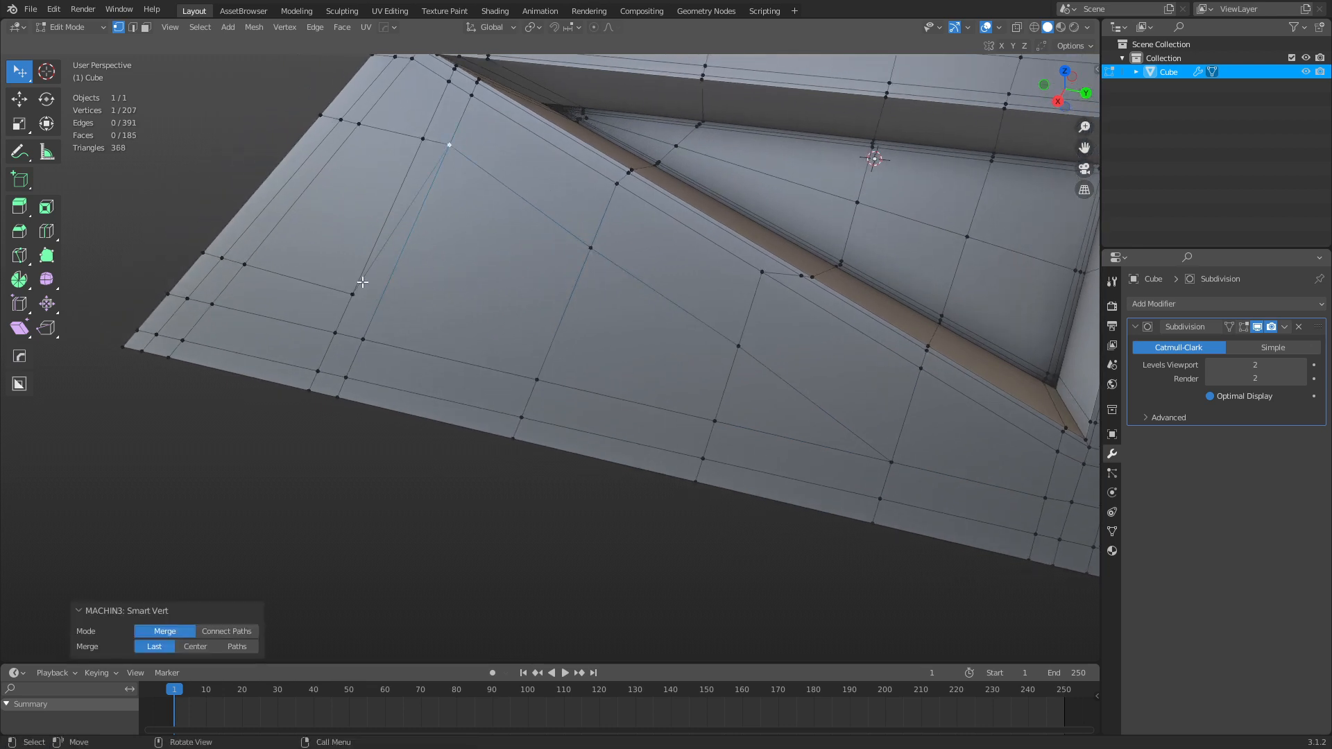
left_click(352, 294)
left_click(423, 139, "shift")
key("1")
Slide the middle cut's last two edges at the slanted end onto the cut above with factor -1 and merge all by distance.
key("2")
left_click(230, 261)
left_click(215, 256, "shift")
key("g")
key("g")
left_click(446, 148)
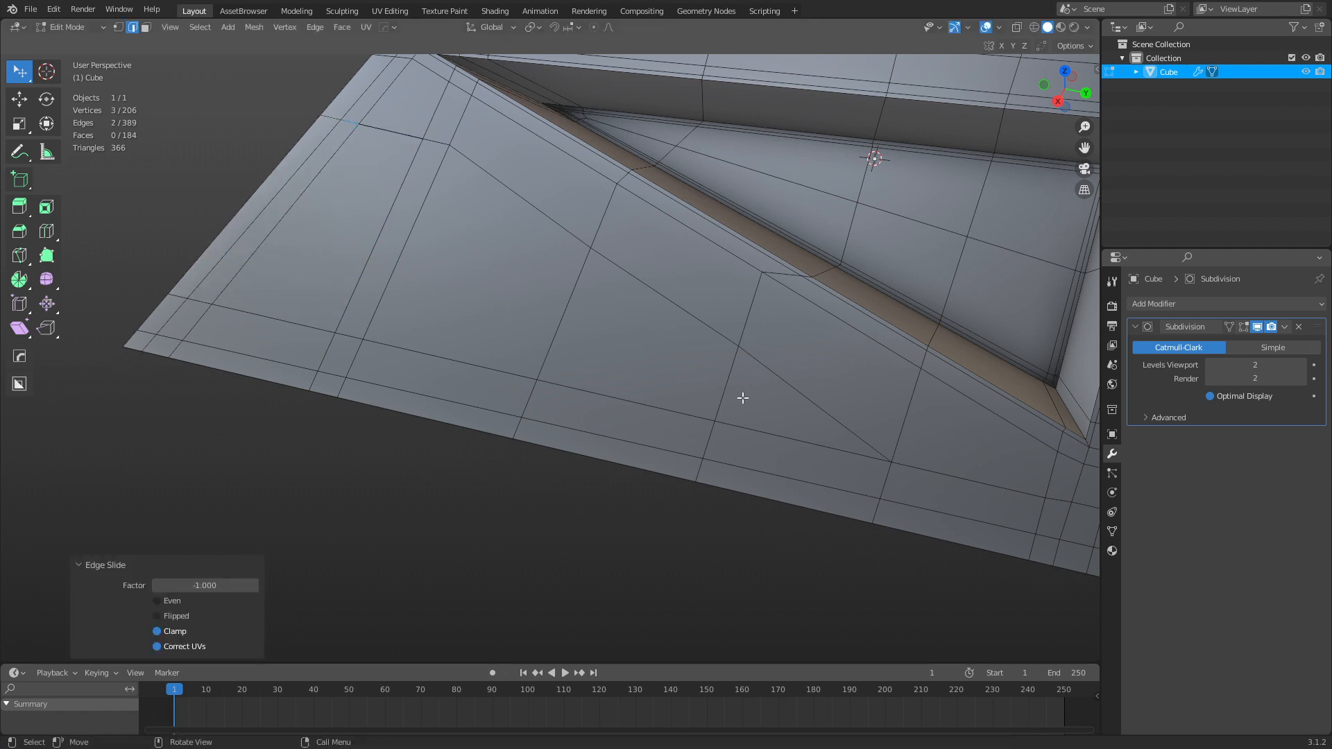
key("a")
key("m")
left_click(586, 337)
Add one centred loop cut with factor 0 between the diagonal cut and the straight cut below it.
key("ctrl+r")
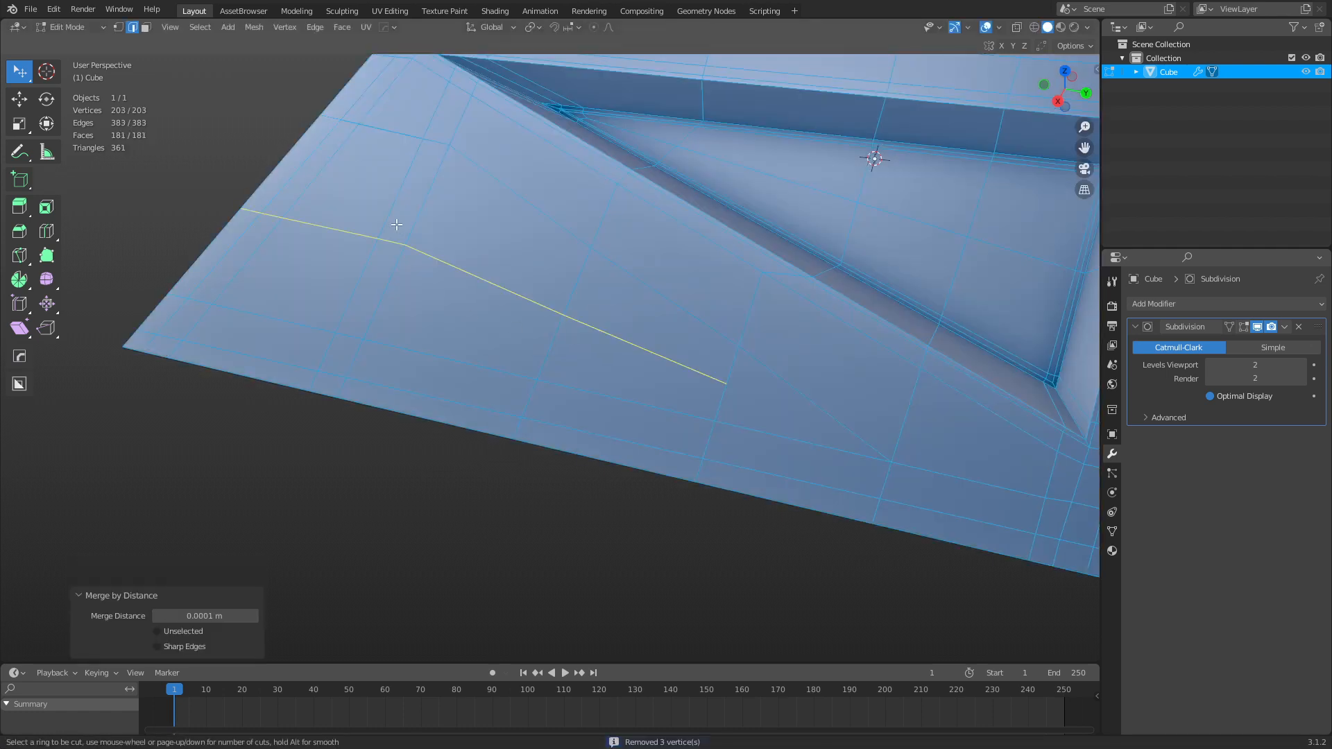
left_click(396, 224)
left_click(395, 219)
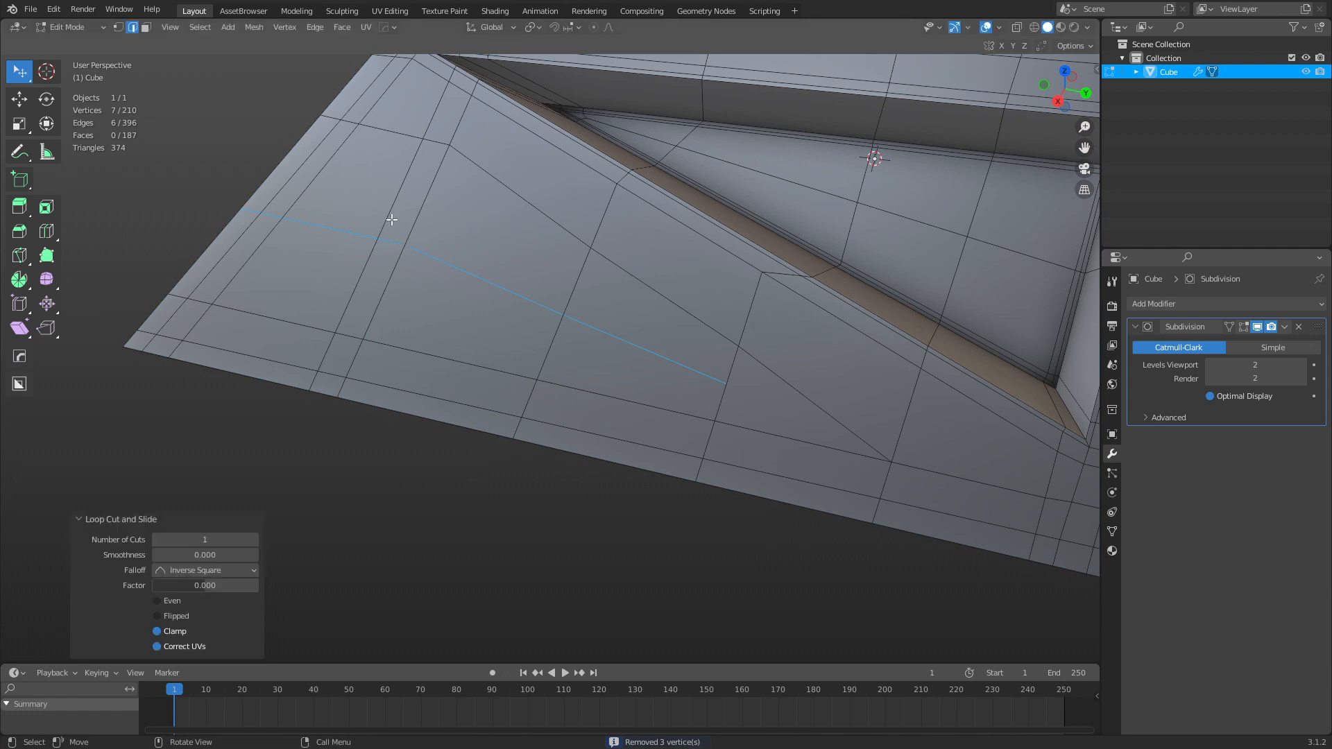
Examine the subdivided surface in Object Mode and compare it with the triangular face at the loop cut's end in Edit Mode.
middle_click_drag(395, 218, 465, 387)
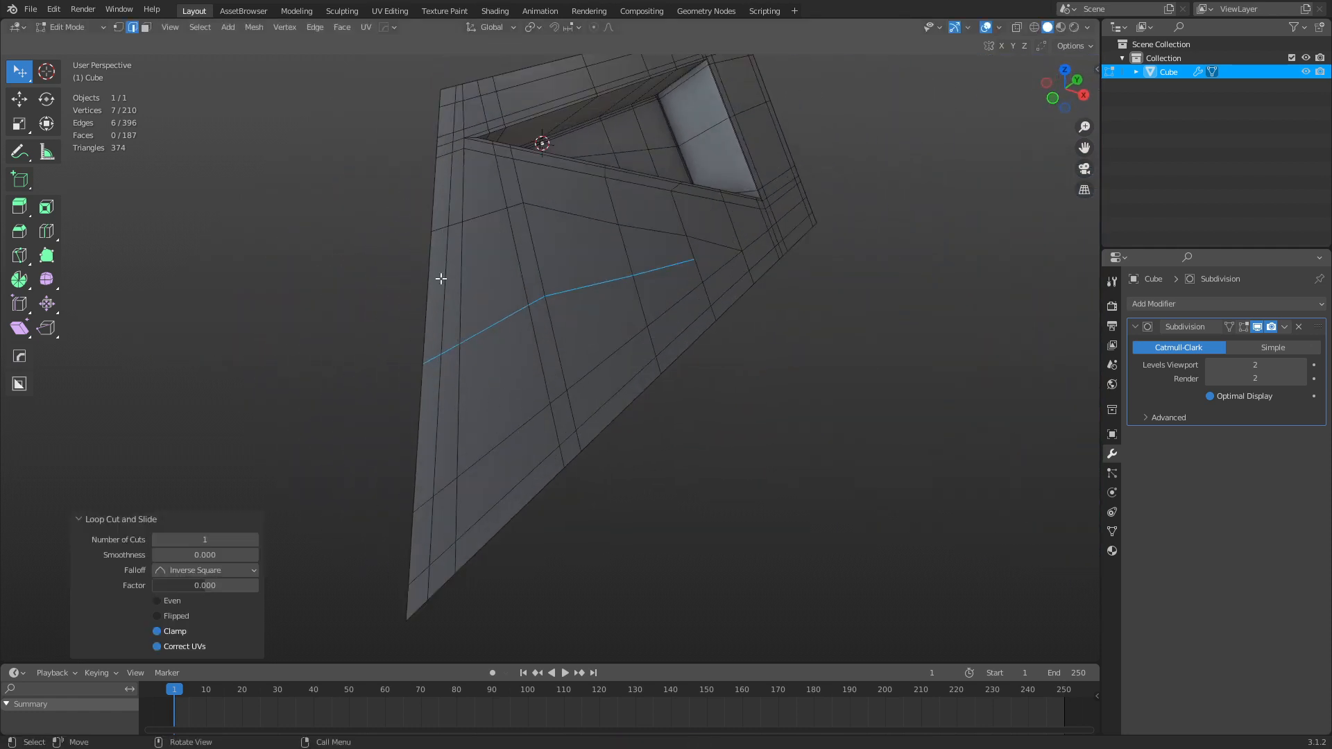
middle_click_drag(441, 278, 529, 345)
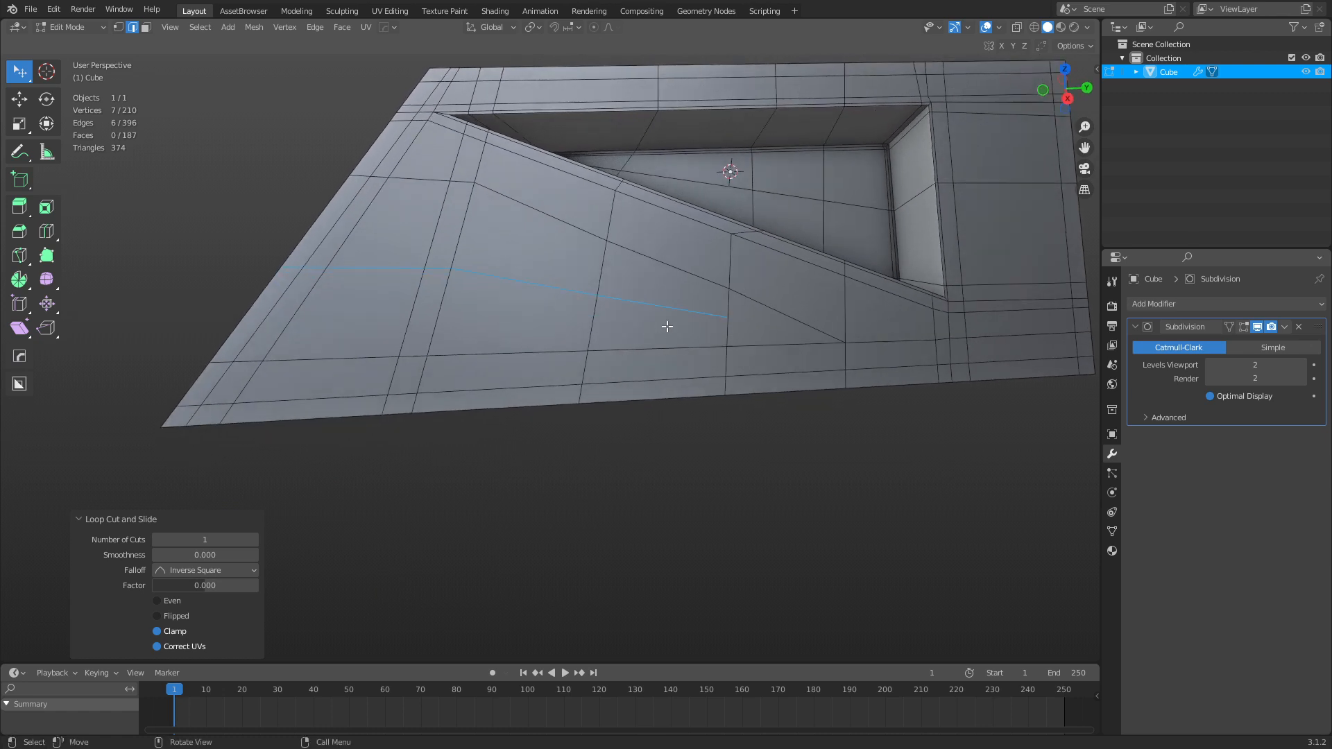
middle_click_drag(667, 326, 719, 346)
key("ctrl+Tab")
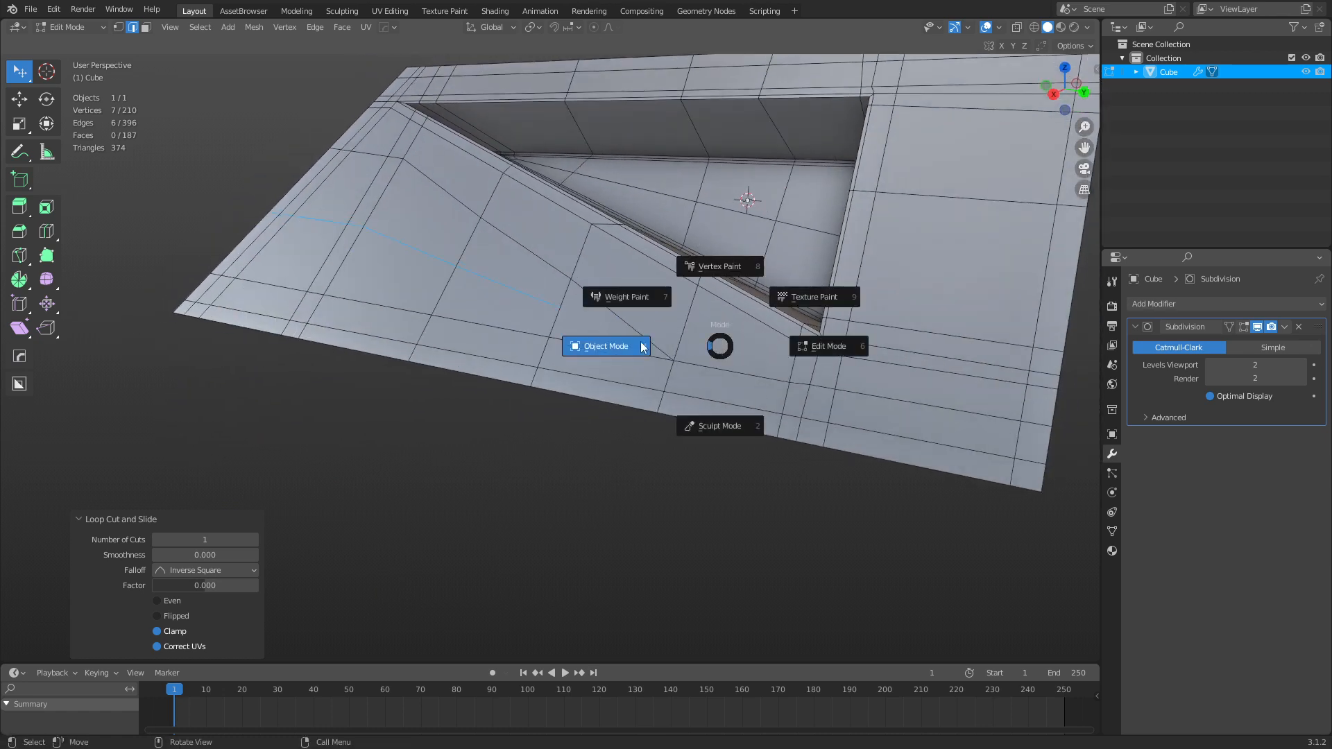
left_click(642, 347)
middle_click_drag(397, 235, 637, 301)
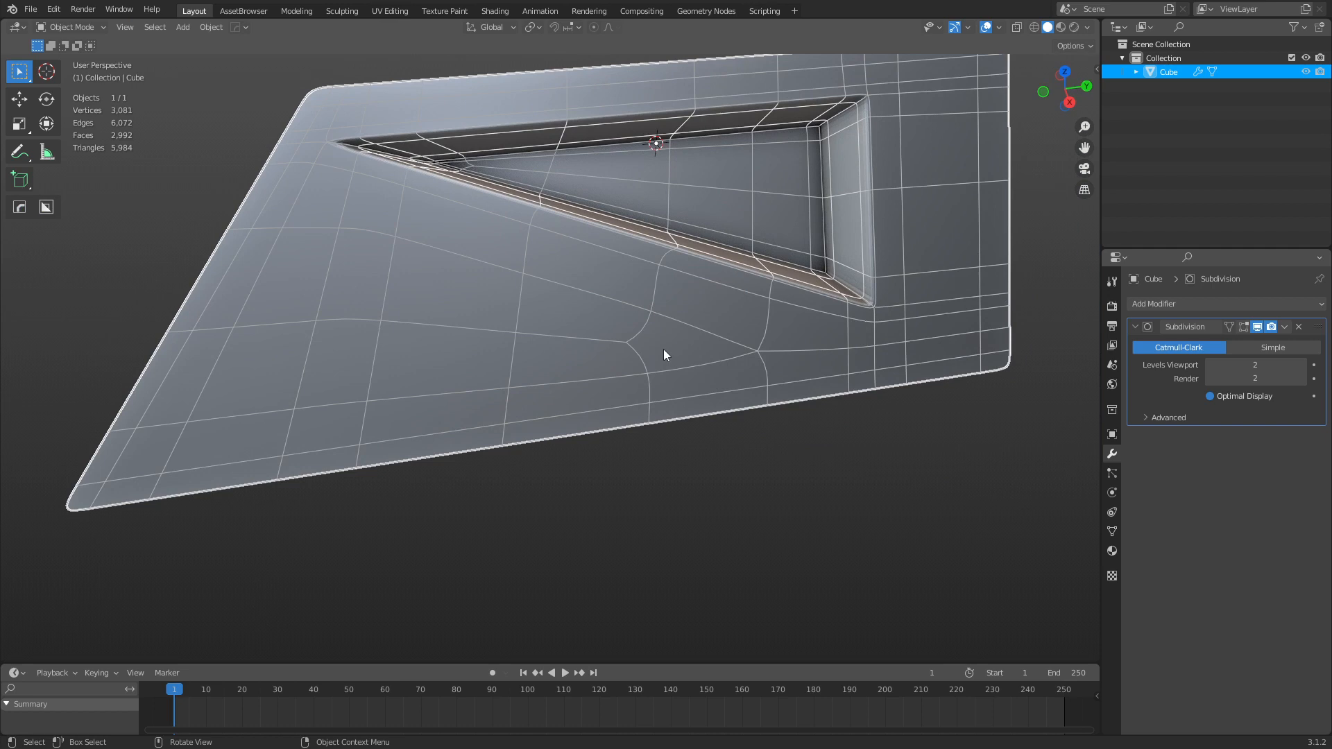
key("ctrl+Tab")
left_click(704, 358)
key("3")
left_click(696, 356)
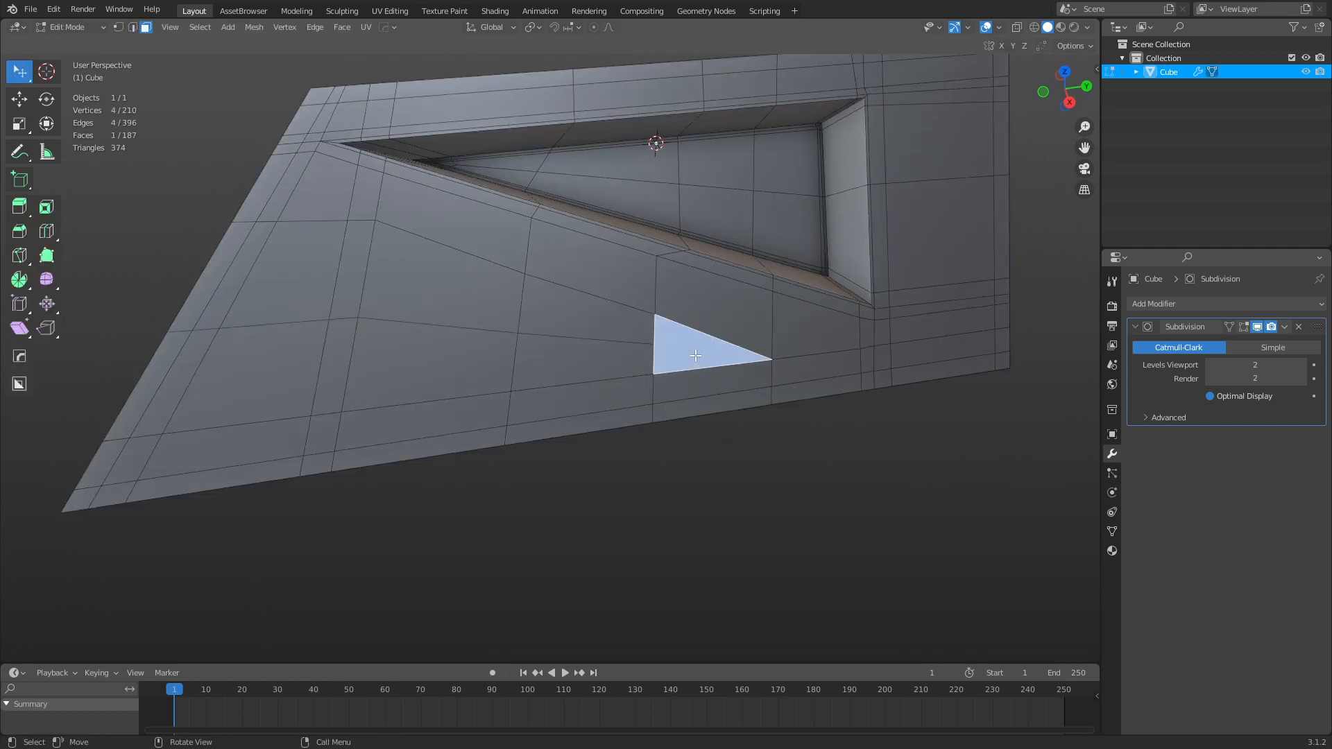
key("ctrl+Tab")
left_click(628, 355)
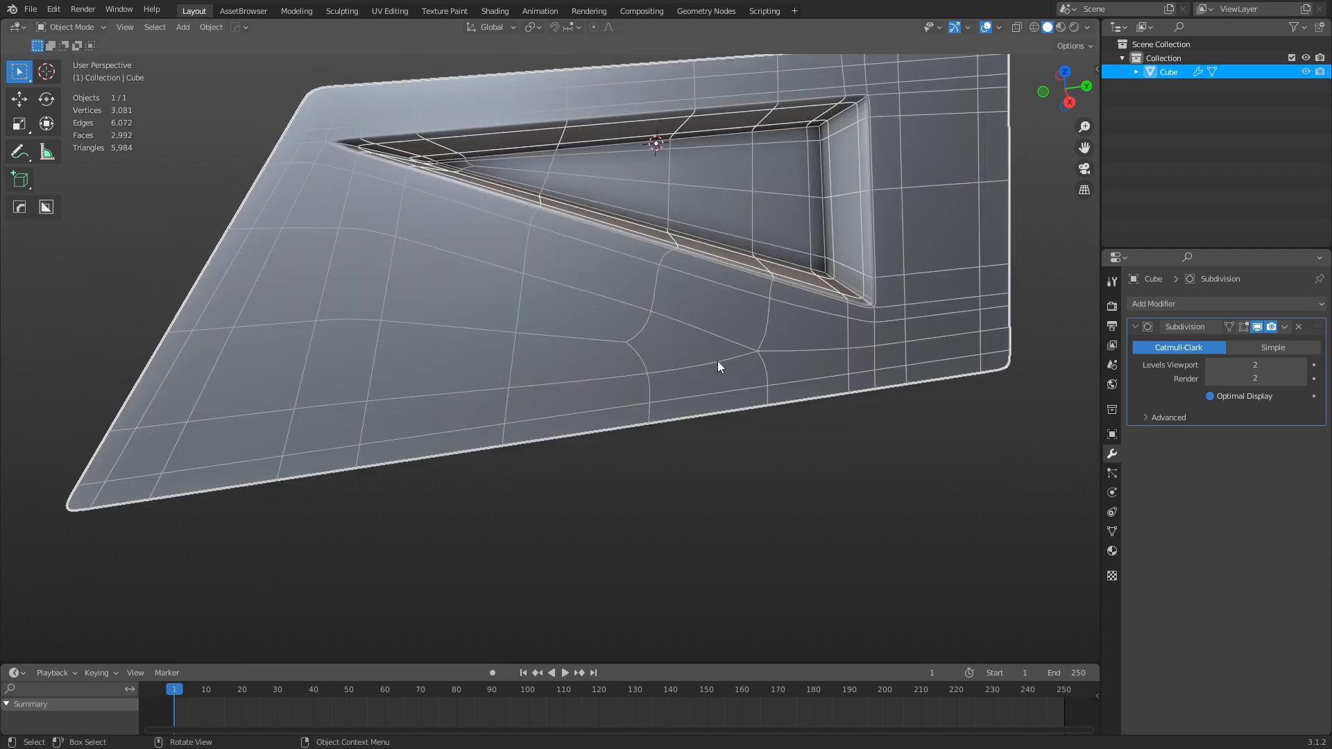
middle_click_drag(714, 361, 746, 359)
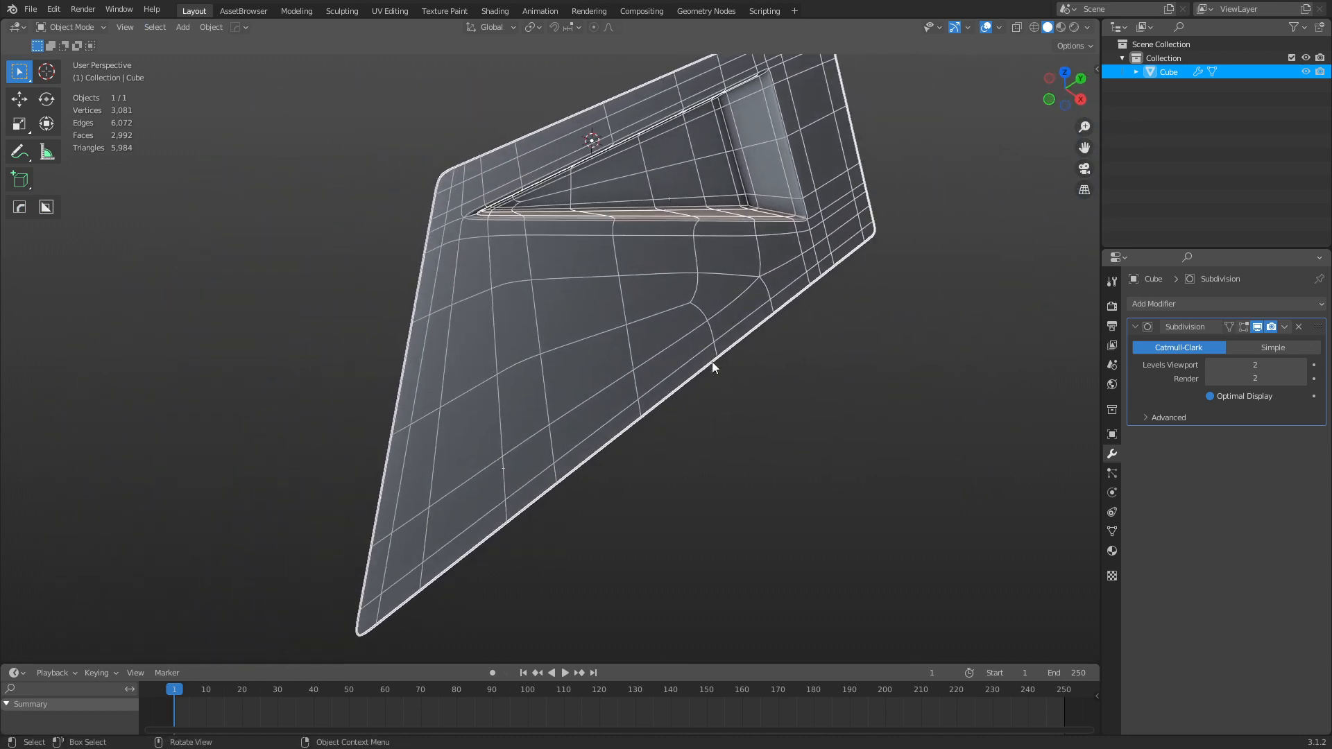
Select the panel's four outer boundary edge loops and extrude them backward about 2.4 m along the global X axis.
key("ctrl+Tab")
left_click(709, 335)
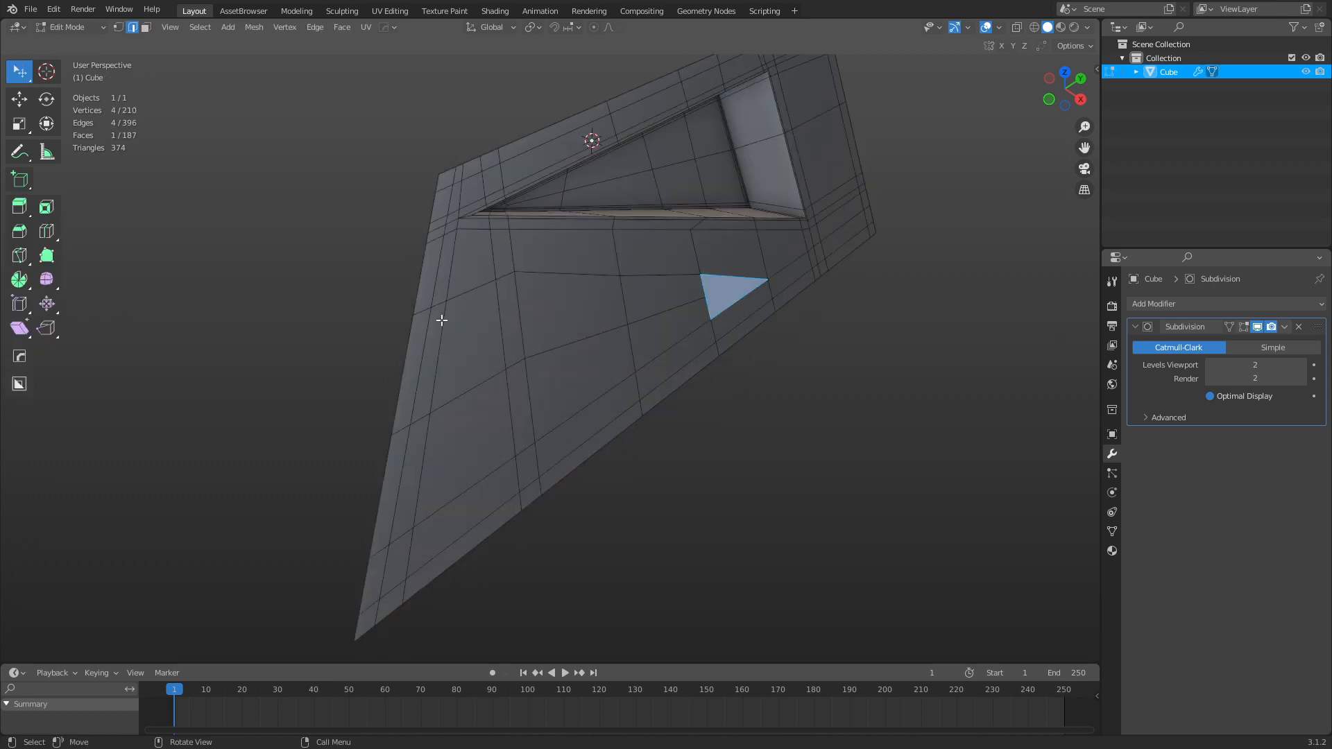
middle_click_drag(657, 352, 544, 399)
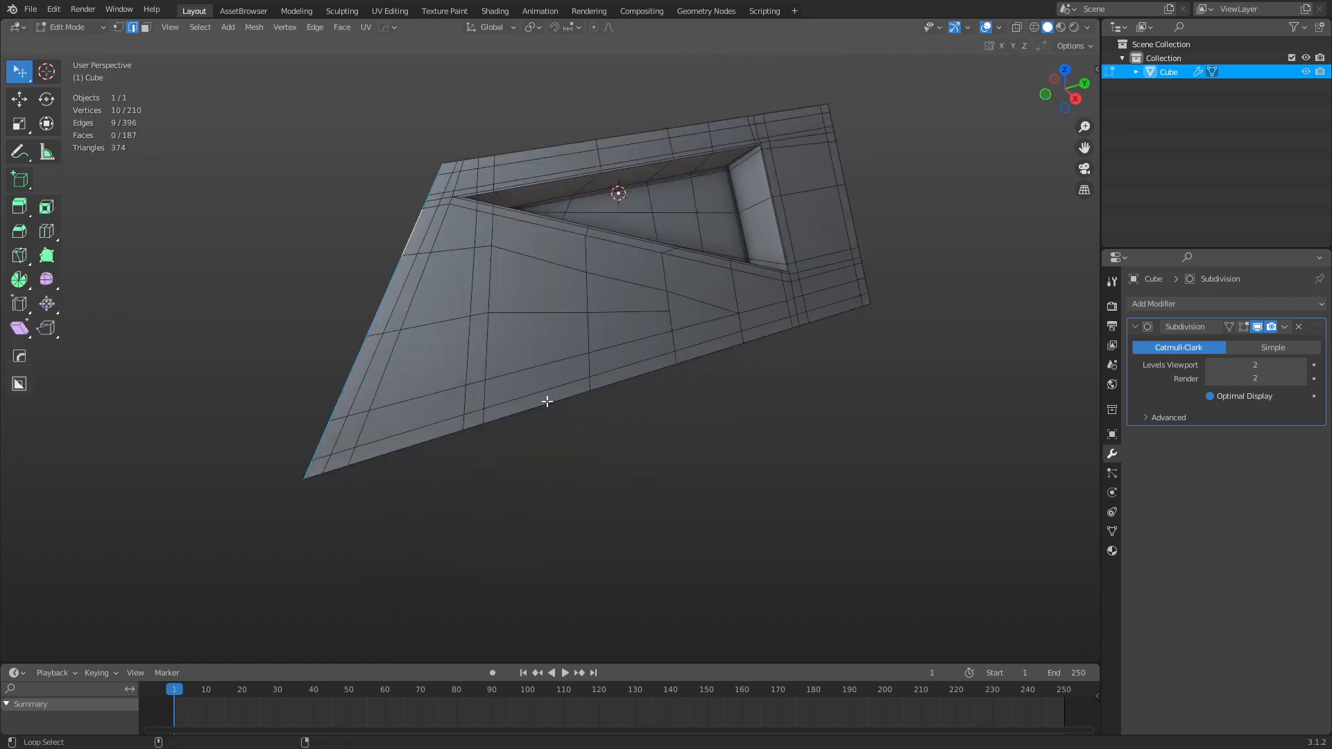
left_click(545, 400, "alt+shift")
left_click(565, 150, "alt+shift")
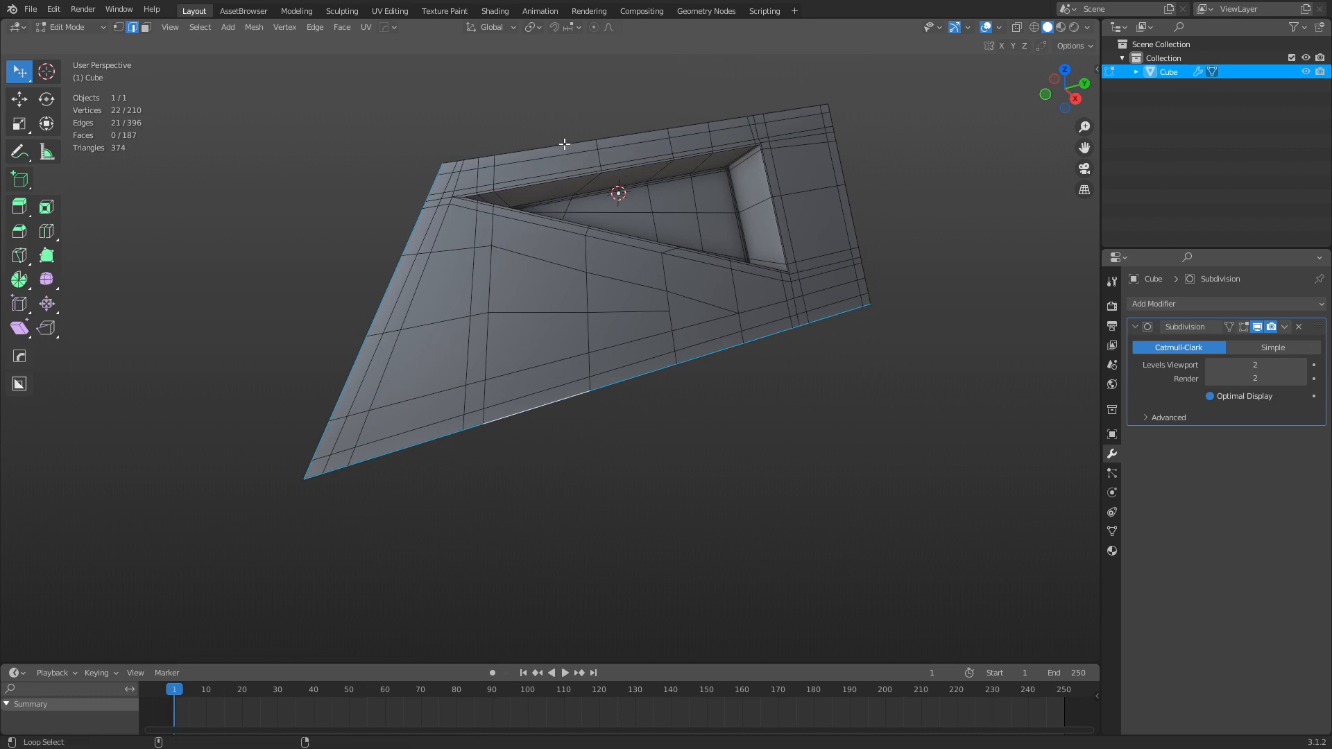
left_click(852, 213, "alt+shift")
middle_click_drag(773, 319, 704, 351)
key("e")
key("x")
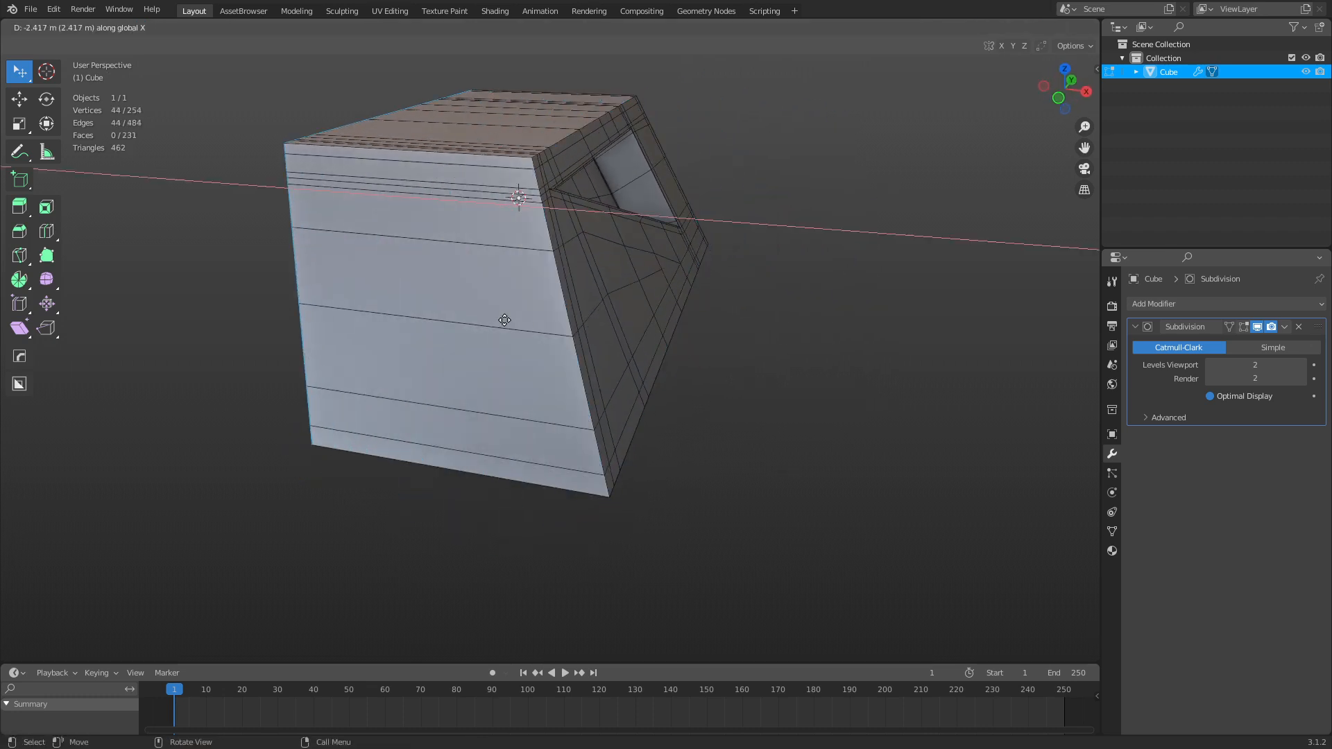
left_click(504, 320)
Add a supporting loop cut around the extruded sides close to the panel's front rim and return to Object Mode.
key("ctrl+r")
middle_click_drag(624, 321, 590, 291)
left_click(444, 333)
left_click(458, 340)
key("ctrl+Tab")
left_click(433, 346)
middle_click_drag(481, 327, 902, 281)
Add a Mirror modifier on X with Bisect X enabled and place it above Subdivision in the stack.
left_click(1196, 308)
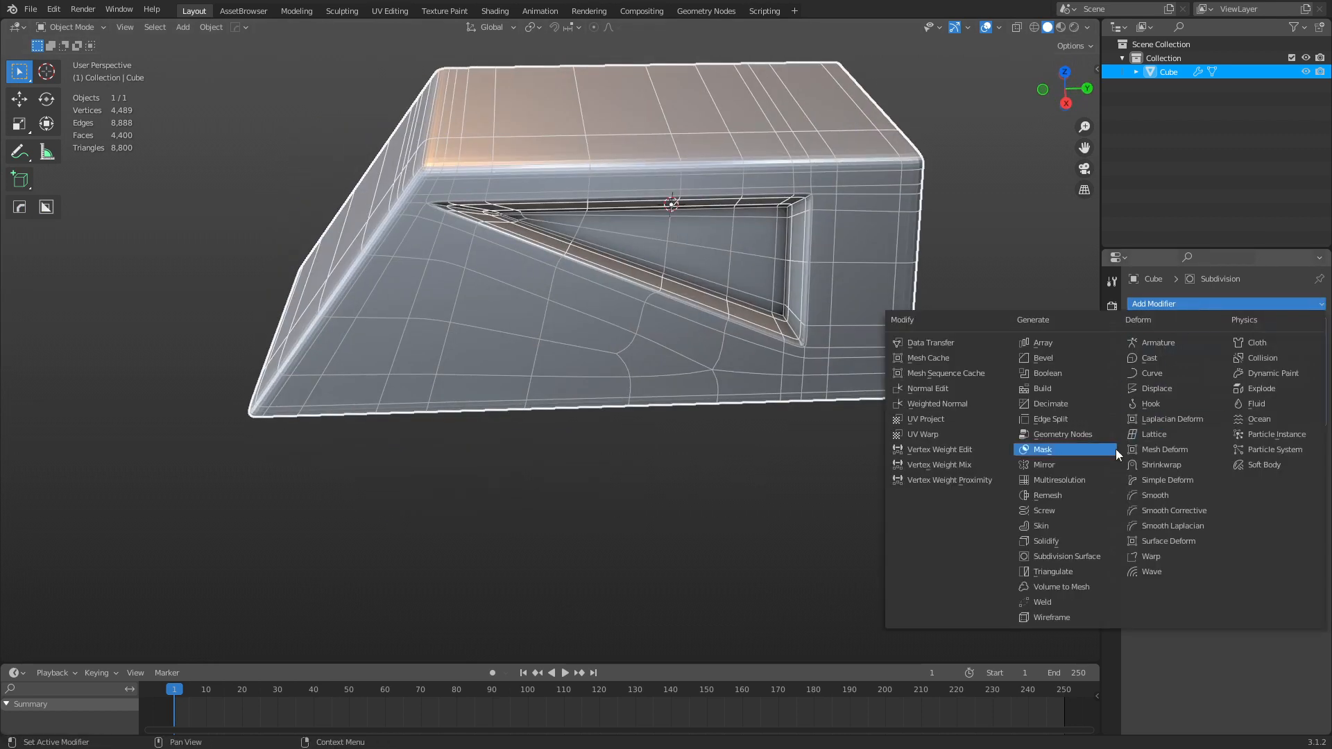
left_click(1075, 463)
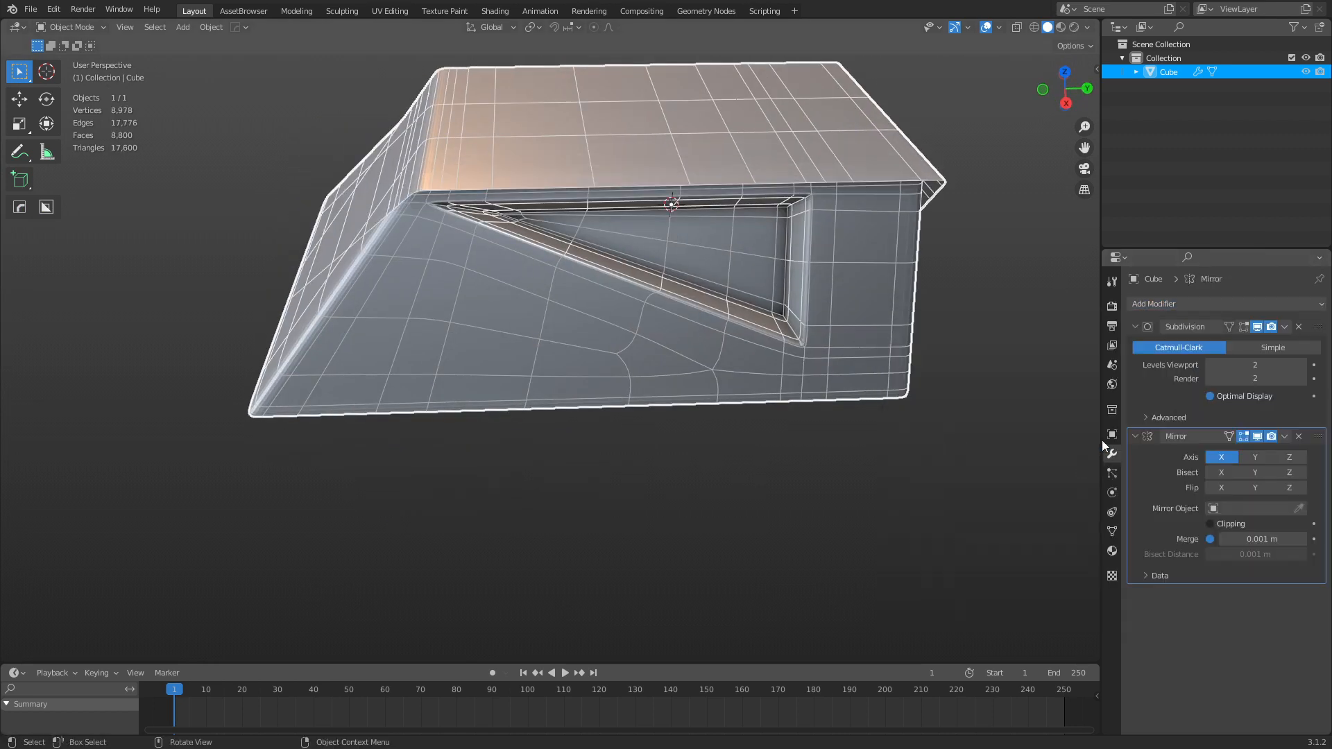
left_click(1228, 471)
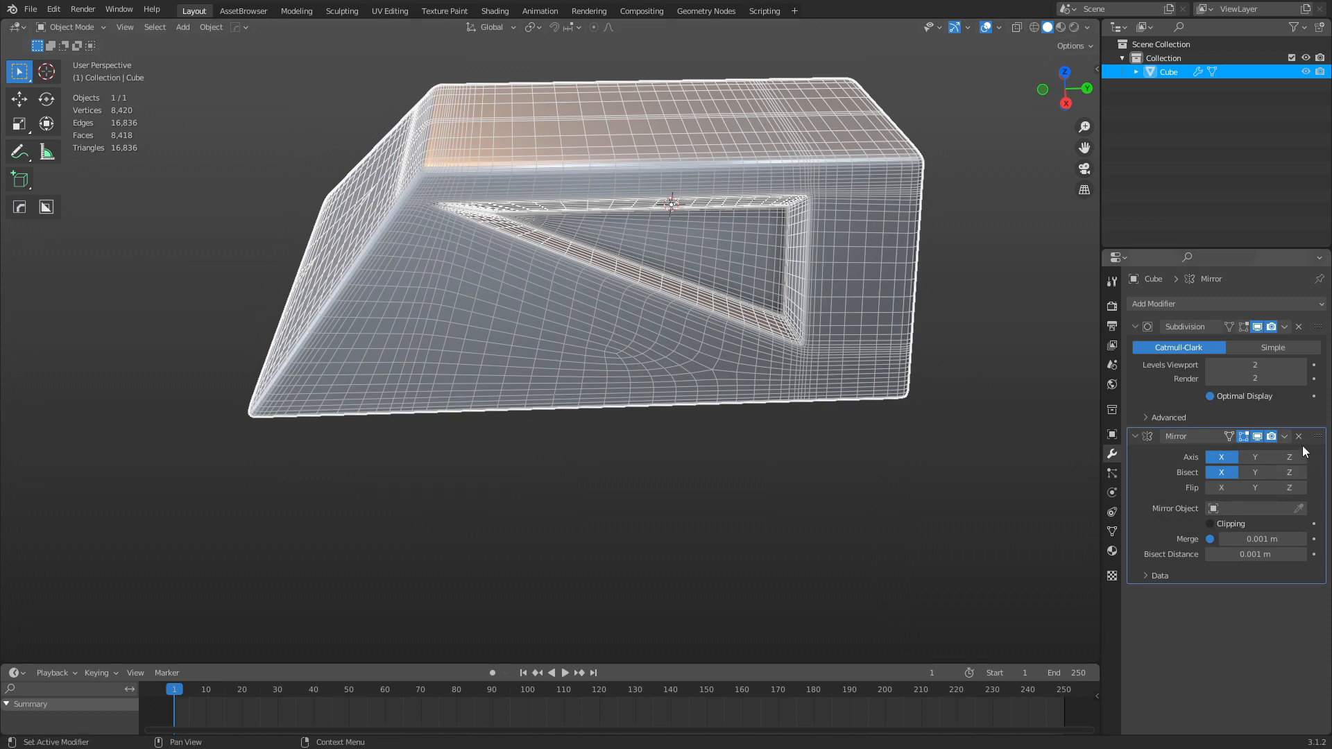
left_click_drag(1317, 436, 1307, 299)
left_click(626, 489)
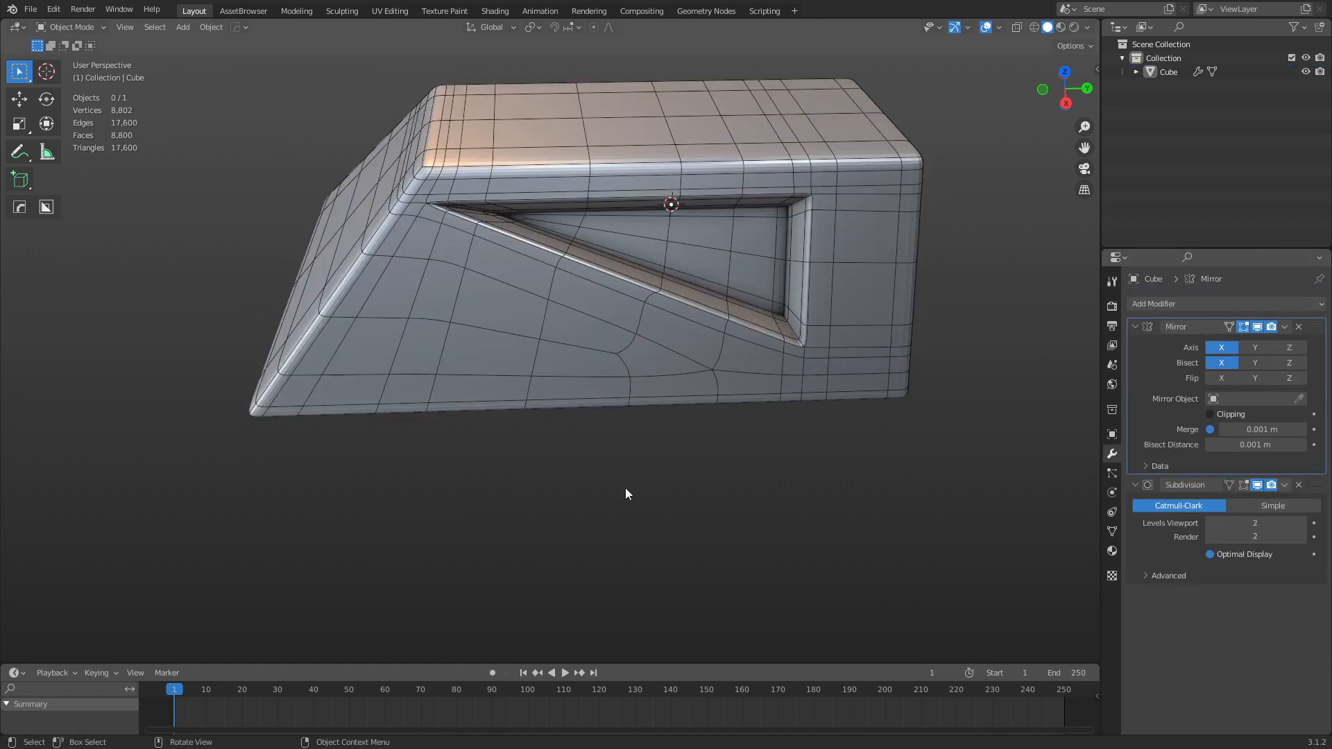
middle_click_drag(555, 430, 594, 370)
scroll(568, 363, "up", 2)
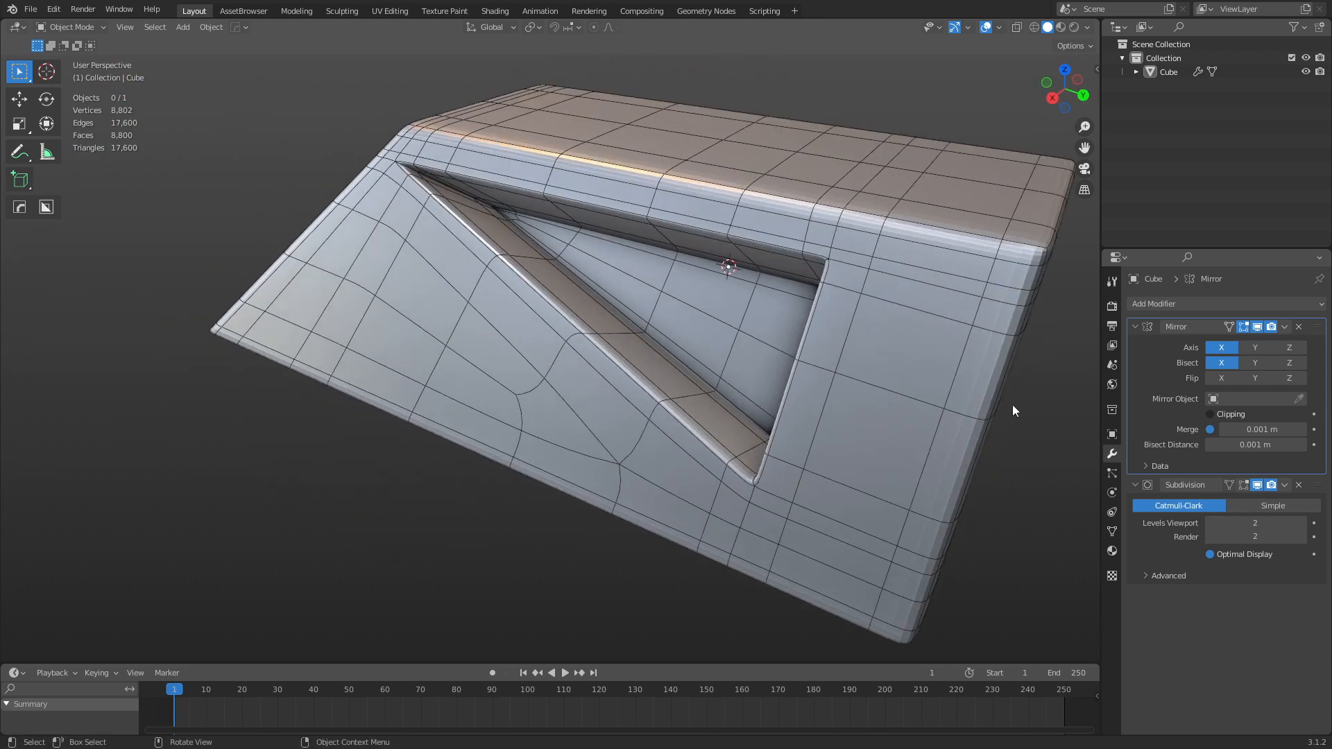
Apply the Mirror modifier and inspect the mirrored body from several sides.
key("ctrl+a")
middle_click_drag(1069, 367, 745, 428)
scroll(739, 427, "up", 3)
scroll(755, 390, "down", 2)
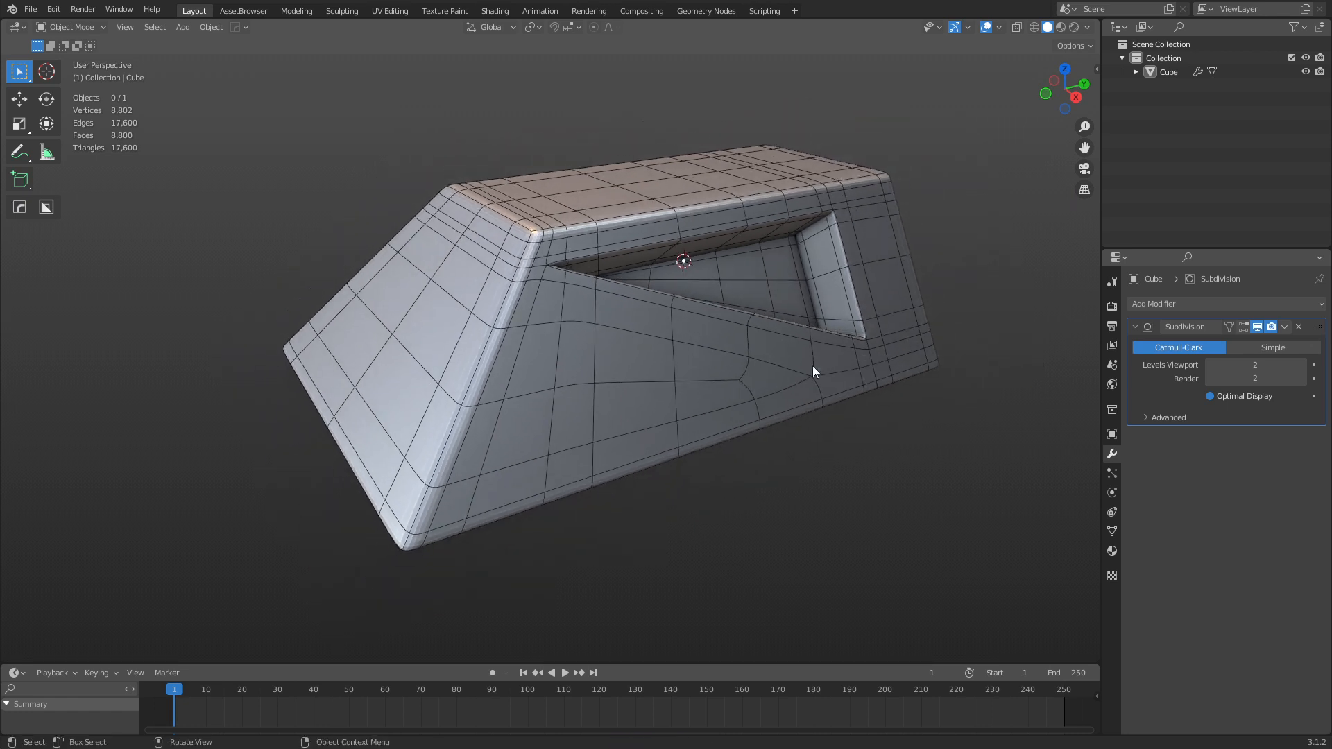
middle_click_drag(813, 365, 785, 363)
scroll(780, 374, "up", 2)
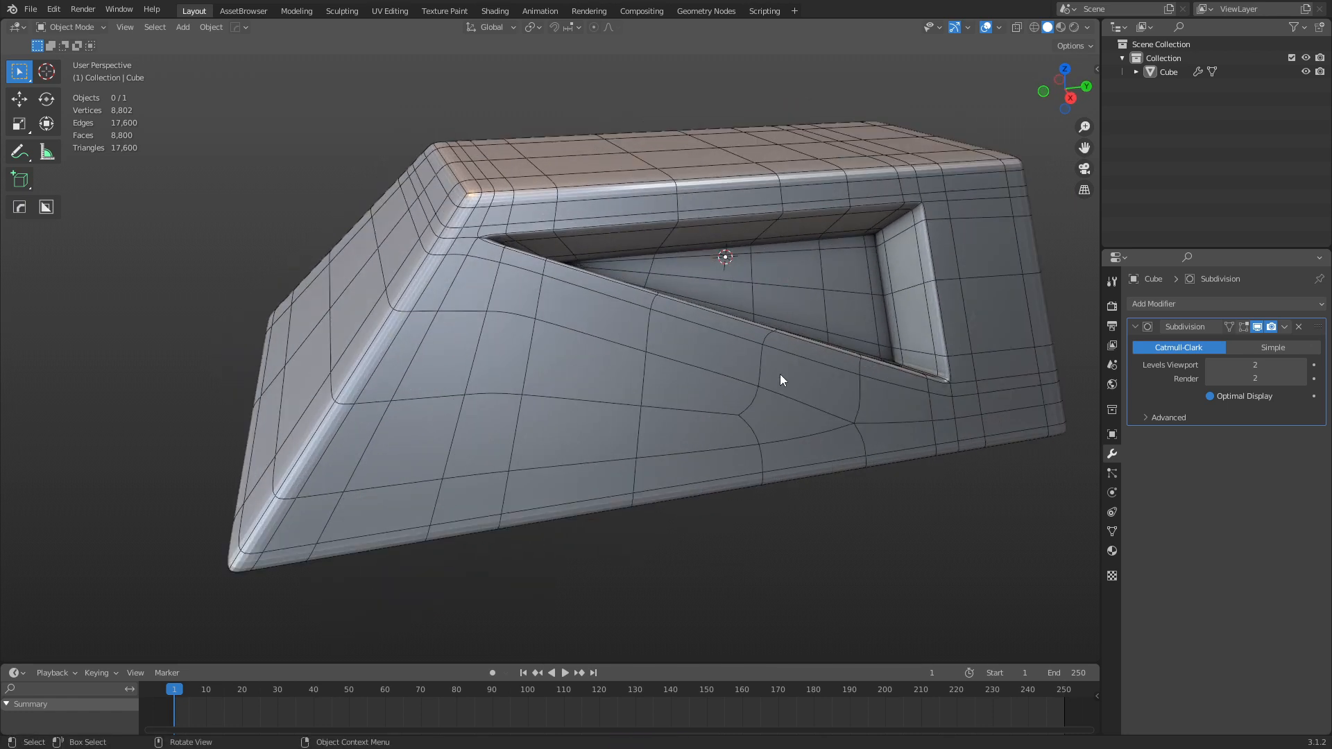
Add a Simple Deform modifier in Twist mode with an angle of 69.9° around the Z axis.
left_click(1204, 306)
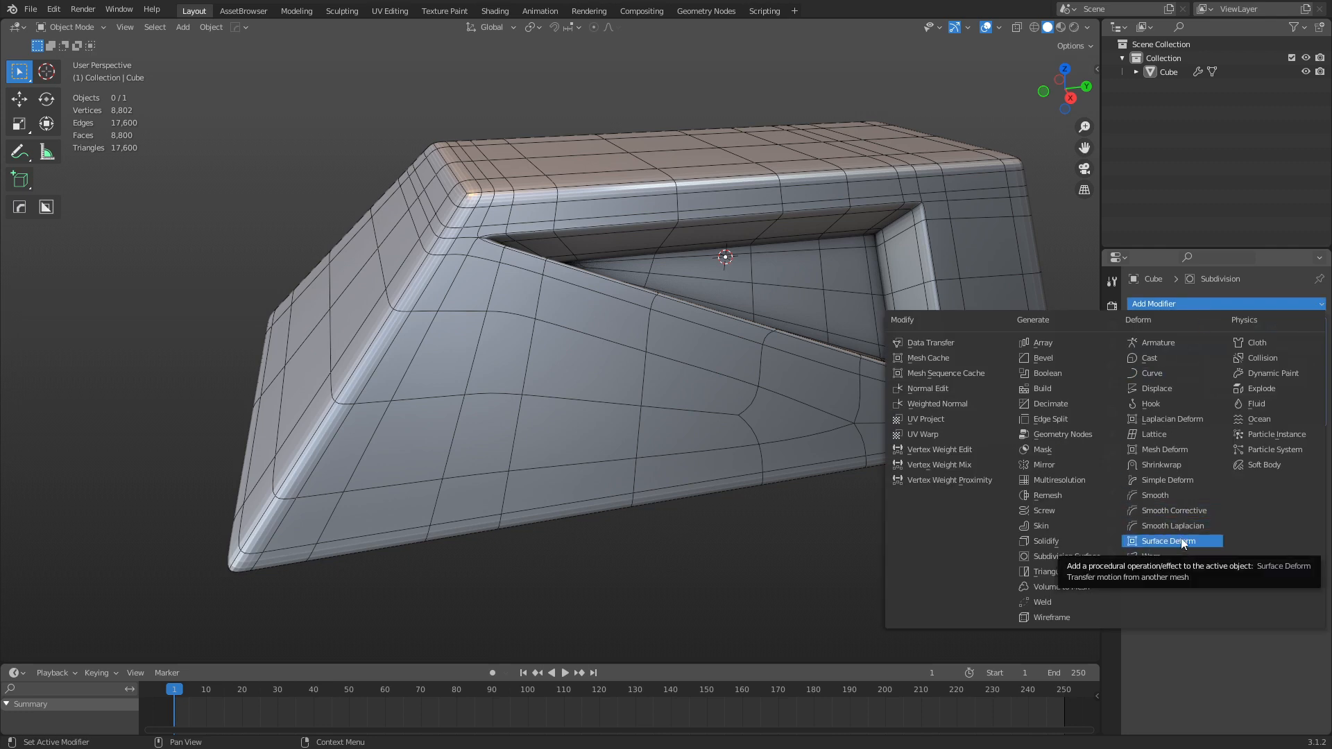
left_click(1188, 480)
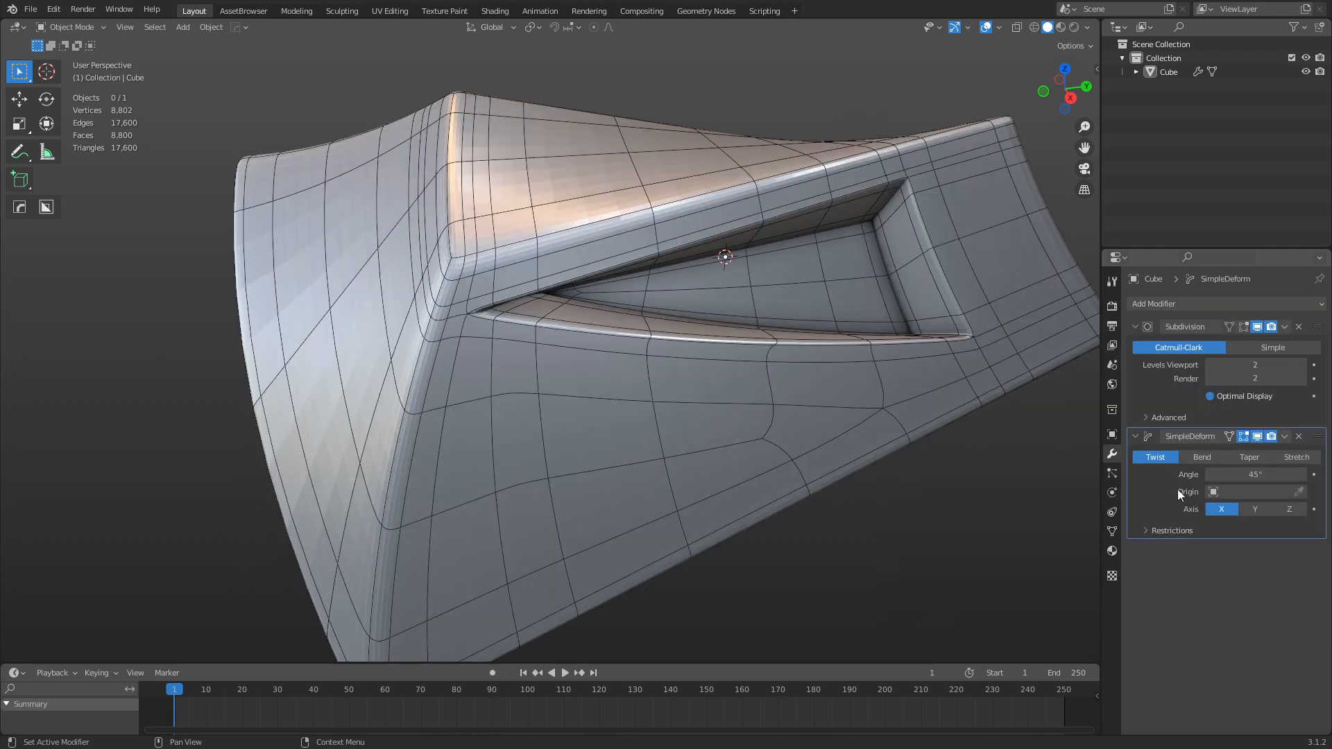
scroll(861, 413, "down", 2)
mouse_move(861, 414)
middle_mouse_down()
mouse_move(760, 414)
mouse_move(861, 432)
middle_mouse_up()
mouse_move(1255, 475)
left_mouse_down()
mouse_move(1315, 475)
mouse_move(1179, 475)
mouse_move(1276, 474)
mouse_move(1251, 475)
left_mouse_up()
left_click(1259, 509)
left_click(1289, 509)
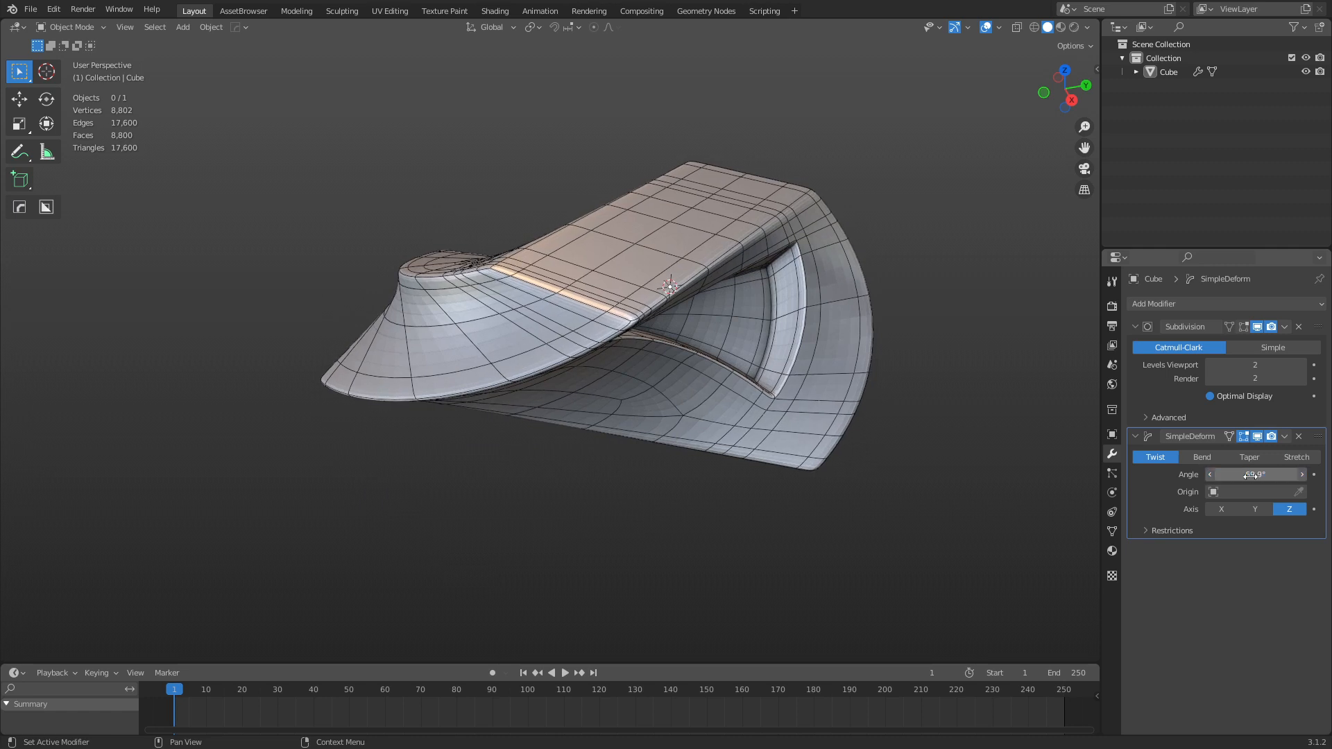
Try Simple Deform's Bend and Taper modes, setting the angle to -49.7°, and switch back to Twist.
left_click(1210, 462)
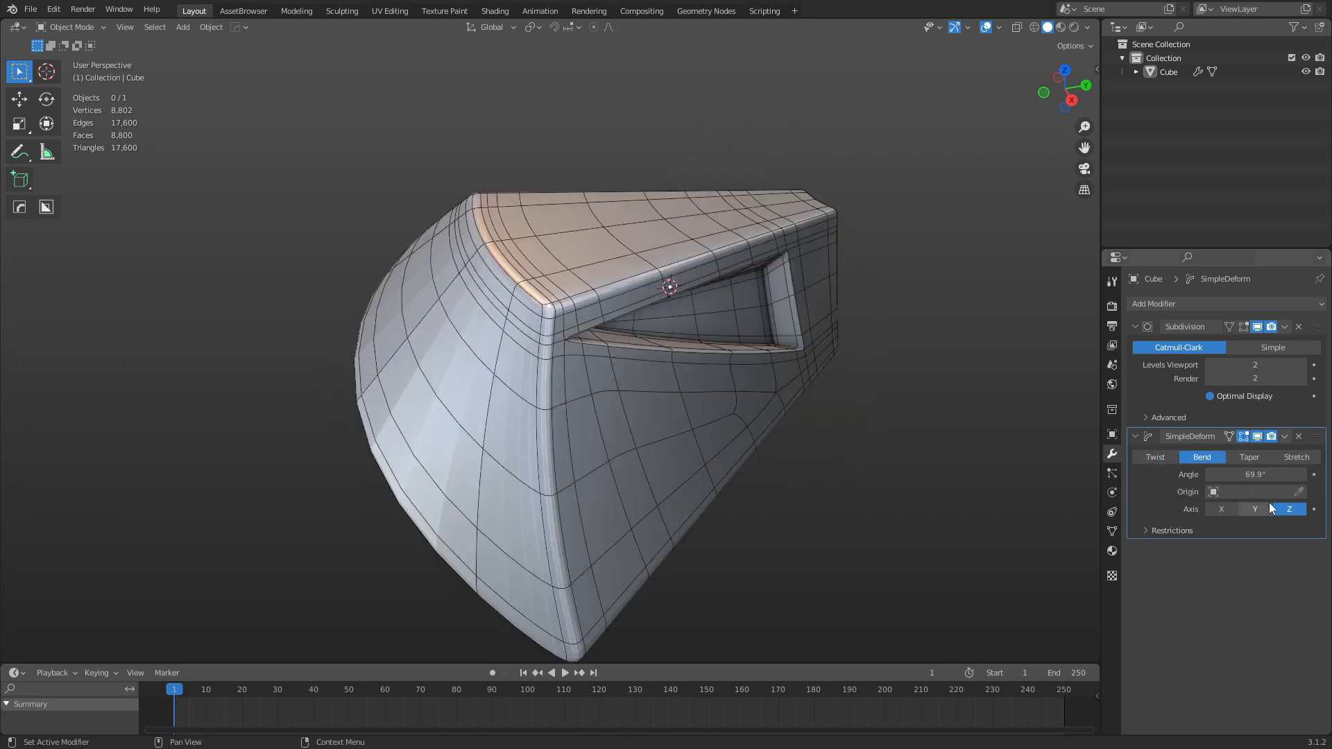
left_click_drag(1255, 476, 1176, 473)
left_click(1249, 458)
left_click(1207, 459)
left_click(1155, 457)
Shade the twisted body smooth and inspect its surface around the recess with the wireframe overlay turned off.
middle_click_drag(895, 466, 748, 454)
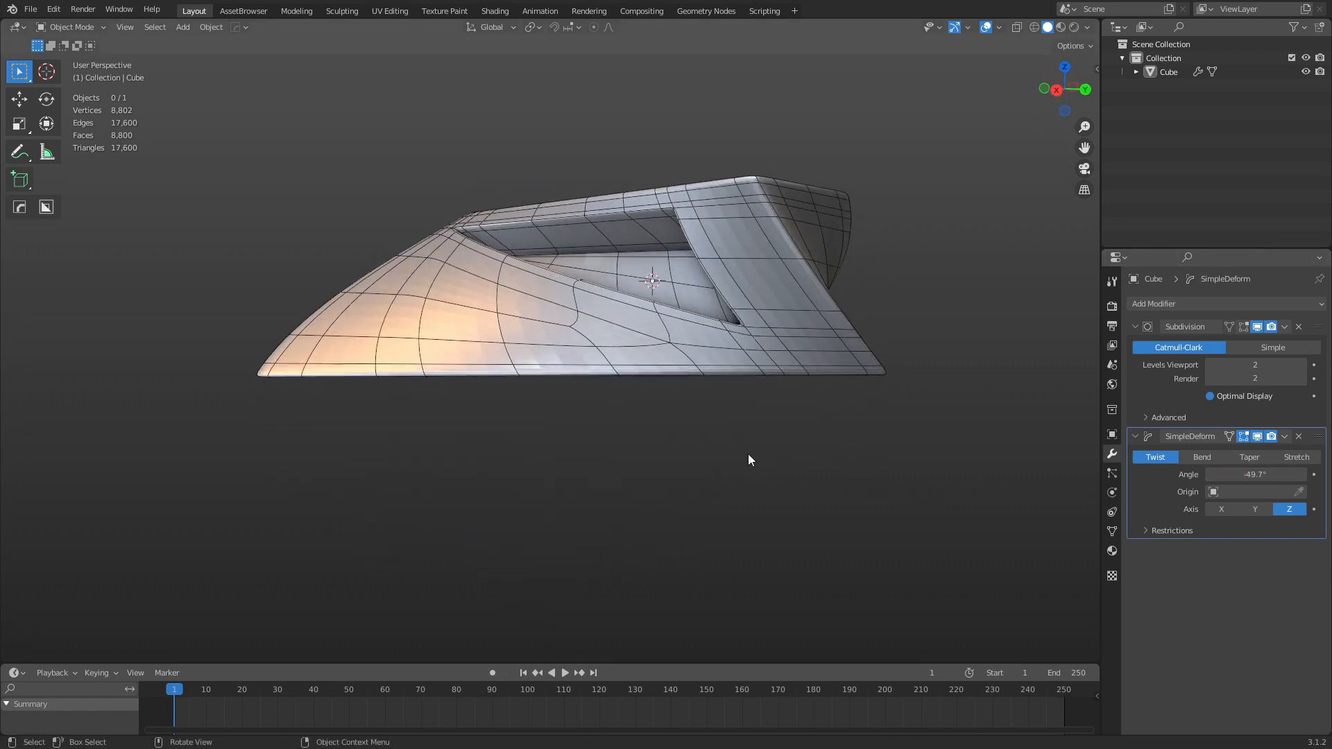
scroll(664, 427, "up", 2)
middle_click_drag(663, 423, 686, 444)
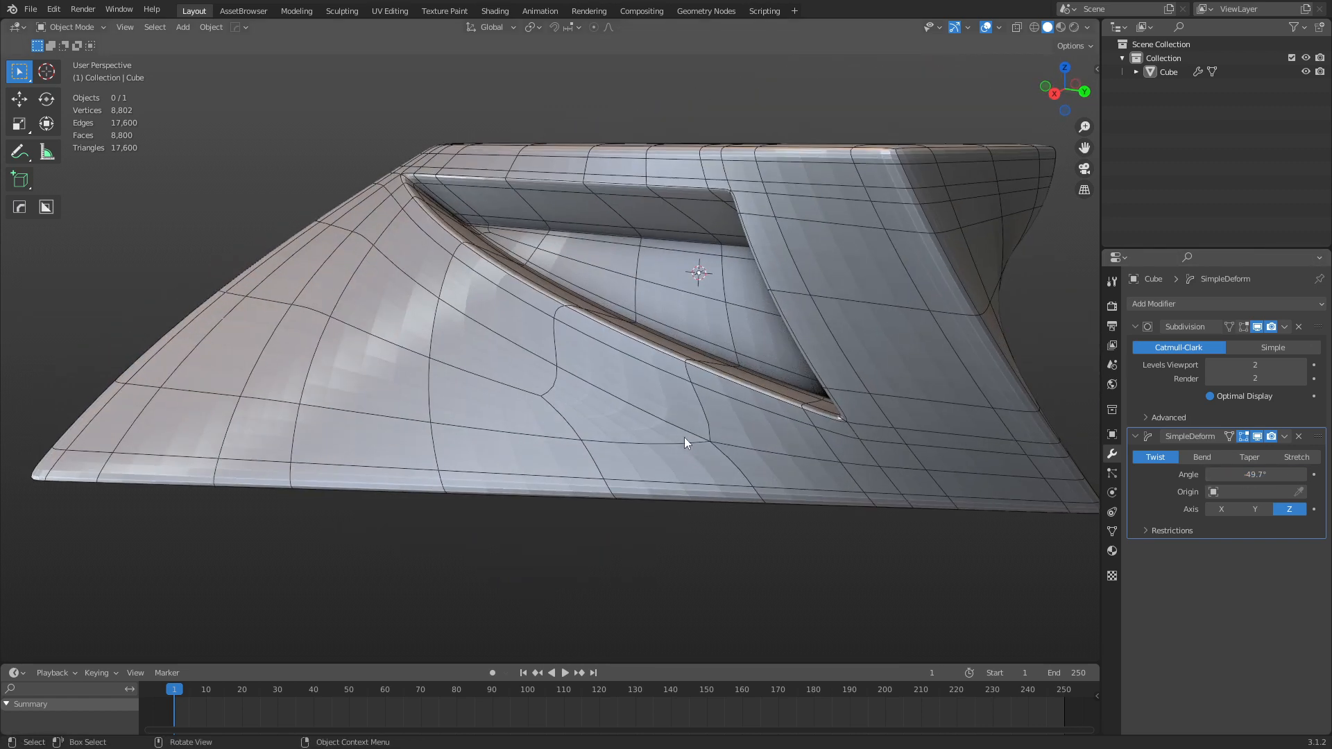
left_click(630, 444)
right_click(689, 342)
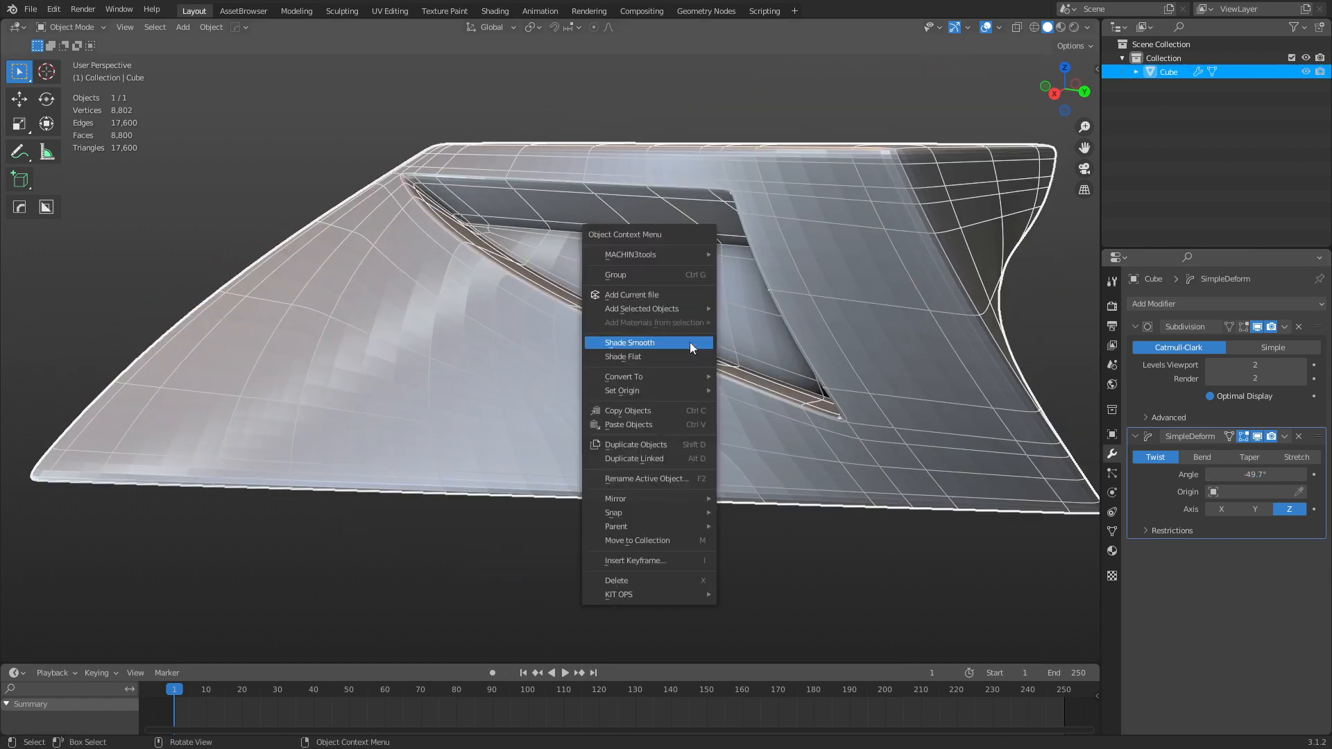
left_click(689, 343)
left_click(709, 571)
middle_click_drag(688, 539, 678, 485)
key("shift+w")
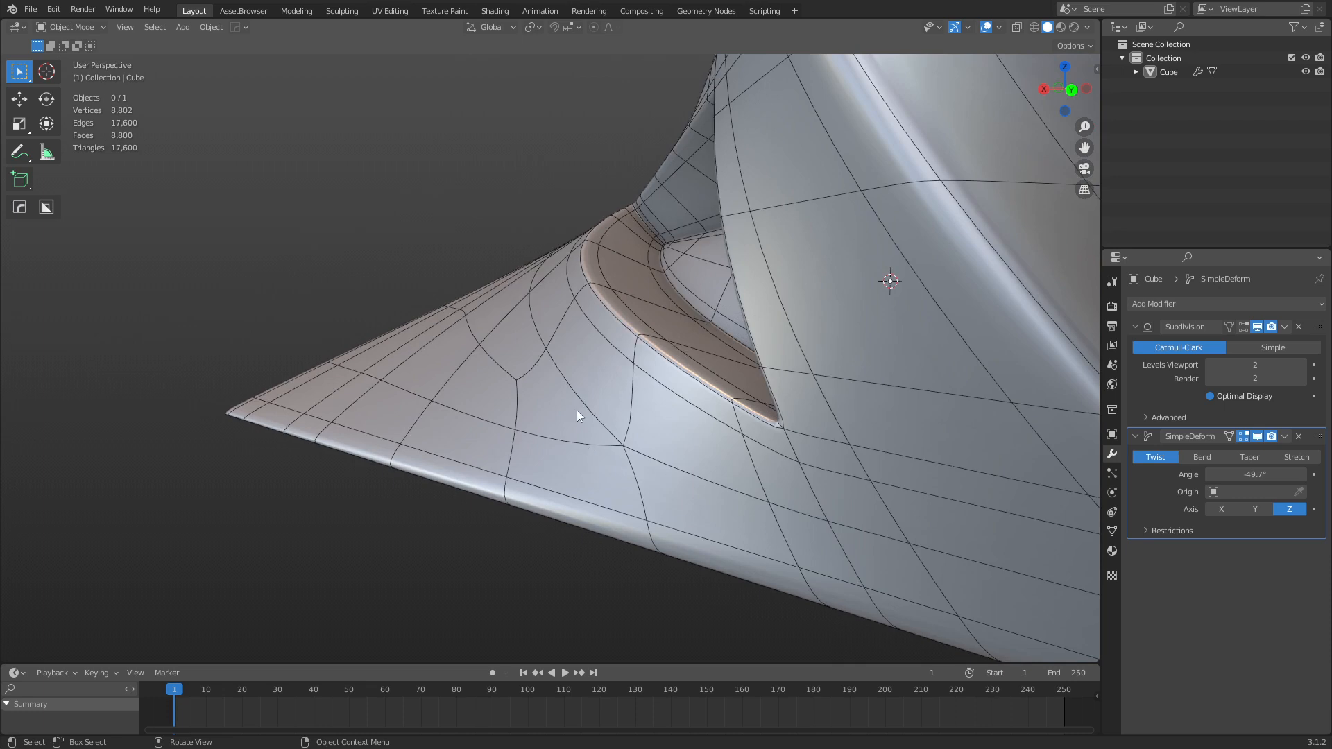
key("shift+w")
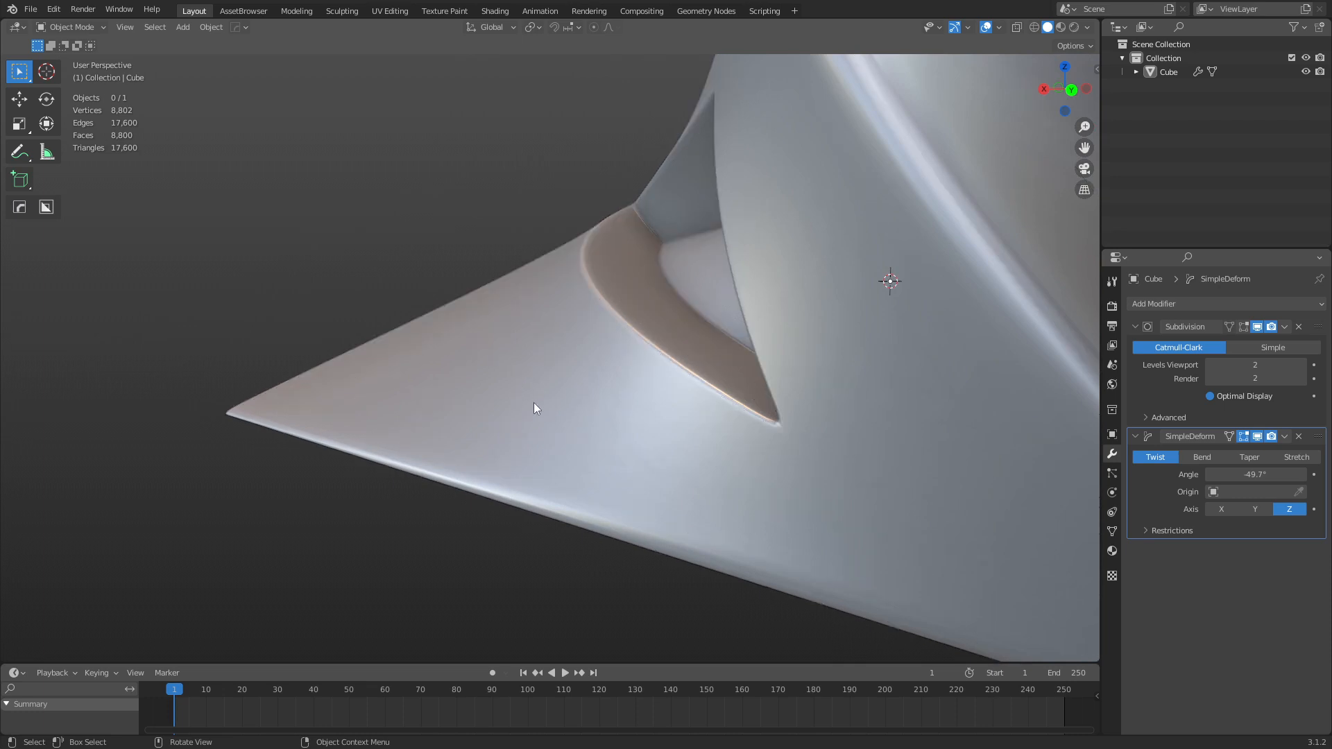
Set the Simple Deform twist to the Y axis with an angle of 8.69° and show the wireframe again.
left_click(1264, 507)
left_click_drag(1256, 474, 1311, 475)
middle_click_drag(584, 469, 457, 477)
key("shift+w")
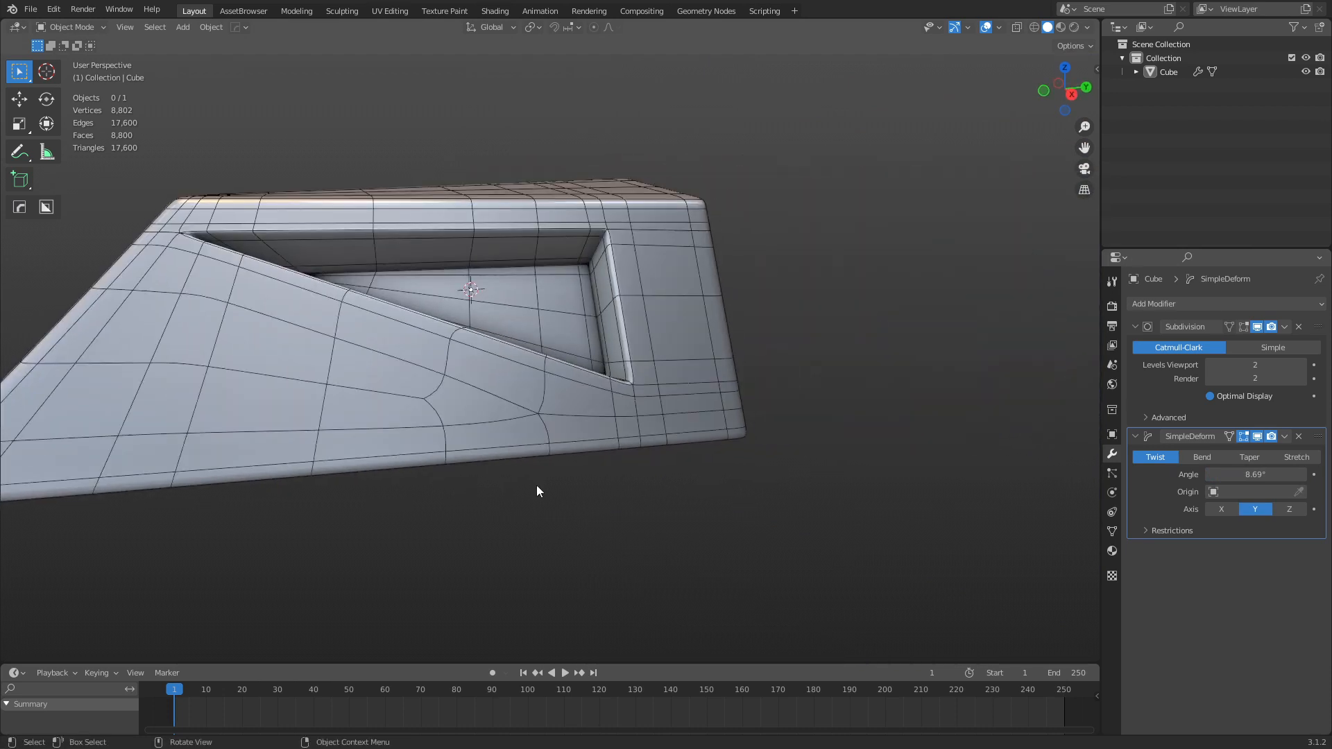
middle_click_drag(538, 491, 992, 425)
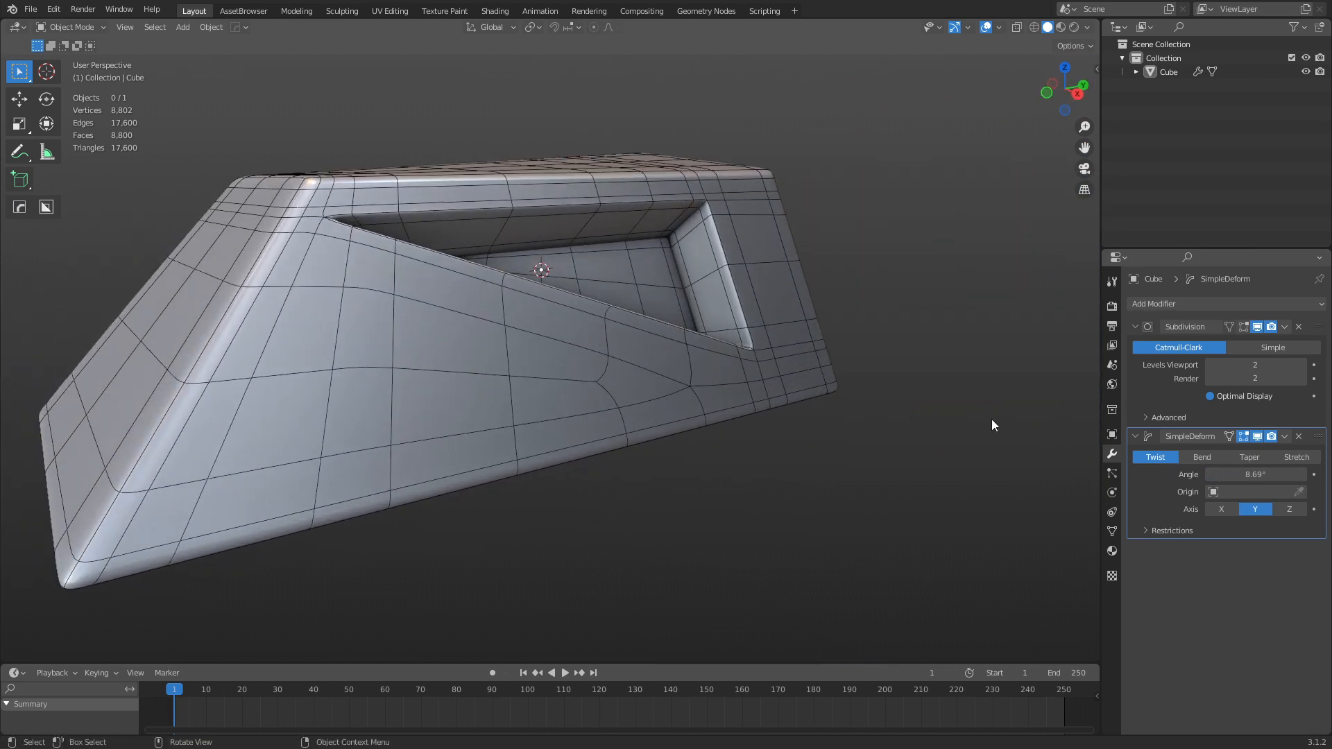
Toggle the Subdivision modifier's Optimal Display off to examine the subdivided edges below the recess, and turn it back on.
left_click(1230, 397)
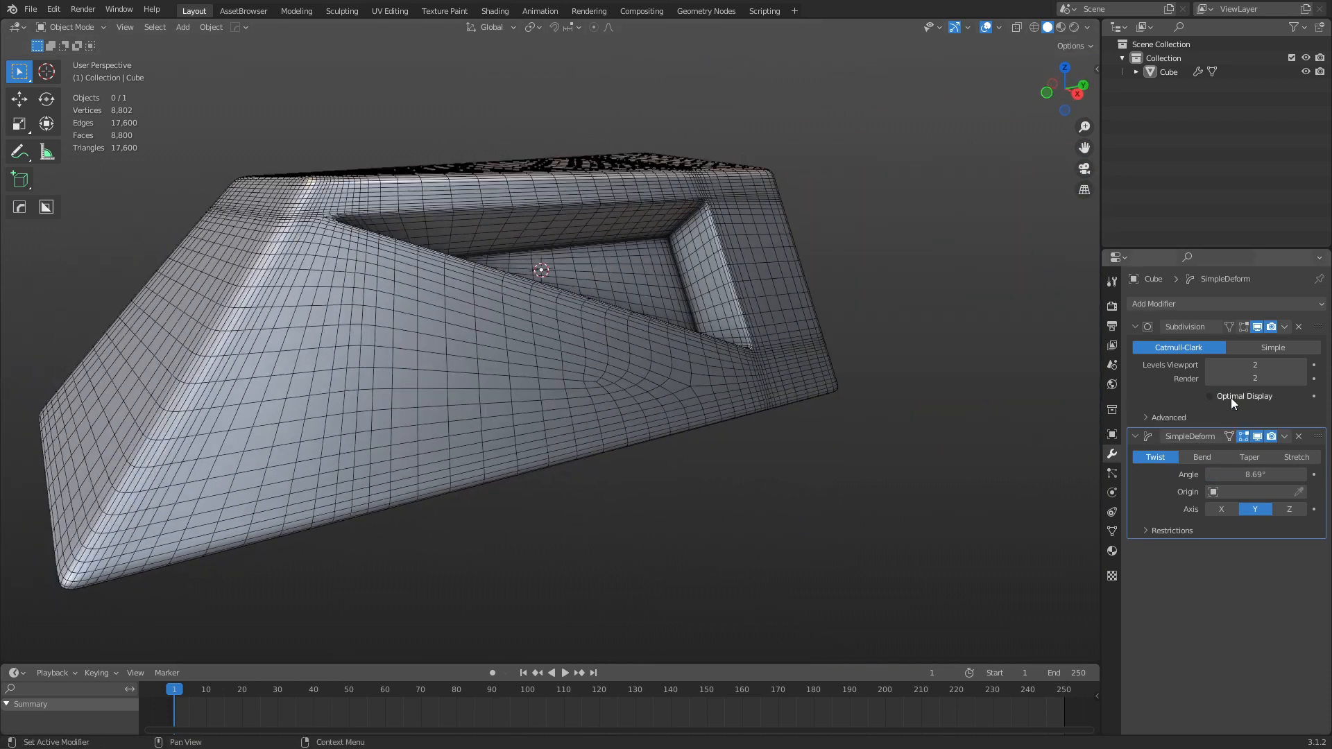
scroll(829, 485, "up", 10)
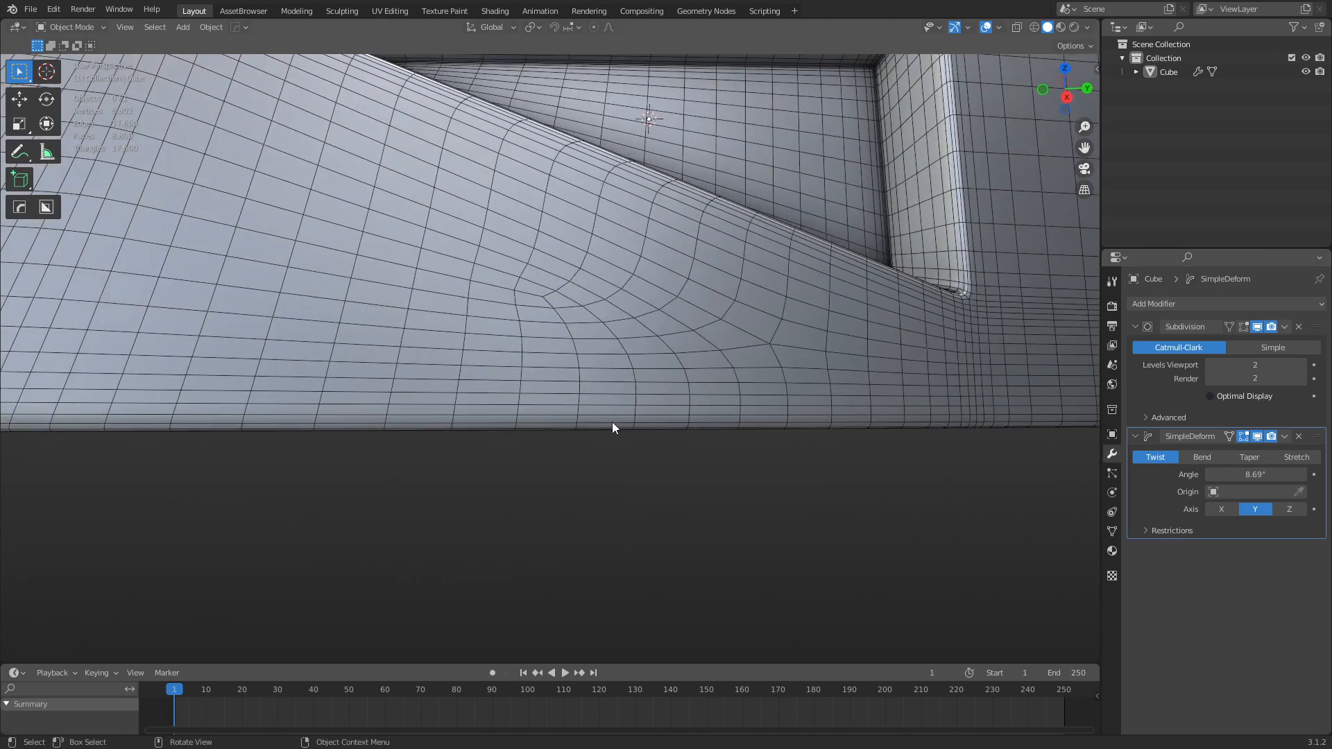
left_click(1222, 397)
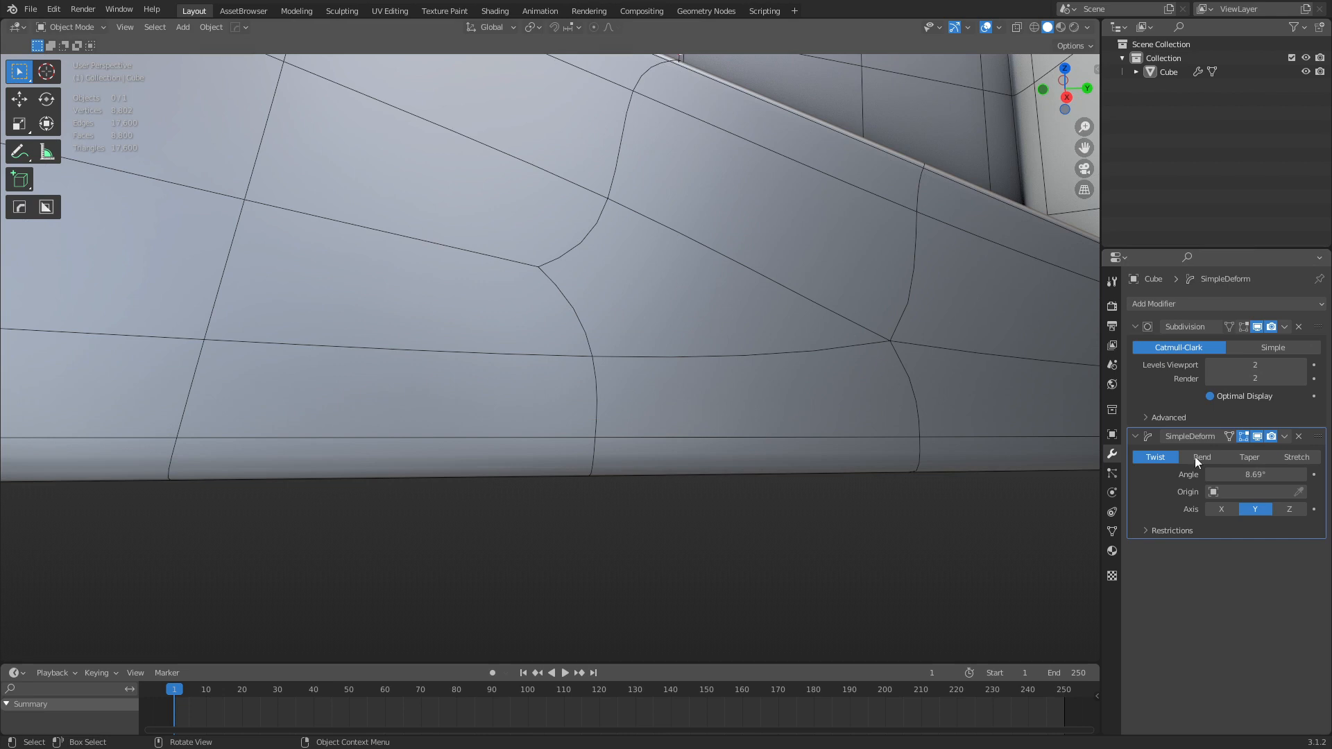
left_click(1238, 395)
left_click(1239, 397)
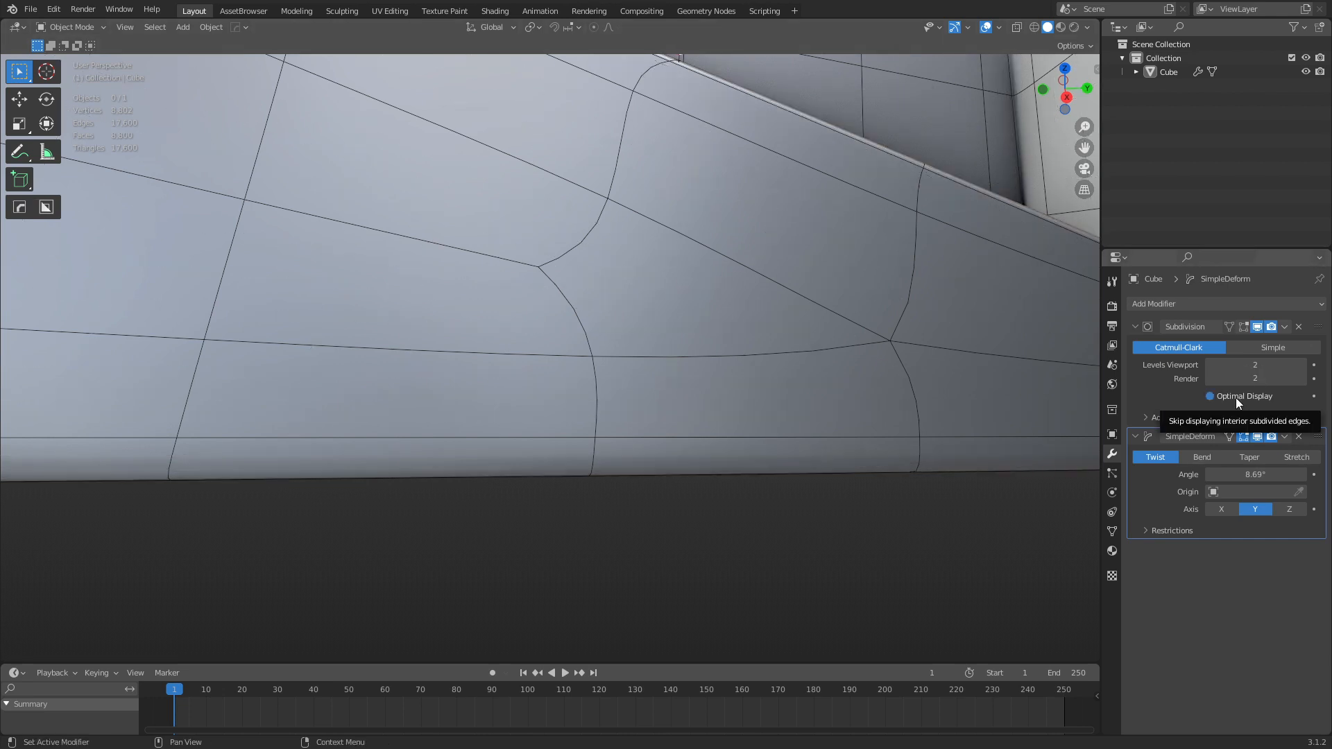
left_click(1235, 397)
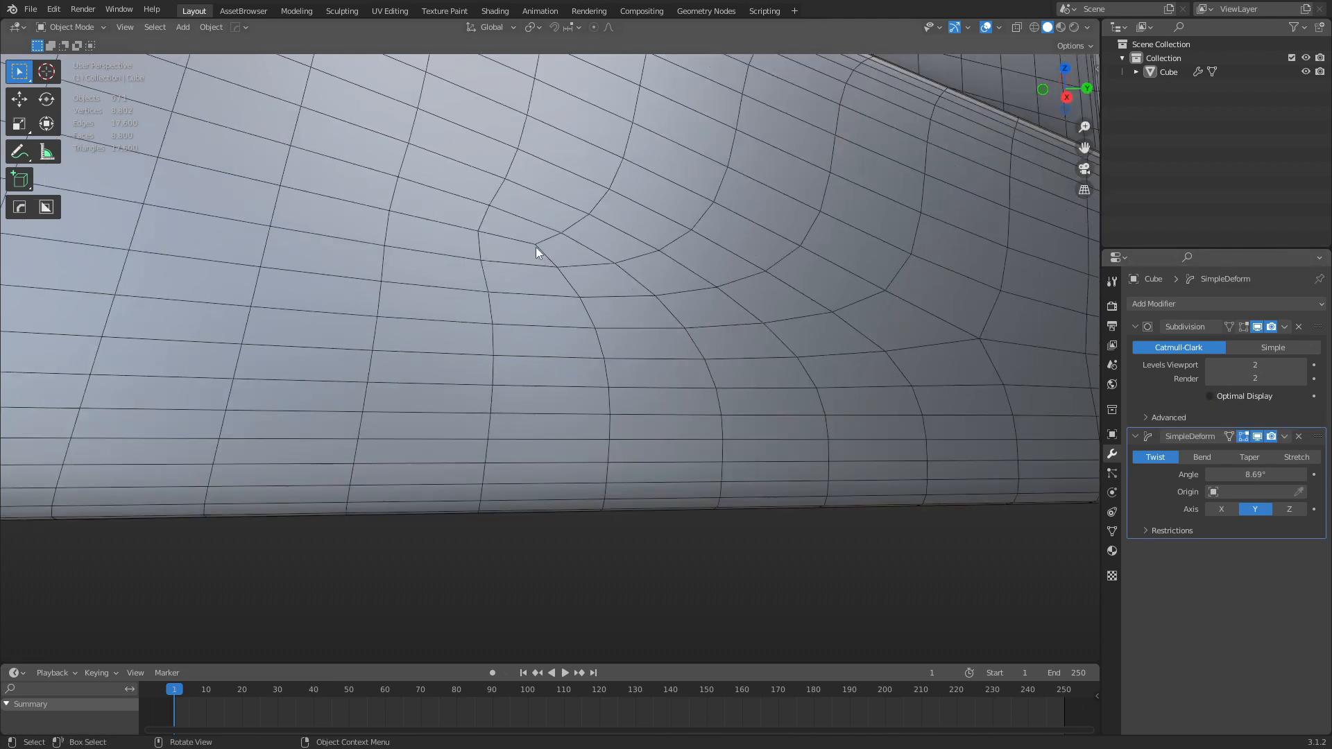
middle_click_drag(557, 248, 584, 389)
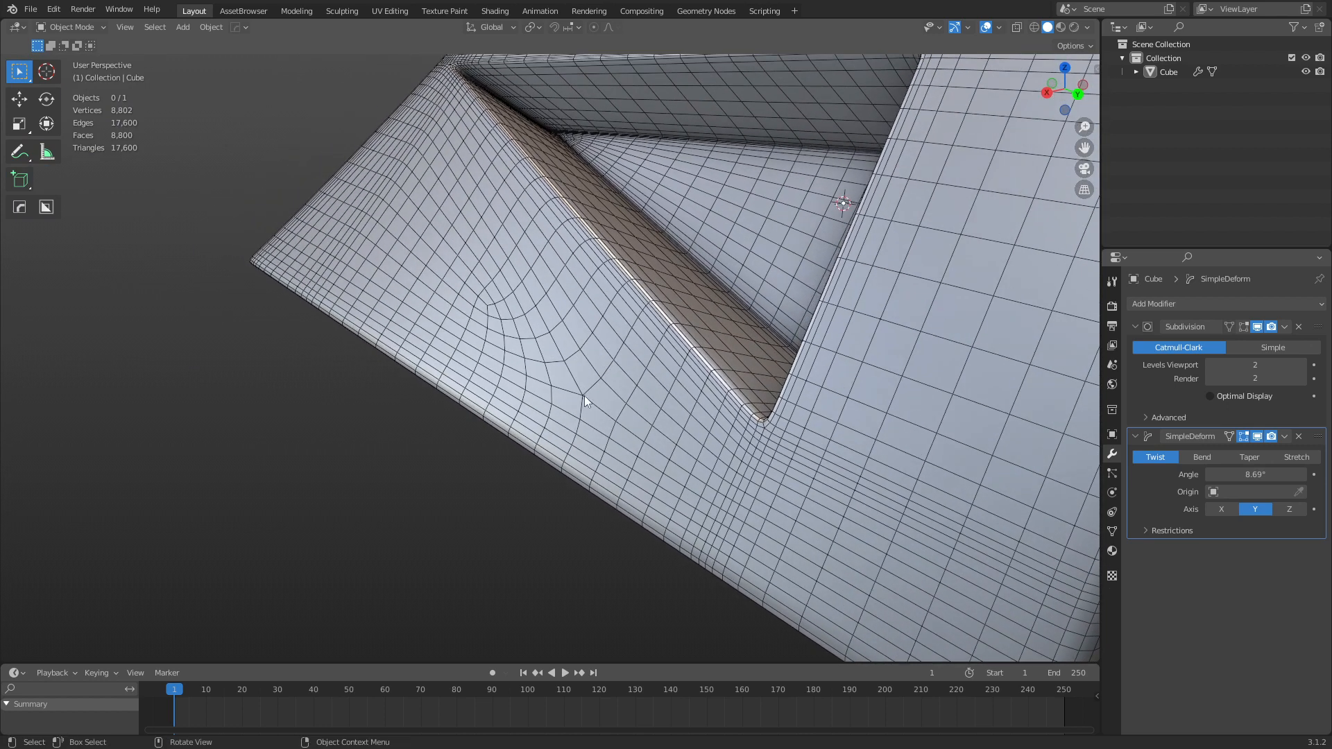
left_click(1238, 394)
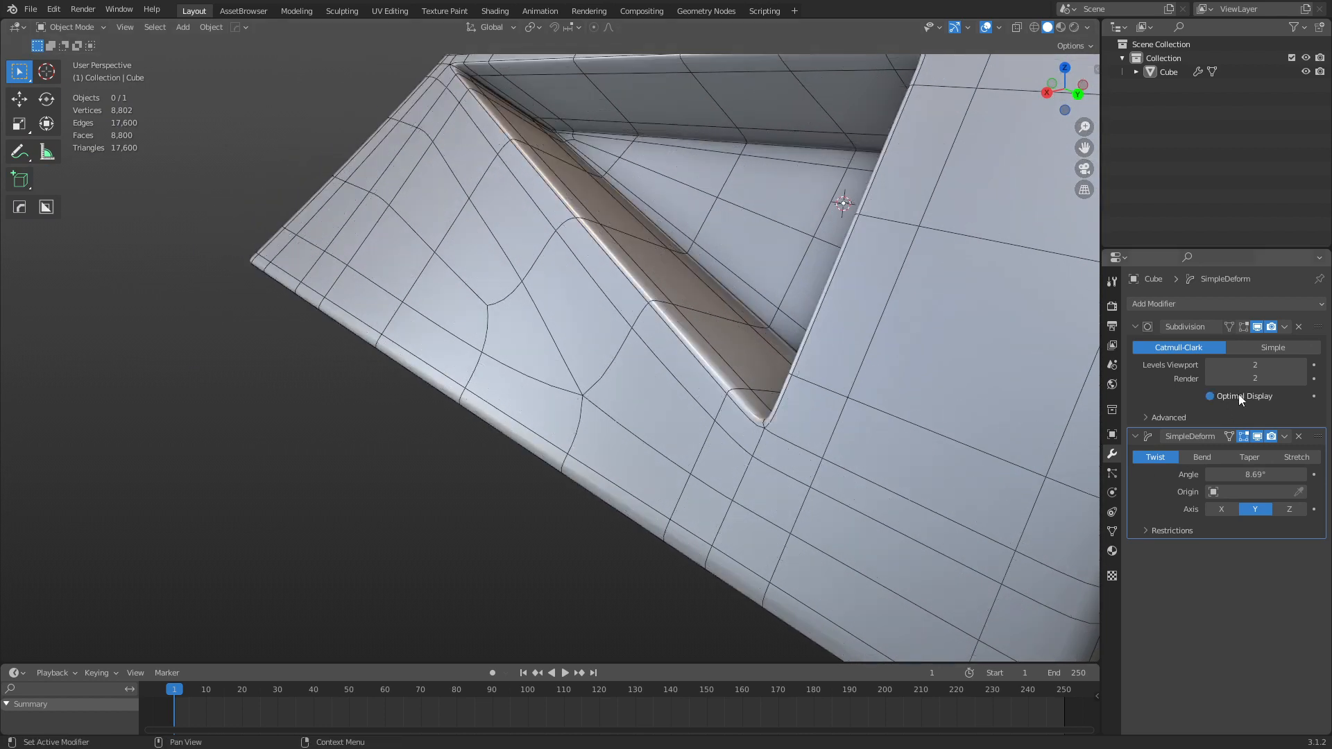
Set the Simple Deform twist angle to -117° and inspect the deformed body from several sides.
middle_click_drag(867, 417, 831, 435)
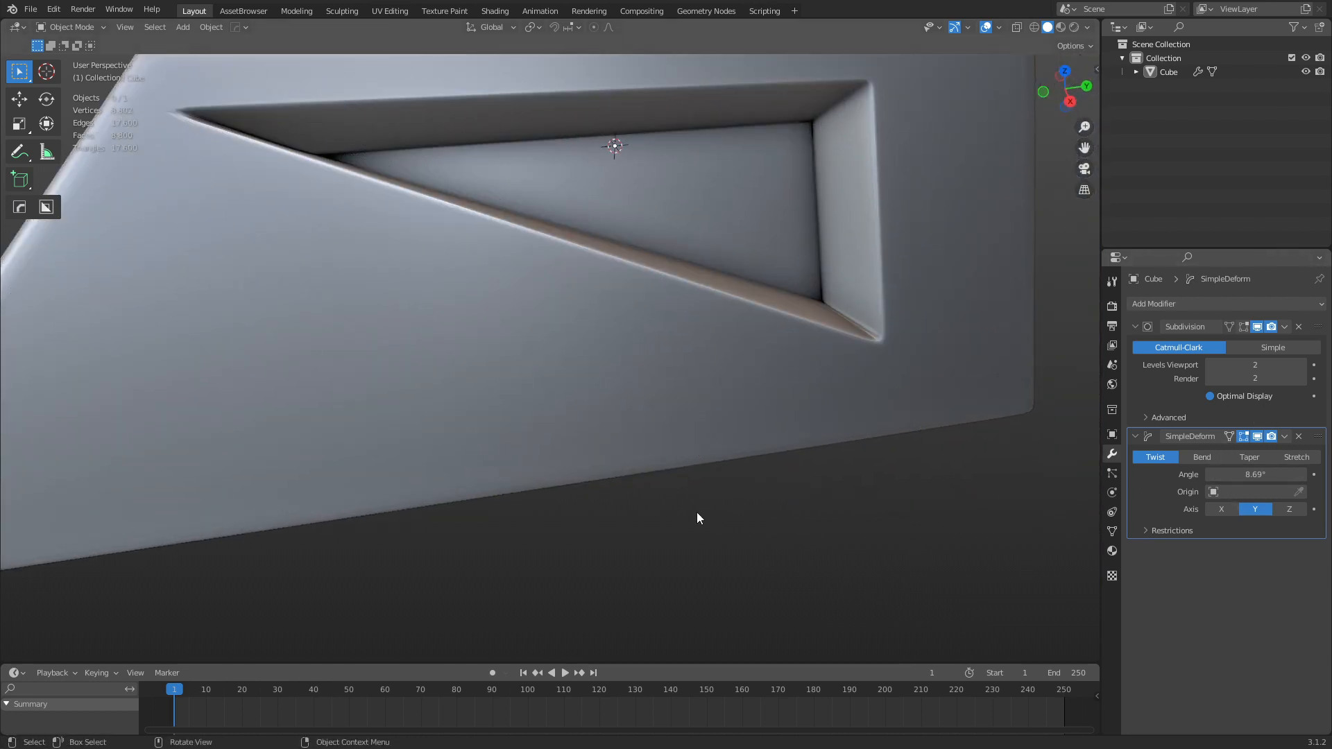
scroll(695, 512, "down", 6)
middle_click_drag(695, 512, 888, 441)
left_click_drag(1274, 469, 1152, 470)
middle_click_drag(530, 289, 749, 355)
Disable Simple Deform's viewport display and enter Edit Mode on the body in edge selection at the recess's upper square corner.
left_click(1257, 435)
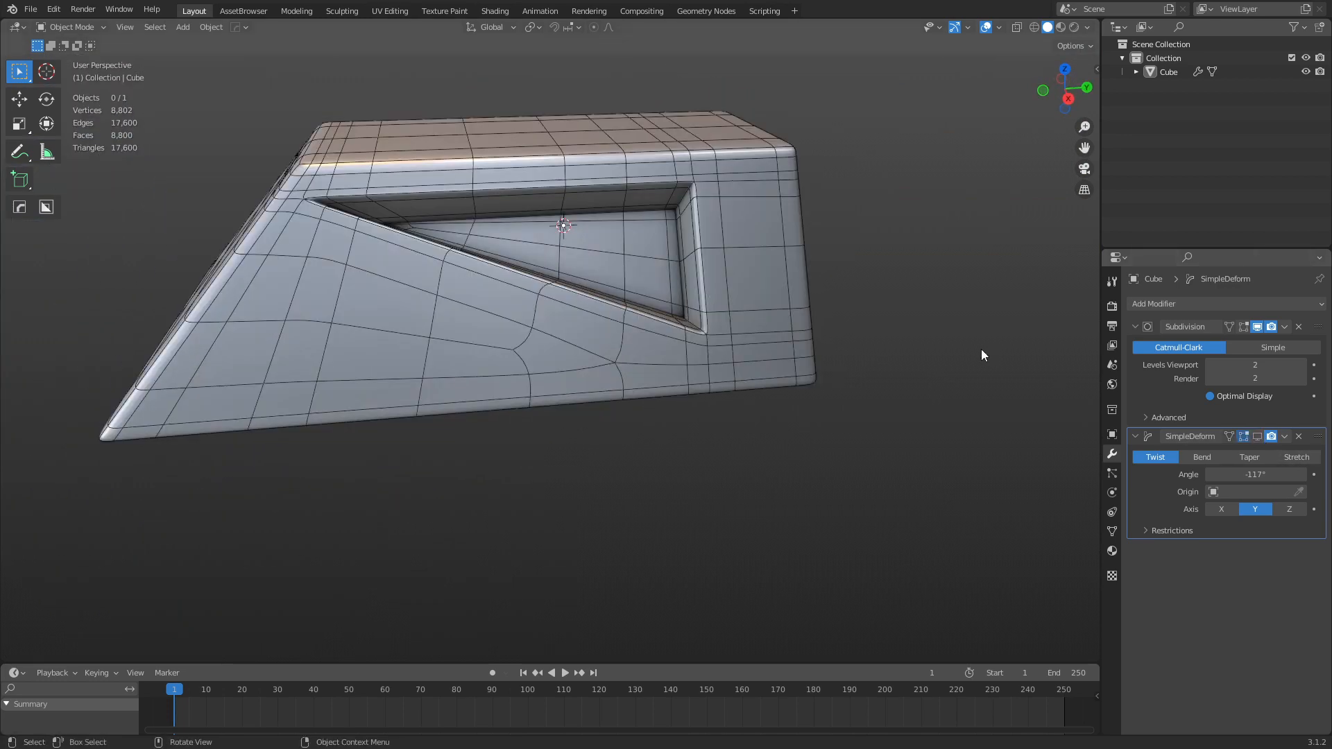
scroll(789, 388, "up", 5)
left_click(758, 410)
key("ctrl+Tab")
left_click(797, 406)
middle_click_drag(853, 372, 723, 431, "shift")
scroll(952, 393, "up", 2)
middle_click_drag(722, 219, 613, 345, "shift")
scroll(614, 344, "up", 4)
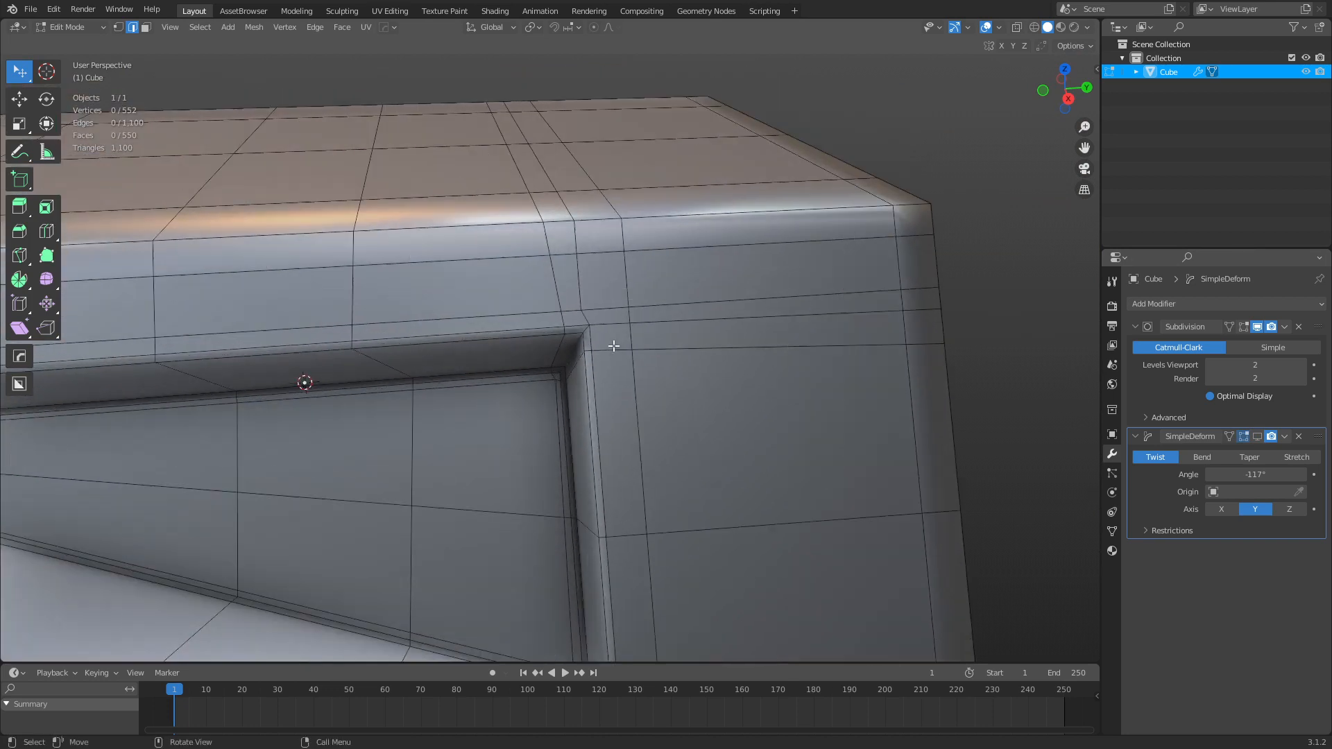
key("1")
left_click(613, 278)
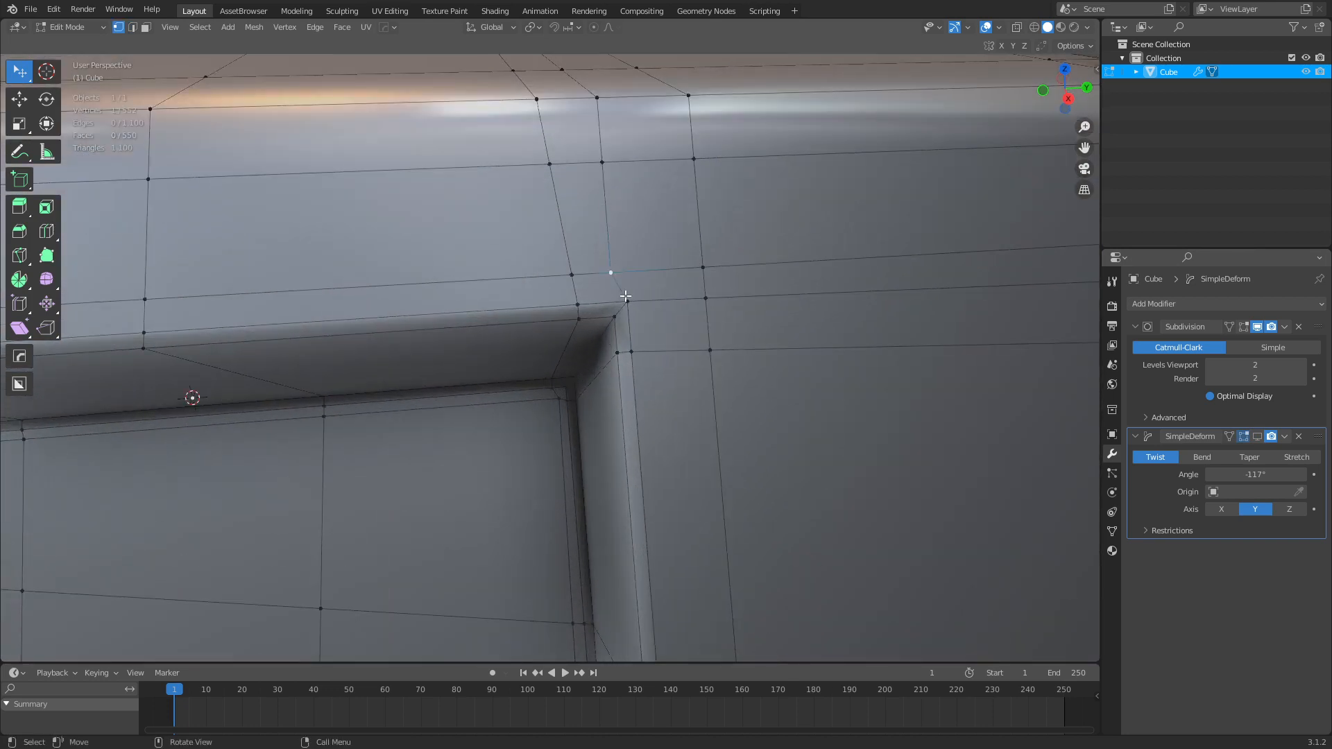
middle_click_drag(700, 293, 610, 345)
key("2")
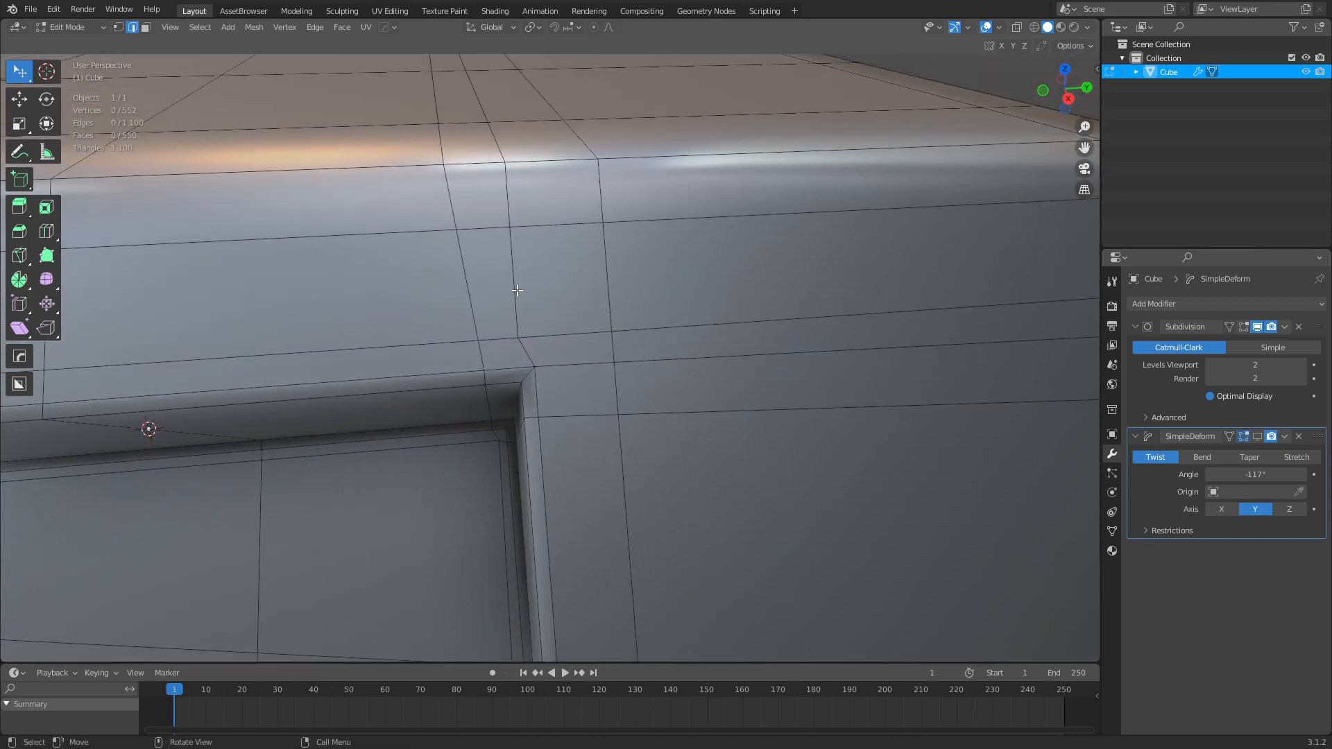
Select the edge loop over the top above the recess's square corner, excluding its corner edges, and edge-slide it onto the neighbouring outer loop.
left_click(517, 284, "alt")
key("alt+z")
scroll(555, 359, "down", 5)
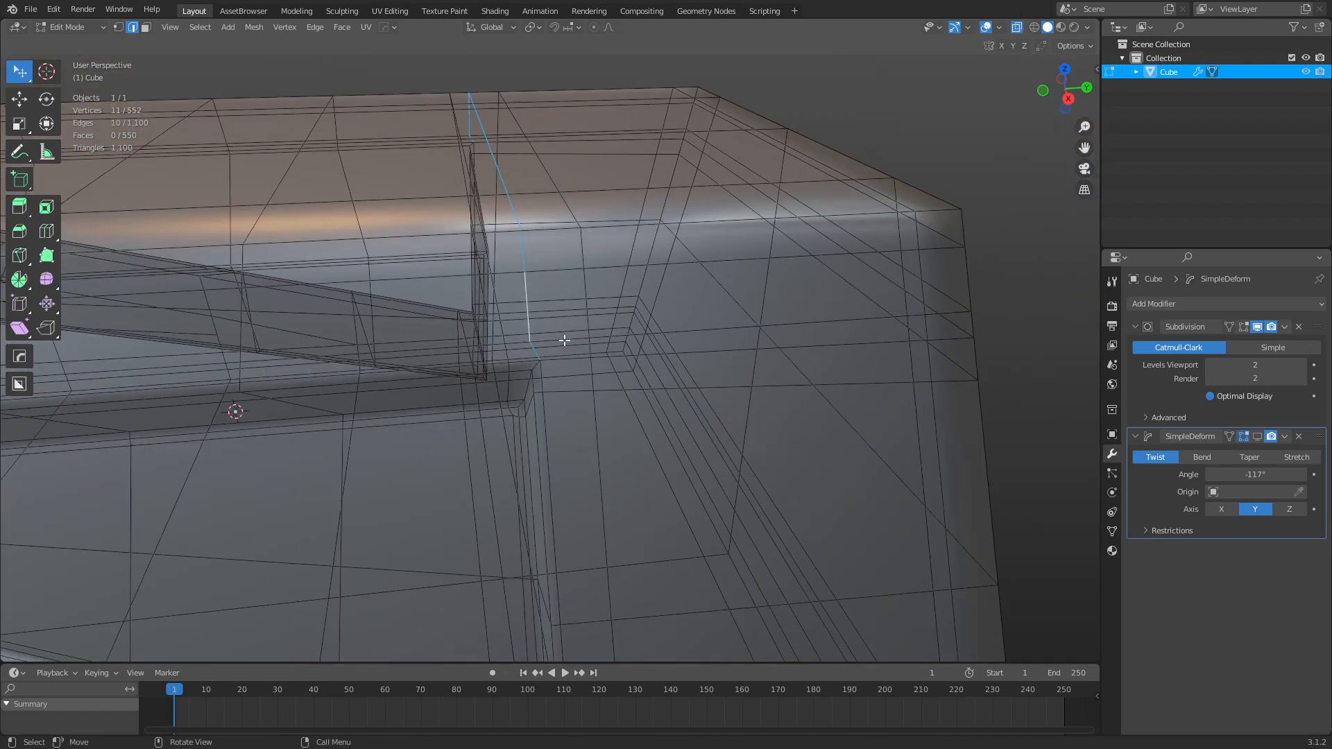
scroll(589, 356, "up", 3)
key("c")
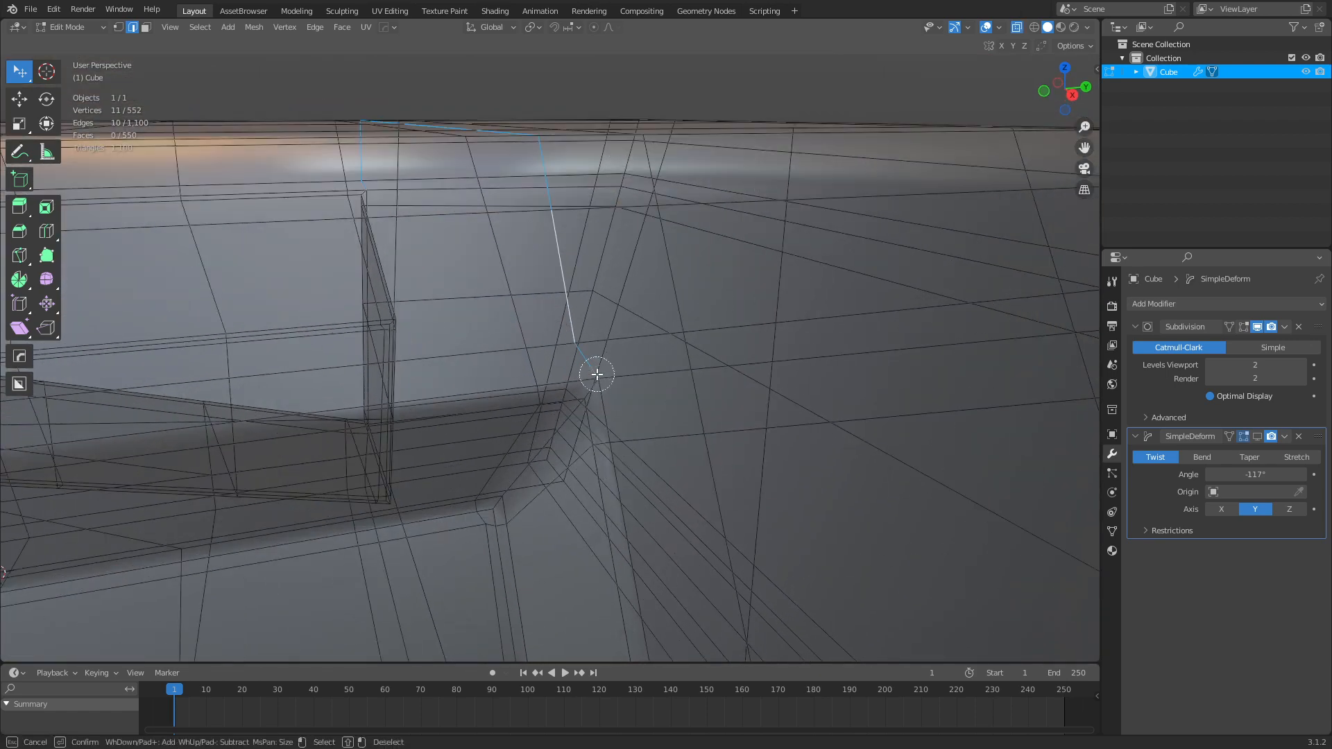
left_click(593, 371, "shift")
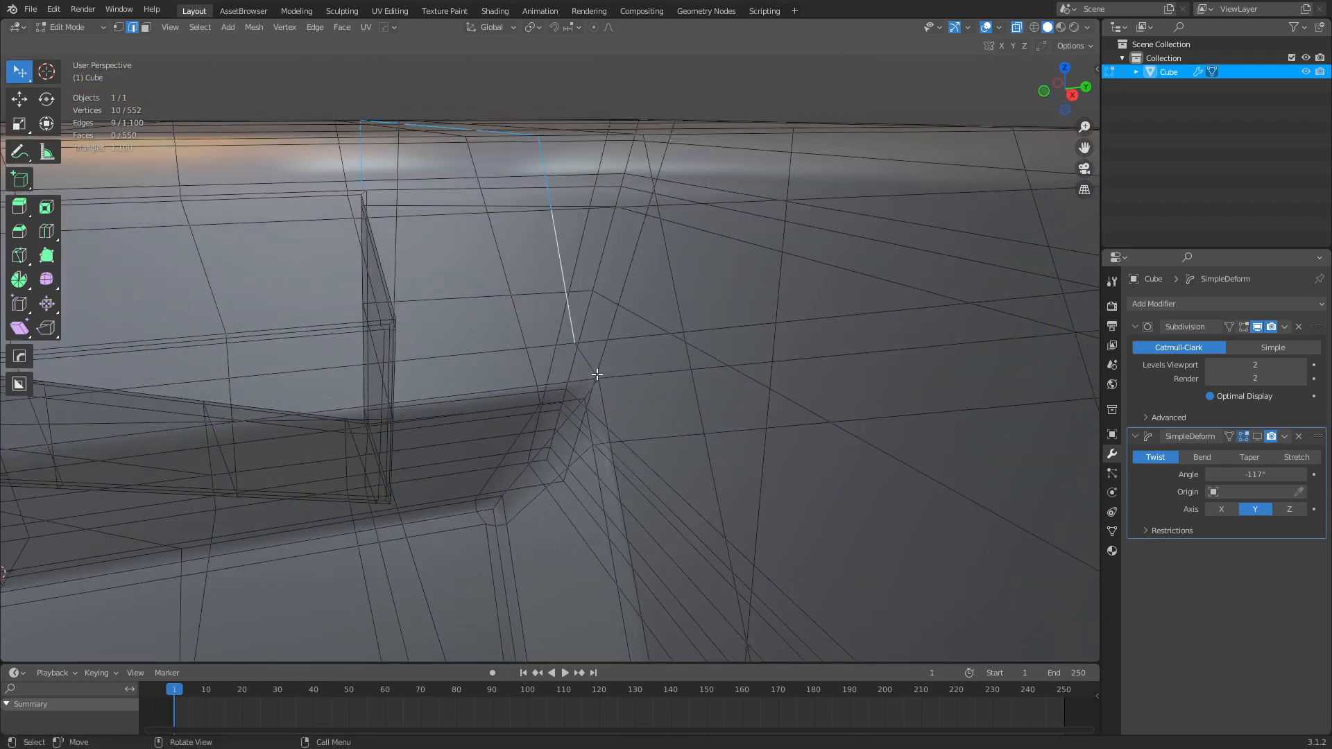
left_click(363, 205, "shift")
key("Escape")
middle_click_drag(616, 335, 584, 339)
key("alt+z")
key("g")
key("g")
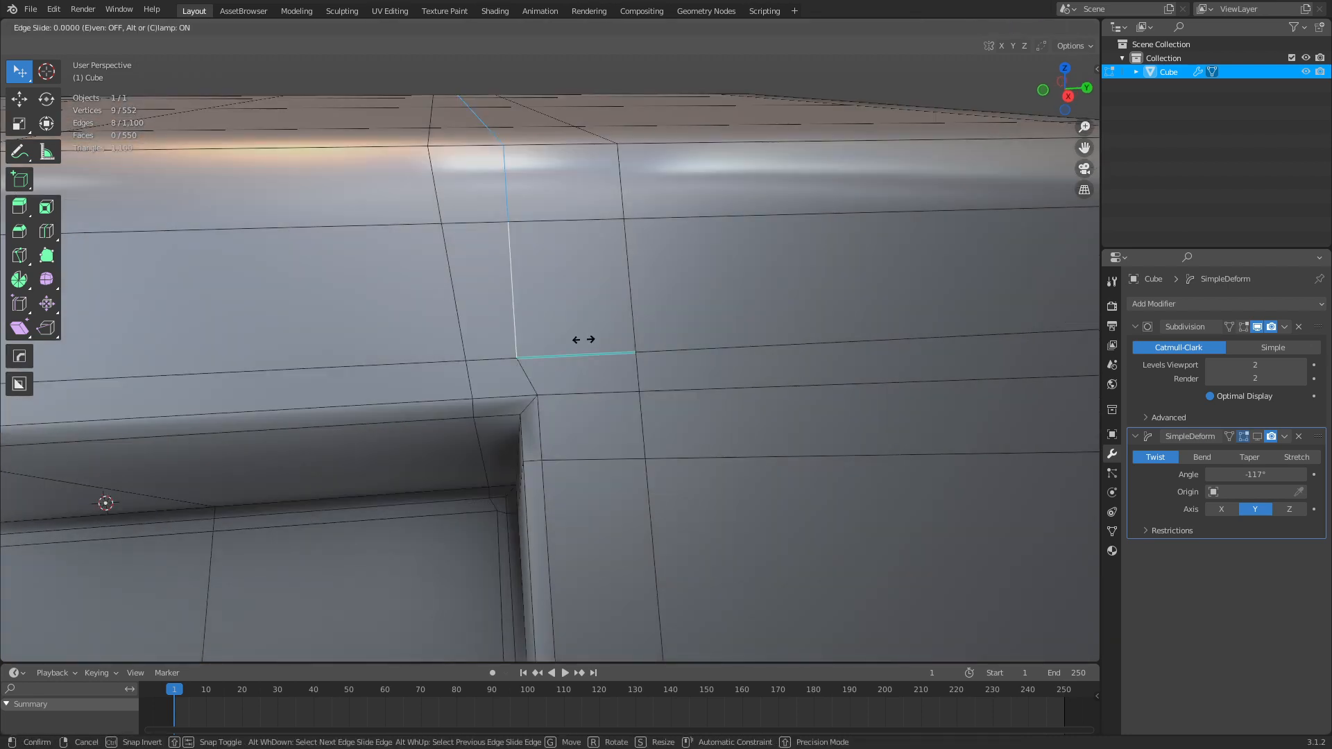
left_click(683, 335)
Select the horizontal edge loop running outward from the recess's upper square corner and deselect its end edges at the recess.
left_click(730, 396, "shift")
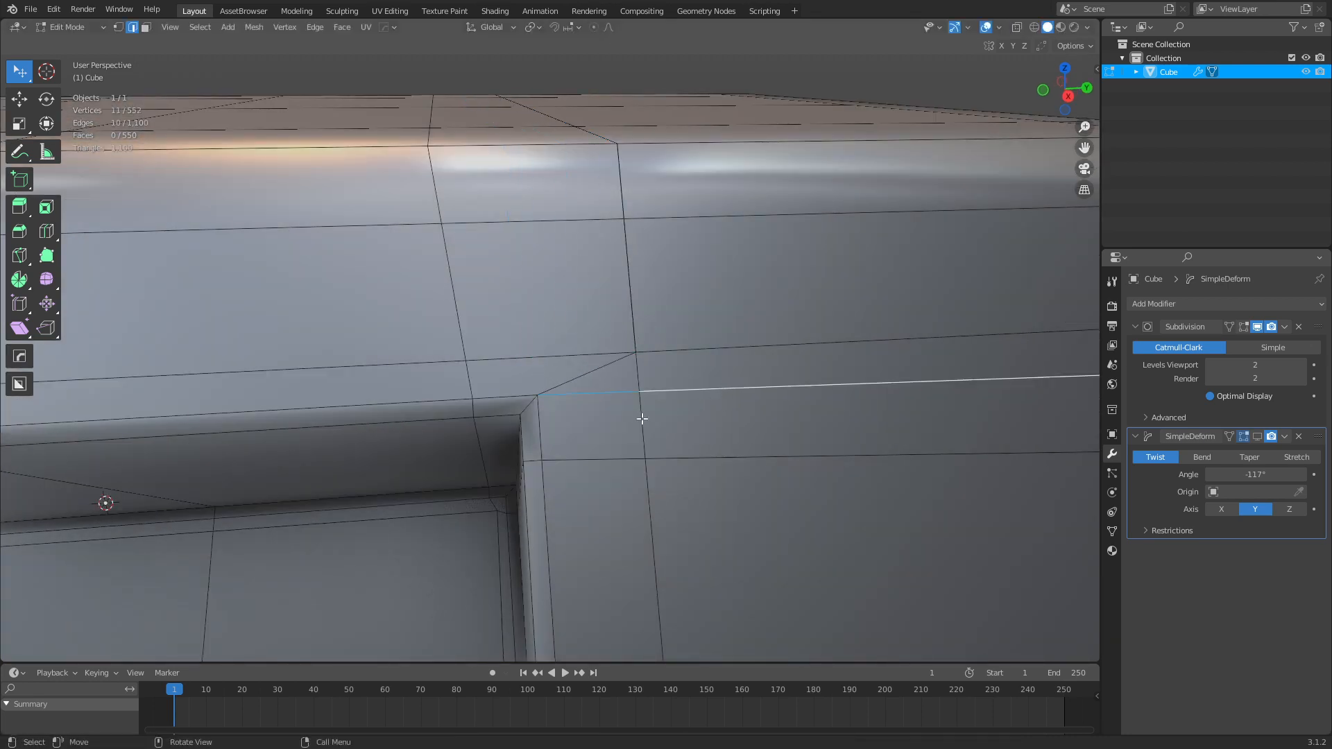
key("alt+z")
key("c")
left_click(543, 404, "shift")
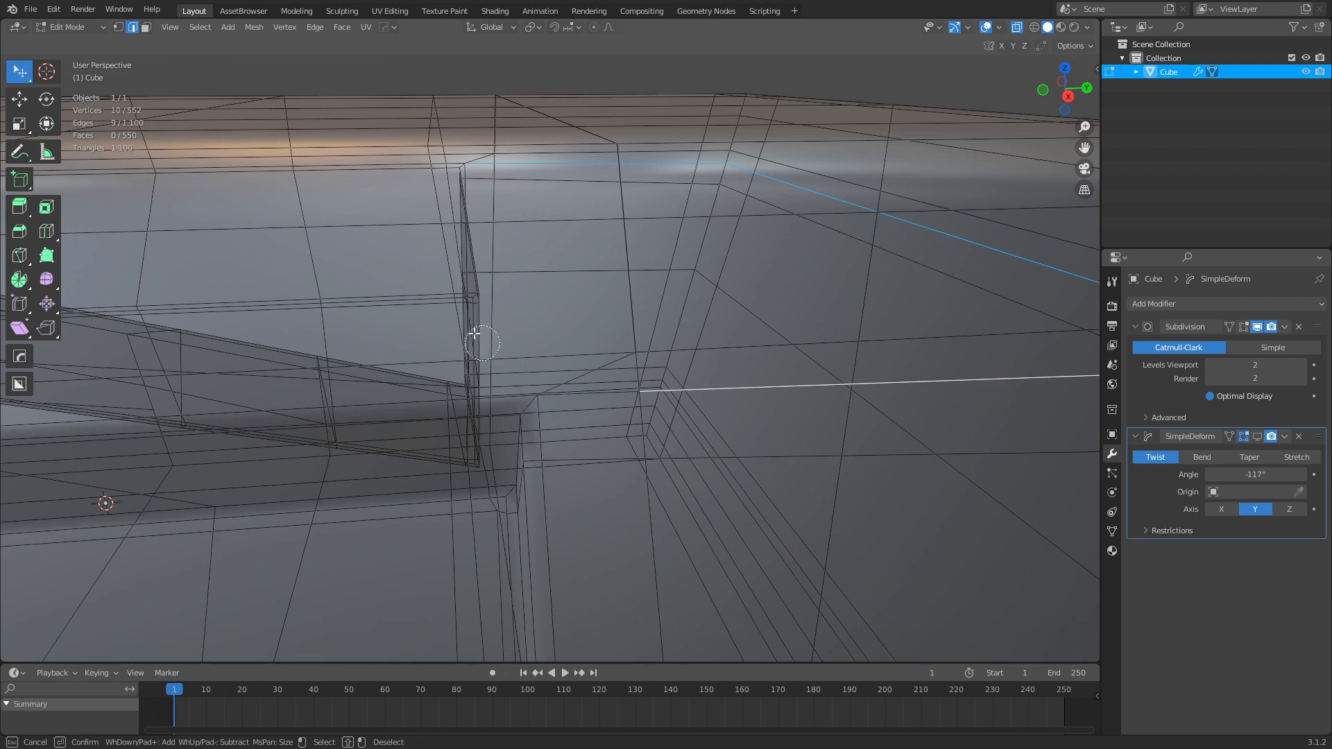
Slide the selected horizontal edge loop at the pocket's upper right corner fully onto the neighbouring loop, with factor -1.000.
key("Escape")
key("alt+z")
key("g")
key("g")
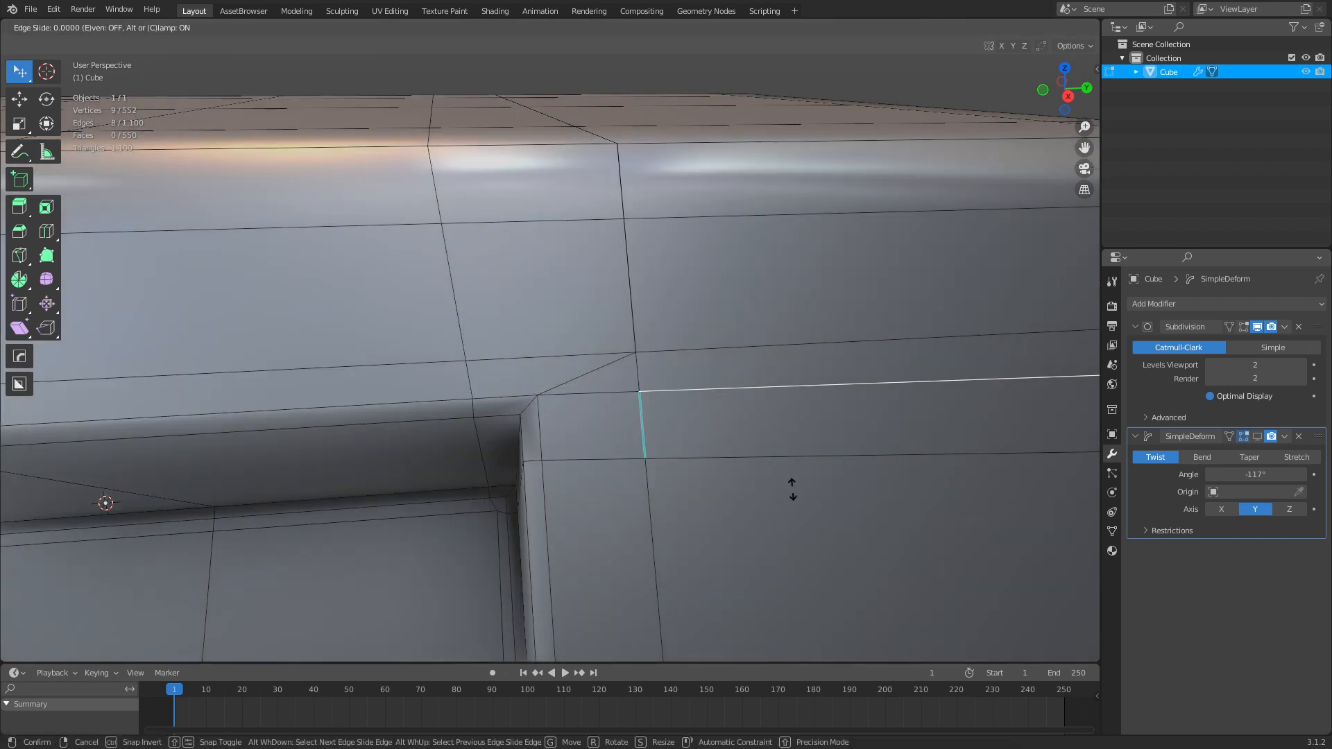
left_click(779, 378)
scroll(778, 378, "down", 1)
scroll(779, 378, "down", 1)
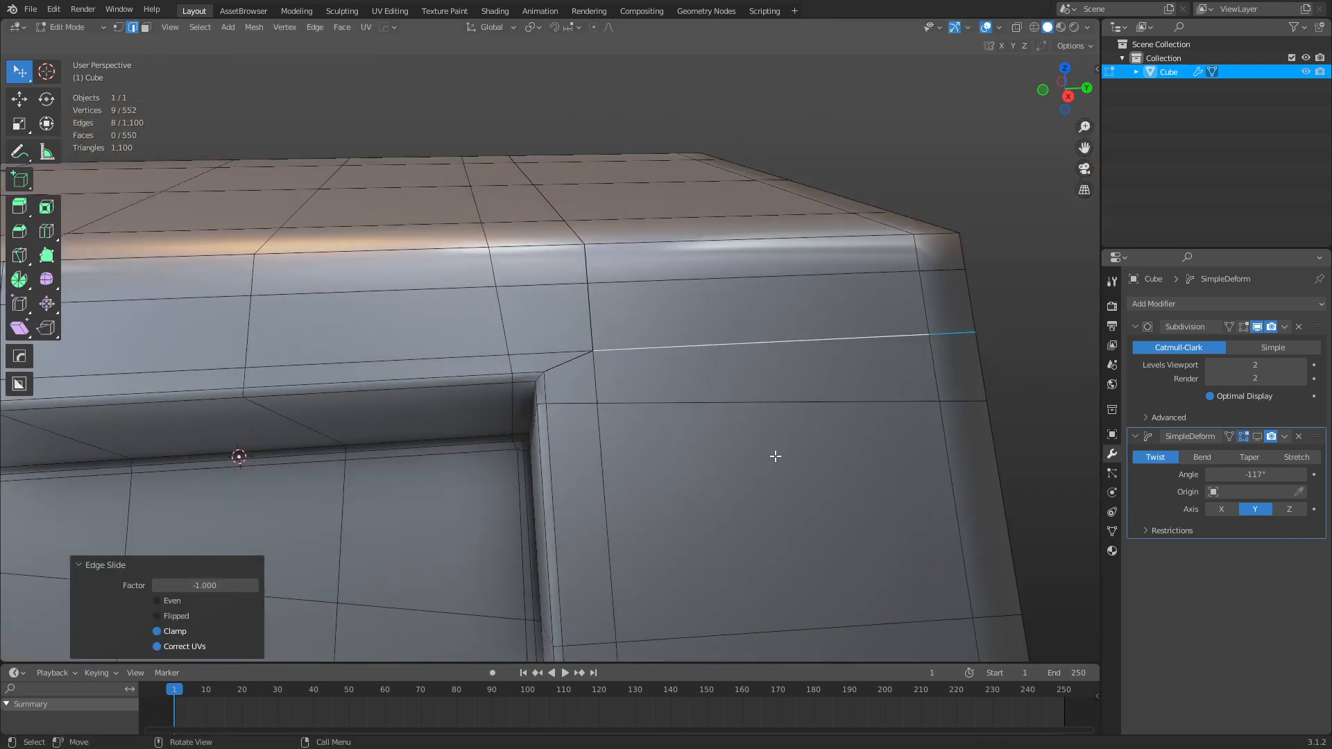
Isolate the vertical edge loop below the pocket's lower right corner by deselecting its pocket edges, and slide it fully onto the adjacent loop.
middle_click_drag(709, 494, 704, 138, "shift")
middle_click_drag(719, 431, 707, 395, "shift")
left_click(615, 455, "alt")
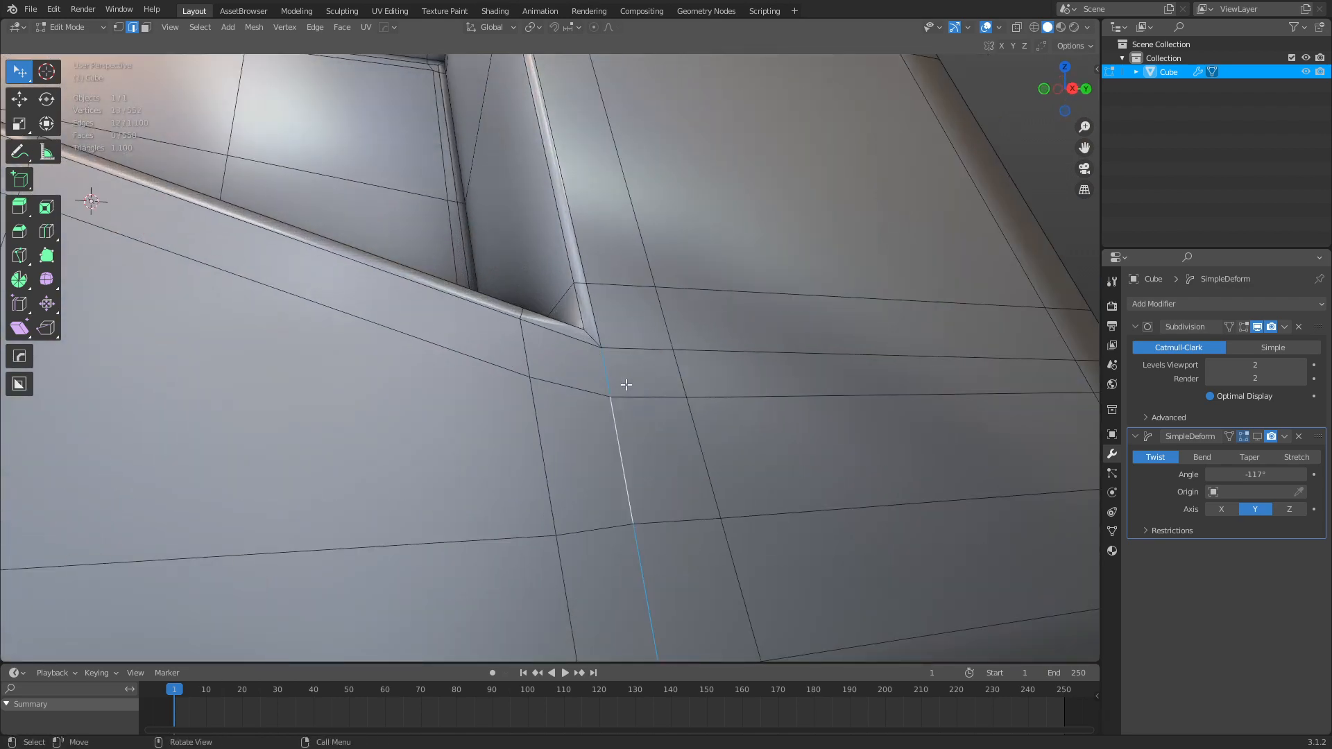
key("alt+z")
middle_click_drag(617, 416, 520, 300)
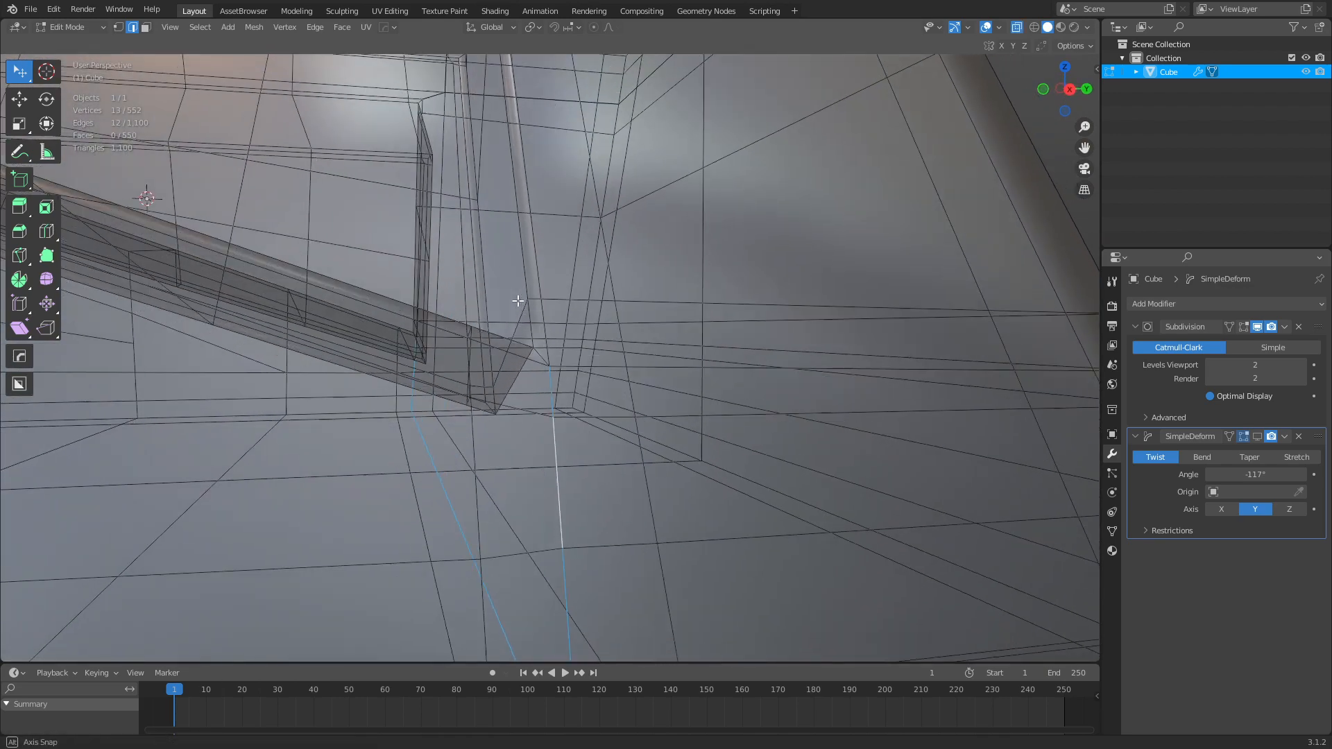
key("c")
middle_click(555, 350)
right_click(611, 364)
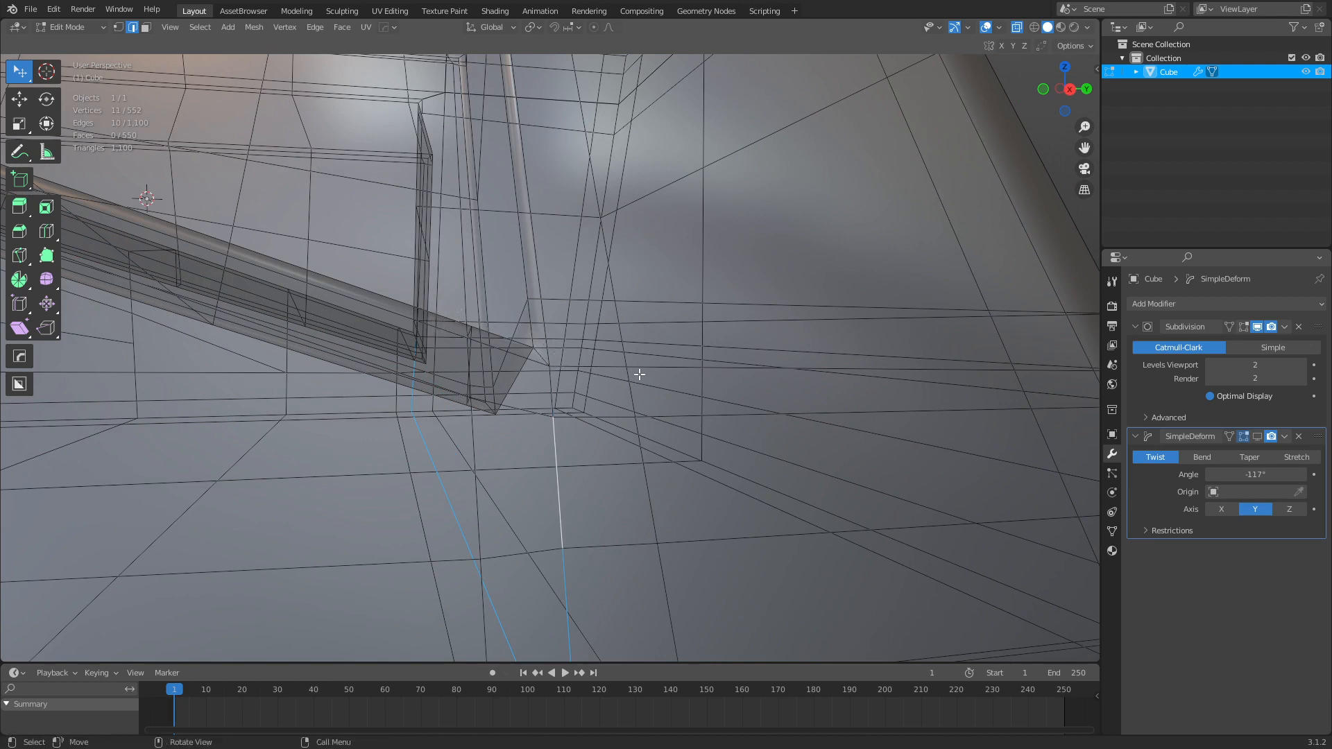
key("g")
right_click(706, 370)
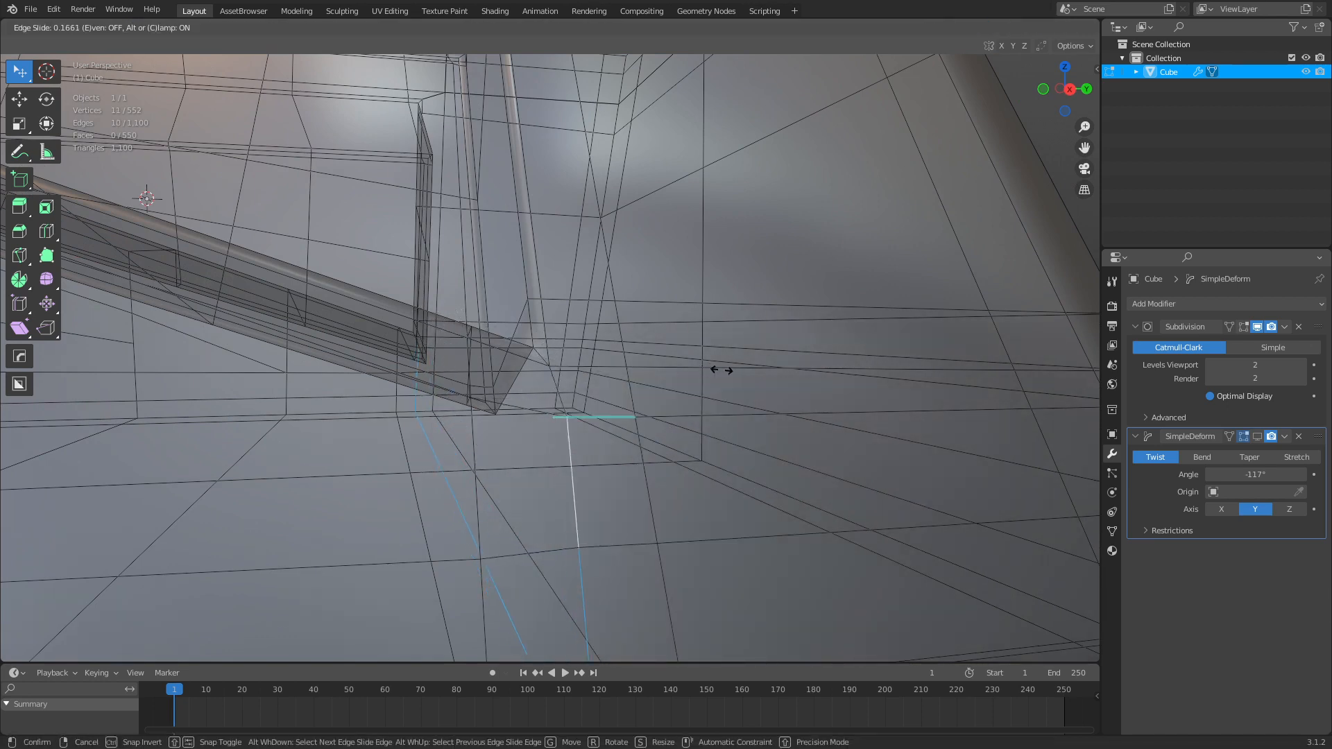
left_click(669, 386, "alt")
Select the horizontal edge loop beside the lower right corner, deselect its pocket edges, and slide it down onto the adjacent loop.
left_click(676, 370, "alt")
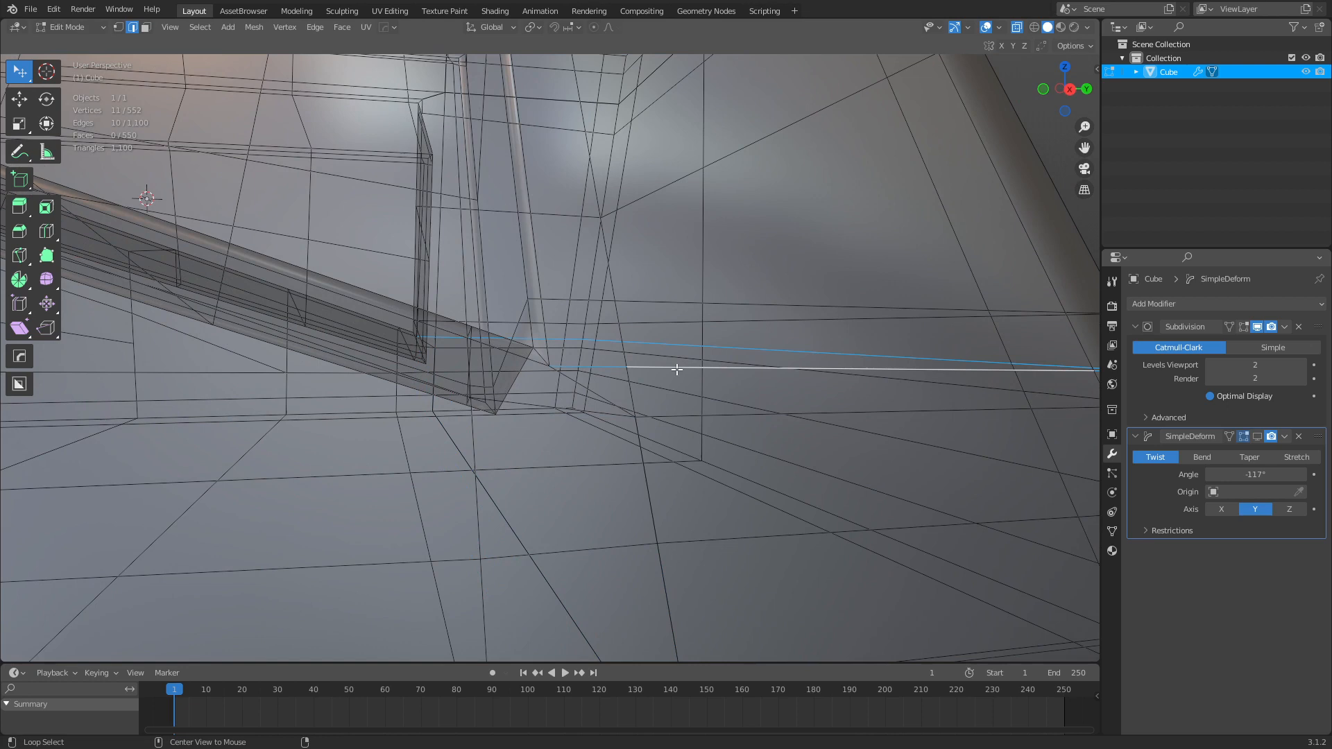
key("c")
middle_click(551, 375)
right_click(398, 379)
key("c")
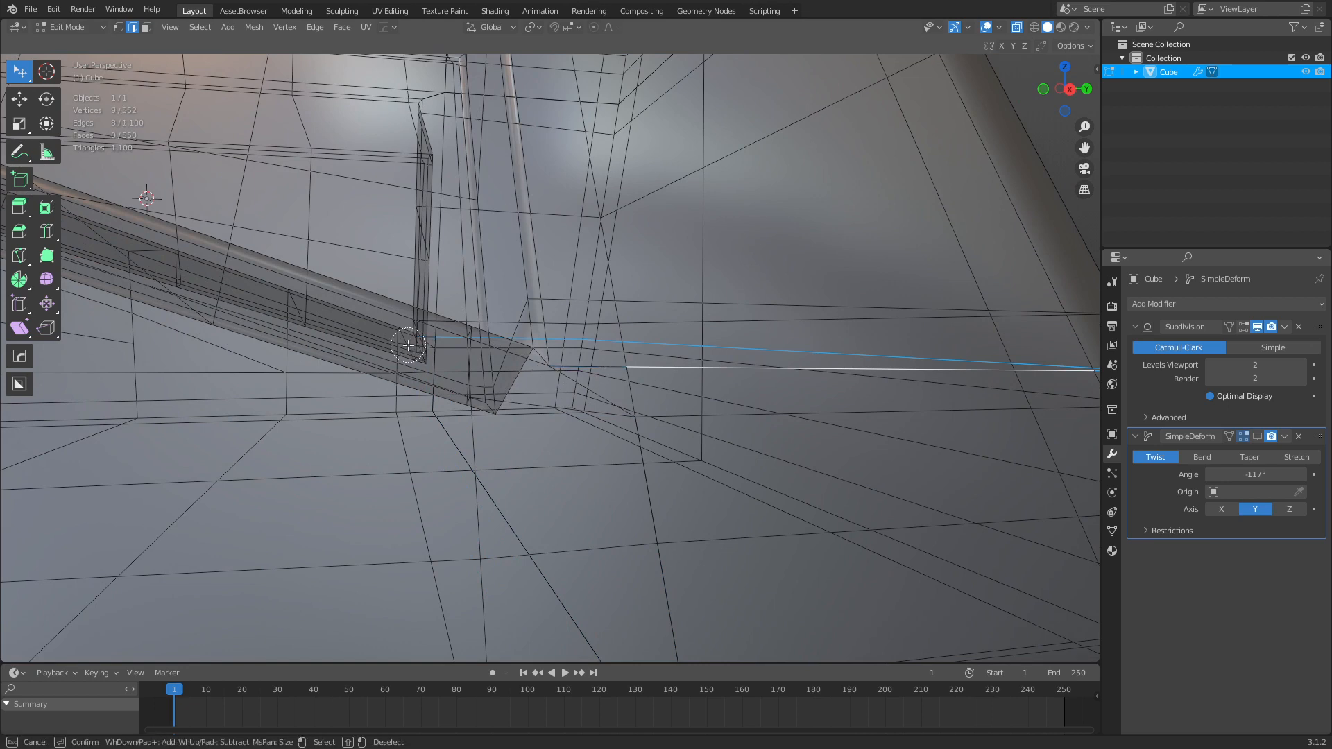
right_click(407, 345)
key("g")
key("g")
left_click(736, 489)
Merge all the mesh's vertices by distance with a 0.0001 m threshold and return to Object Mode.
key("a")
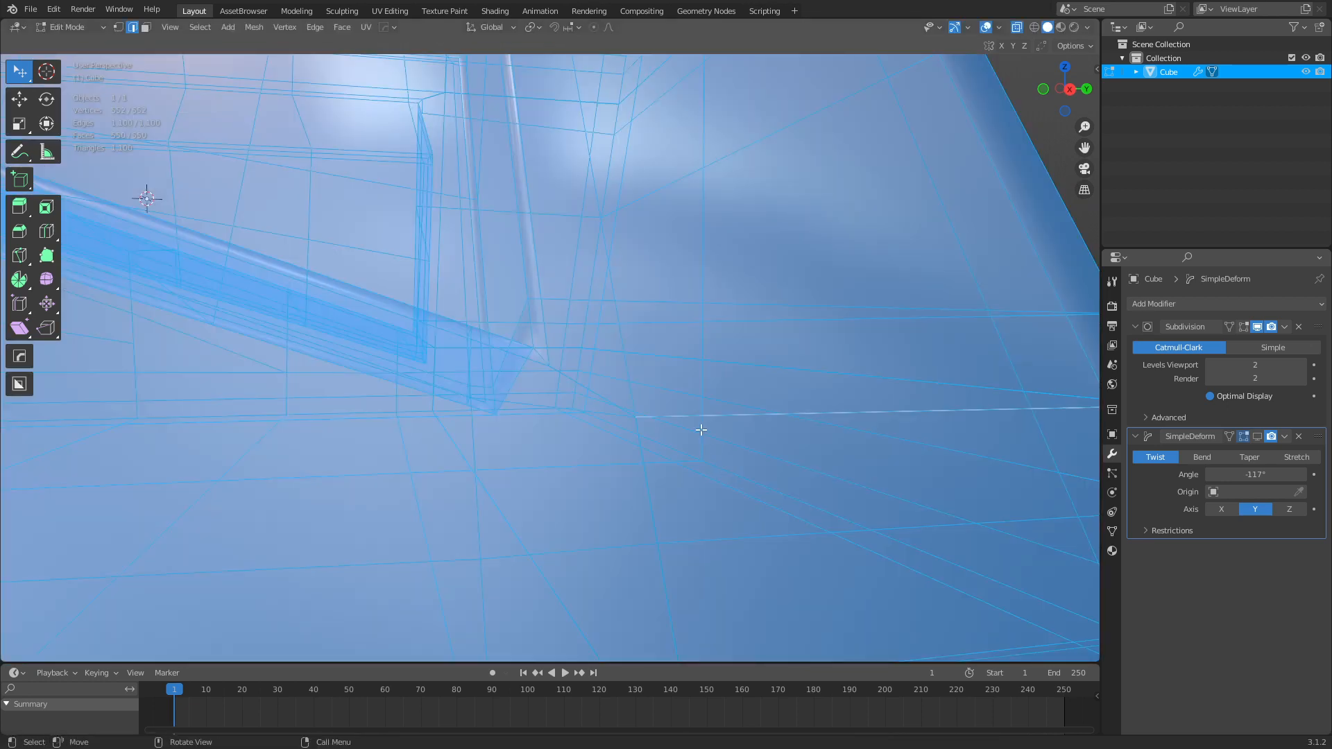
key("m")
left_click(701, 431)
key("alt+z")
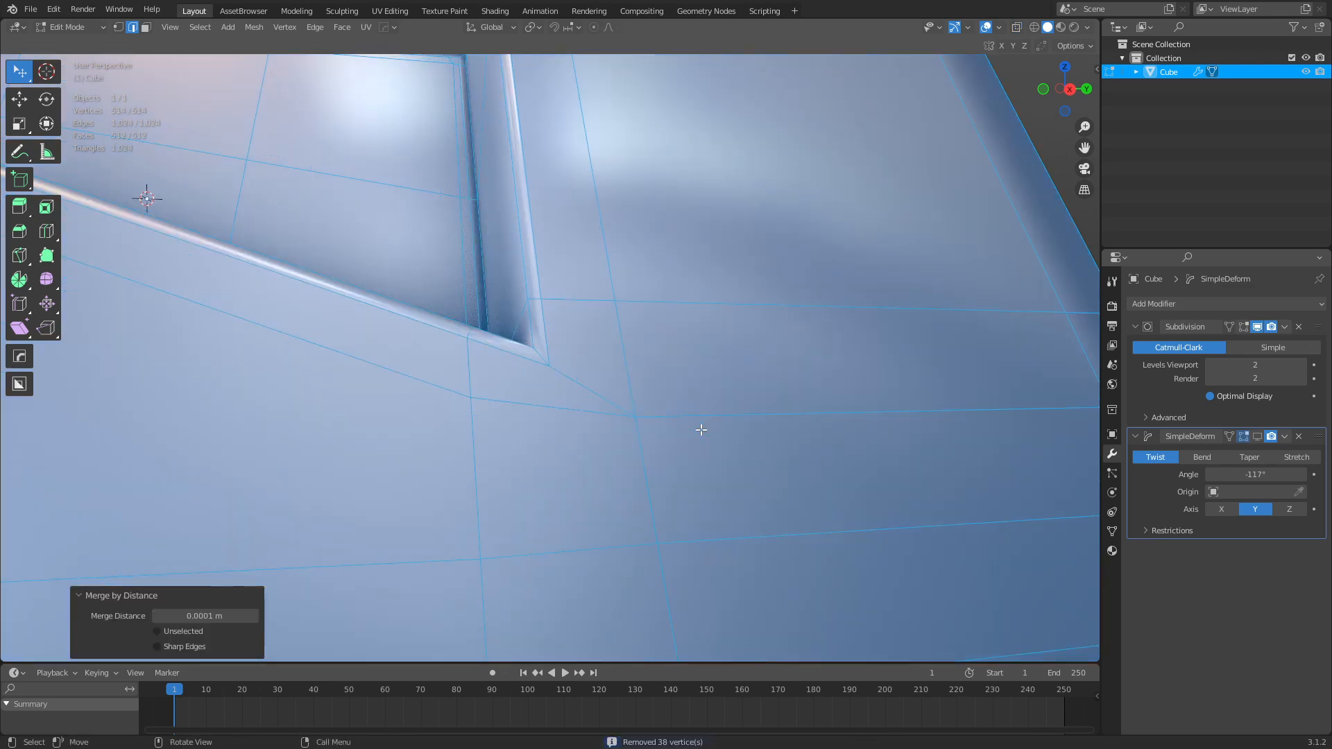
scroll(632, 320, "down", 5)
key("Tab")
left_click(610, 319)
left_click(763, 326)
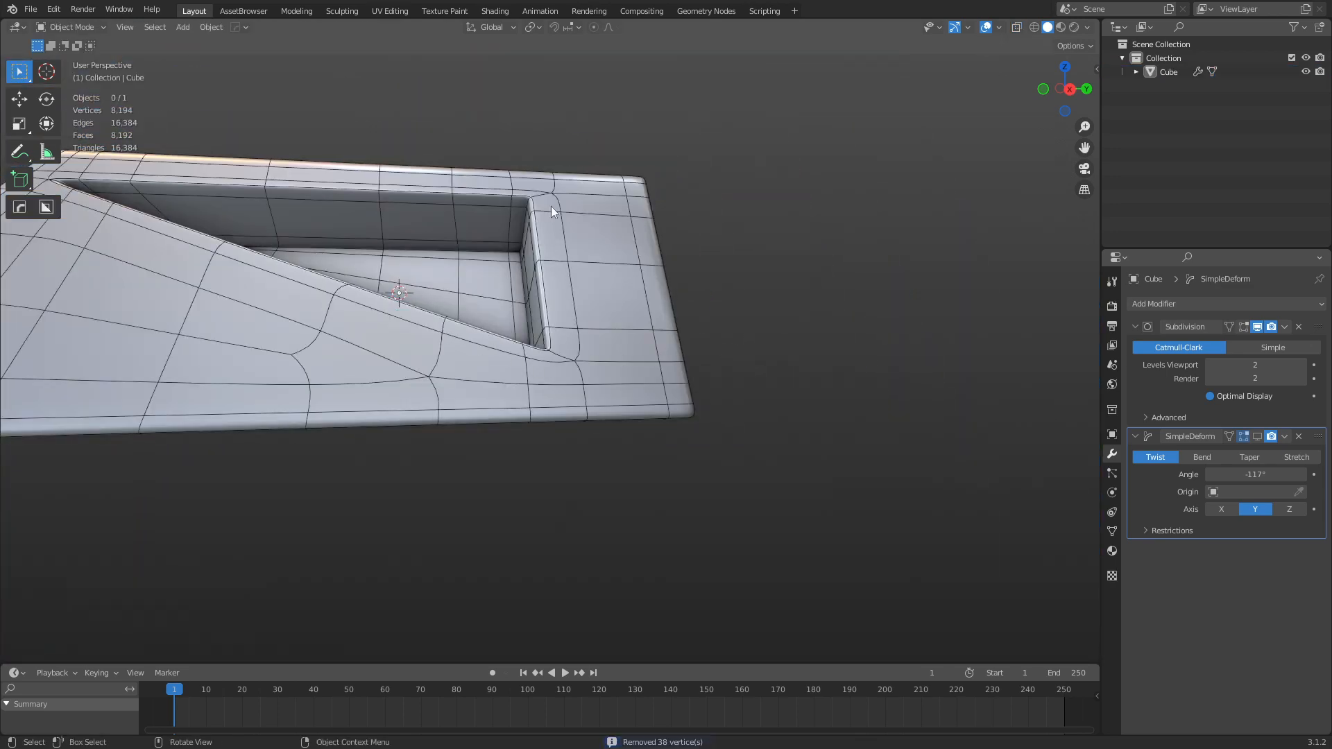
Add a vertical loop cut beside the pocket's right end, slid toward the pocket by about 0.73, and return to Object Mode.
key("Tab")
left_click(610, 279)
key("ctrl+r")
left_click(586, 371)
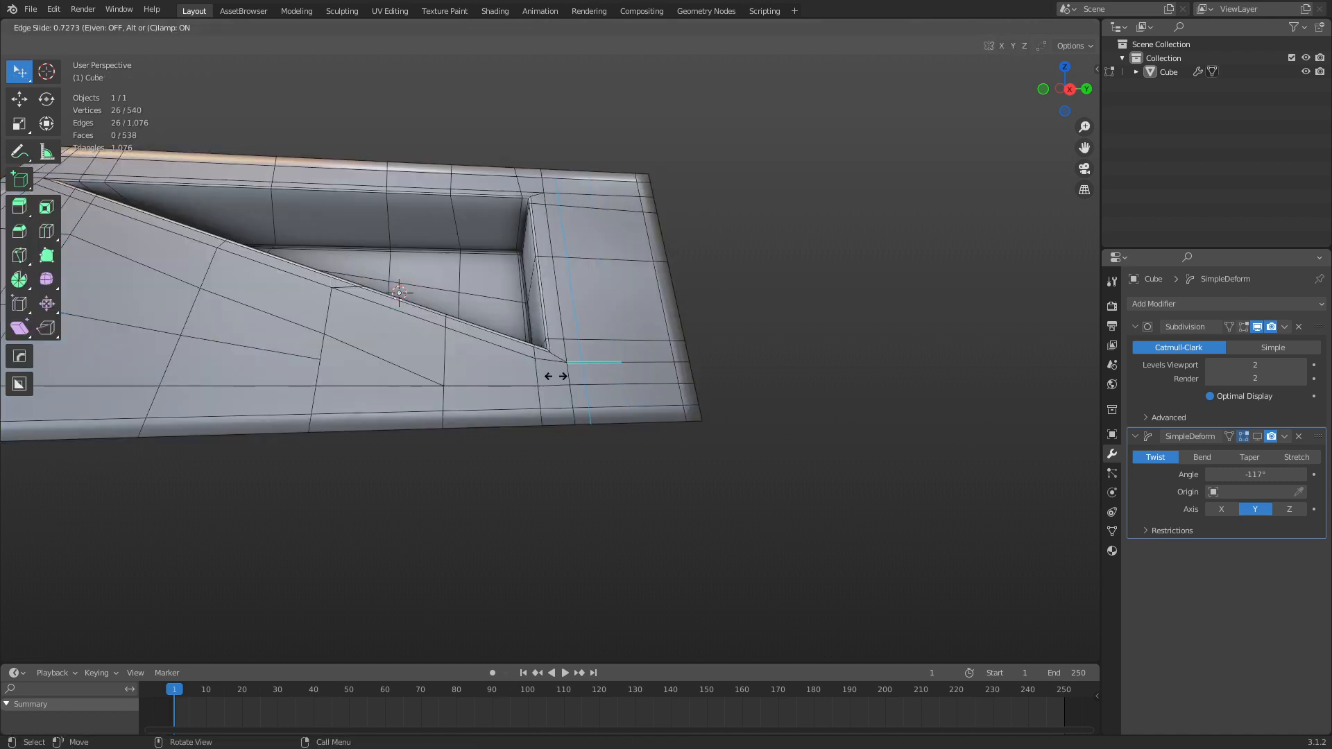
left_click(555, 376)
key("Tab")
left_click(552, 378)
key("alt+a")
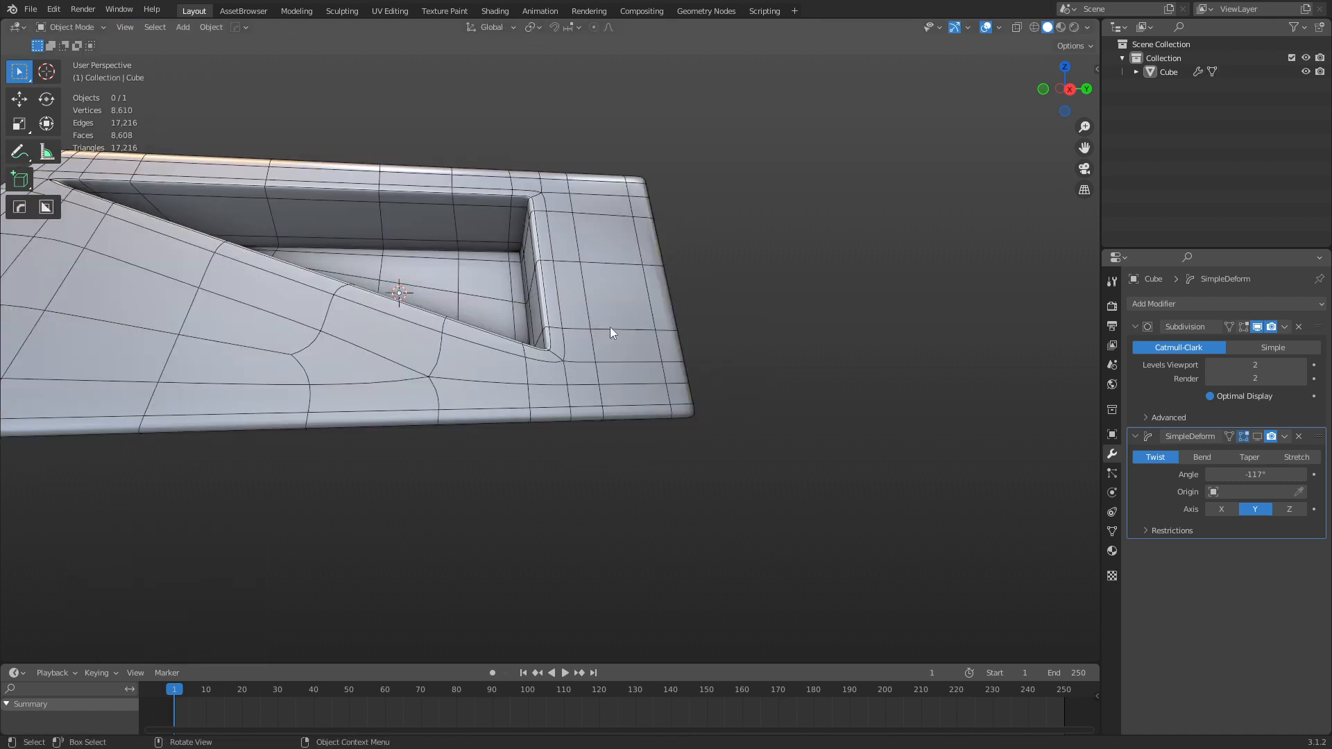
Put the cube back into Edit Mode for work on the pocket's pointed left end.
scroll(609, 327, "up", 5)
middle_click_drag(612, 414, 486, 310)
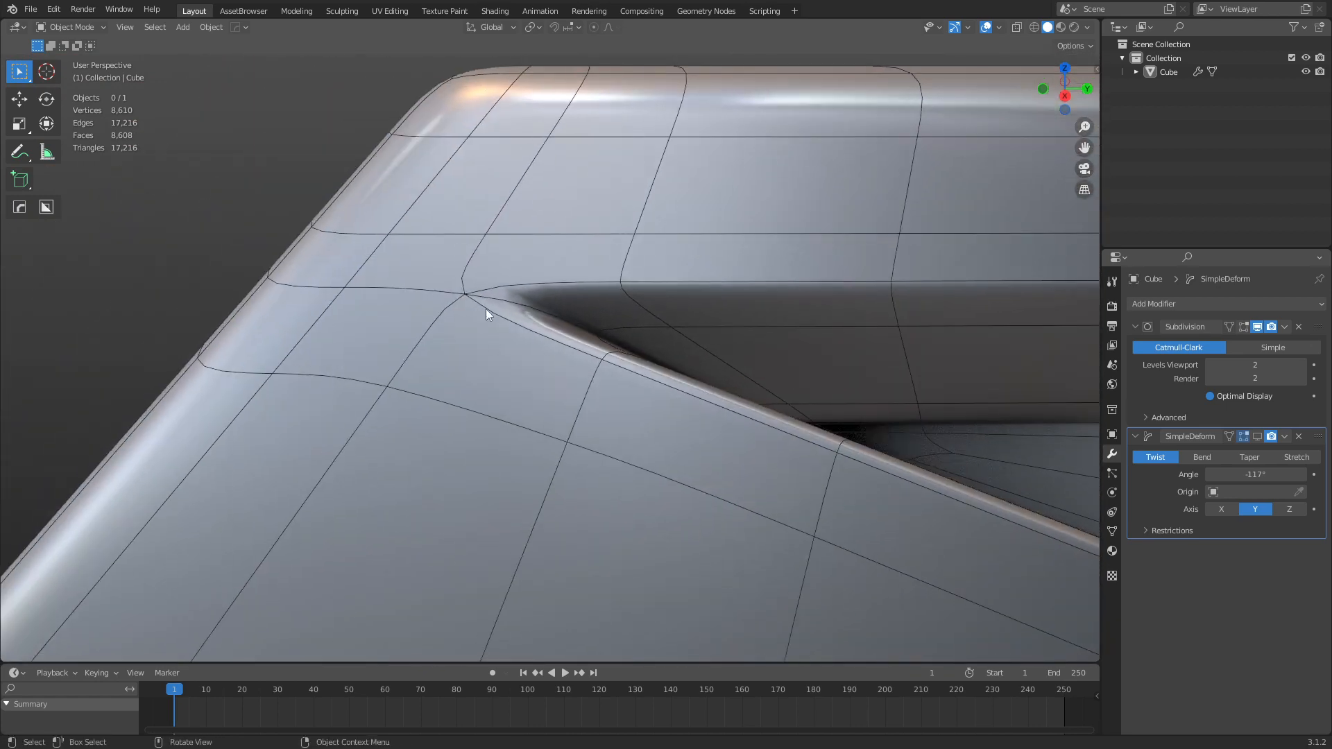
key("ctrl+Tab")
left_click(527, 300)
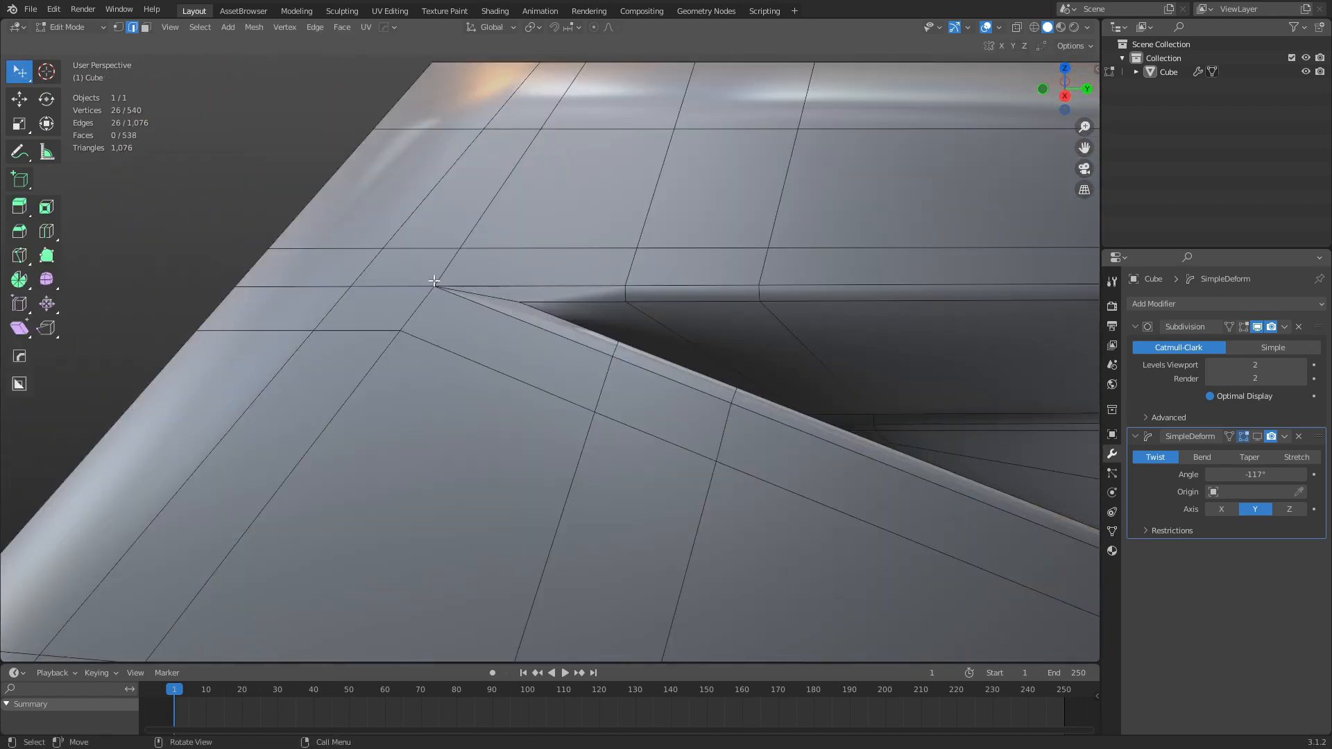
scroll(513, 352, "down", 2)
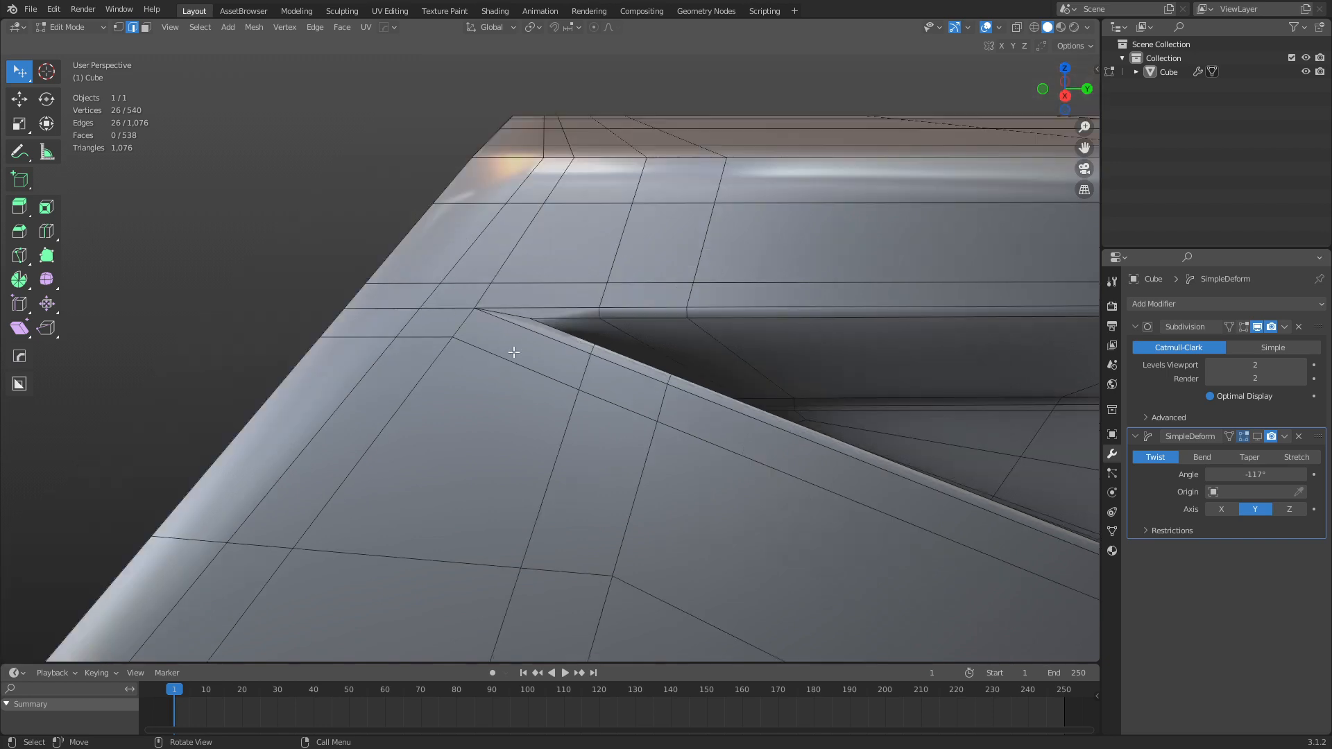
key("ctrl+r")
right_click(554, 285)
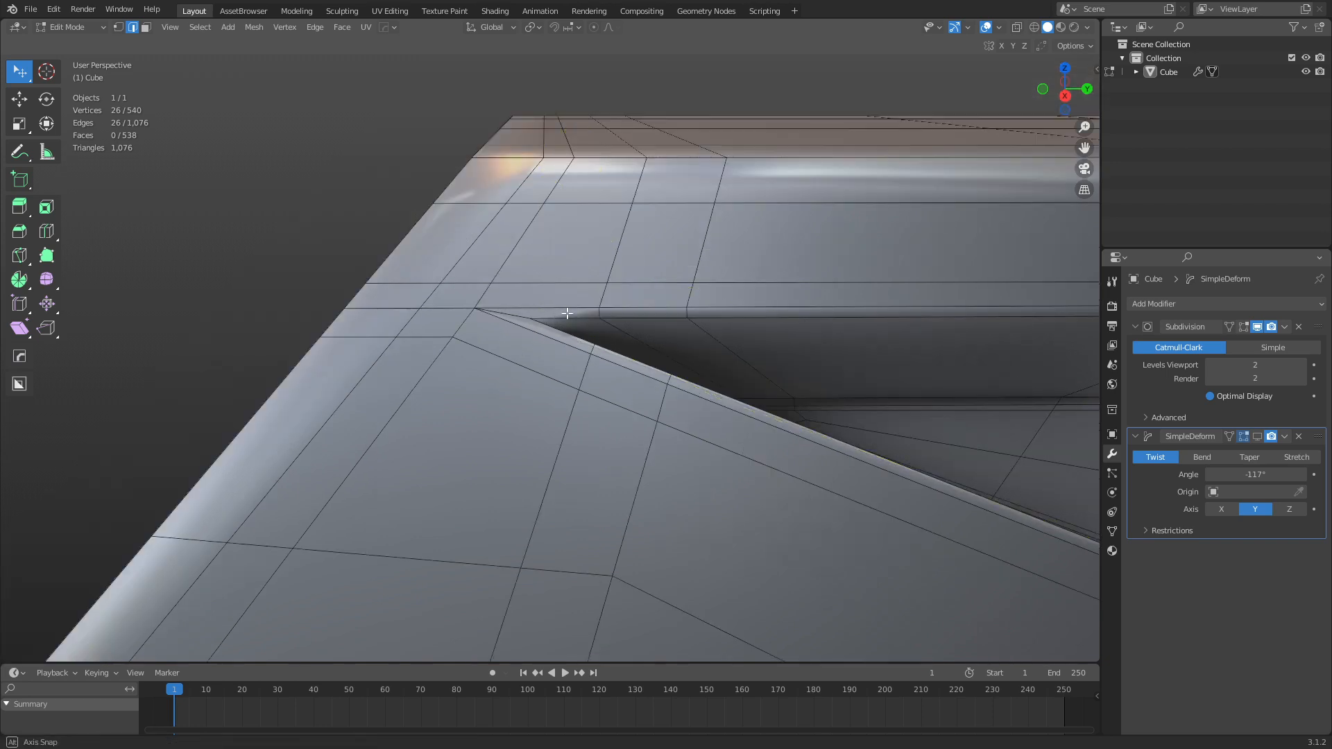
In Right Orthographic view, knife-cut through the whole mesh from the top edge across the pocket's pointed tip to the bottom edge.
middle_click_drag(547, 318, 572, 295, "alt")
key("j")
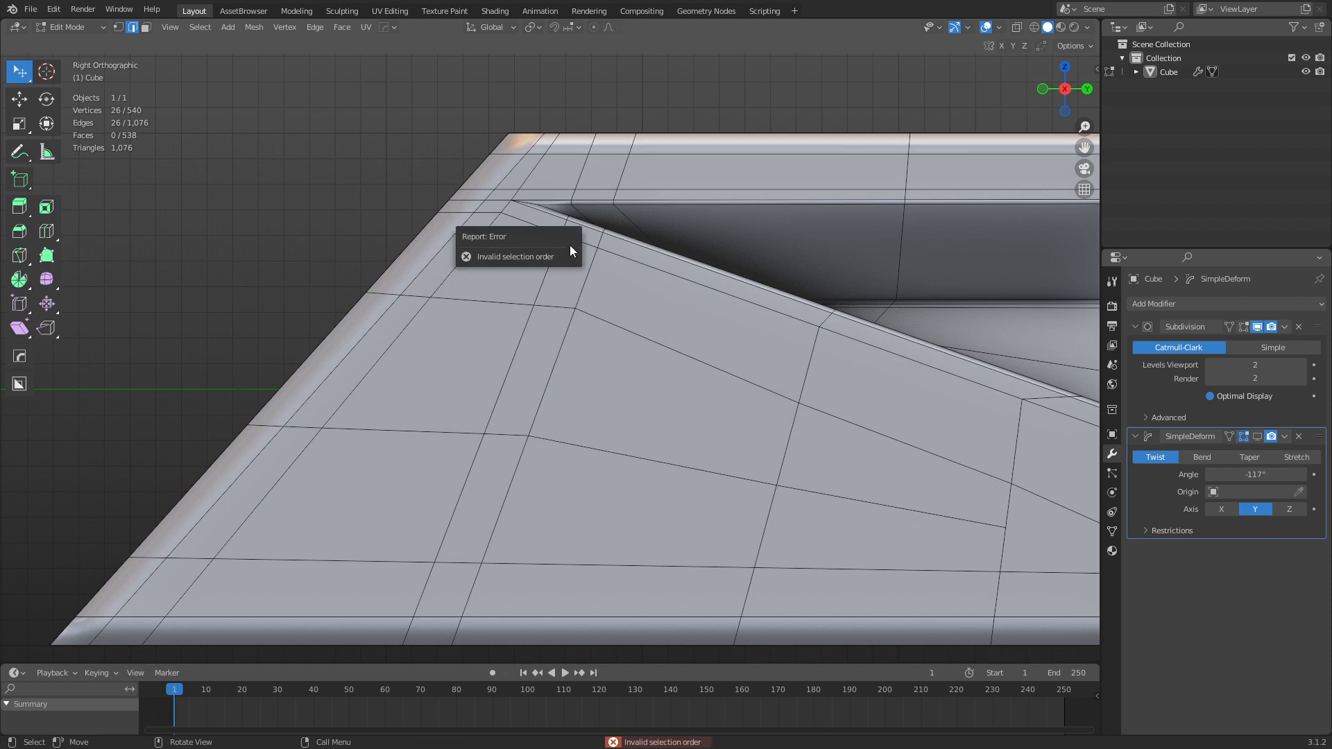
key("k")
key("c")
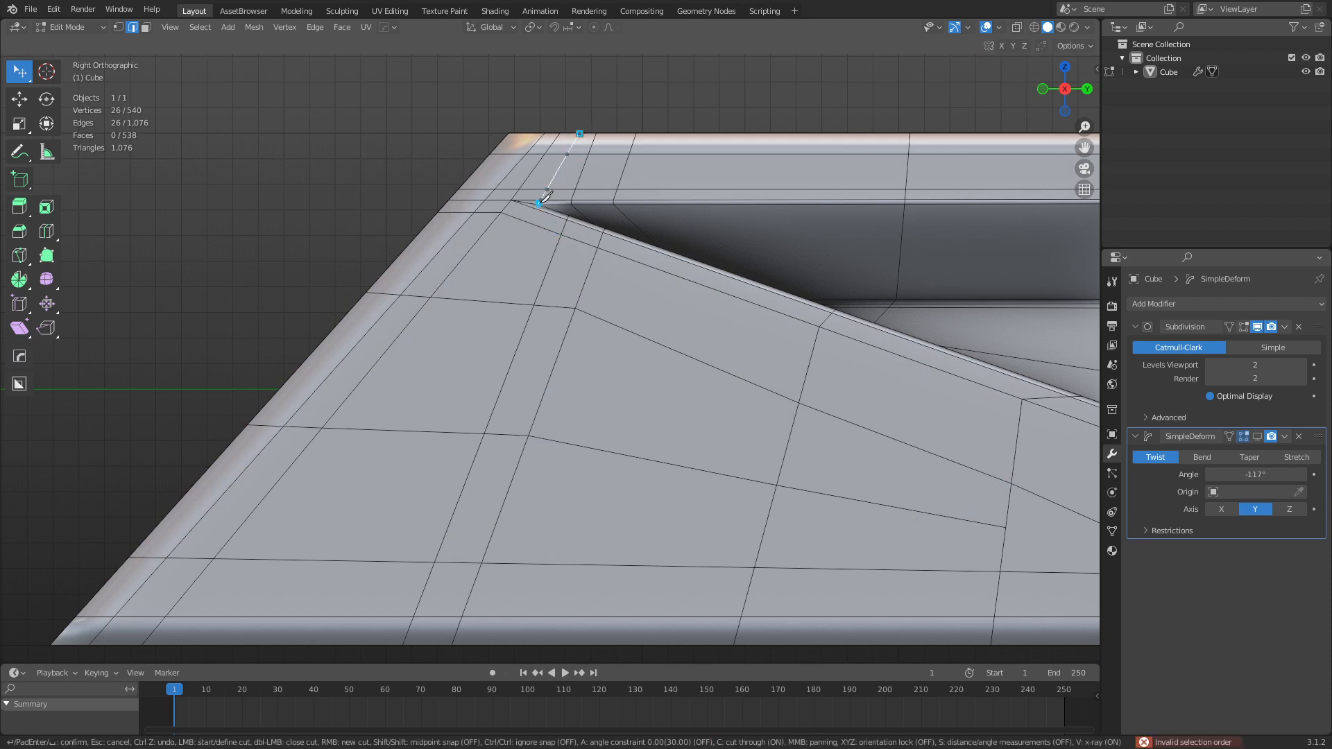
left_click(290, 647)
key("Return")
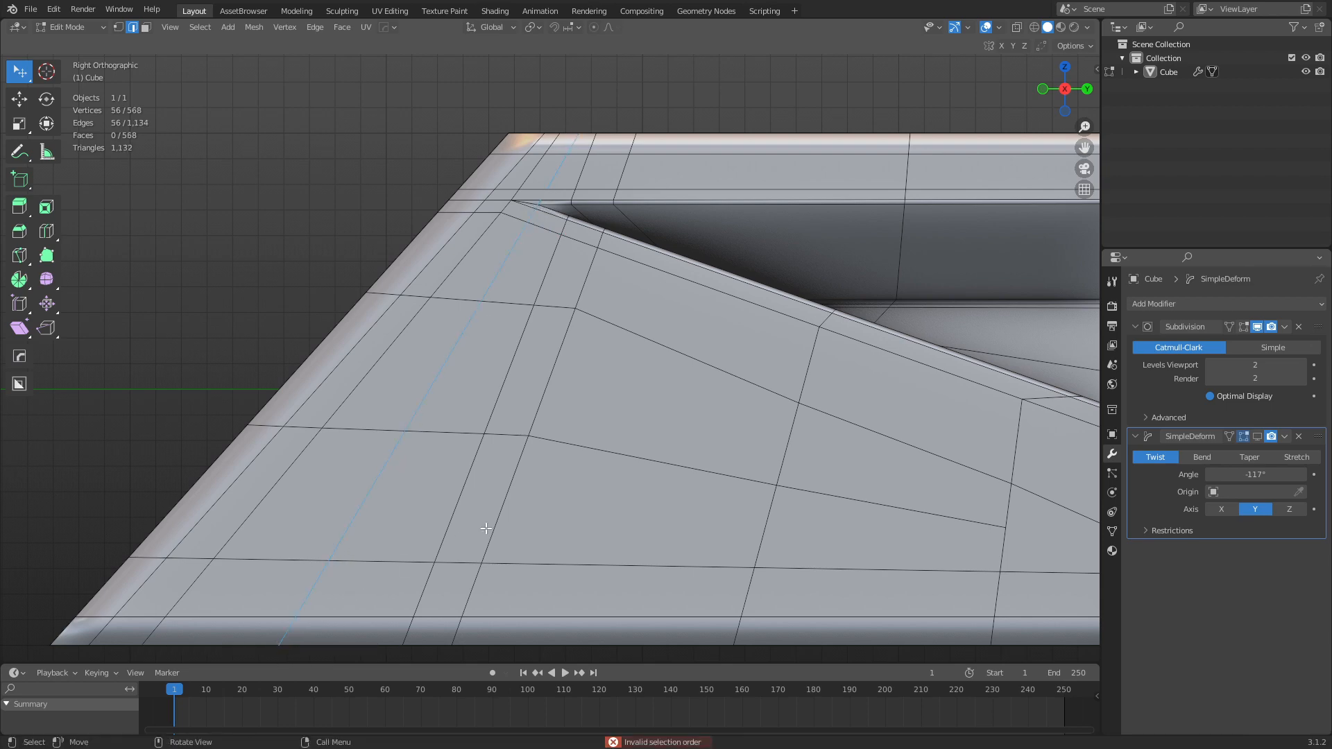
Dissolve the short diagonal edge running from the pocket's pointed tip to the vertex on its left.
middle_click_drag(485, 530, 588, 542)
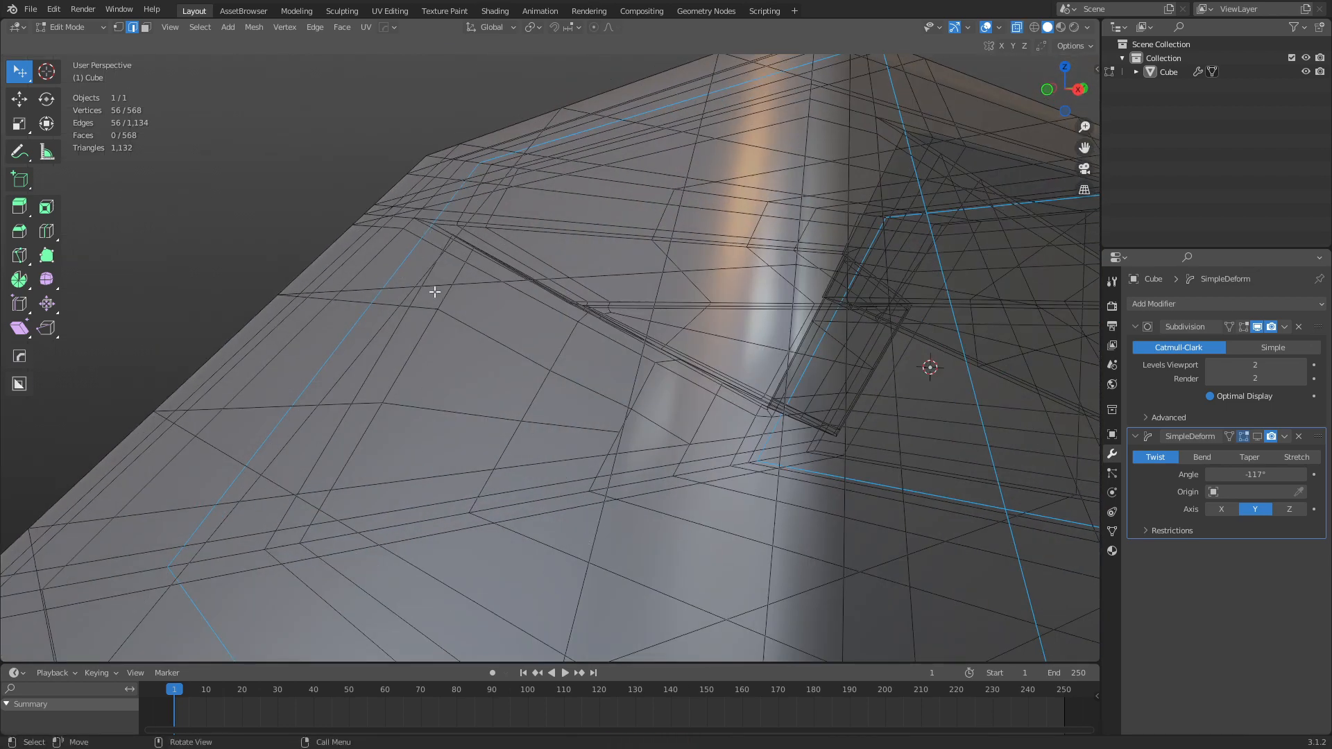
middle_click_drag(437, 291, 576, 370)
key("1")
scroll(560, 369, "up", 2)
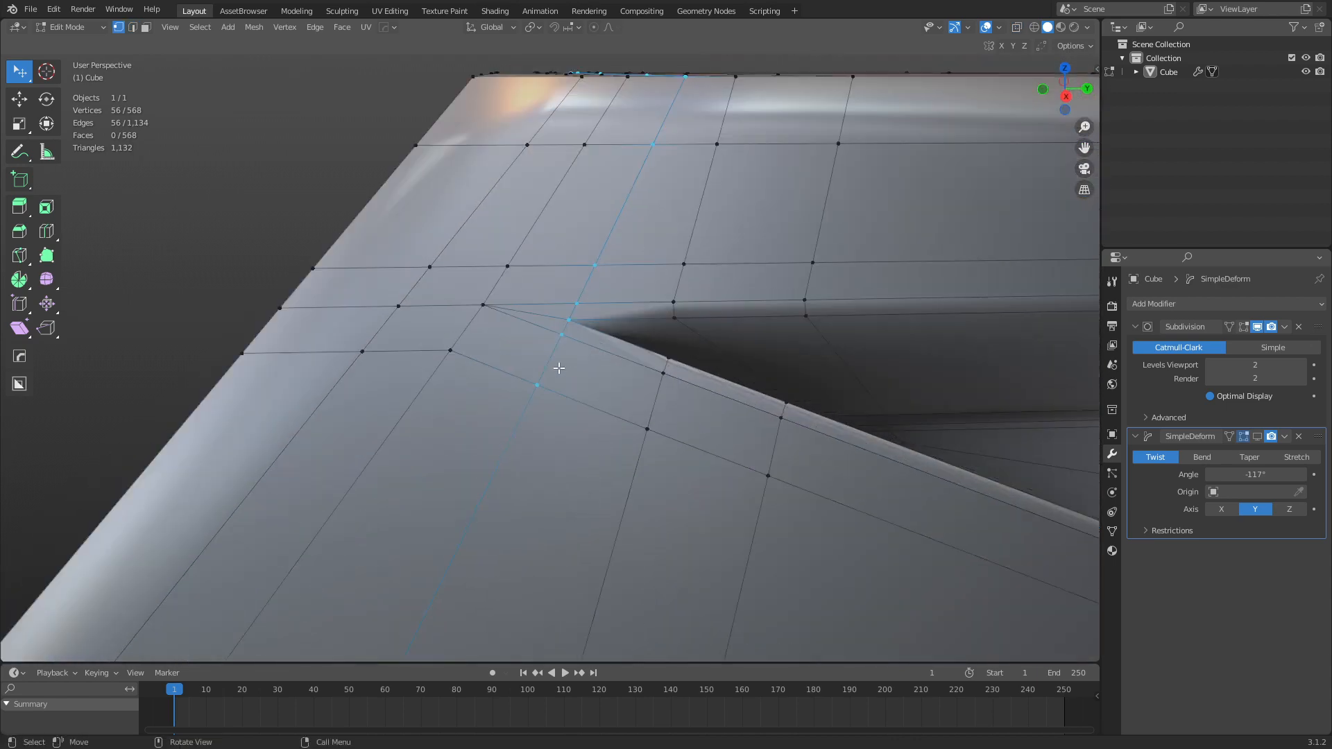
key("2")
left_click(542, 320)
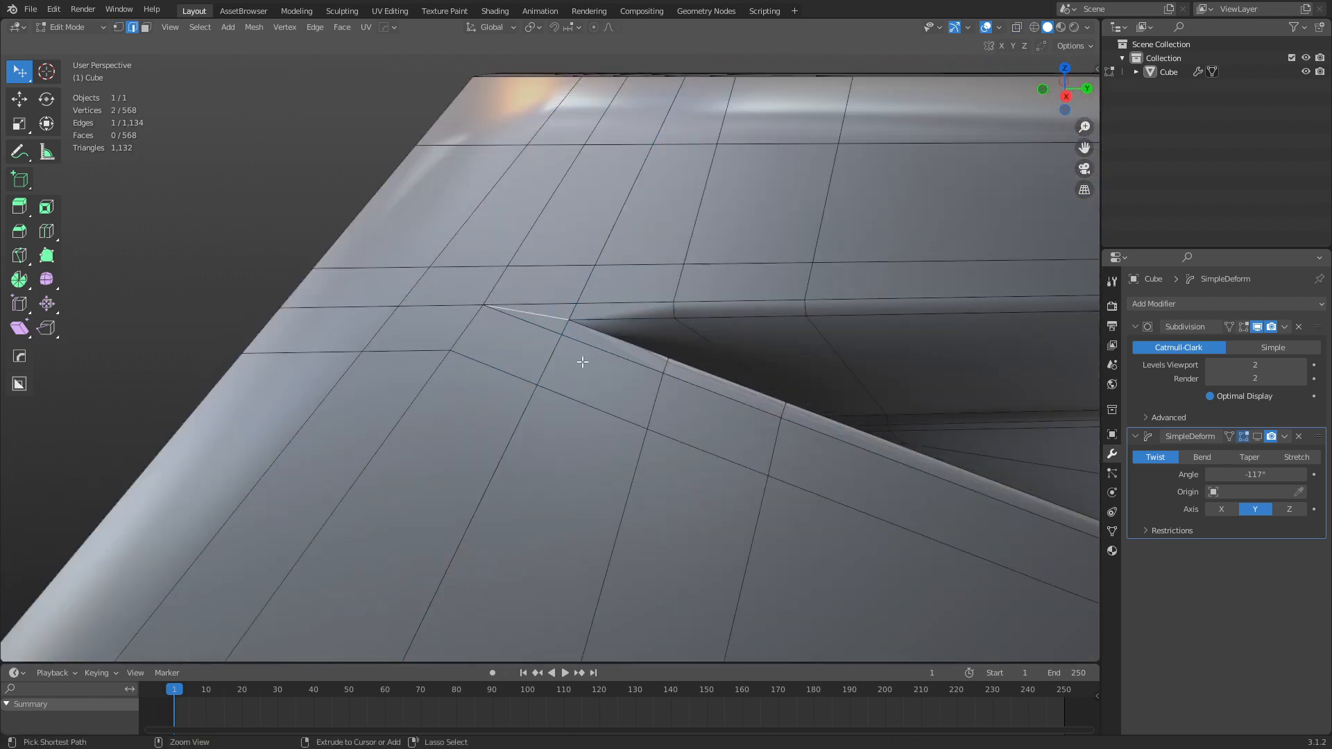
key("ctrl+x")
Select the small face at the pocket's pointed tip to check it, and inspect the smoothed tip in Object Mode.
key("3")
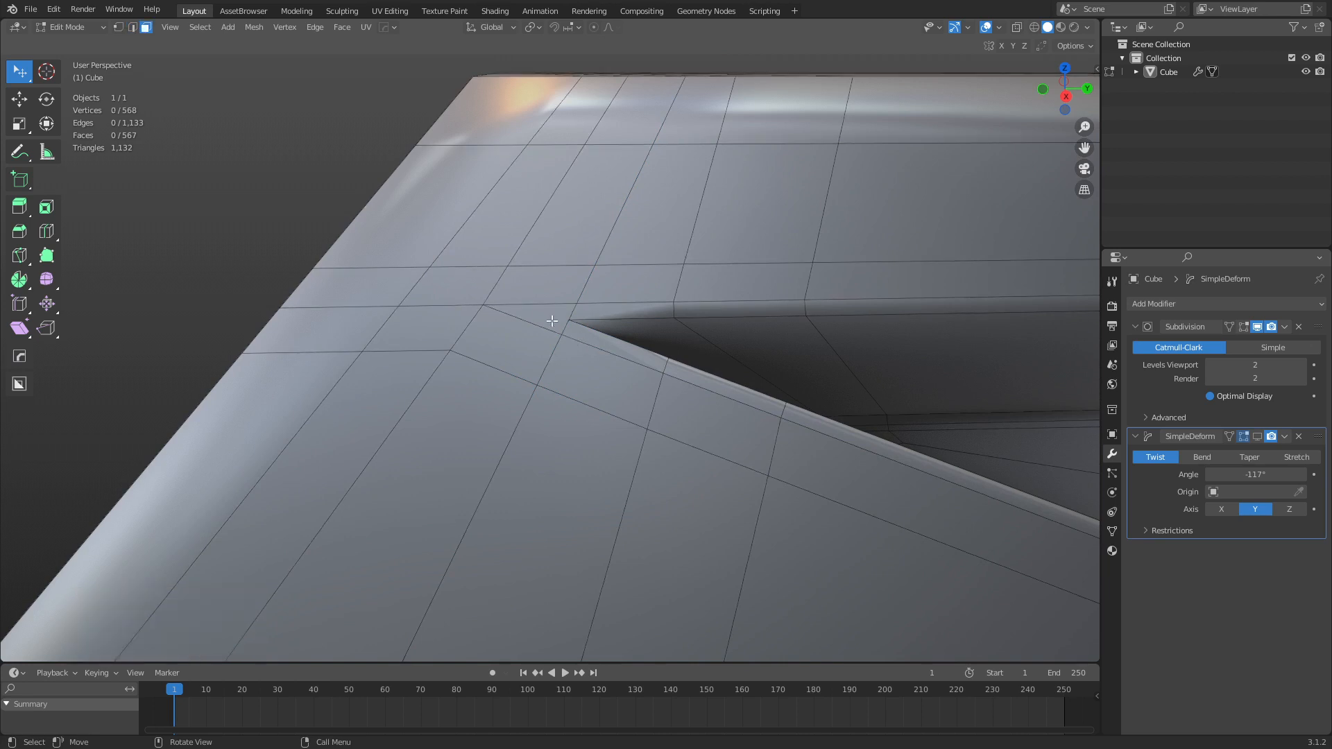
left_click(551, 321)
middle_click_drag(722, 401, 749, 408, "shift")
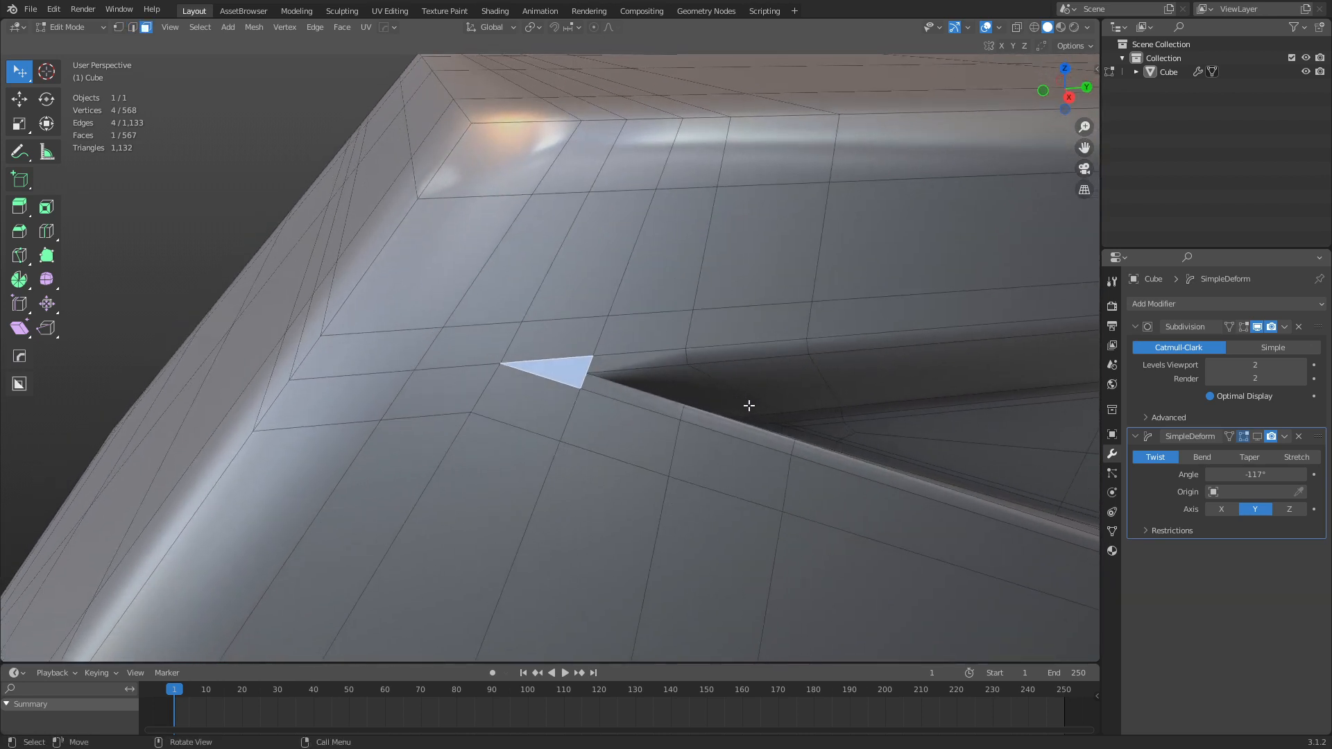
key("ctrl+Tab")
left_click(685, 407)
key("shift+z")
key("shift+z")
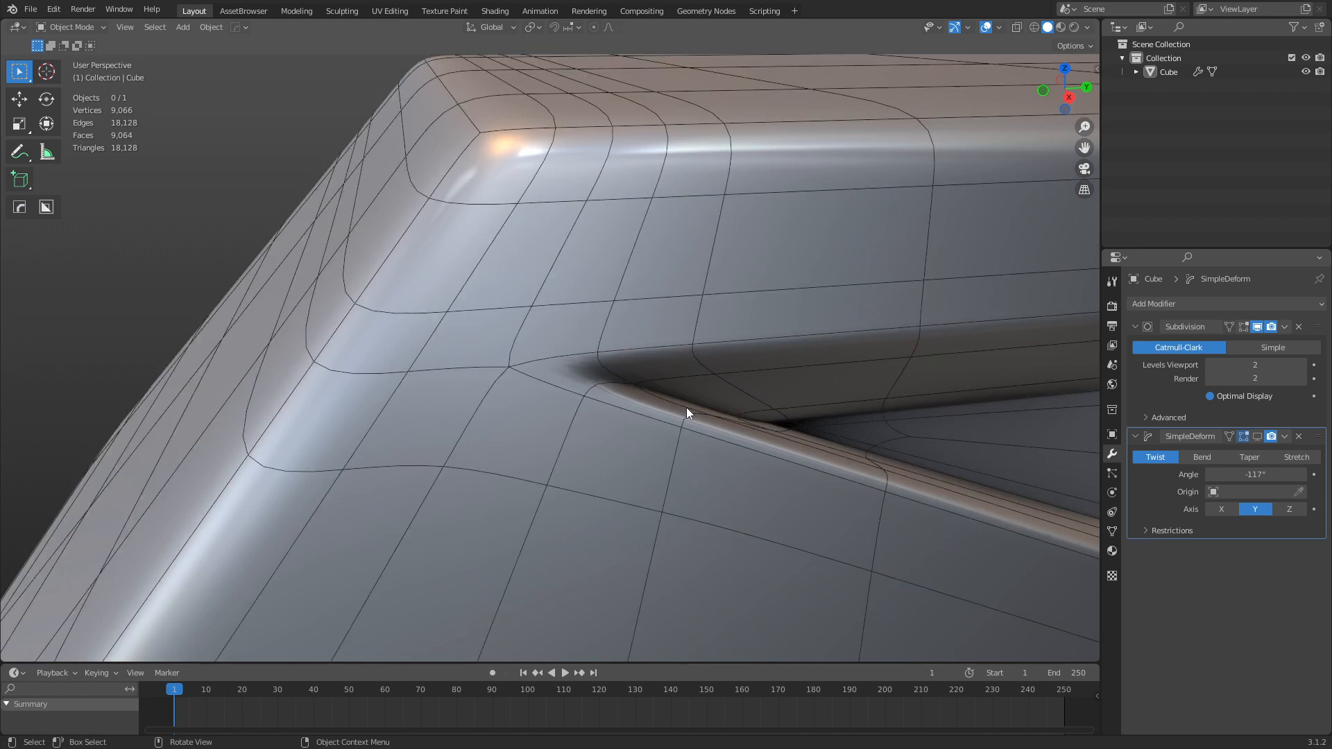
scroll(579, 422, "up", 2)
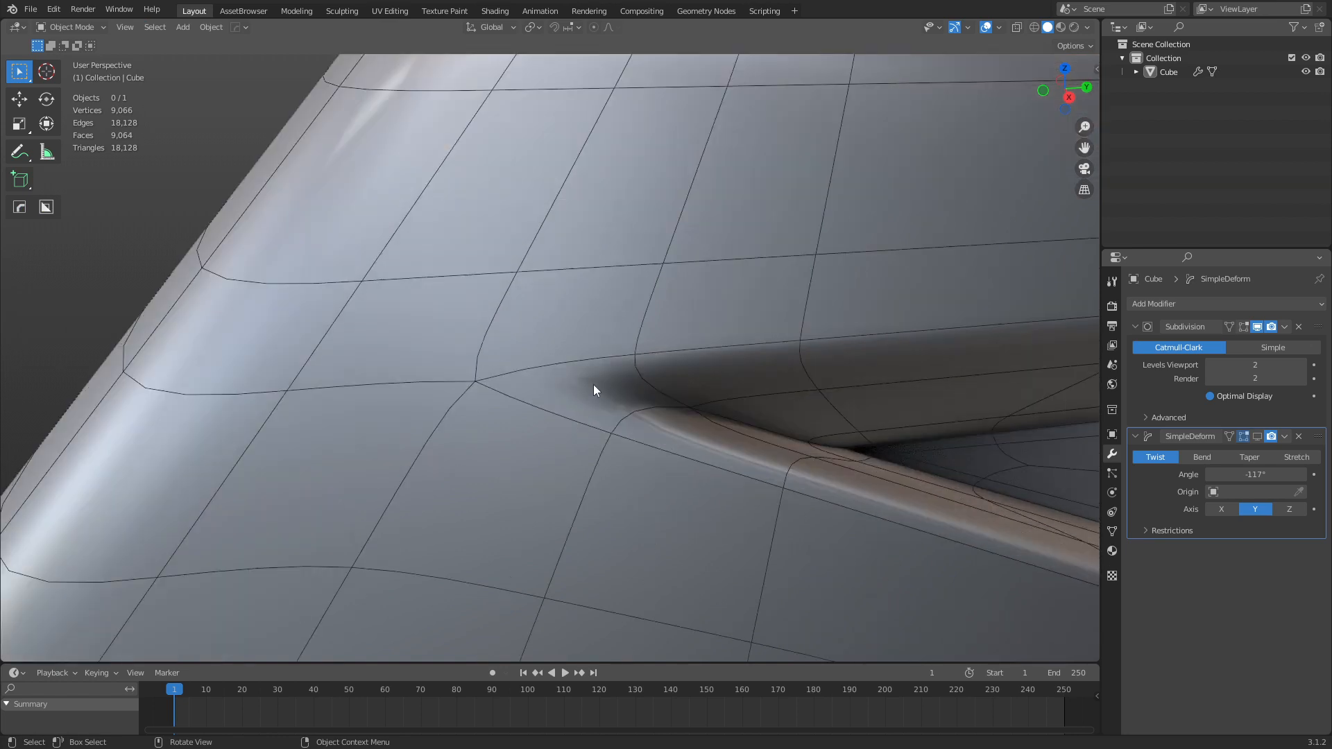
Slide the vertex left of the pocket's tip closer to the tip with two vertex slides, and return to Object Mode.
key("Tab")
left_click(478, 375)
key("shift+v")
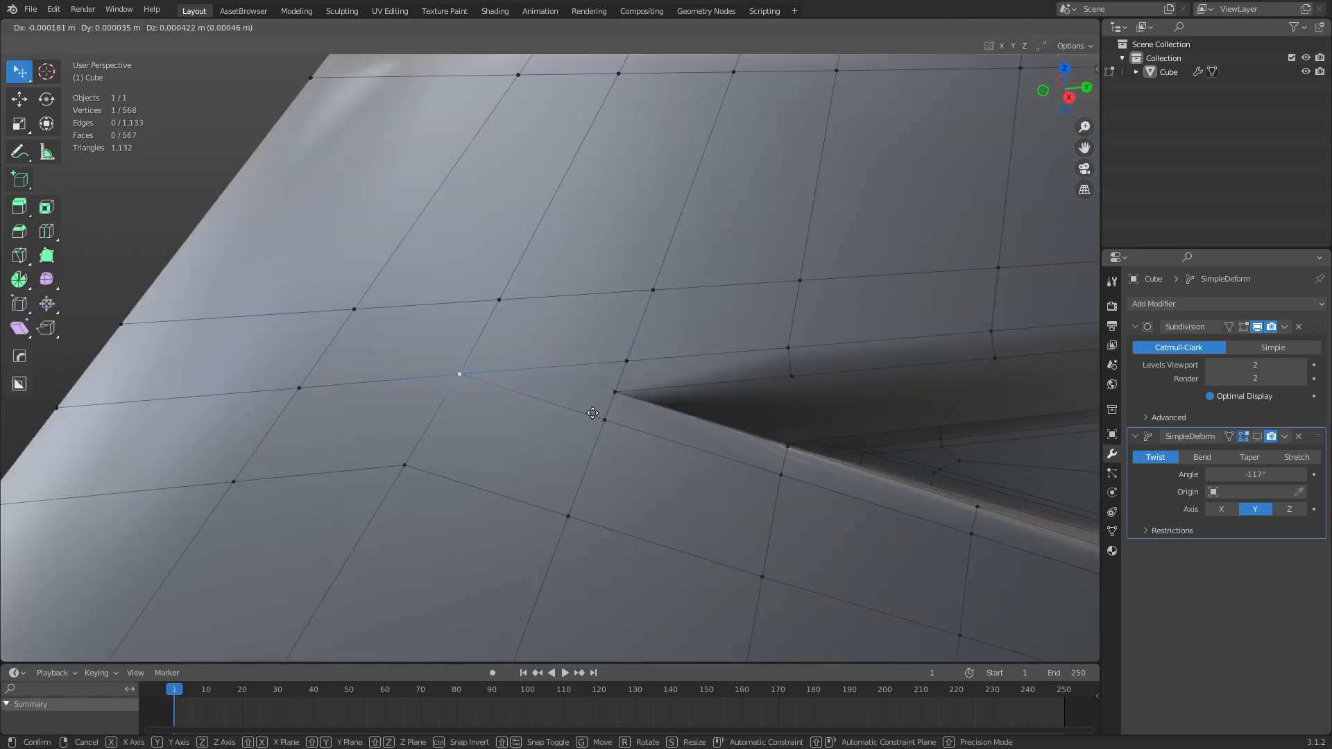
left_click(663, 437)
key("shift+v")
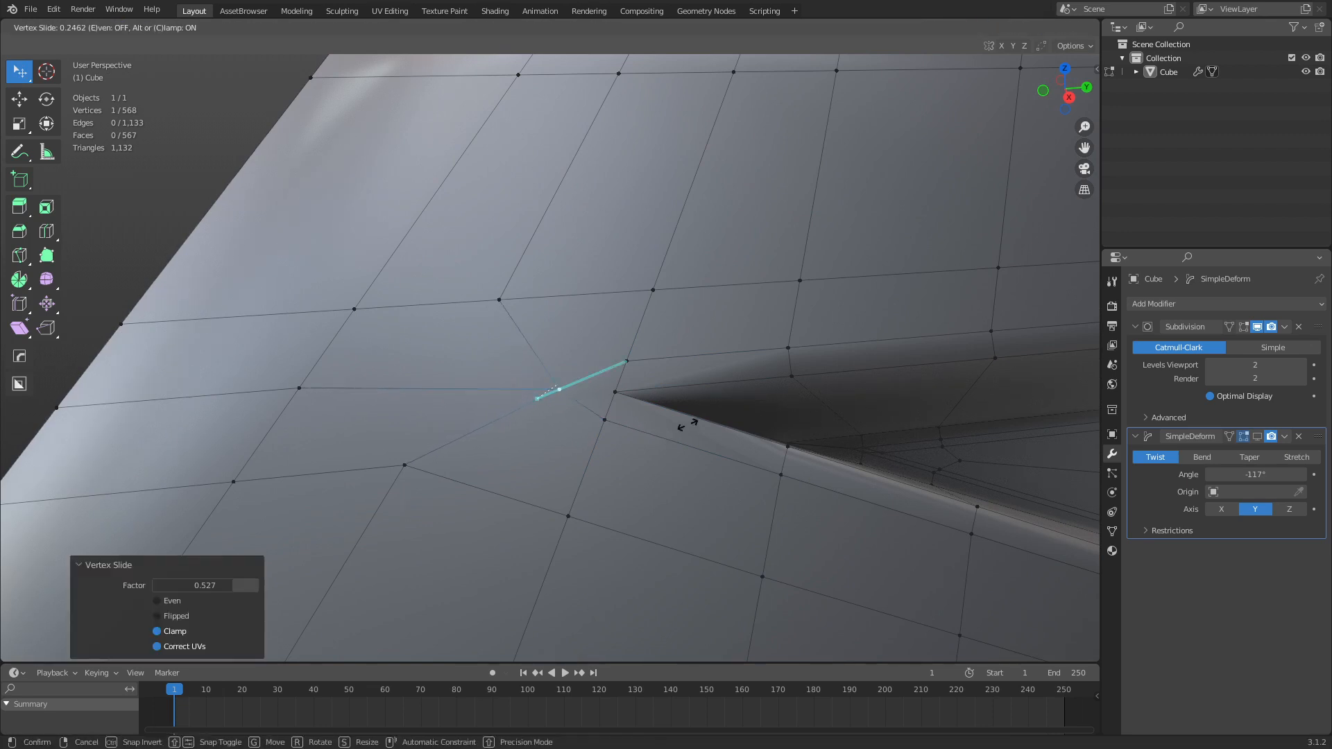
left_click(699, 416)
key("Tab")
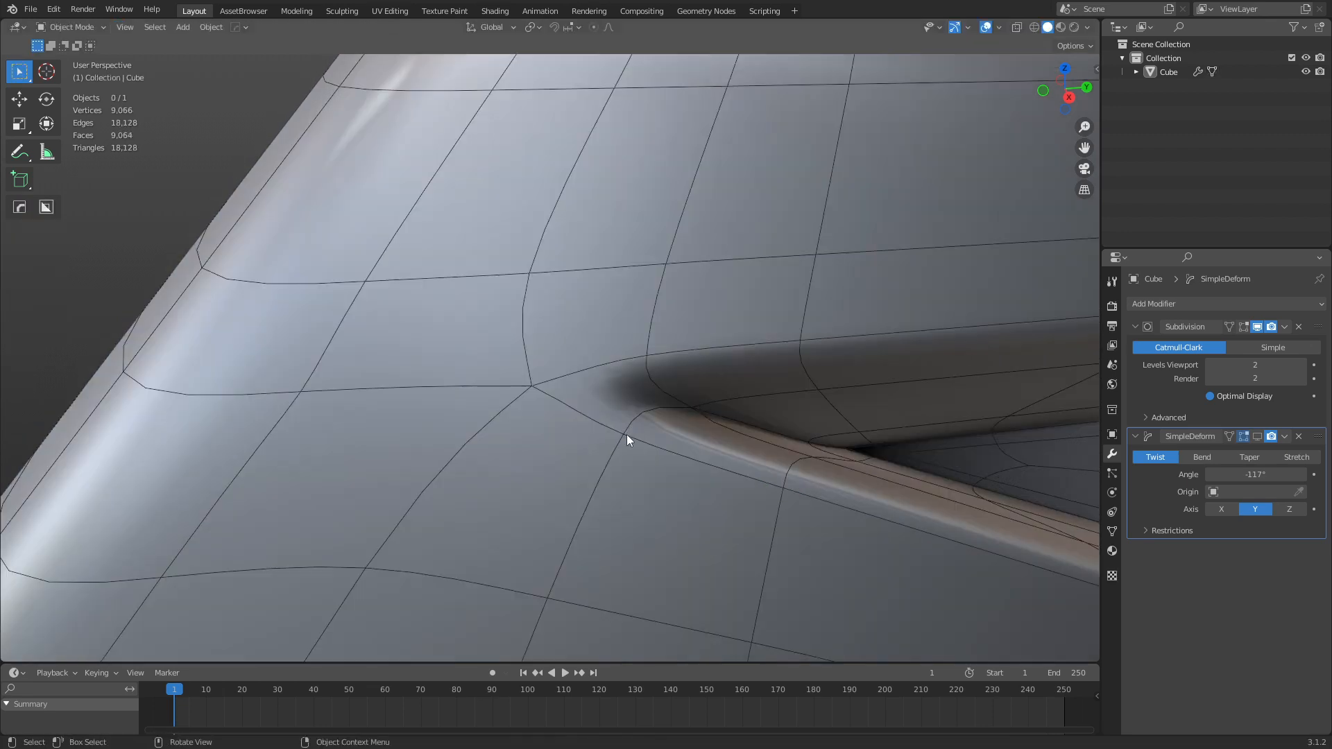
Slide the edge loop near the block's slanted left edge toward the pocket's tip with factor 0.379.
key("Tab")
scroll(508, 382, "down", 3)
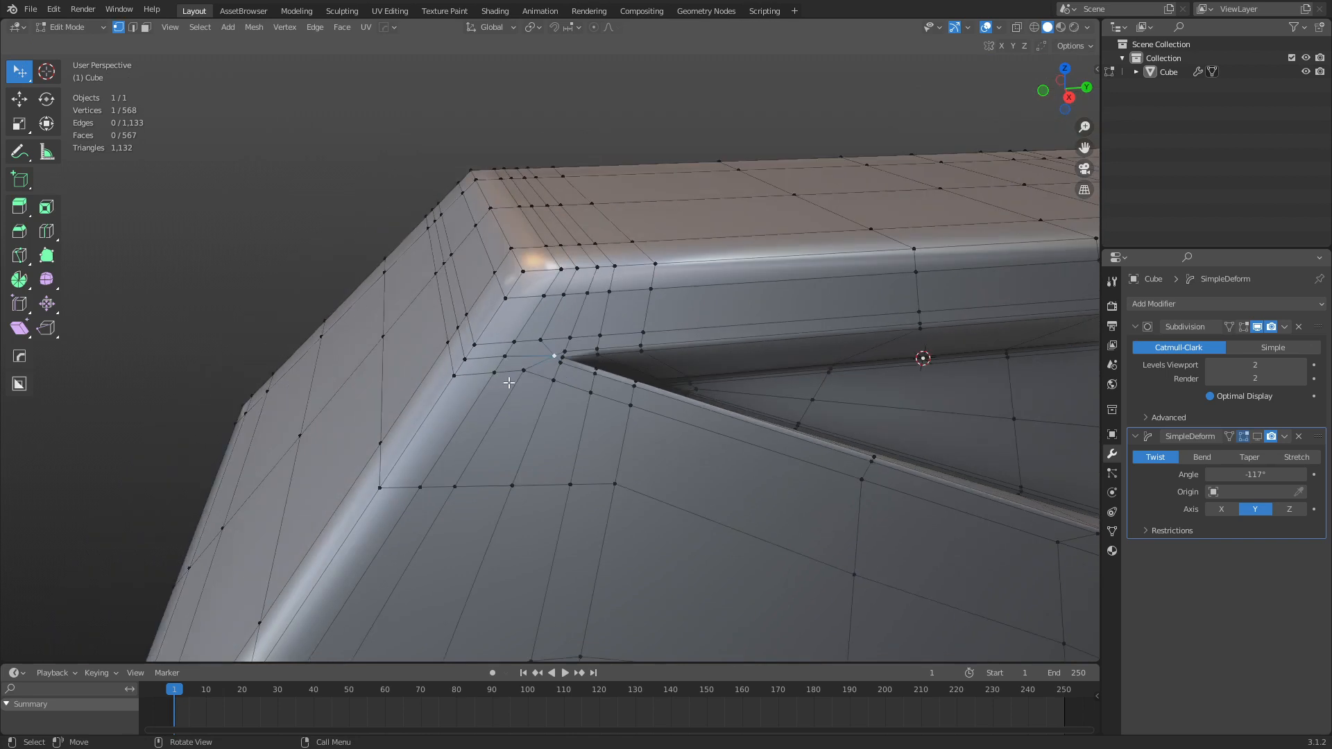
scroll(524, 373, "up", 2)
left_click(513, 286, "alt")
key("g")
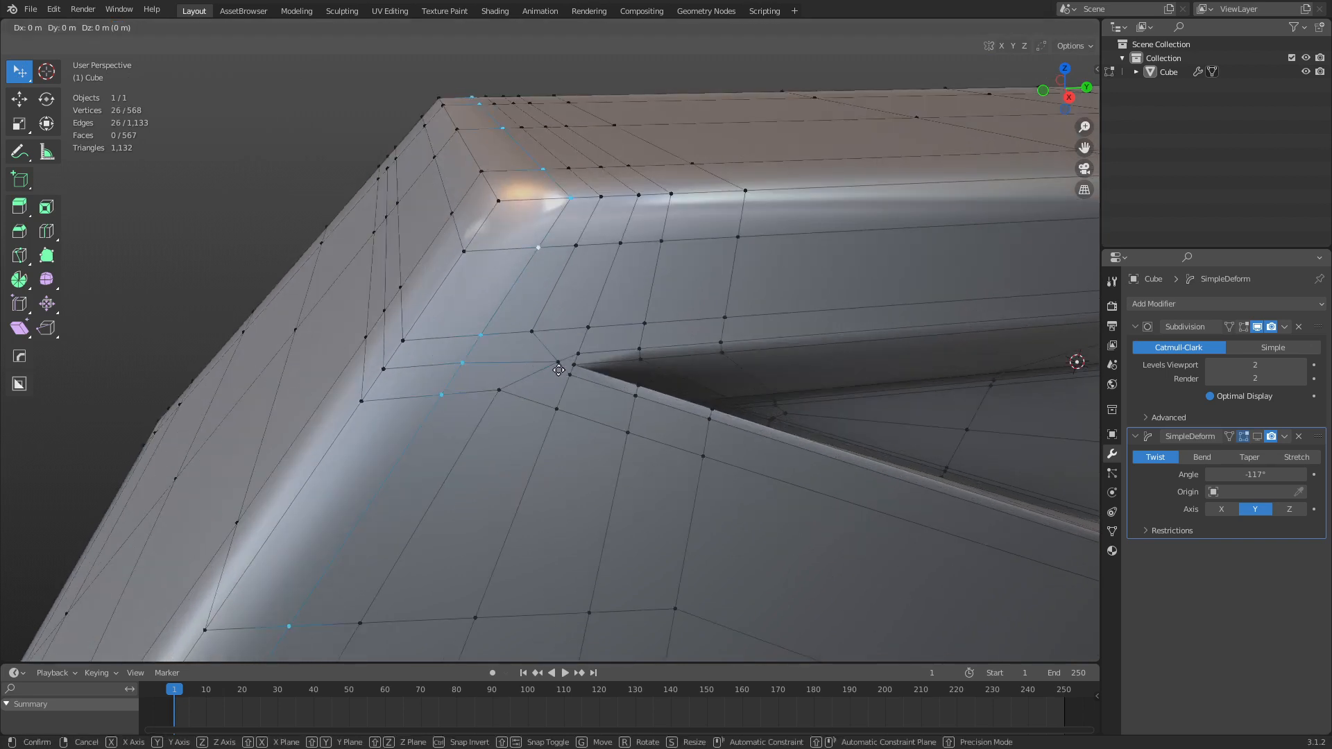
key("g")
left_click(526, 360)
Add one loop cut between the slanted edge loop and the pocket's tip, with factor -0.397.
key("ctrl+r")
left_click(491, 322)
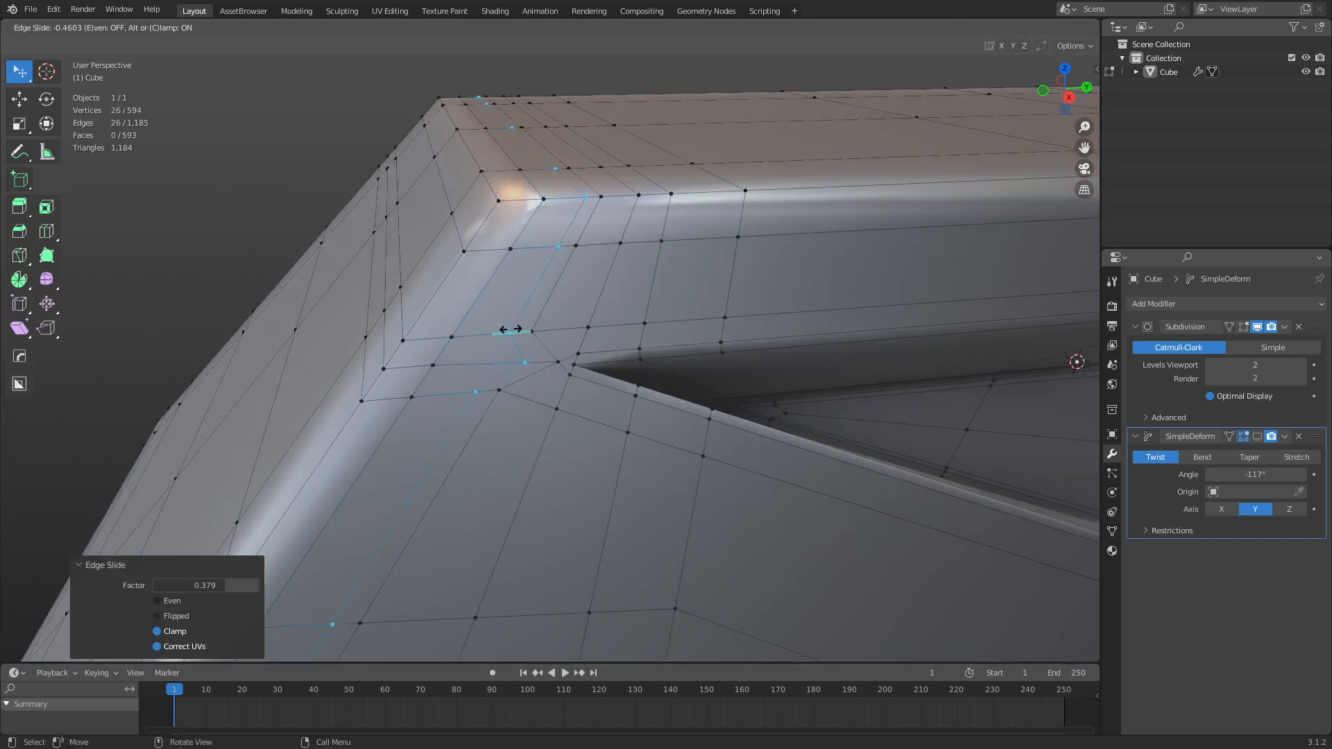
left_click(508, 325)
Return to Object Mode and hide the wireframe overlay to show the shaded surface.
key("ctrl+Tab")
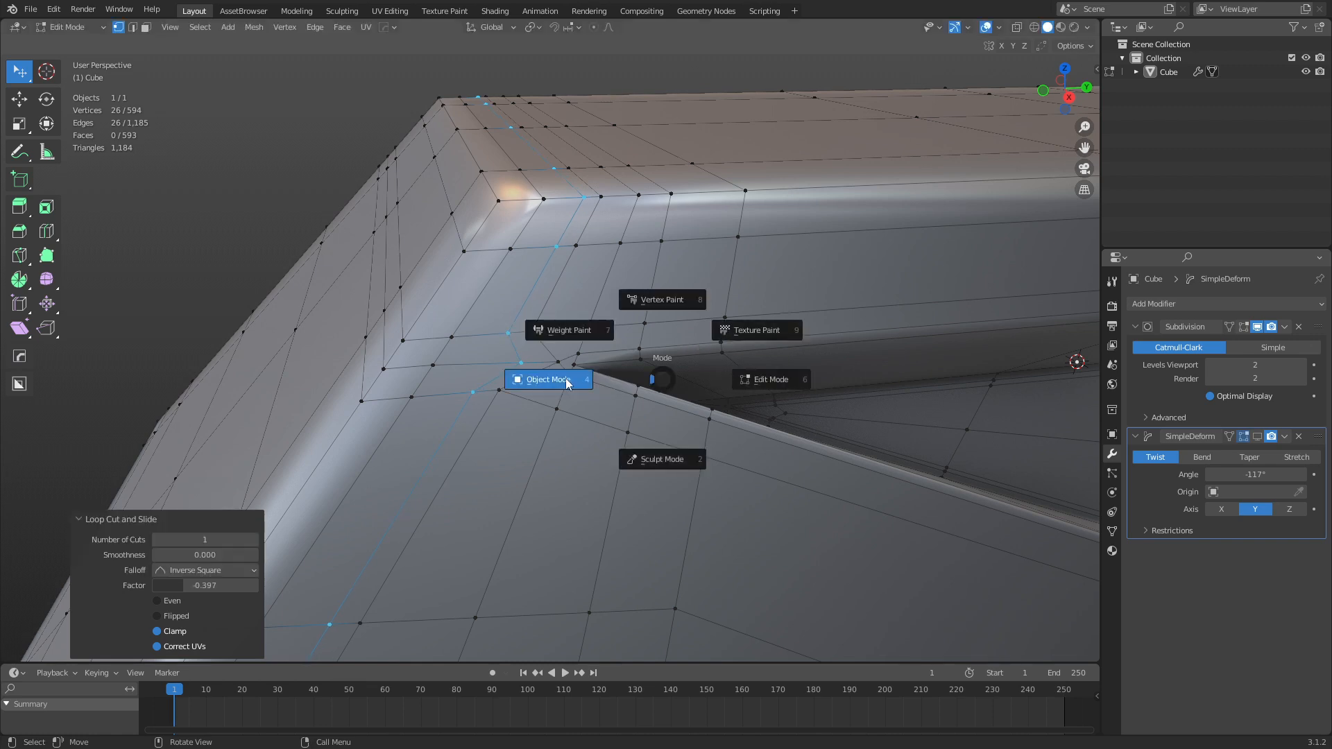
left_click(565, 378)
key("shift+w")
scroll(648, 471, "down", 6)
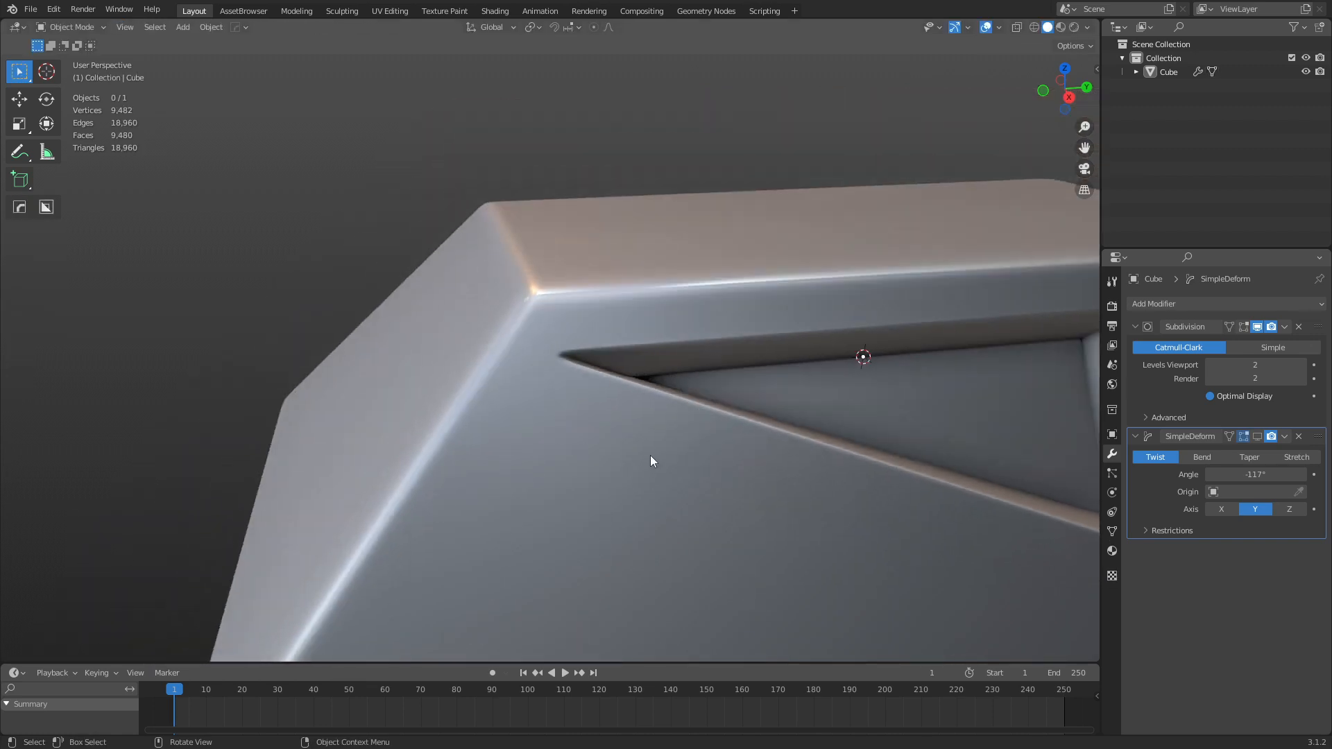
Show the SimpleDeform twist in the viewport and examine how the pocket's edges and surface shading hold up on the twisted block.
mouse_move(650, 455)
middle_mouse_down()
mouse_move(660, 447)
mouse_move(635, 451)
mouse_move(666, 450)
middle_mouse_up()
left_click(1257, 436)
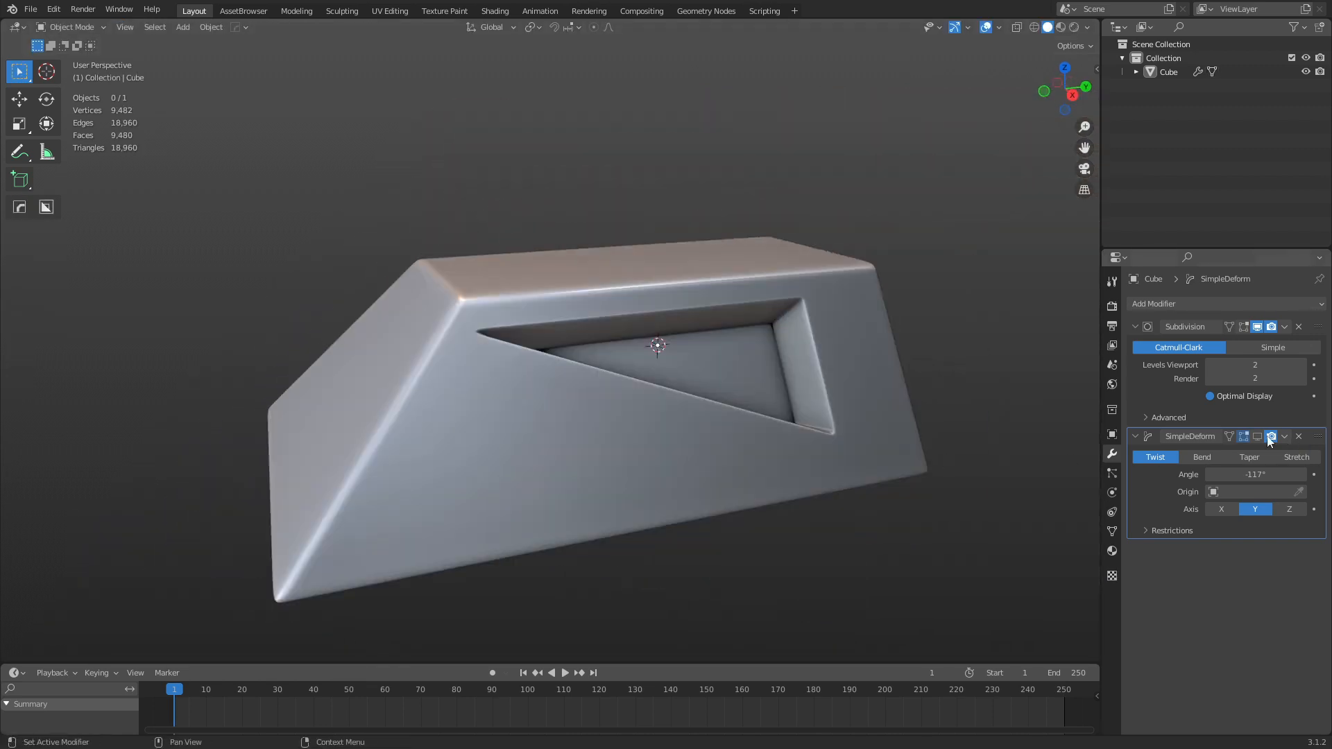
left_click(1257, 437)
middle_click_drag(846, 510, 703, 422)
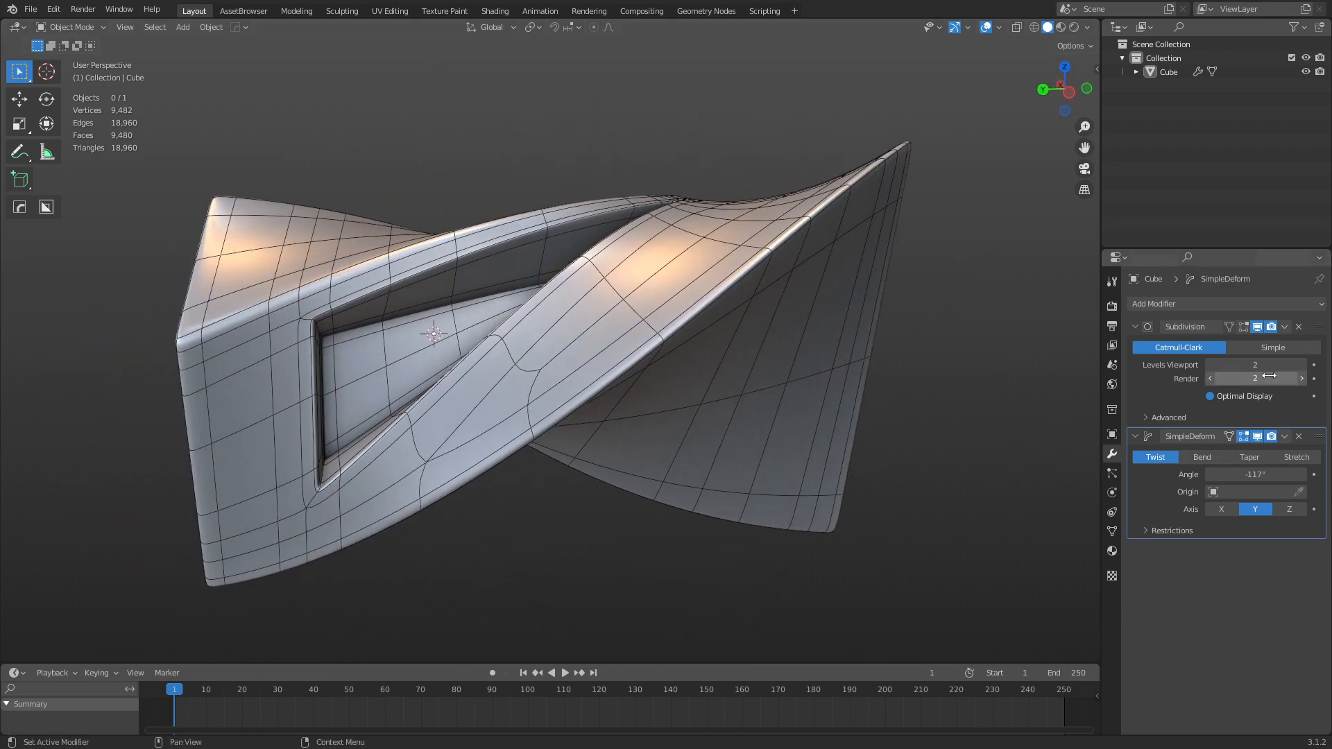
mouse_move(624, 444)
middle_mouse_down()
mouse_move(595, 458)
mouse_move(643, 437)
mouse_move(659, 377)
mouse_move(684, 375)
mouse_move(623, 436)
middle_mouse_up()
scroll(621, 437, "up", 5)
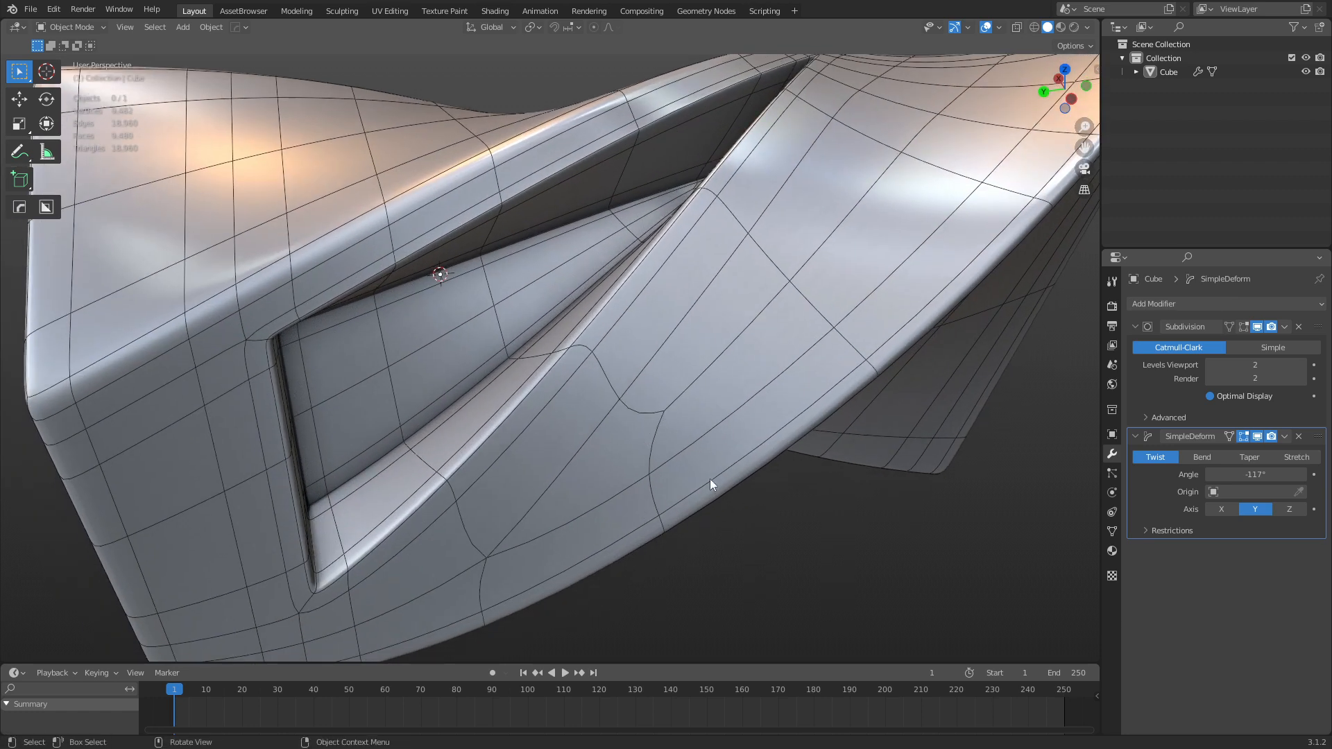
scroll(551, 379, "down", 6)
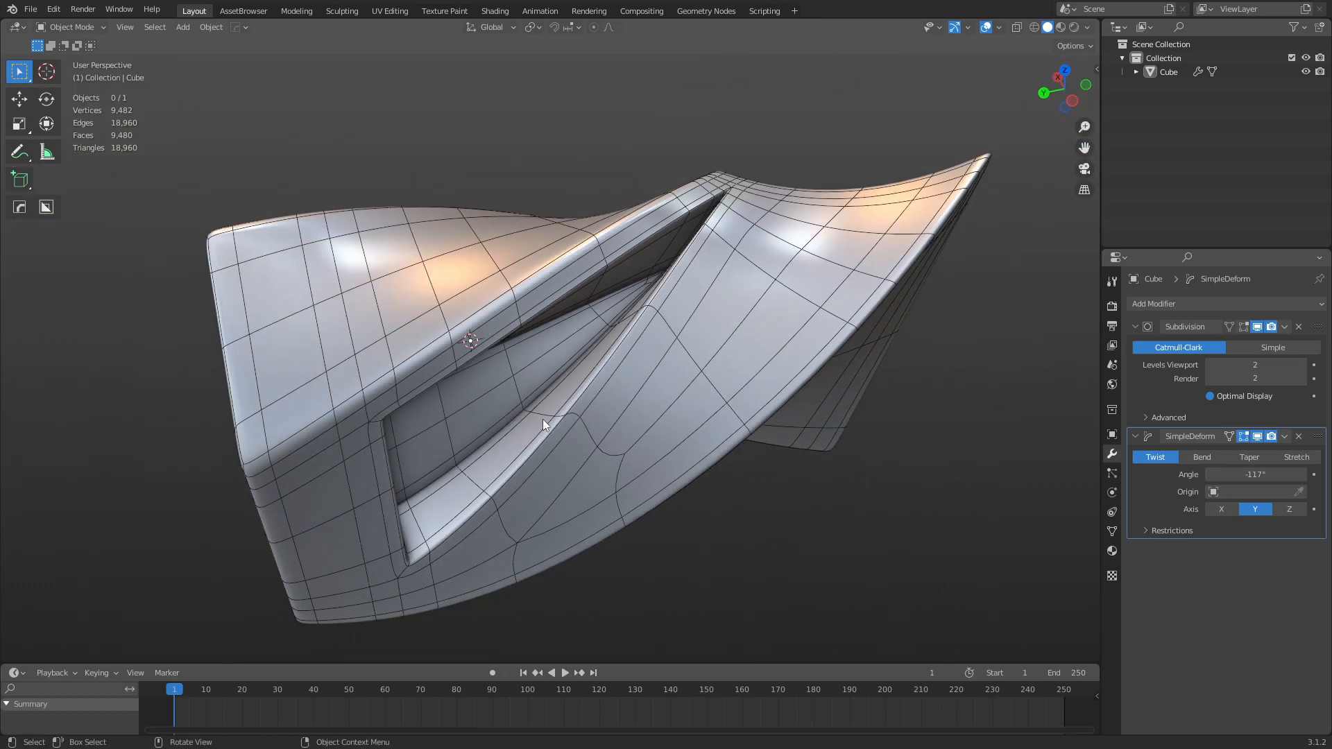
middle_click_drag(543, 419, 815, 361)
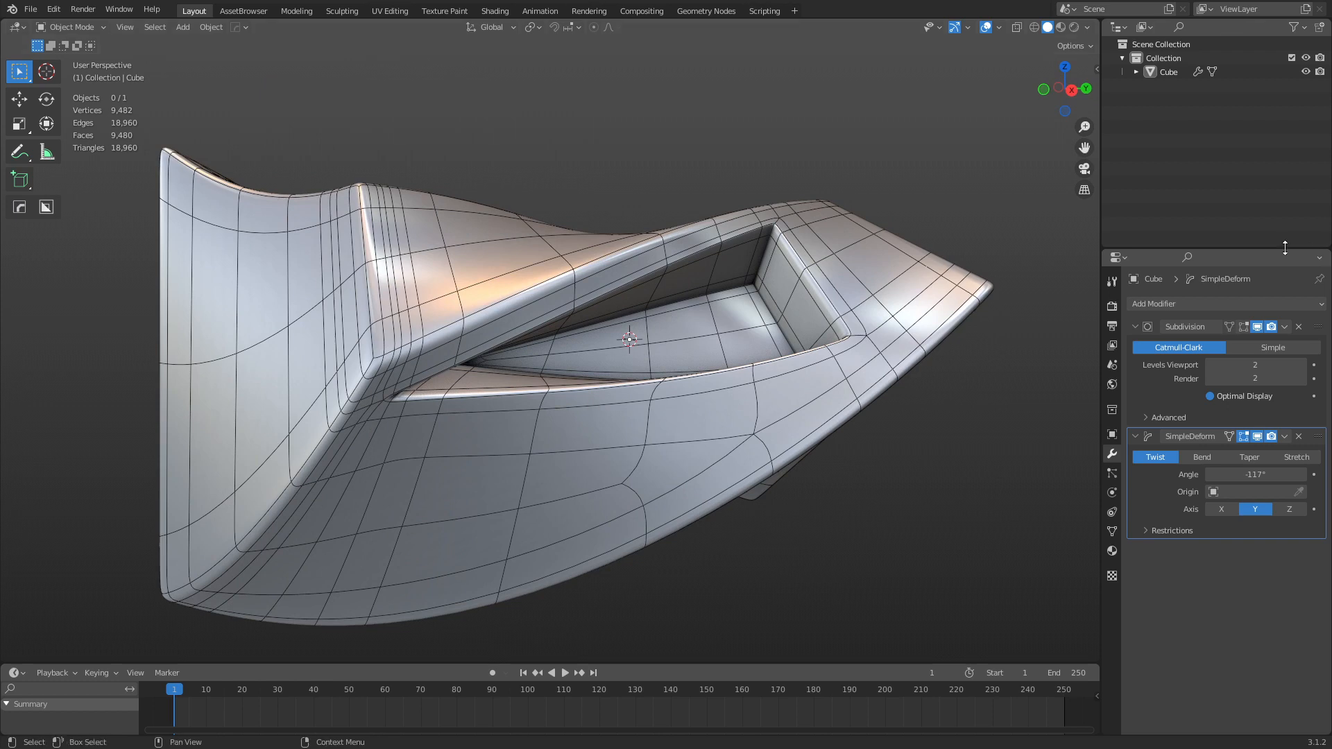
Add a Mirror modifier at the start of the modifier stack, mirroring and bisecting the block on the Z axis only.
left_click(1220, 306)
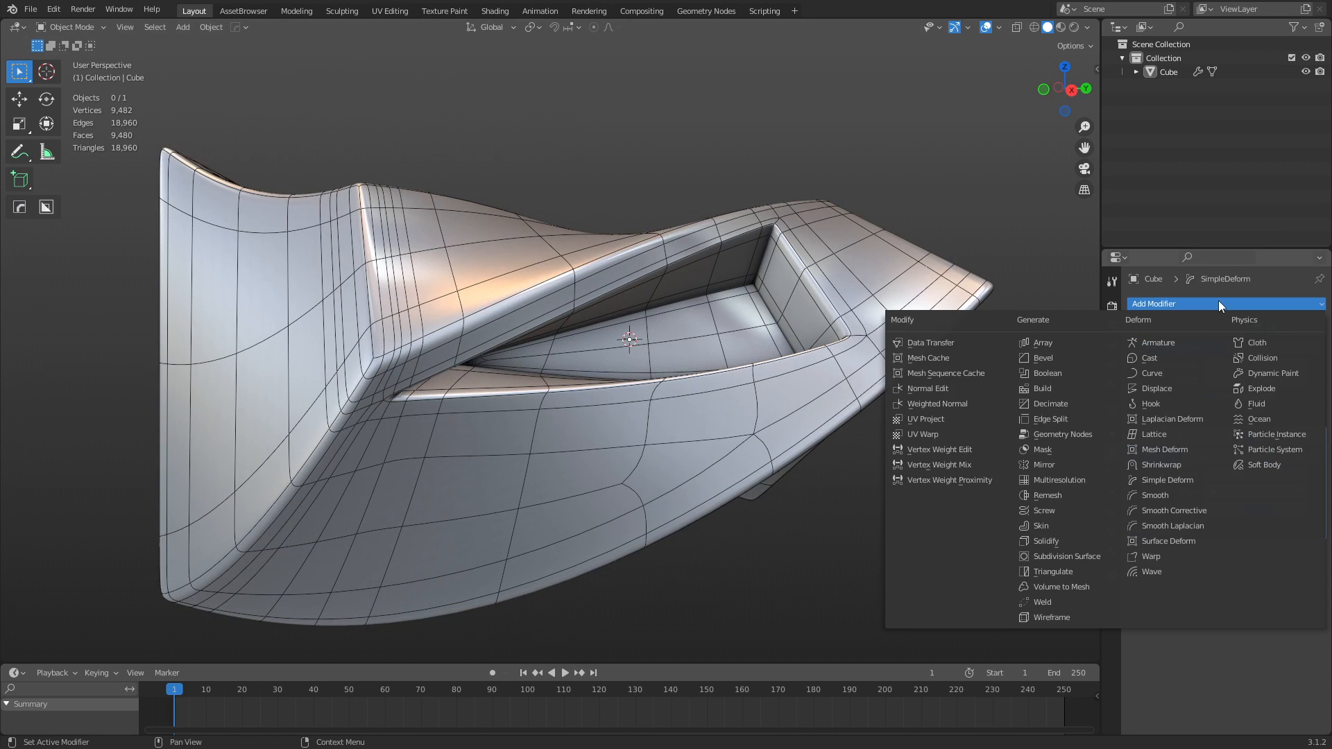
left_click(1070, 463)
left_click_drag(1316, 549, 1317, 326)
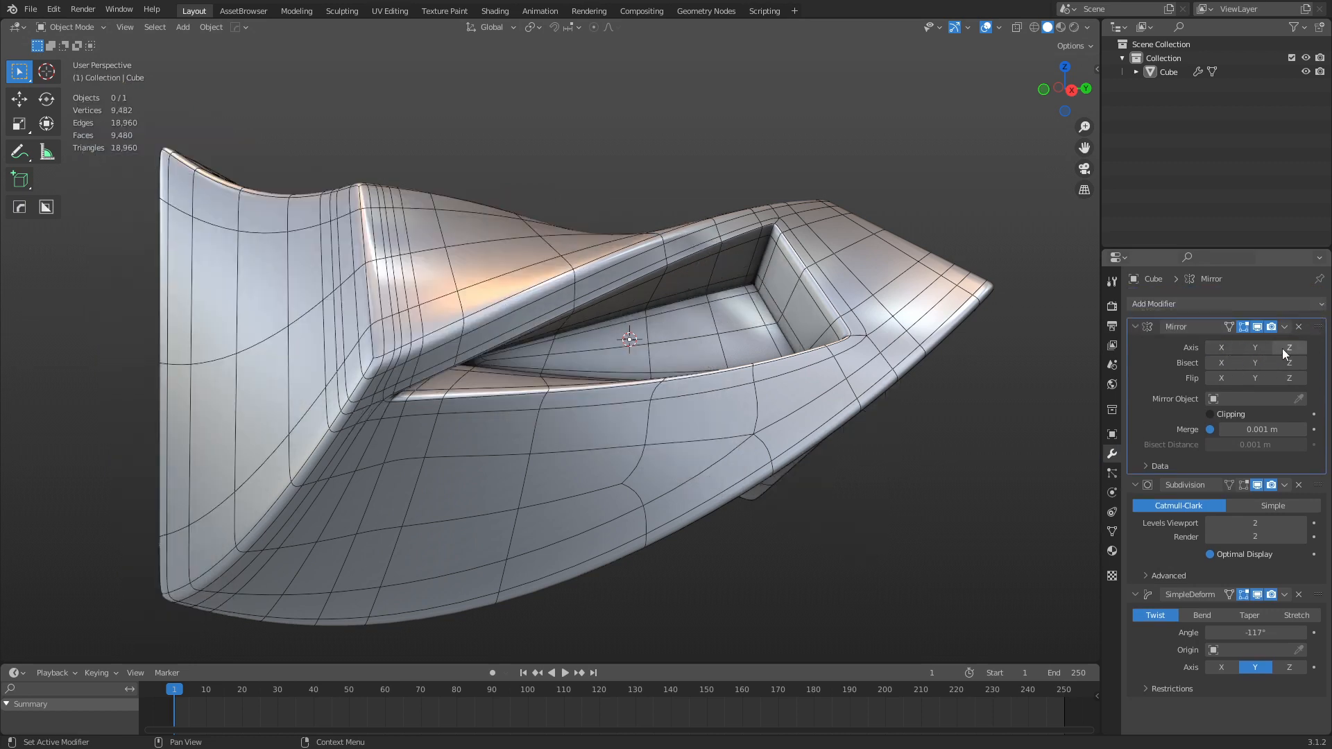
left_click(1283, 348)
left_click(1289, 363)
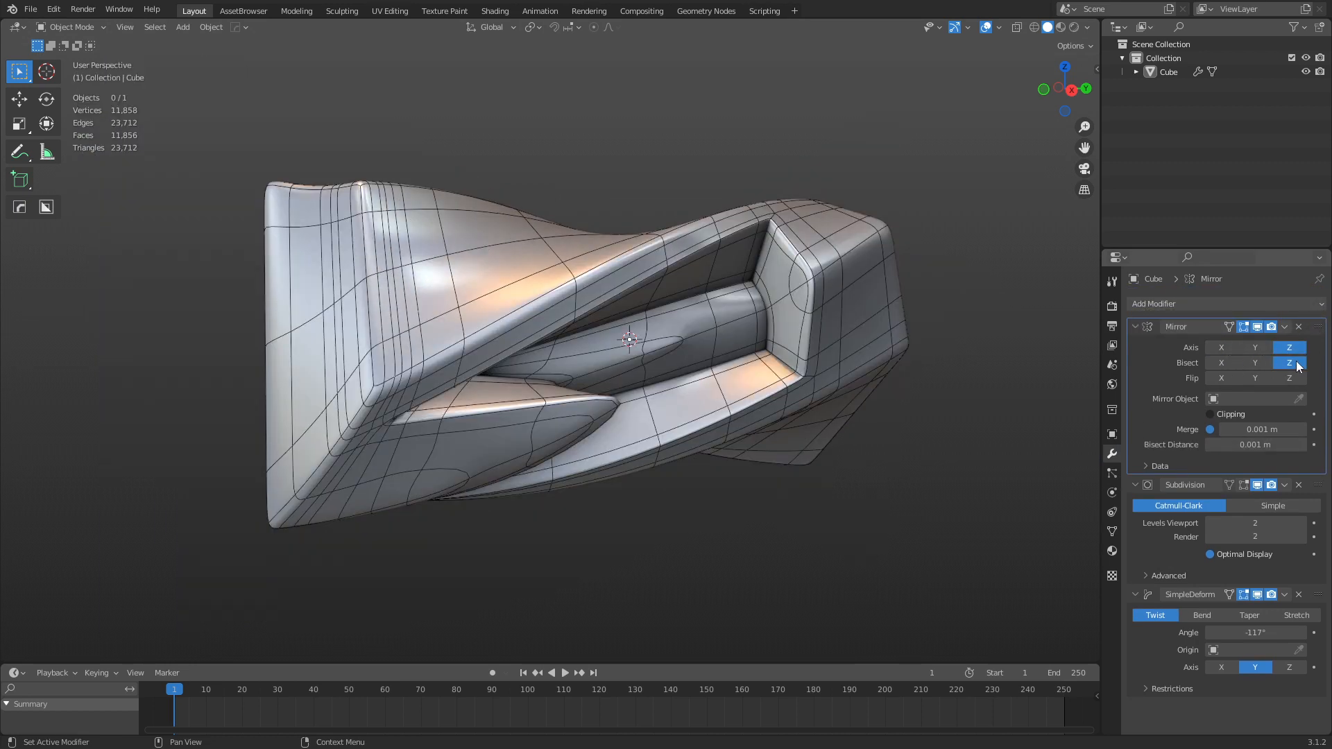
Examine the mirrored pocket's surface with and without the twist, leaving SimpleDeform hidden in the viewport.
middle_click_drag(829, 464, 493, 437)
scroll(562, 477, "up", 3)
scroll(651, 444, "up", 3)
scroll(643, 419, "down", 3)
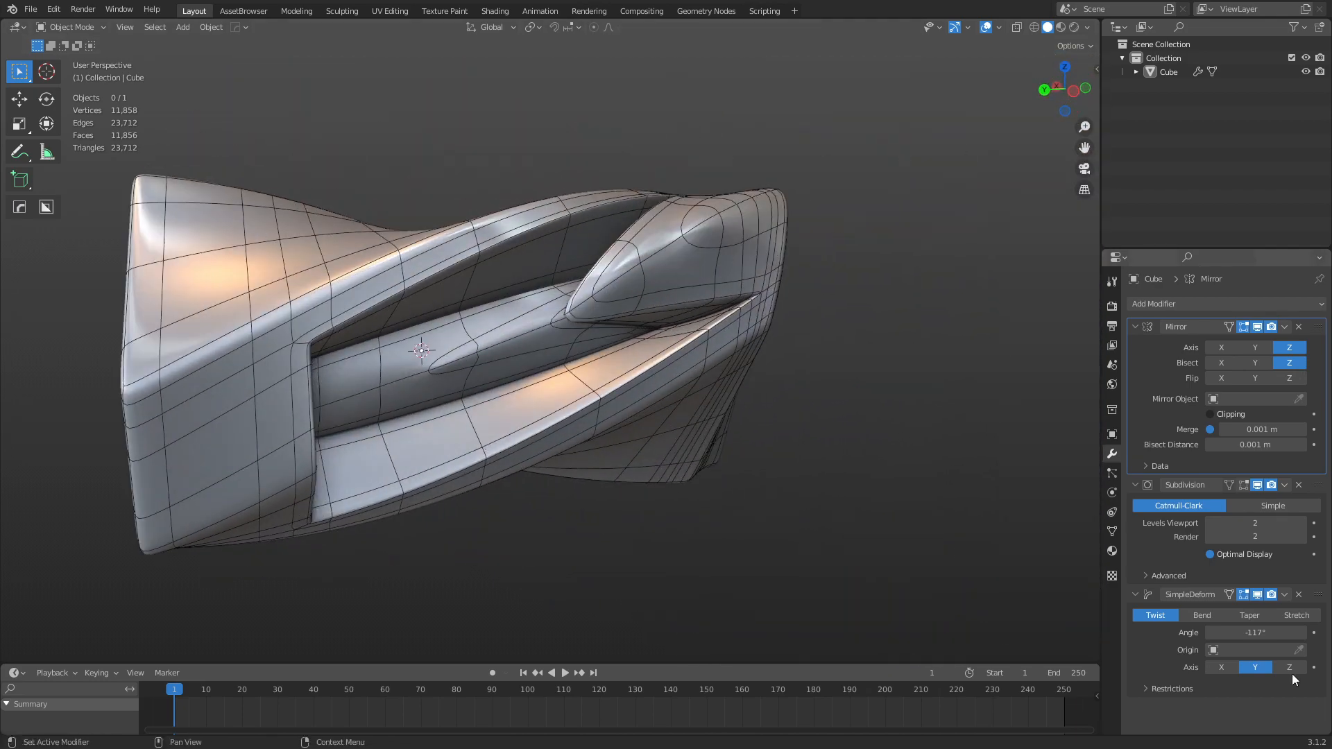
left_click(1257, 594)
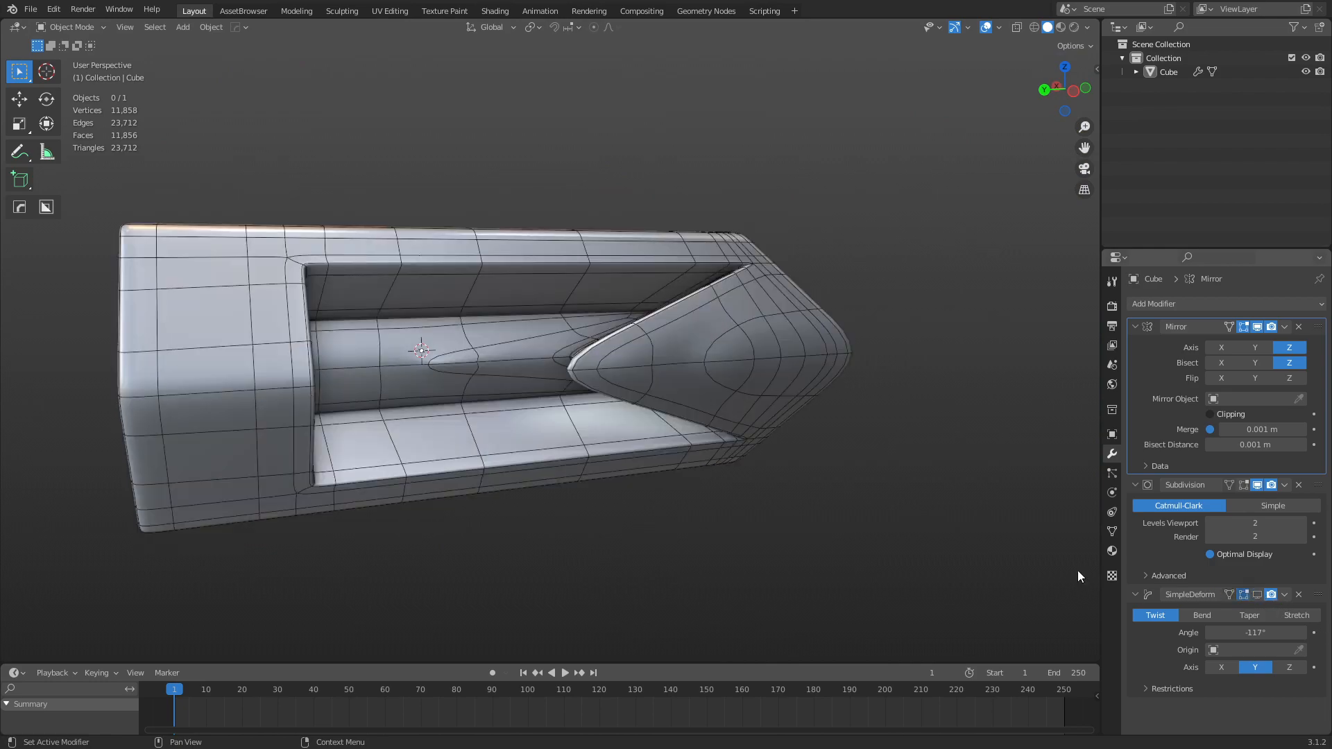
middle_click_drag(797, 517, 763, 399)
scroll(766, 424, "up", 2)
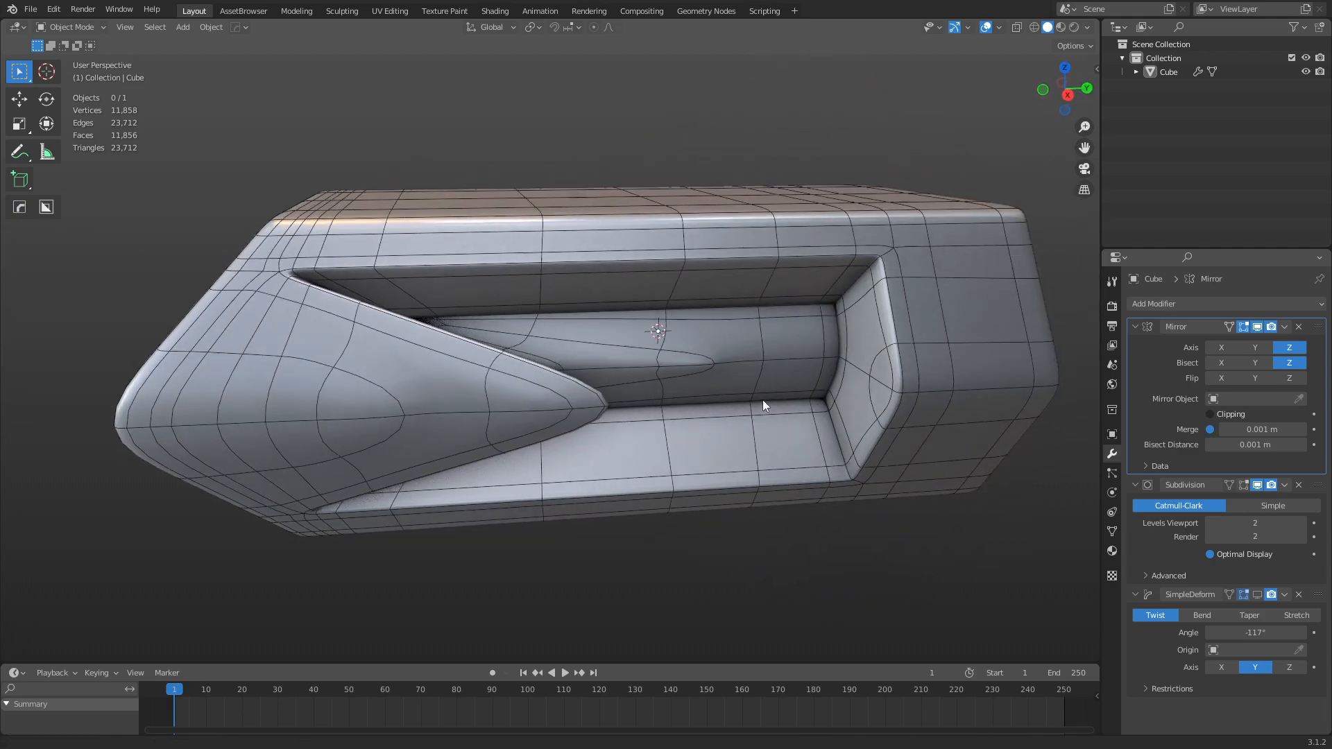
scroll(763, 399, "up", 6)
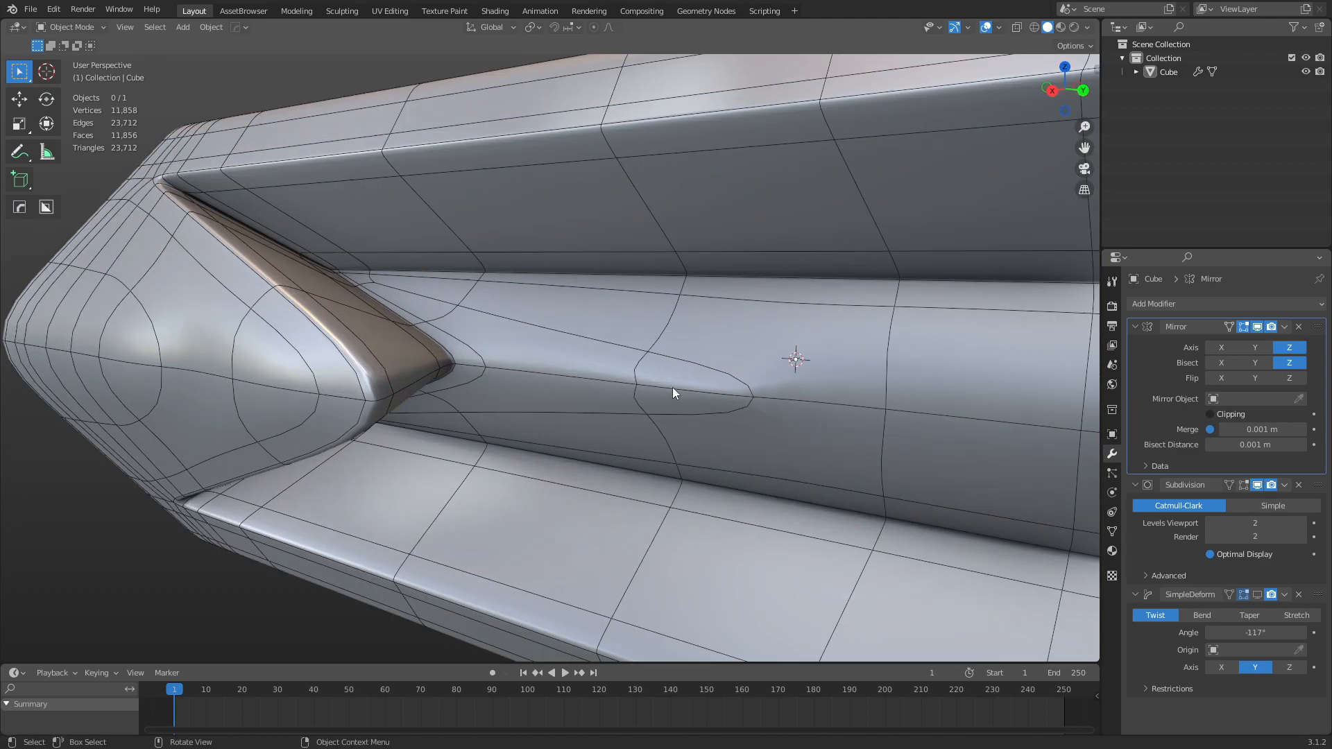
middle_click_drag(672, 387, 747, 447)
scroll(747, 448, "up", 2)
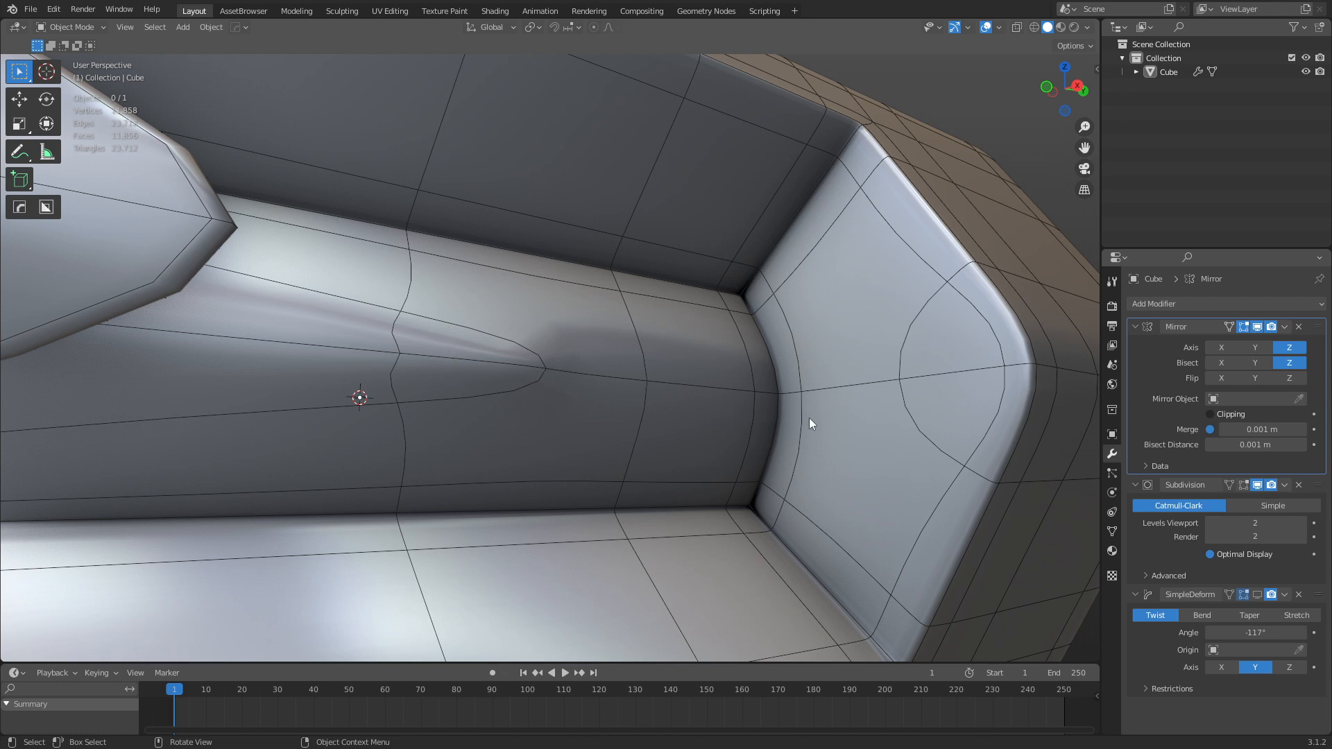
scroll(526, 390, "down", 4)
middle_click_drag(525, 390, 444, 413)
middle_click_drag(598, 396, 577, 409)
scroll(767, 429, "up", 1)
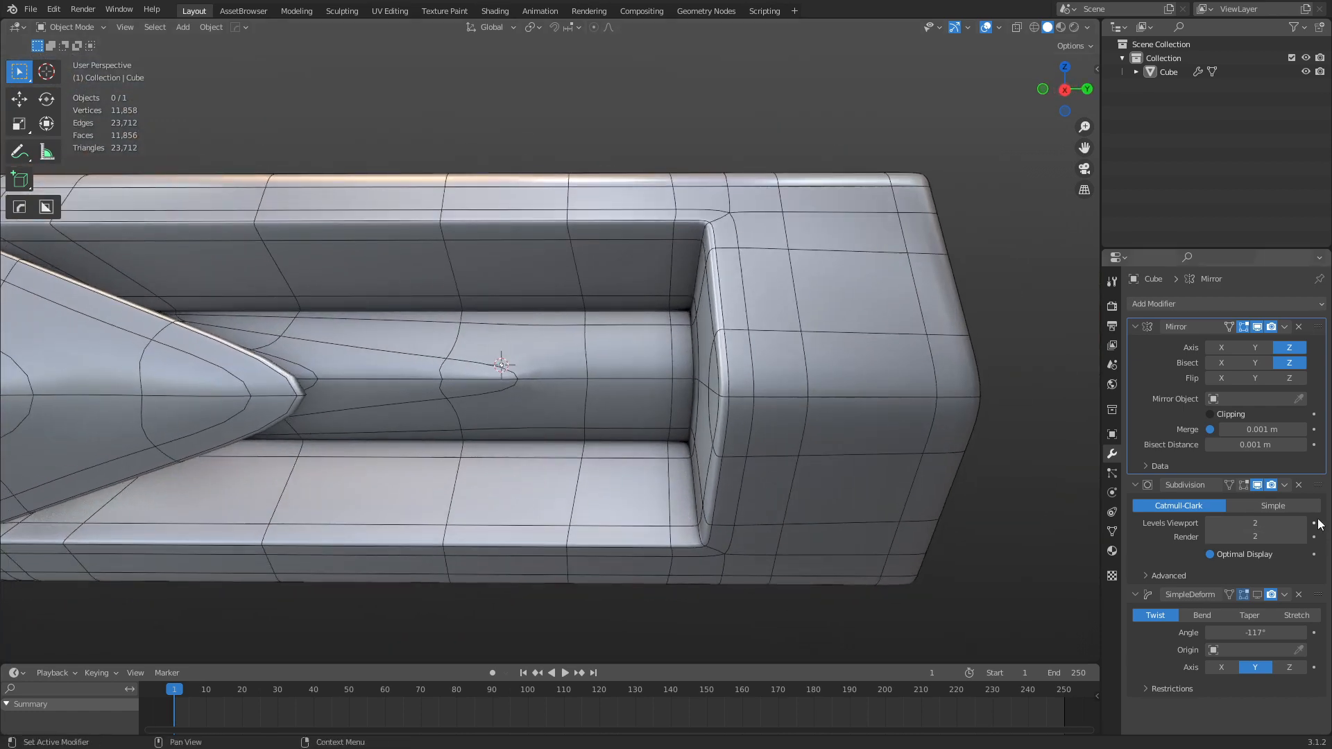
Hide the Subdivision modifier in the viewport, apply the Mirror modifier, and enter Edit Mode.
left_click(1258, 485)
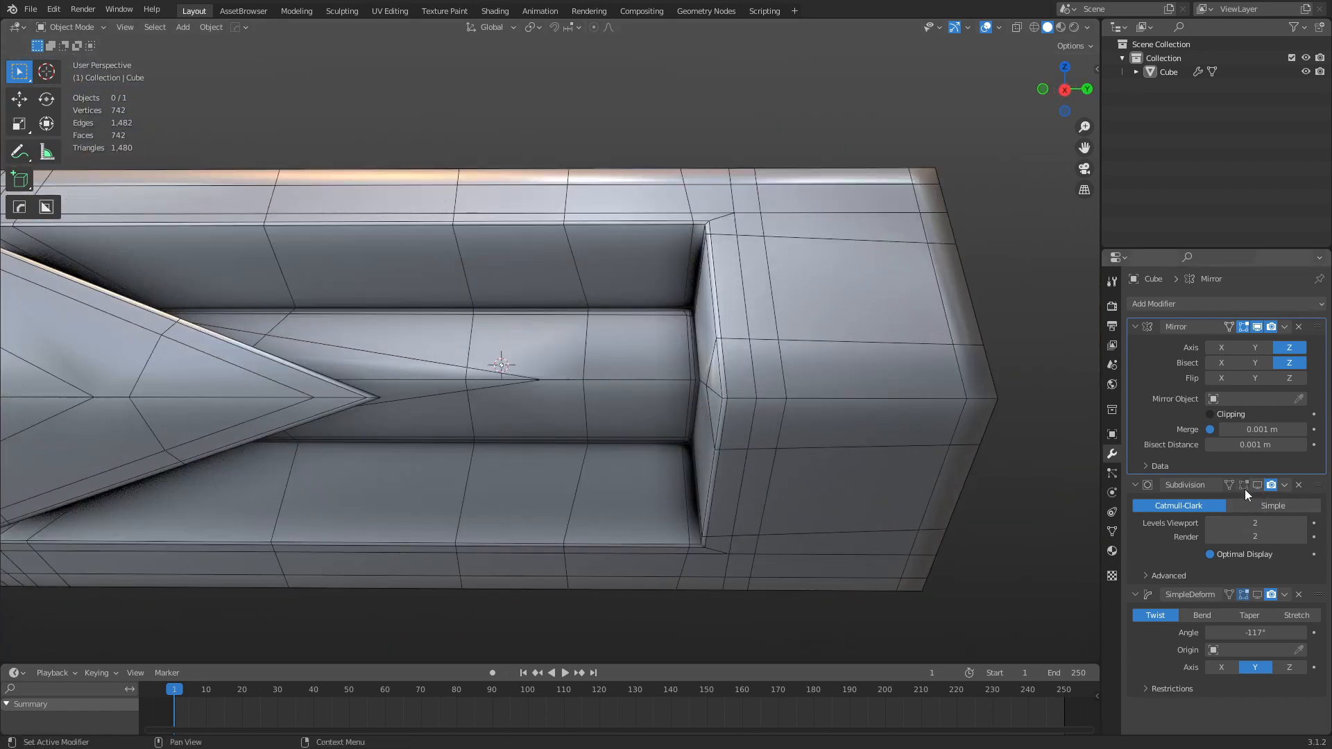
middle_click_drag(847, 430, 803, 423)
middle_click_drag(541, 409, 497, 419)
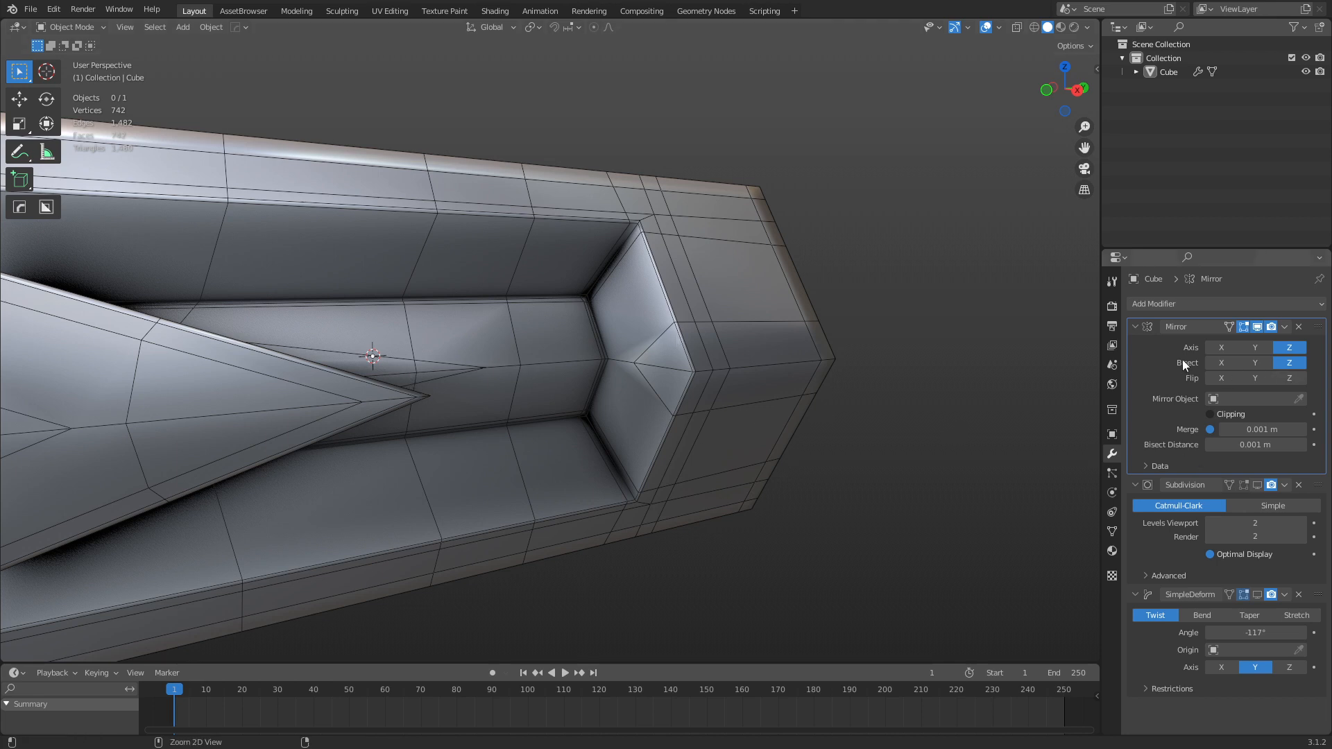
key("ctrl+a")
key("Tab")
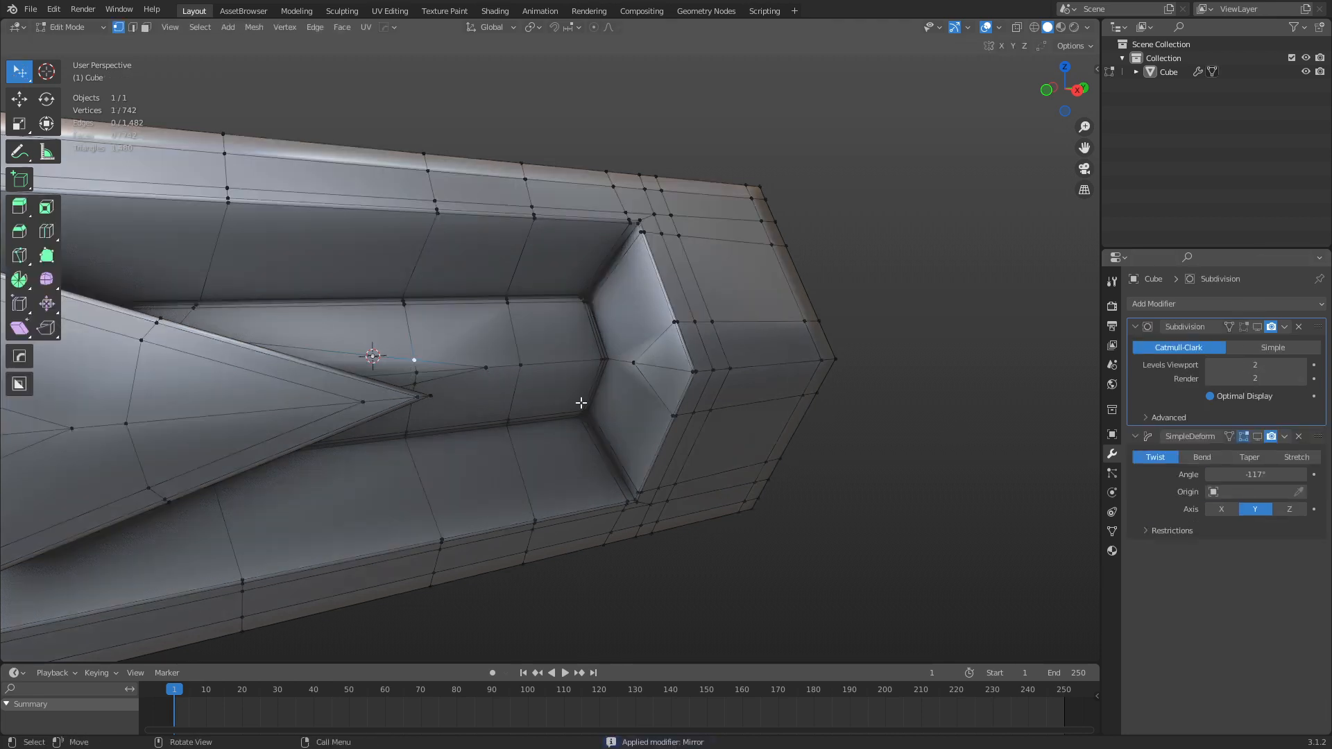
Knife two cuts along the pocket floor, one on each side of its centre line, ending at the end wall's outer rim vertices.
scroll(581, 402, "up", 2)
key("k")
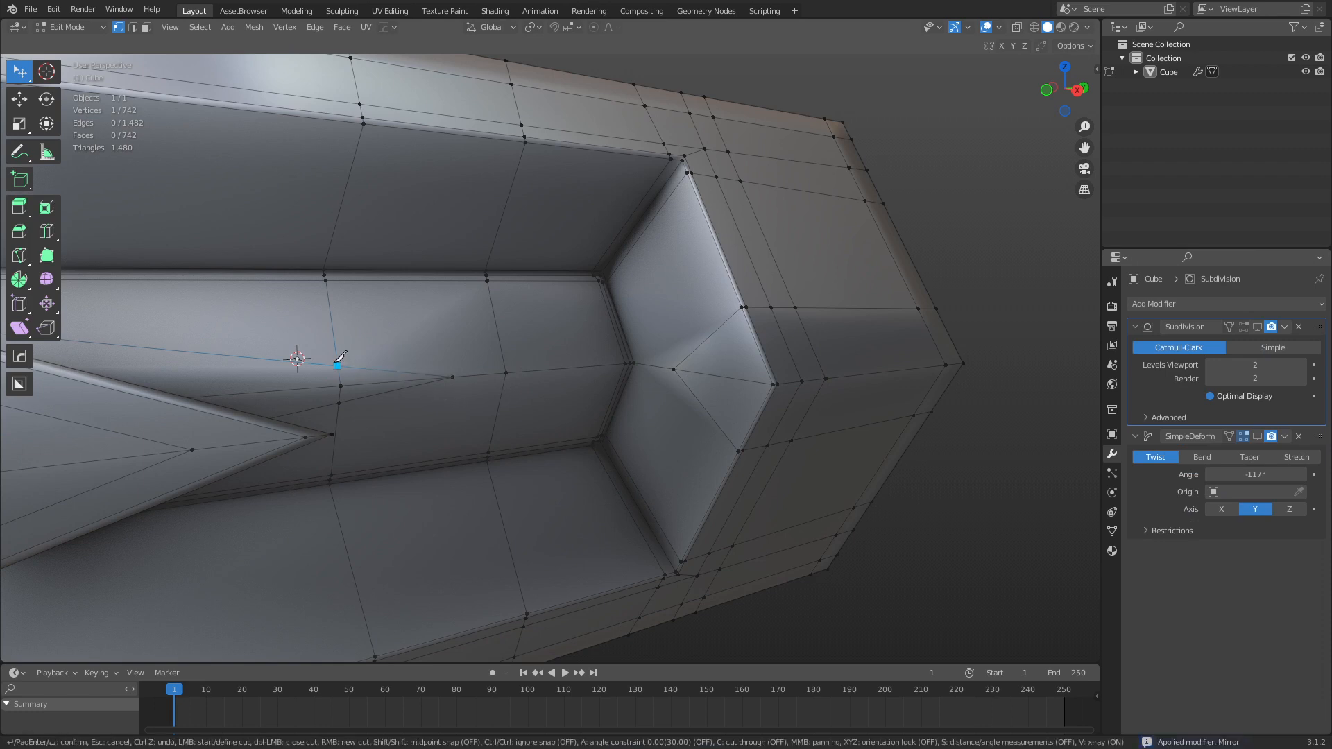
left_click(337, 364)
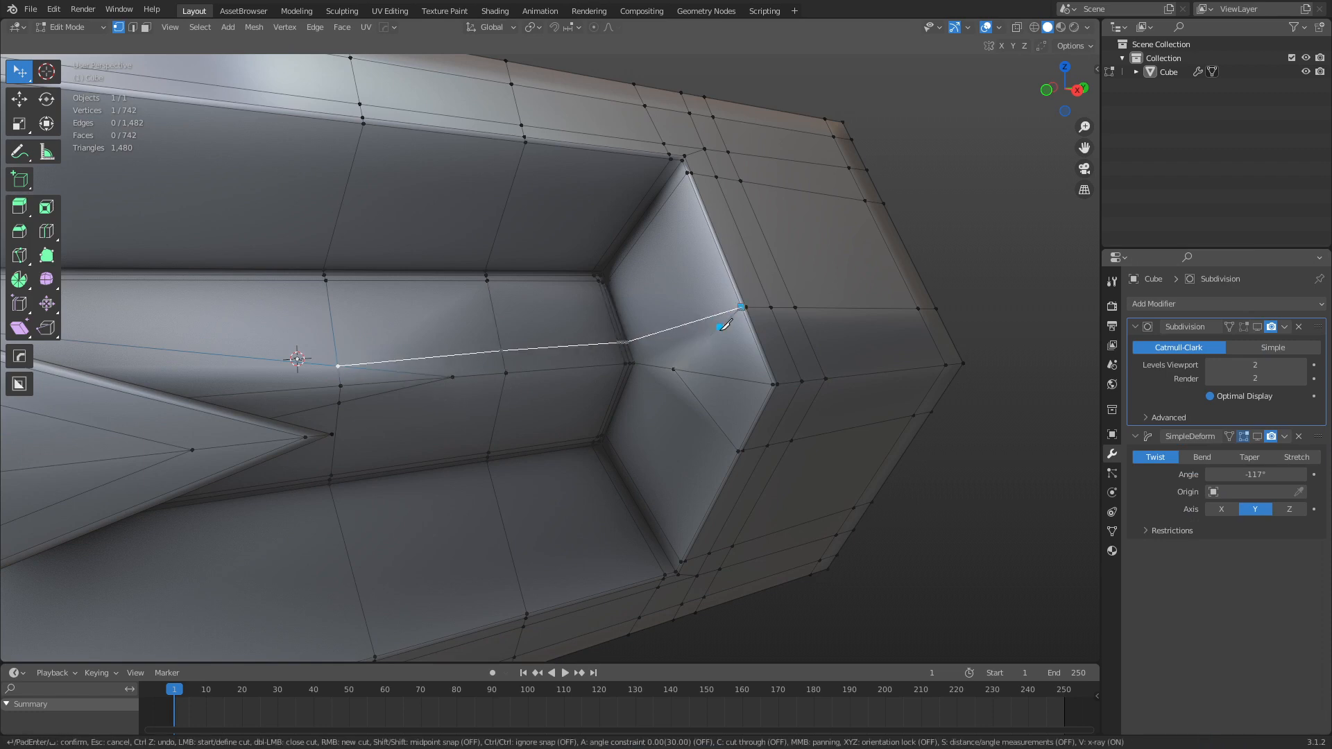
left_click(503, 388)
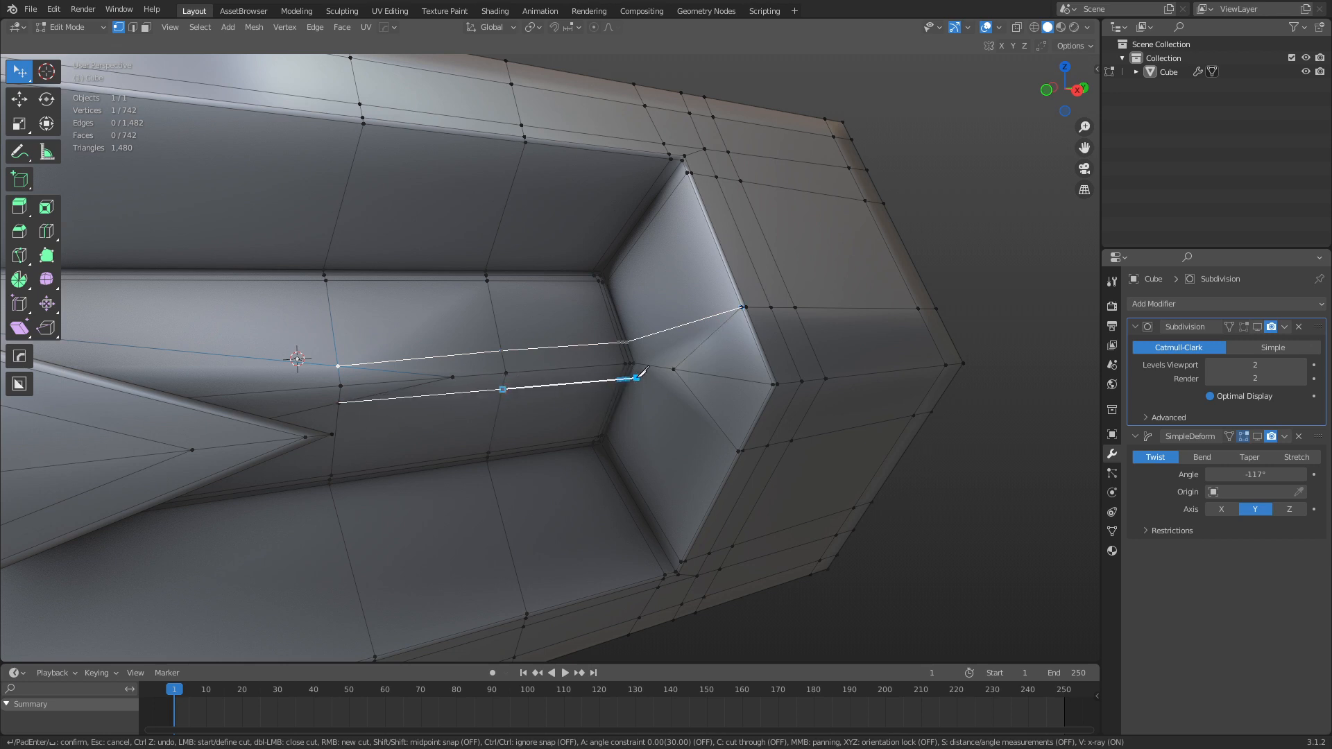
left_click(627, 380)
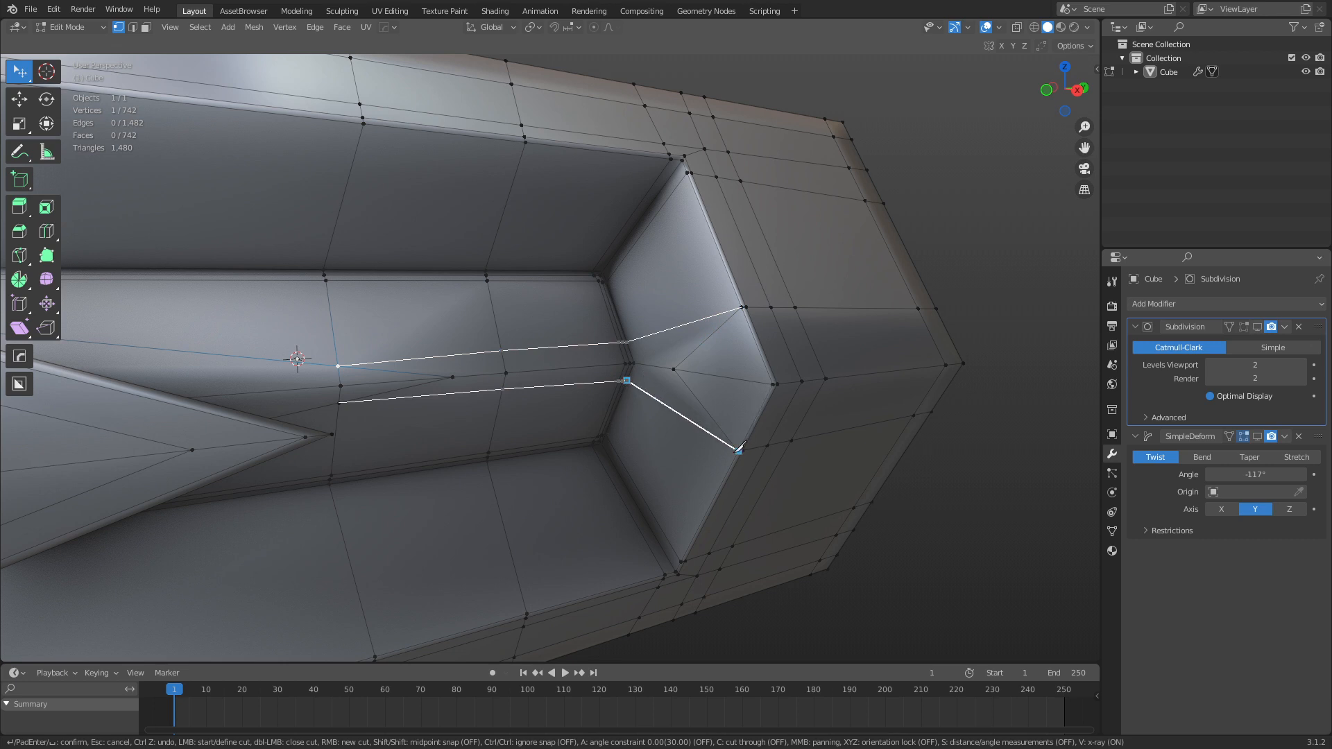
key("Return")
Dissolve the two diagonal edges that converge on the pocket floor's centre line beside the new cuts.
key("2")
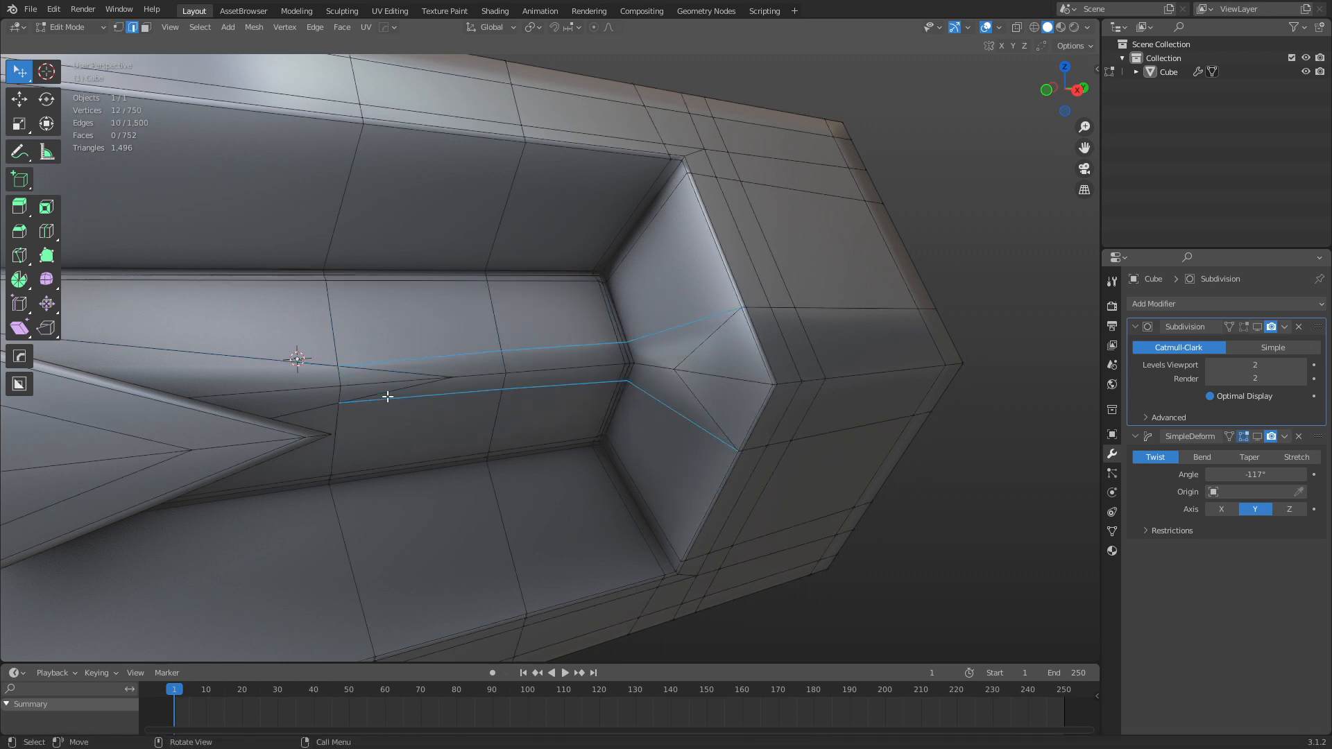
left_click(387, 392)
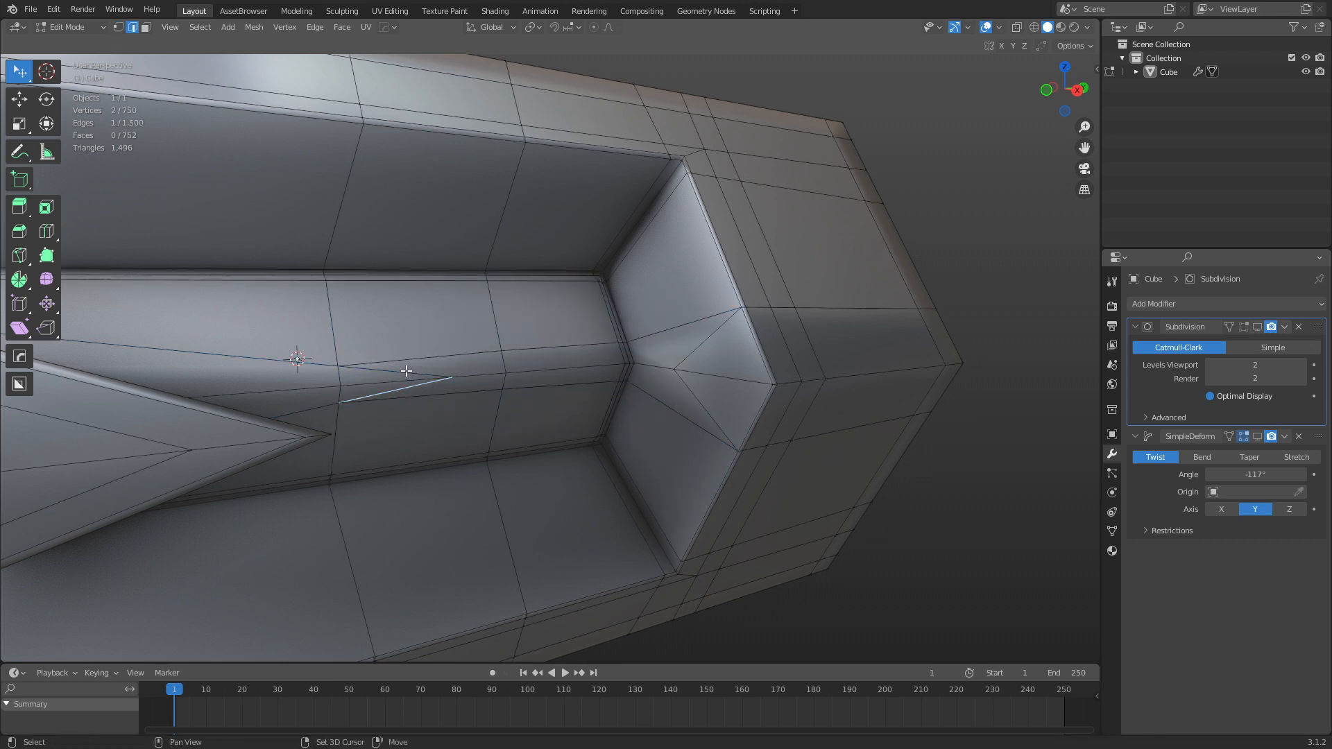
key("ctrl+x")
Slide the middle vertex of the pocket's end wall toward the outer rim with factor 0.805.
key("1")
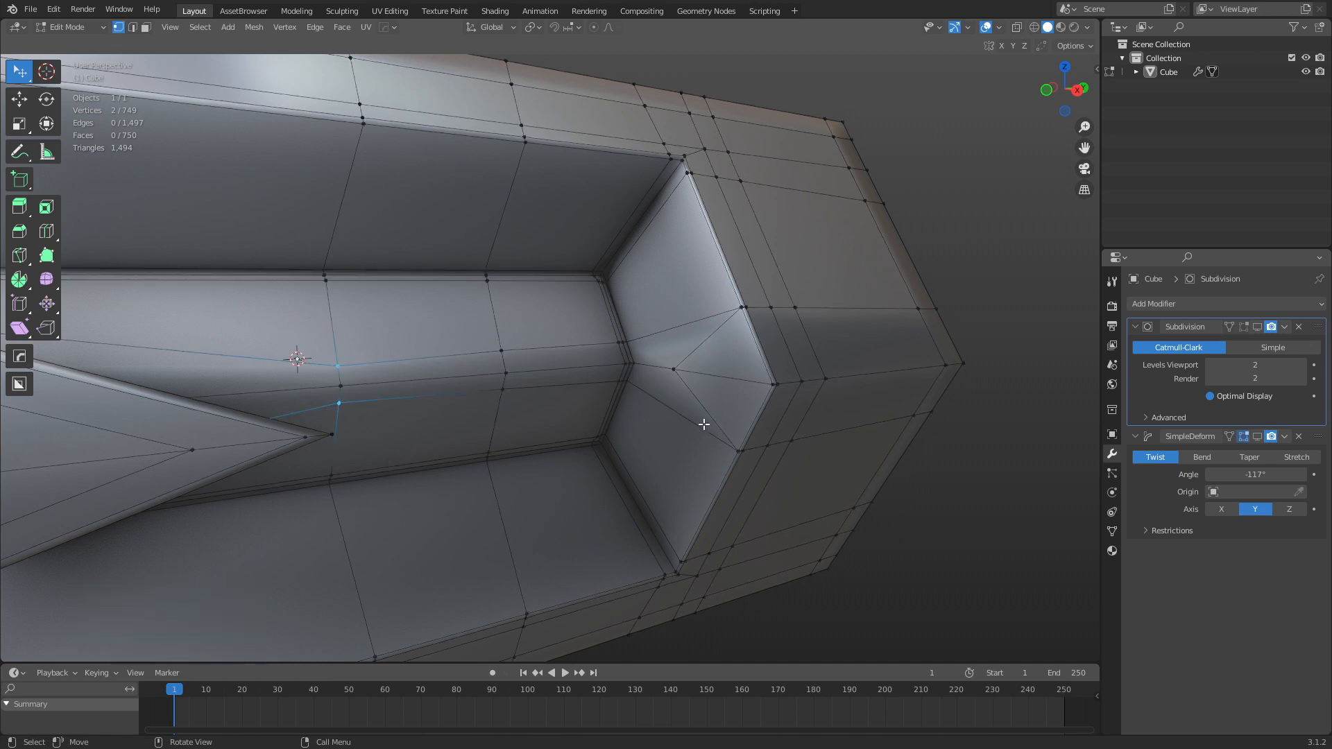
middle_click_drag(818, 440, 705, 440)
key("shift+v")
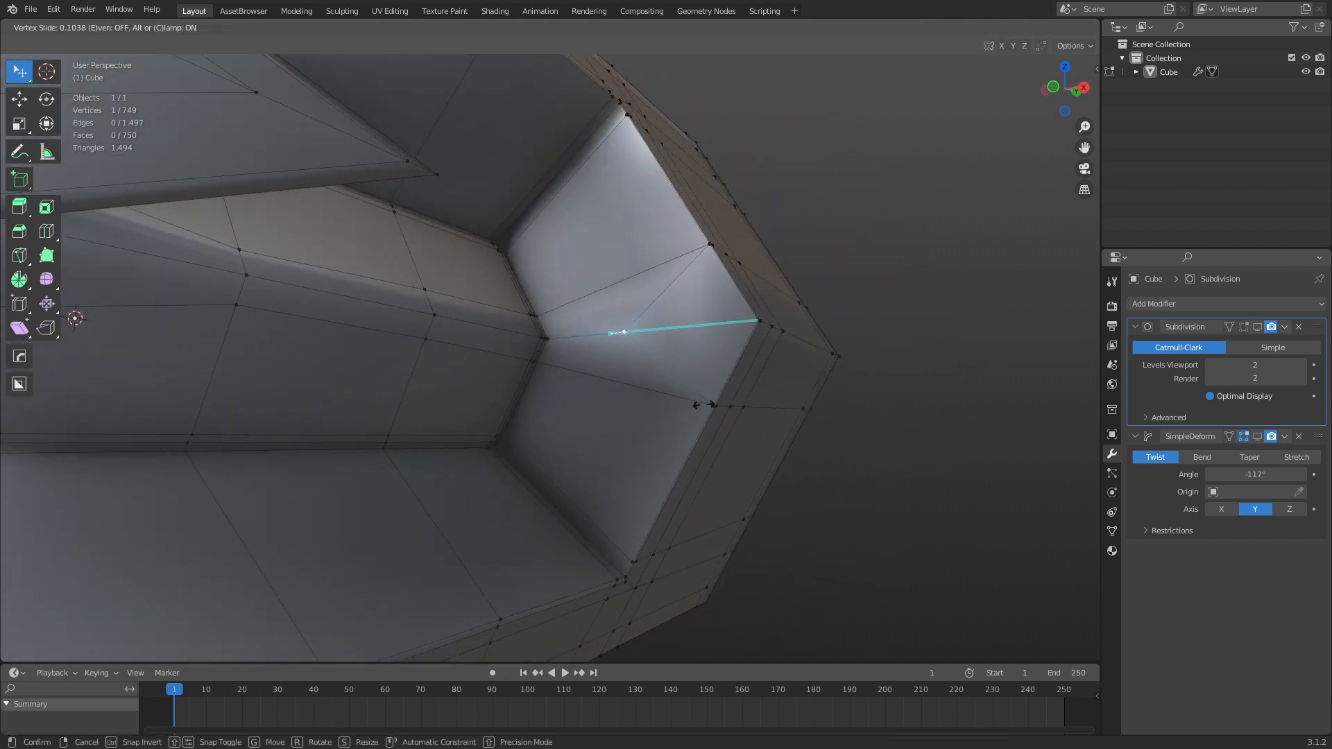
left_click(798, 392)
Add one loop cut around the pocket's inner walls and slide it close to the outer rim.
middle_click_drag(686, 515, 703, 491)
key("ctrl+r")
left_click(703, 491)
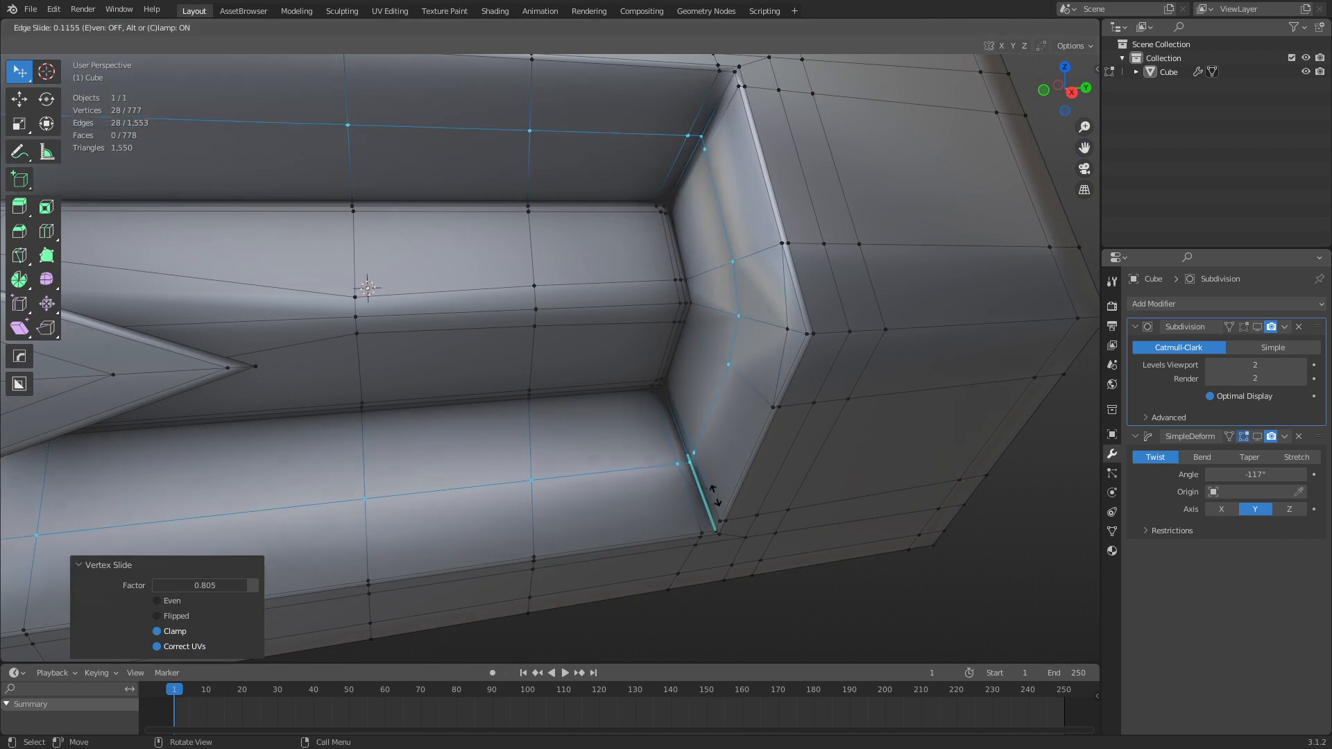
left_click(777, 531)
Dissolve the two short edges beside the new loop at the middle of the end wall.
key("2")
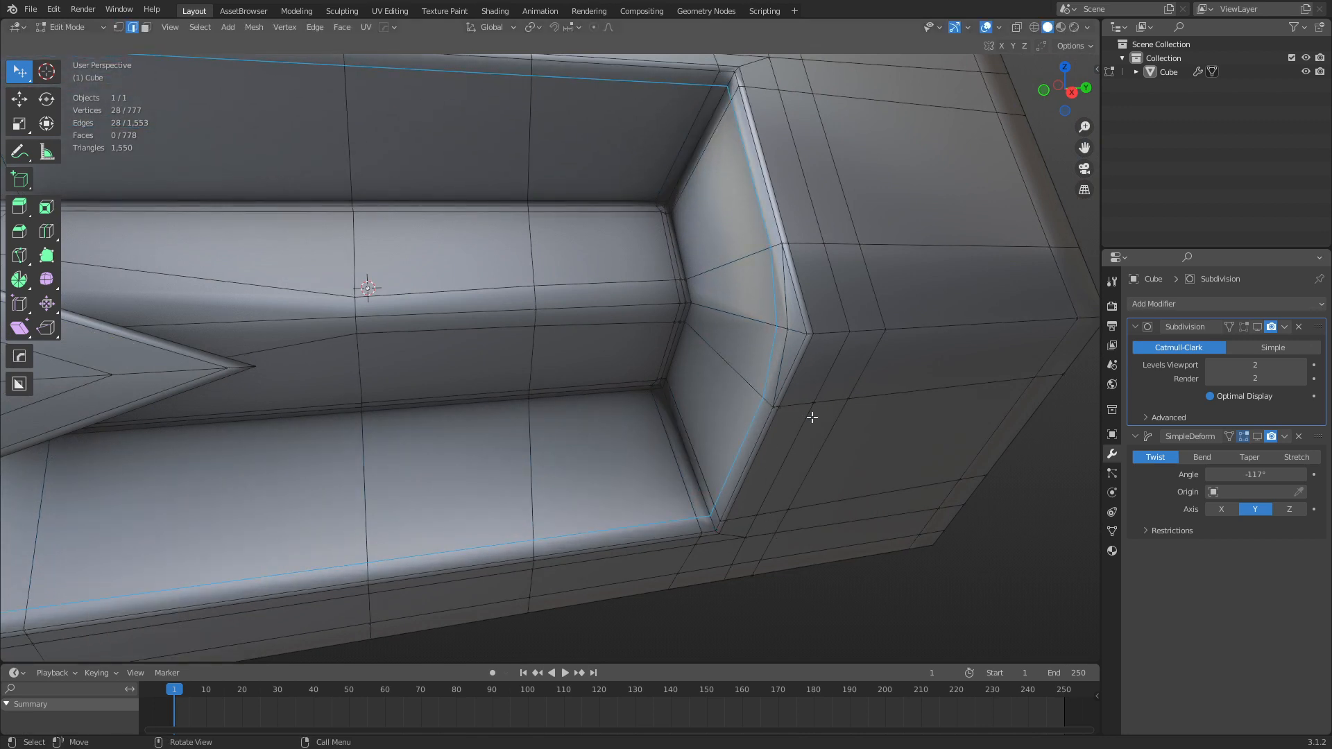
left_click(784, 362)
left_click(788, 313, "shift")
key("ctrl+x")
Slide the end wall's middle vertex toward the rim corner with factor 0.549, and return to Object Mode.
middle_click_drag(872, 417, 915, 425)
key("1")
left_click(780, 310)
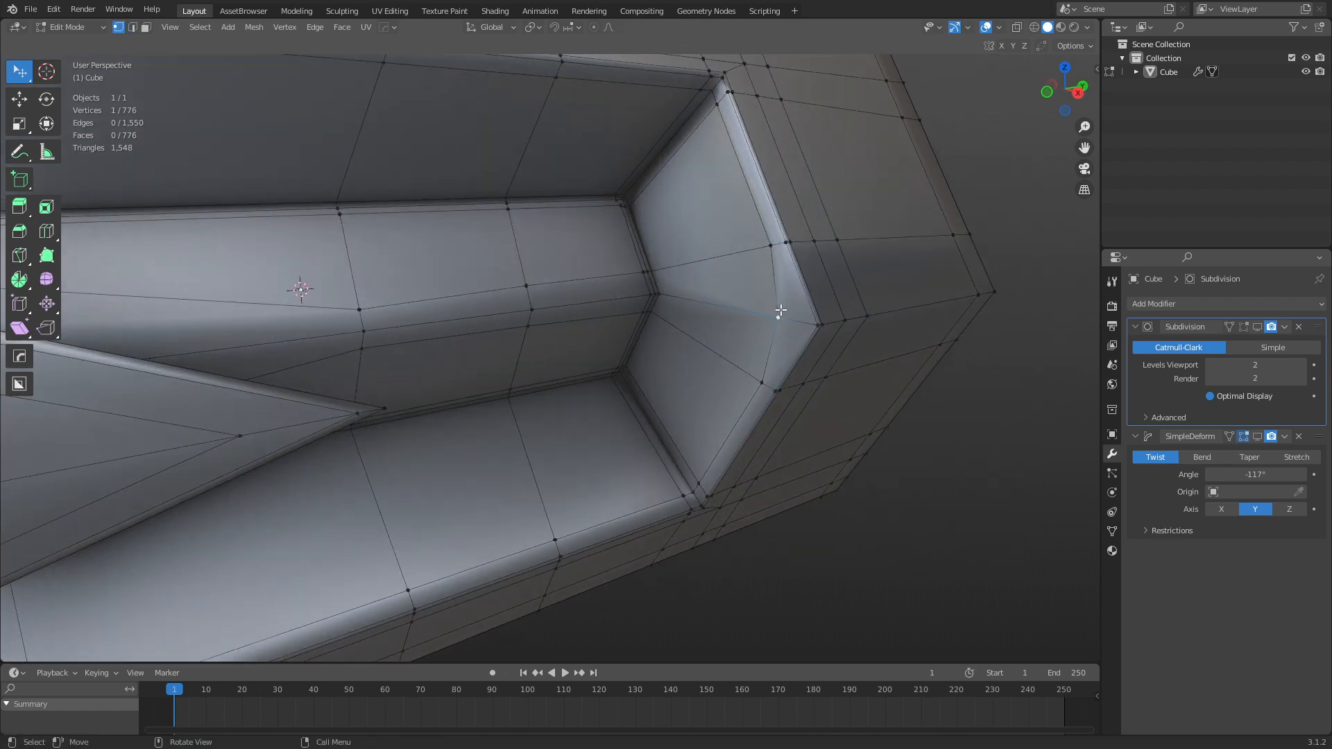
key("shift+v")
left_click(882, 391)
key("ctrl+Tab")
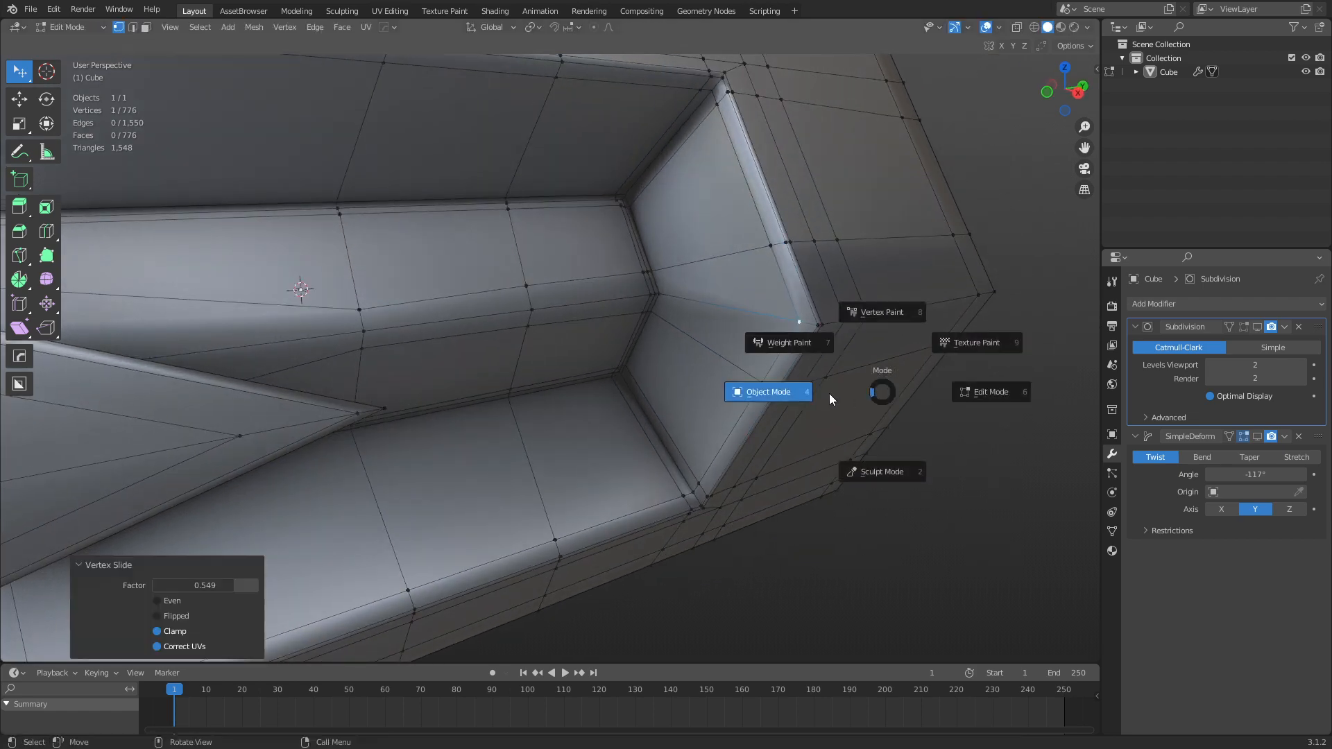
left_click(819, 393)
Select face loops across and along the pocket to check the face flow, and return to Object Mode.
middle_click_drag(819, 392, 684, 297)
middle_click_drag(776, 256, 627, 548)
key("Tab")
left_click(588, 587, "alt")
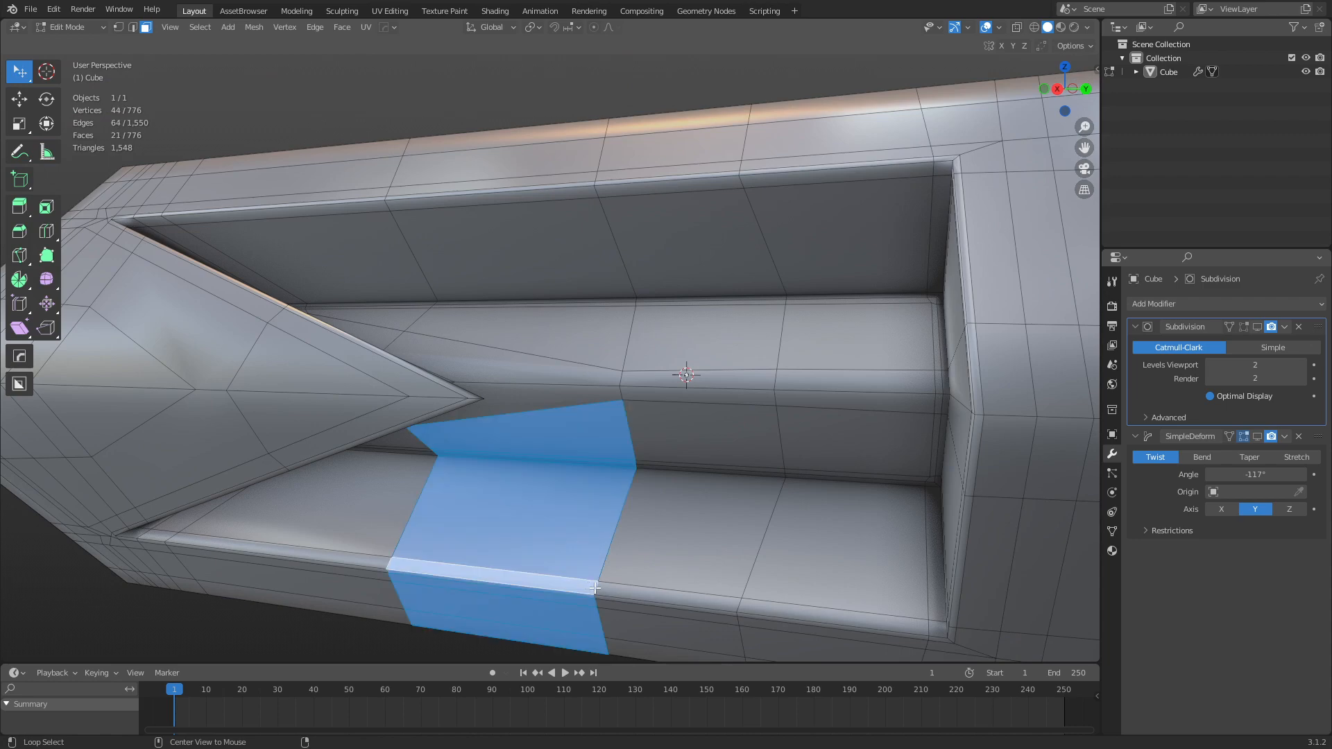
left_click(585, 470, "alt")
middle_click_drag(586, 470, 902, 351)
key("ctrl+Tab")
left_click(358, 436)
left_click(343, 490)
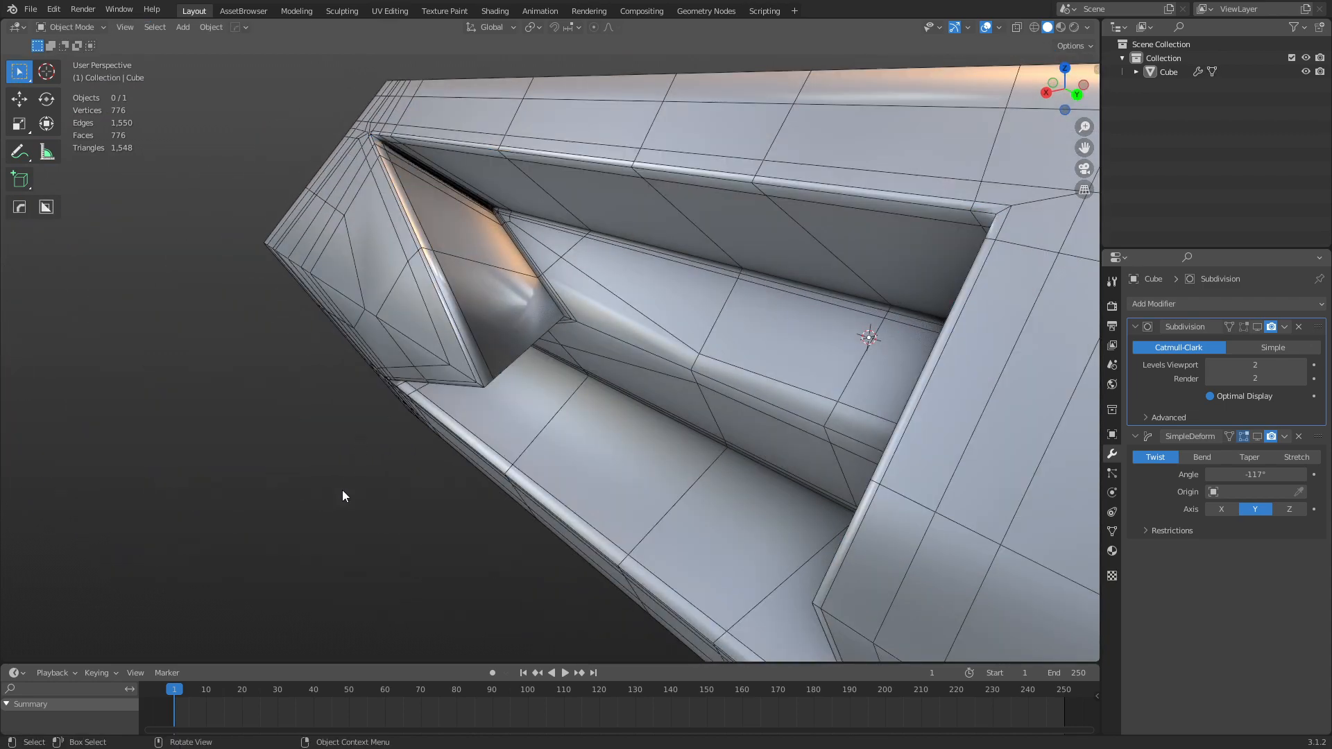
Try dissolving the central edge near the tip of the pointed wedge in Edit Mode, and undo the dissolve.
middle_click_drag(417, 458, 641, 475)
key("ctrl+Tab")
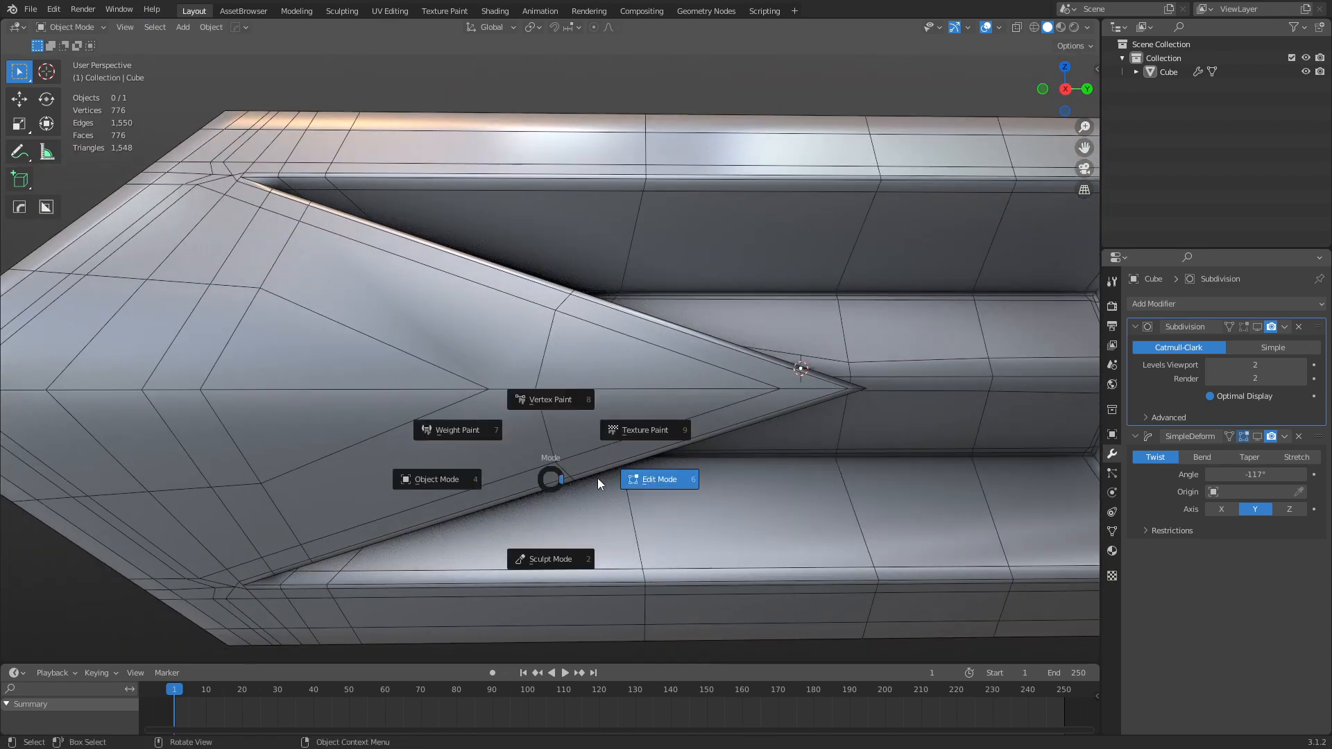
left_click(649, 475)
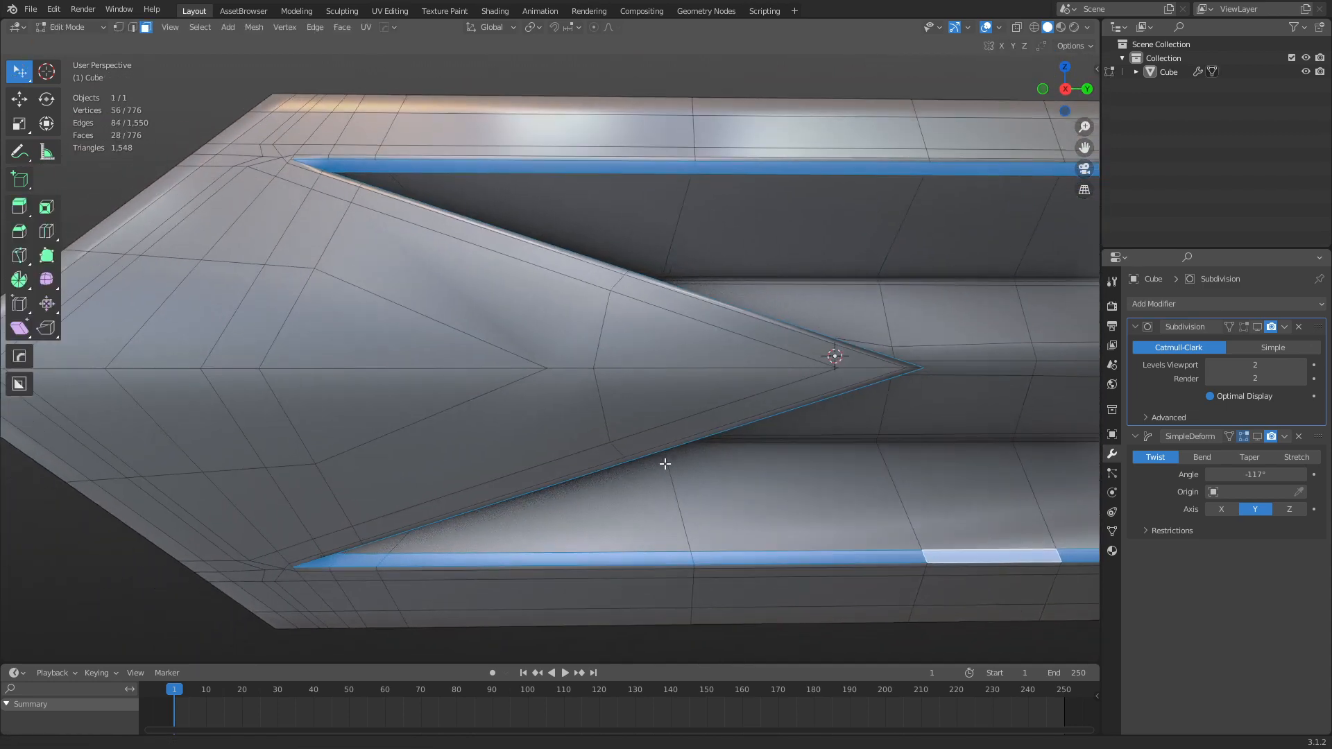
left_click(650, 367)
key("ctrl+x")
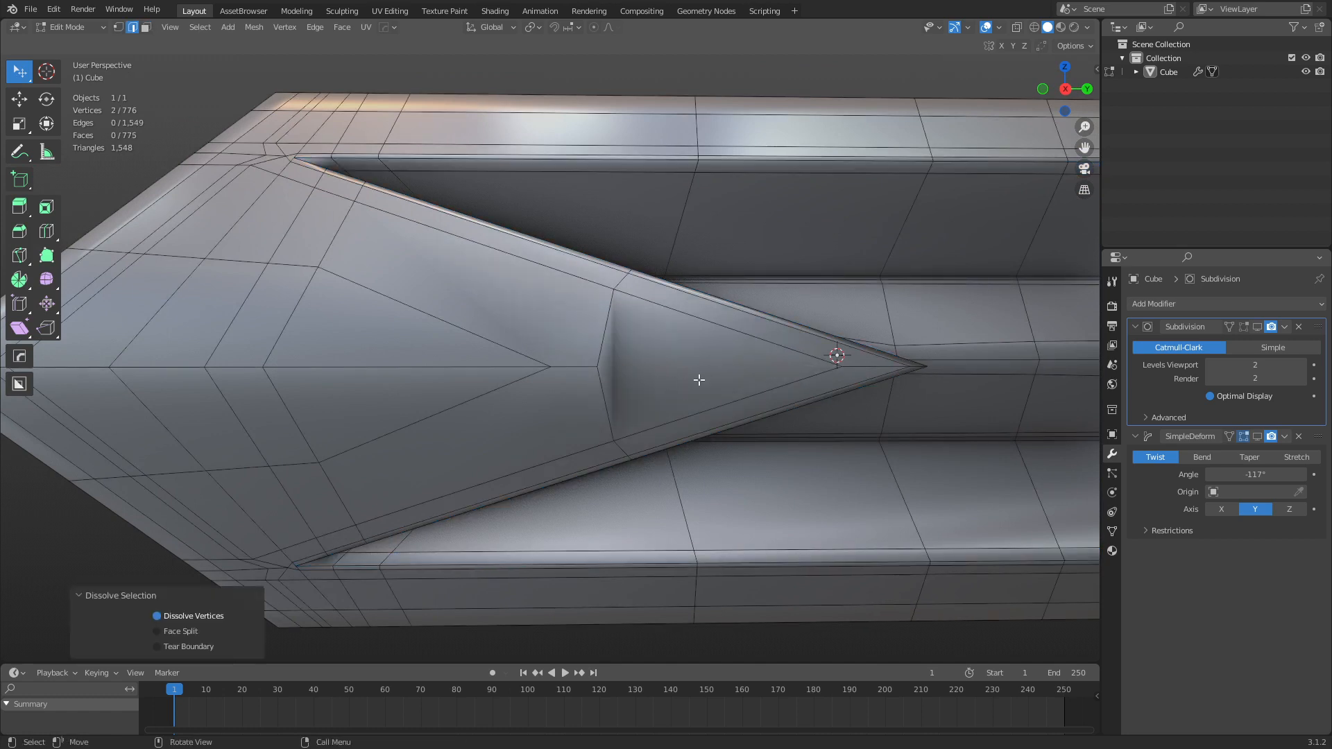
key("ctrl+z")
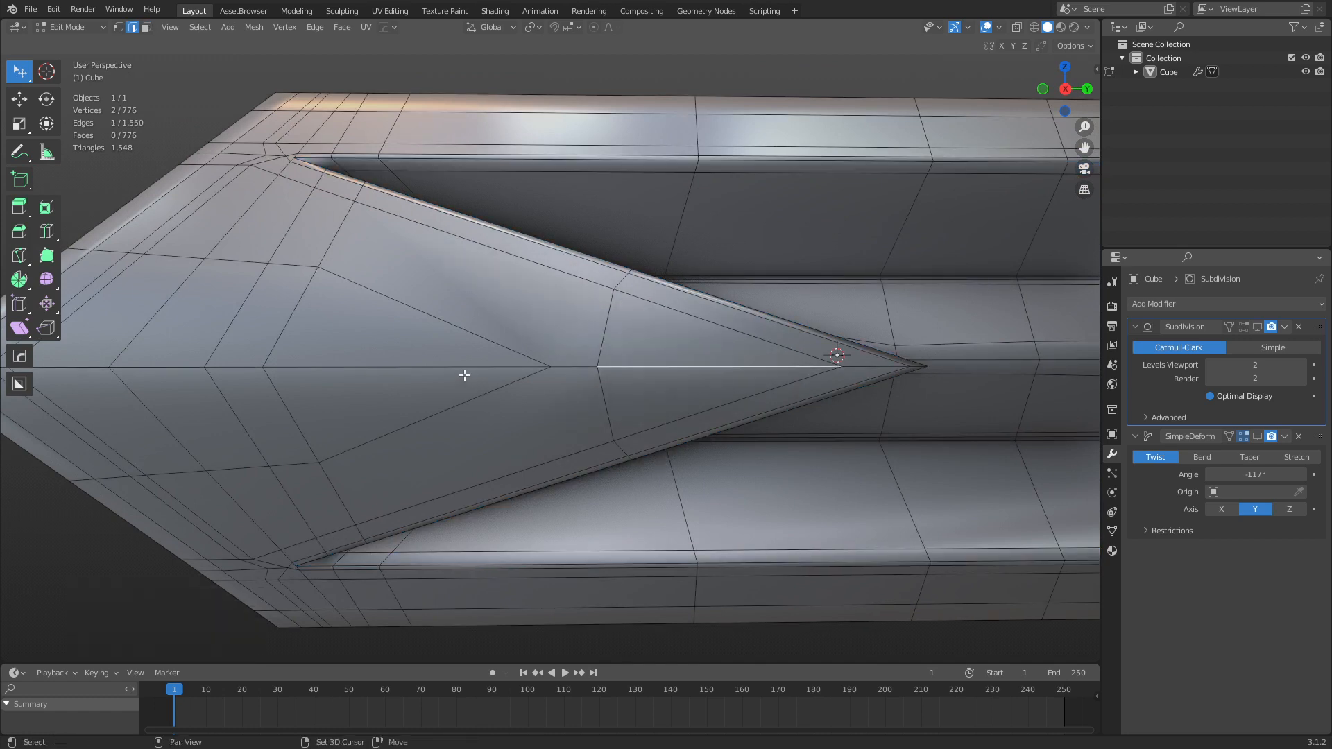
Try dissolving the wedge's center edge just behind the inner middle vertex, and undo the dissolve.
middle_click_drag(464, 372, 450, 351)
left_click(451, 352)
key("ctrl+x")
key("ctrl+z")
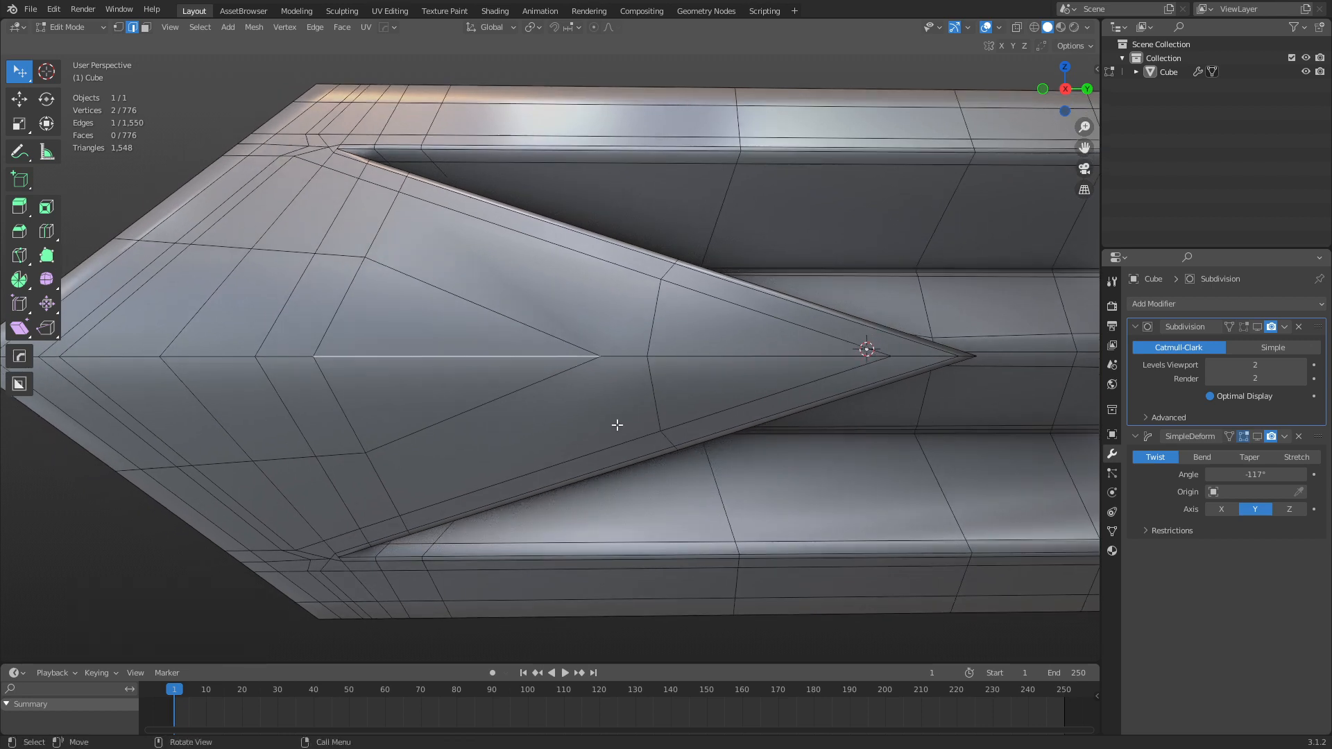
Knife a new V-shaped cut on the wedge from the lower inner vertex through the center line near the tip to the upper inner vertex.
key("1")
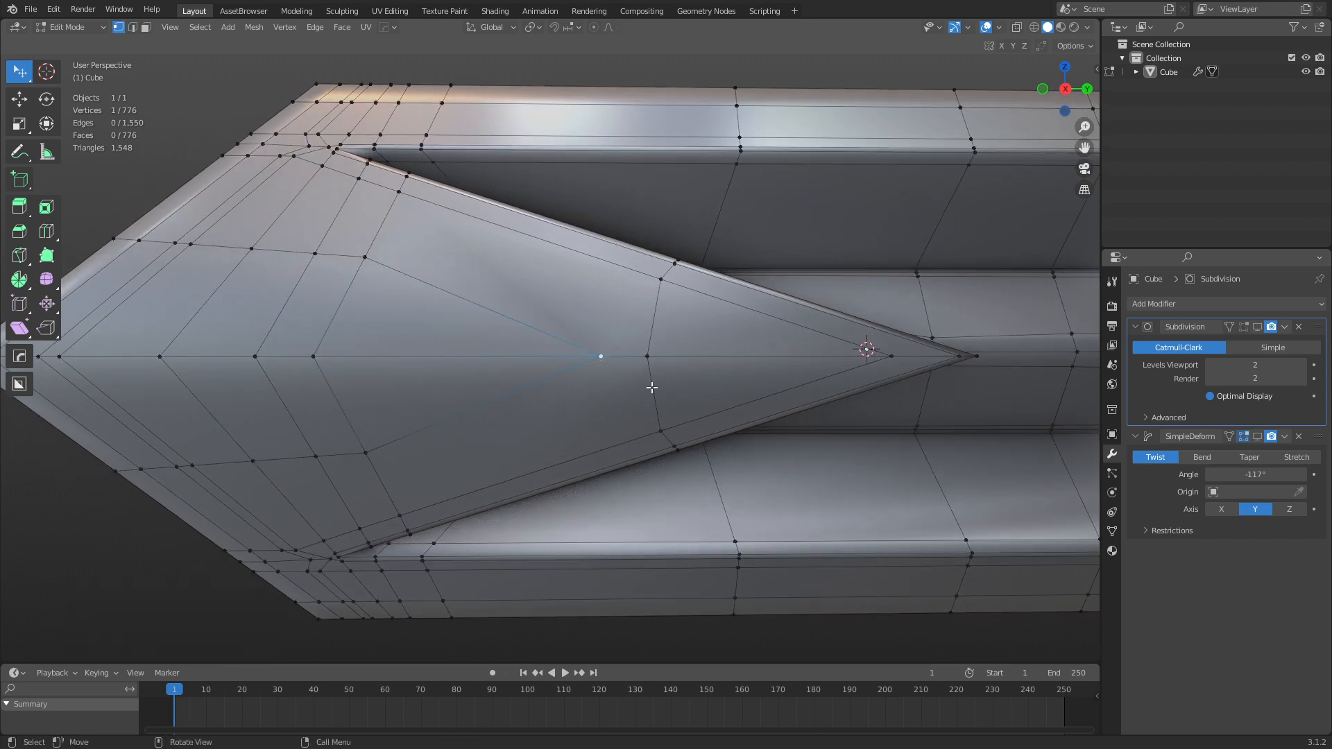
middle_click_drag(617, 438, 504, 444)
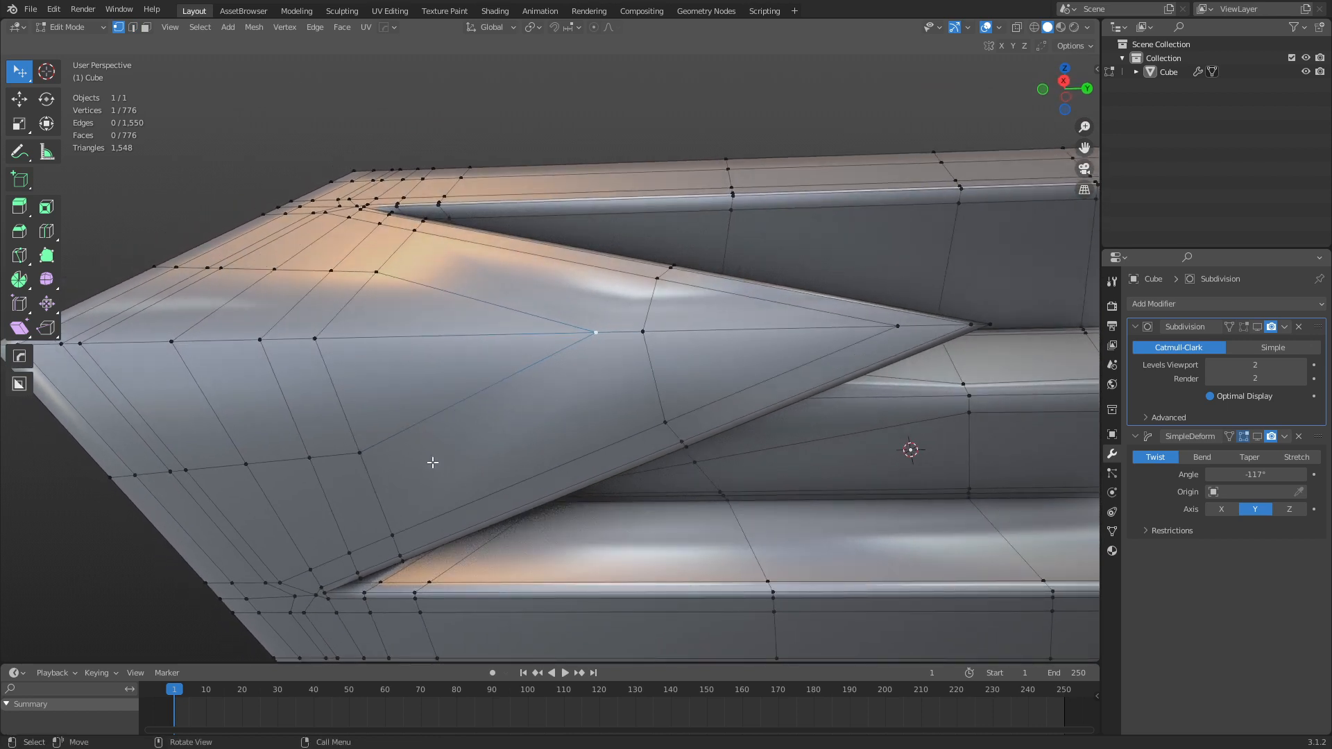
key("k")
left_click(360, 452)
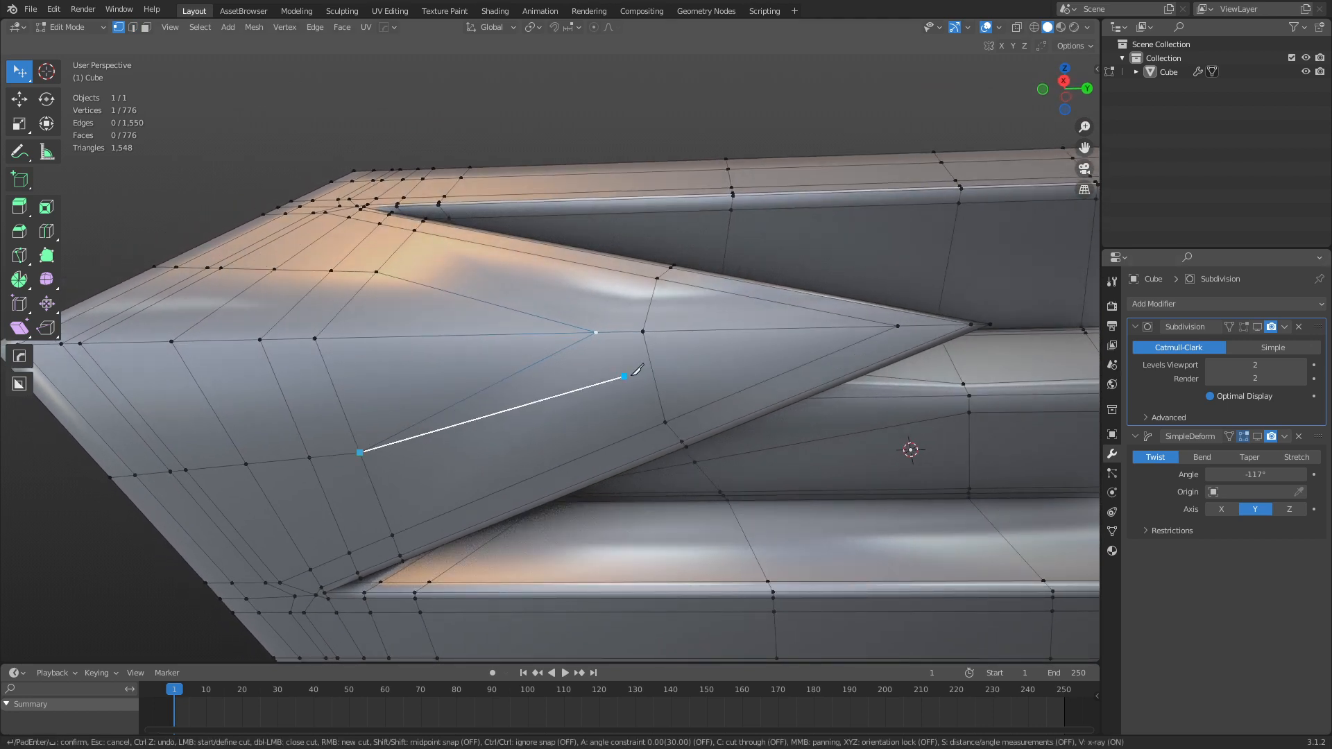
left_click(652, 366)
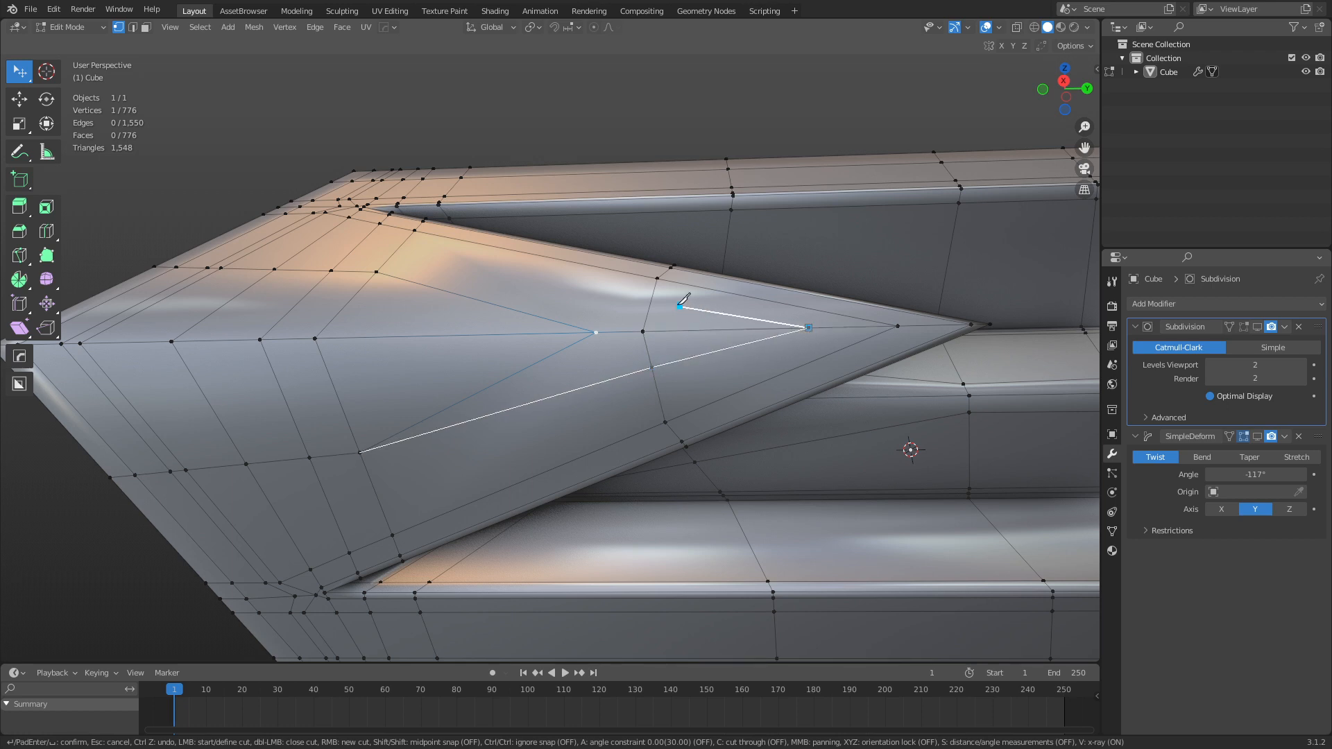
key("Return")
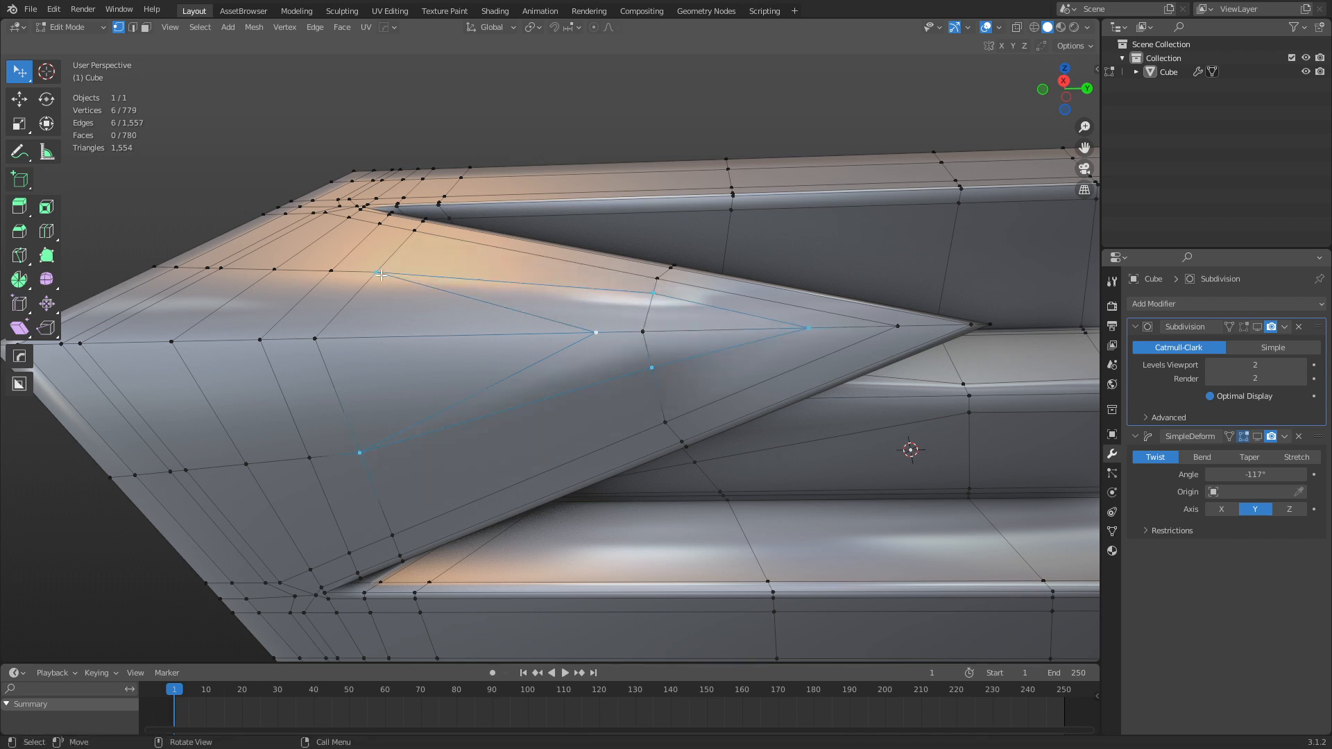
Dissolve the old inner V and its middle vertex behind the new cut on the wedge, and return to Object Mode.
key("ctrl+x")
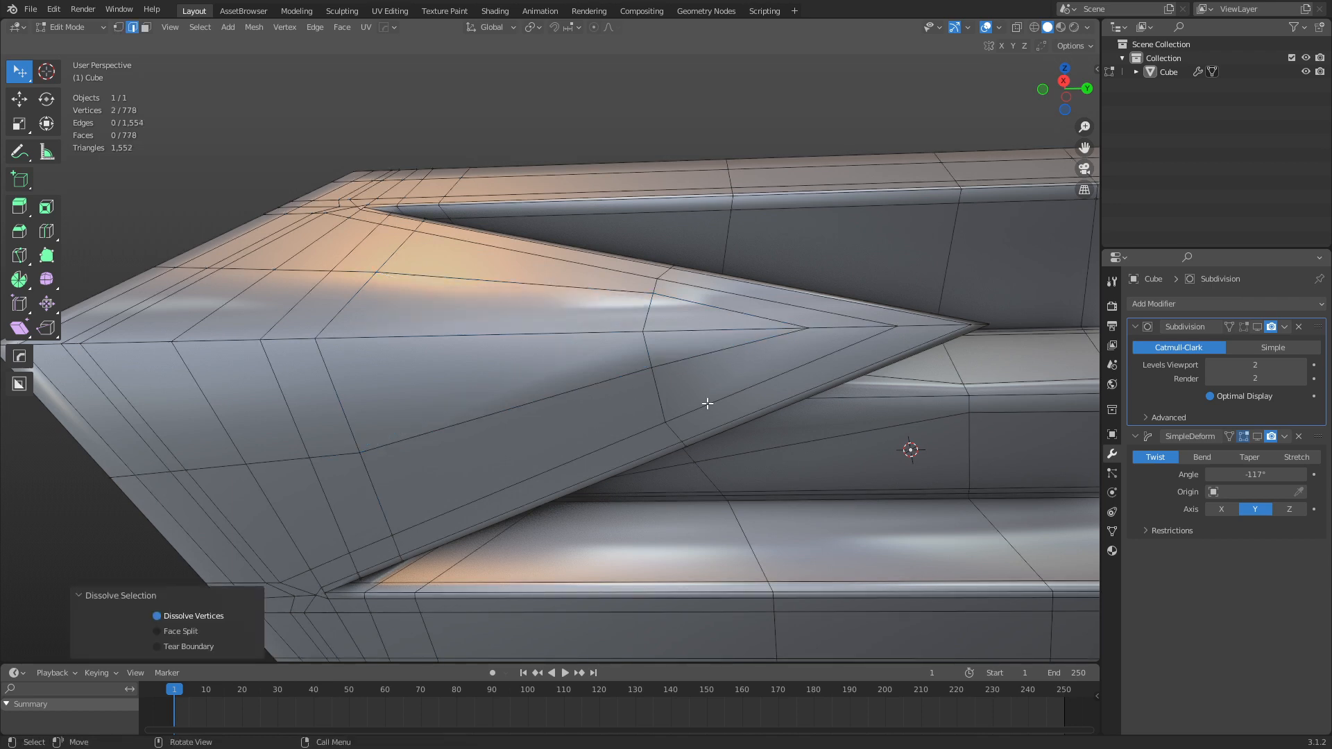
middle_click_drag(704, 402, 680, 332)
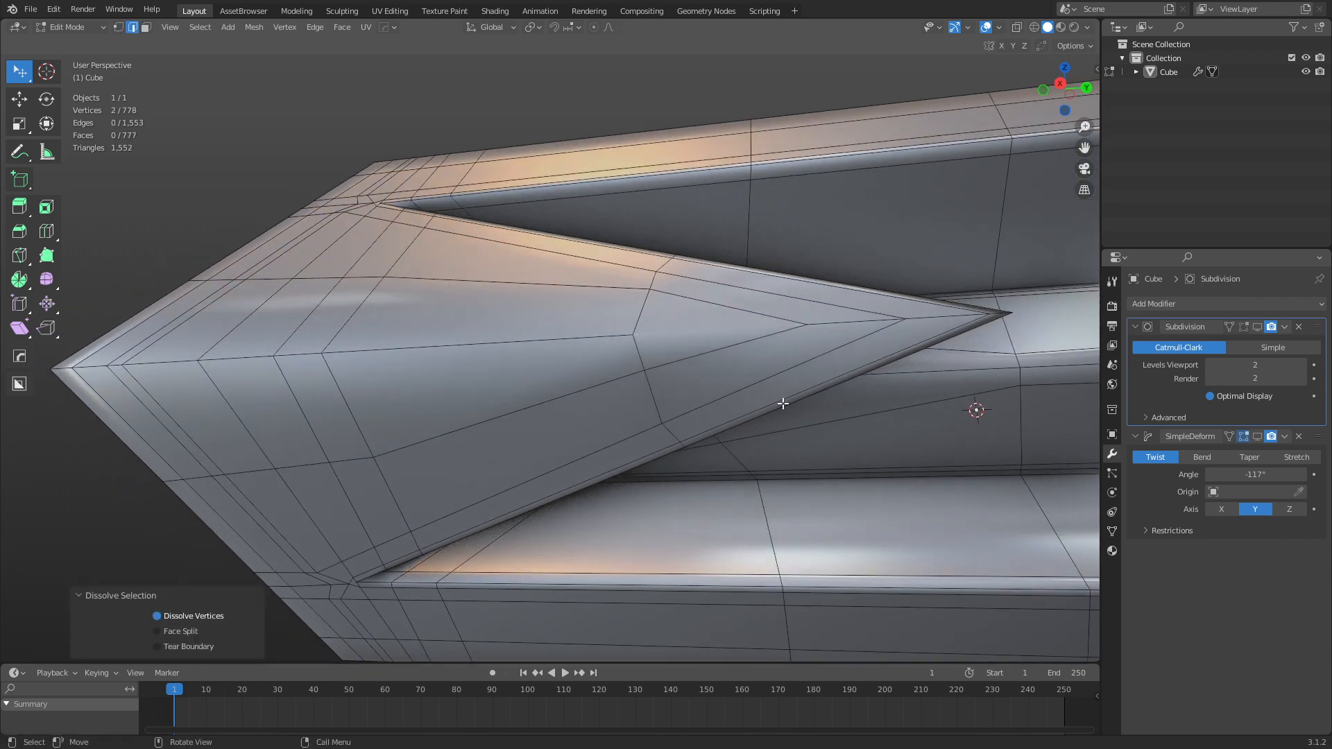
key("ctrl+Tab")
left_click(714, 402)
Add a Mirror modifier to the block on the X axis with Bisect X, and place it above the Subdivision modifier.
scroll(768, 451, "down", 3)
middle_click_drag(768, 451, 592, 419)
scroll(572, 439, "up", 2)
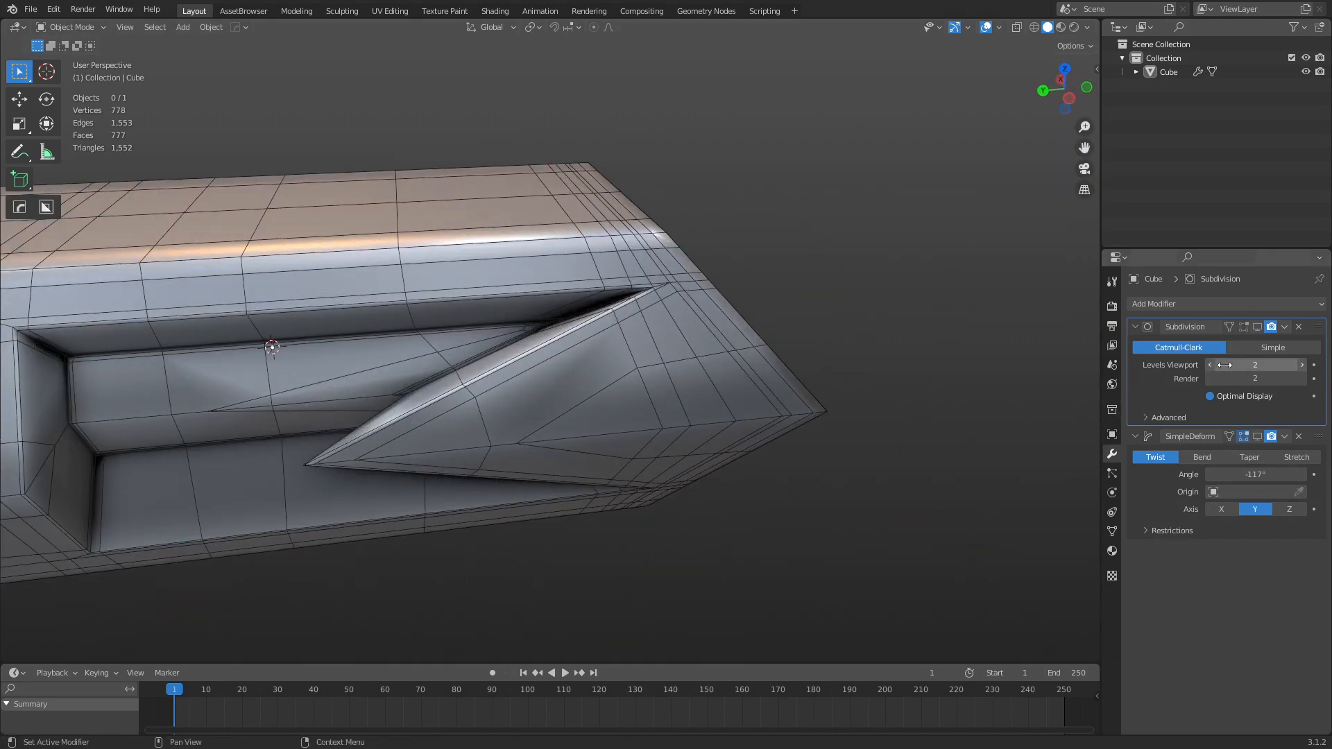
left_click(469, 402)
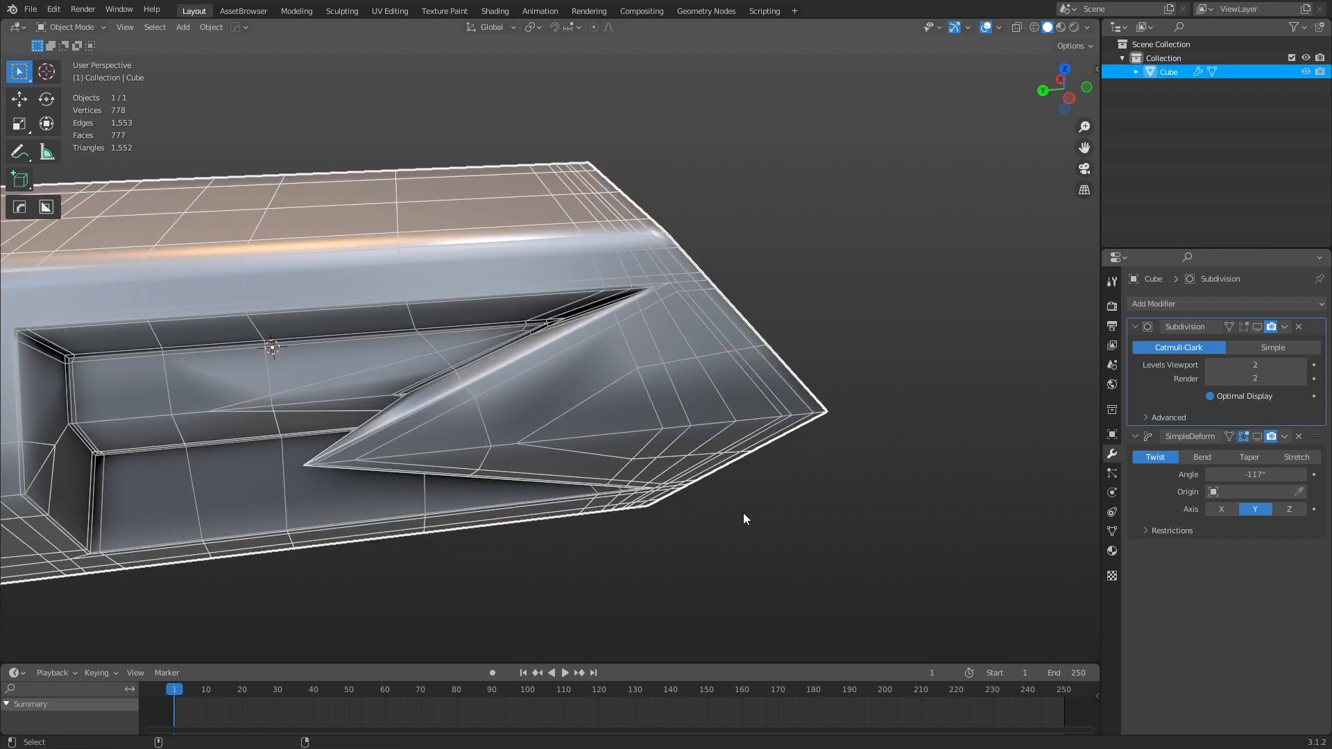
key("alt+shift+x")
left_click_drag(1318, 550, 1289, 326)
left_click(1222, 362)
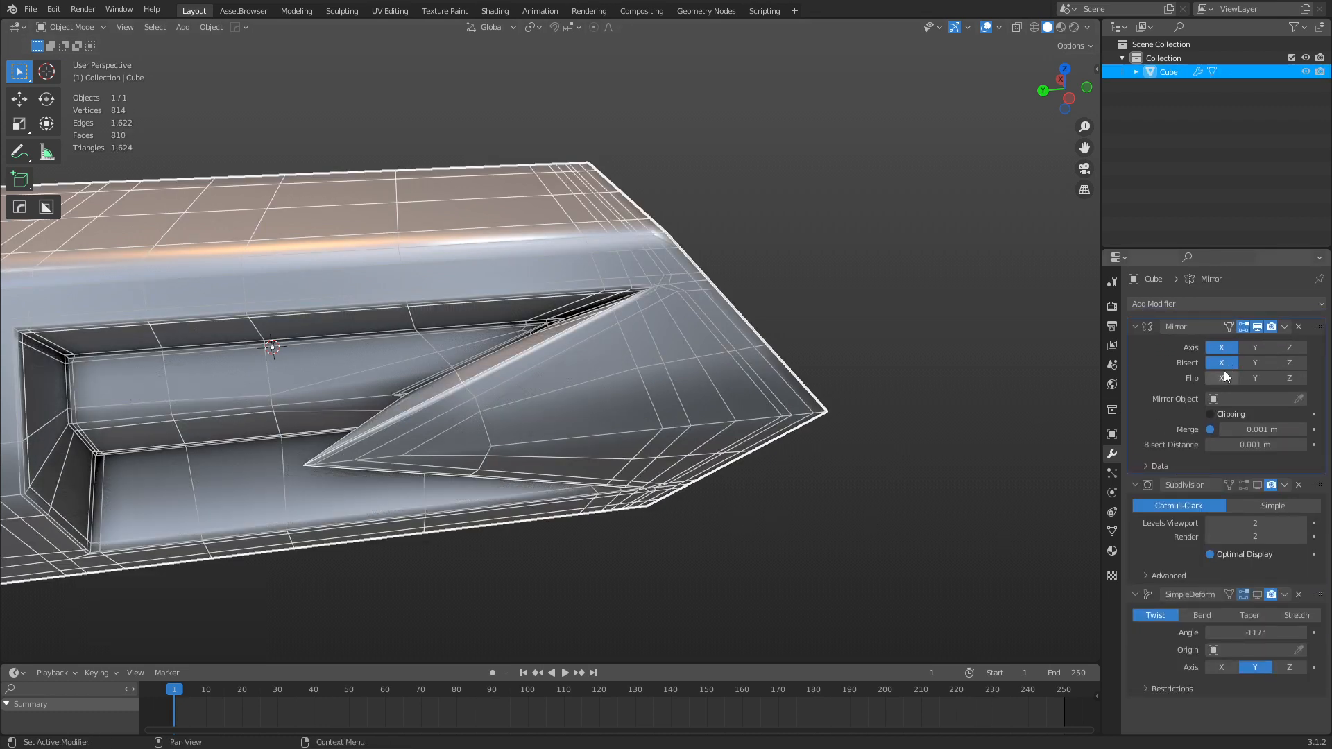
middle_click_drag(659, 451, 825, 433)
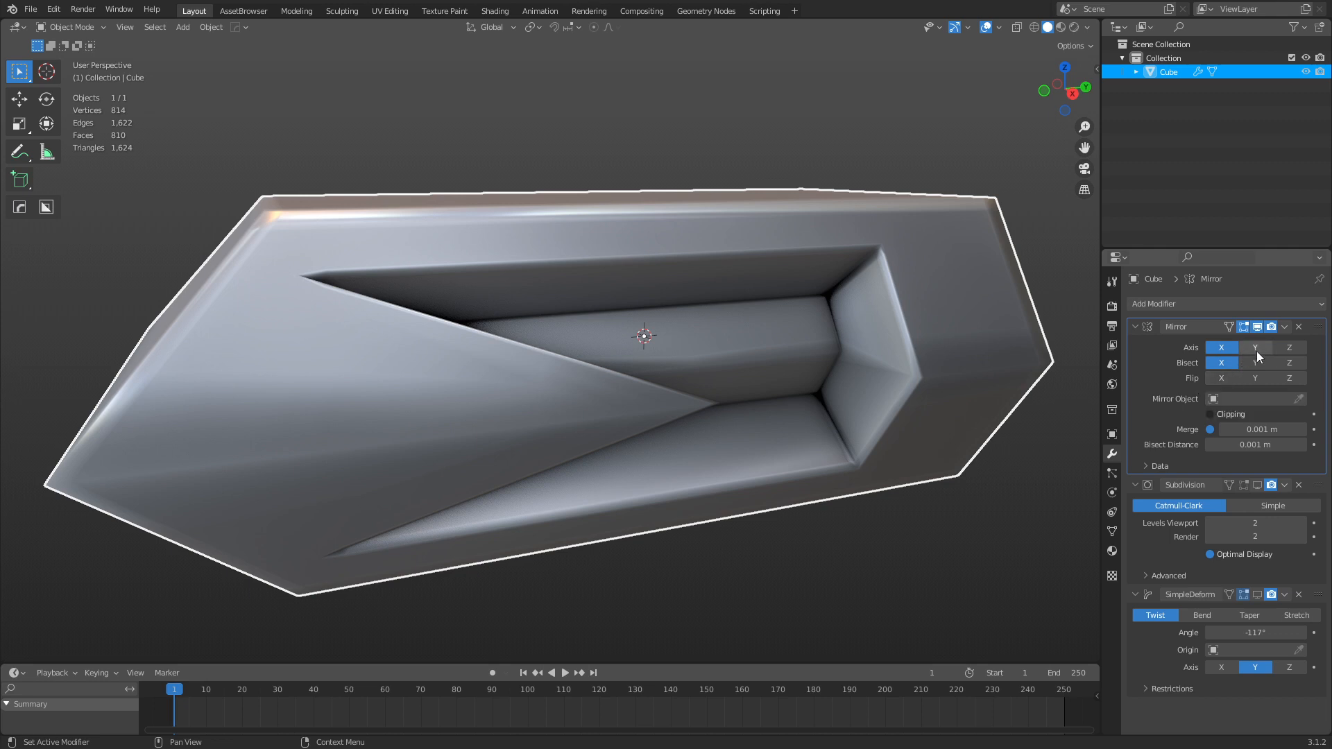
Try mirroring, bisecting and flipping the block on Z as well, and turn the Z options off again.
left_click(1288, 347)
left_click(1289, 363)
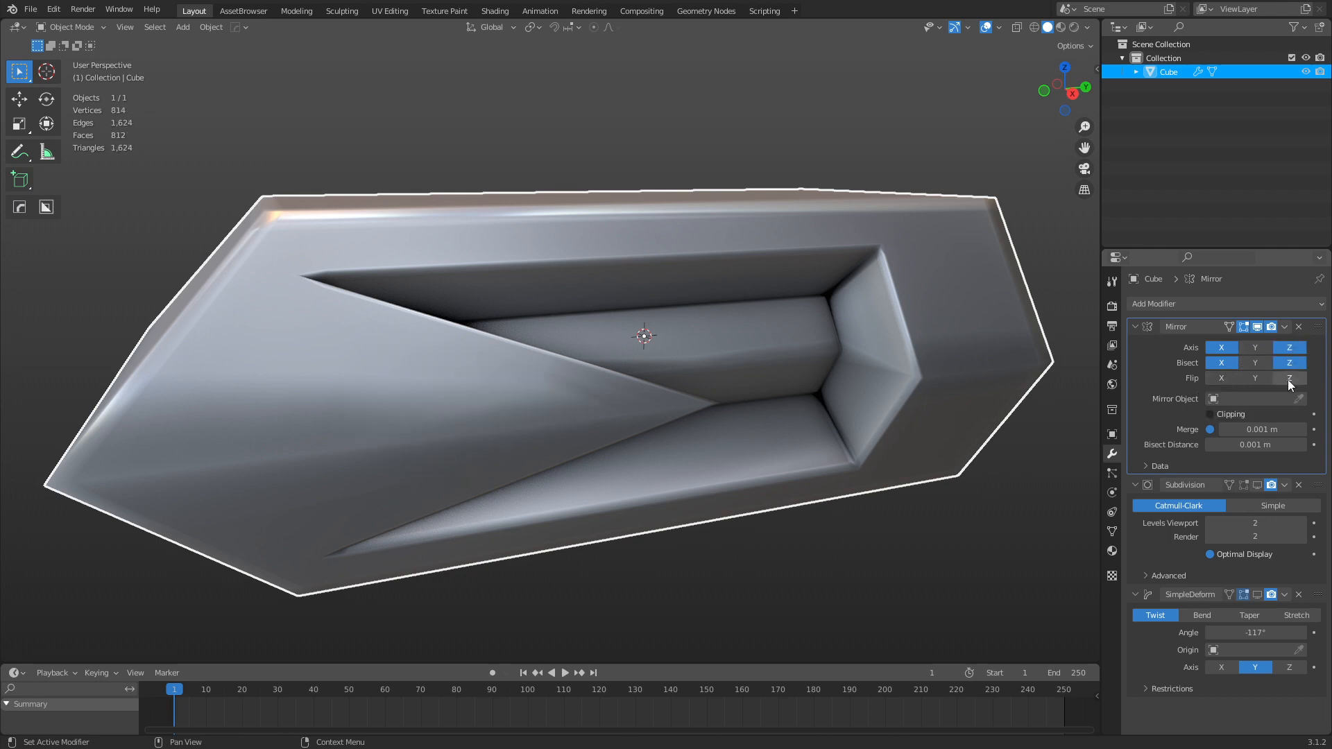
left_click(1289, 379)
left_click(1288, 380)
key("shift+z")
middle_click_drag(726, 511, 686, 504)
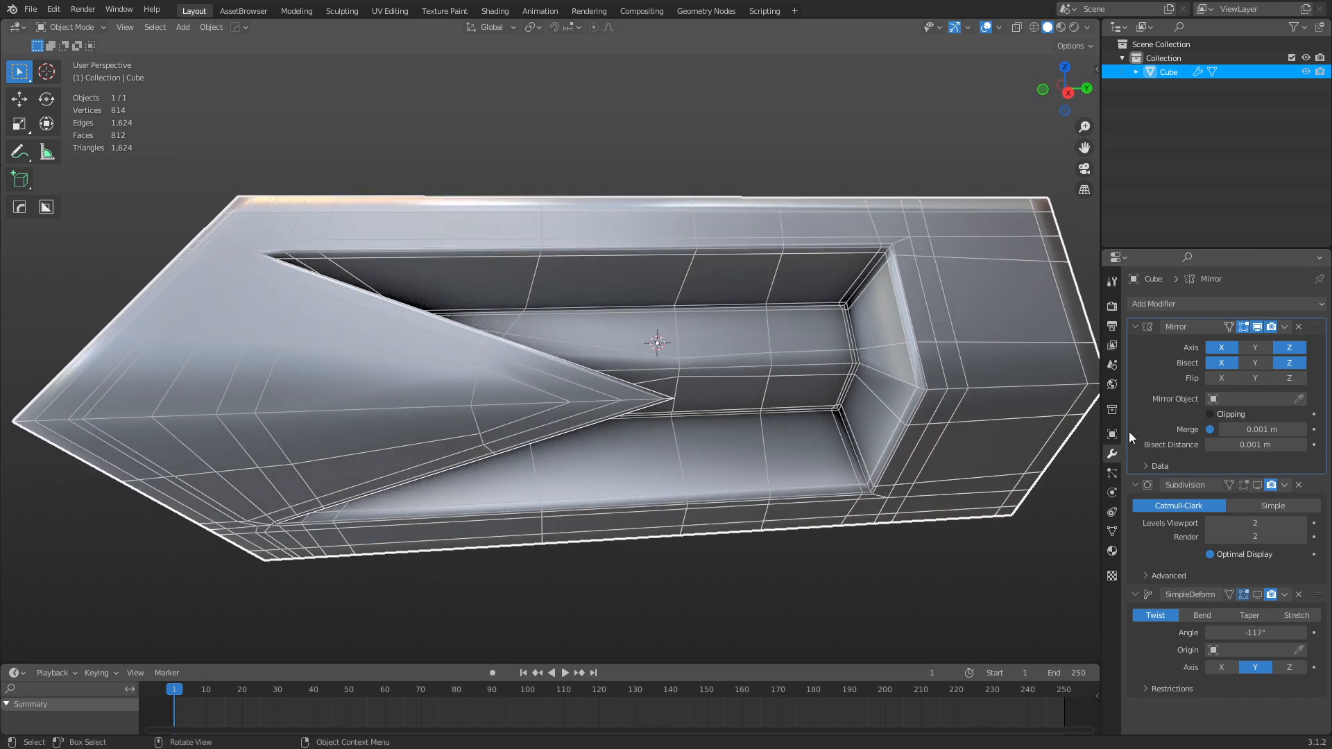
left_click(1298, 363)
left_click(1300, 363)
left_click(1302, 364)
left_click(1297, 348)
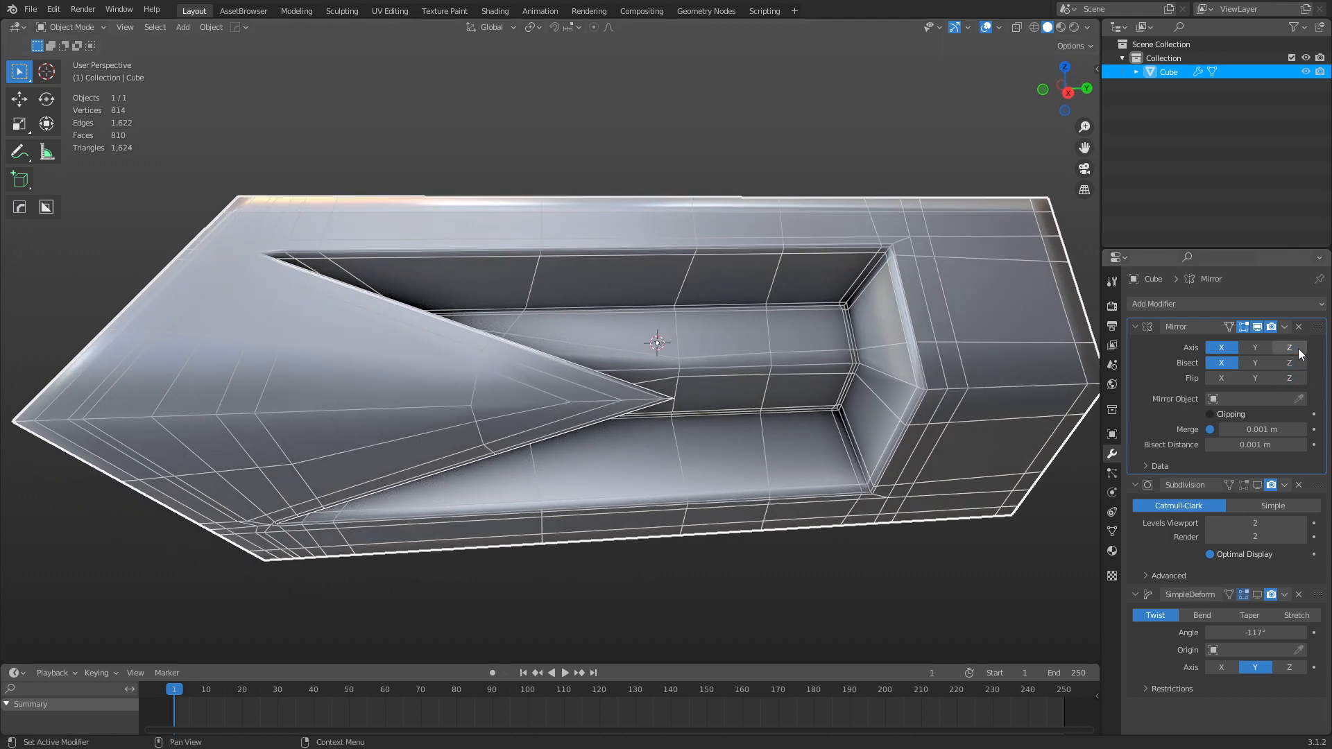
left_click(1297, 348)
left_click(1297, 349)
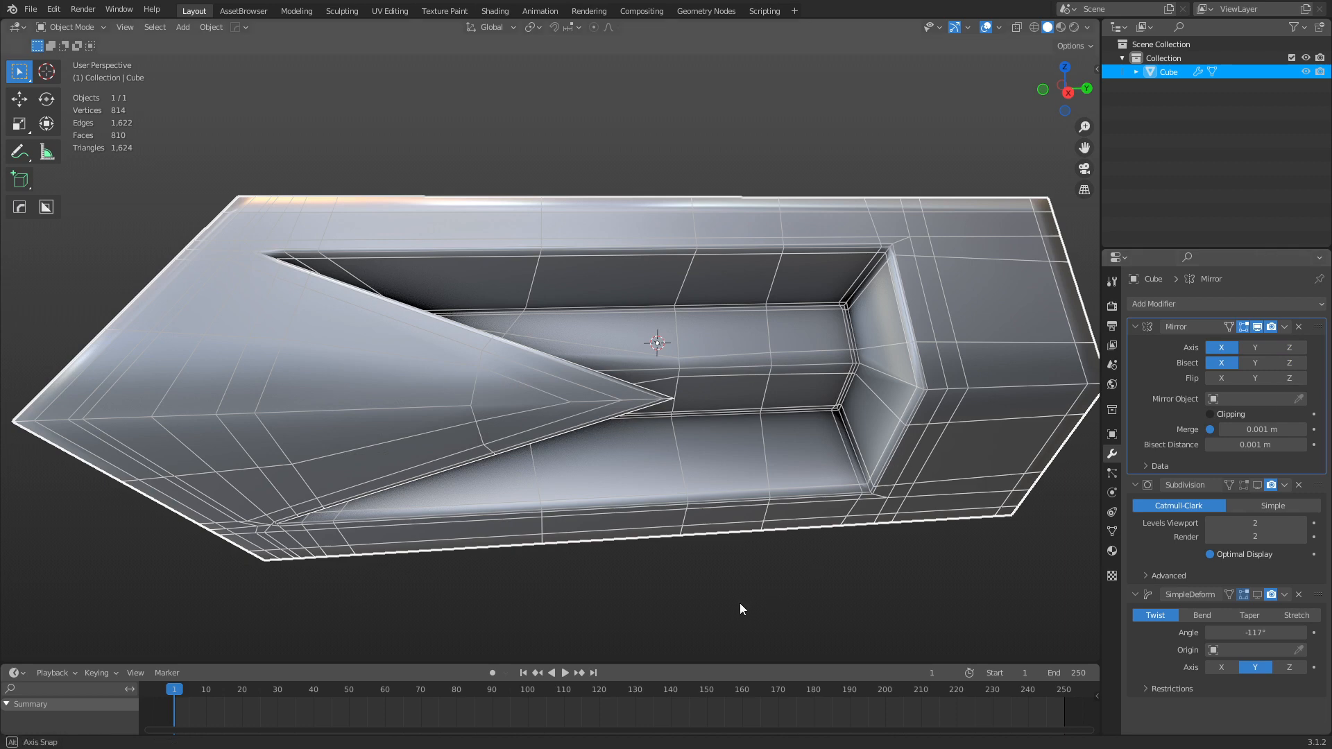
Deselect the block, turn on the Subdivision modifier's viewport display, and inspect the smoothed wedge and pocket.
middle_click_drag(740, 602, 703, 592)
key("ctrl+Tab")
left_click(545, 574)
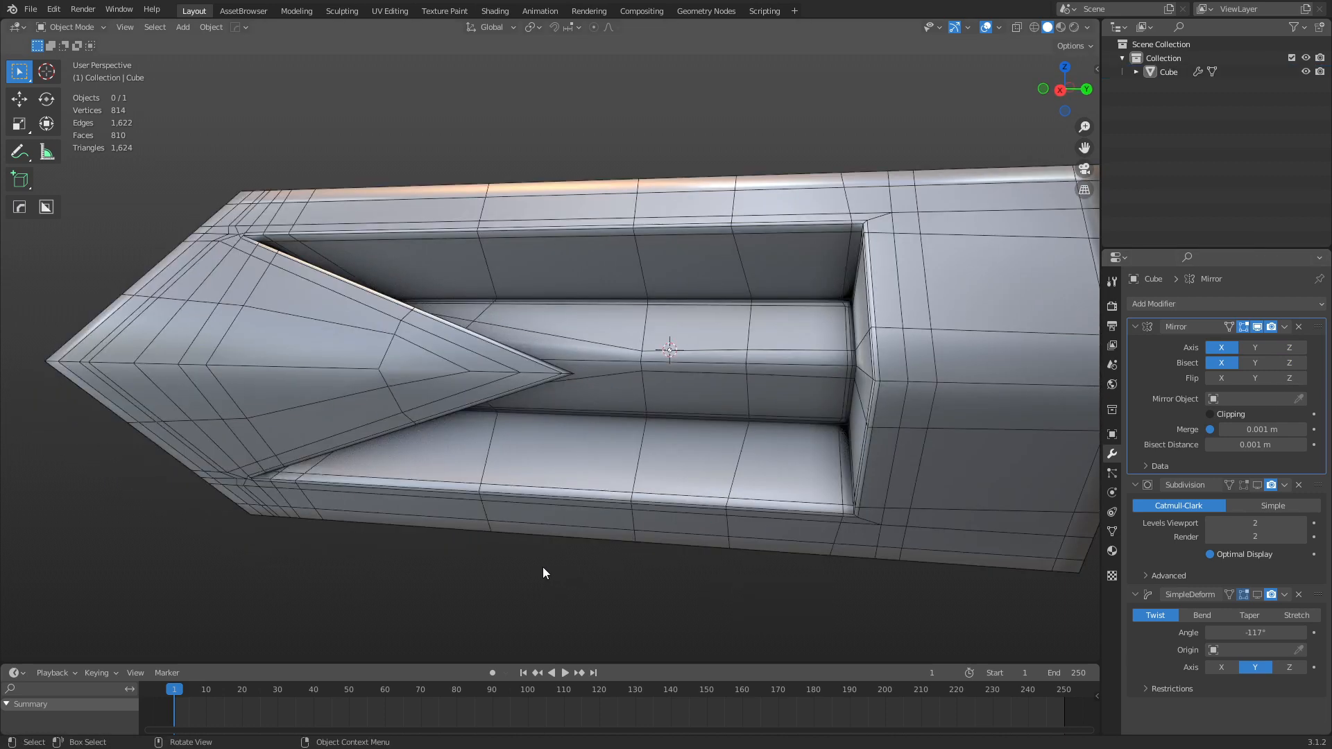
middle_click_drag(543, 568, 616, 540)
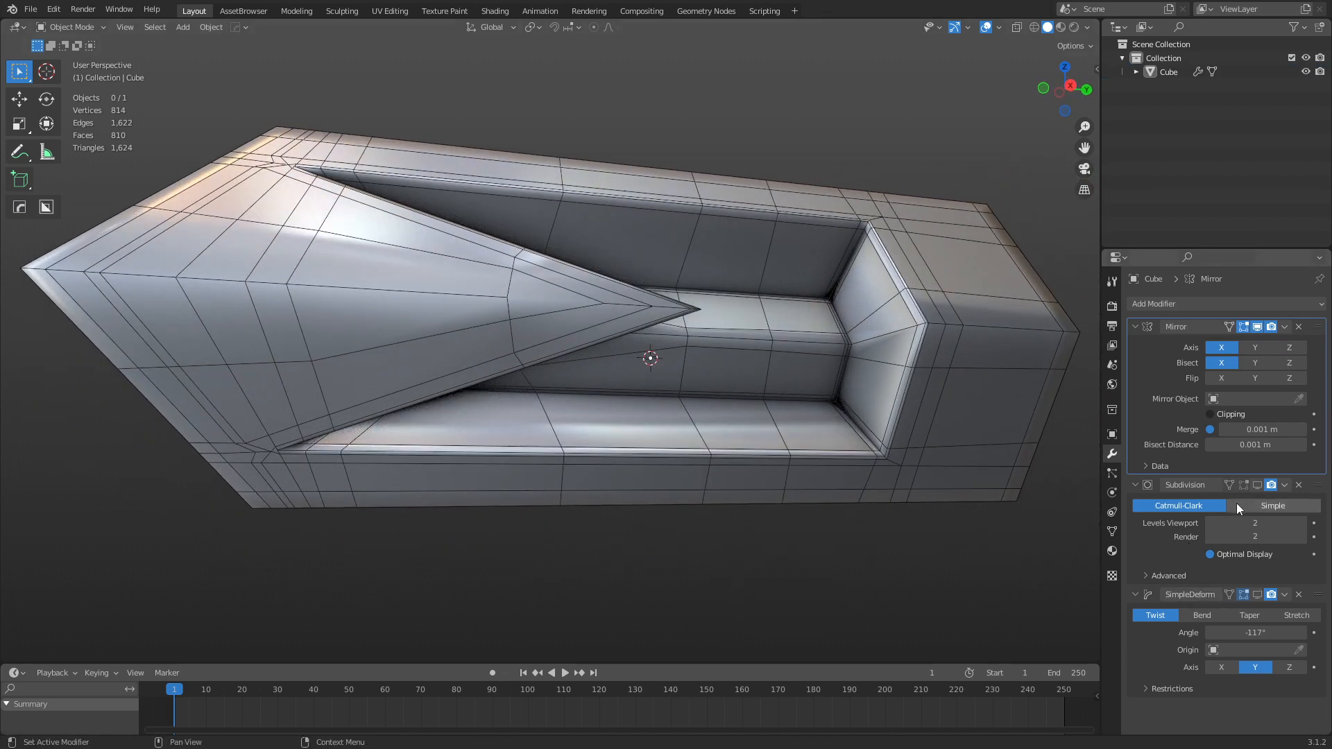
left_click(1257, 485)
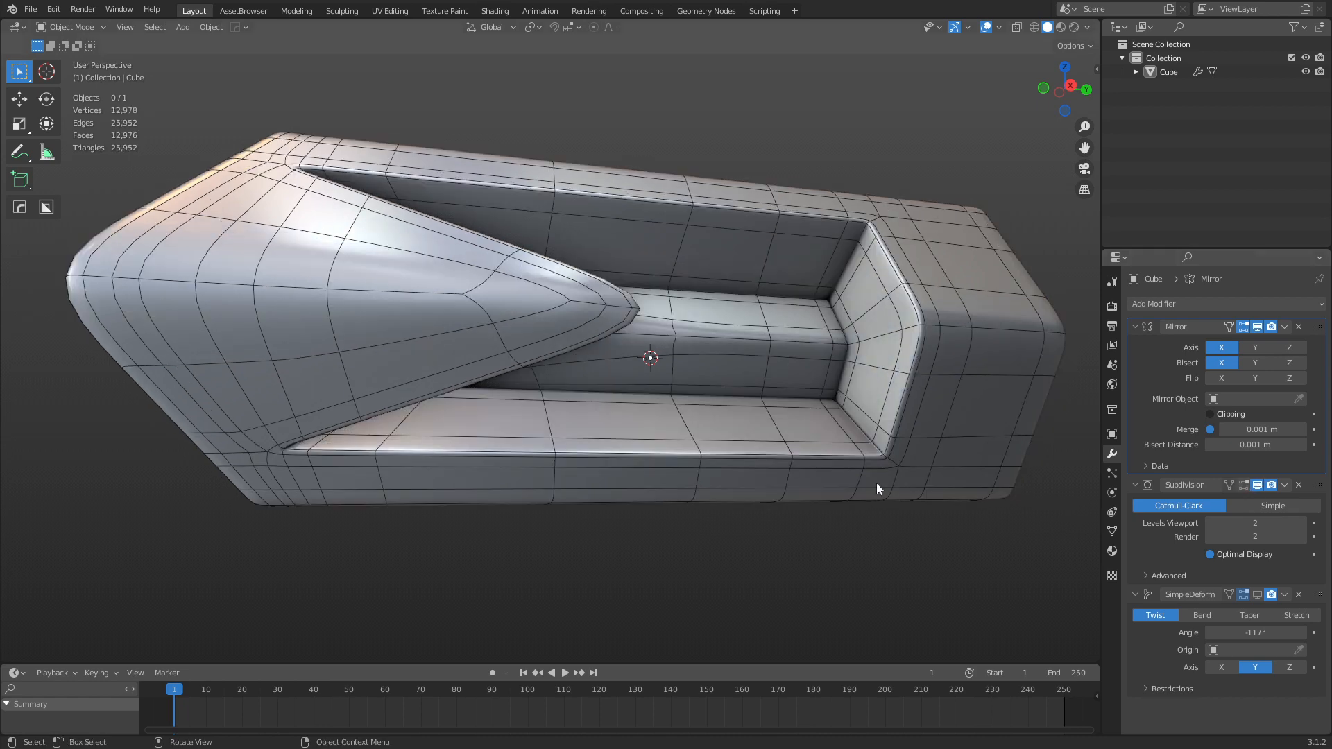
middle_click_drag(763, 471, 331, 290)
middle_click_drag(380, 344, 516, 398)
middle_click_drag(859, 554, 910, 544)
middle_click_drag(816, 520, 856, 519, "shift")
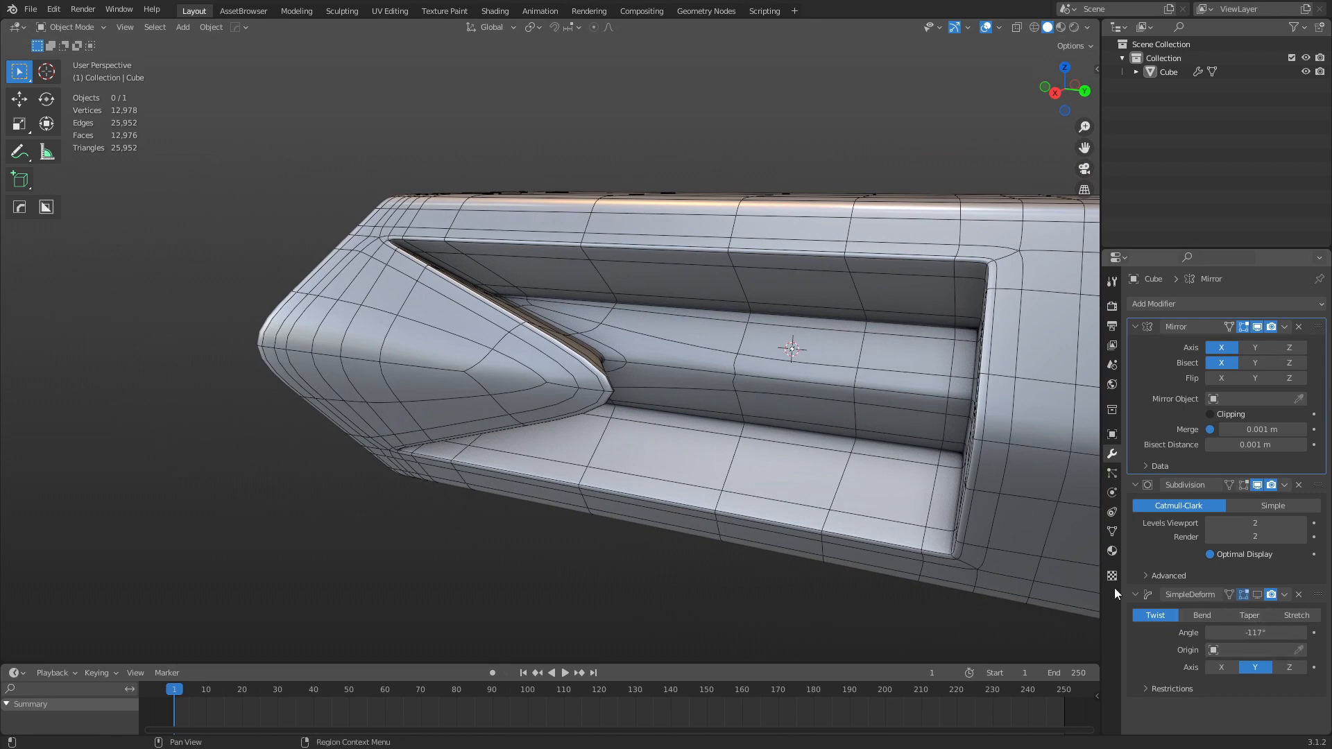
Turn on the twist deformation's viewport display and hide the wireframe overlay on the block.
left_click(1258, 595)
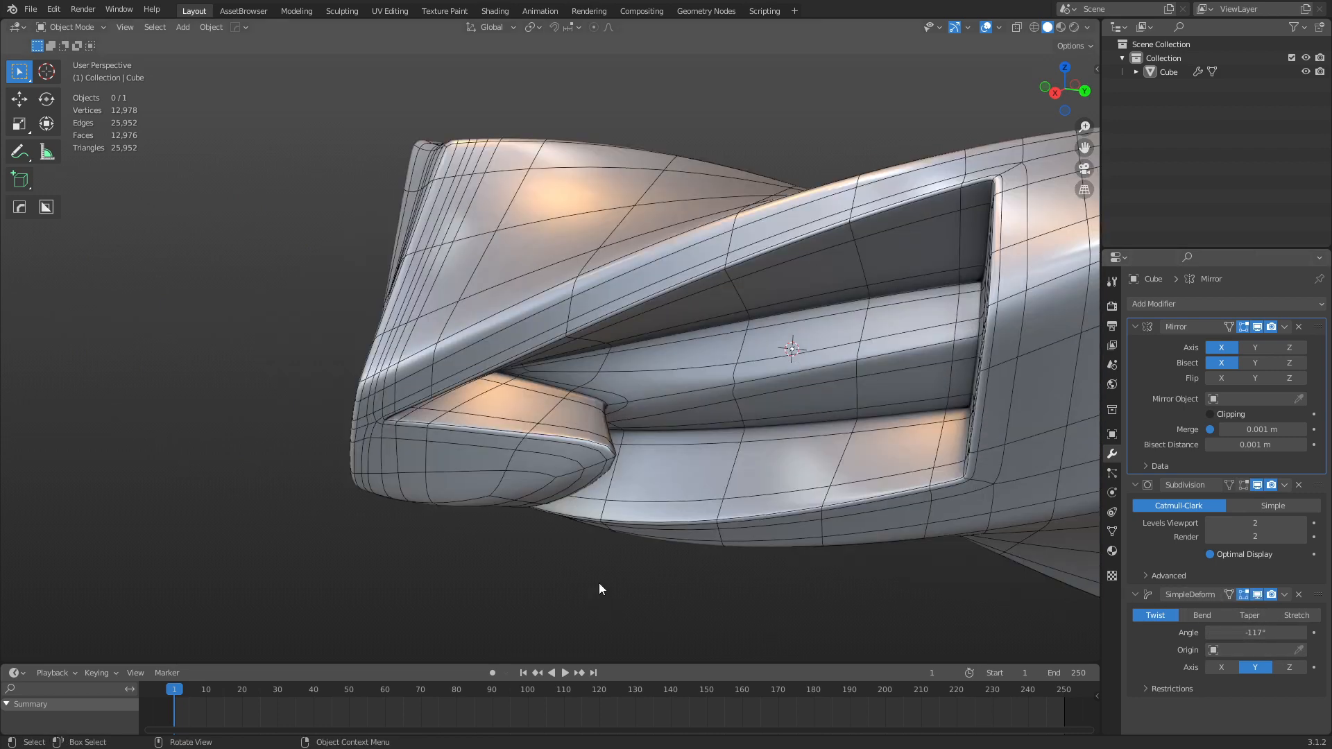
middle_click_drag(599, 589, 573, 513)
scroll(706, 397, "down", 3)
middle_click_drag(706, 397, 650, 424, "shift")
left_click(732, 395)
key("shift+z")
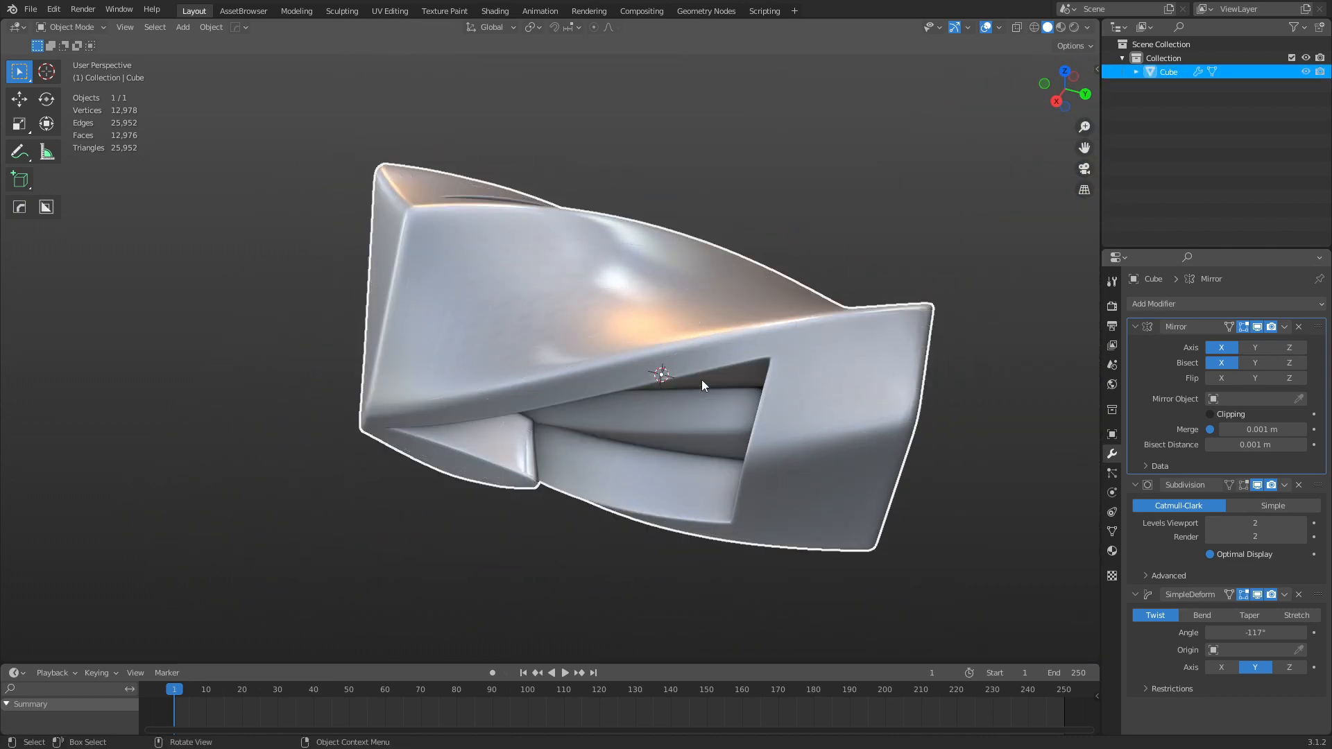
Check the shading on the twisted block and set the Subdivision modifier's viewport level to 3.
left_click(732, 194)
scroll(725, 225, "up", 3)
mouse_move(723, 229)
middle_mouse_down()
mouse_move(747, 208)
mouse_move(738, 247)
middle_mouse_up()
scroll(737, 247, "up", 3)
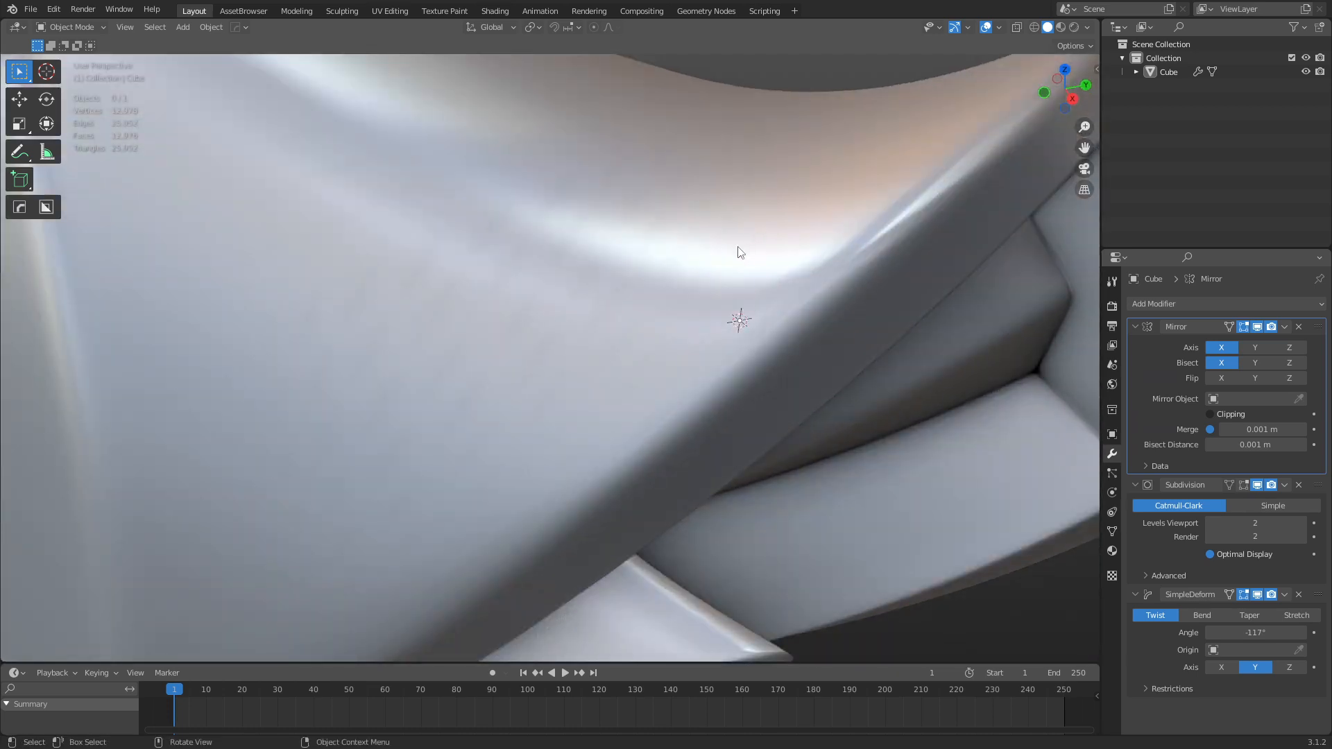
middle_click_drag(589, 335, 617, 211)
scroll(618, 211, "down", 3)
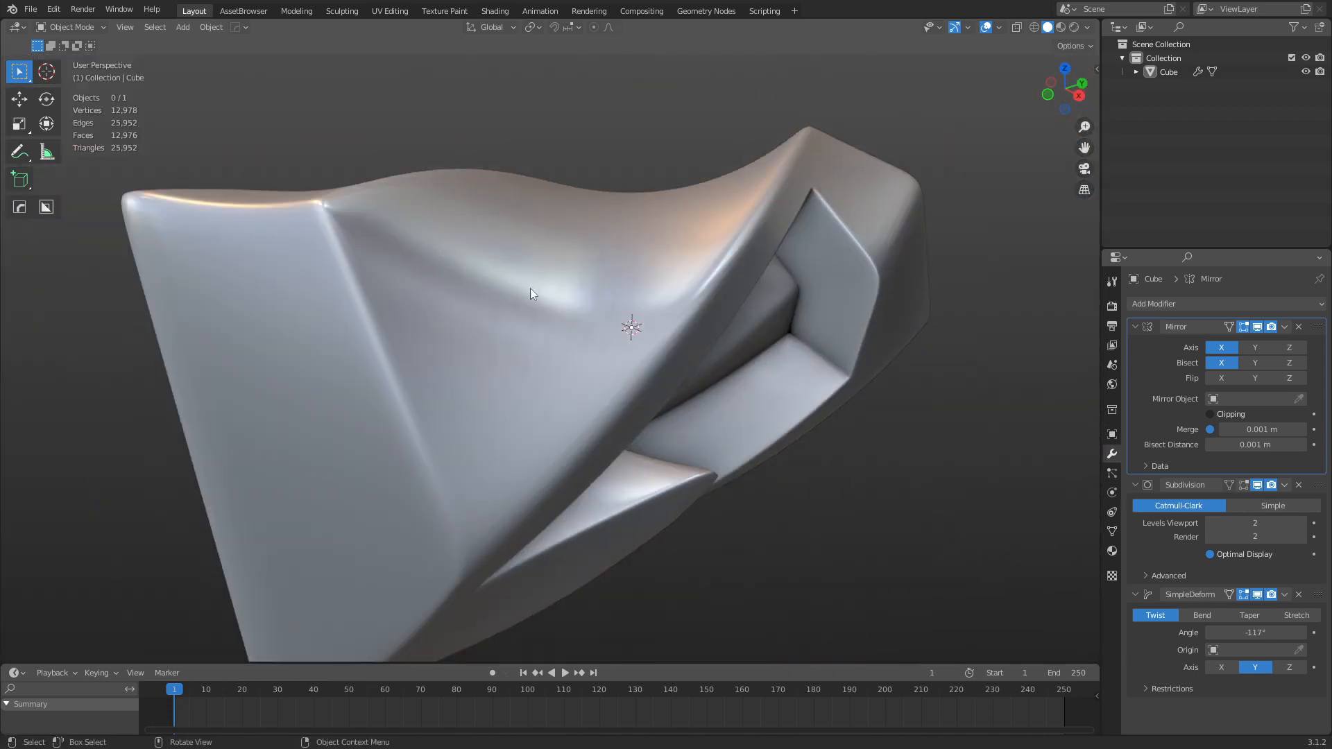
middle_click_drag(530, 288, 514, 228)
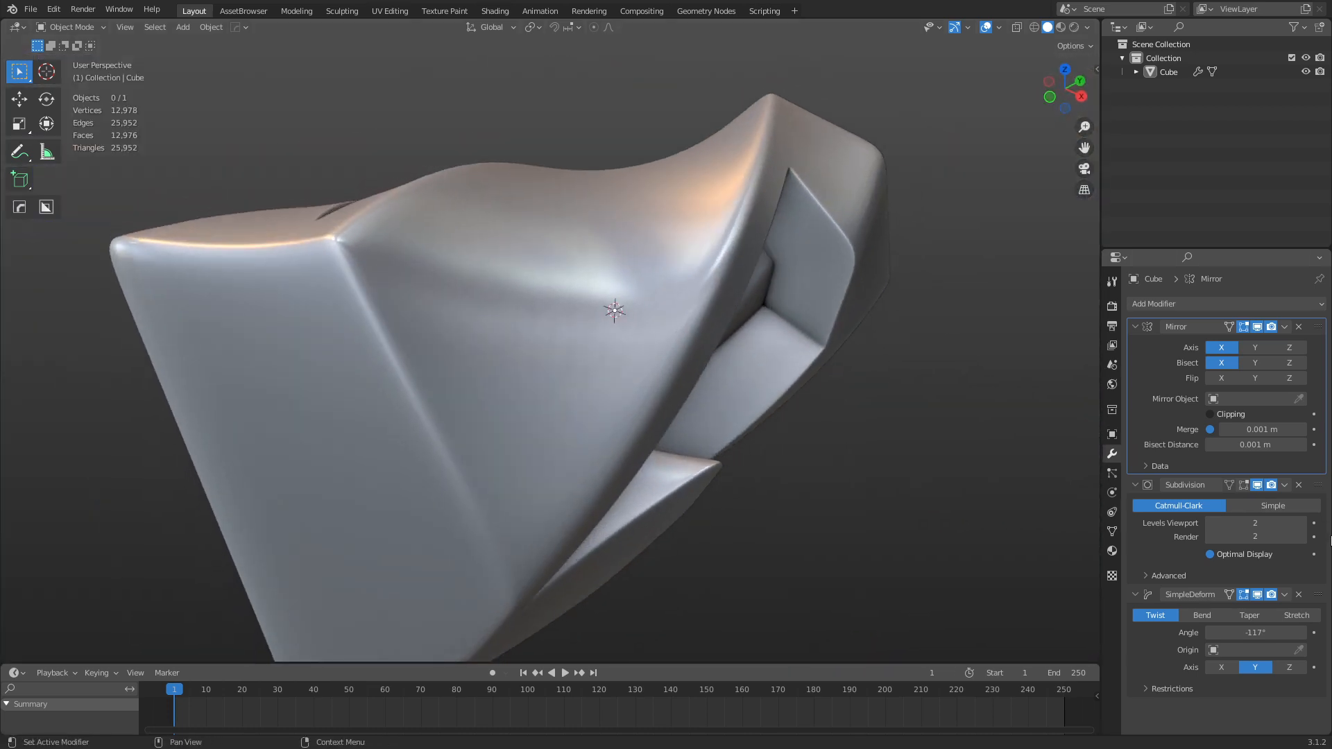
left_click(1210, 523)
middle_click_drag(654, 291, 700, 286)
left_click(1303, 524)
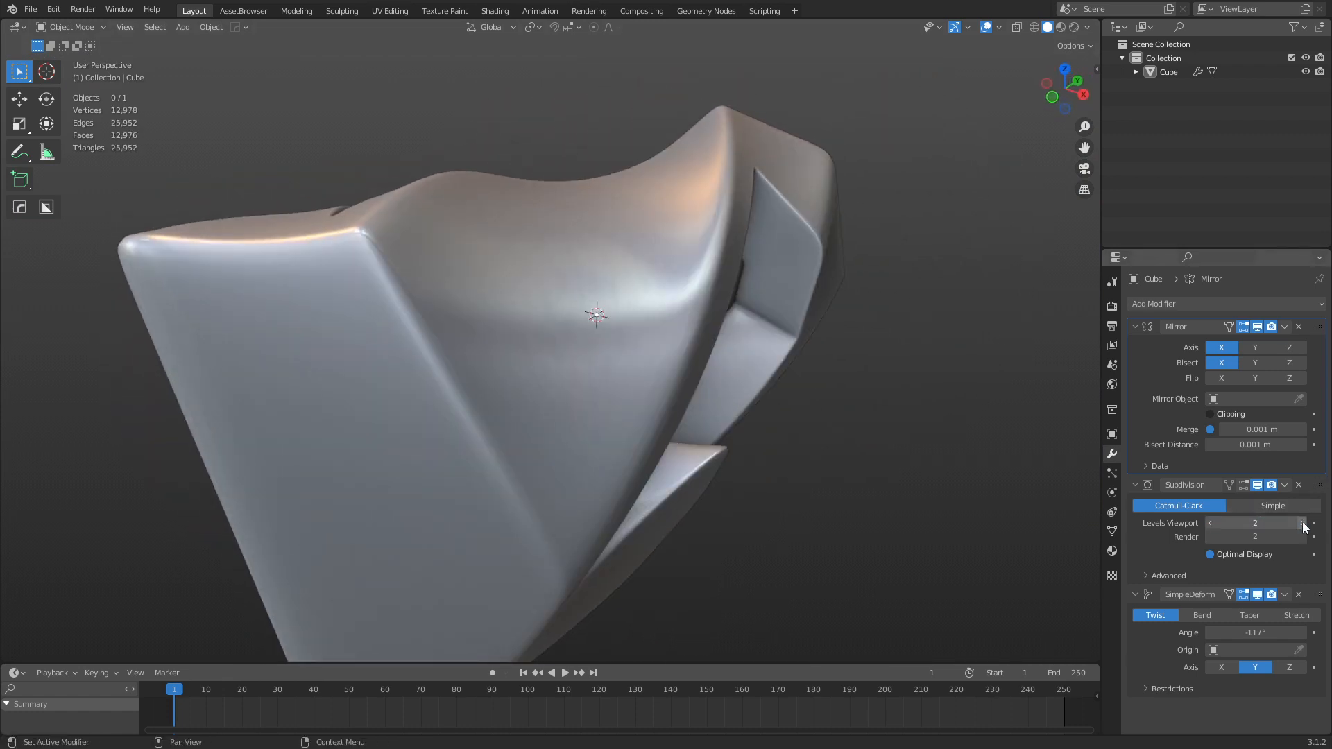
left_click(1303, 523)
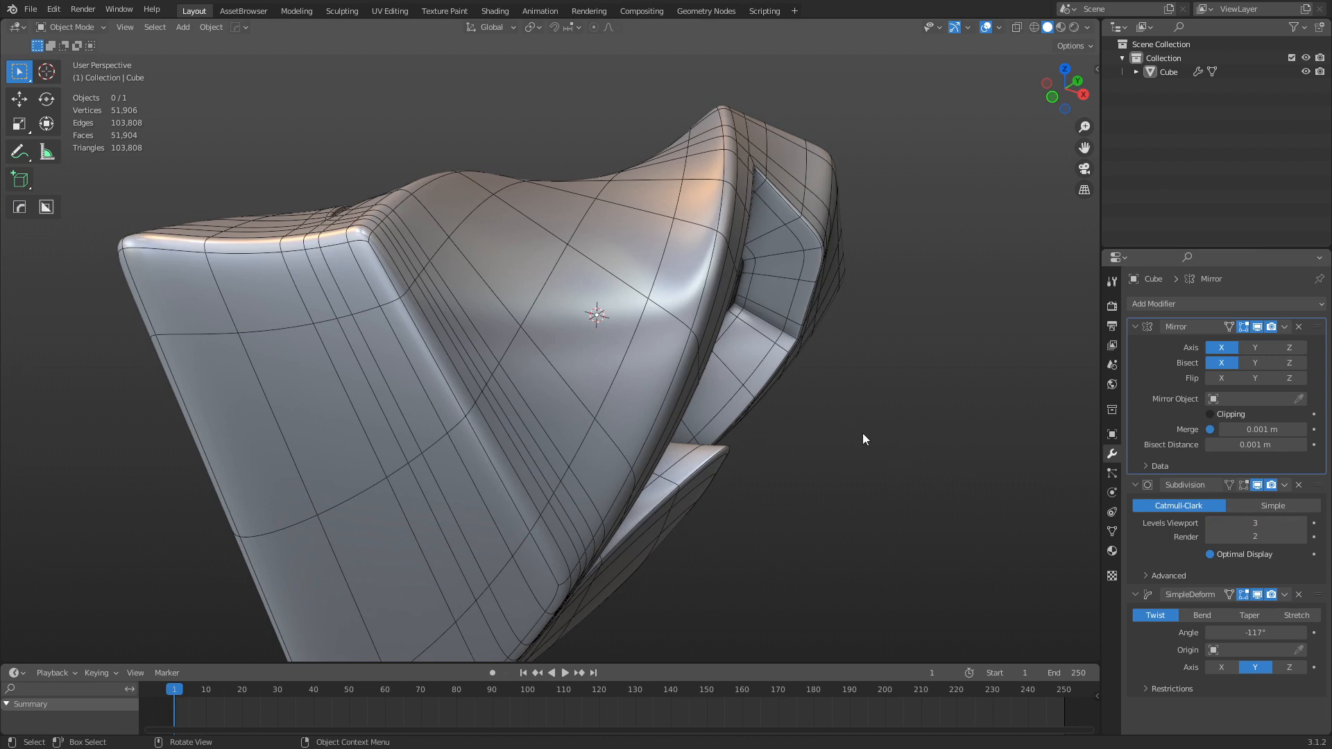
Add a new 2 m cube and move it about 8.1 m along Y, clear of the twisted block.
scroll(863, 438, "down", 1)
middle_click_drag(919, 372, 484, 351)
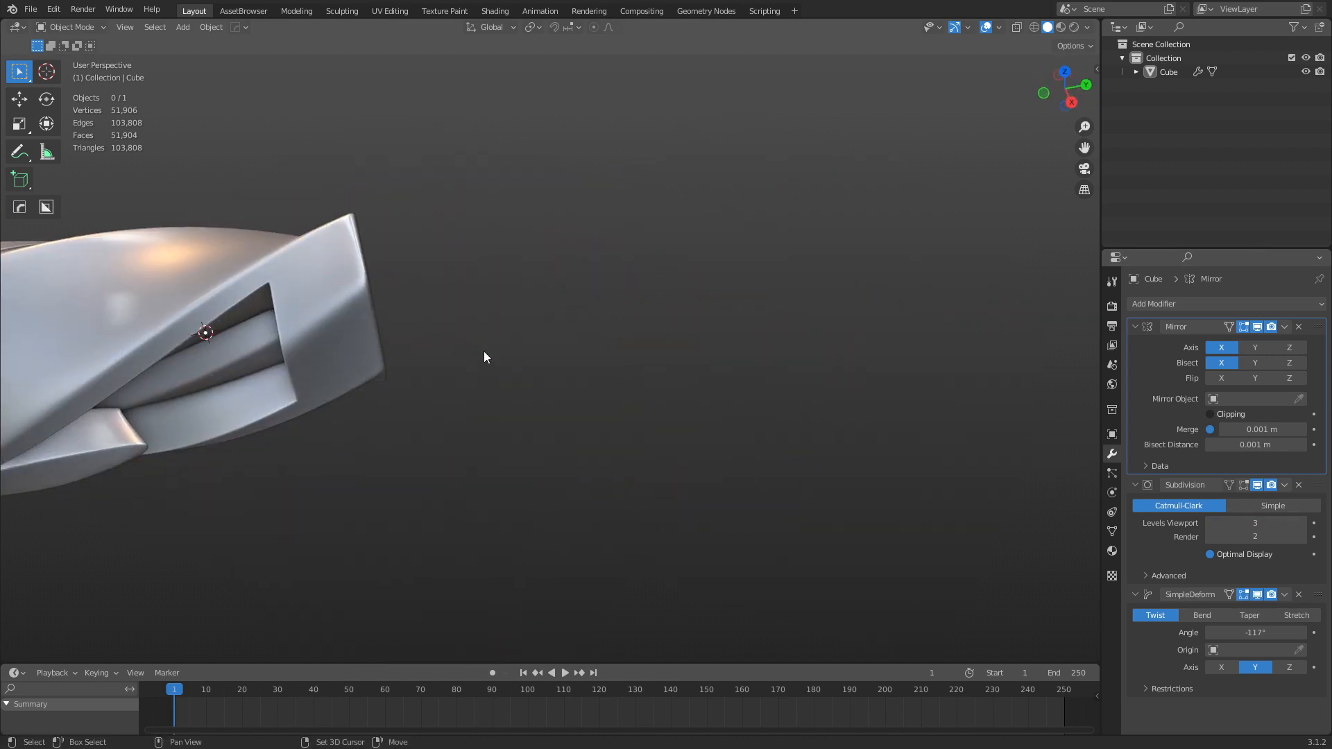
key("shift+a")
mouse_move(555, 314)
left_click(680, 343)
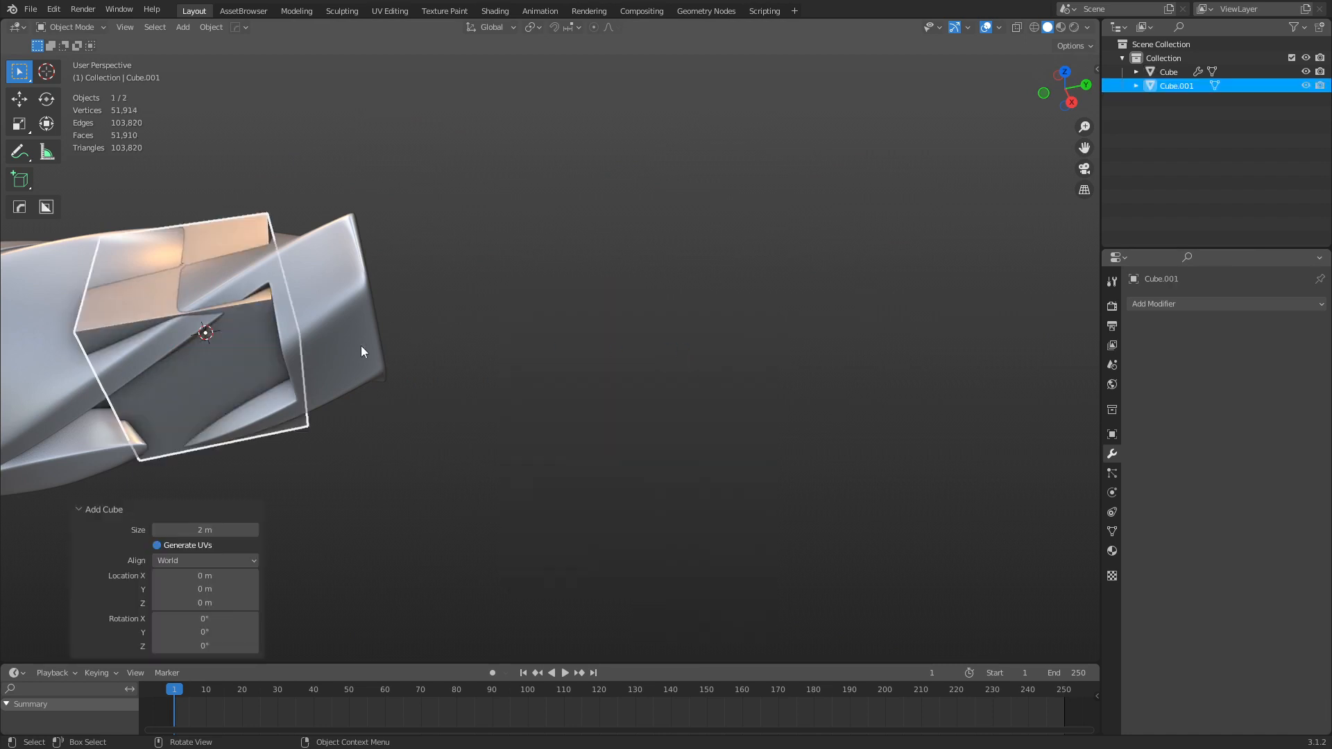
key("g")
key("y")
left_click(834, 284)
middle_click_drag(834, 283, 679, 326)
In Edit Mode, move the new cube's lower near-end edge about 1.8 m outward along Y to form a sloped end.
key("ctrl+Tab")
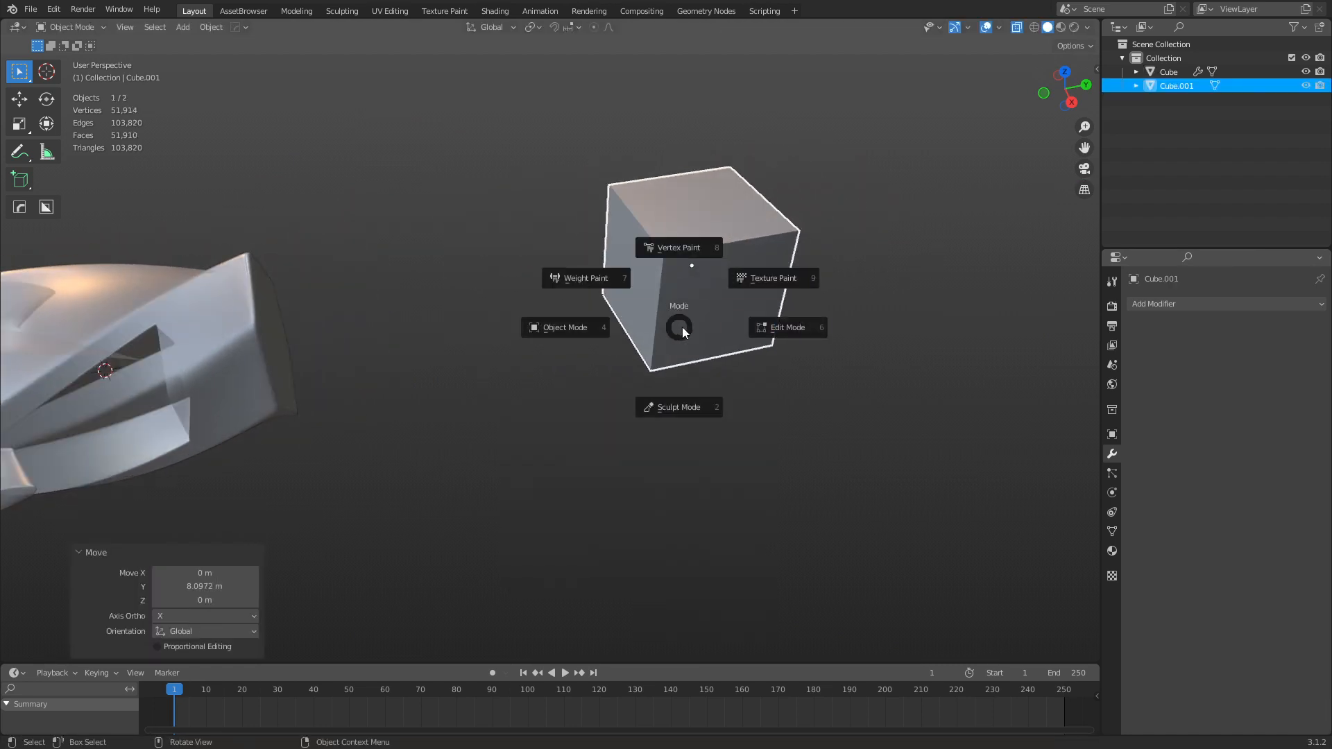
left_click(764, 323)
left_click(616, 326)
key("g")
key("y")
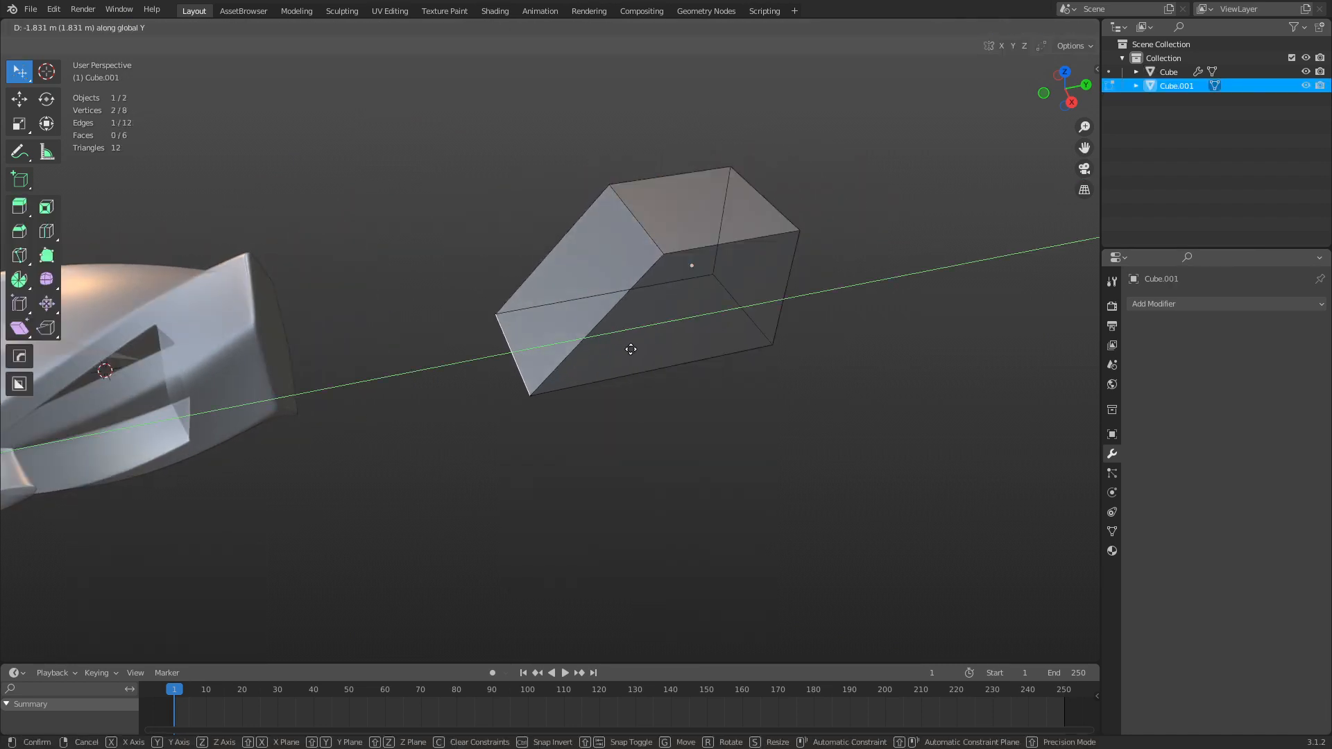
left_click(816, 290)
Extrude the face opposite the new cube's sloped end outward.
key("3")
left_click(756, 298)
key("e")
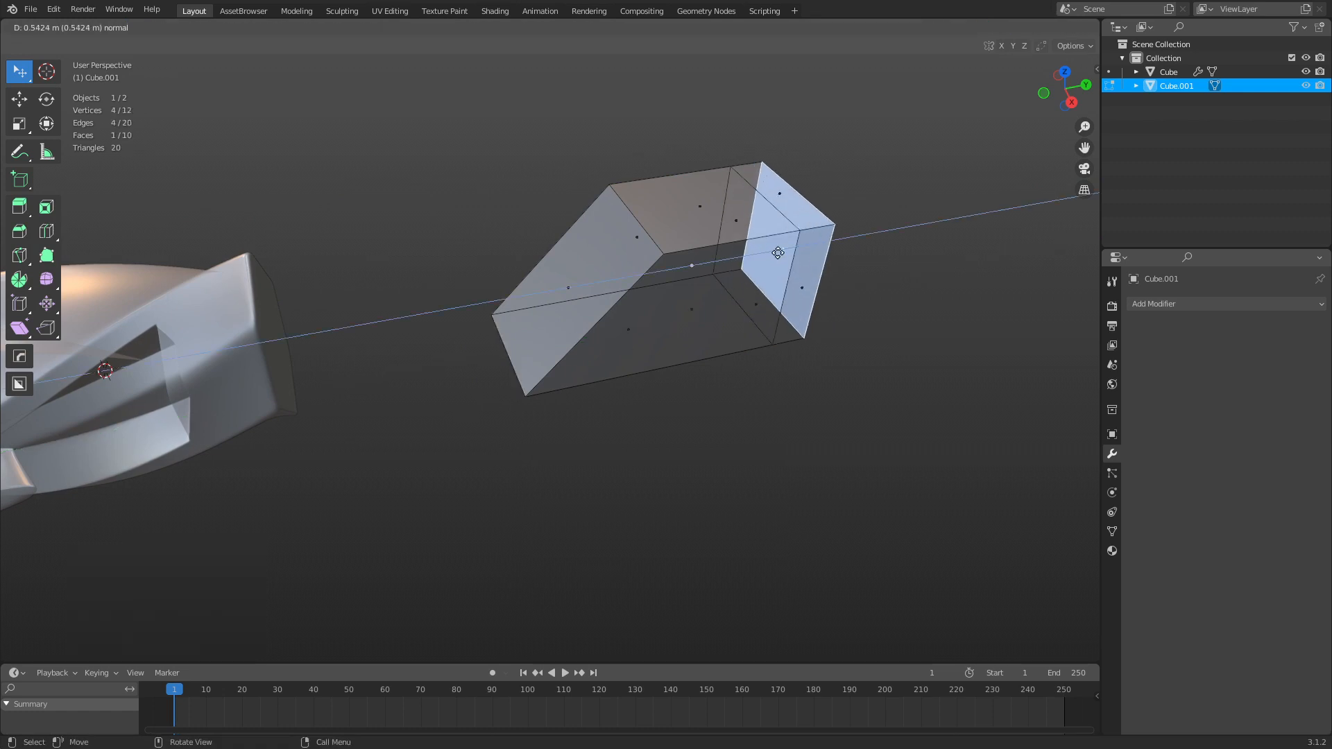
left_click(790, 234)
Select the ring of faces around the extruded end section and move it about 1.05 m along Y.
key("3")
left_click(790, 234, "alt")
key("g")
key("y")
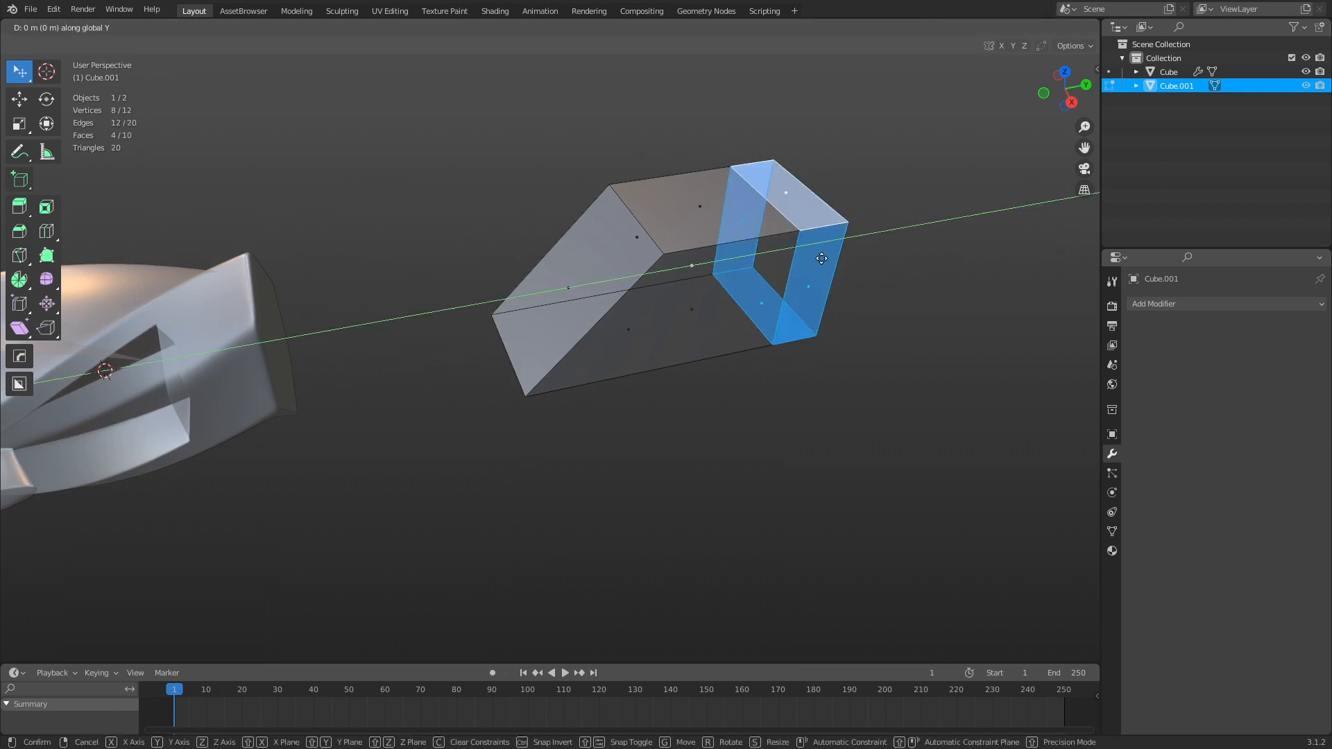
left_click(691, 255)
Try a triangular knife cut on the block's side face, starting from the edge of the far-end section.
middle_click_drag(794, 287, 725, 325)
key("k")
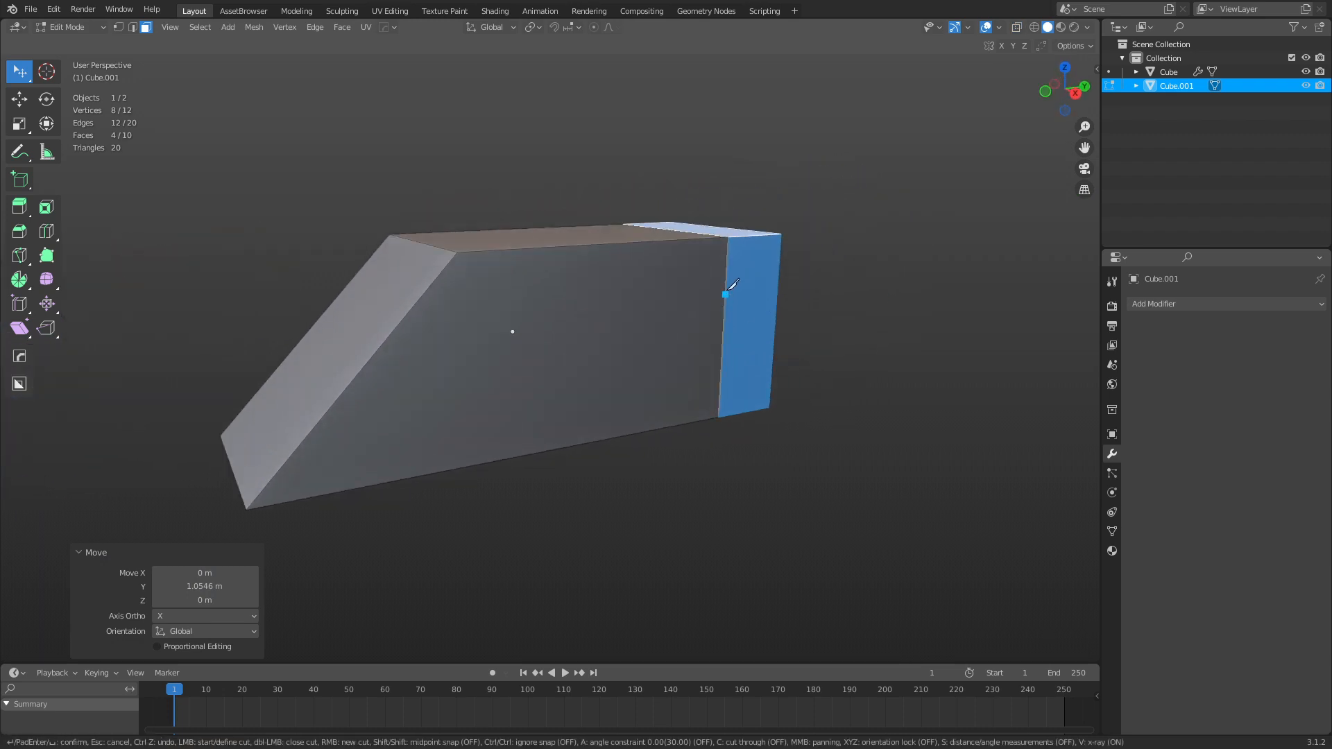
left_click(727, 257)
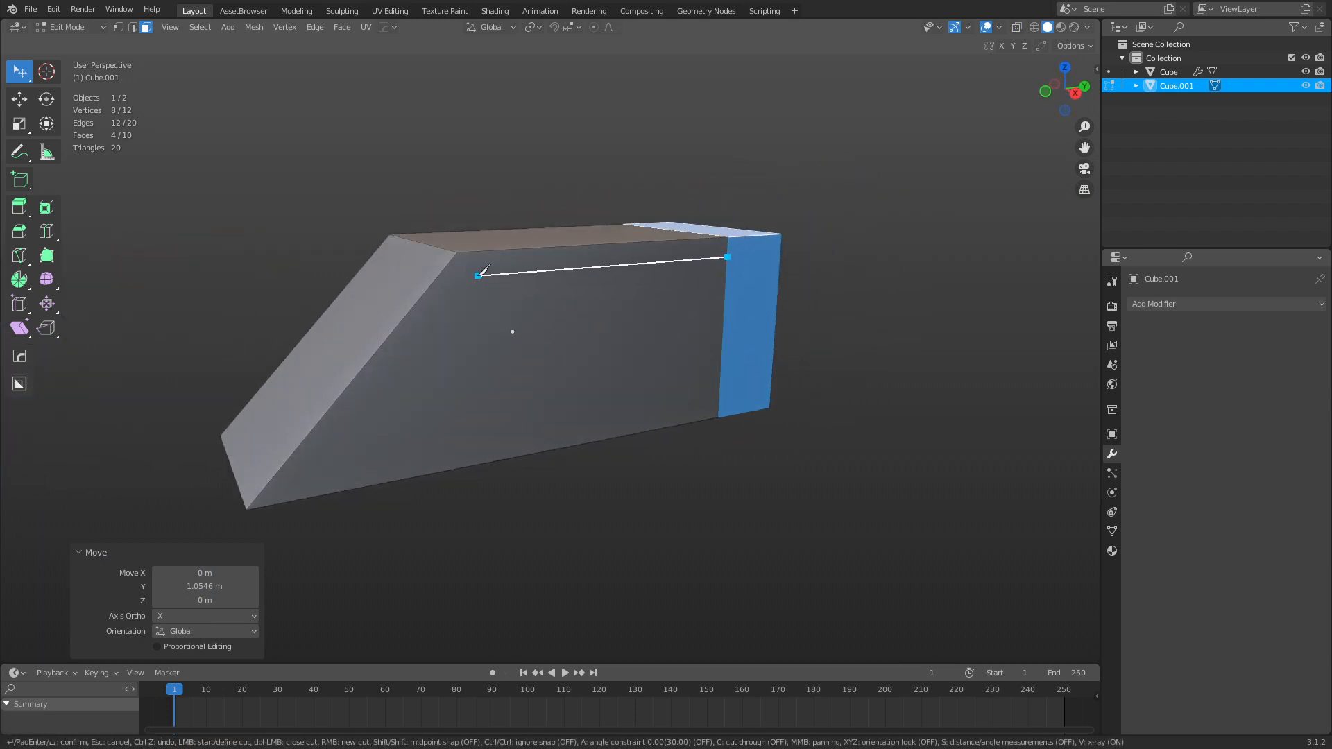
left_click(479, 277)
left_click(721, 360)
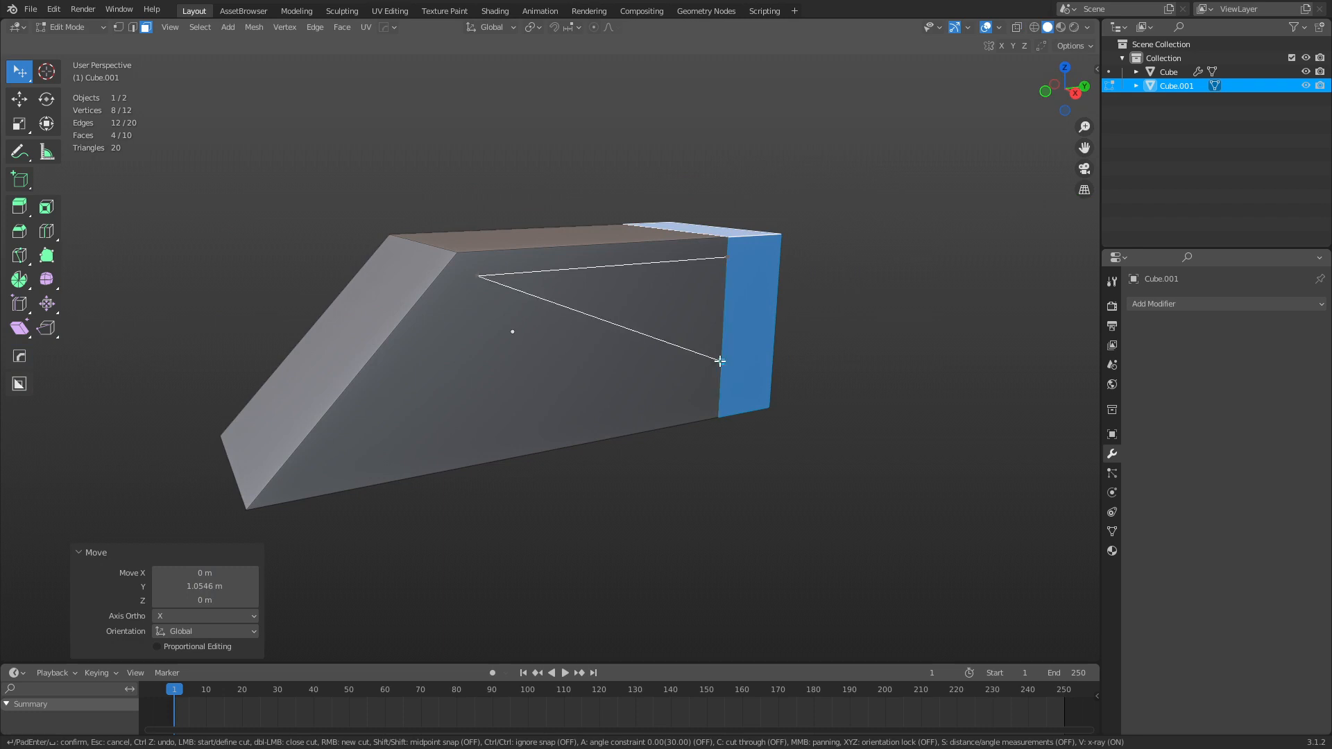
key("Return")
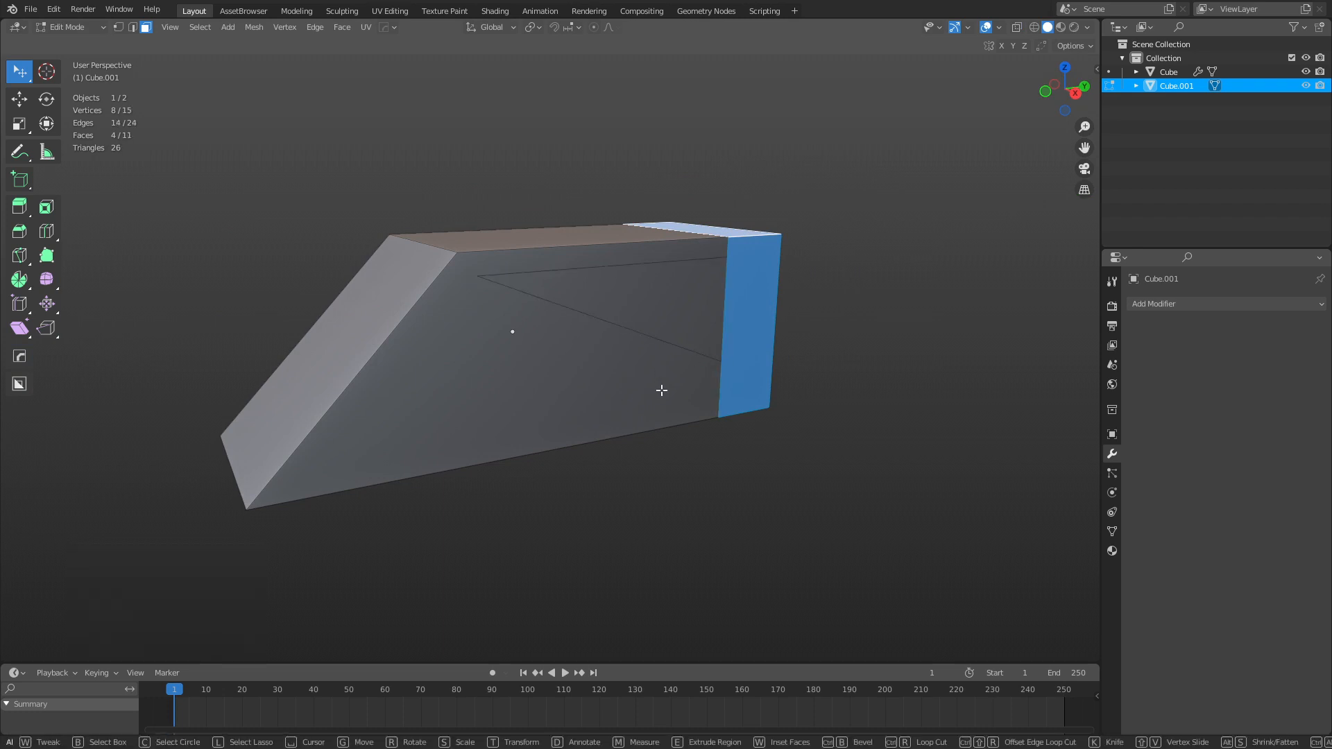
key("ctrl+z")
key("ctrl+z")
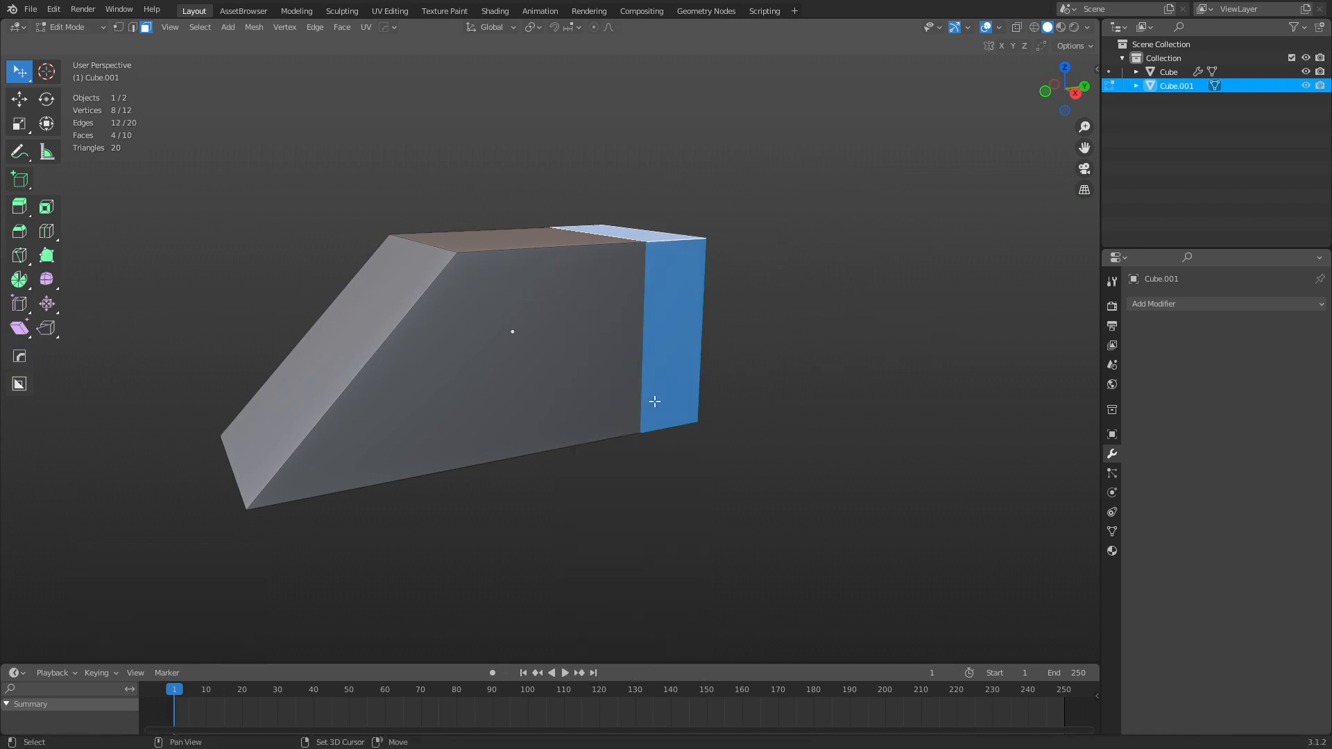
key("shift+z")
key("shift+z")
key("ctrl+shift+z")
With X-ray shading on, select both underside faces of the block and scale them about 2.07 times along X.
key("alt+z")
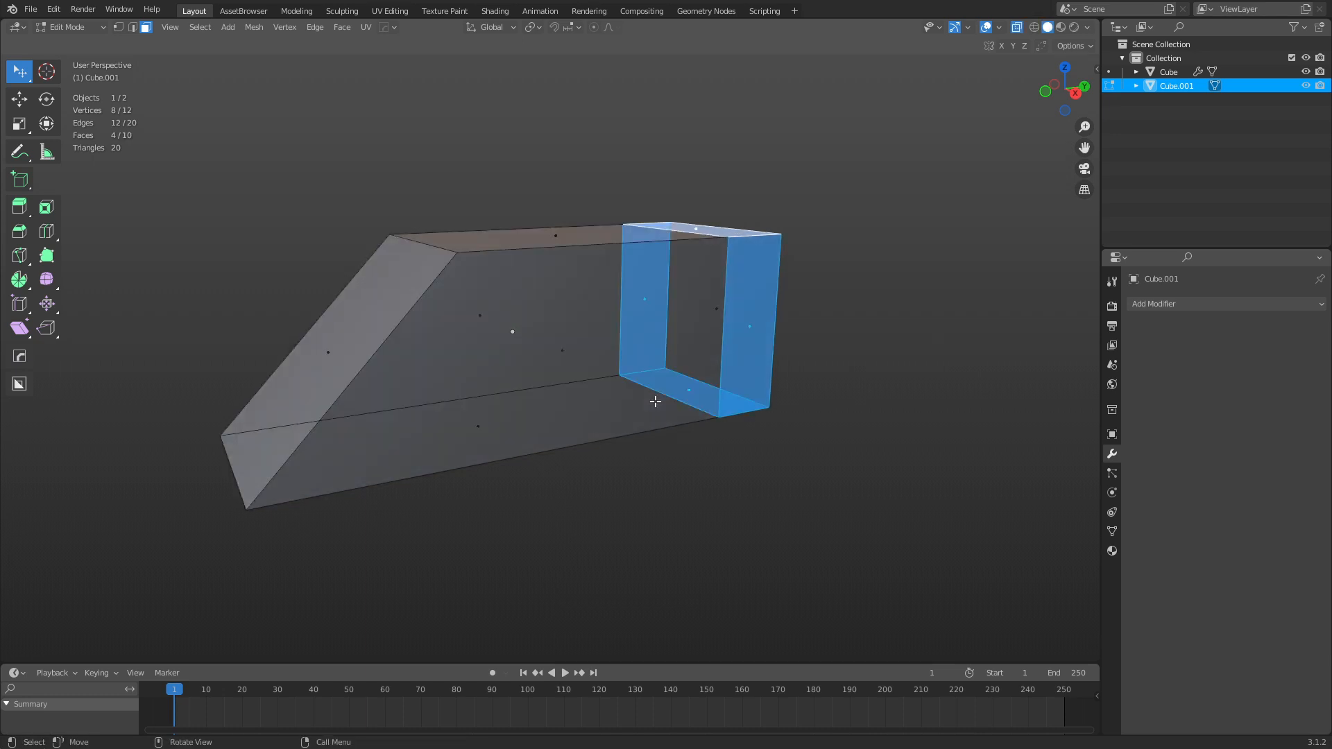
left_click(503, 421)
left_click(750, 383, "shift")
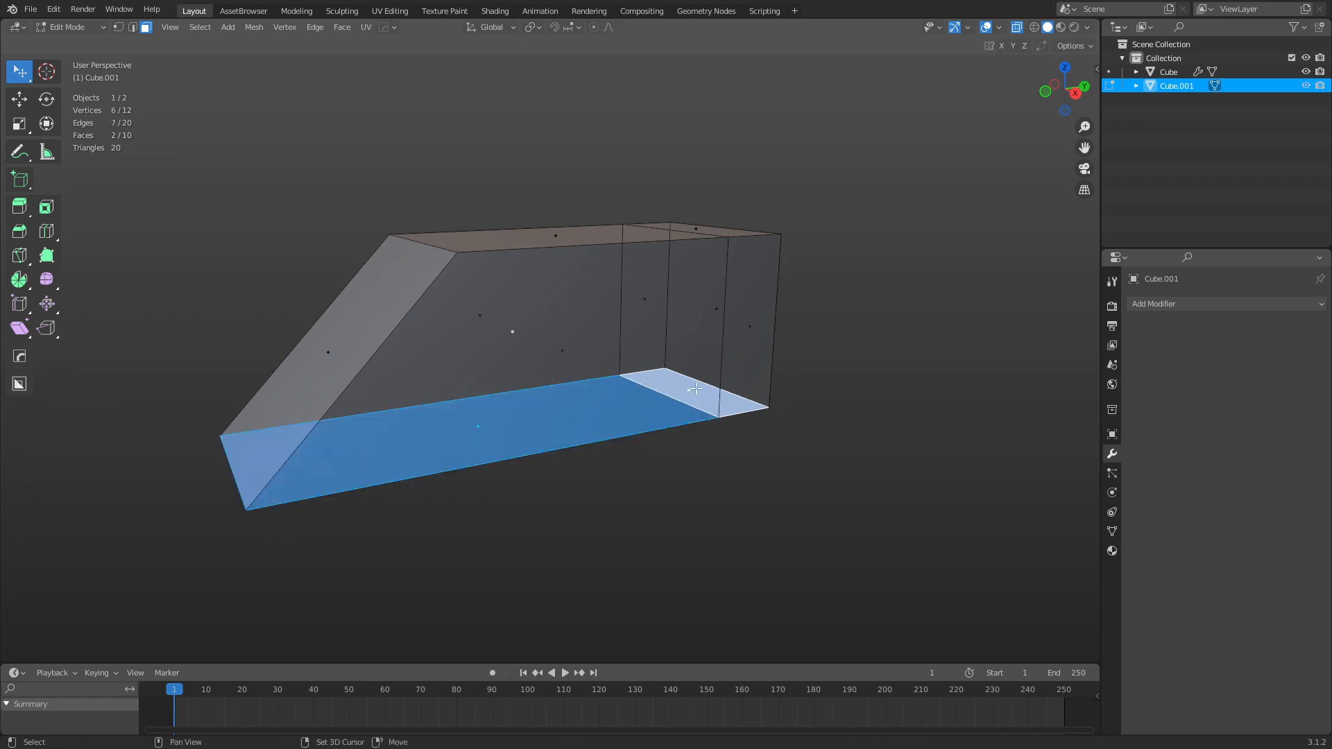
key("s")
key("x")
left_click(862, 458)
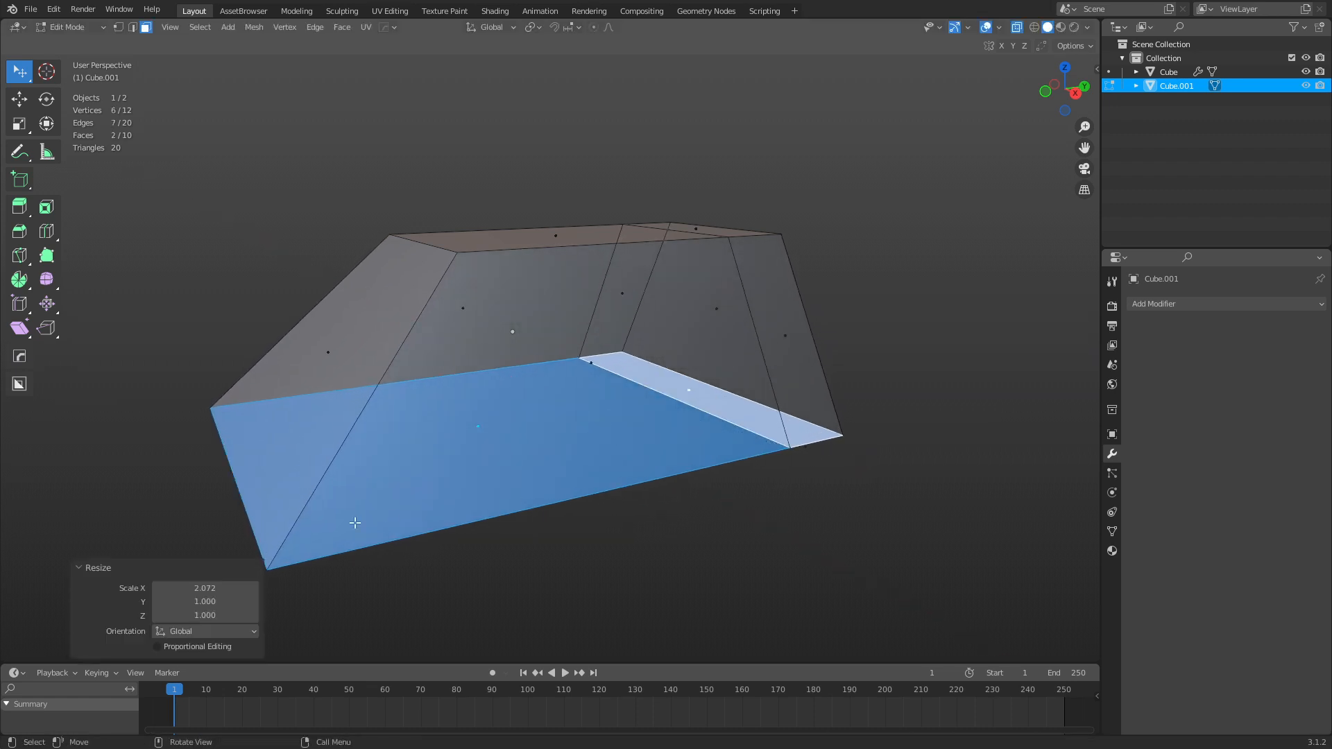
Select the block's sloped end face and narrow it to a scale of about 0.66 along X.
left_click(331, 359)
key("alt+z")
key("s")
key("x")
left_click(511, 471)
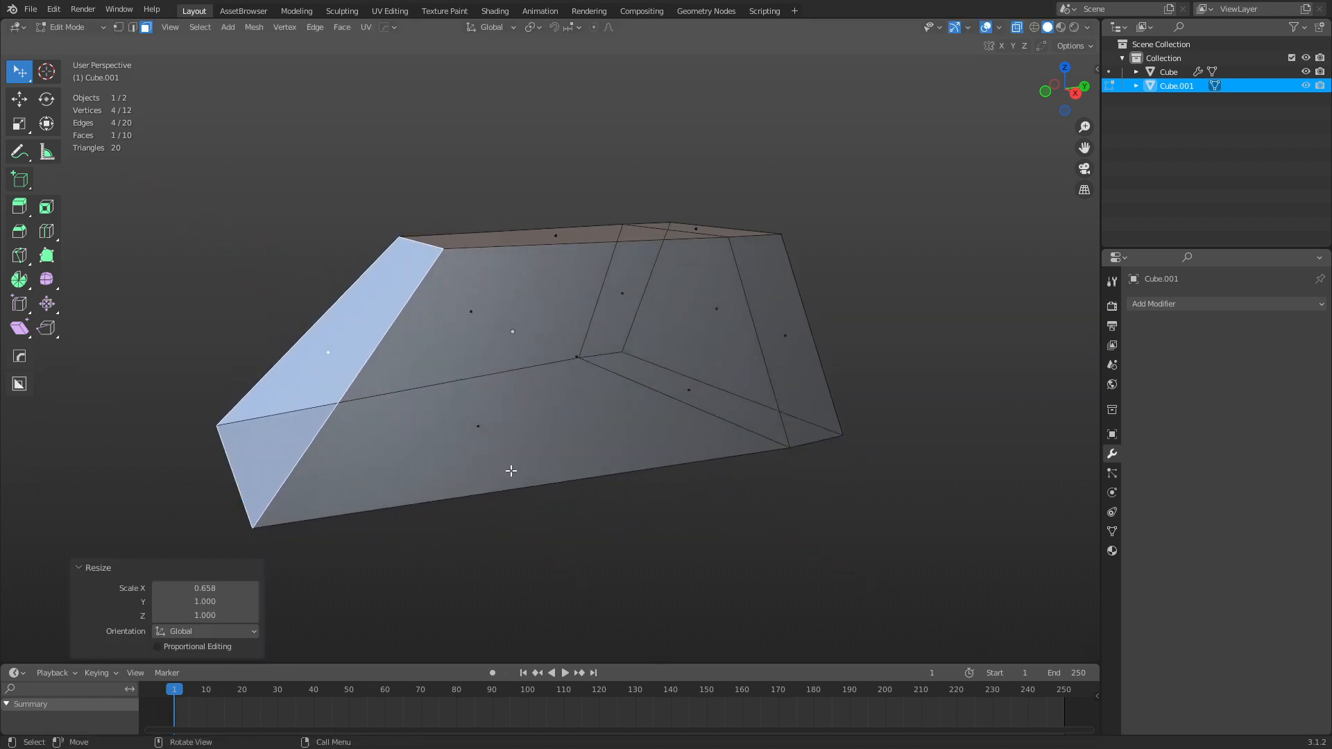
With X-ray off, knife-cut a triangle into the side face, using the far-end section's edge as its third side.
key("alt+z")
key("k")
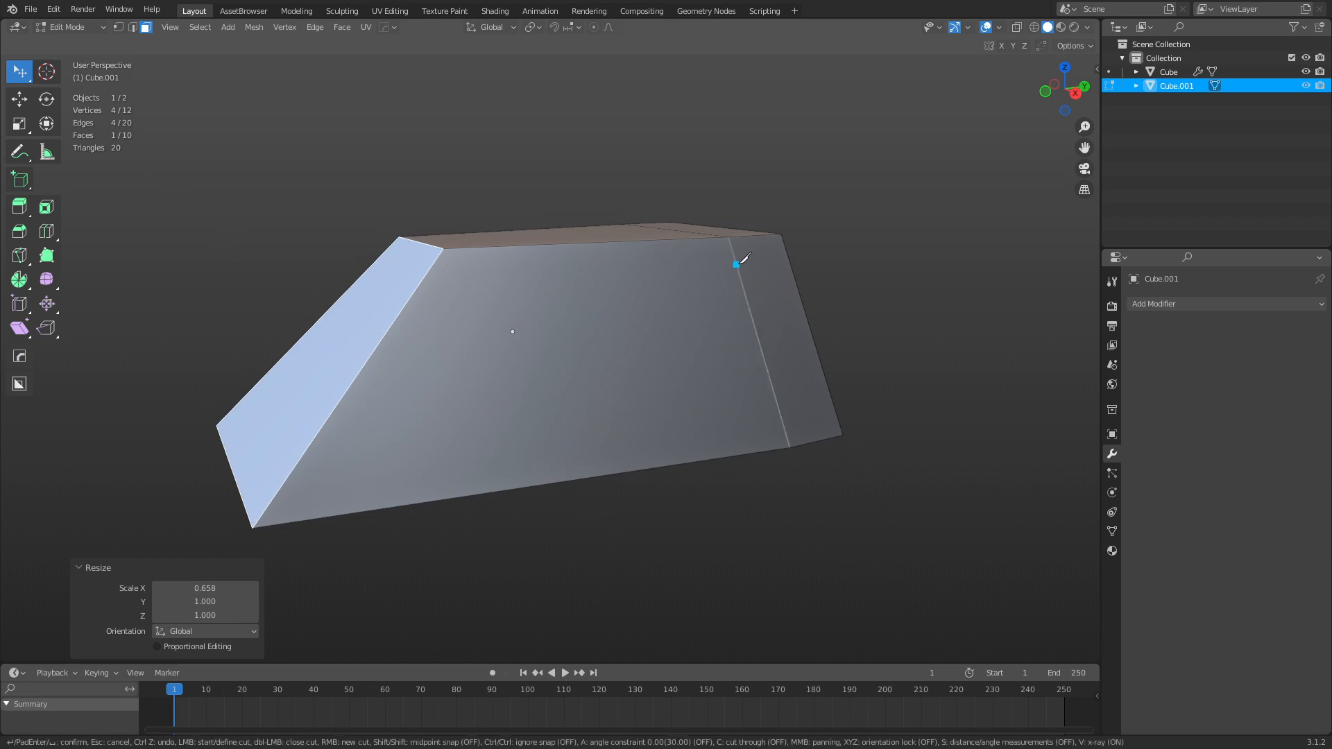
left_click(736, 264)
left_click(452, 283)
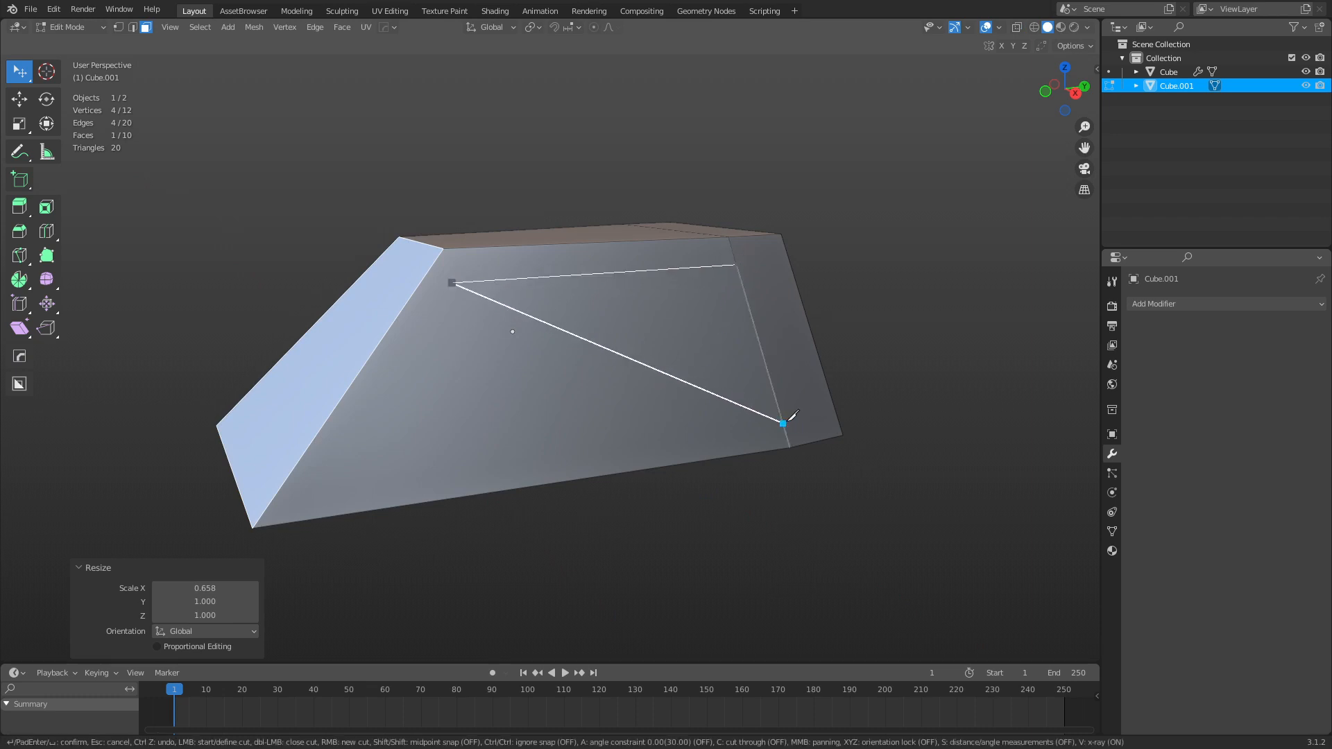
double_click(783, 424)
key("Return")
Extrude the triangular face inward as a recess and shift its inner far-end edge slightly along X.
key("e")
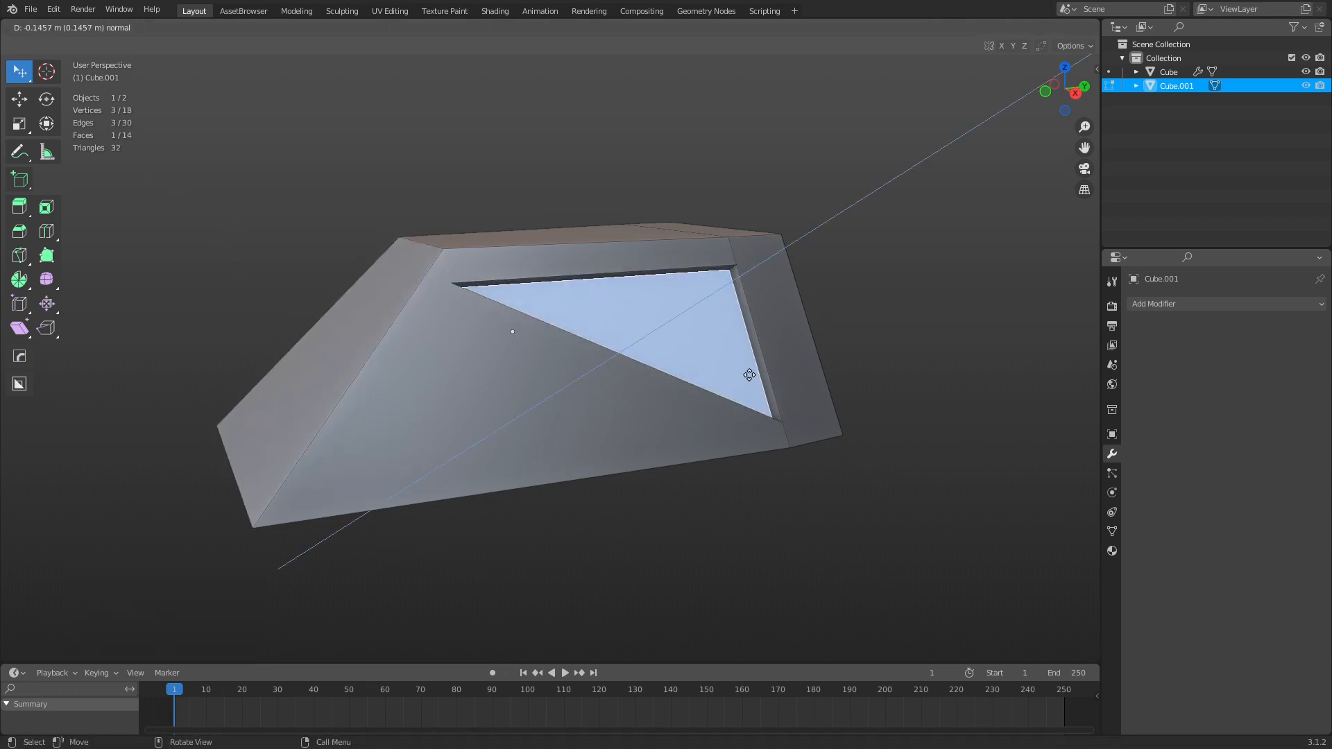
left_click(737, 362)
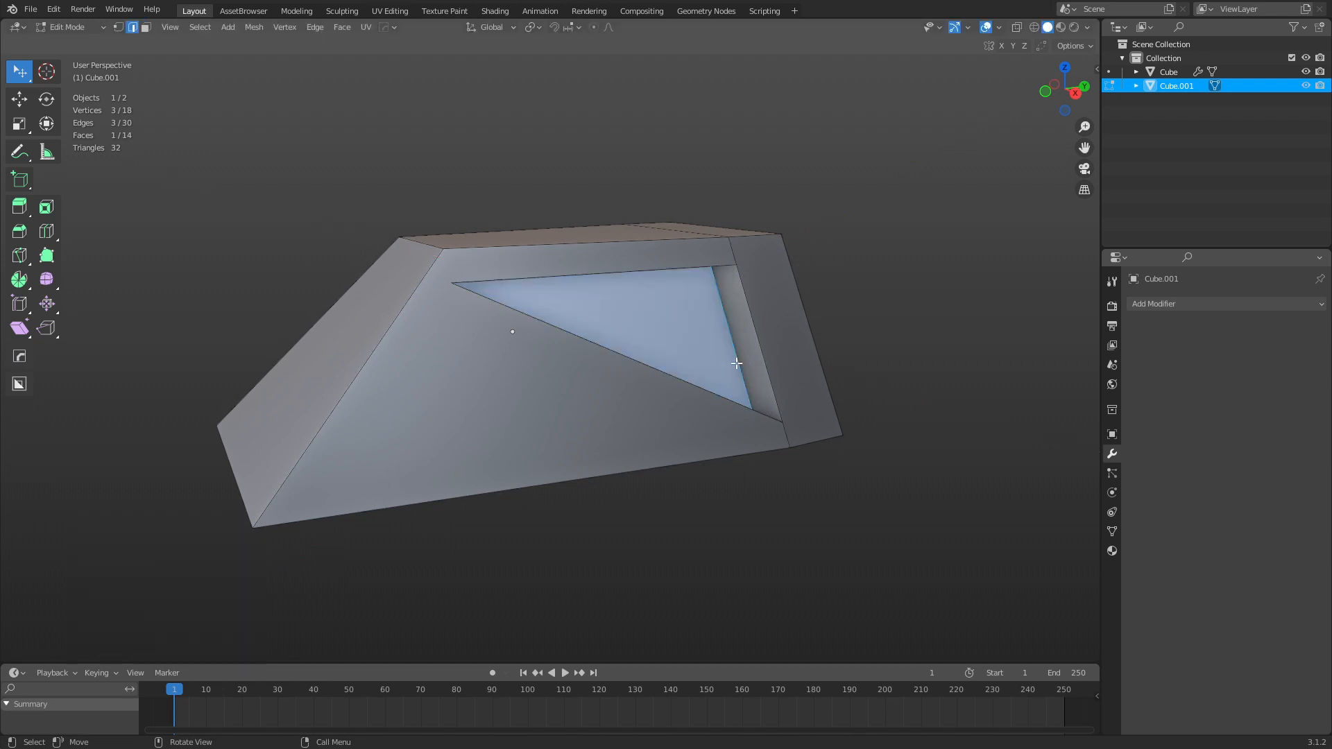
left_click(737, 363)
key("g")
key("x")
left_click(734, 361)
key("Tab")
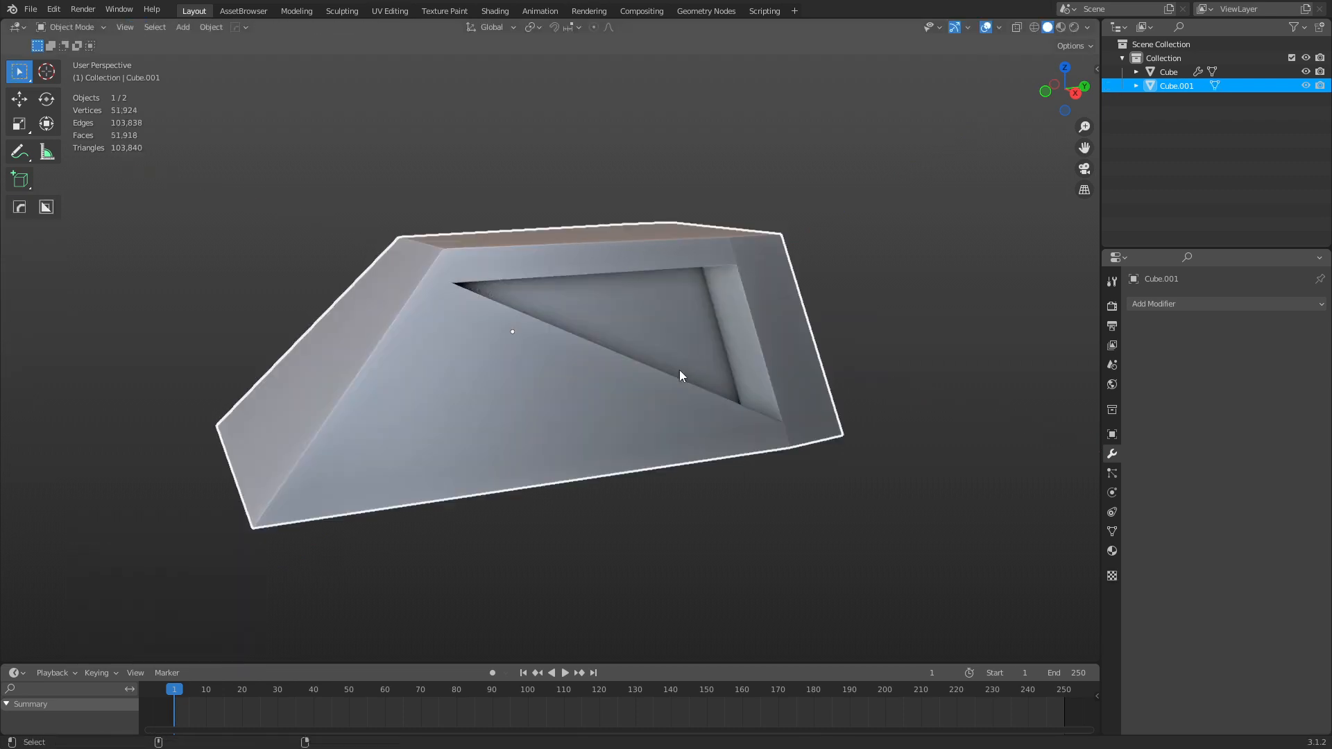
Mirror the block across X with bisect enabled and apply the Mirror modifier.
key("alt+shift+x")
left_click(1232, 361)
left_click(817, 181)
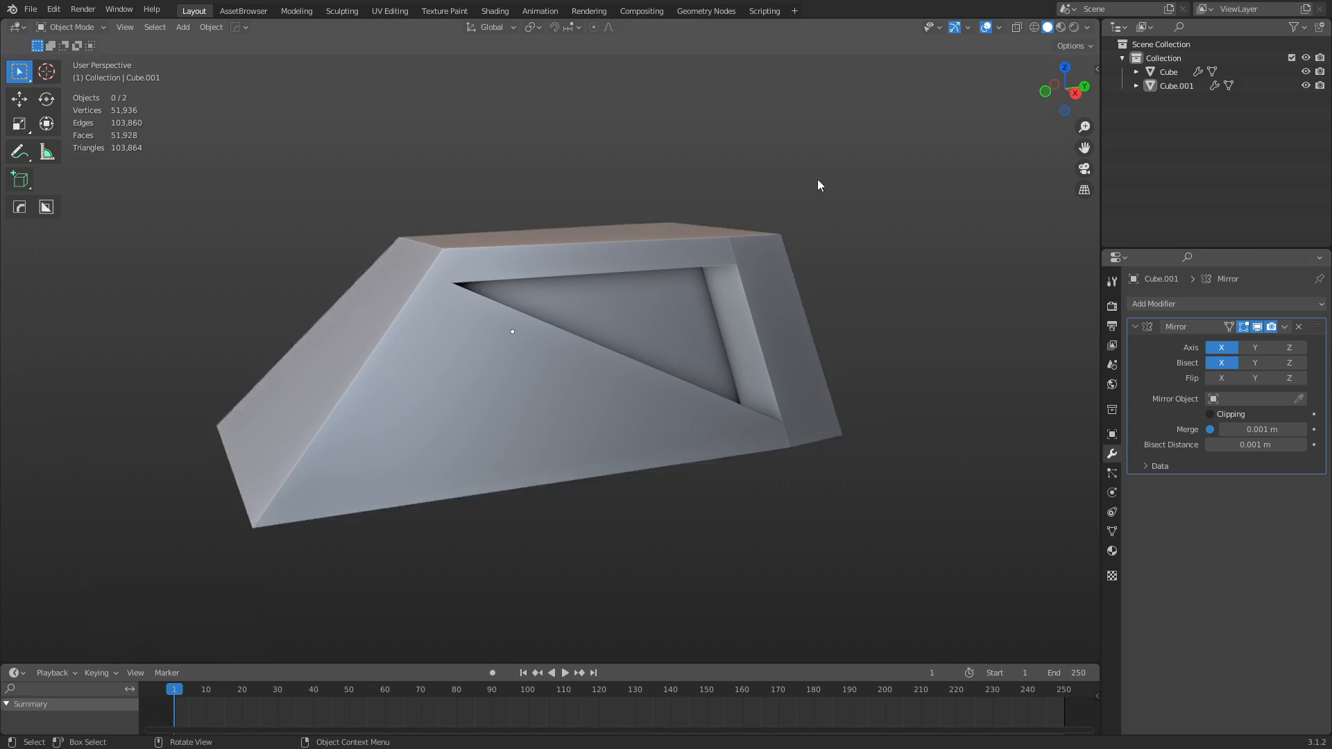
middle_click_drag(817, 184, 702, 393)
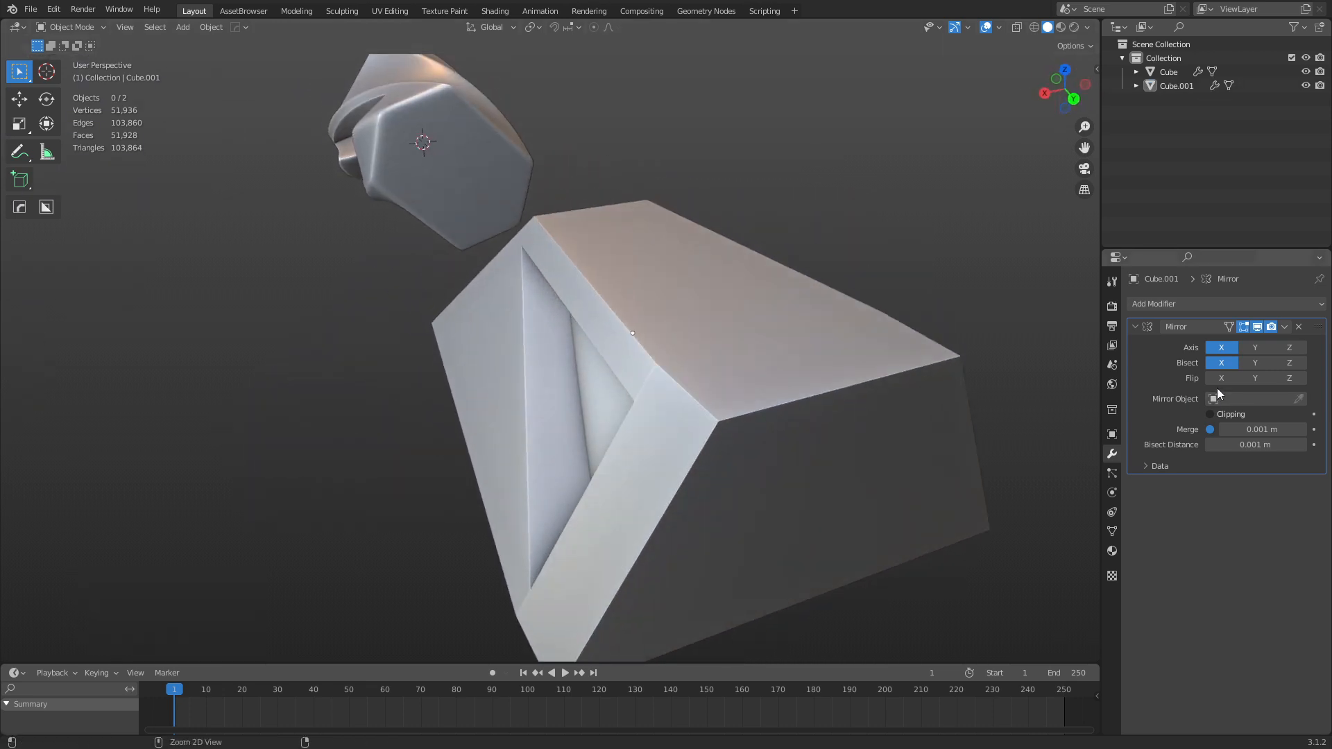
key("ctrl+a")
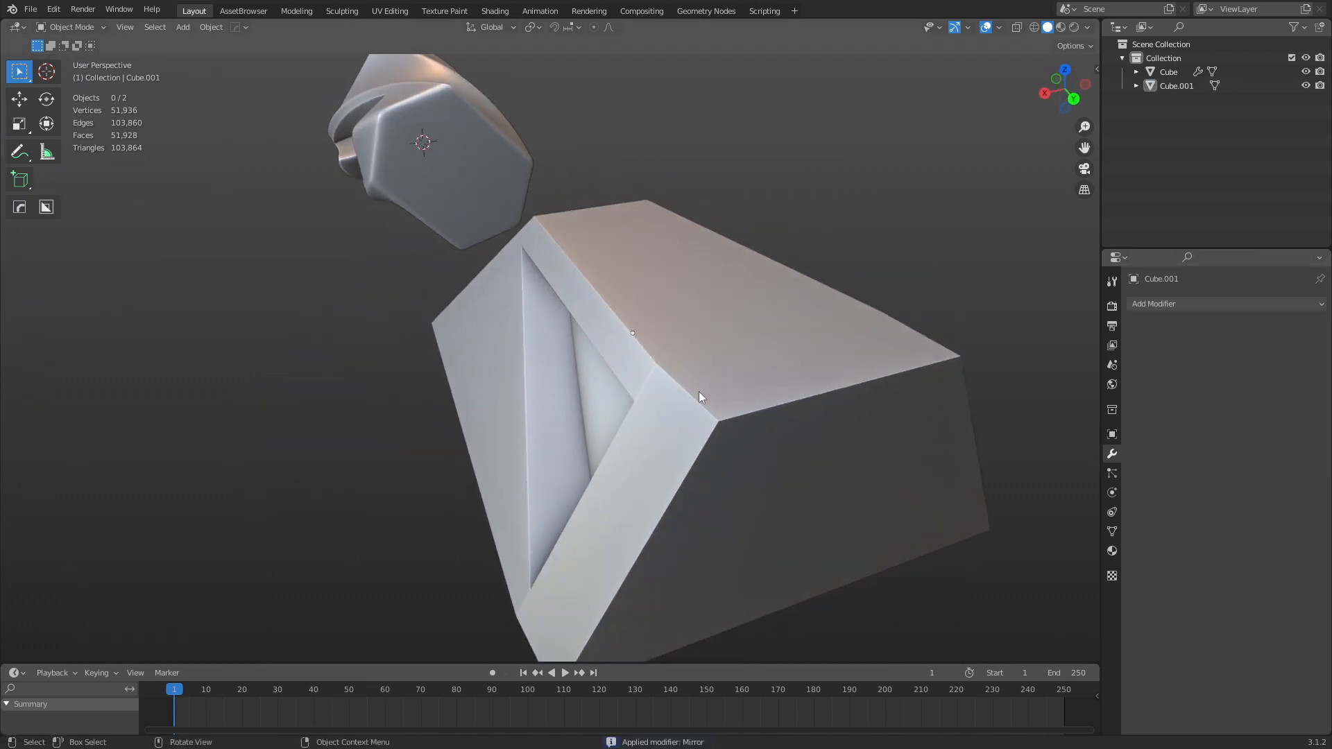
Add a HardOps bevel to the block with 3 segments, about 0.027 width and a 30° angle limit.
right_click(698, 392)
left_click(609, 423)
key("q")
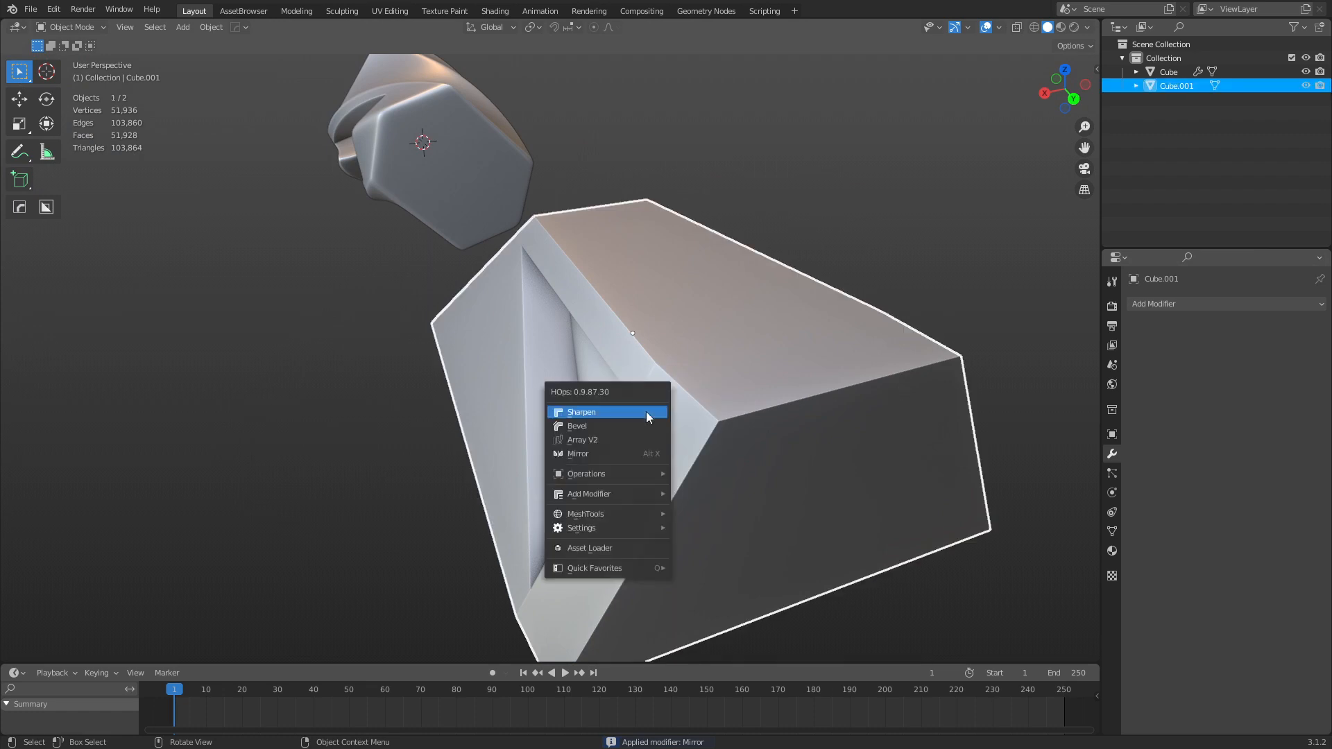
left_click(635, 426)
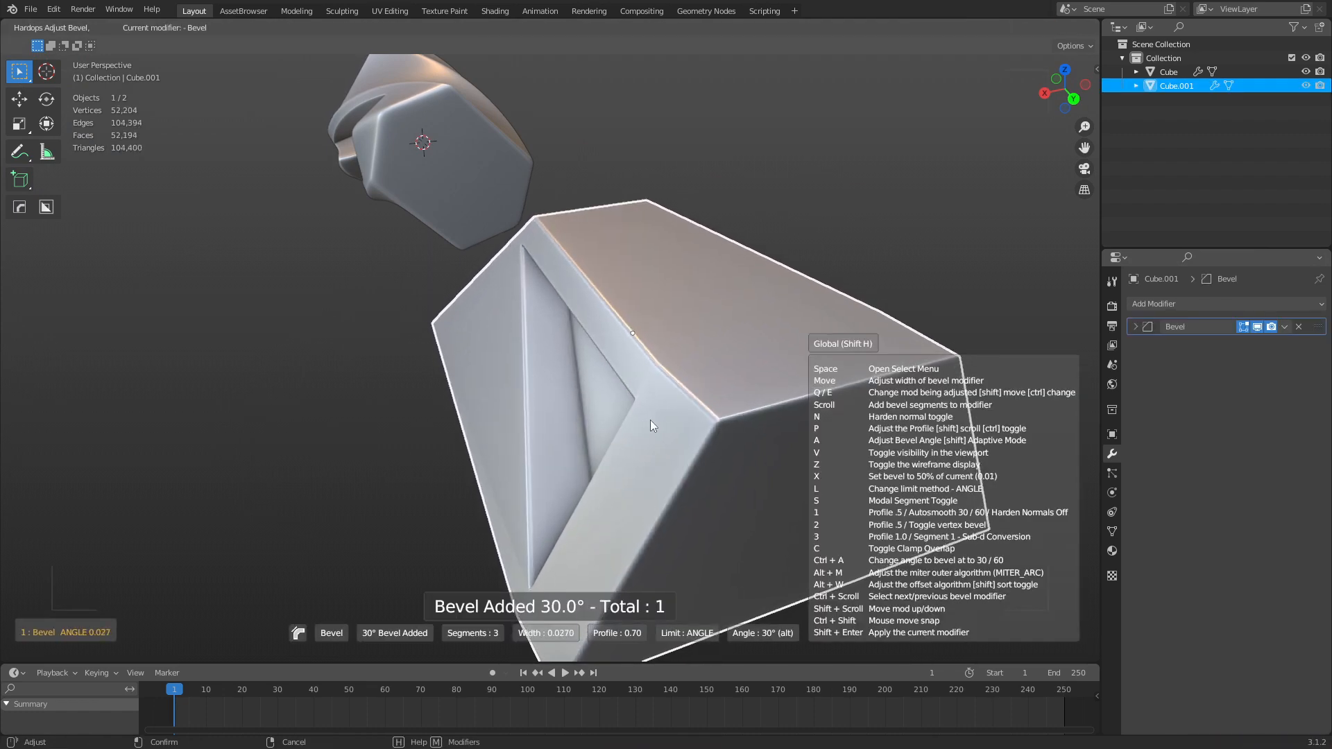
left_click(649, 419)
key("ctrl+Tab")
left_click(600, 419)
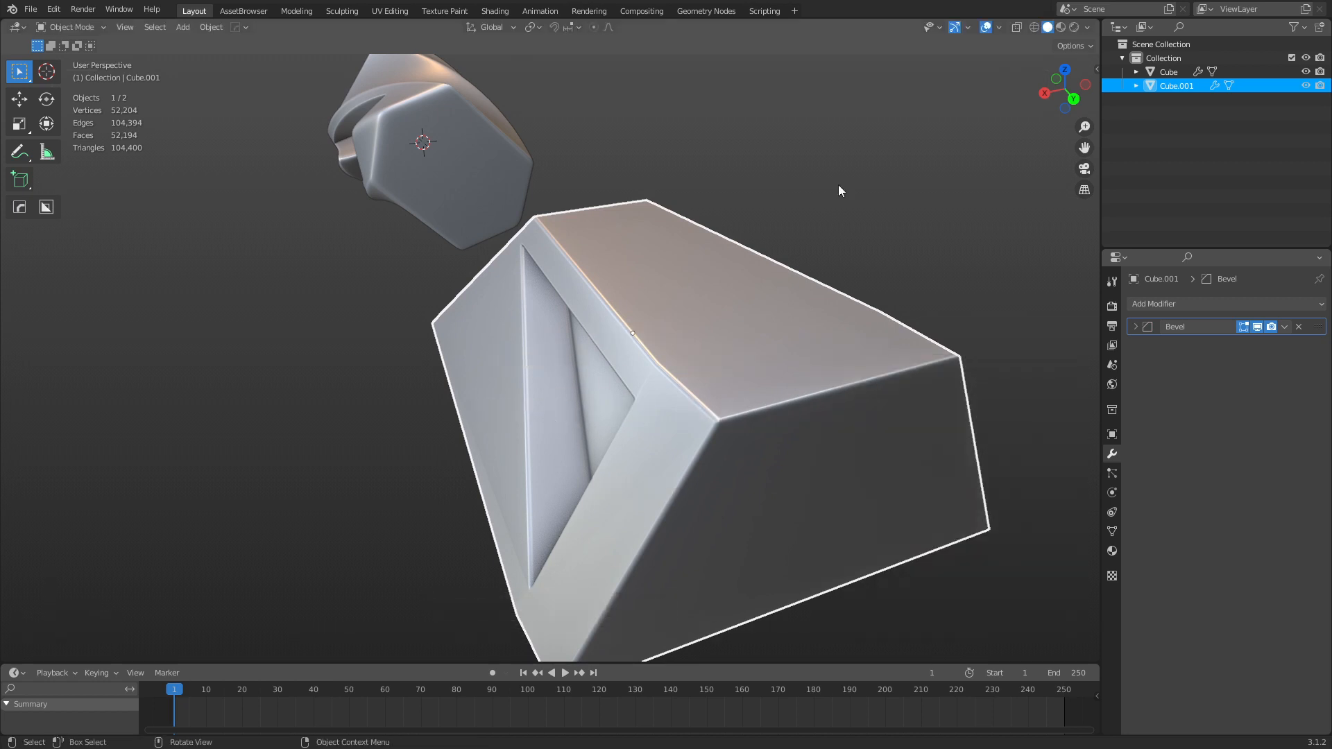
left_click(838, 185)
Sharpen the bevelled block with HardOps at 30° sharpness and 60° auto smooth.
scroll(623, 360, "down", 2)
middle_click_drag(518, 367, 593, 369)
scroll(702, 343, "up", 2)
left_click(615, 397)
key("q")
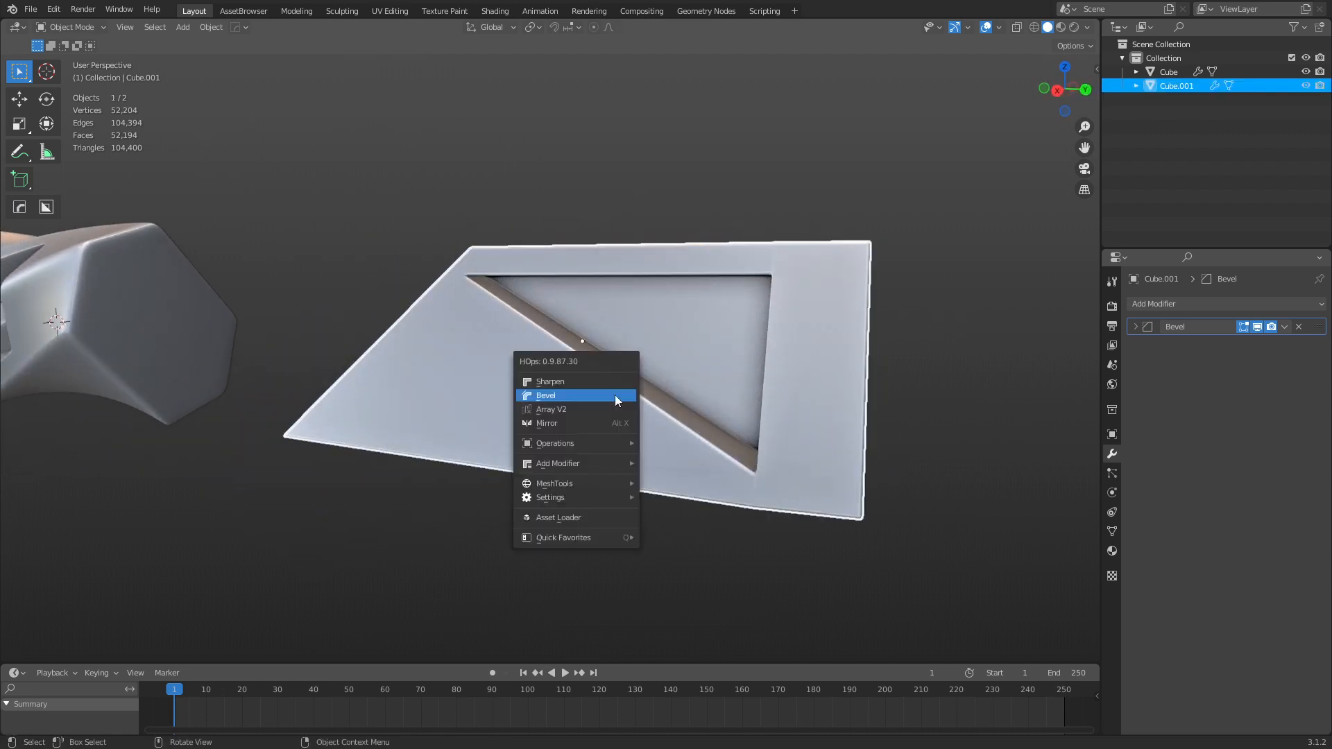
left_click(614, 382)
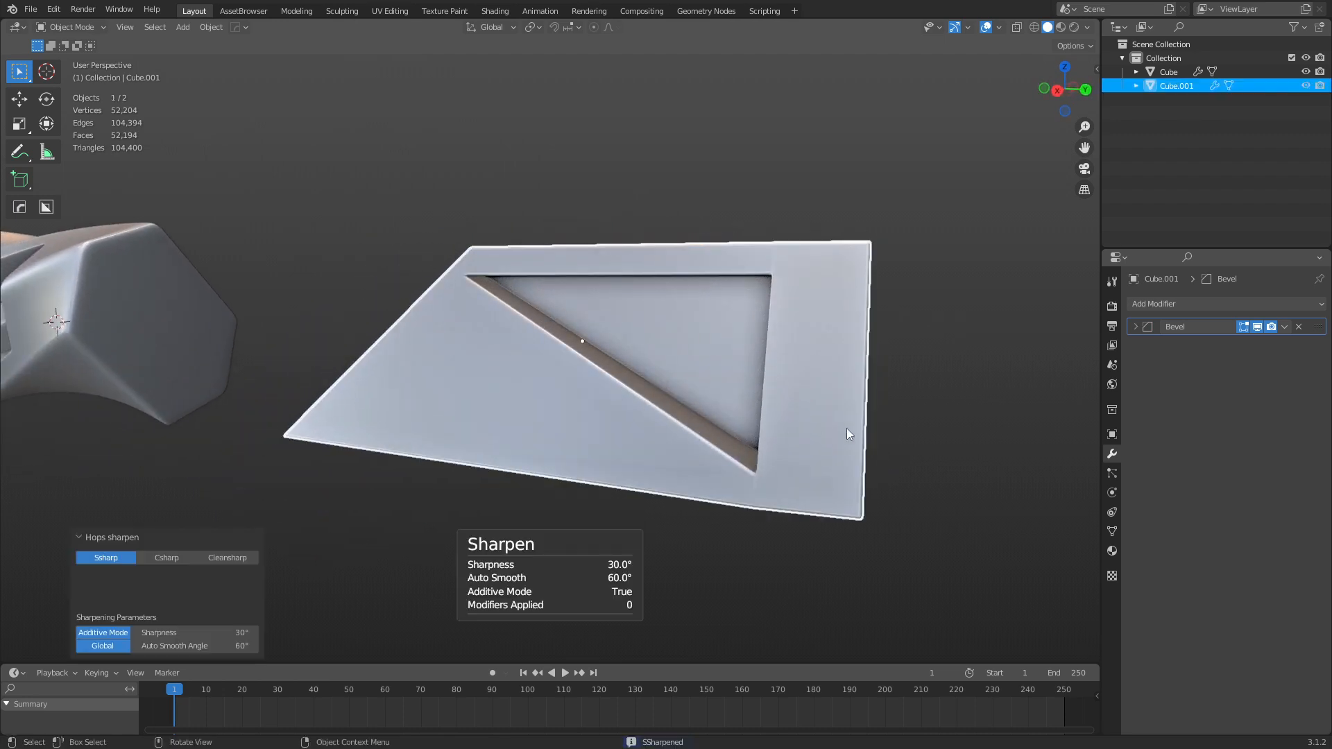
Examine the shading around the triangular recess and the marked edges of the block in Edit Mode.
middle_click_drag(846, 434, 913, 458)
middle_click_drag(1017, 451, 788, 453)
key("Tab")
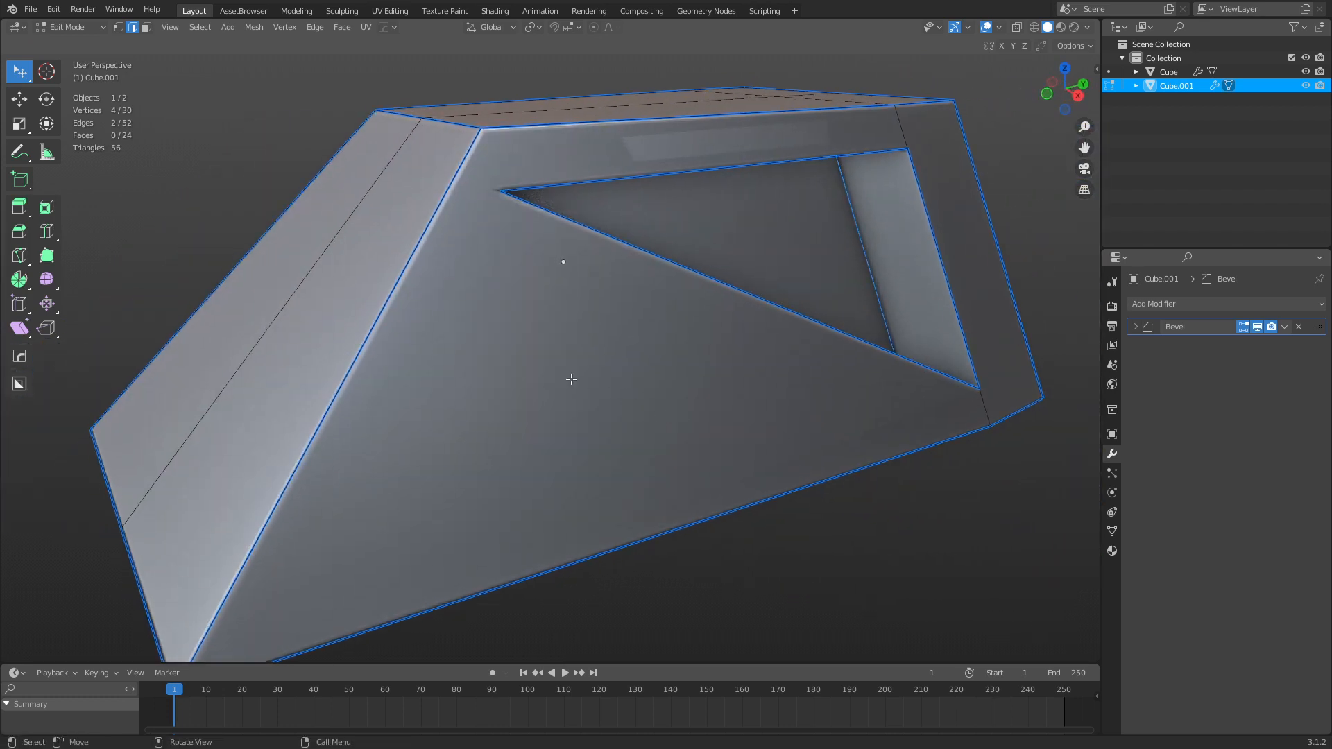
scroll(572, 378, "down", 3)
middle_click_drag(686, 386, 639, 381)
key("Tab")
left_click(572, 526)
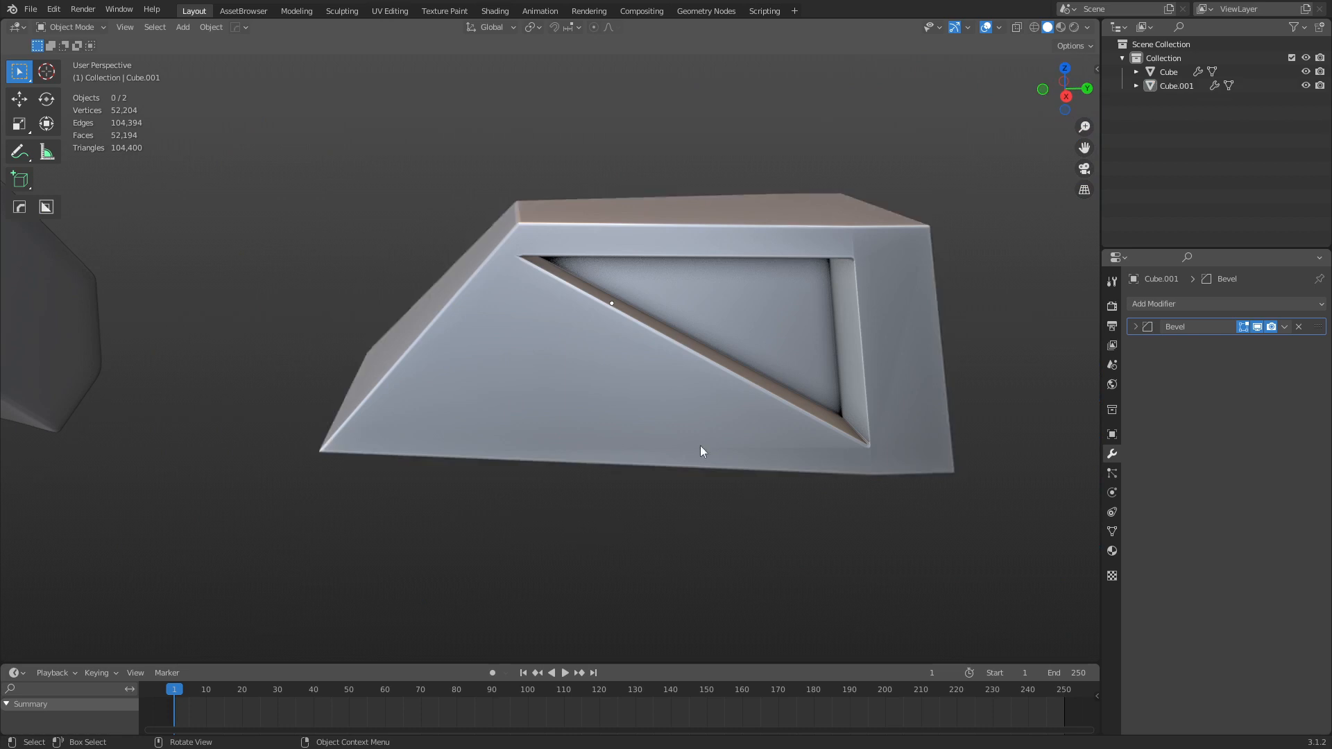
Try a Weighted Normal modifier with Keep Sharp on the block and open its mesh Normals settings.
left_click(700, 450)
key("q")
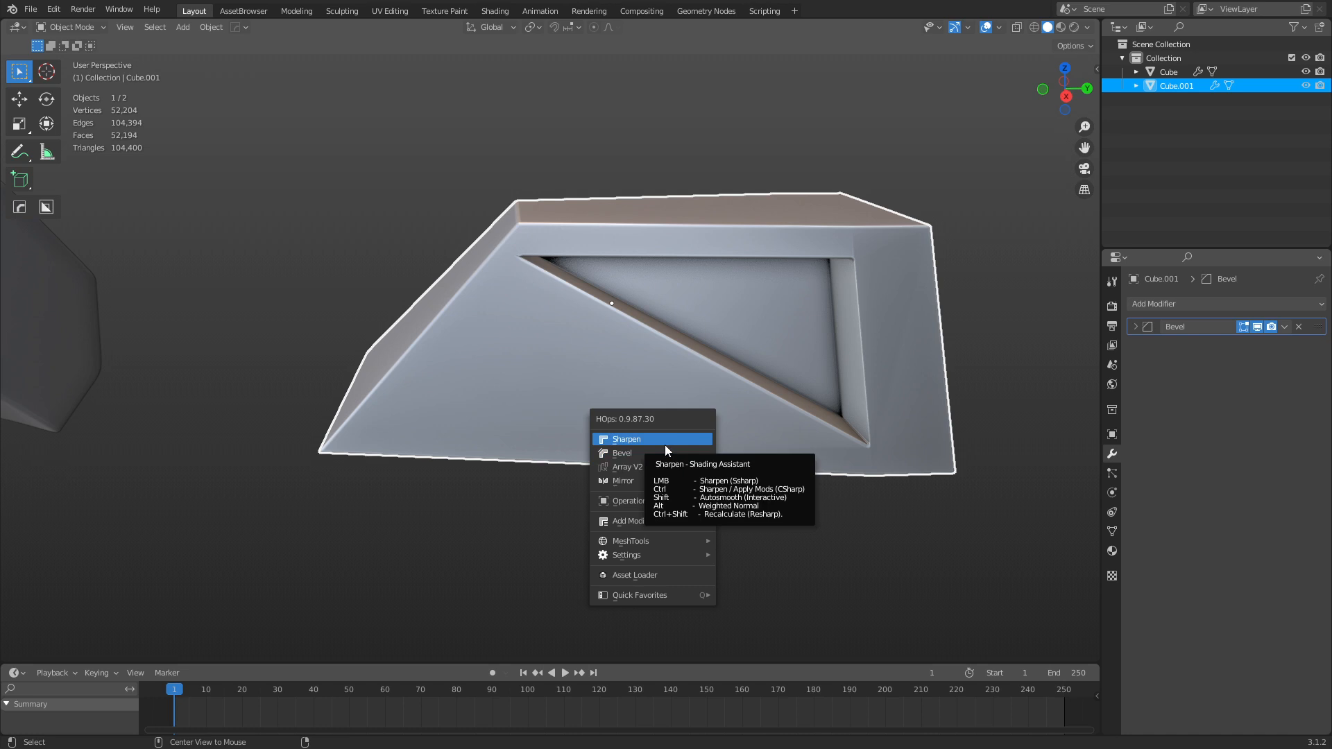
left_click(665, 444, "alt")
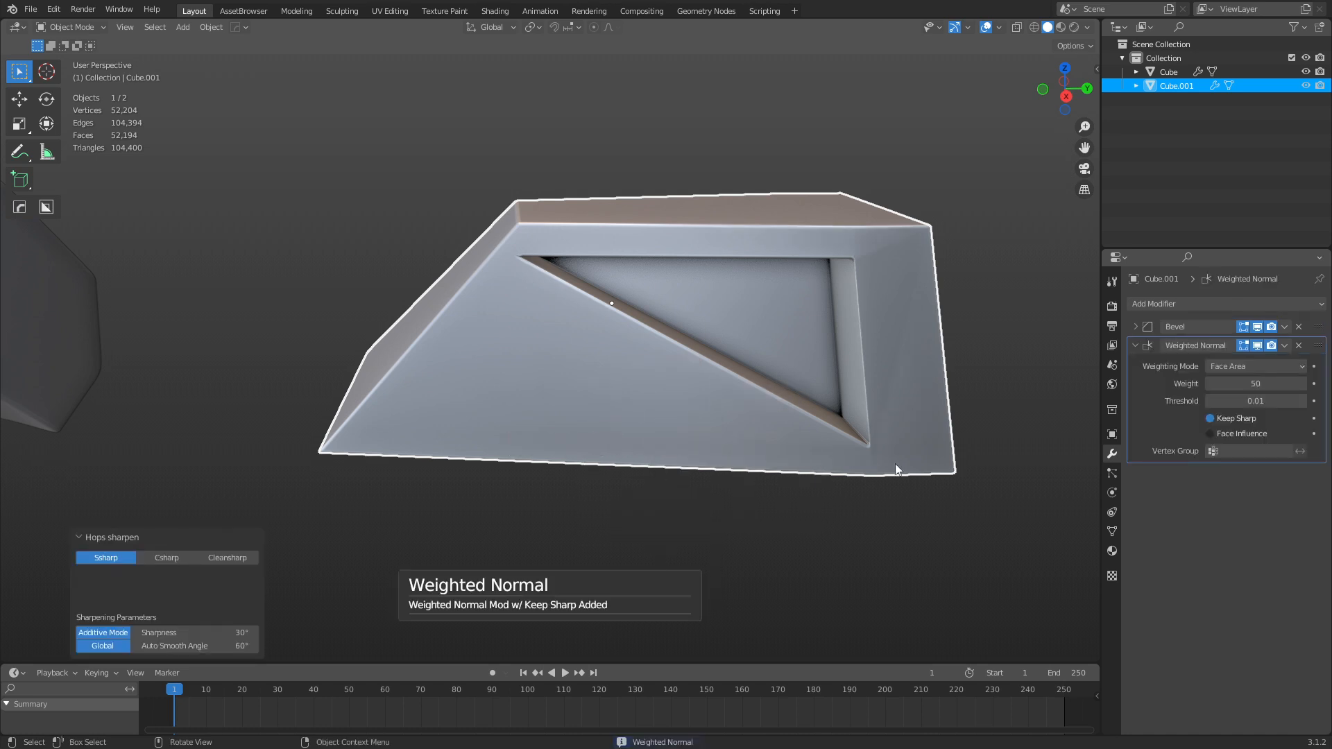
left_click(1112, 531)
left_click(1169, 629)
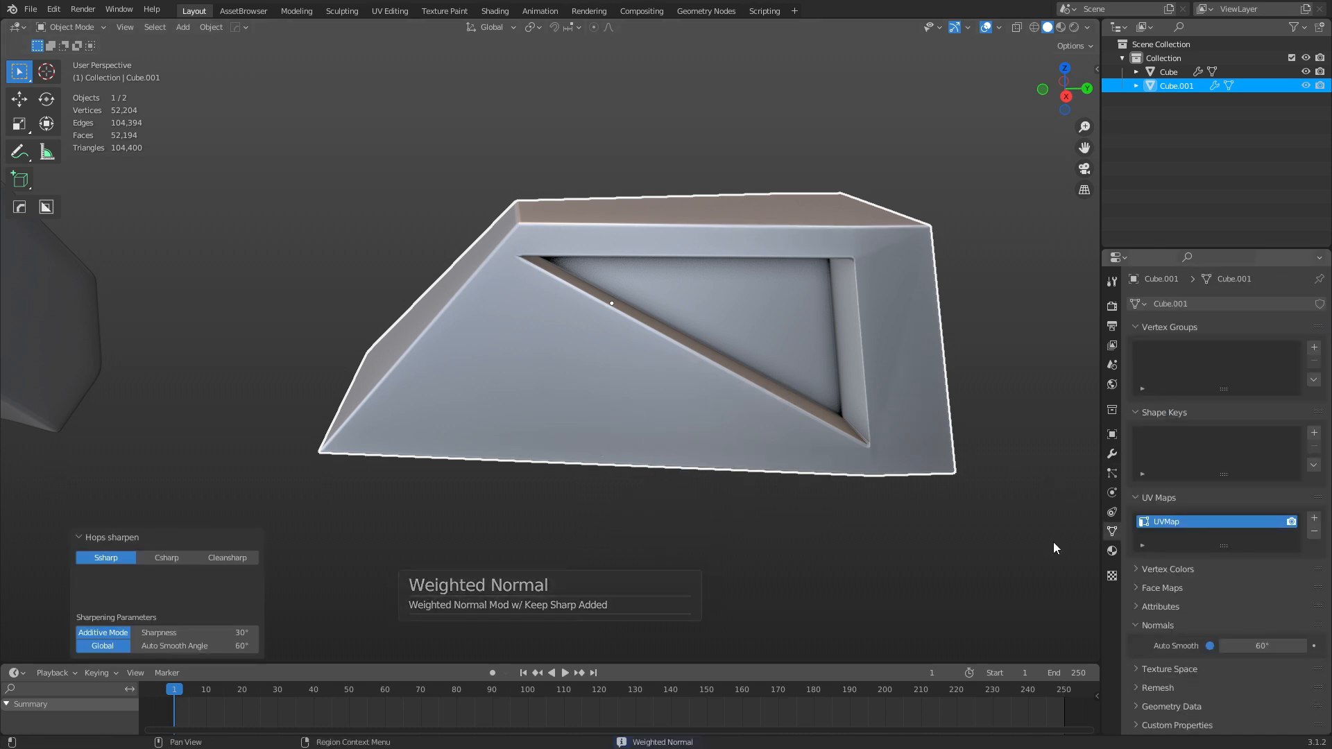
Remove the Weighted Normal modifier from the block.
left_click(872, 527)
middle_click_drag(871, 527, 838, 312)
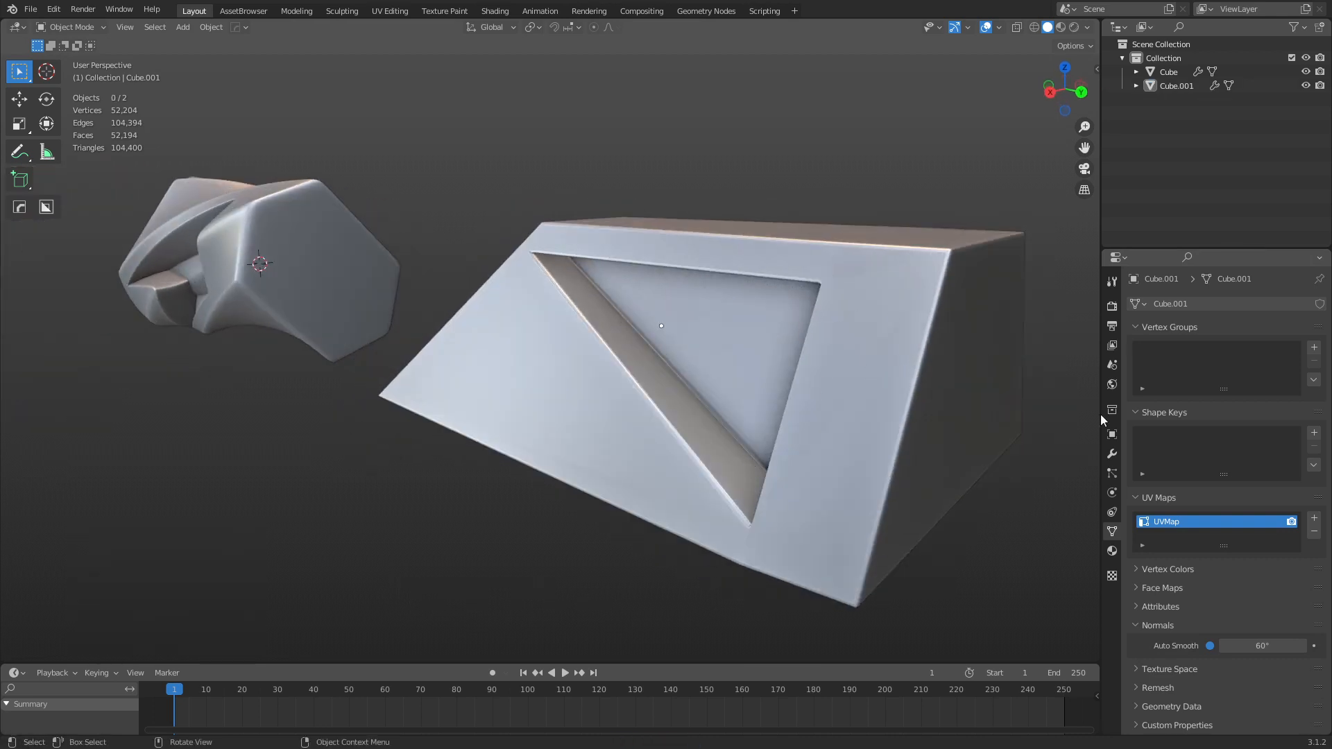
left_click(1112, 453)
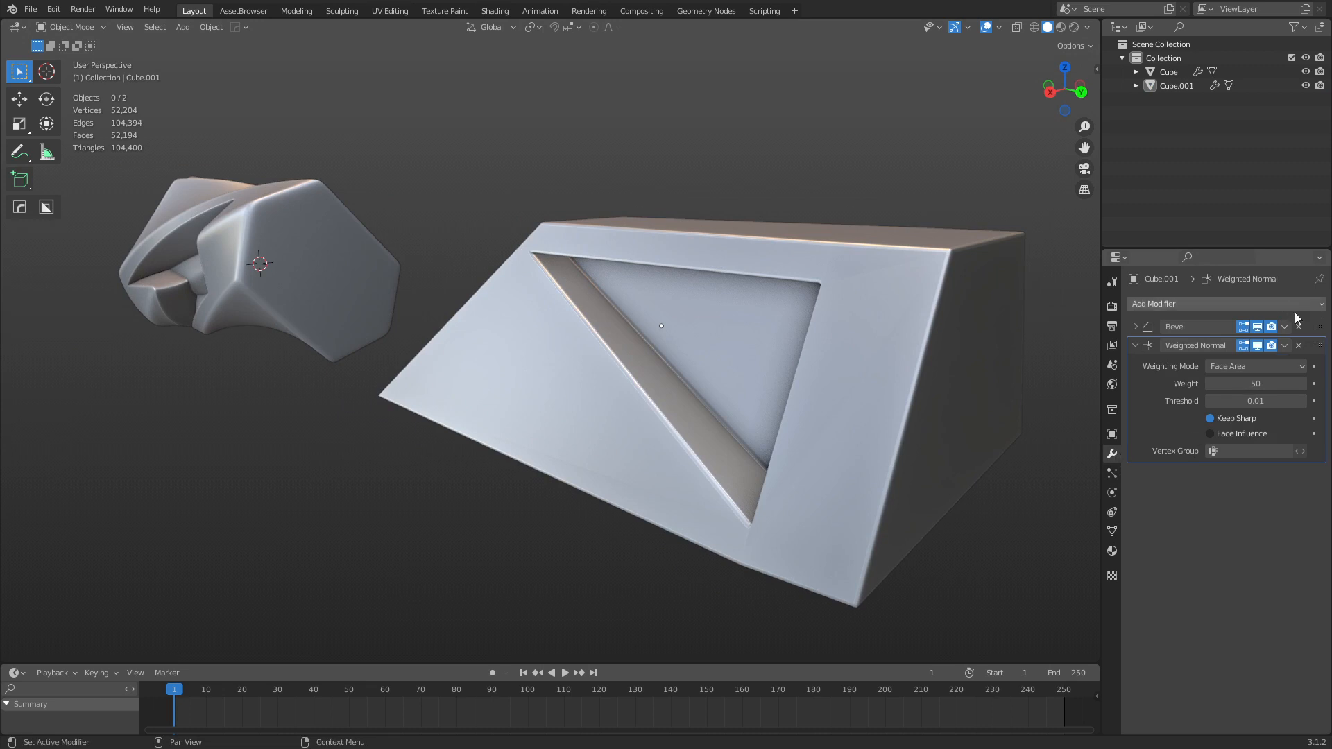
left_click(1299, 345)
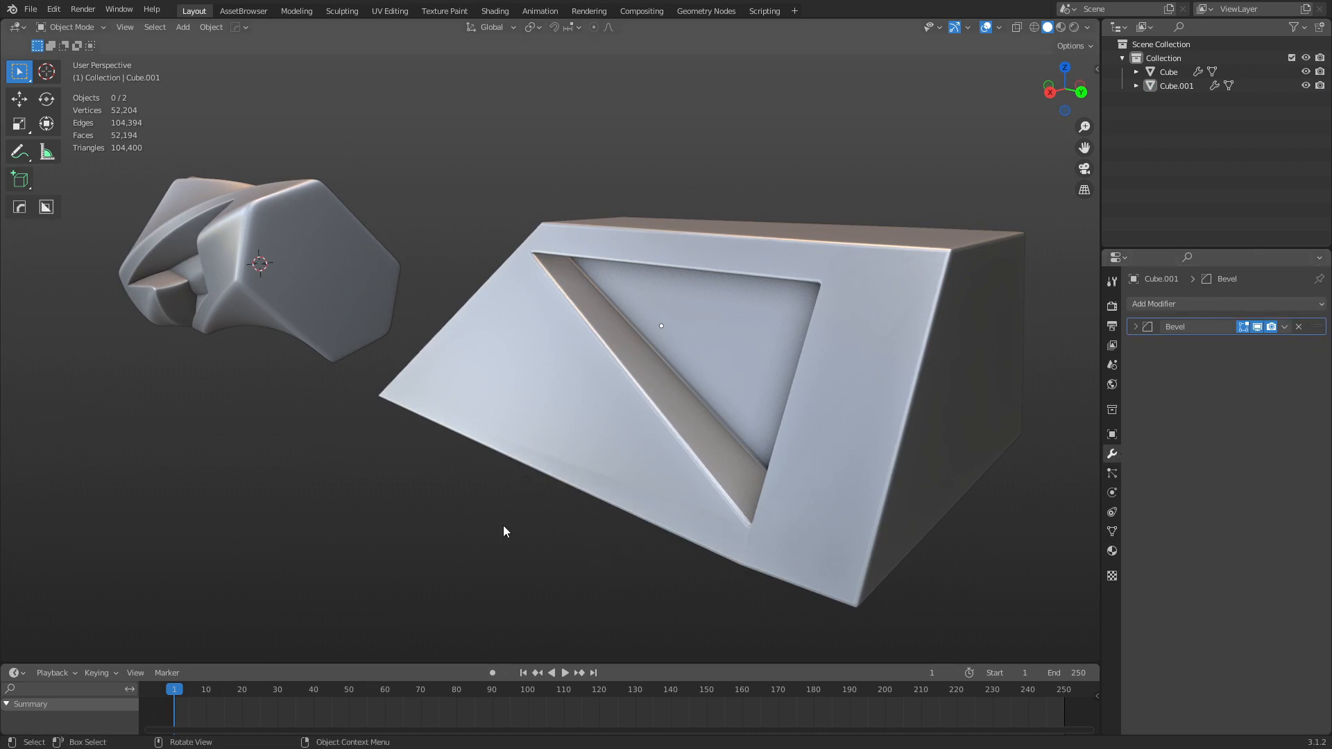
Run the HardOps Sharpen on the block again, keeping 30° sharpness and 60° auto smooth.
left_click(569, 468)
key("q")
left_click(560, 471)
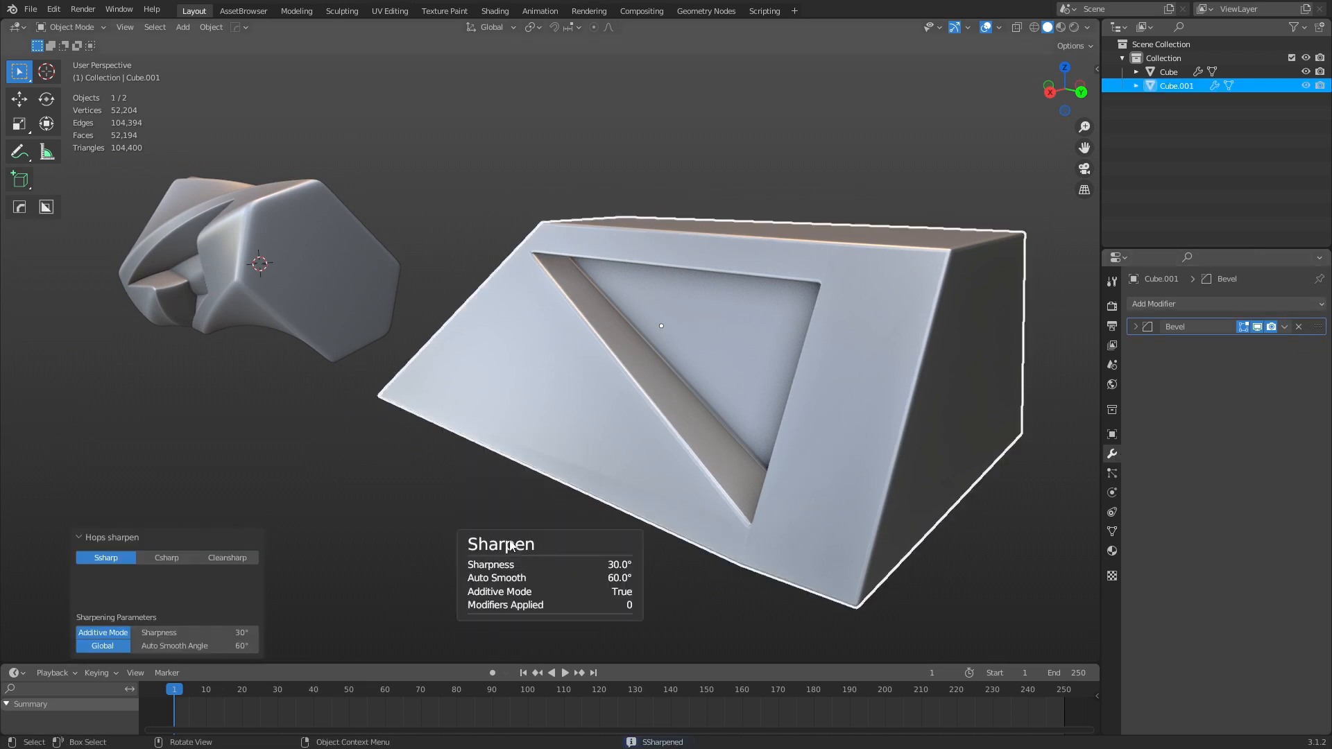
middle_click_drag(389, 528, 694, 375)
Add a Simple Deform modifier in Twist mode to the bevelled block.
left_click(1219, 304)
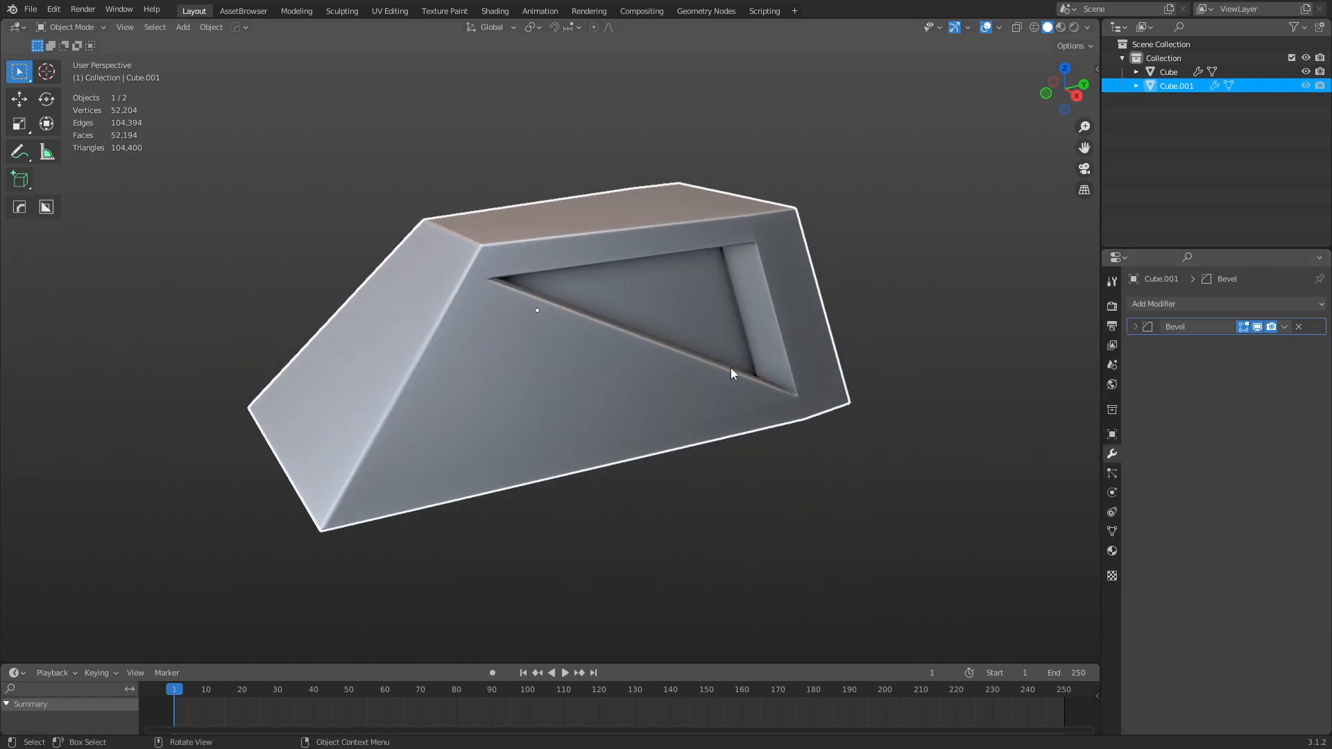
left_click(1215, 303)
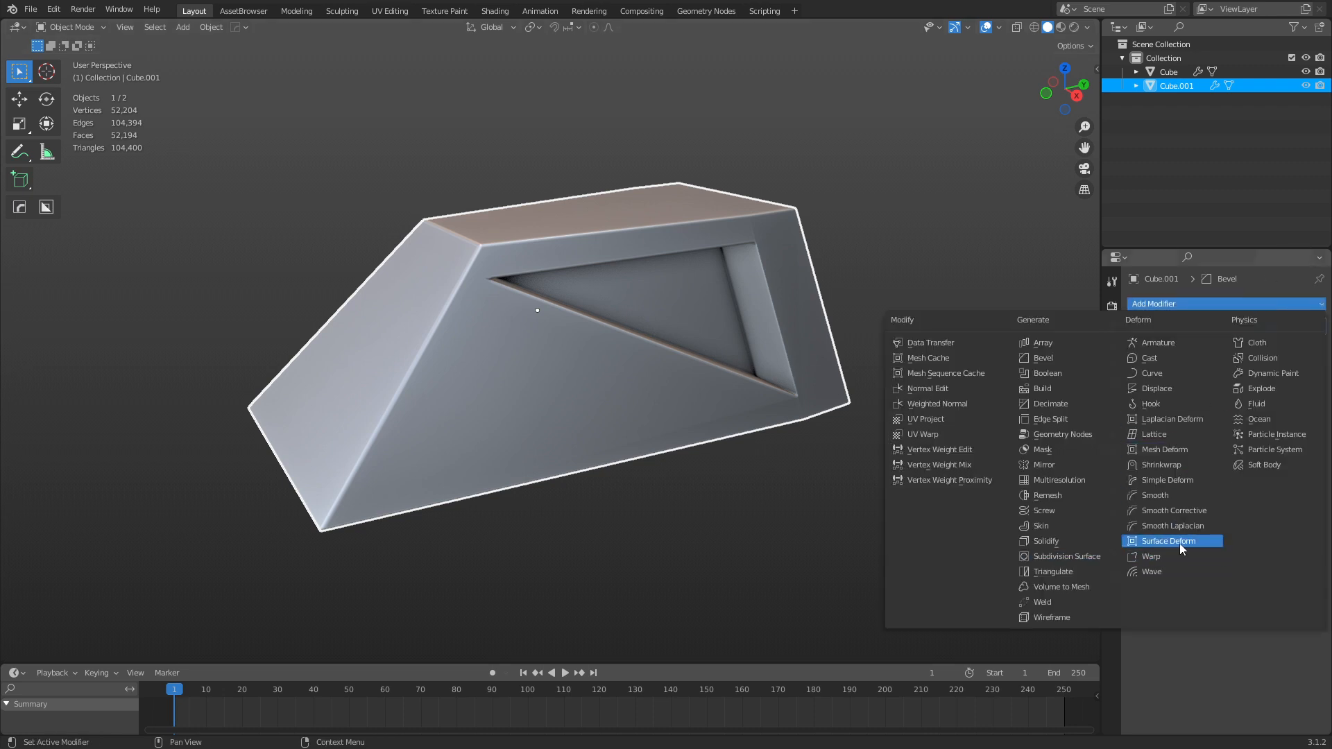
left_click(1194, 480)
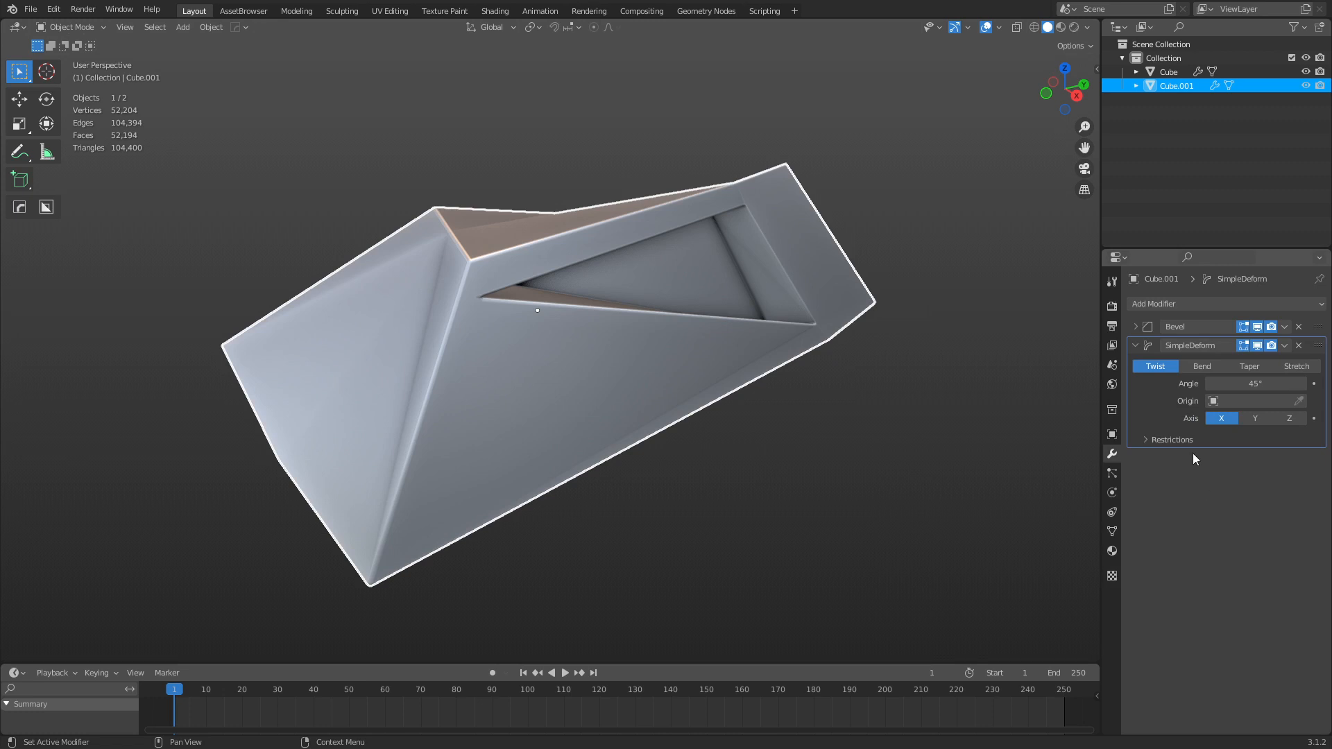
middle_click_drag(1006, 424, 1194, 429)
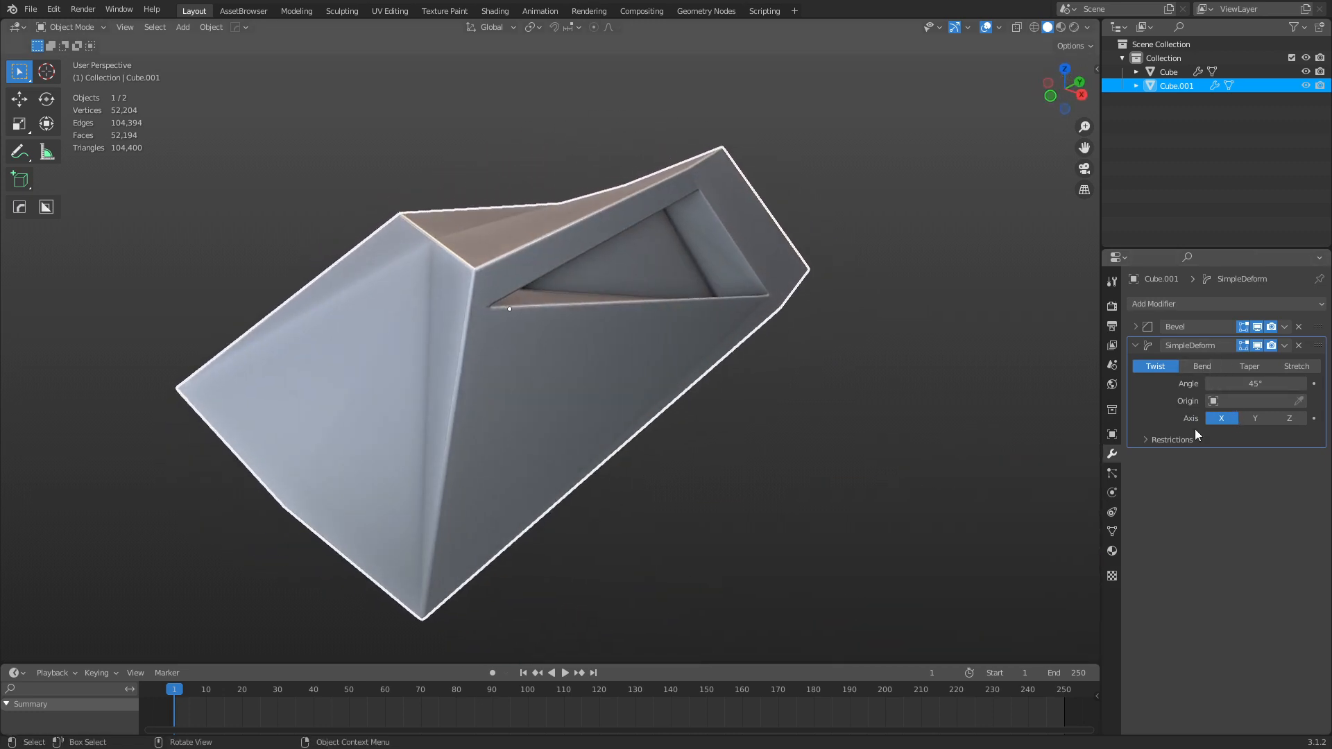
Try the Simple Deform modifier along the Z axis in Taper mode and turn off its viewport display.
left_click(1254, 419)
left_click(1289, 419)
left_click(1250, 368)
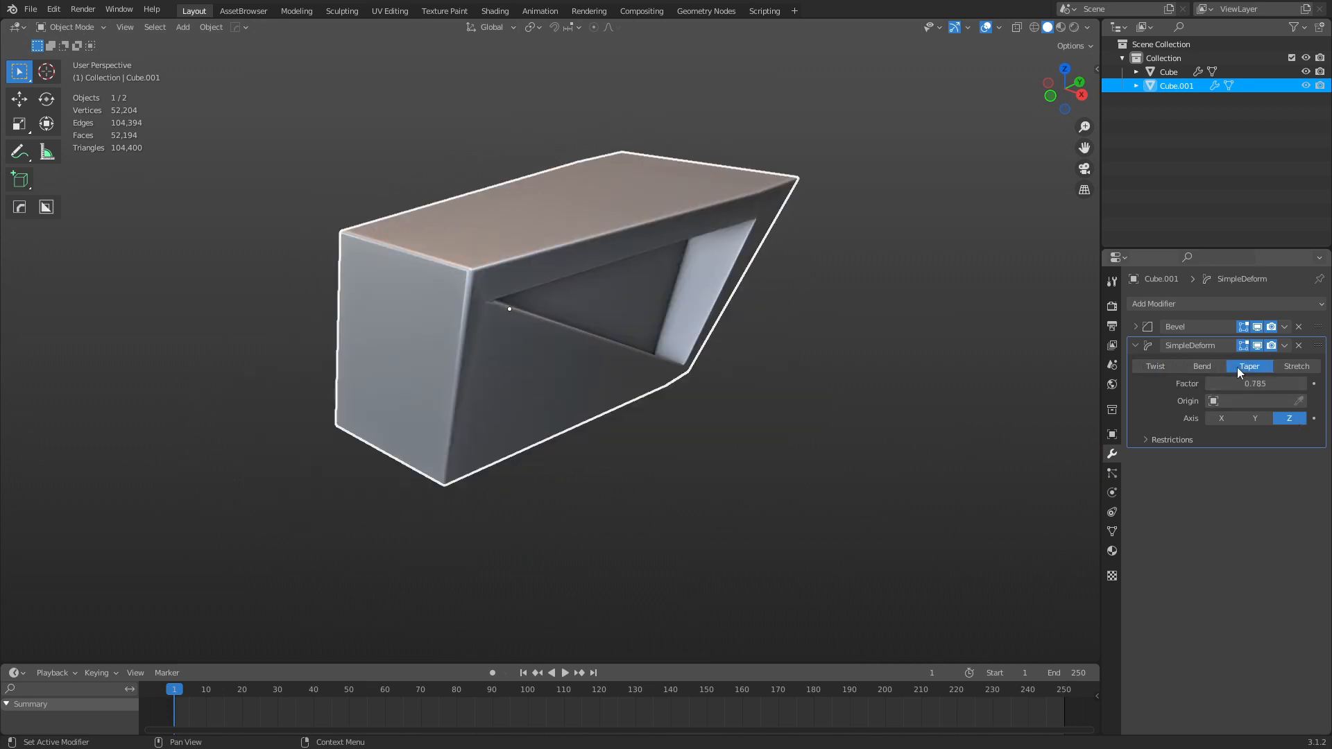
left_click(1259, 346)
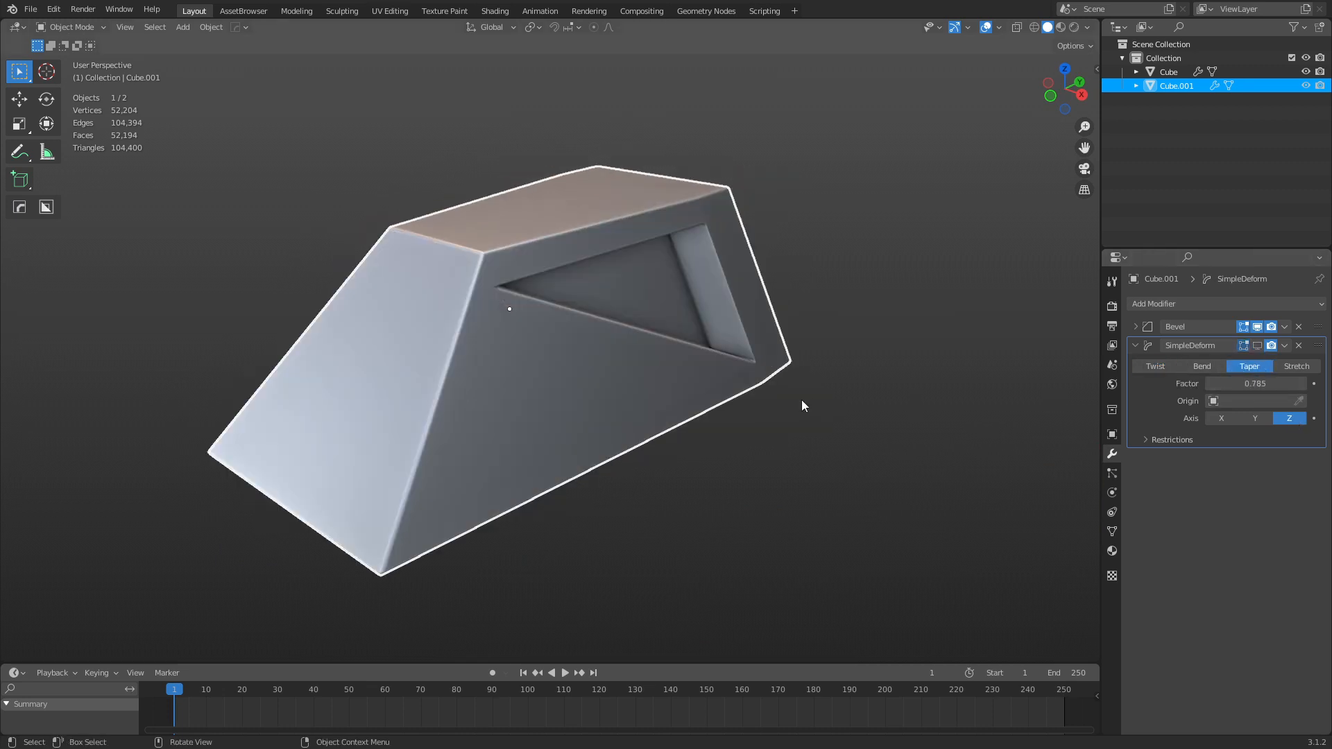
Try to add a loop cut across the block's mesh in Edit Mode.
middle_click_drag(799, 404, 454, 310)
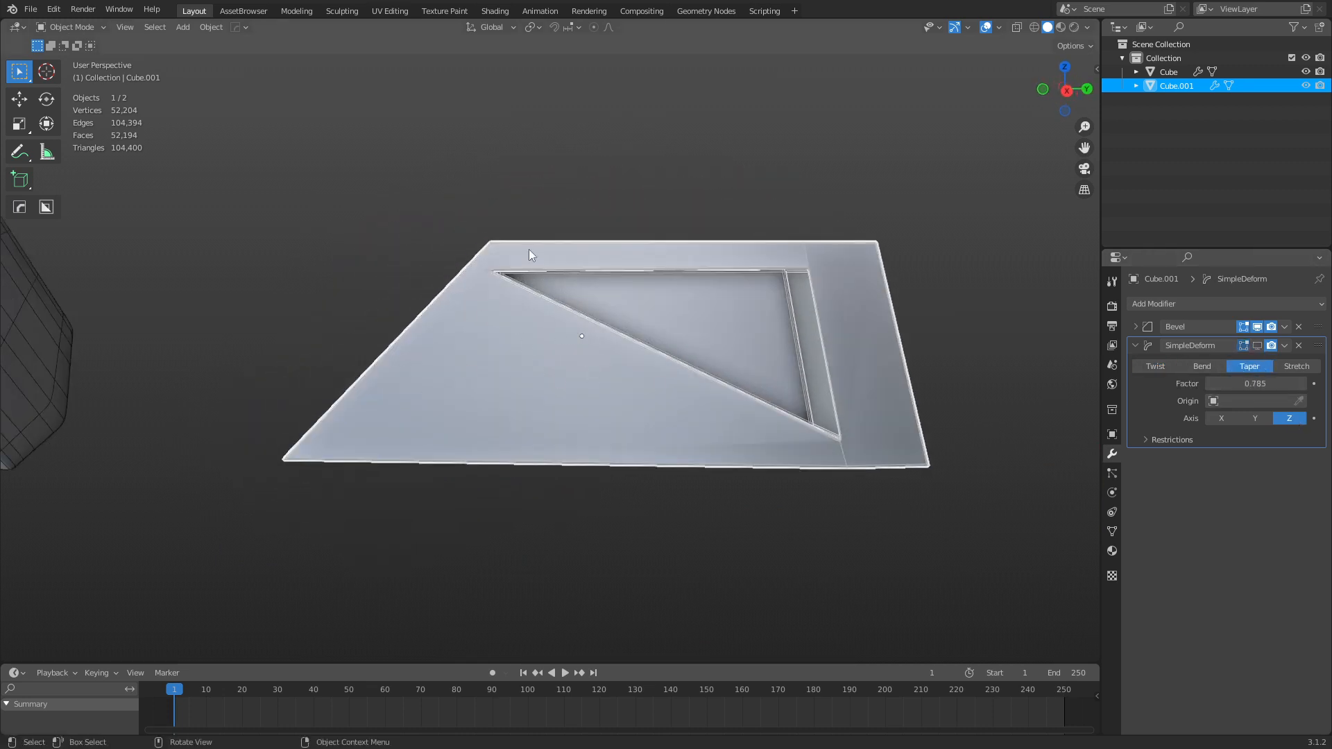
key("Tab")
middle_click_drag(708, 389, 657, 417, "shift")
left_click(736, 386)
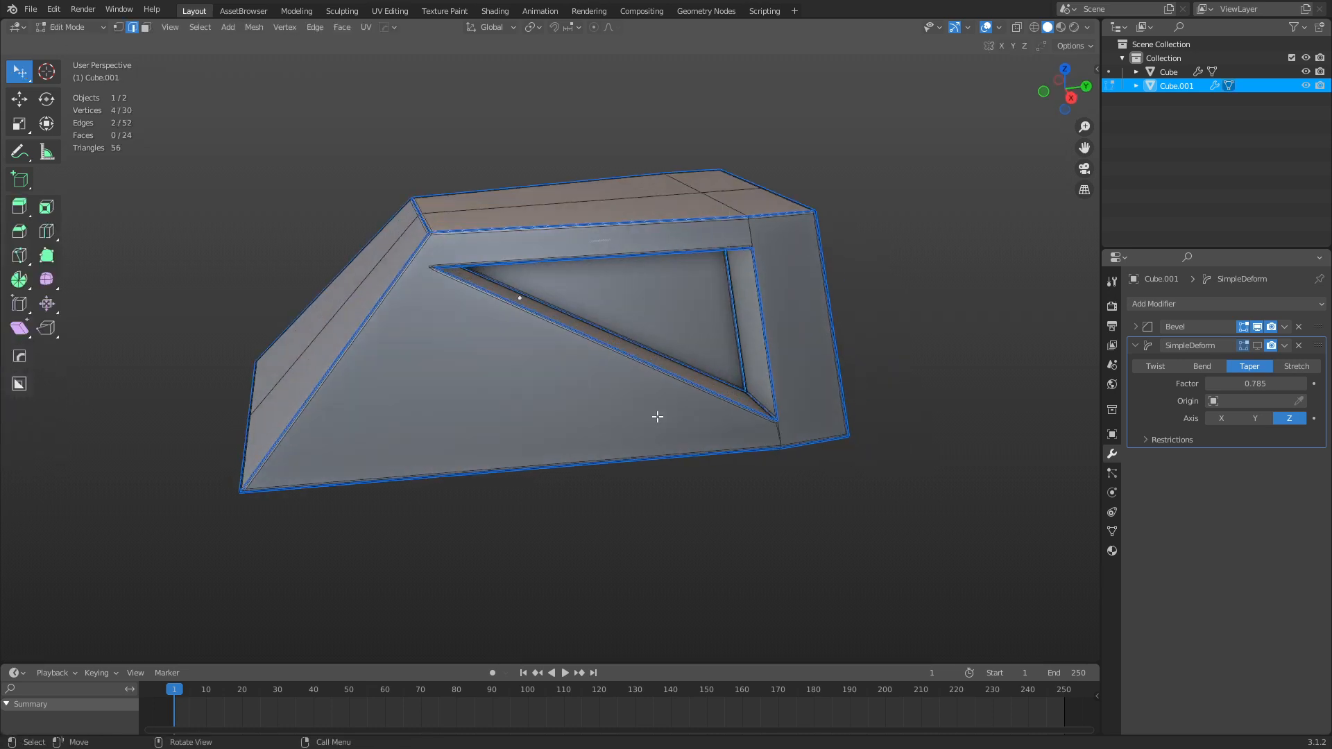
key("ctrl+r")
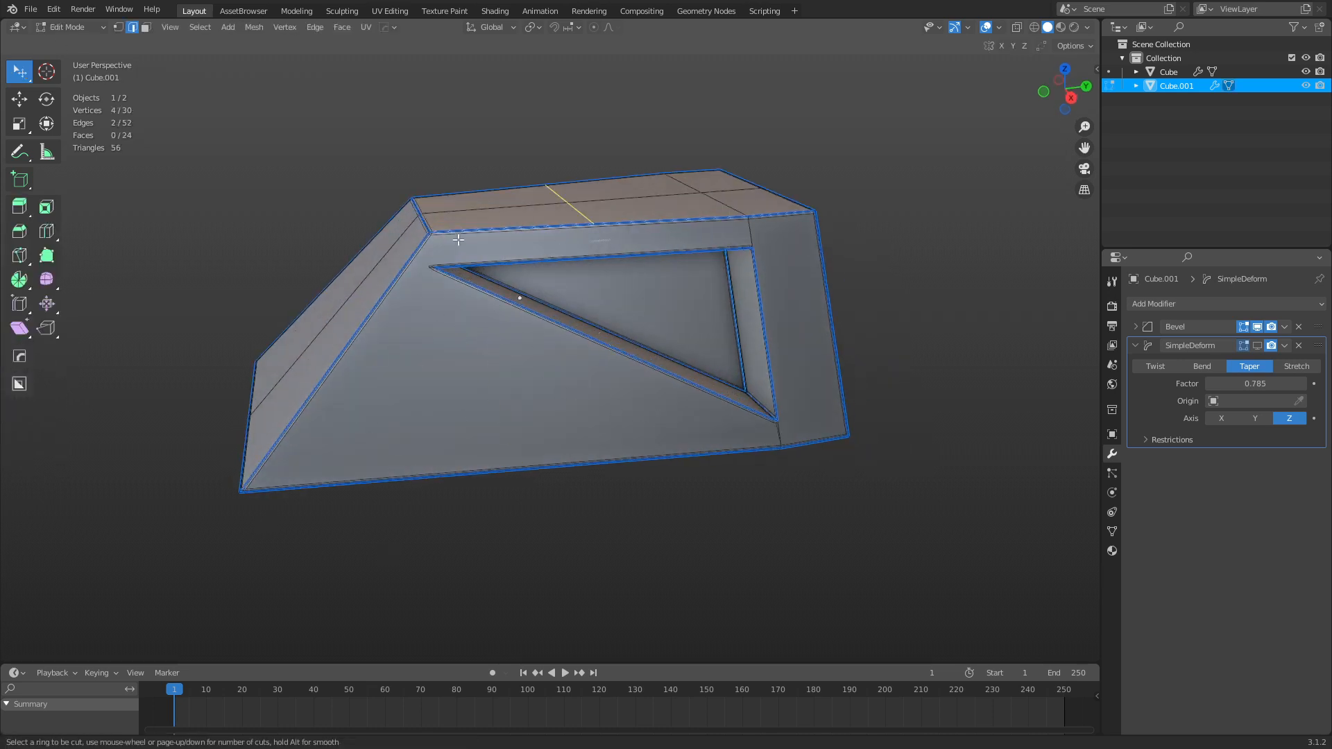
key("Escape")
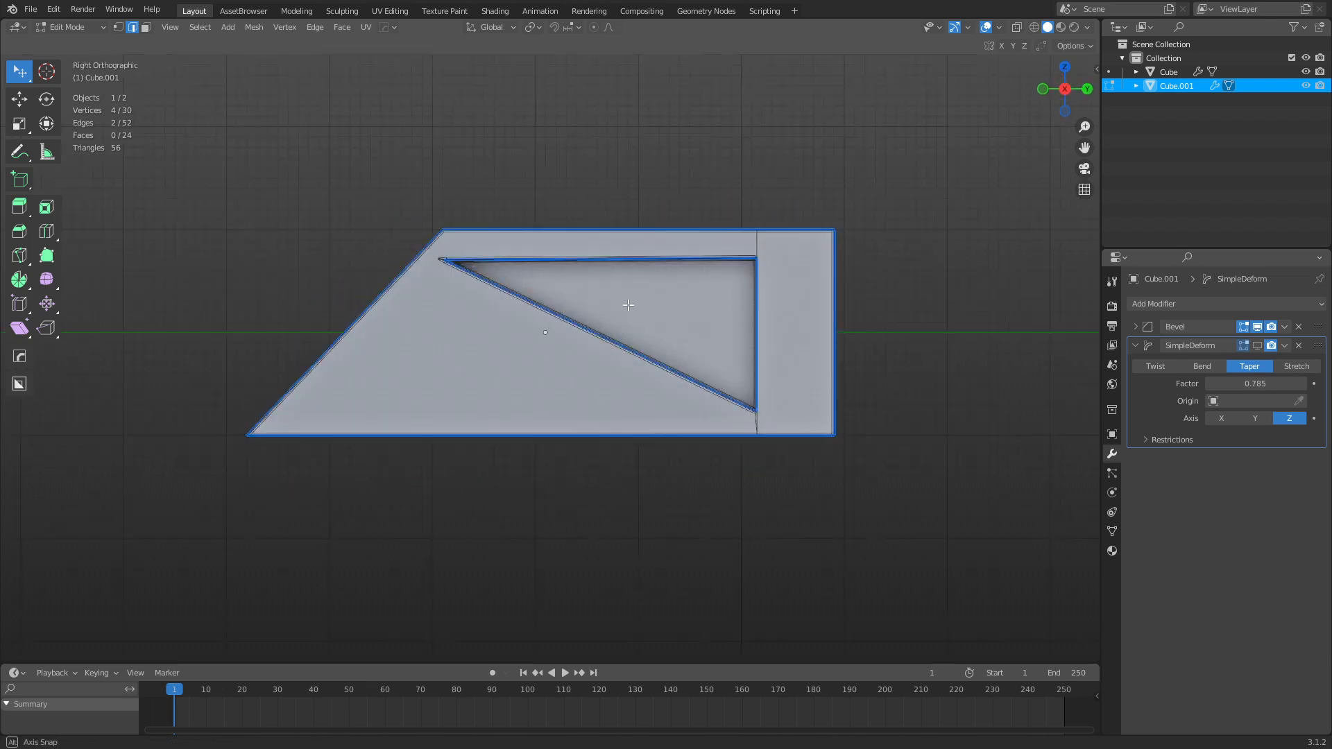
Try a diagonal knife cut through the block from its top edge to its bottom edge in the right-side orthographic view.
key("KP_3")
key("k")
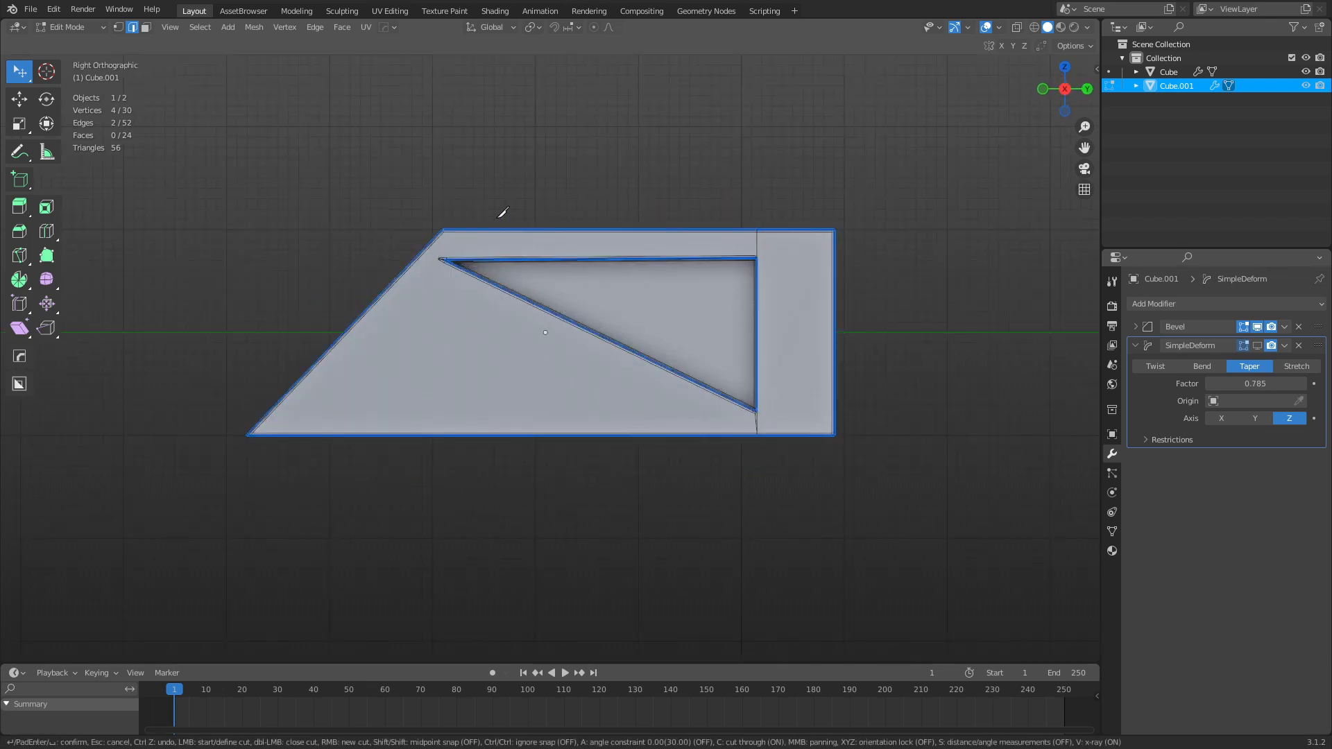
left_click(475, 226)
left_click(333, 496)
middle_click_drag(658, 370, 683, 427)
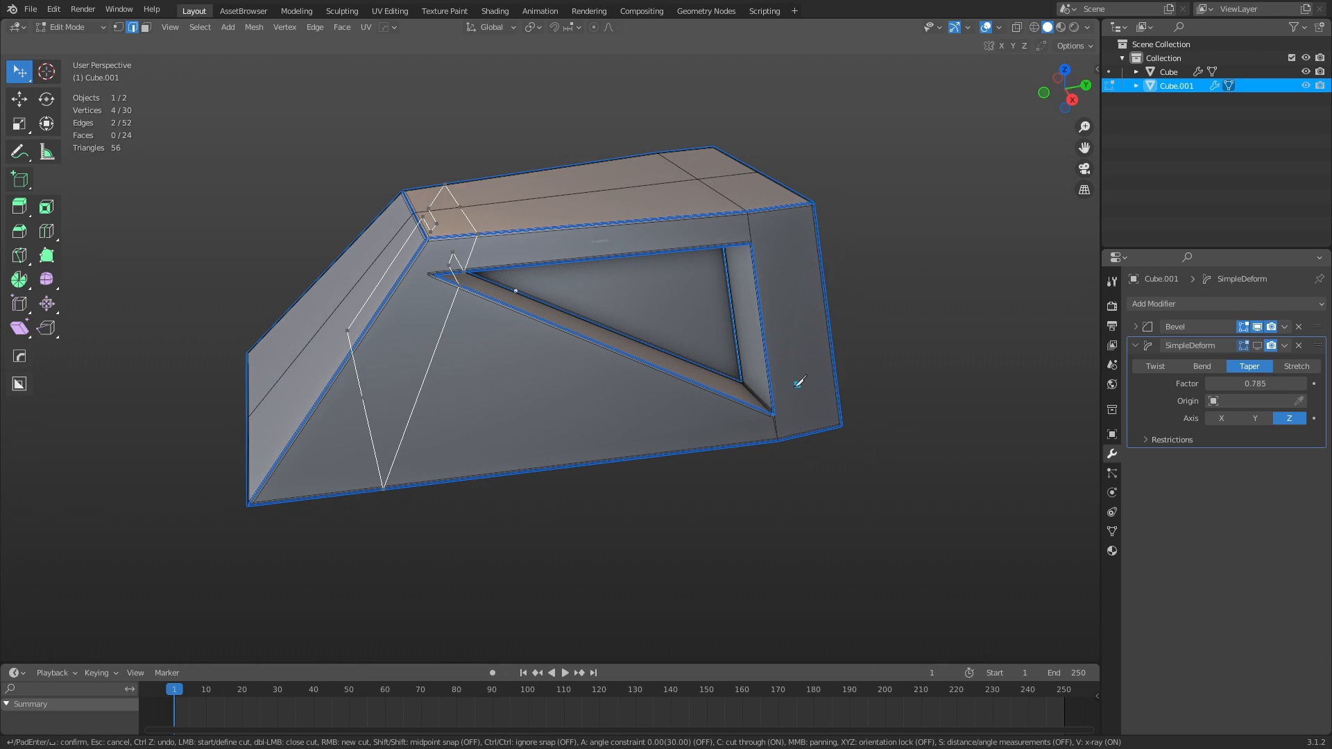
key("ctrl+z")
key("Escape")
key("ctrl+Tab")
left_click(729, 418)
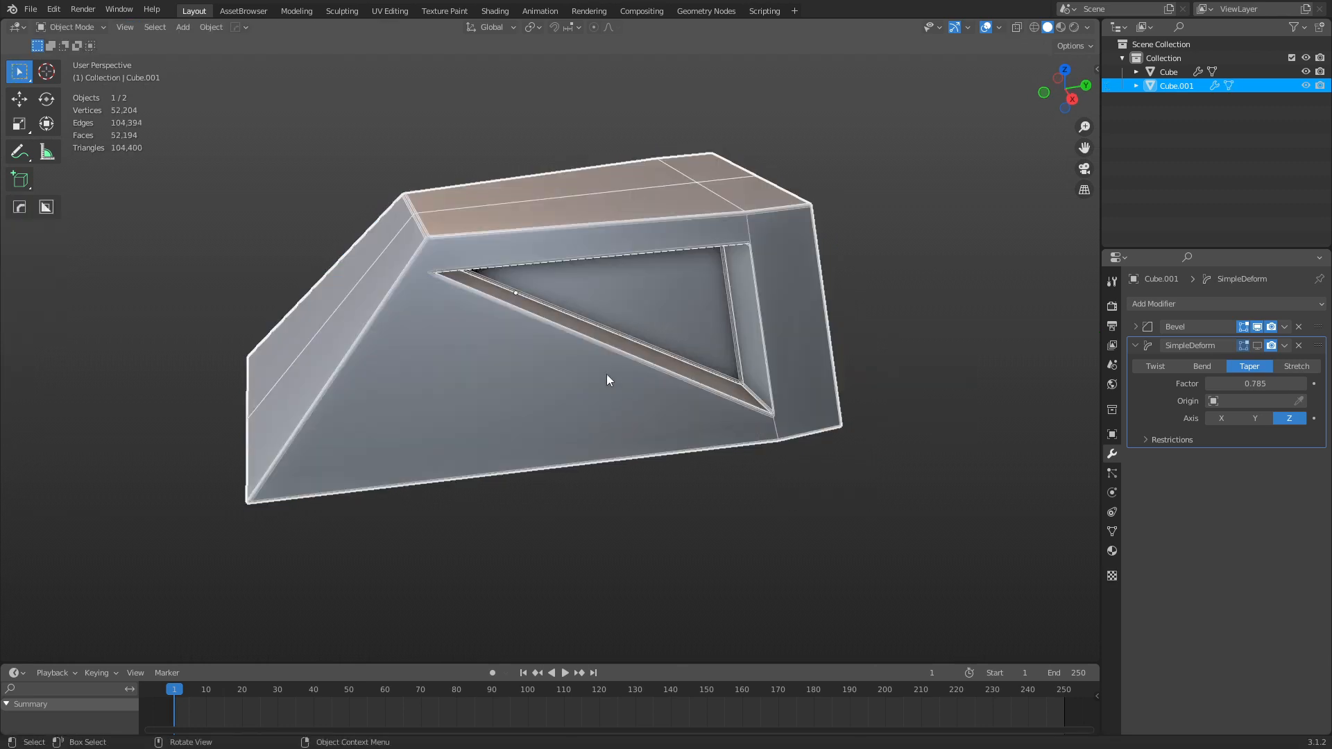
Remove the Simple Deform modifier from the block.
key("q")
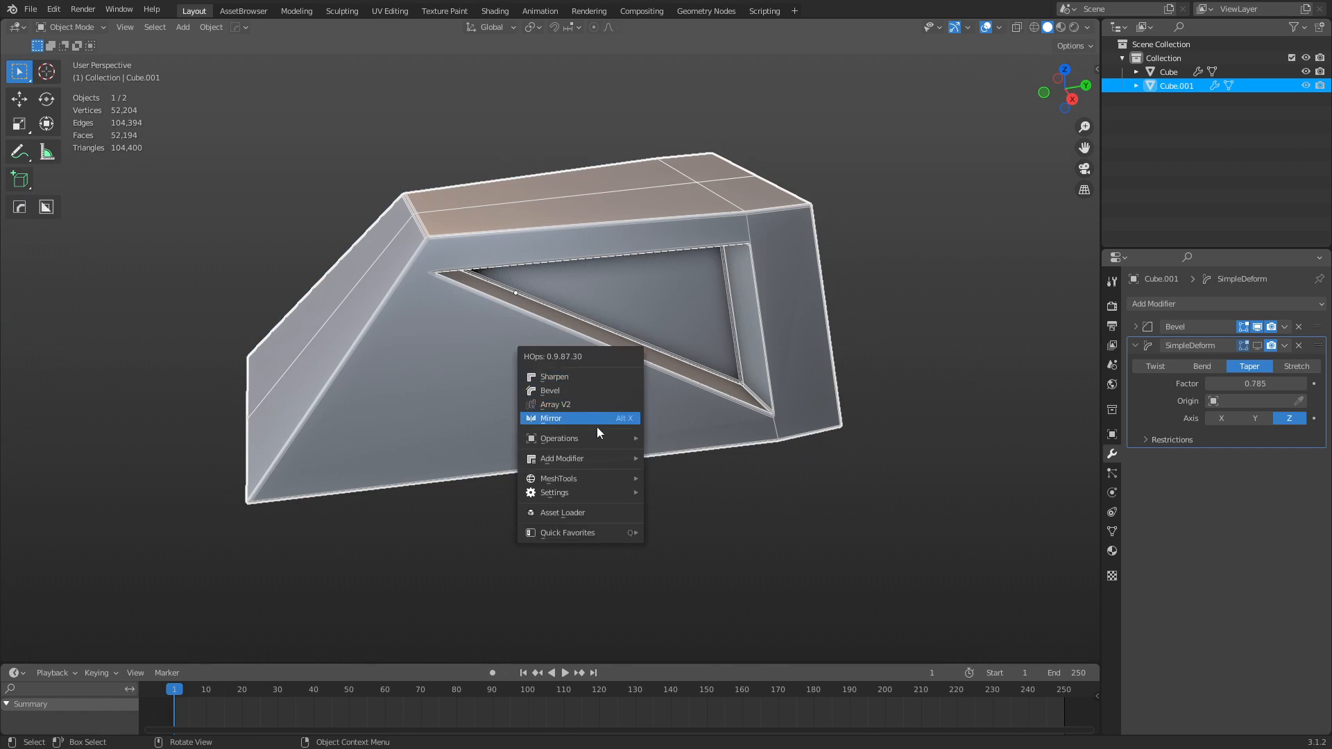
mouse_move(617, 461)
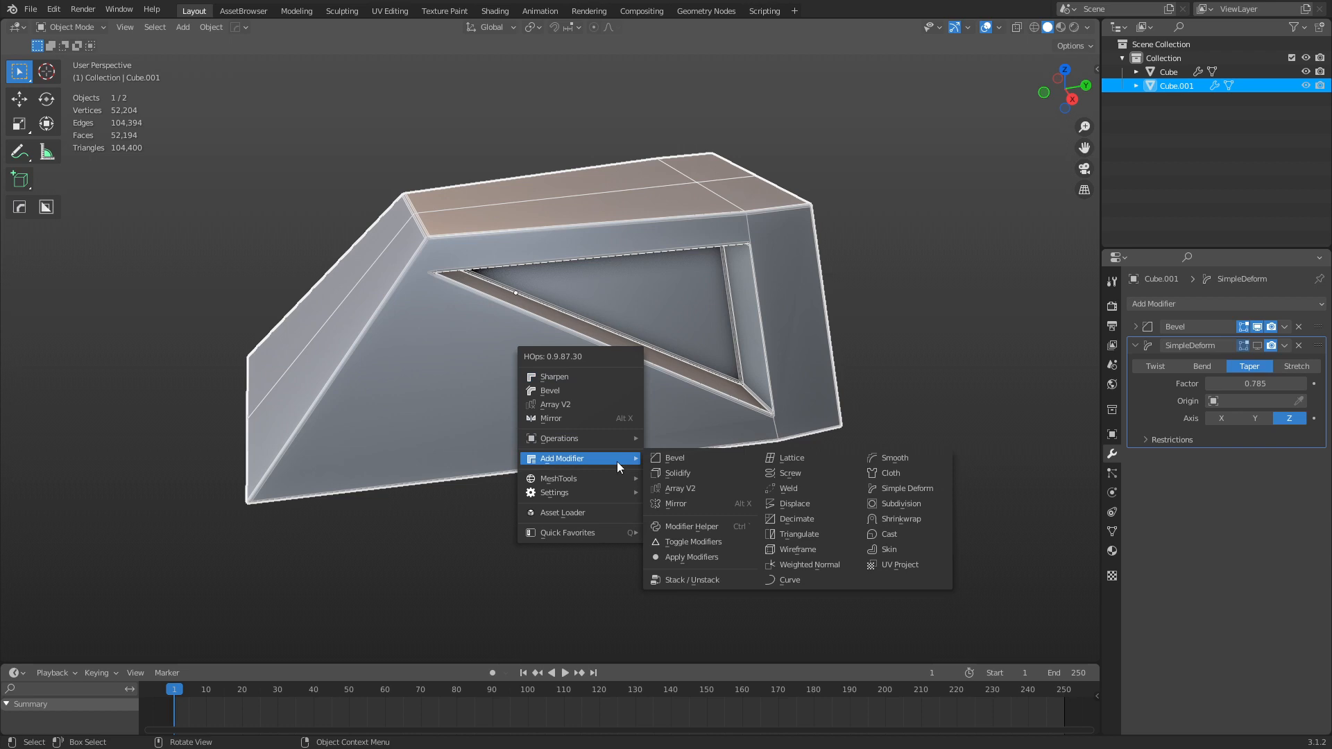
mouse_move(607, 437)
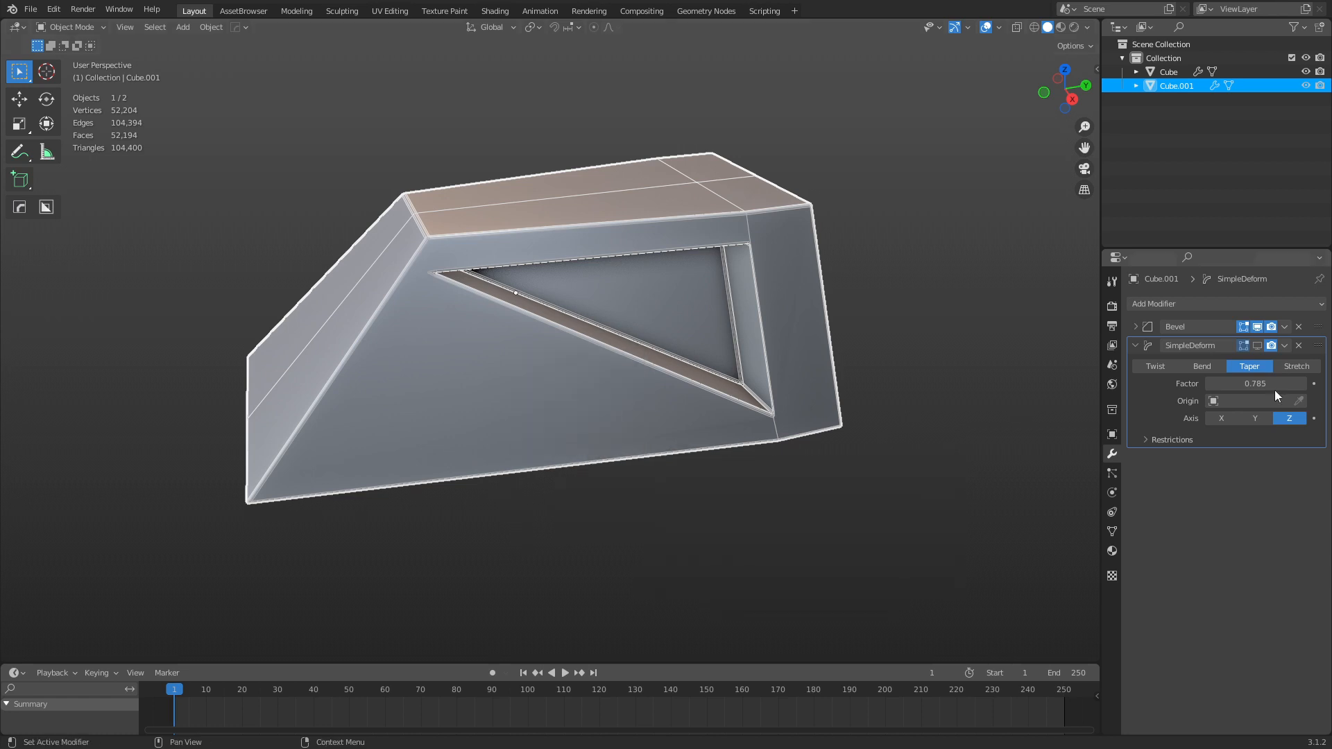
left_click(1299, 345)
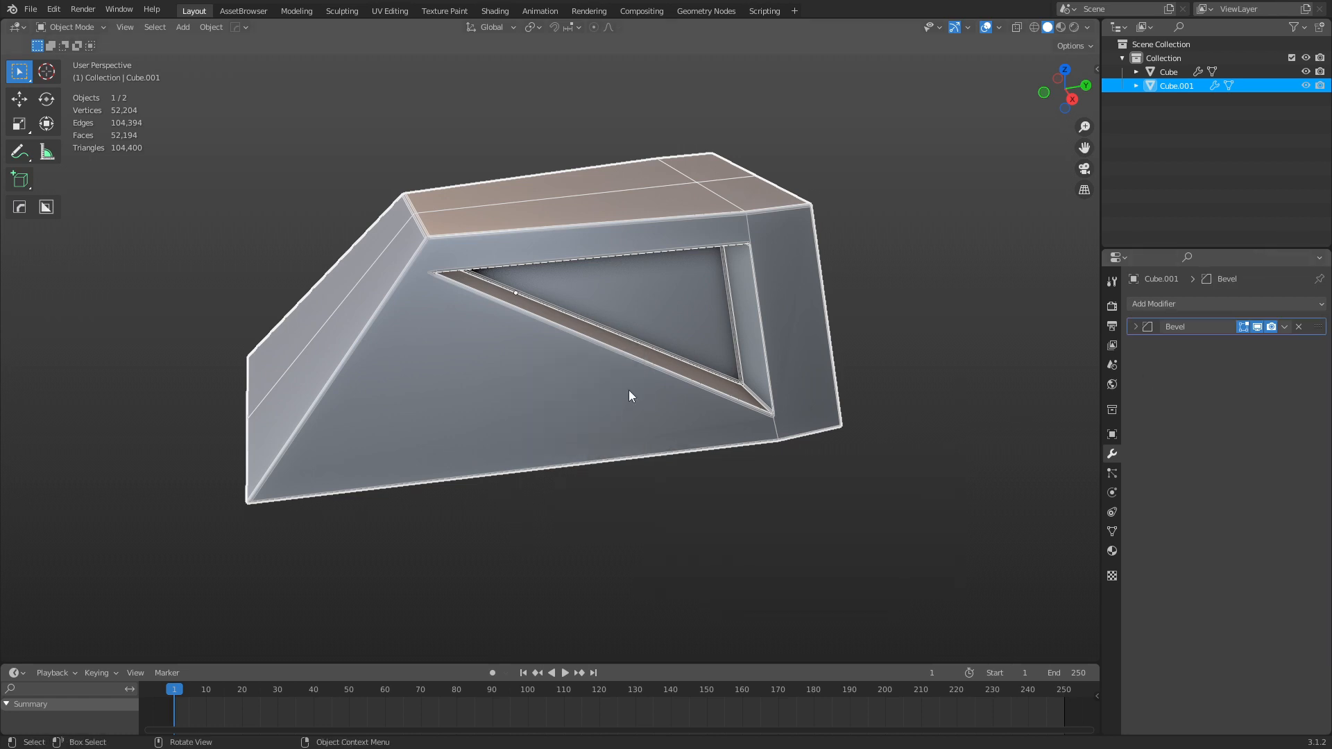
Dice the block with HardOps Dice V2 in Knife mode along X, Y and Z with 21 cuts per axis.
key("q")
key("q")
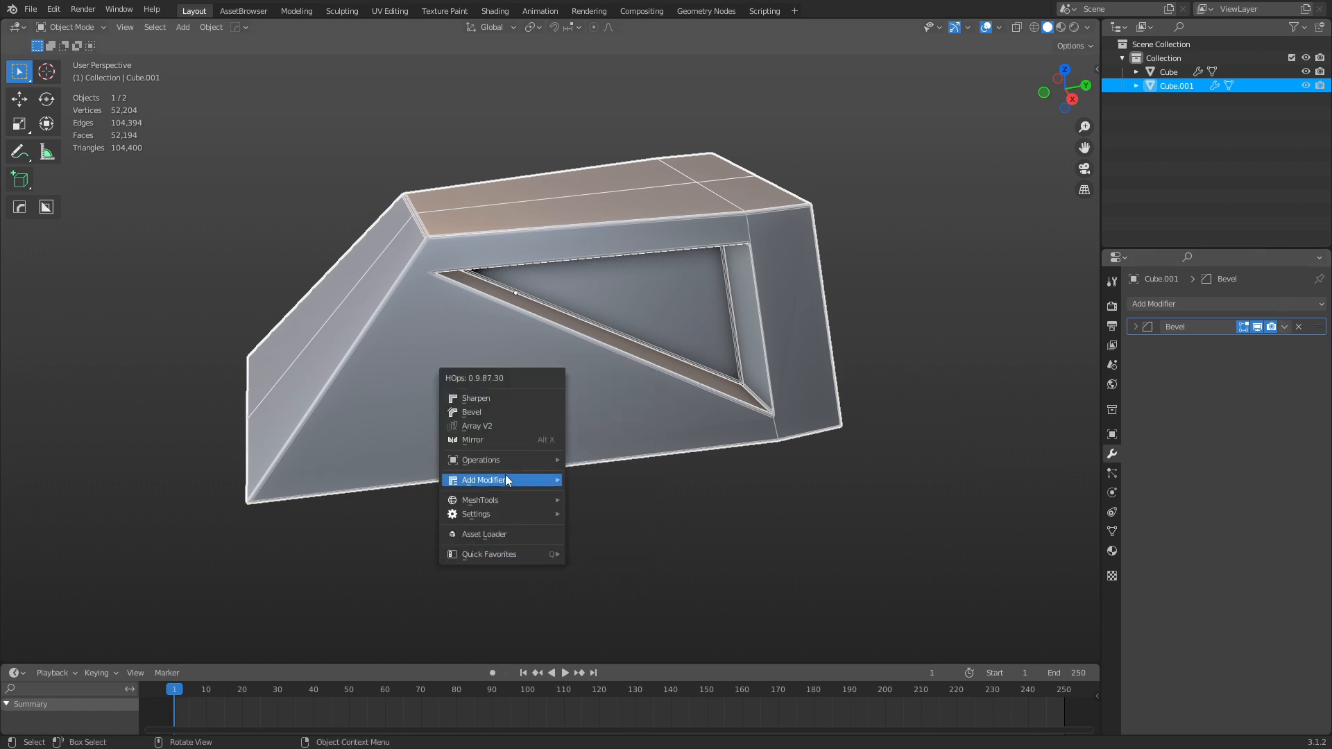
mouse_move(510, 465)
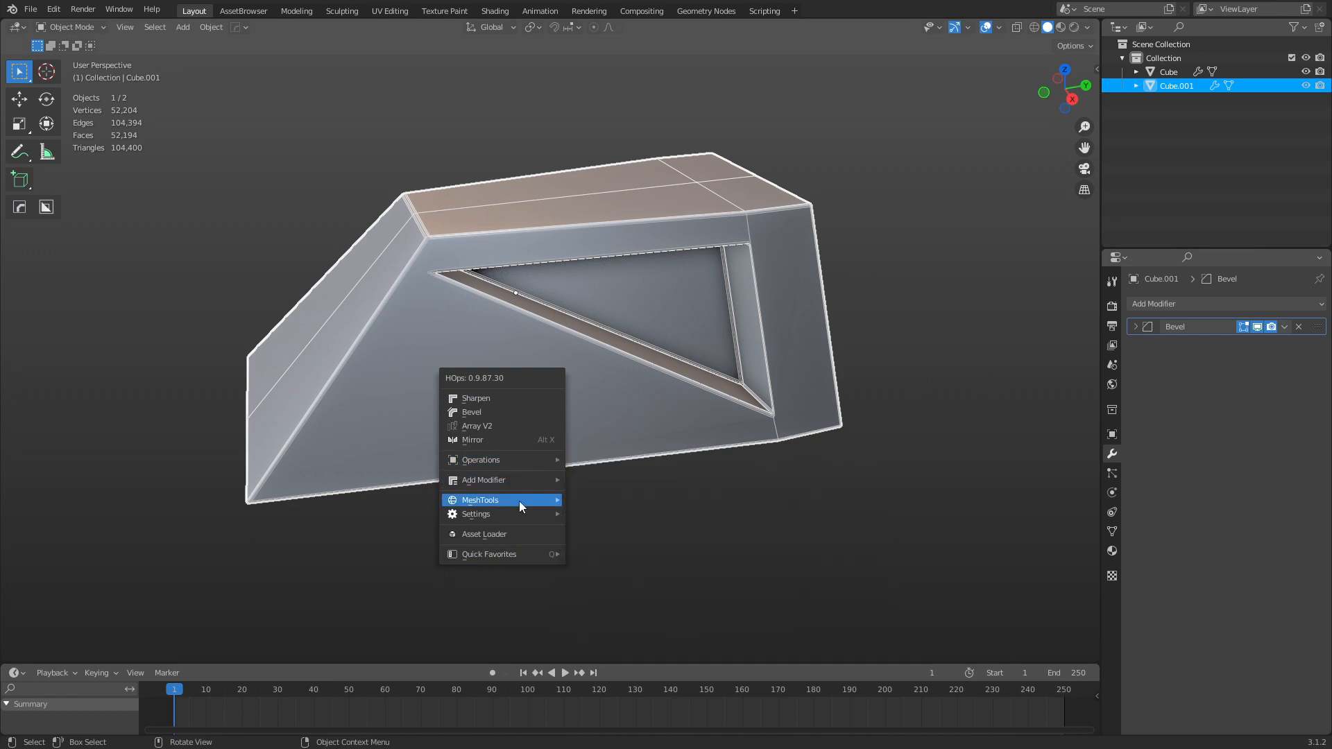
left_click(635, 538)
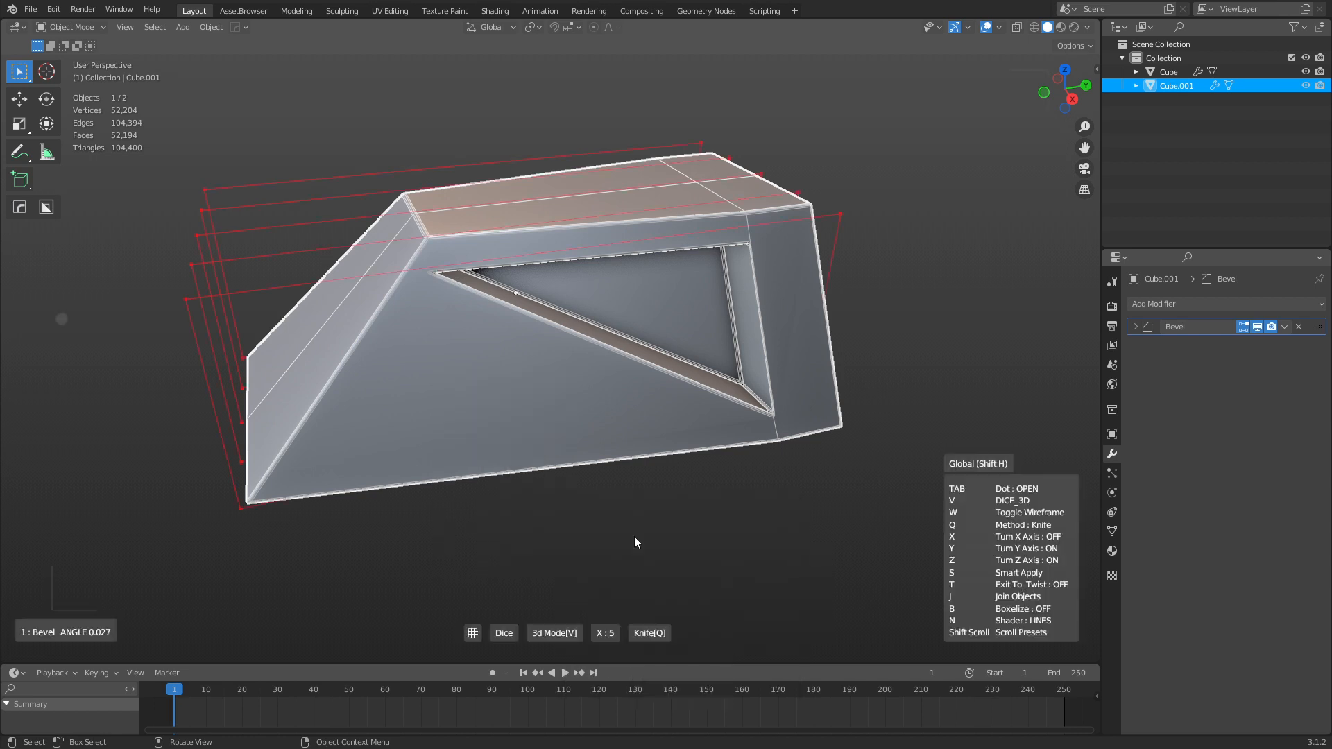
key("y")
key("z")
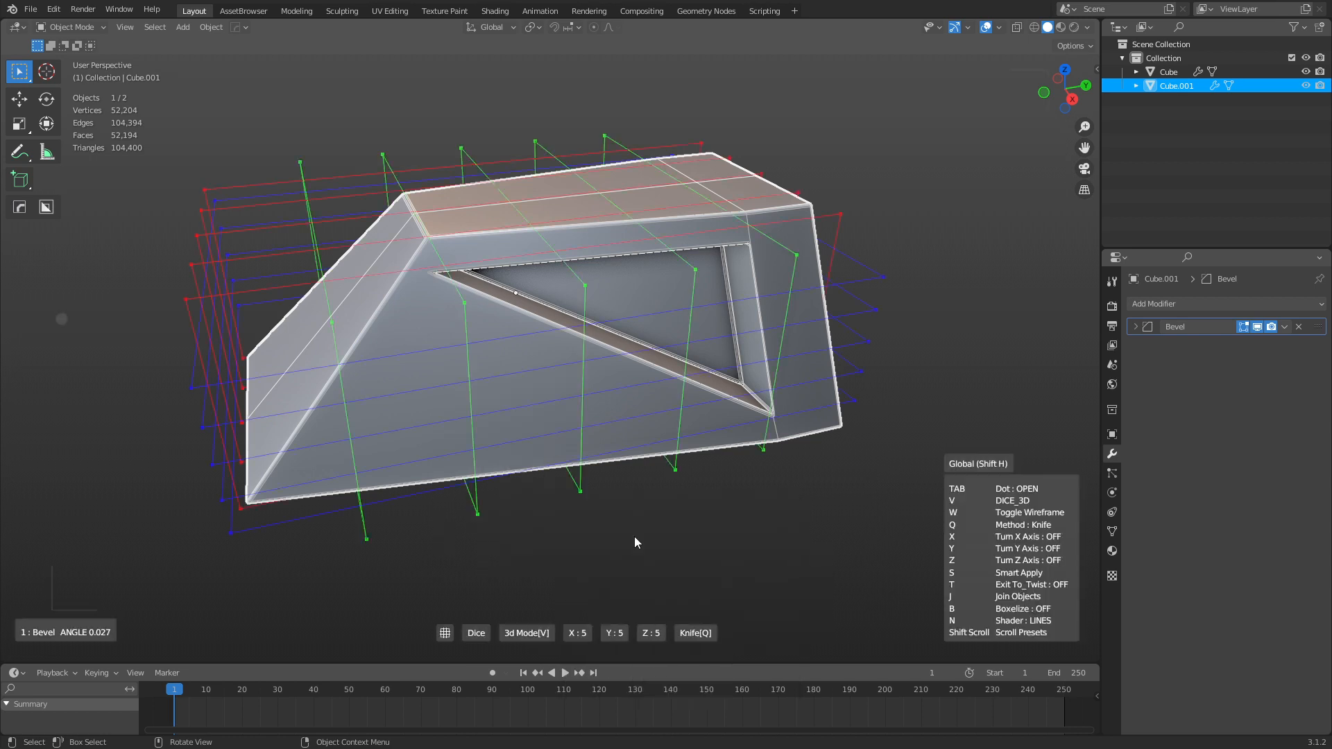
scroll(634, 535, "up", 14)
scroll(635, 537, "up", 2)
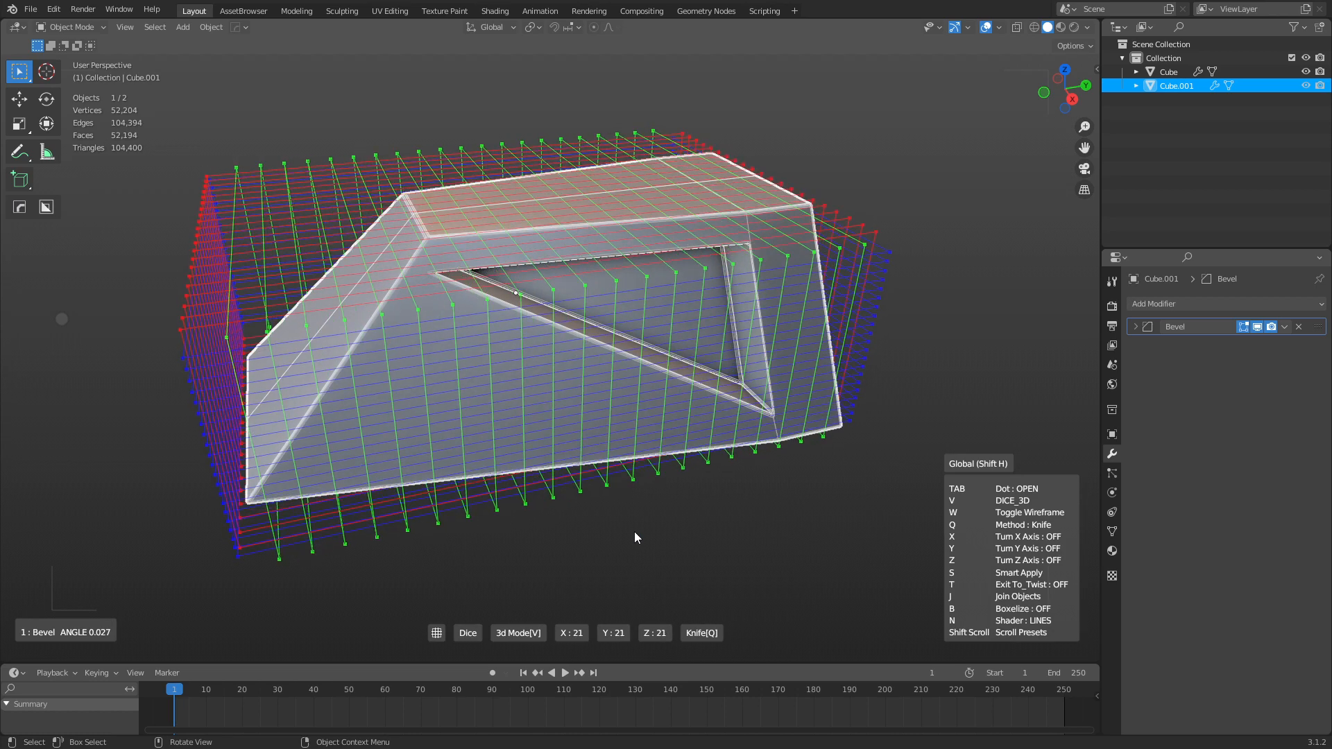
left_click(634, 533)
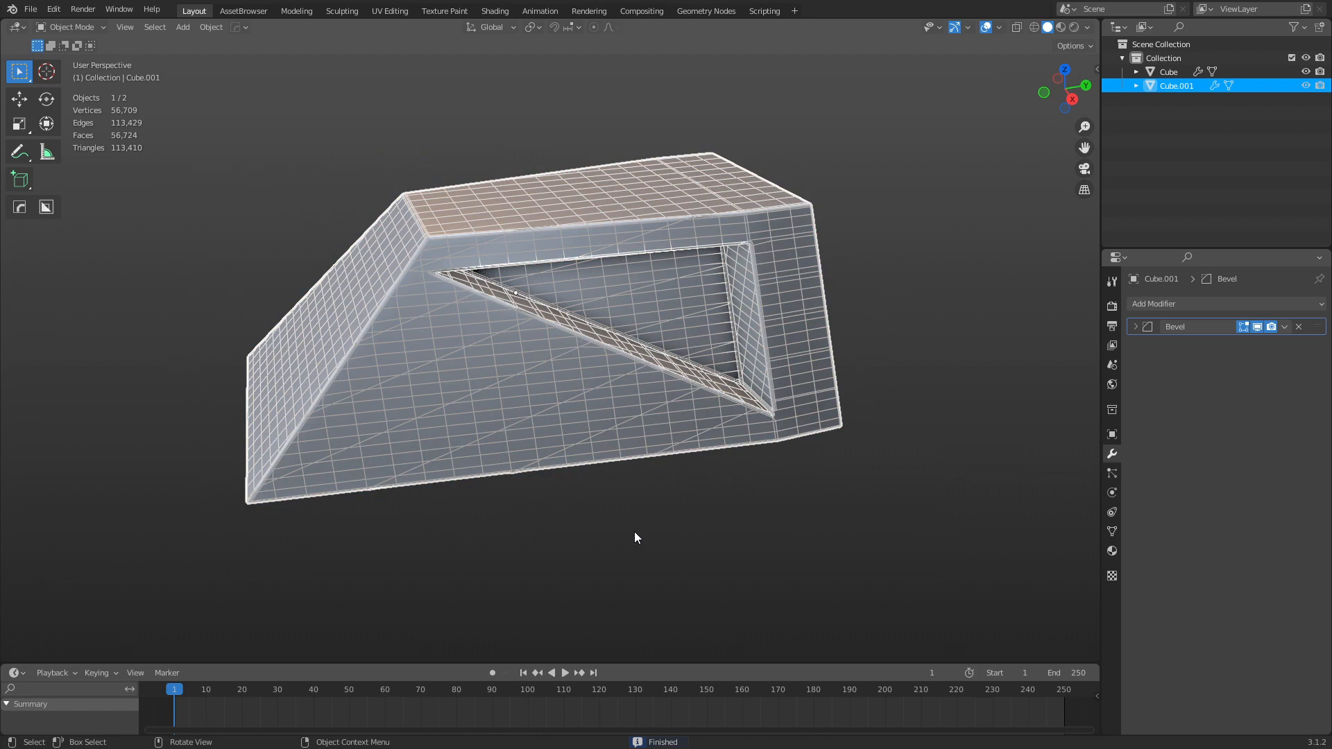
middle_click_drag(635, 509, 621, 536)
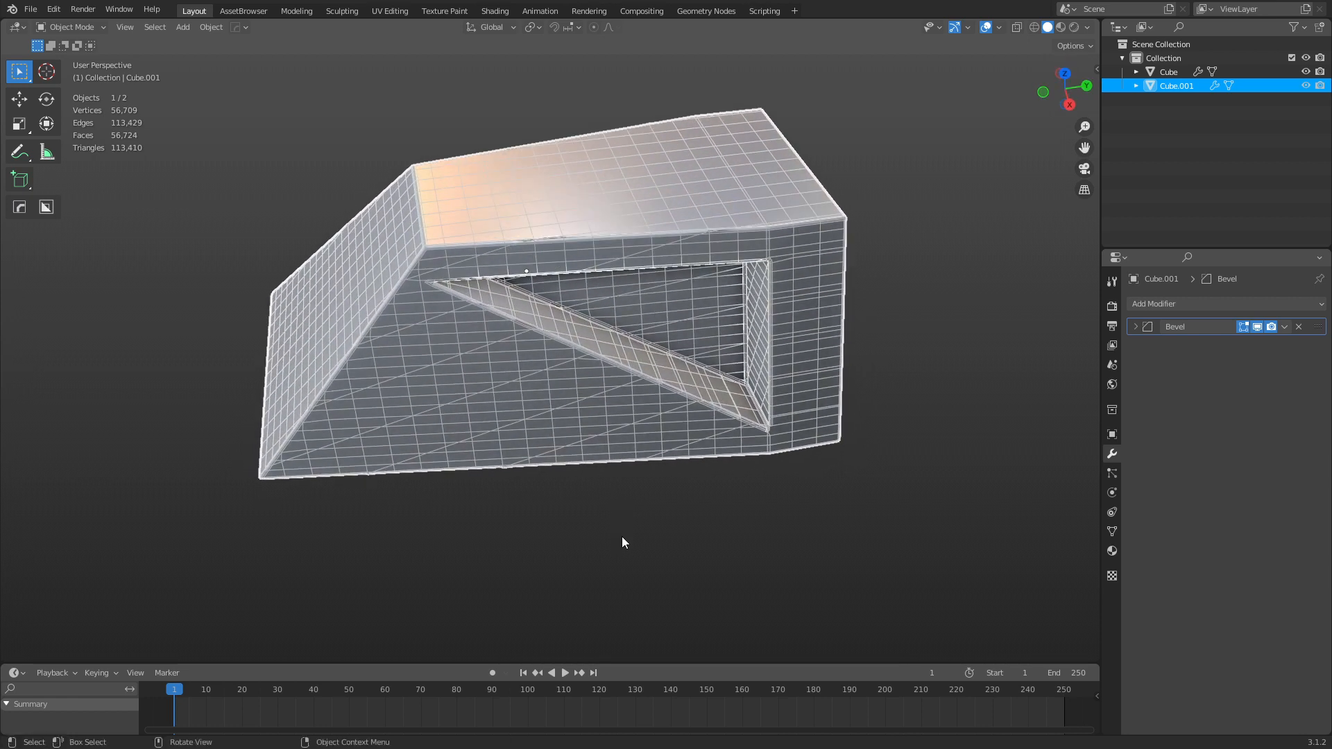
Undo the dicing and run Dice V2 again on the block along X, Y and Z with 21 knife cuts each.
key("ctrl+z")
key("q")
mouse_move(627, 510)
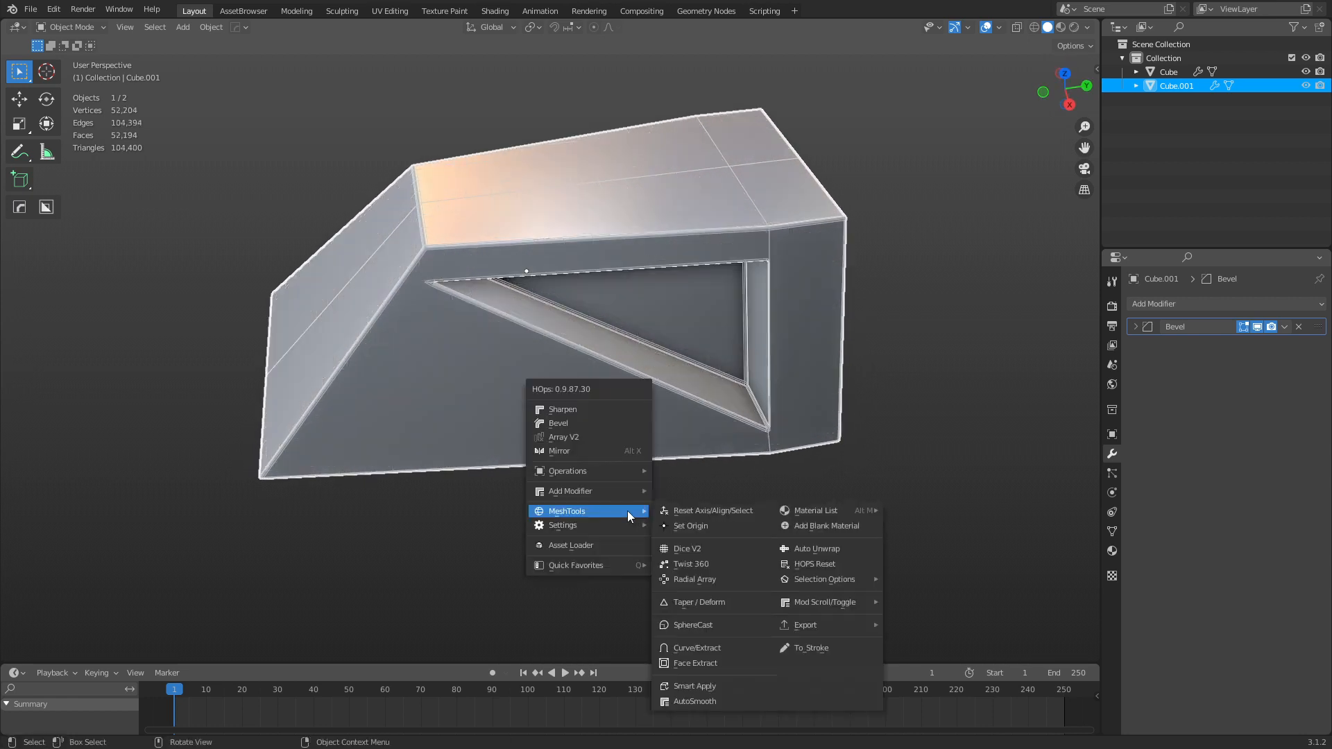
left_click(693, 548)
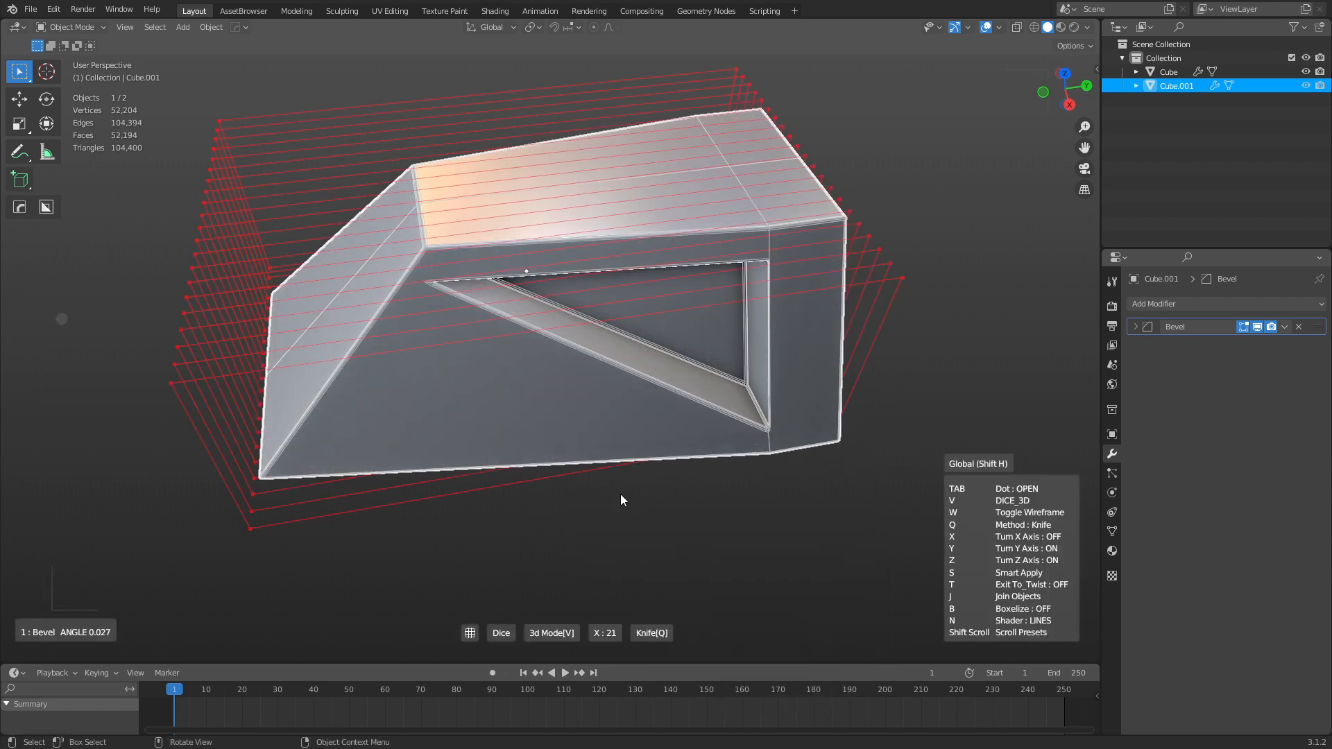
key("y")
key("z")
middle_click_drag(620, 494, 665, 443)
left_click(665, 444)
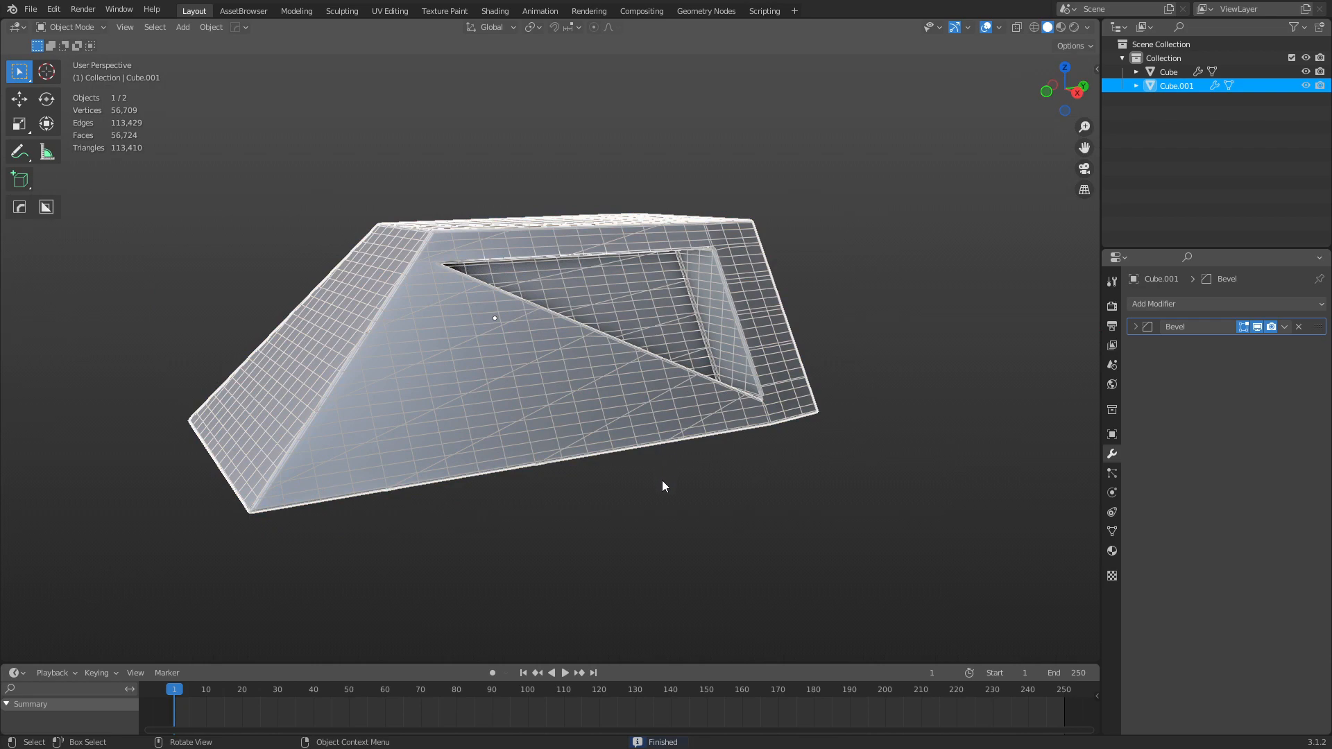
Inspect the diced surface around the triangular recess and remove the Bevel modifier from the block.
scroll(662, 486, "up", 2)
scroll(659, 493, "up", 3)
middle_click_drag(653, 490, 837, 590)
middle_click_drag(817, 549, 710, 455)
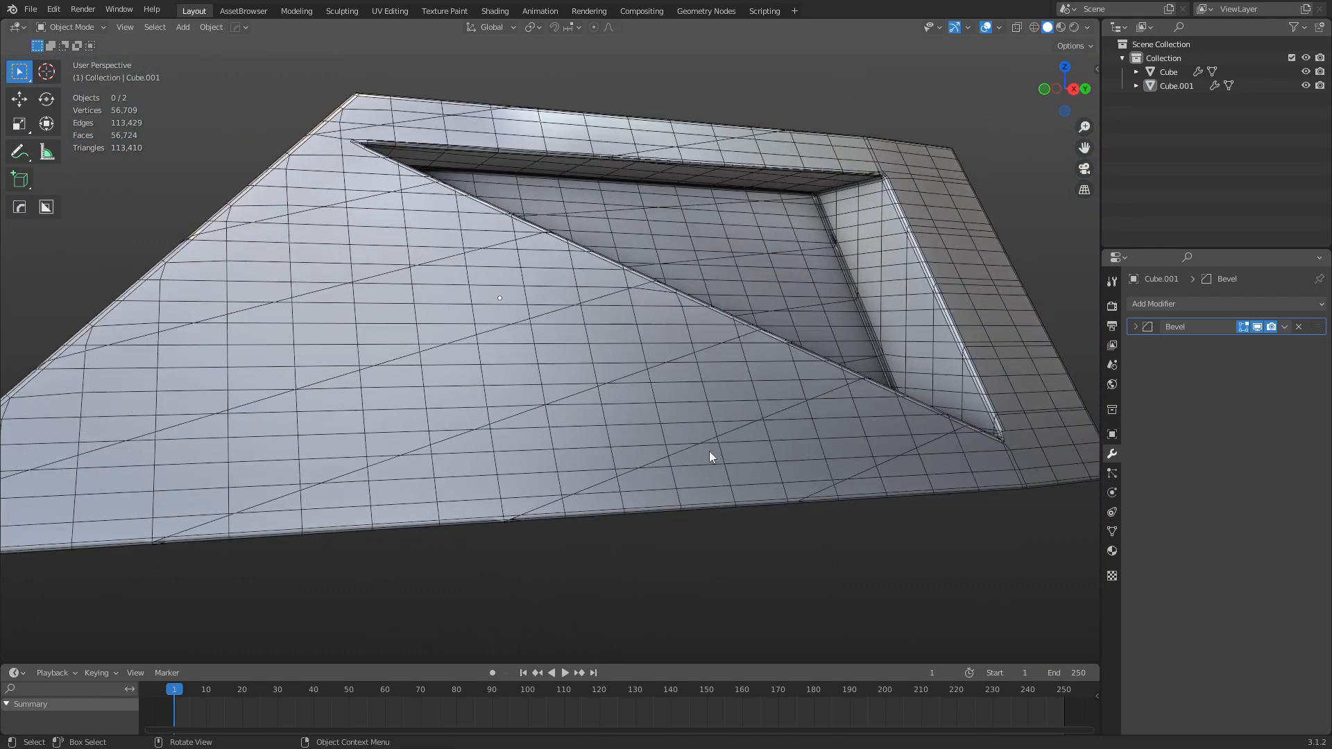
left_click(1299, 327)
middle_click_drag(639, 454, 712, 448)
scroll(680, 459, "down", 2)
scroll(677, 468, "down", 3)
left_click(545, 402)
scroll(680, 419, "up", 3)
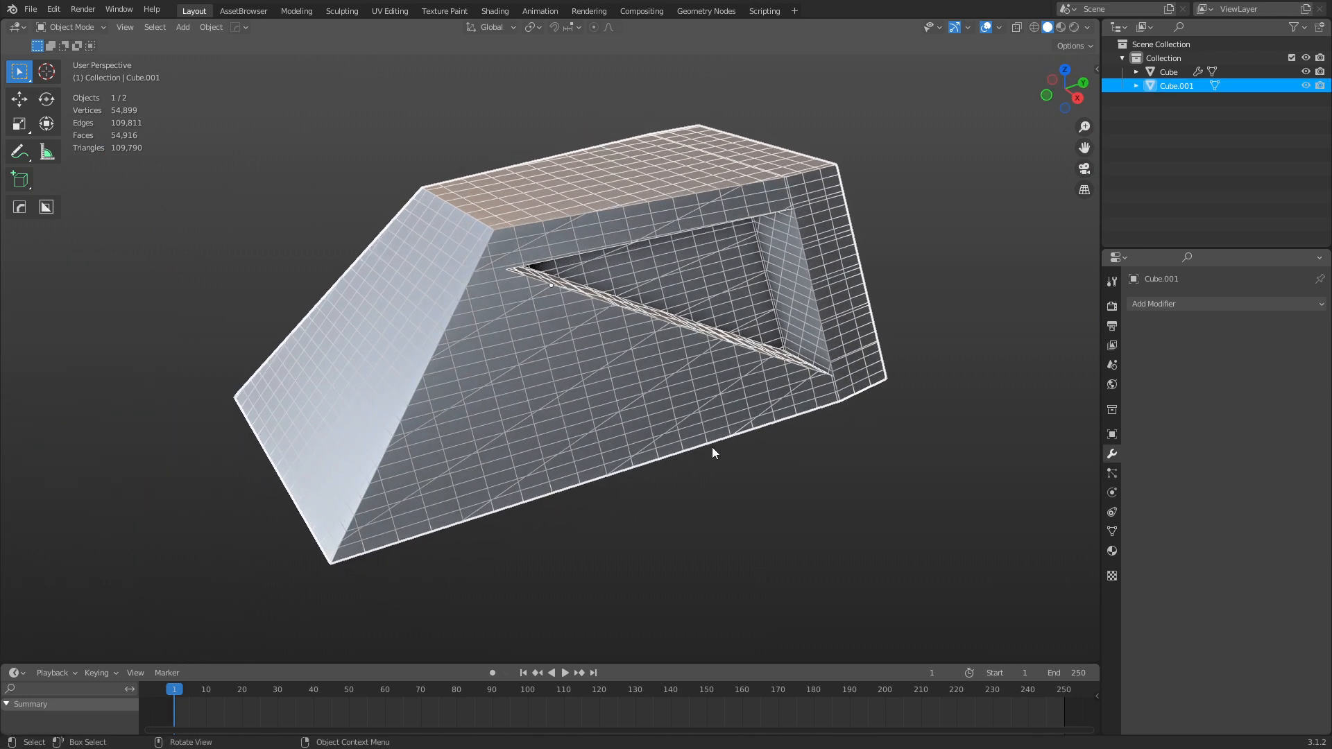
Add a Simple Deform modifier in Twist mode to the diced block and set its angle to 159°.
left_click(1194, 306)
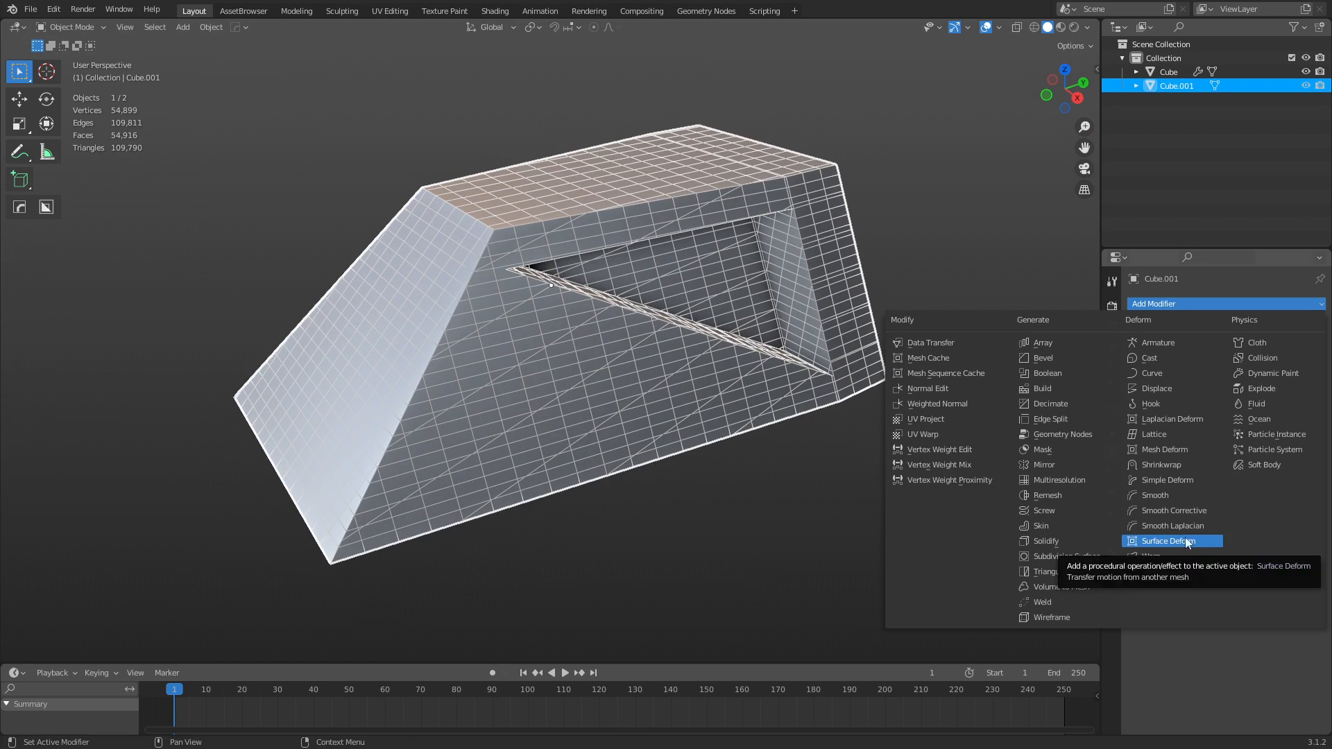
left_click(1185, 485)
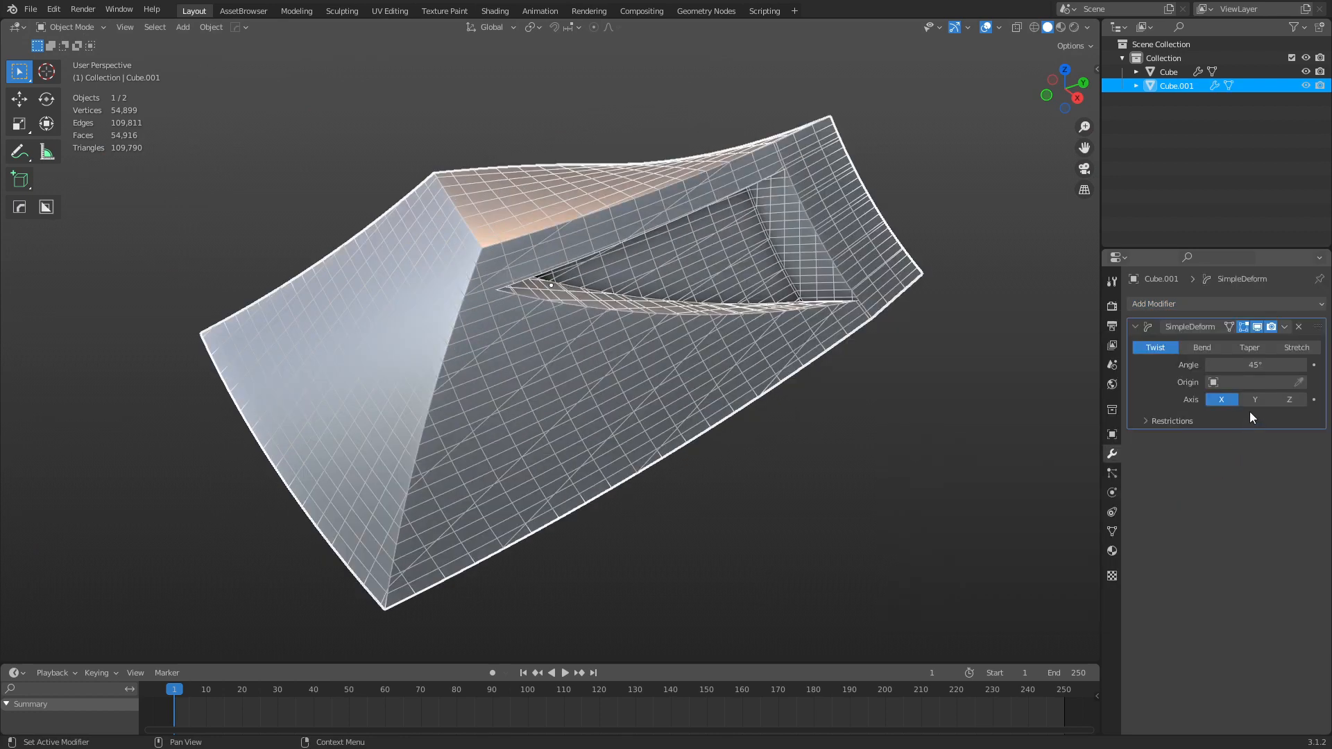
middle_click_drag(659, 444, 698, 427)
left_click_drag(1256, 365, 1297, 365)
middle_click_drag(556, 427, 457, 392)
scroll(457, 393, "up", 3)
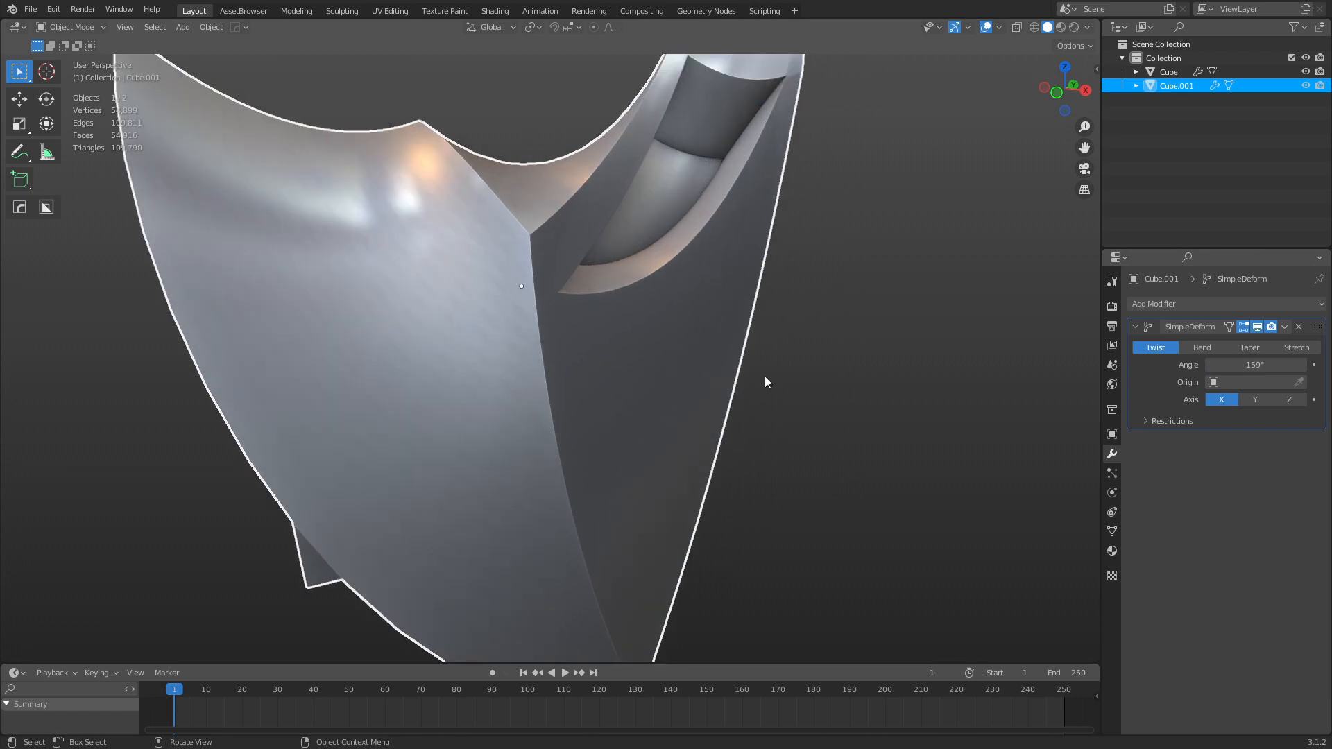
Set the twist angle to 189° about the Y axis and switch the deformation axis to Z.
left_click(1255, 400)
left_click_drag(1242, 365, 1257, 365)
middle_click_drag(621, 299, 867, 347)
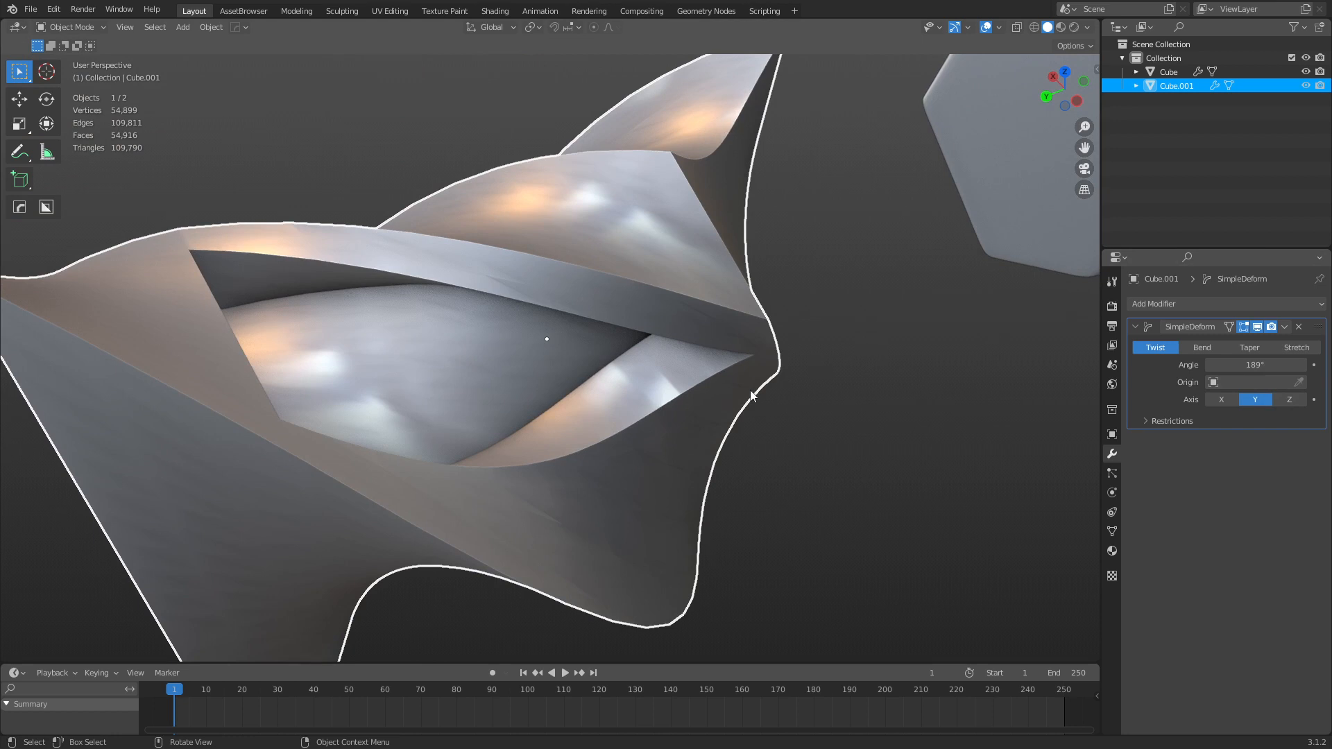
left_click(1288, 400)
middle_click_drag(560, 437, 645, 451)
scroll(258, 356, "down", 3)
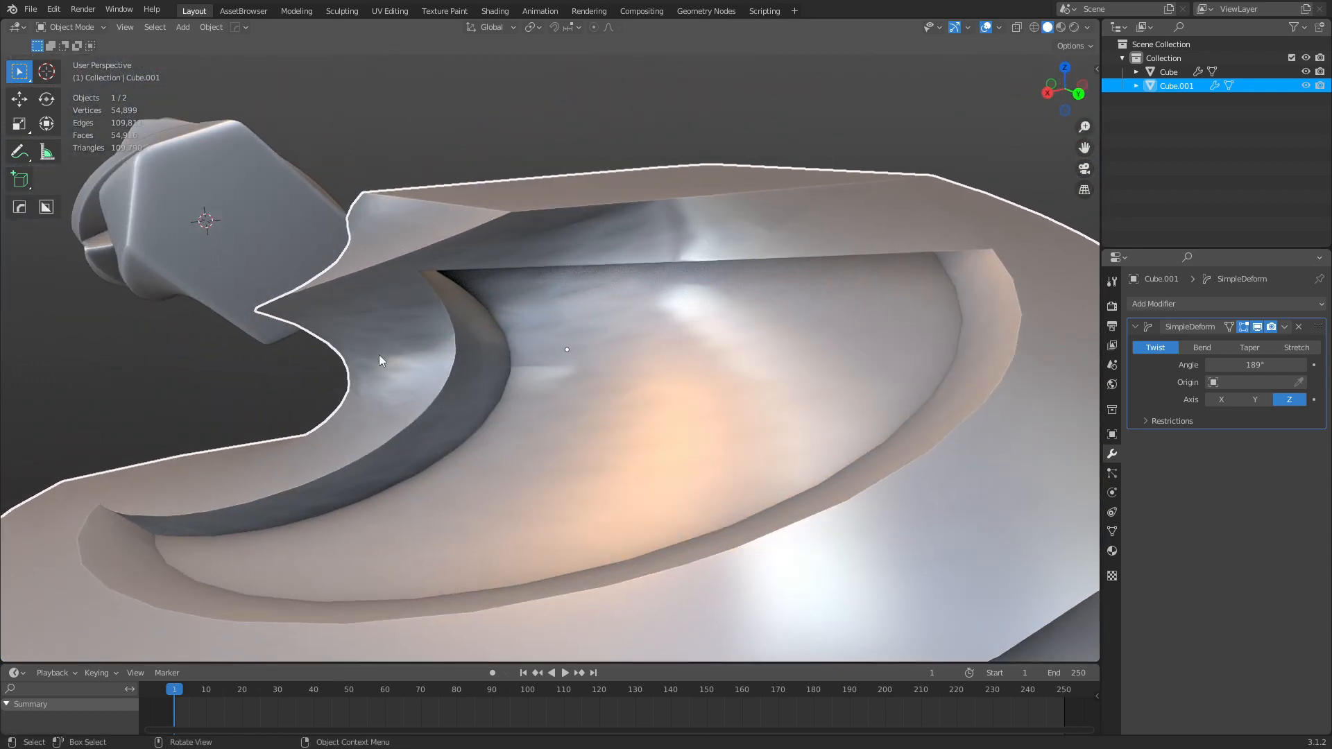
Examine the shading of the first twisted block up close and compare it with the second twisted block.
left_click(232, 260)
key("f")
middle_click_drag(480, 448, 486, 449)
scroll(760, 455, "up", 5)
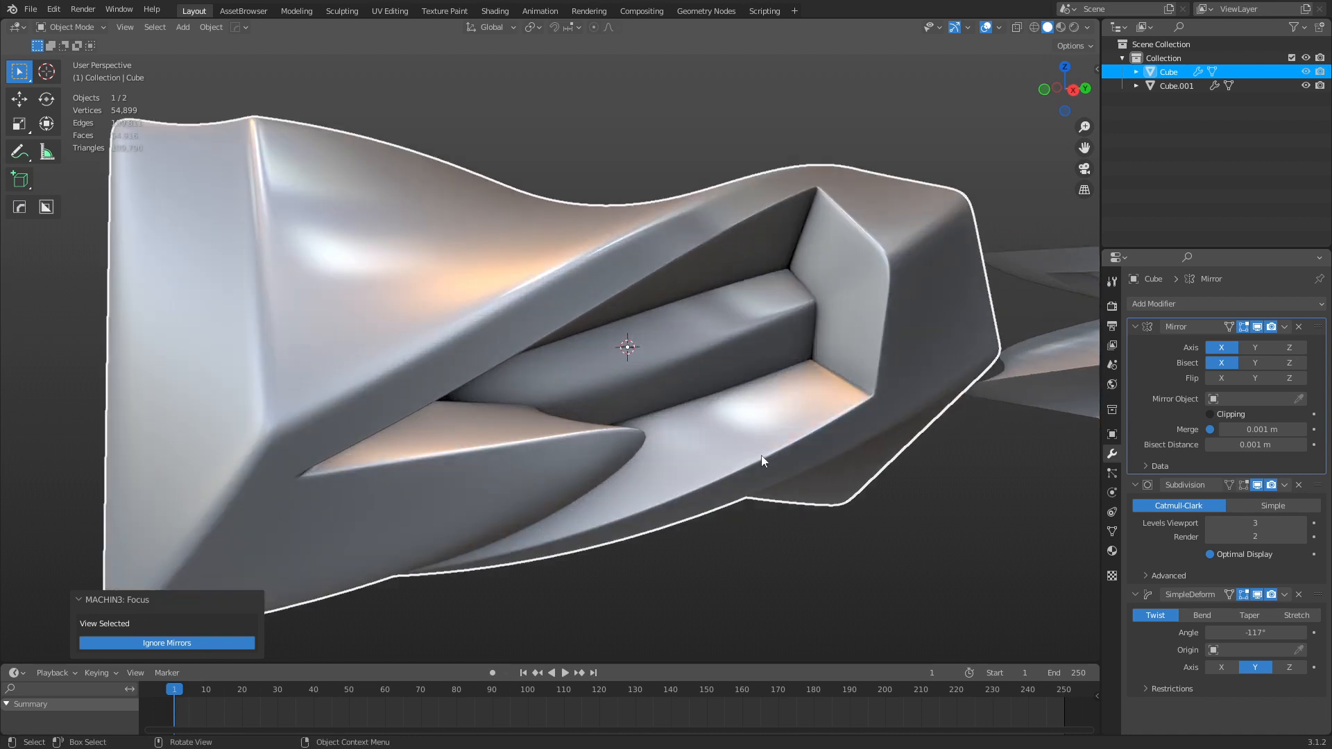
key("shift+w")
key("shift+w")
scroll(864, 407, "down", 6)
left_click(855, 425)
key("f")
middle_click_drag(856, 426, 683, 425)
left_click(831, 402)
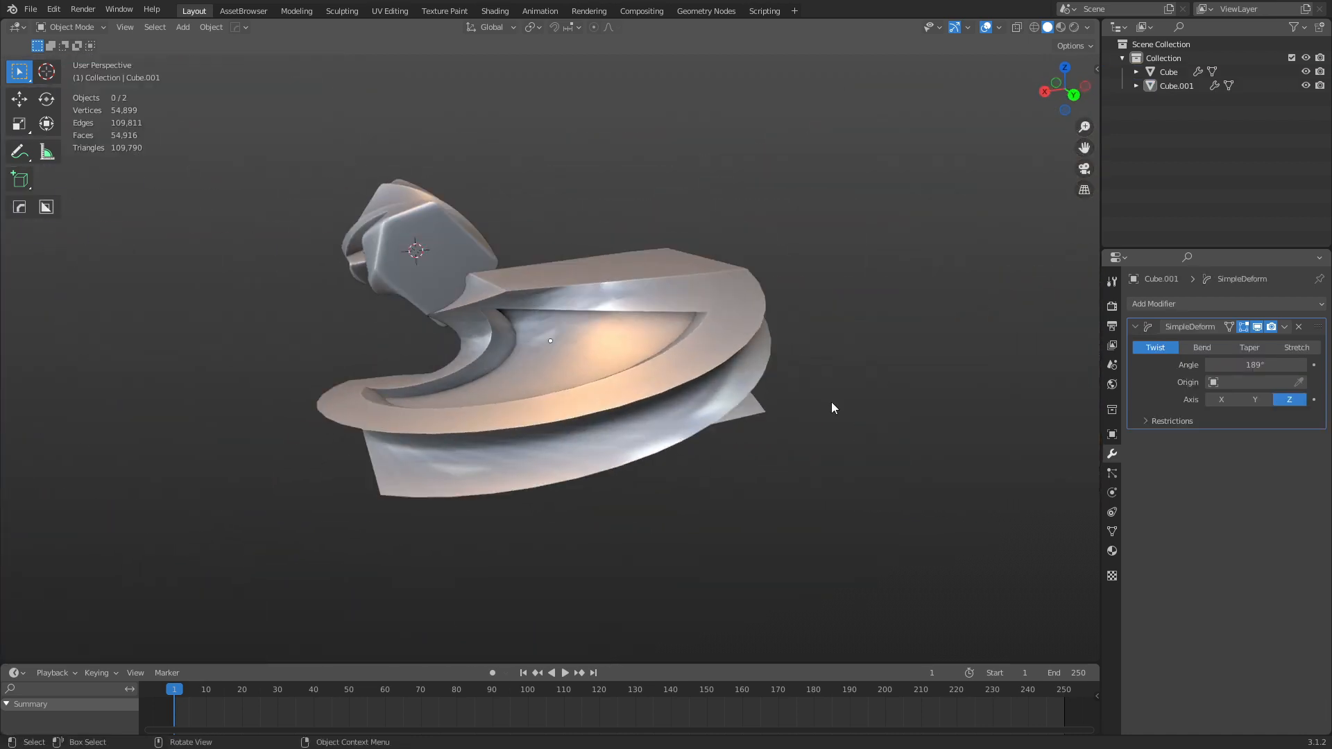
middle_click_drag(644, 552, 957, 458, "shift")
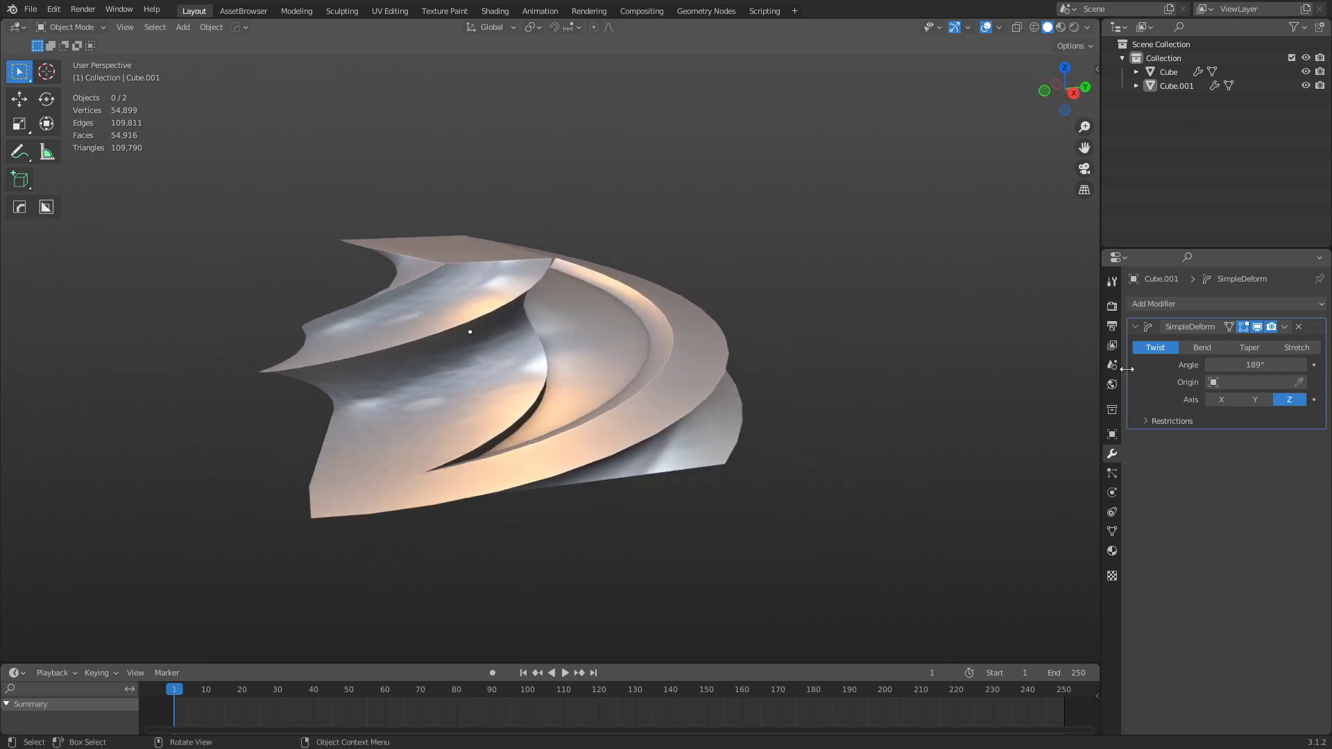
Undo the Simple Deform twist and the mesh dicing on the second block, back to its state with the Bevel modifier.
left_click(1284, 327)
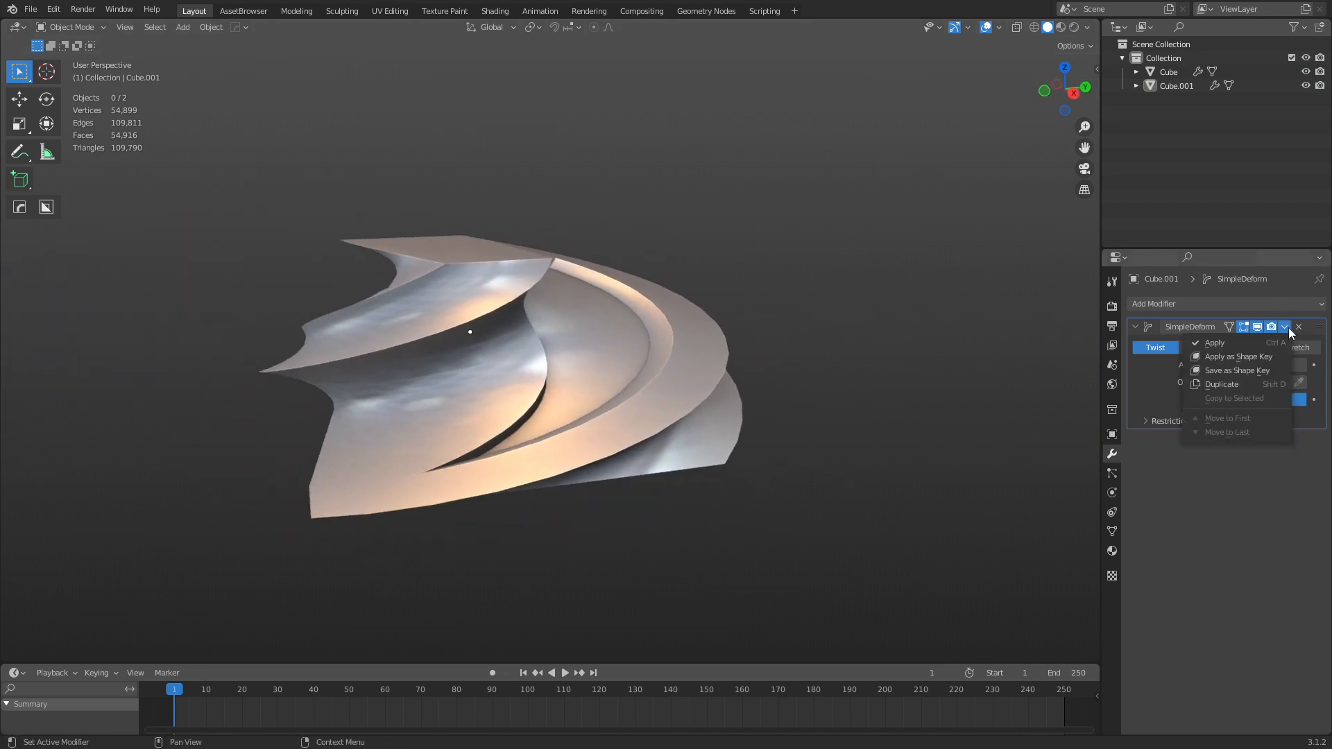
key("ctrl+z")
key("ctrl+z")
key("ctrl+z")
key("ctrl+z")
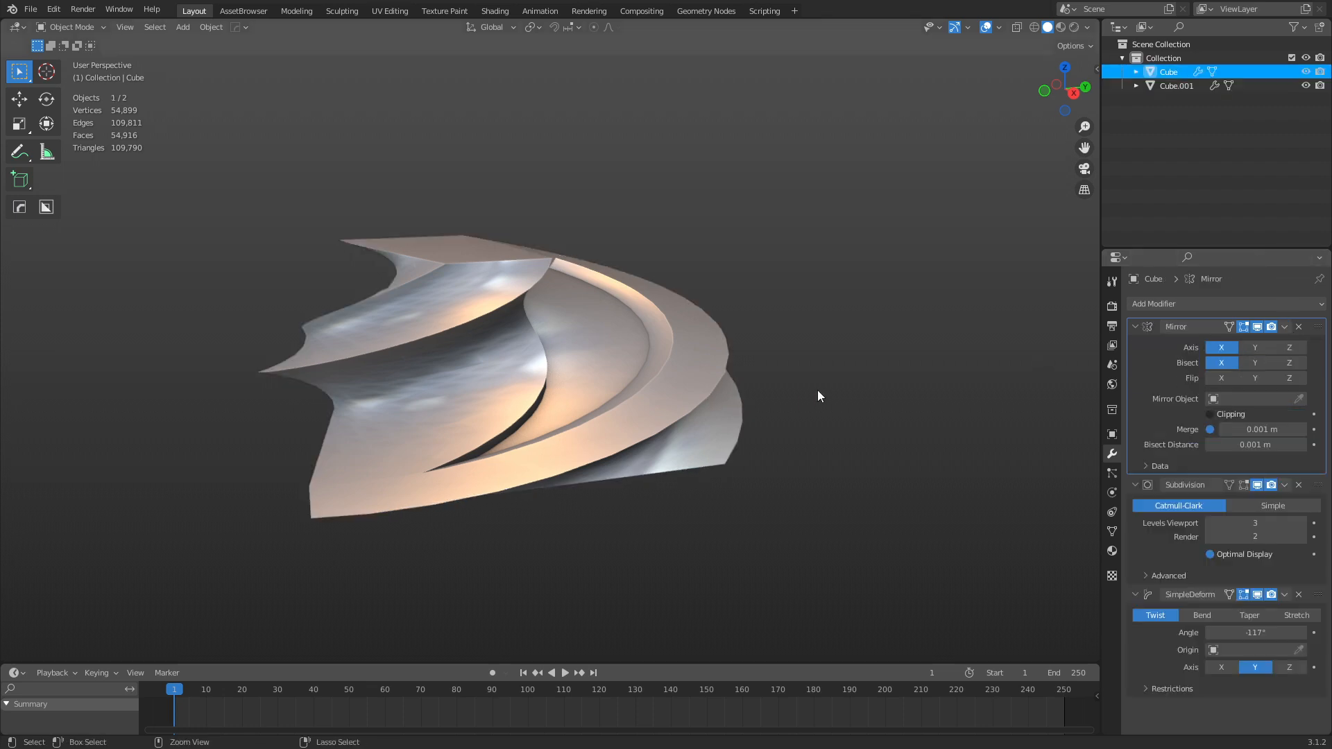
key("ctrl+z")
scroll(816, 396, "down", 5)
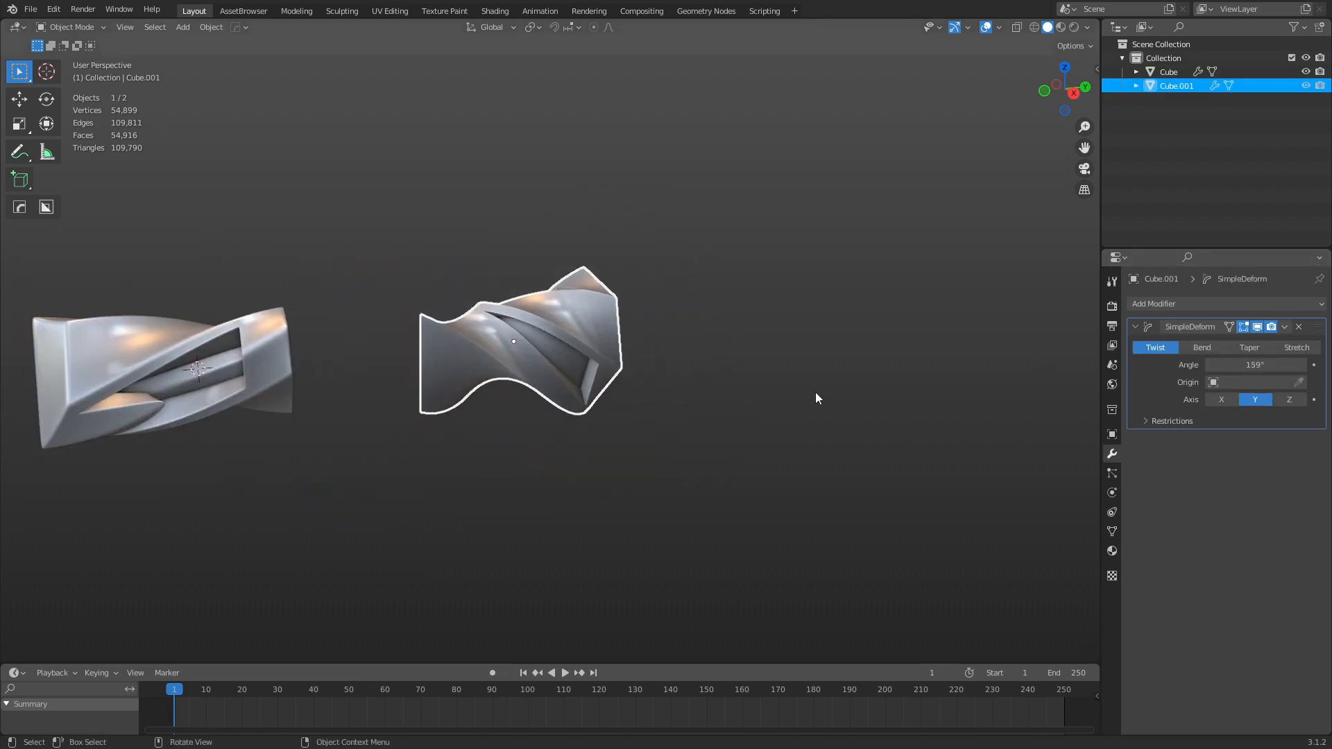
key("ctrl+z")
key("ctrl+z")
key("ctrl+z")
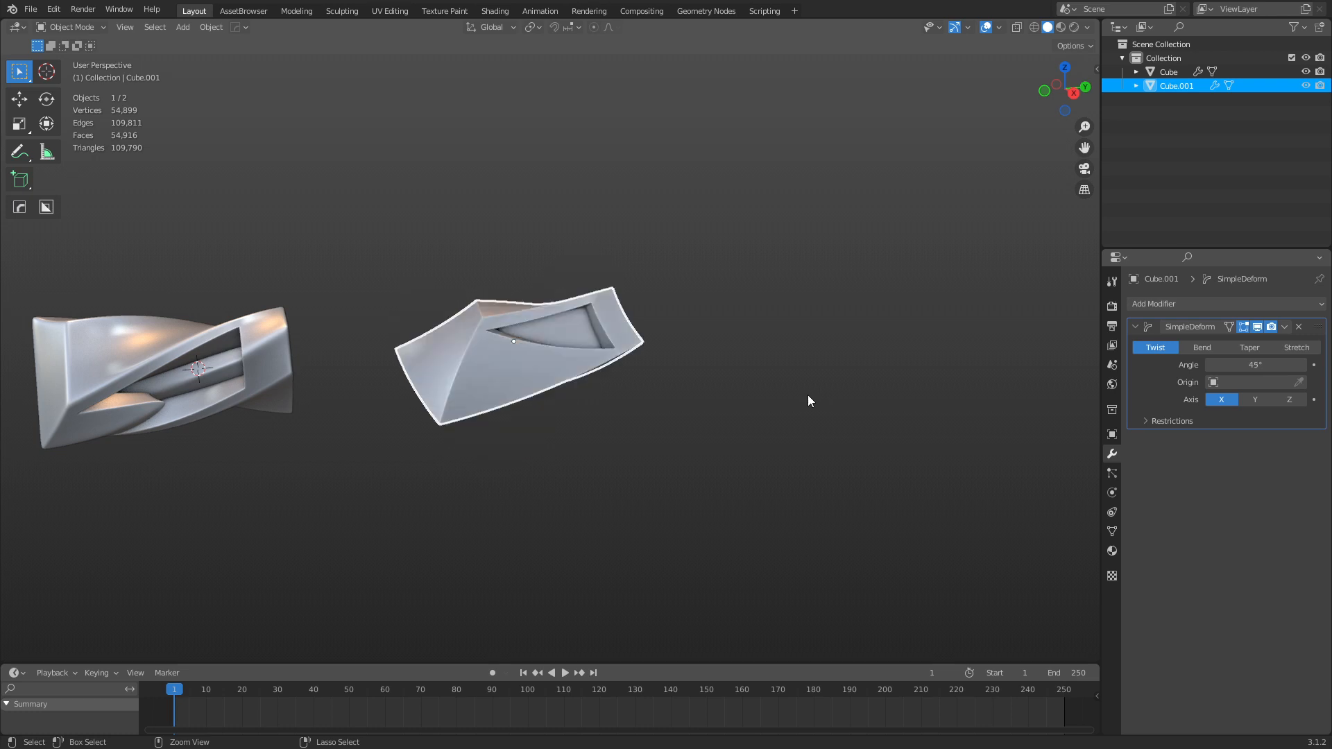
key("ctrl+z")
key("ctrl+z")
key("ctrl+z")
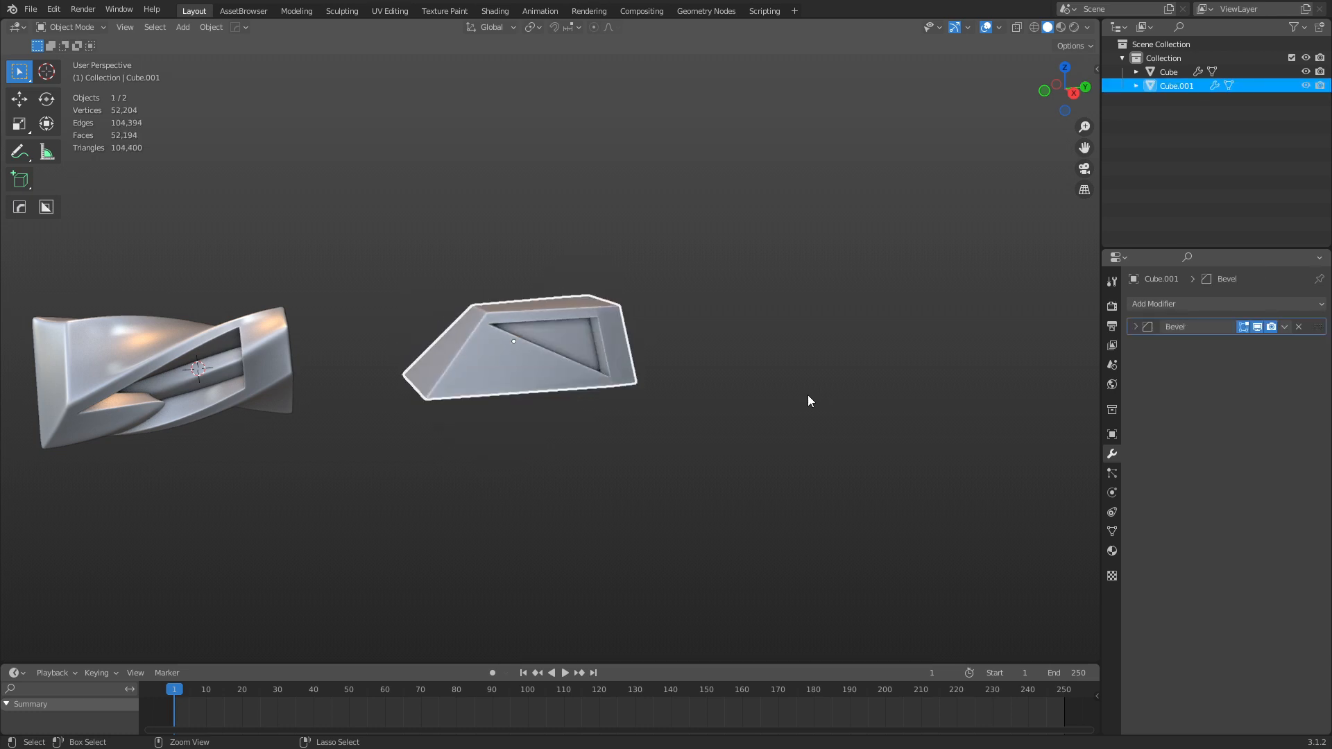
key("ctrl+z")
scroll(755, 405, "up", 4)
Remove the Bevel modifier from the undiced block and select the block.
left_click(805, 368)
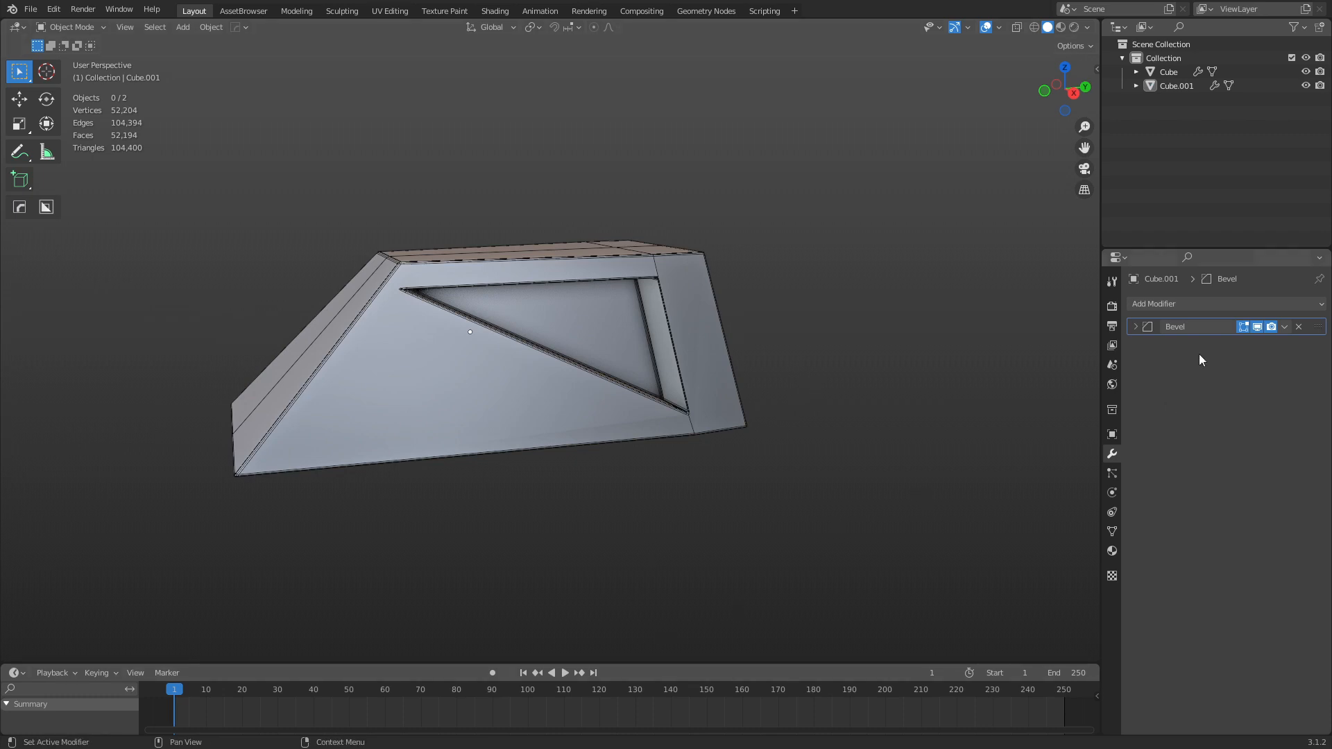
key("ctrl+x")
middle_click_drag(891, 431, 473, 343)
left_click(571, 335)
key("d")
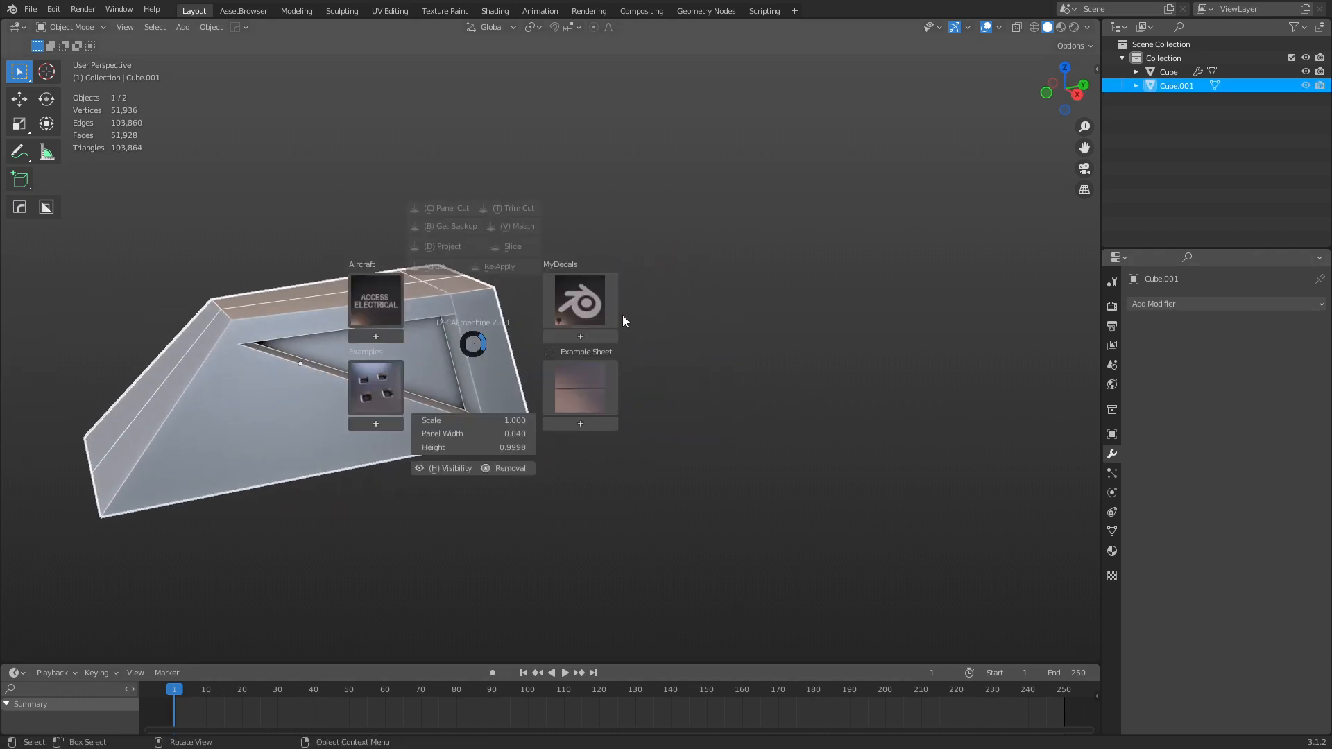
key("Escape")
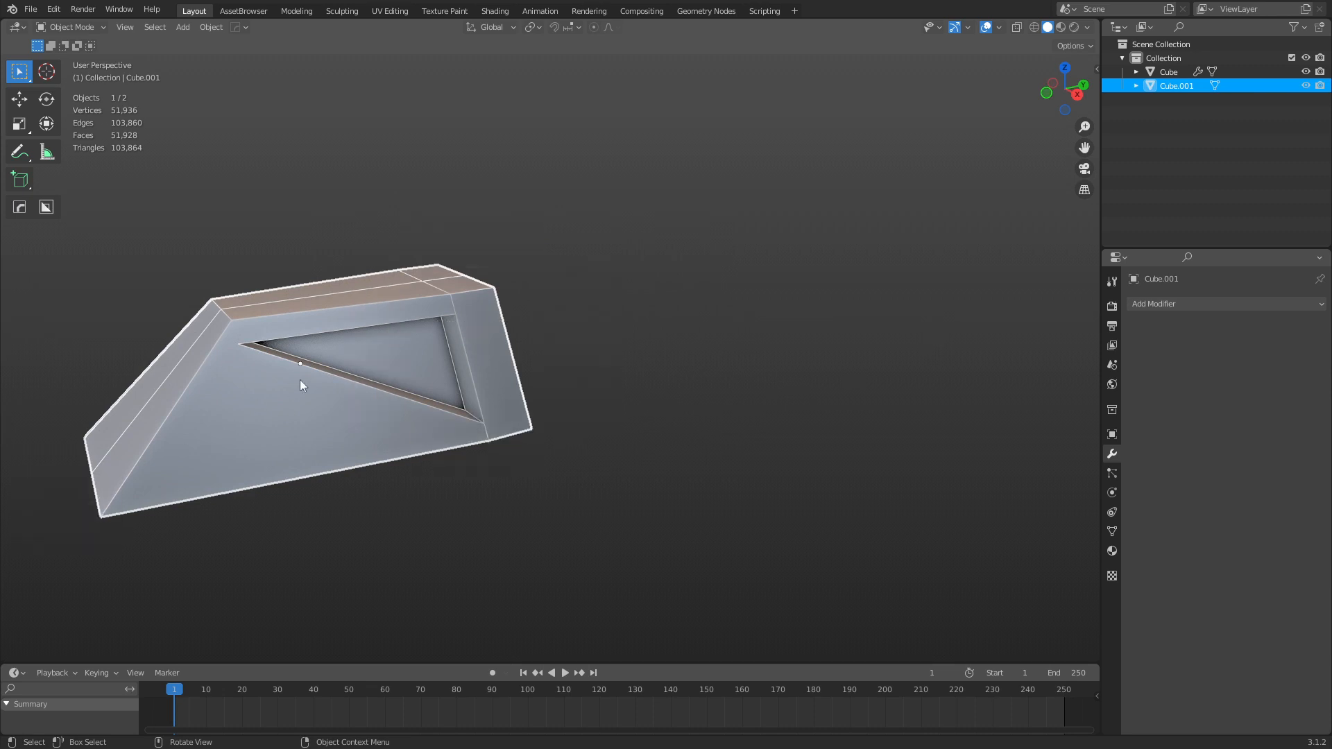
Duplicate the block, move the copy about 8.2 m along the global Y axis and focus on it.
key("shift+d")
key("y")
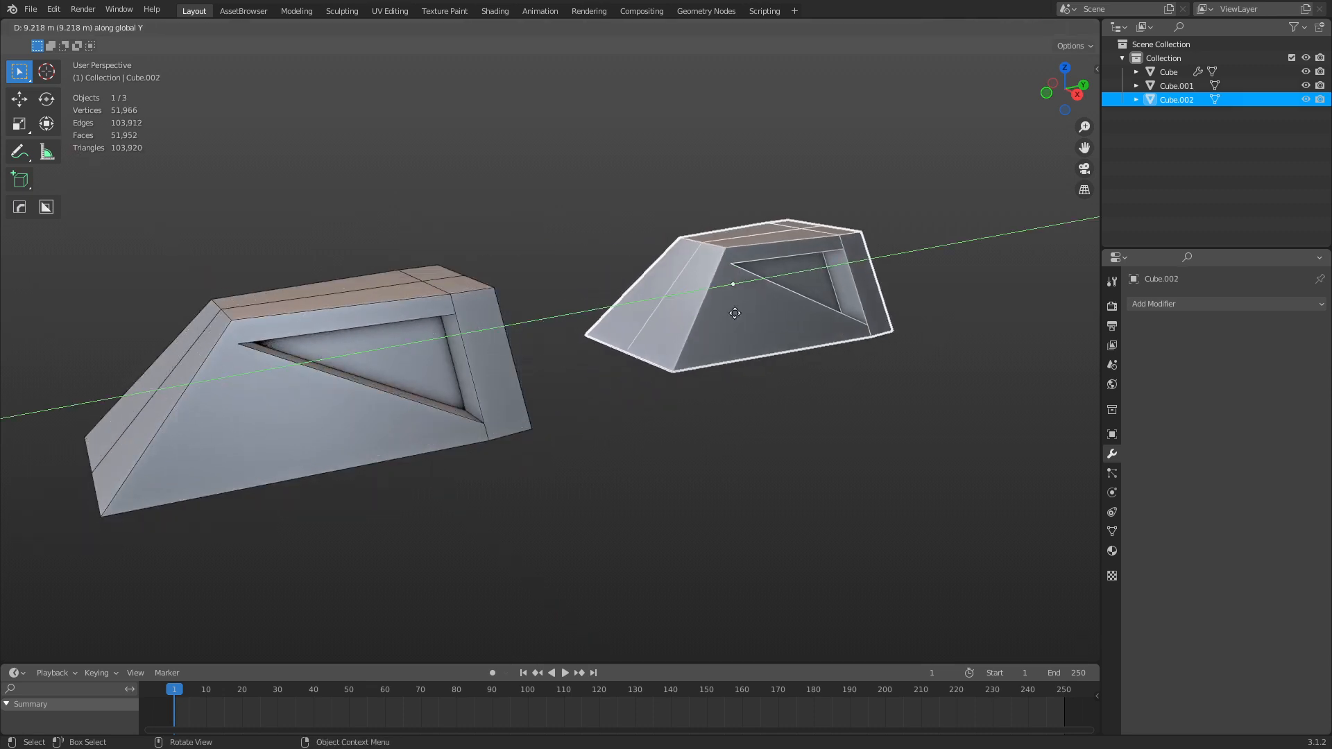
left_click(701, 322)
key("grave")
left_click(797, 371)
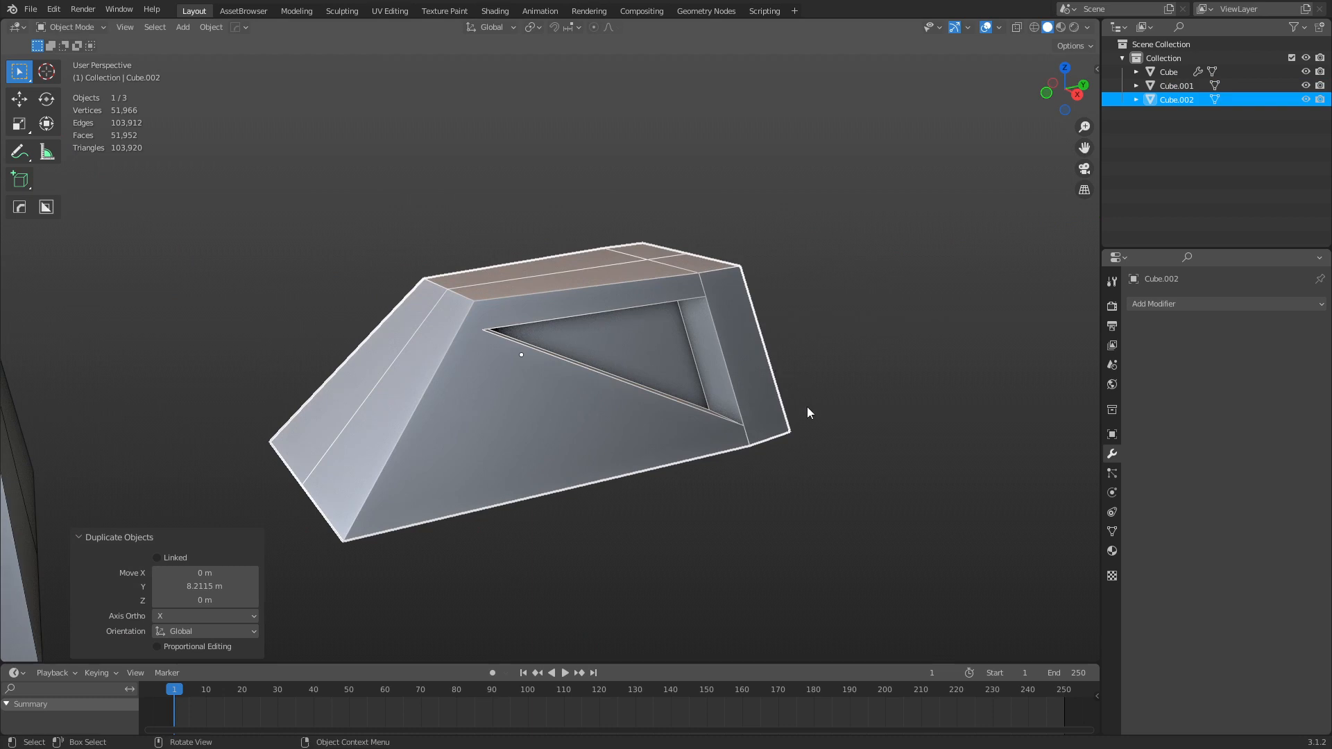
In the Quad Remesher settings, enable Use Normals Splitting in place of Detect Hard Edges by angle.
key("n")
scroll(821, 375, "up", 3)
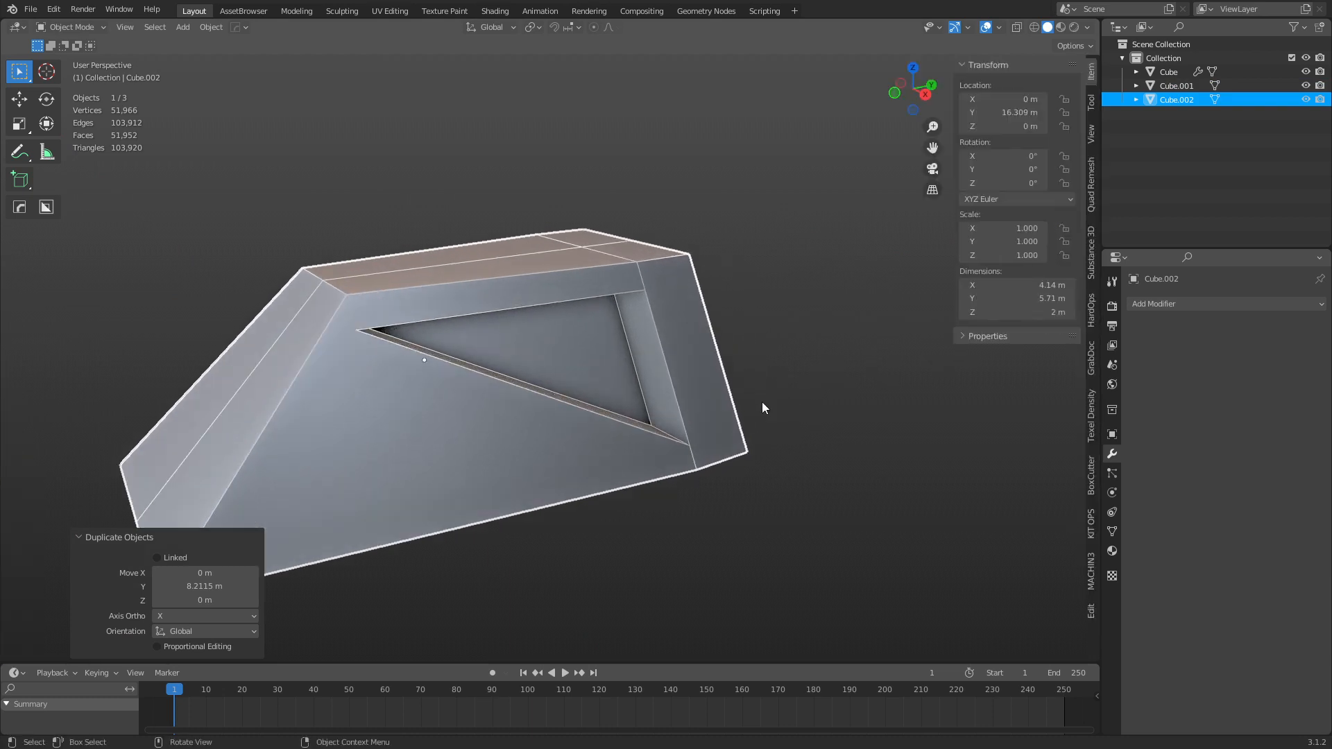
middle_click_drag(763, 407, 1062, 390, "shift")
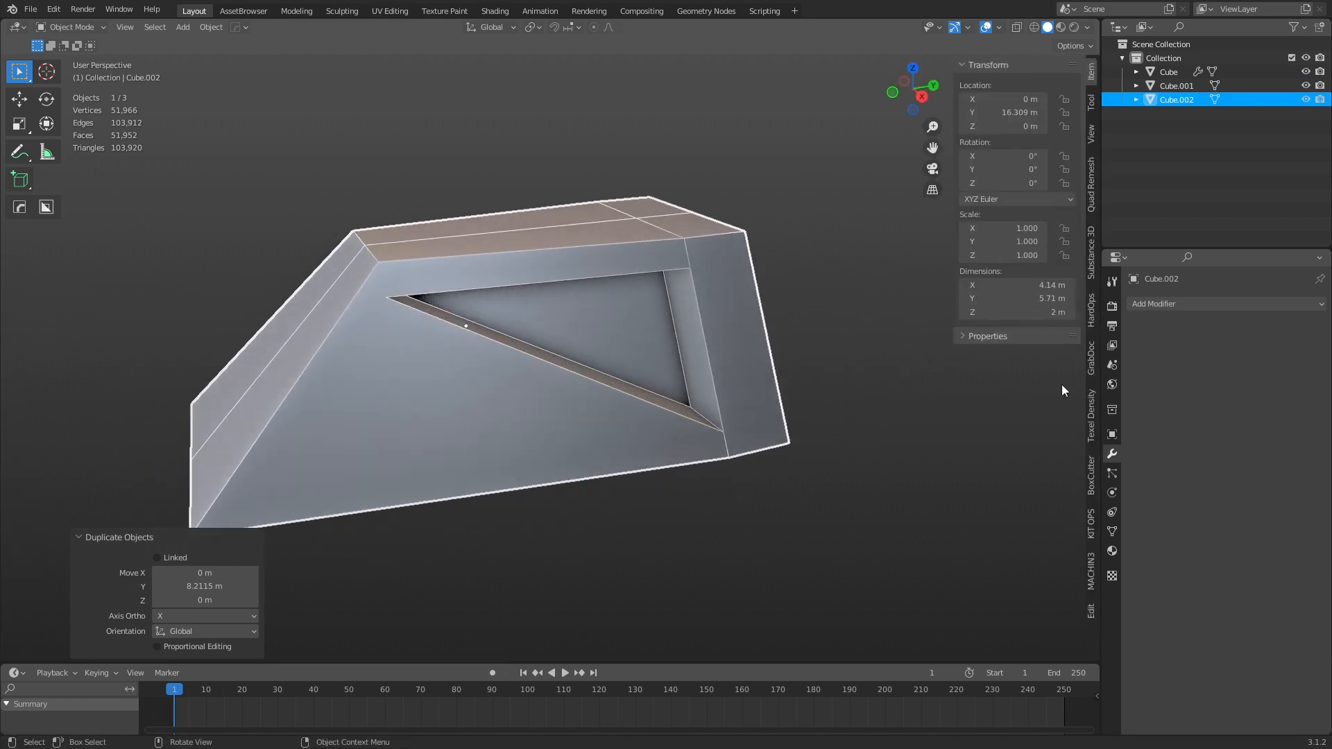
left_click(1090, 192)
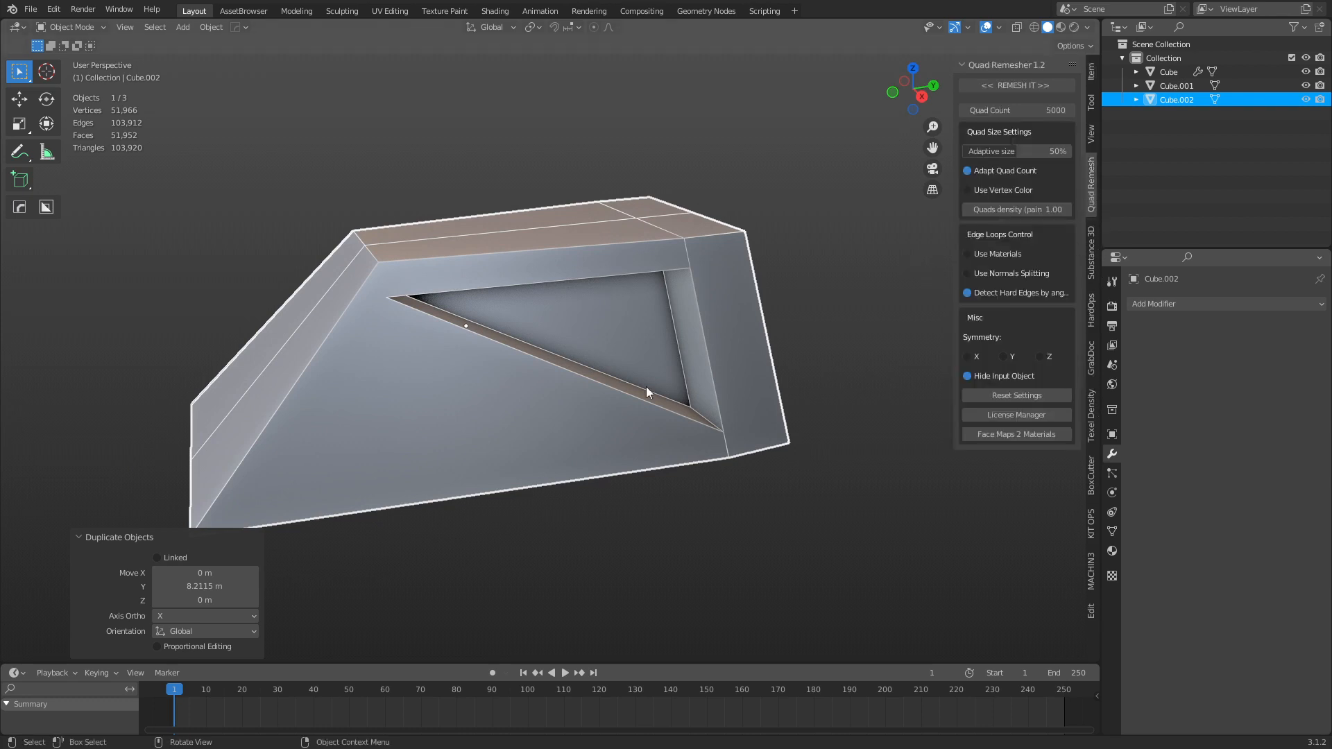
middle_click_drag(600, 354, 665, 322, "shift")
scroll(663, 322, "up", 1)
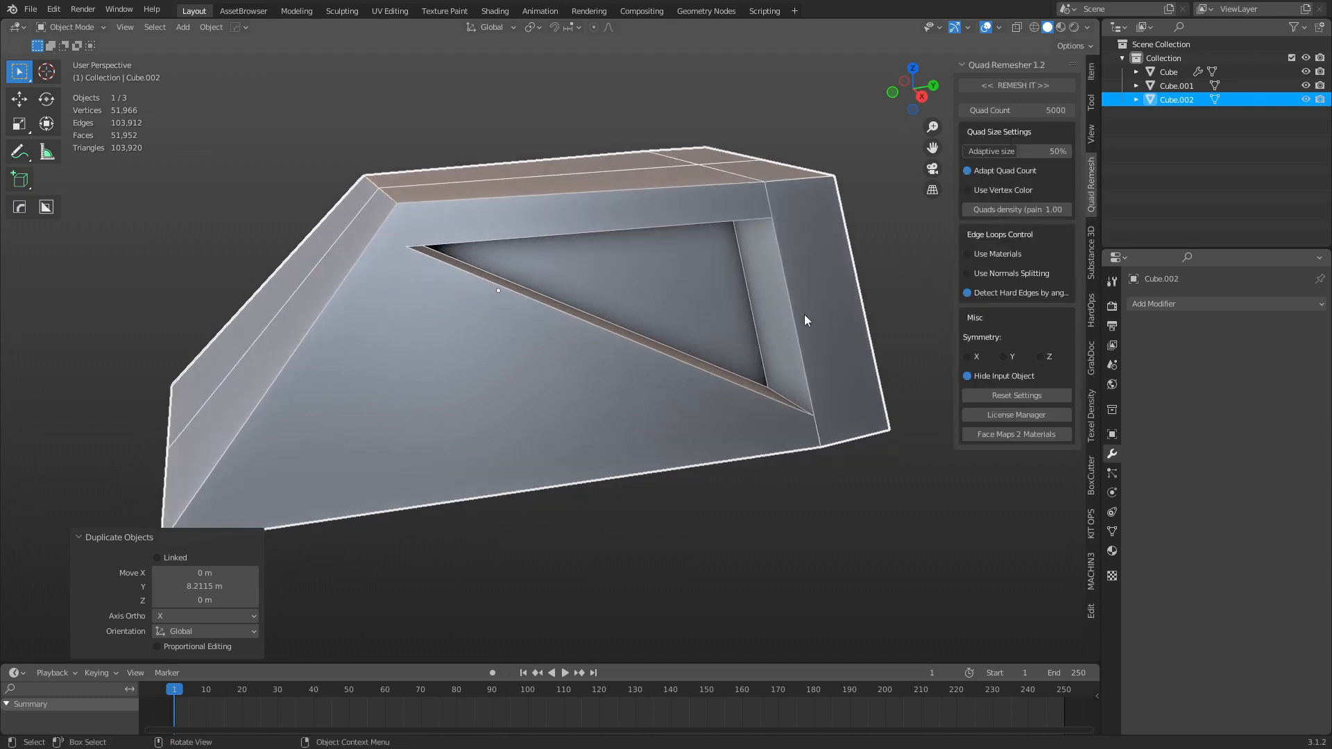
middle_click_drag(851, 306, 844, 306)
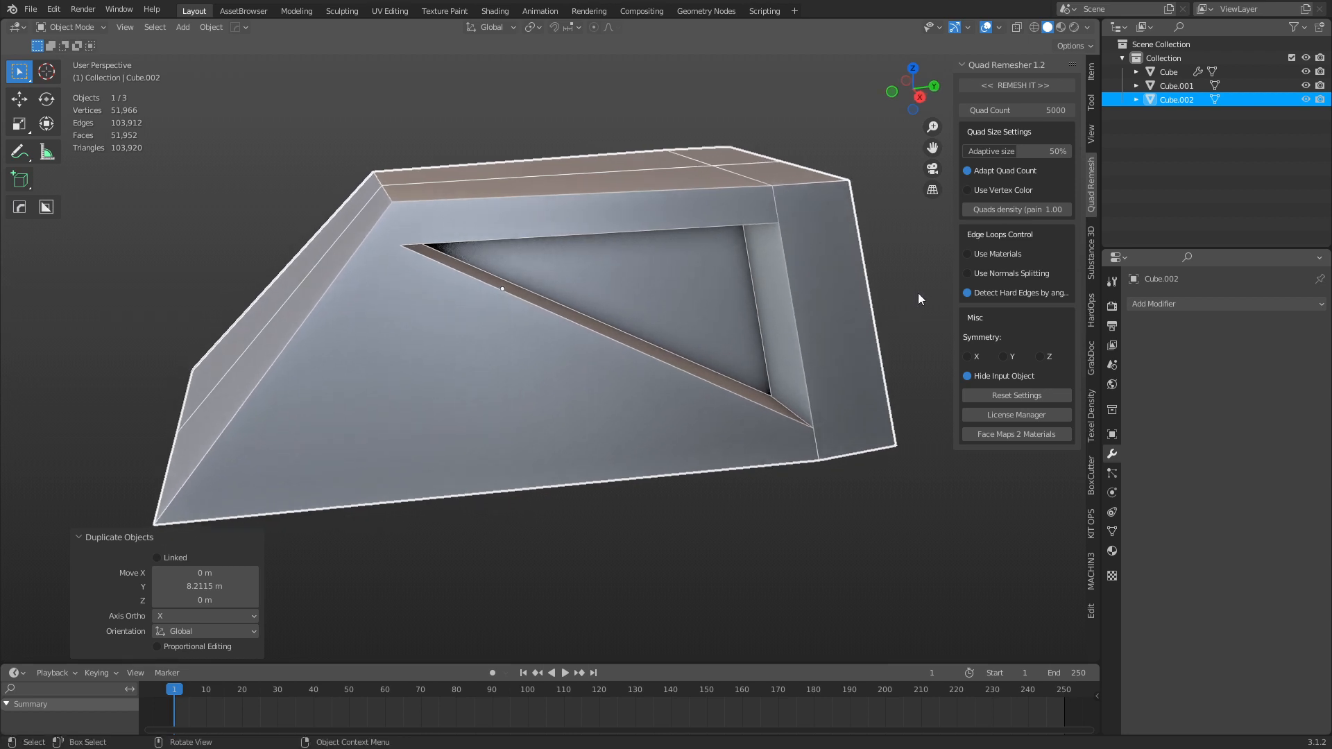
left_click(982, 277)
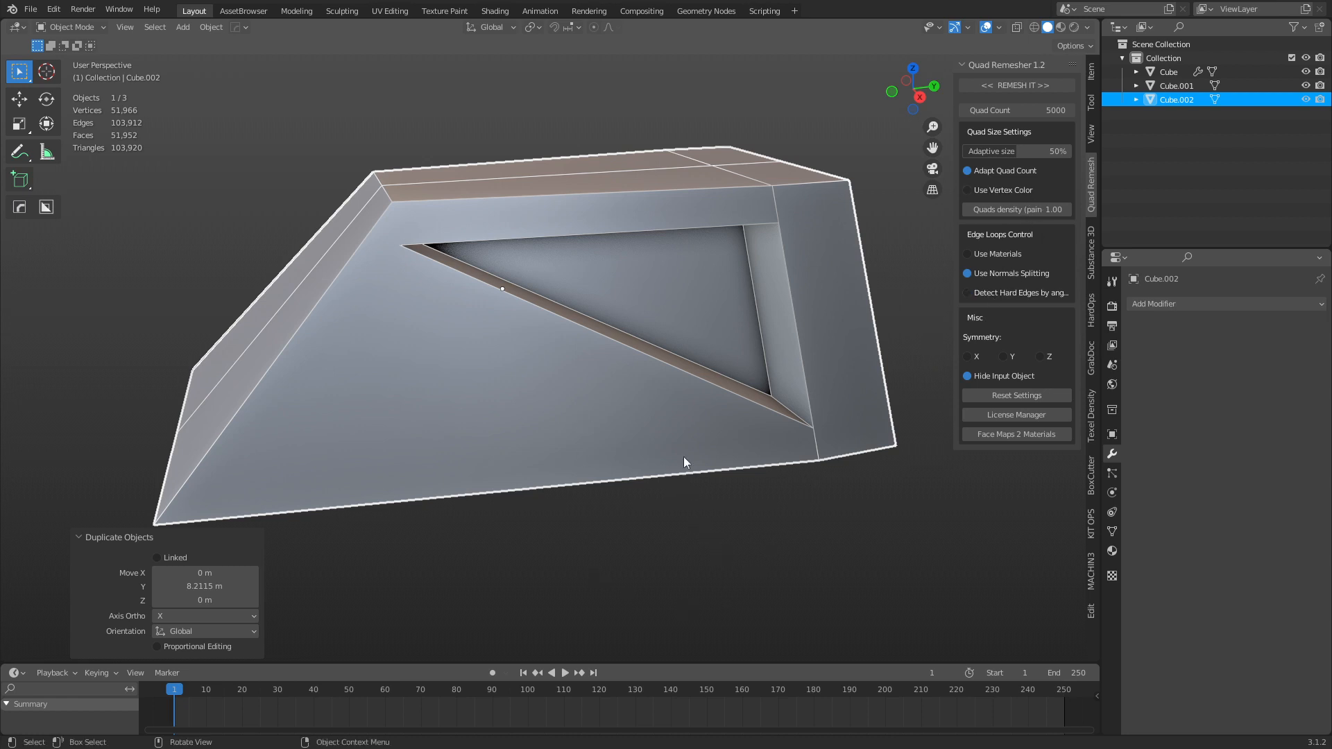
Run HOps Sharpen on the block copy with 30° sharpness and 60° auto smooth, and enter Edit Mode.
key("q")
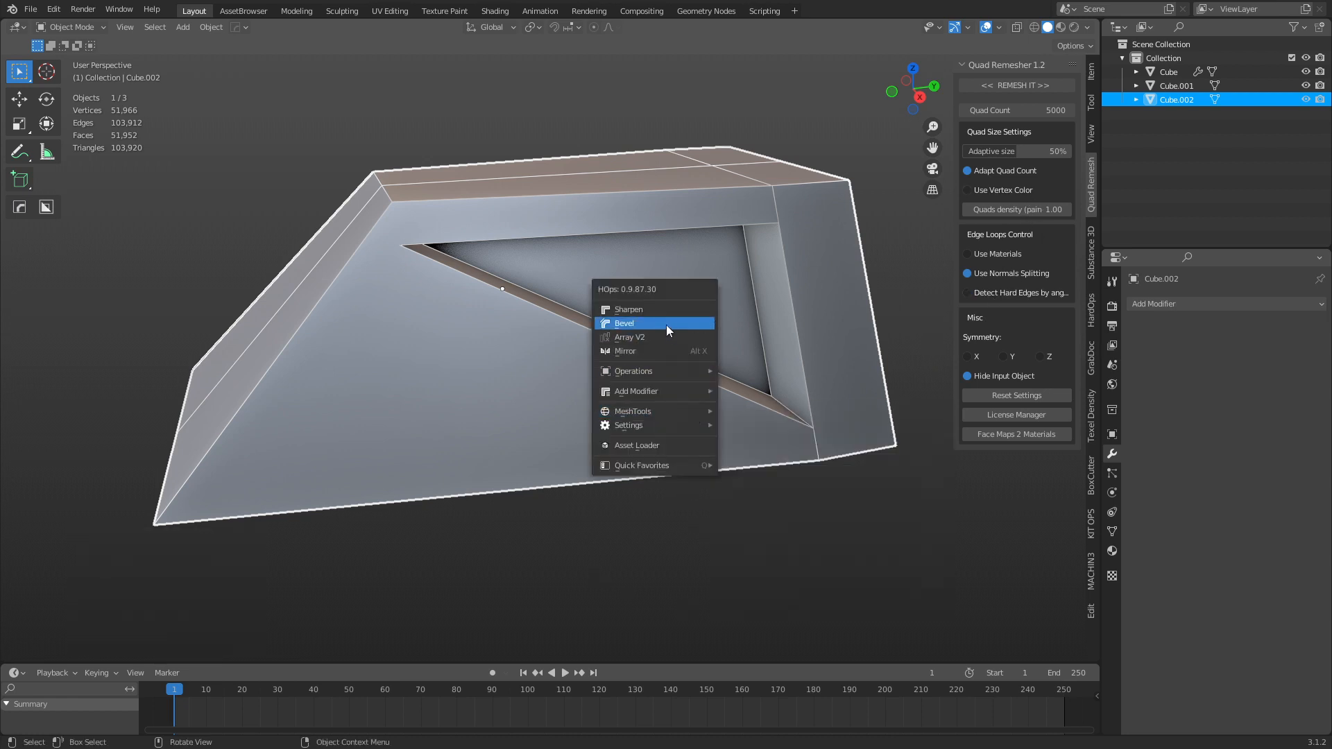
left_click(661, 310)
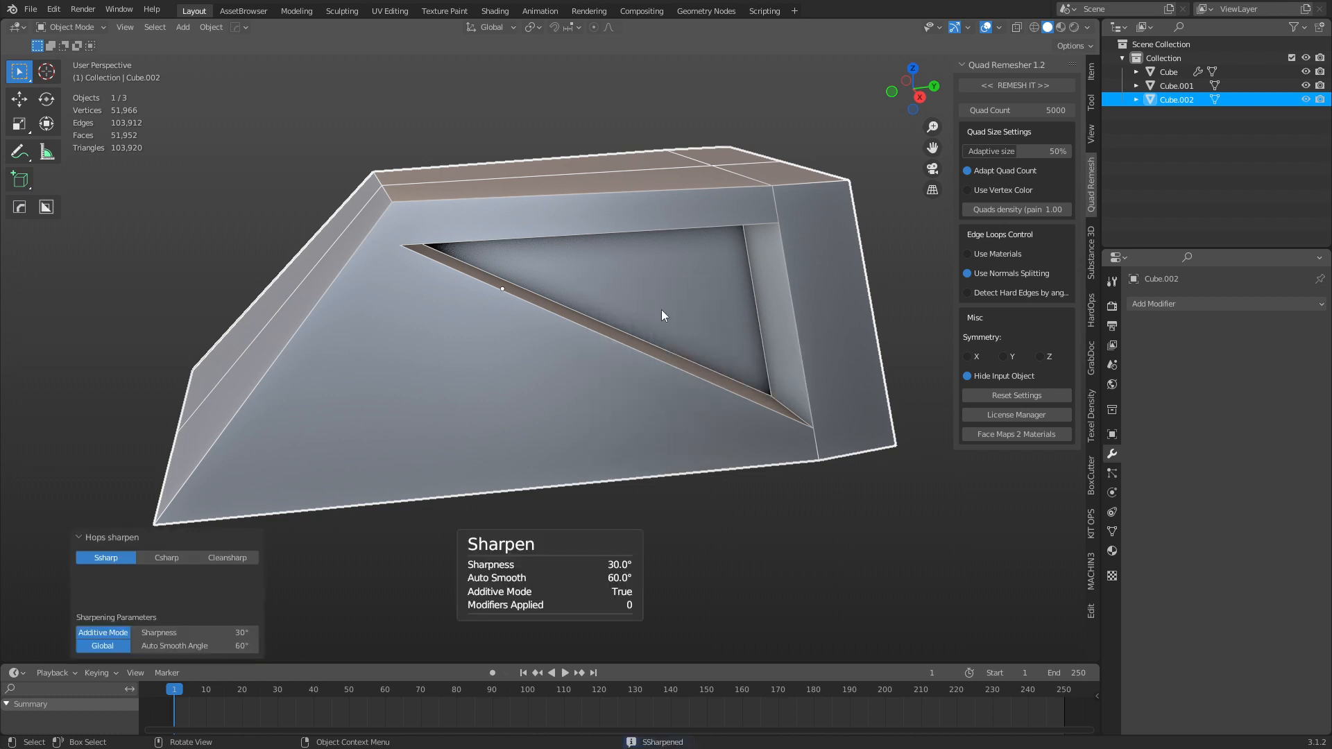
key("Tab")
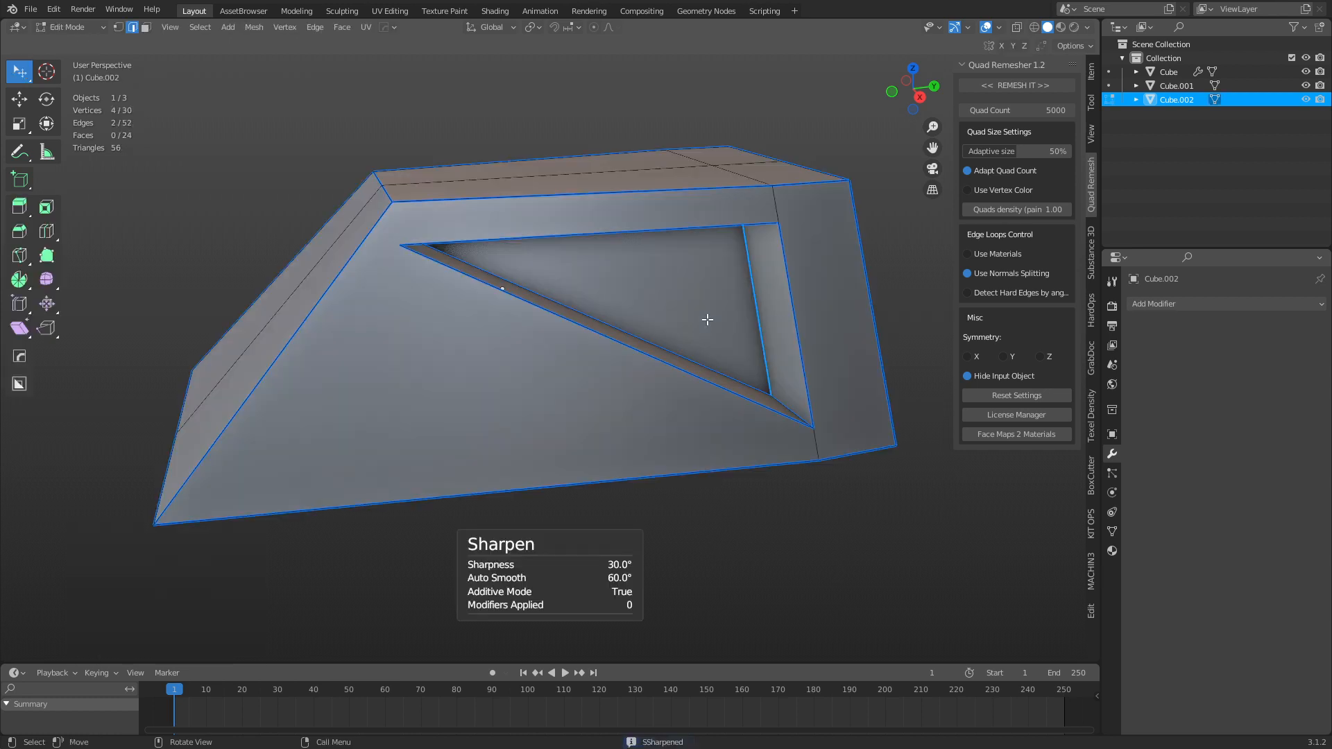
Check the bevel weight and crease of several sharpened edges on the block copy, and return to Object Mode.
left_click(642, 200)
middle_click_drag(661, 208, 830, 247)
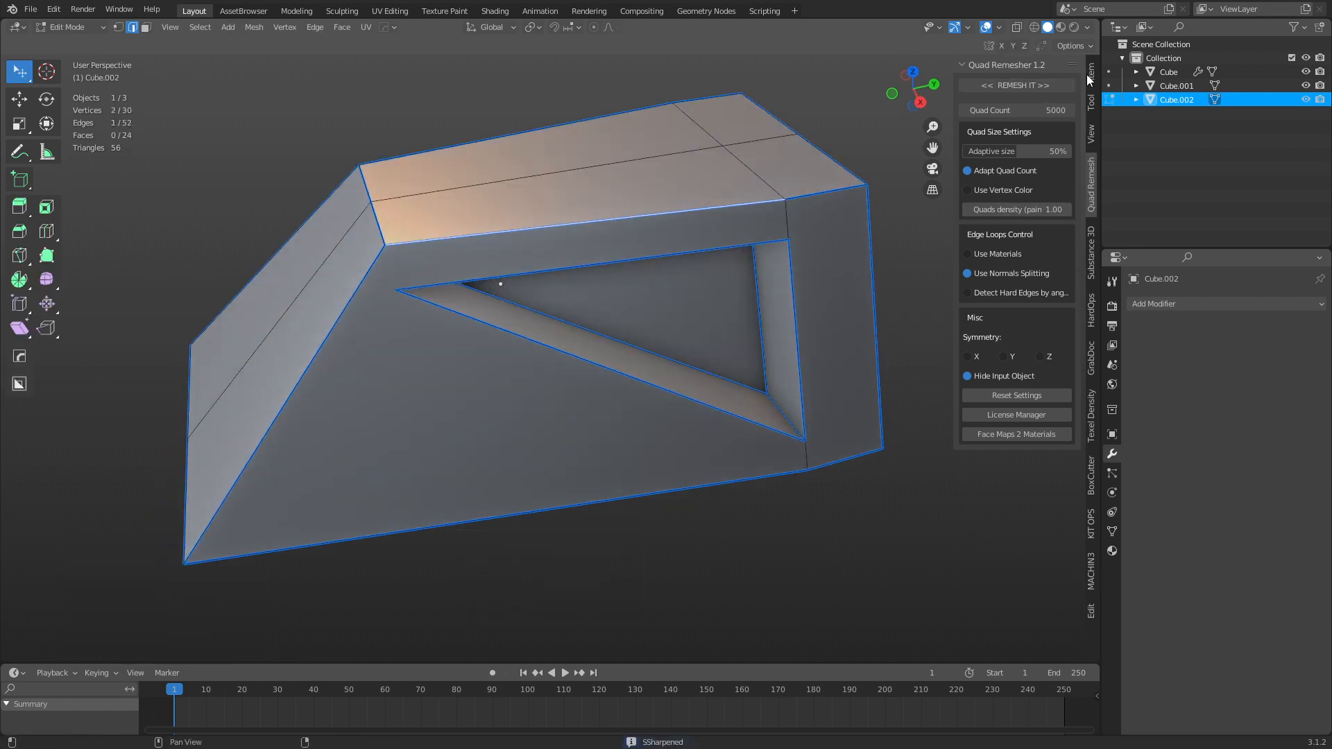
left_click(1089, 79)
middle_click_drag(879, 301, 832, 330)
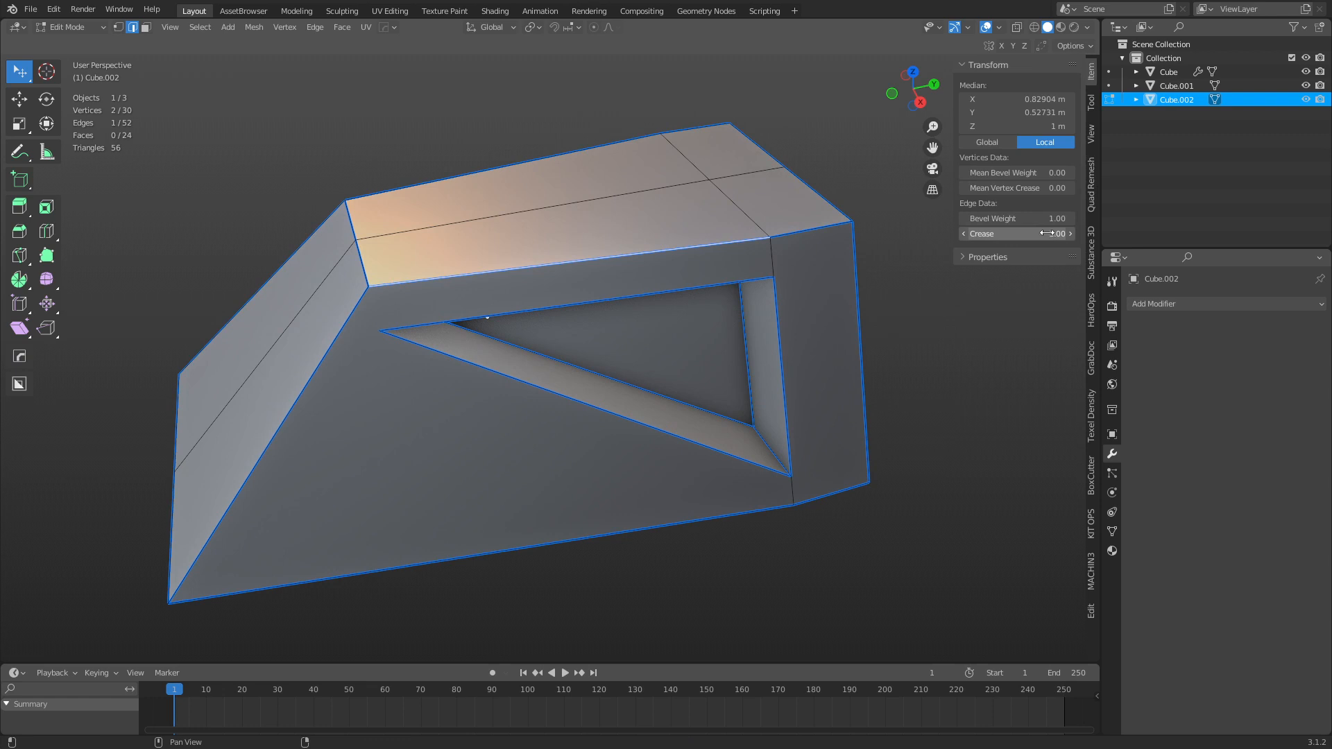
middle_click_drag(829, 485, 559, 426)
left_click(458, 405)
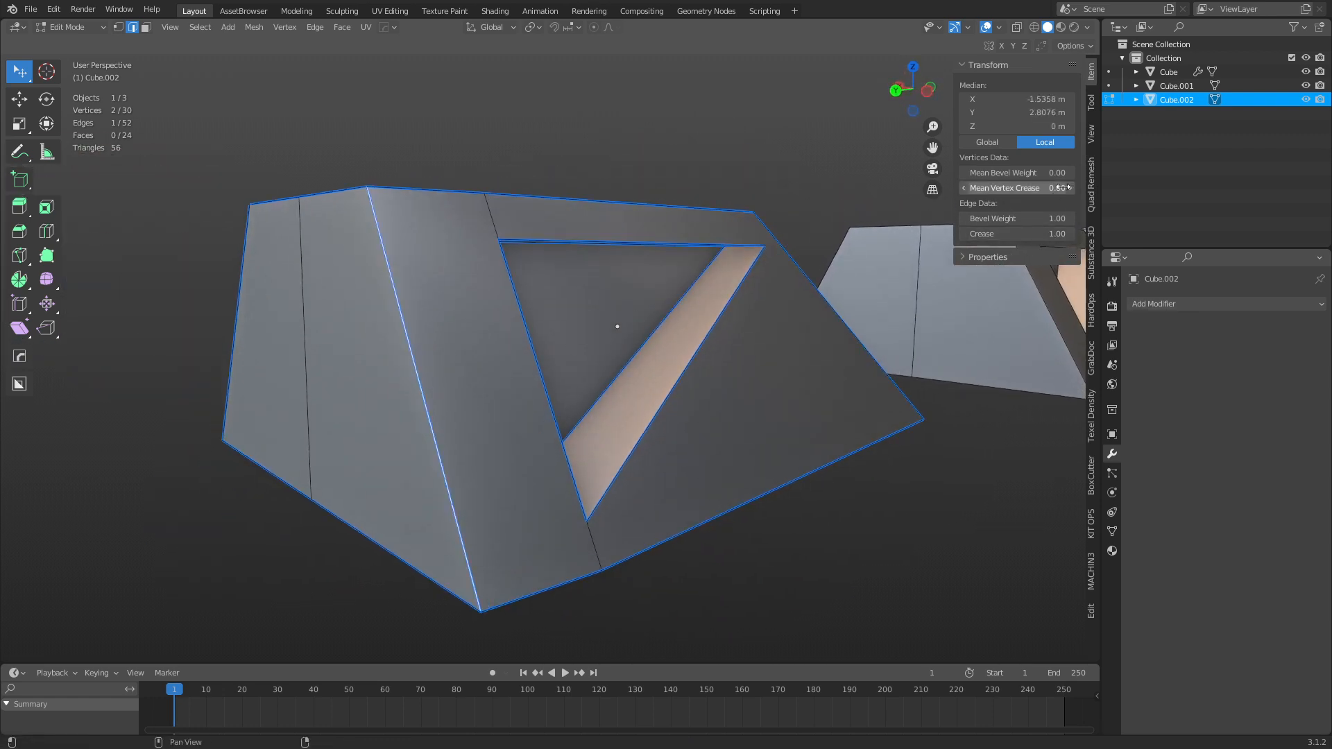
left_click_drag(1056, 218, 971, 218)
left_click(656, 202)
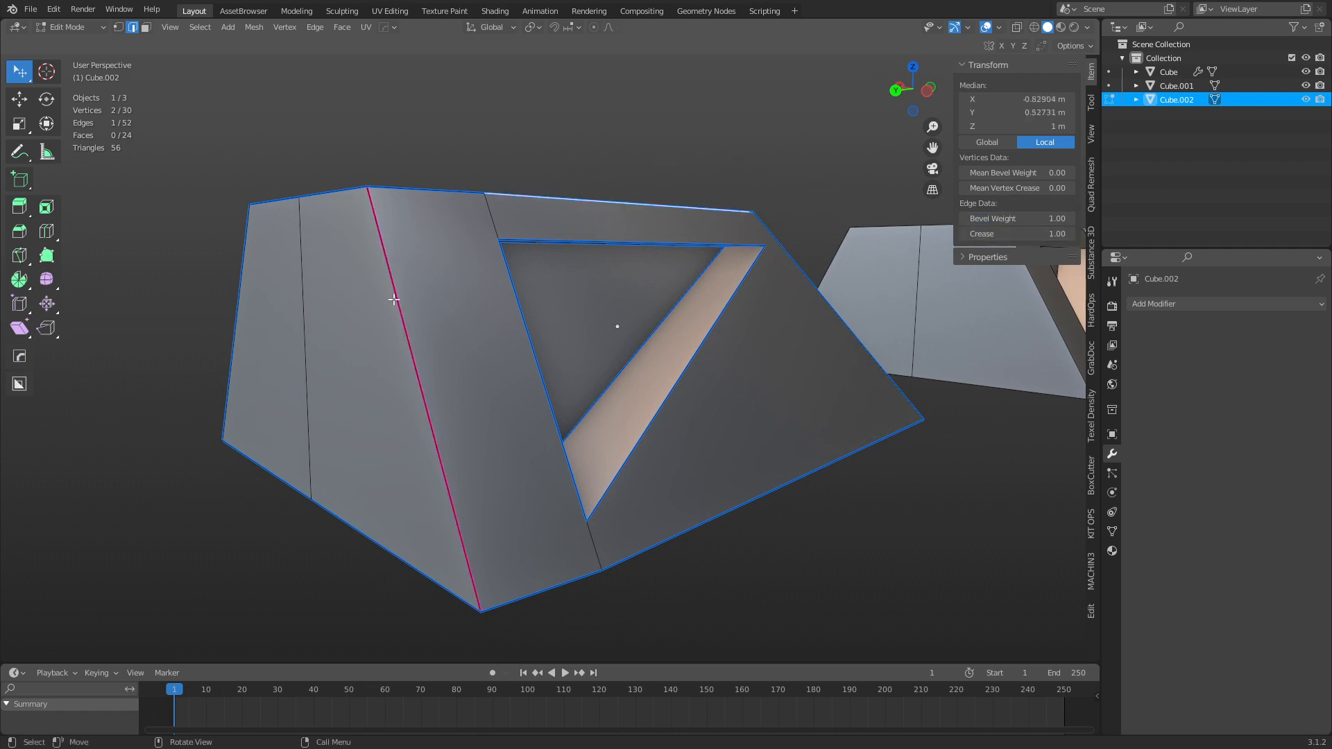
left_click(399, 298)
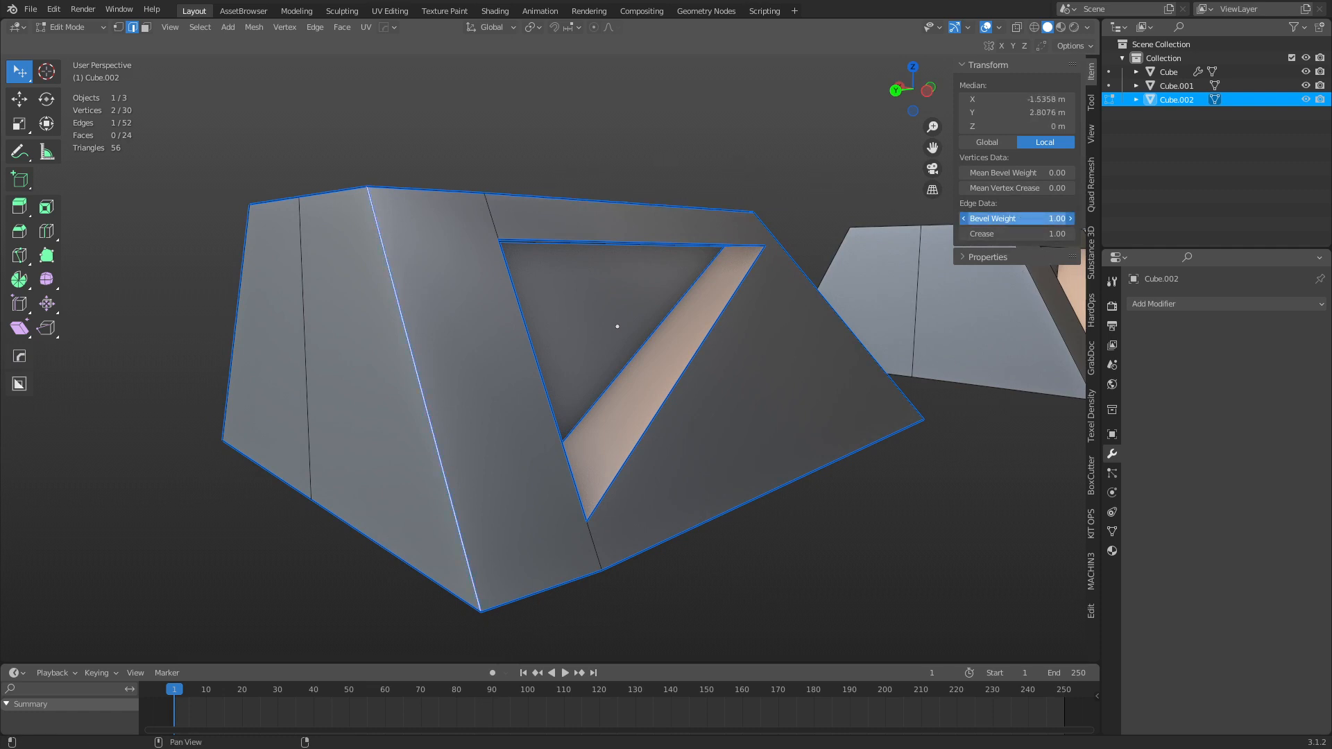
middle_click_drag(314, 264, 571, 276)
key("ctrl+Tab")
left_click(478, 287)
left_click(372, 164)
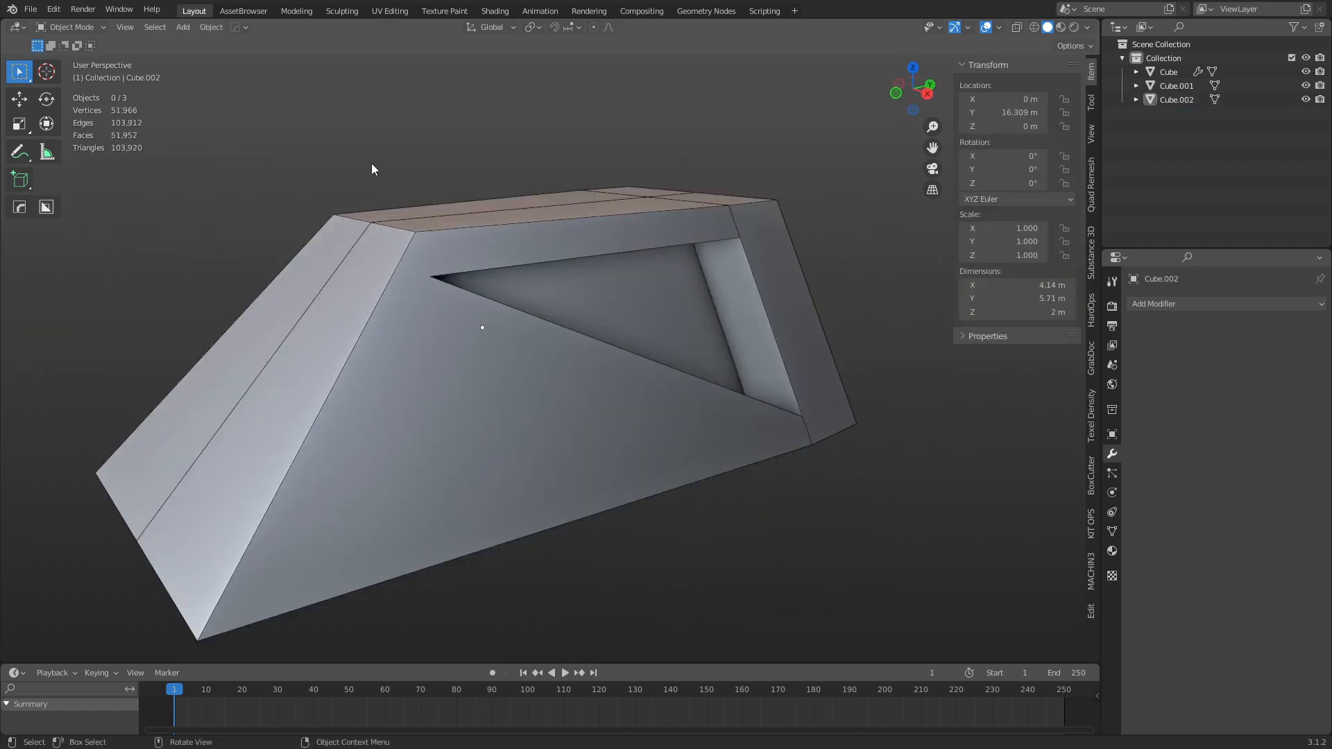
Remesh the block copy with Quad Remesher using X symmetry and a quad count of 5000.
middle_click_drag(372, 169, 610, 286)
left_click(598, 302)
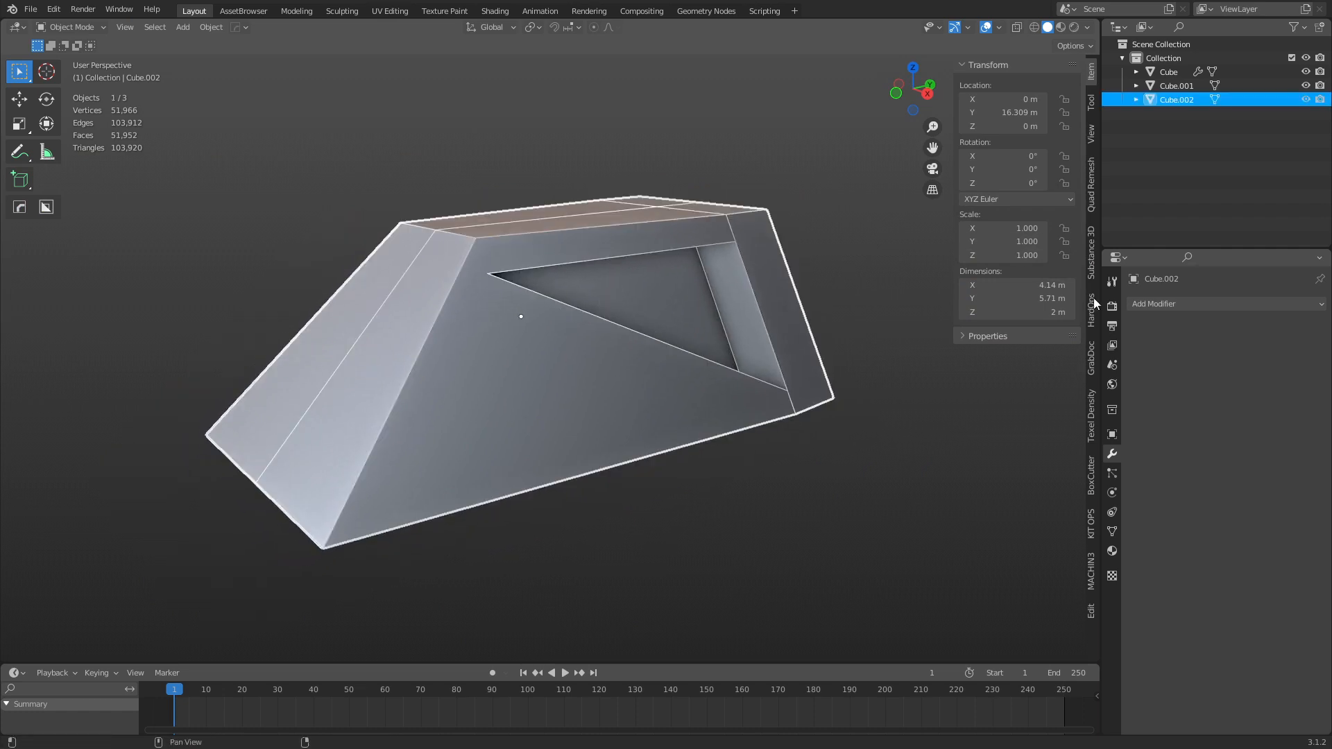
left_click(1091, 206)
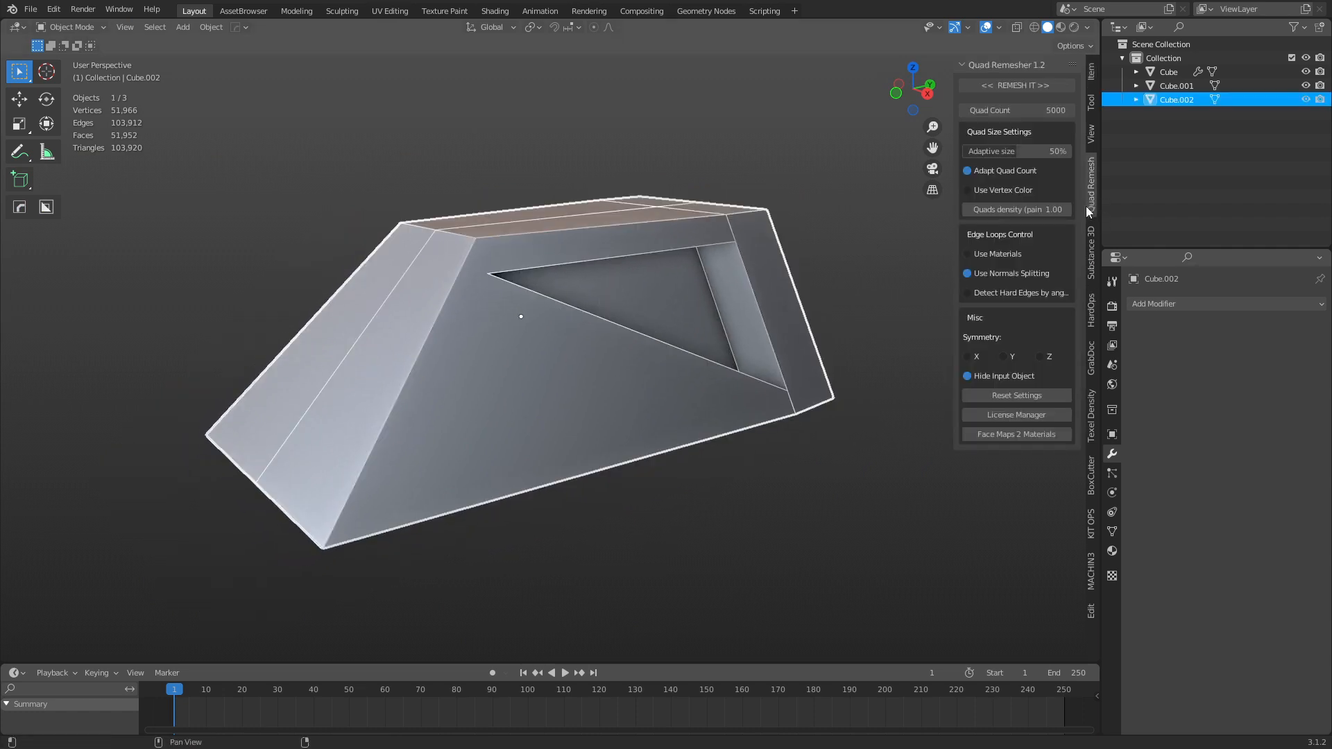
left_click(972, 356)
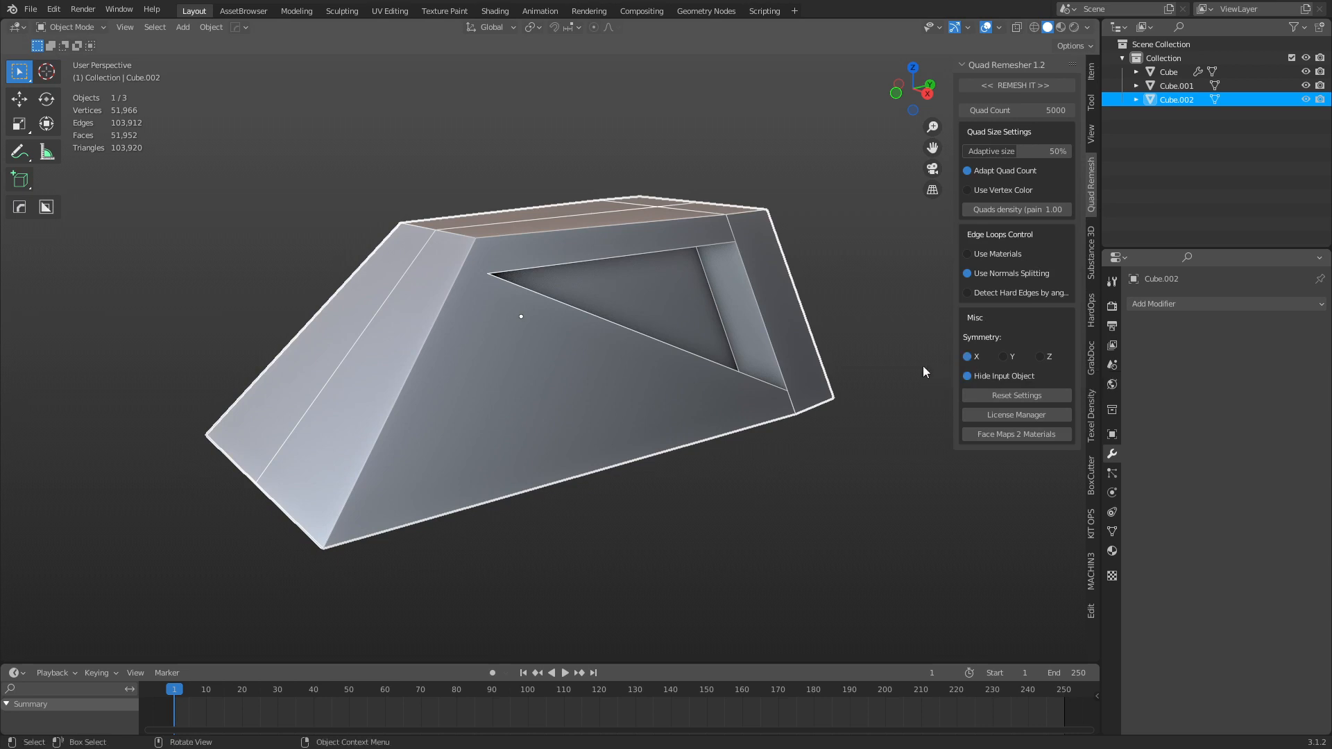
middle_click_drag(635, 380, 963, 389)
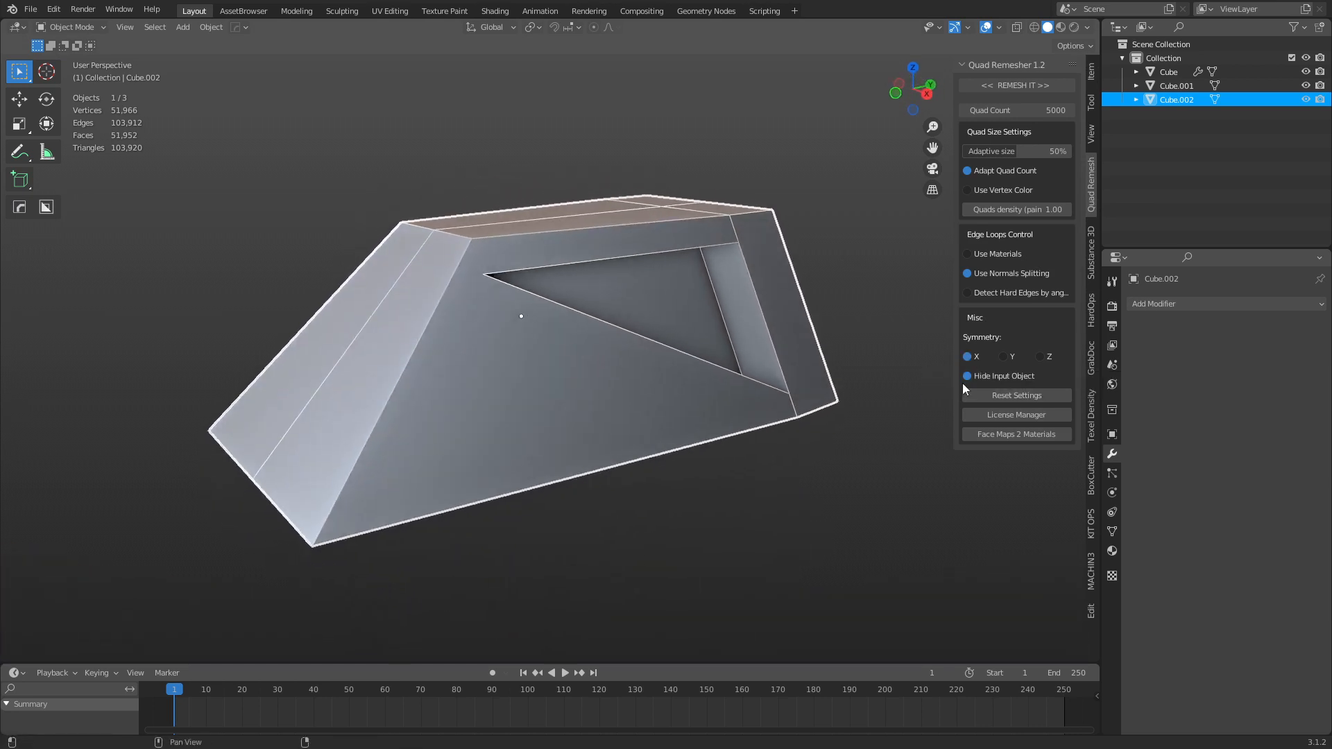
left_click(1010, 86)
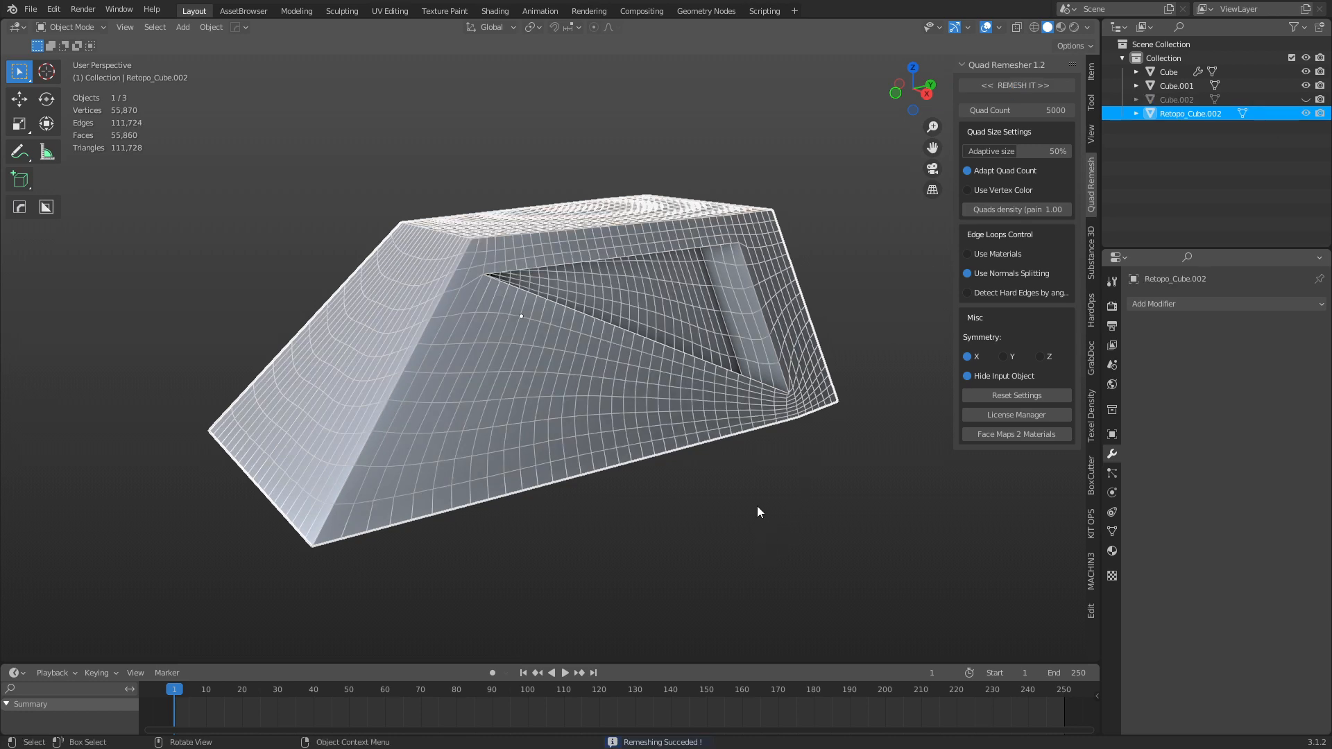
Examine the quad flow of the remeshed block around the triangular recess and its sharp lower corner.
middle_click_drag(742, 489, 645, 465)
scroll(731, 485, "up", 2)
scroll(645, 465, "down", 3)
left_click(165, 367)
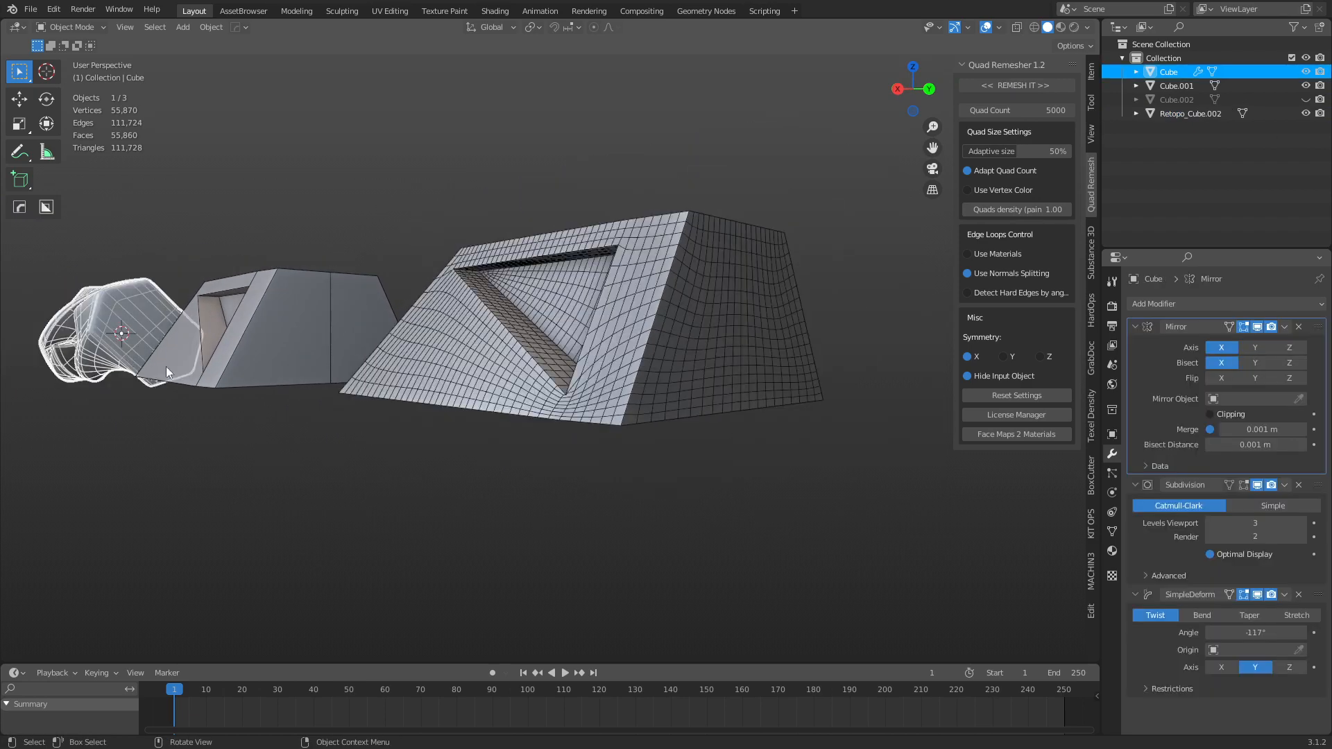
left_click(548, 490)
scroll(698, 457, "up", 3)
middle_click_drag(735, 460, 791, 473)
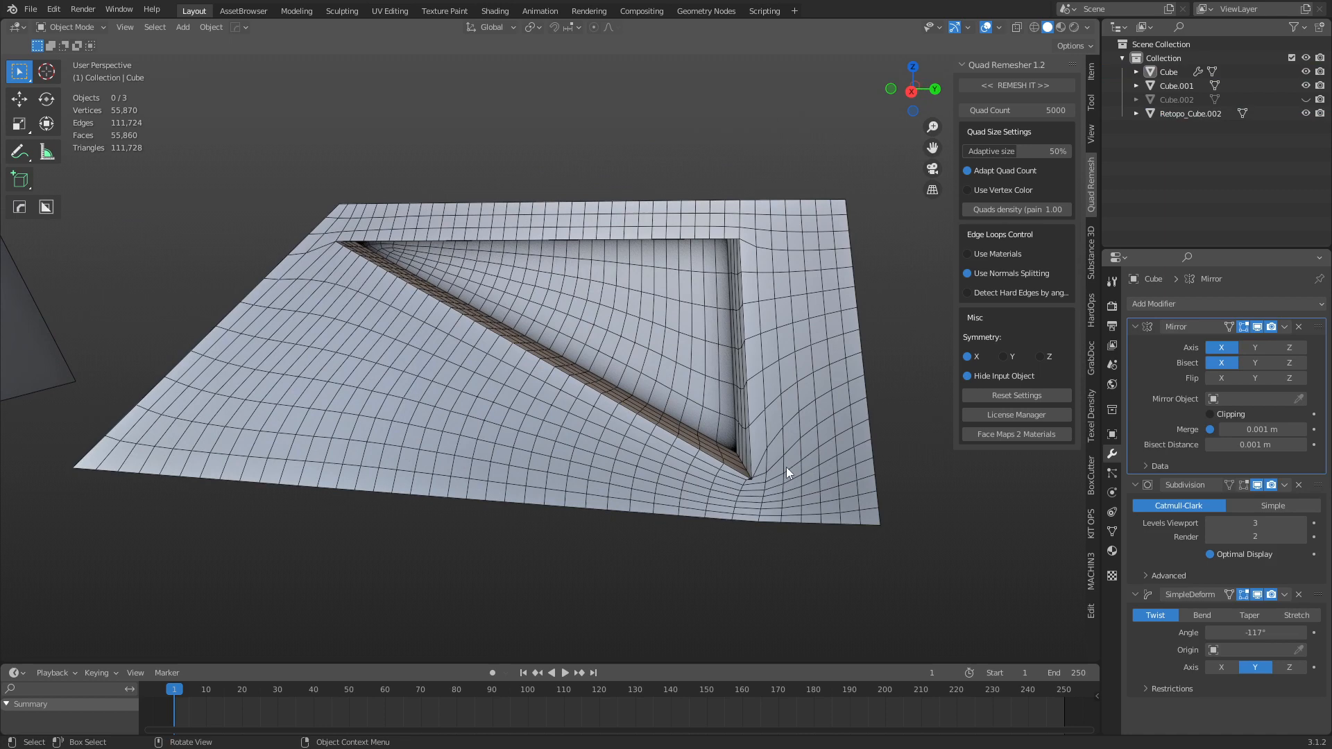
left_click(798, 457)
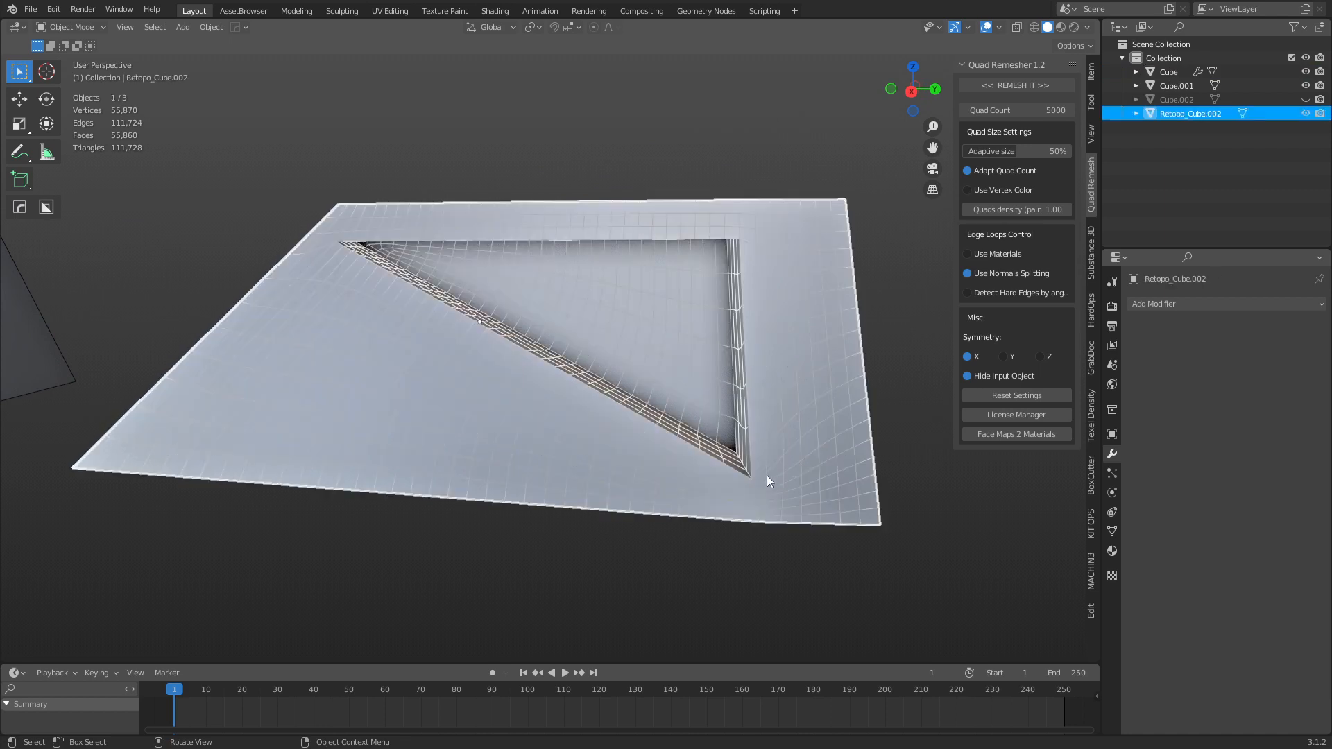
left_click(689, 581)
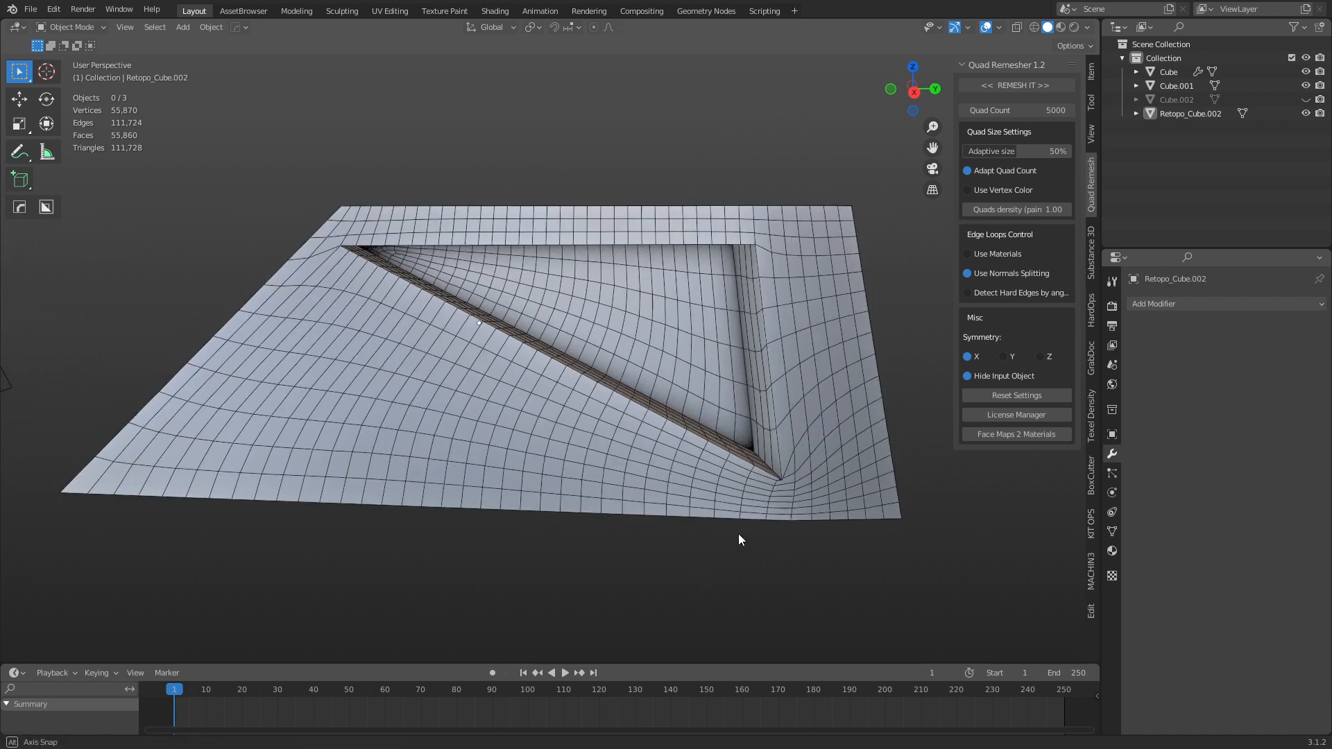
scroll(738, 535, "up", 5)
scroll(768, 523, "up", 4)
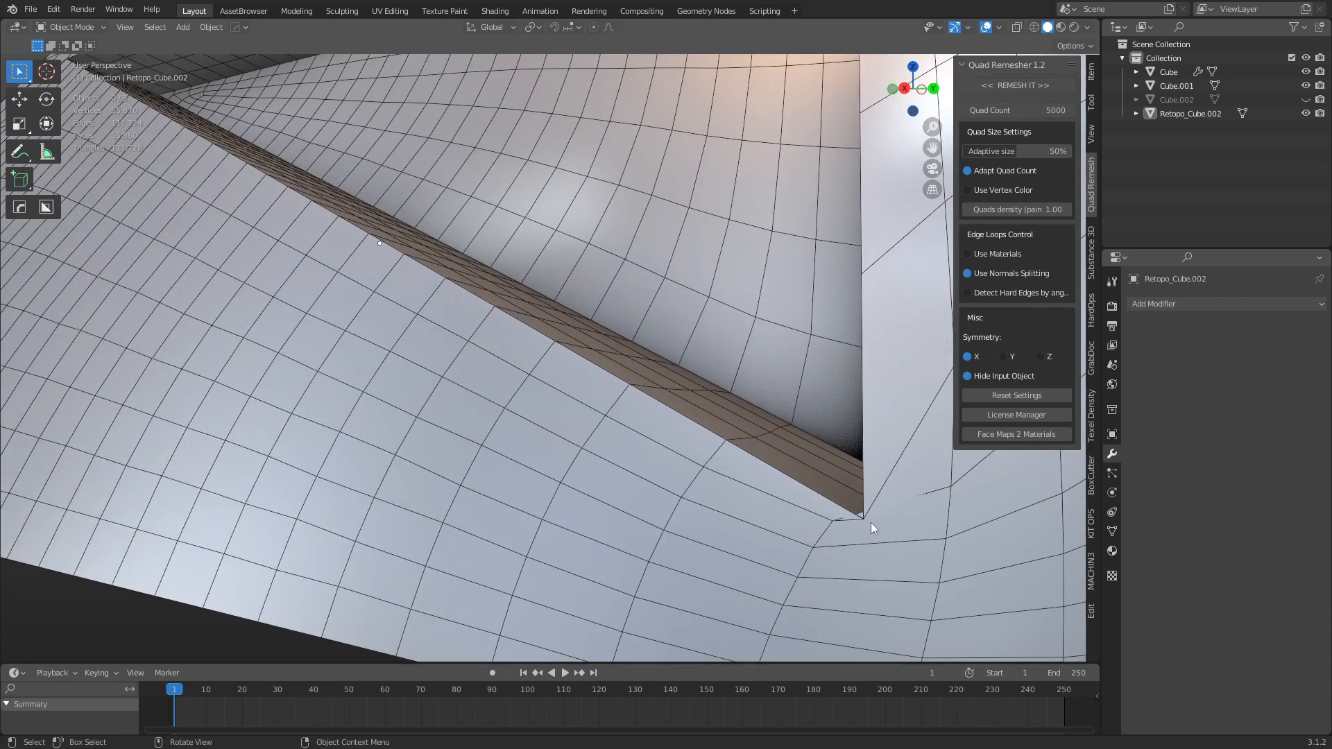
Enter Edit Mode on the remeshed block and select the vertex beside the recess's sharp lower corner.
middle_click_drag(872, 522, 605, 257, "shift")
middle_click_drag(451, 328, 523, 485)
left_click(715, 464)
key("Tab")
left_click(493, 484)
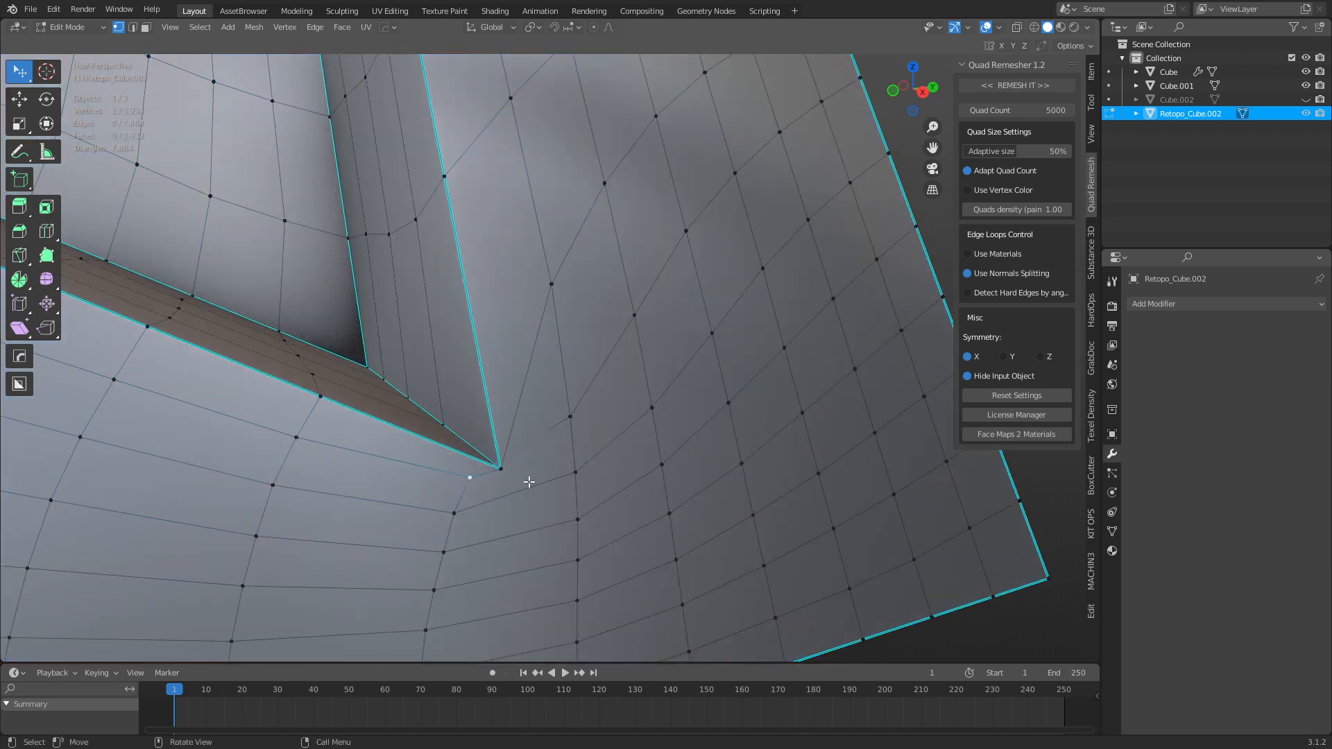
Try to slide the selected vertex along its connecting edges with Vertex Slide, and undo the slide.
key("shift+v")
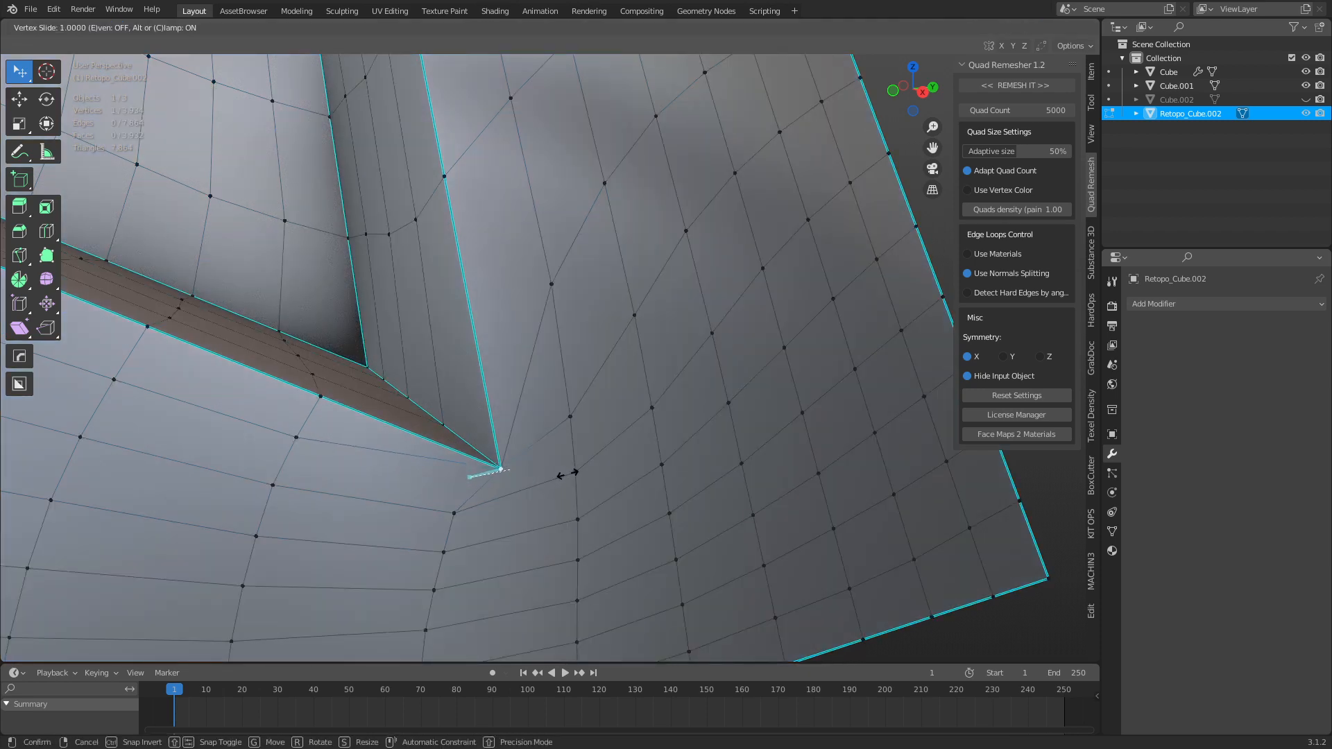
left_click(546, 521)
key("g")
key("g")
right_click(584, 512)
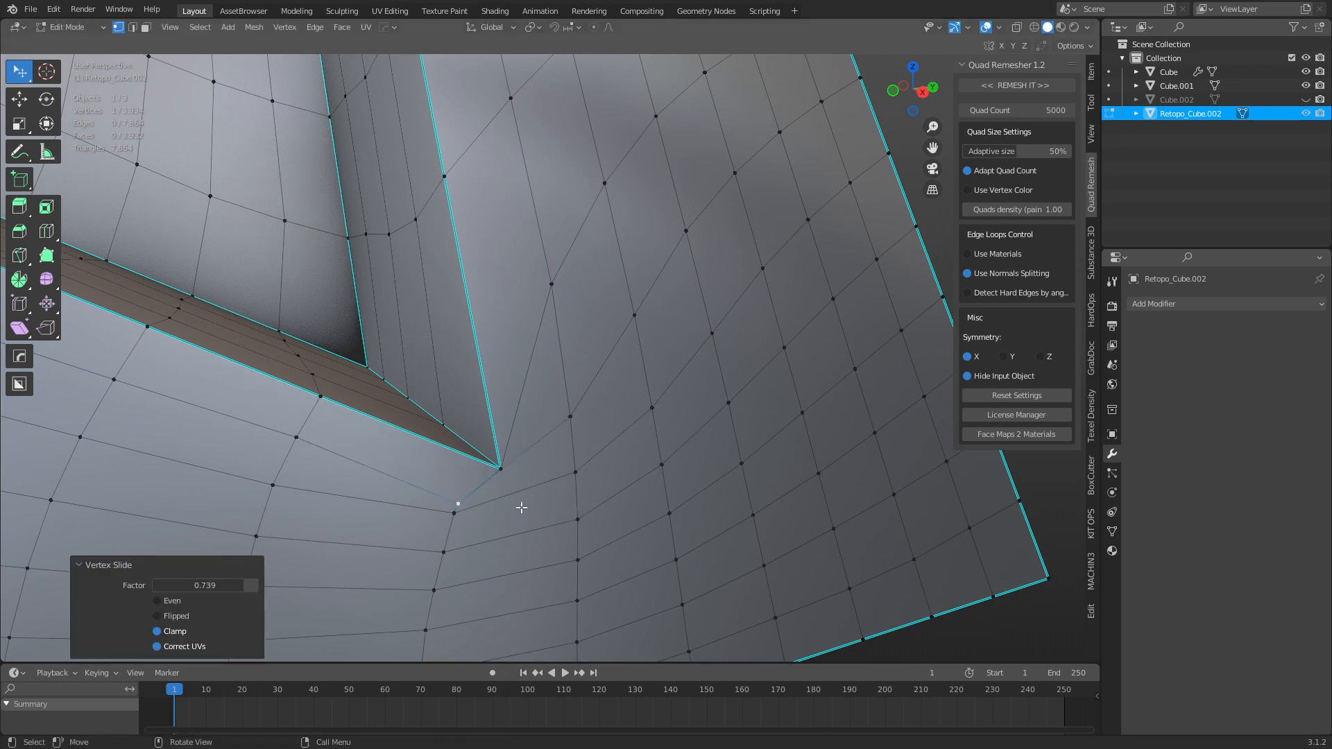
key("ctrl+z")
Start Surface Slide and move the vertex beside the recess's lower corner about 0.04 m, to just past the corner tip.
middle_click_drag(529, 499, 606, 410)
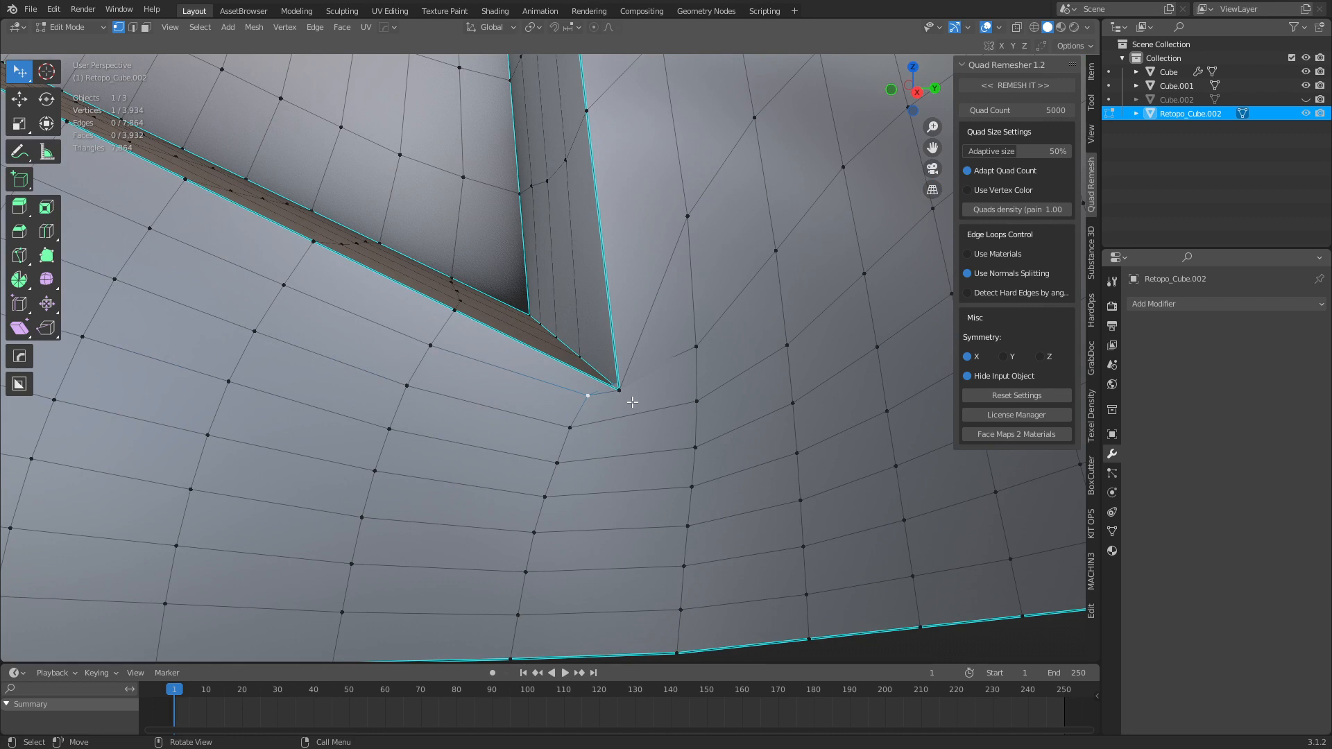
right_click(677, 368)
key("q")
mouse_move(525, 470)
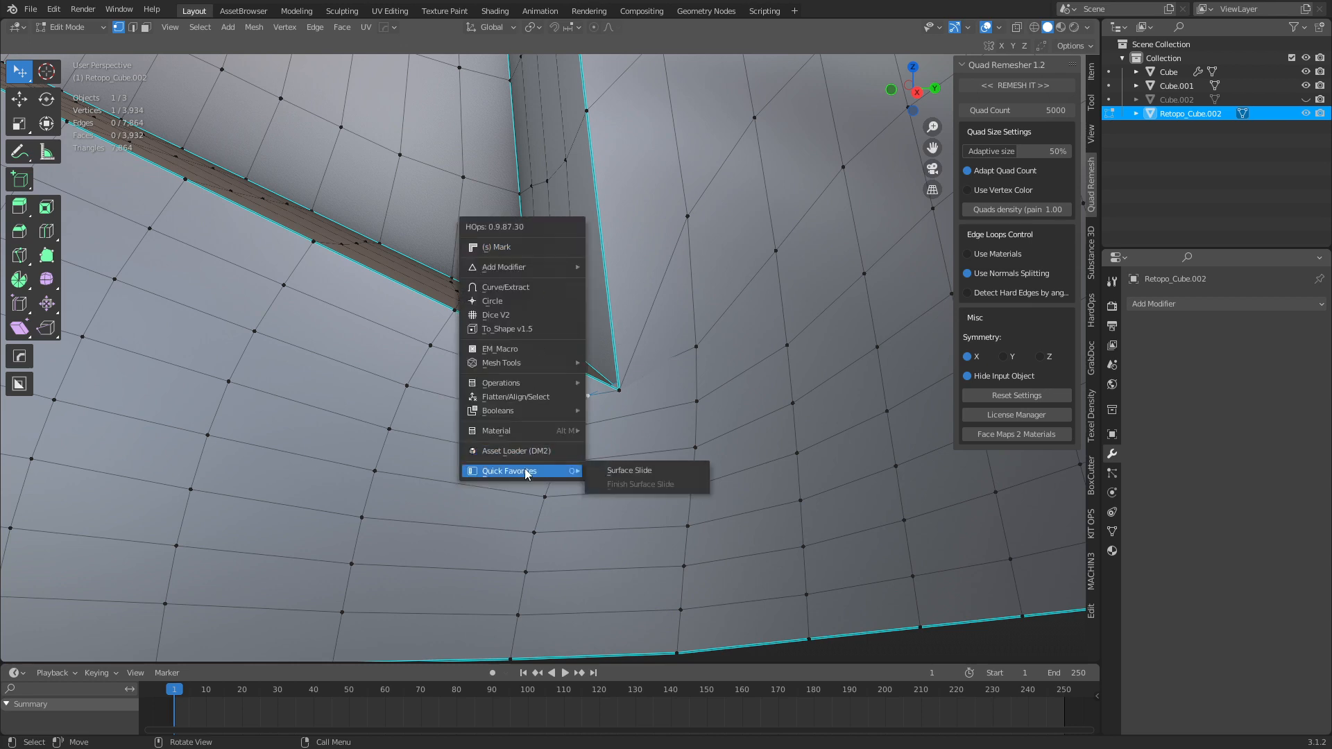
left_click(661, 474)
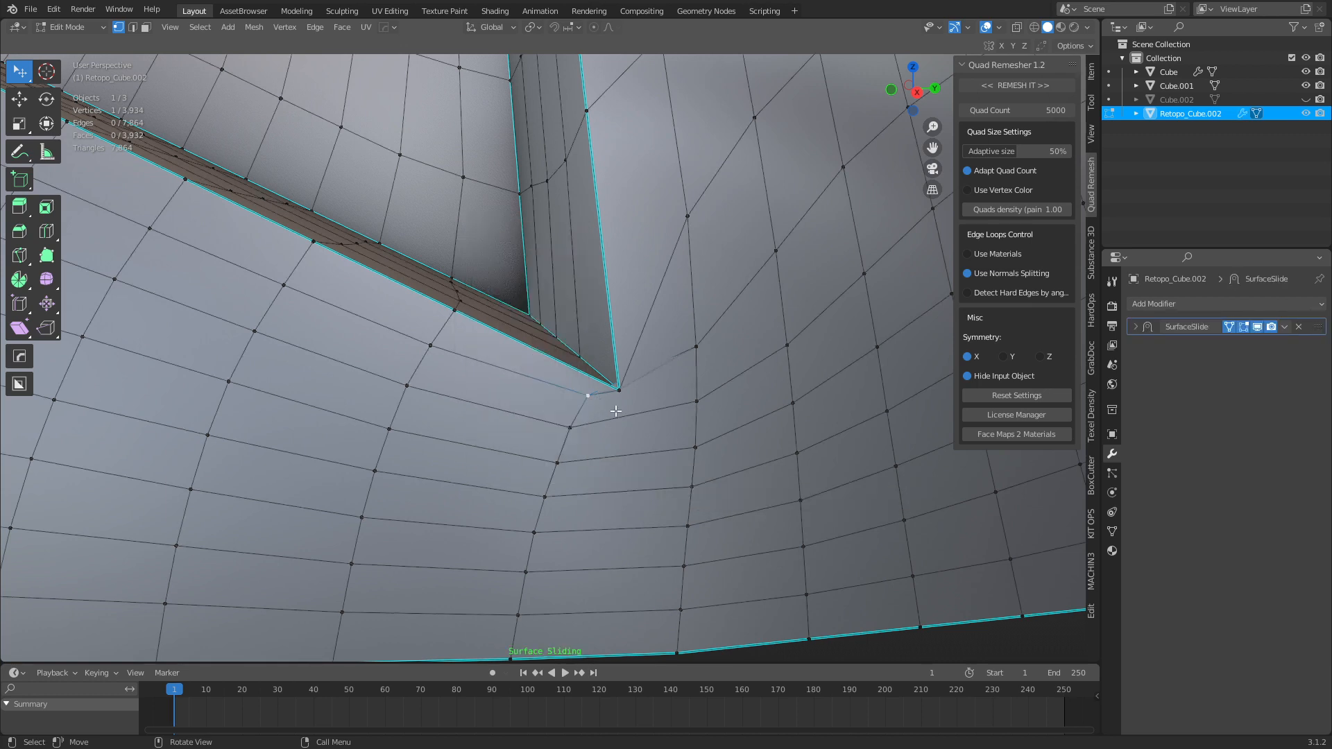
key("g")
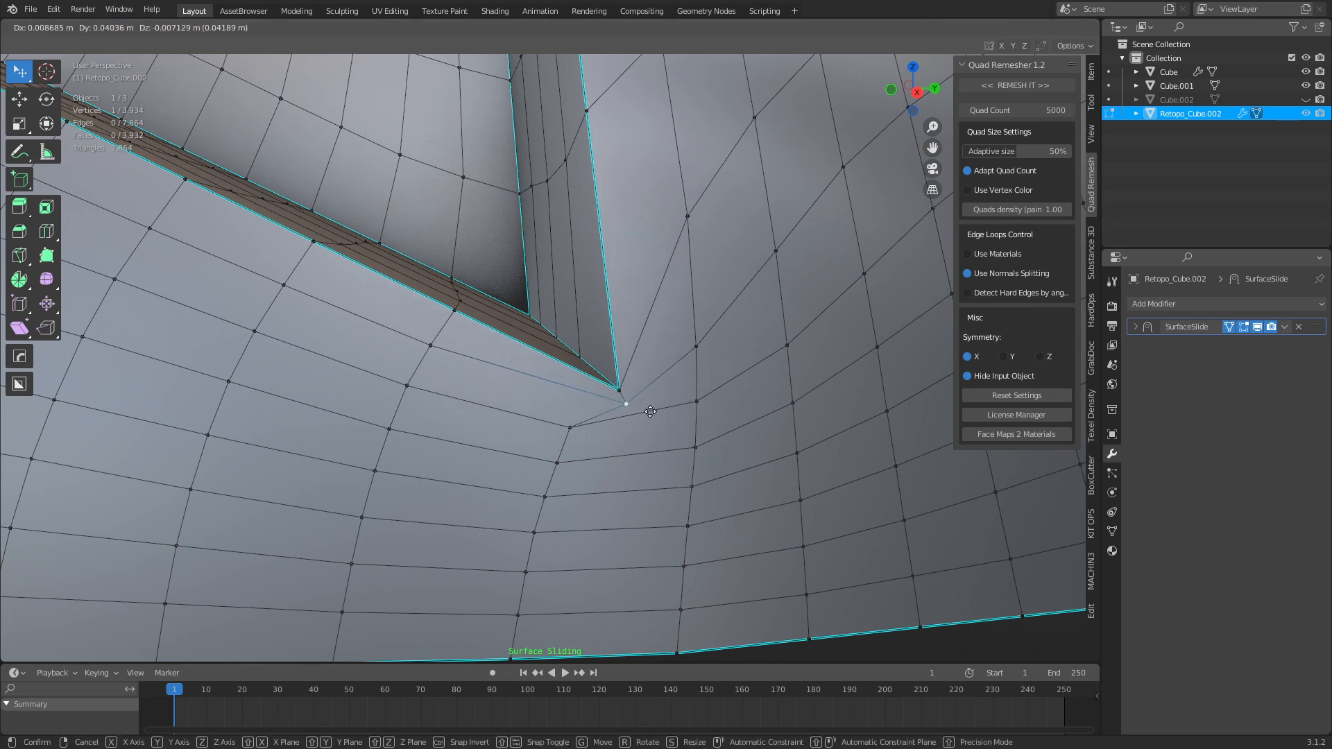
left_click(649, 411)
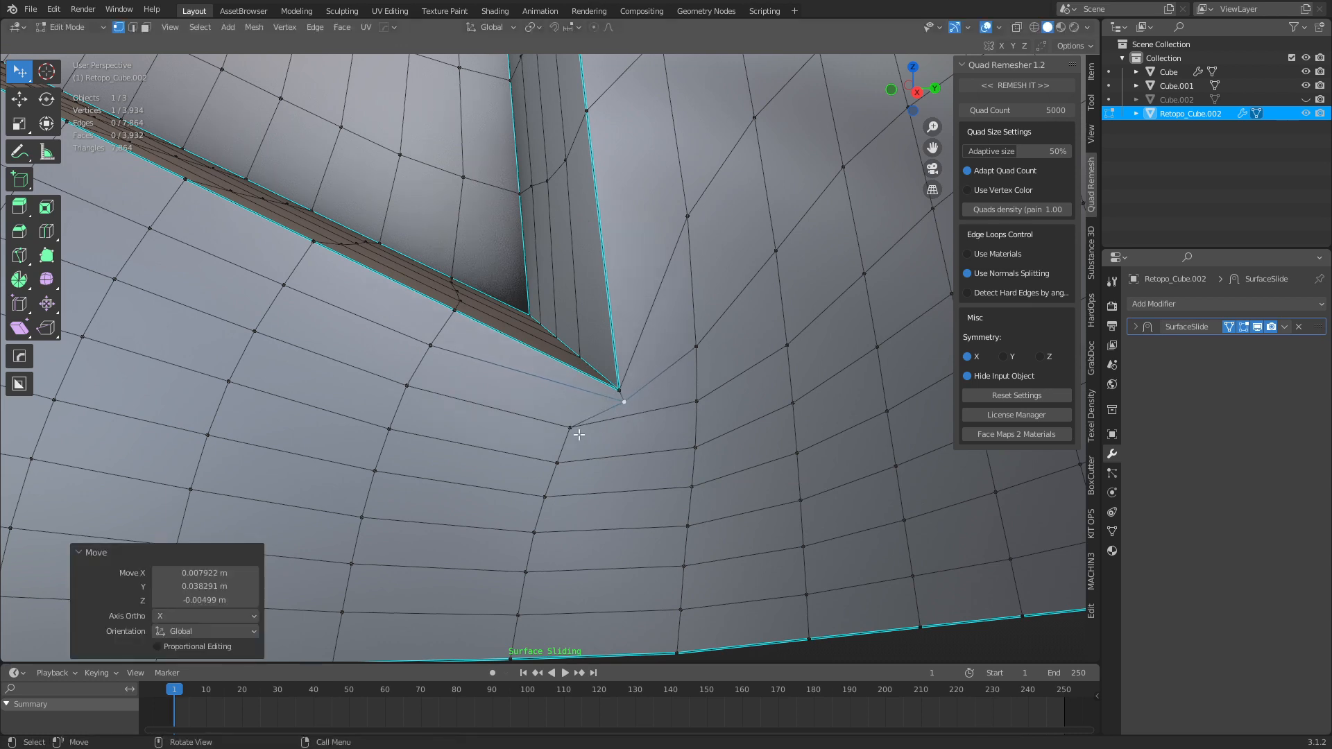
Move the neighbouring vertex below the corner about 0.03 m along the surface, finish the Surface Slide and return to Object Mode.
key("g")
left_click(602, 445)
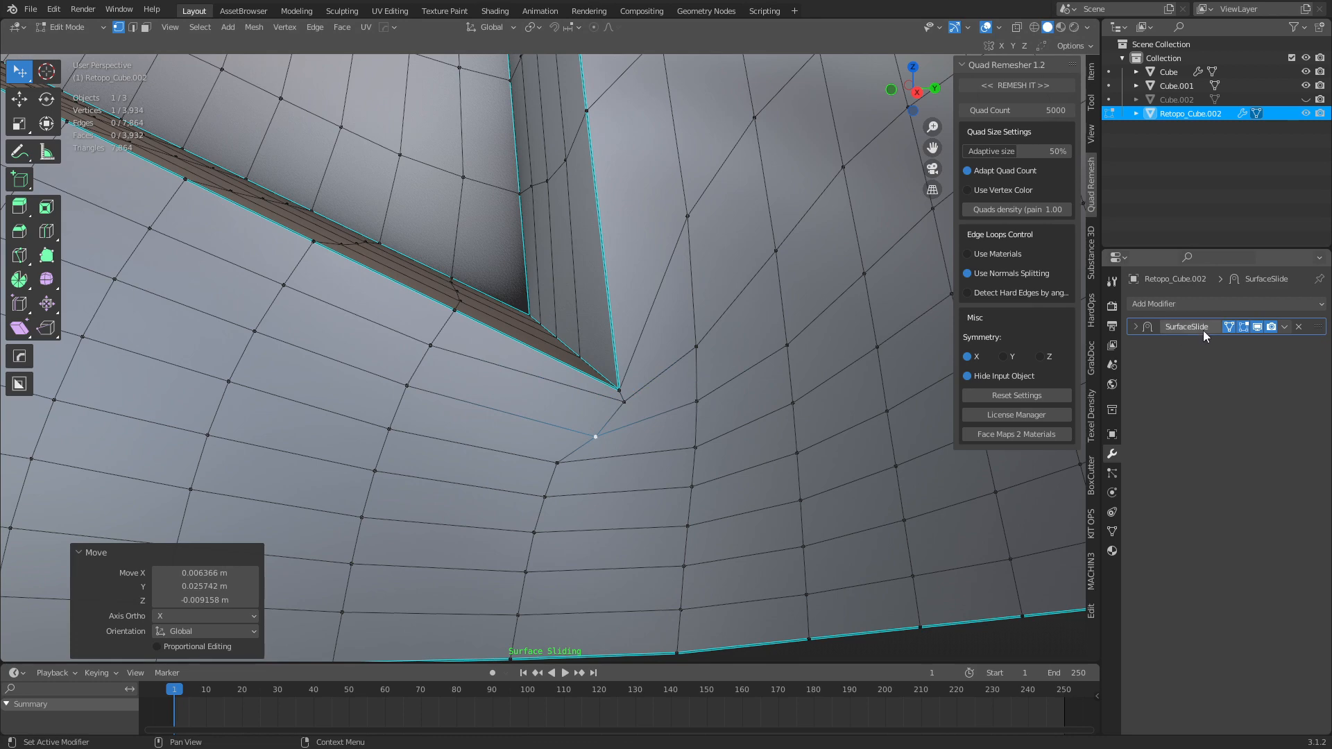
left_click(623, 402)
mouse_move(693, 426)
middle_mouse_down()
mouse_move(639, 419)
mouse_move(568, 440)
mouse_move(729, 435)
mouse_move(707, 430)
middle_mouse_up()
key("q")
mouse_move(708, 430)
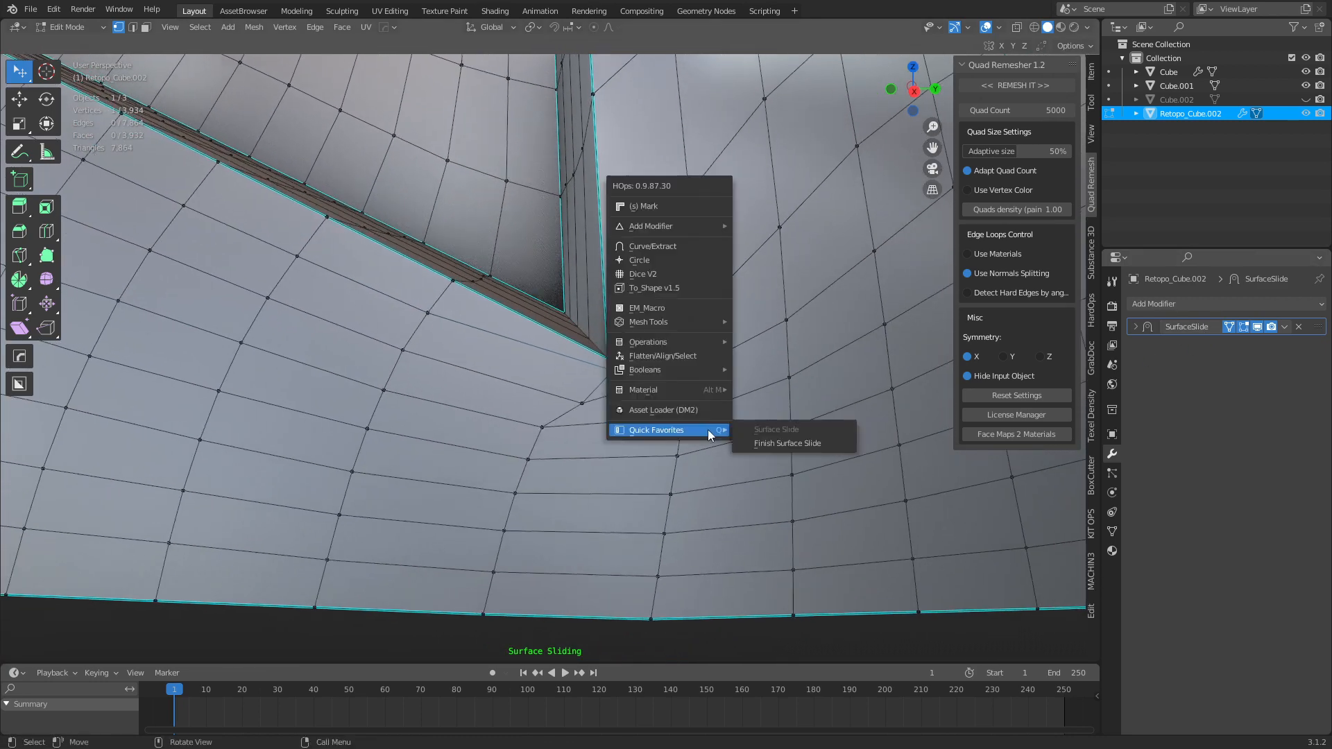
left_click(782, 444)
key("ctrl+Tab")
left_click(676, 448)
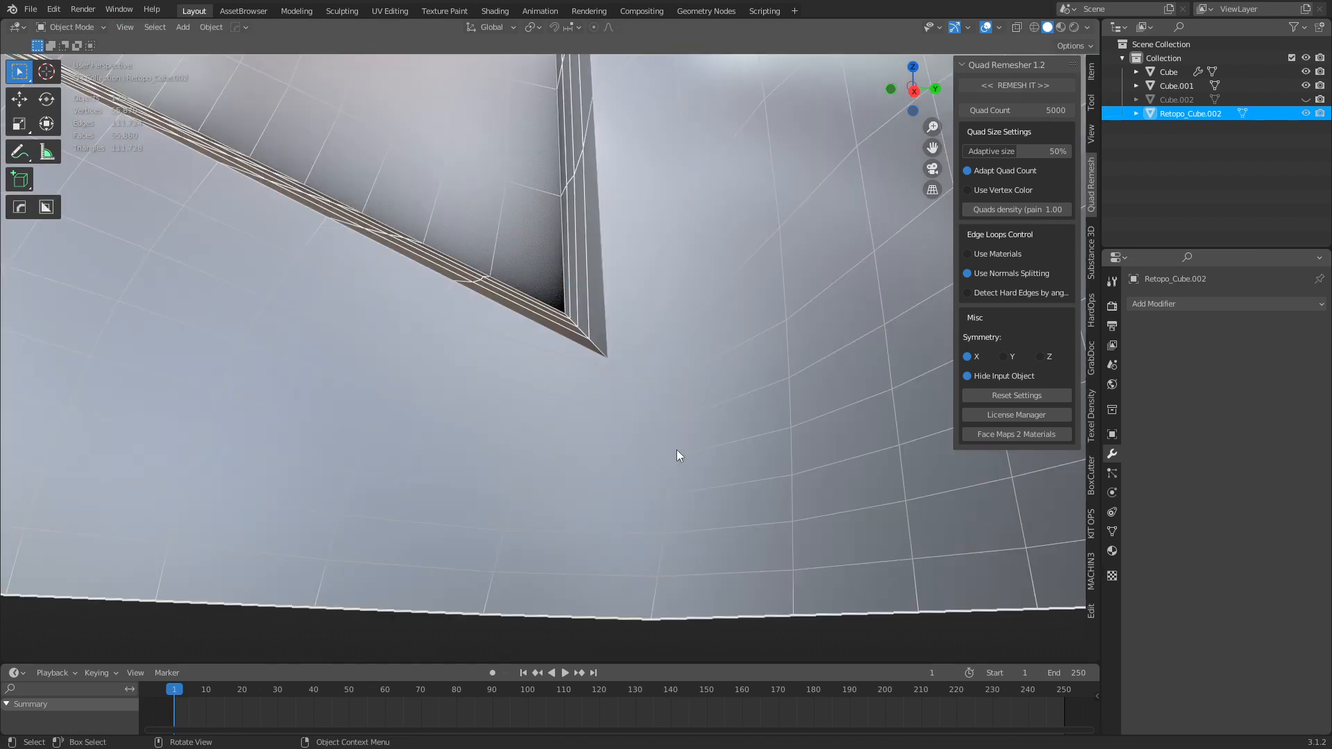
Examine the mesh around the whole triangular recess in Edit Mode and return to Object Mode.
scroll(652, 415, "down", 5)
middle_click_drag(638, 452, 633, 389)
key("ctrl+Tab")
left_click(677, 345)
scroll(670, 349, "up", 2)
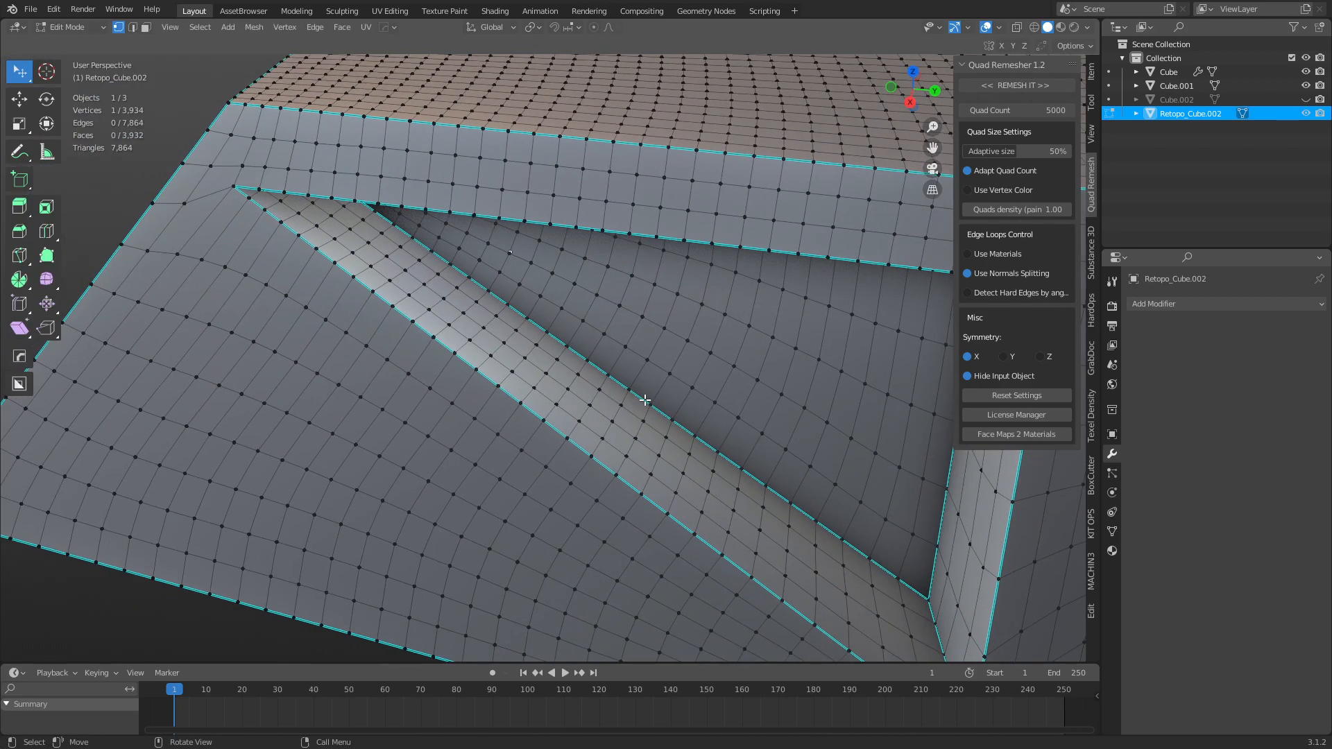
key("ctrl+Tab")
left_click(535, 398)
Mirror the remeshed block across X with X bisect enabled and apply the Mirror modifier.
scroll(530, 423, "down", 4)
middle_click_drag(530, 424, 613, 415)
key("alt+shift+x")
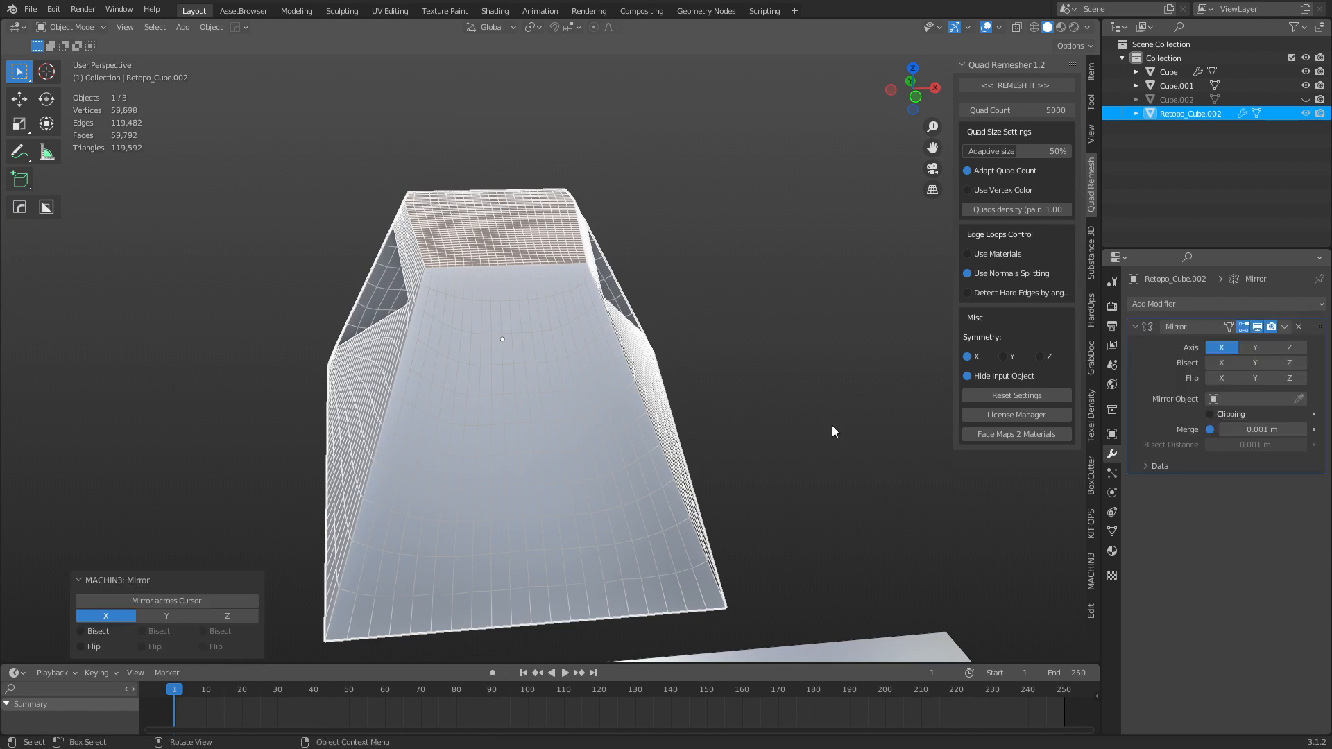
middle_click_drag(894, 443, 1037, 417)
left_click(1221, 362)
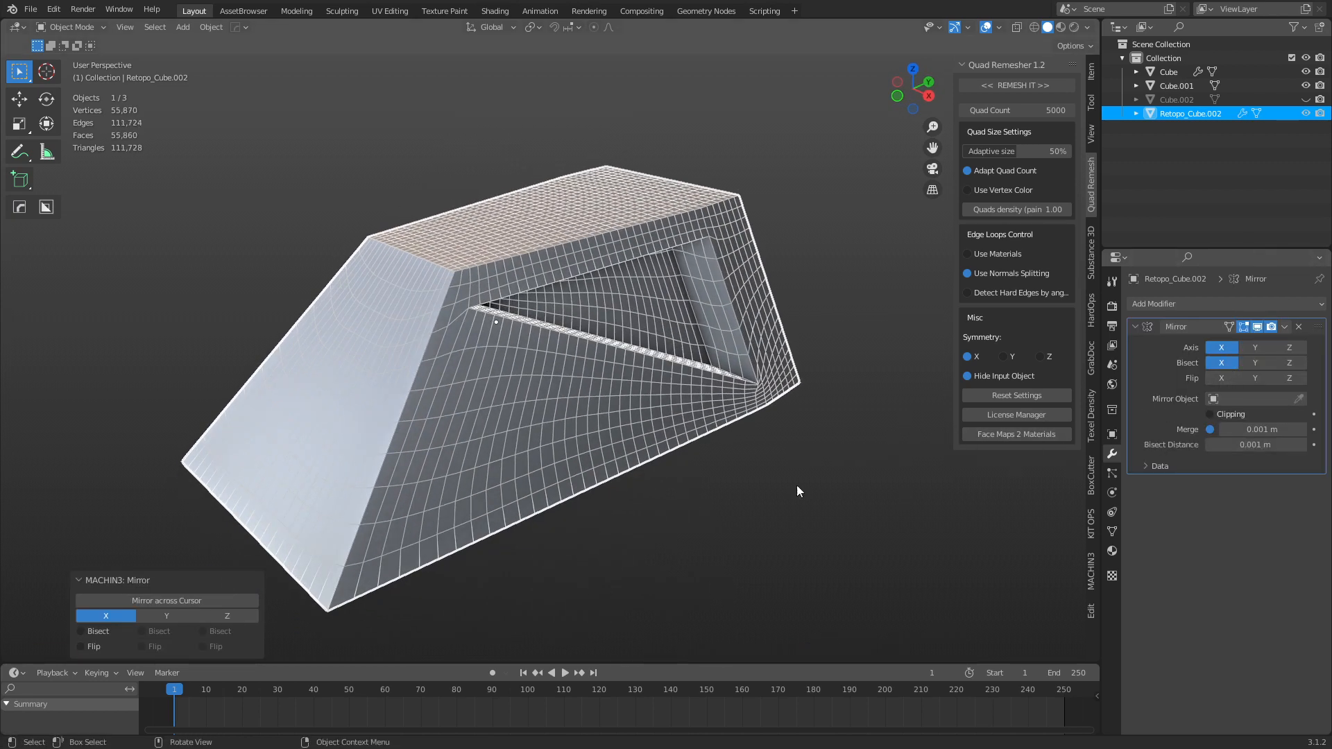
middle_click_drag(796, 485, 759, 491)
scroll(760, 491, "up", 6)
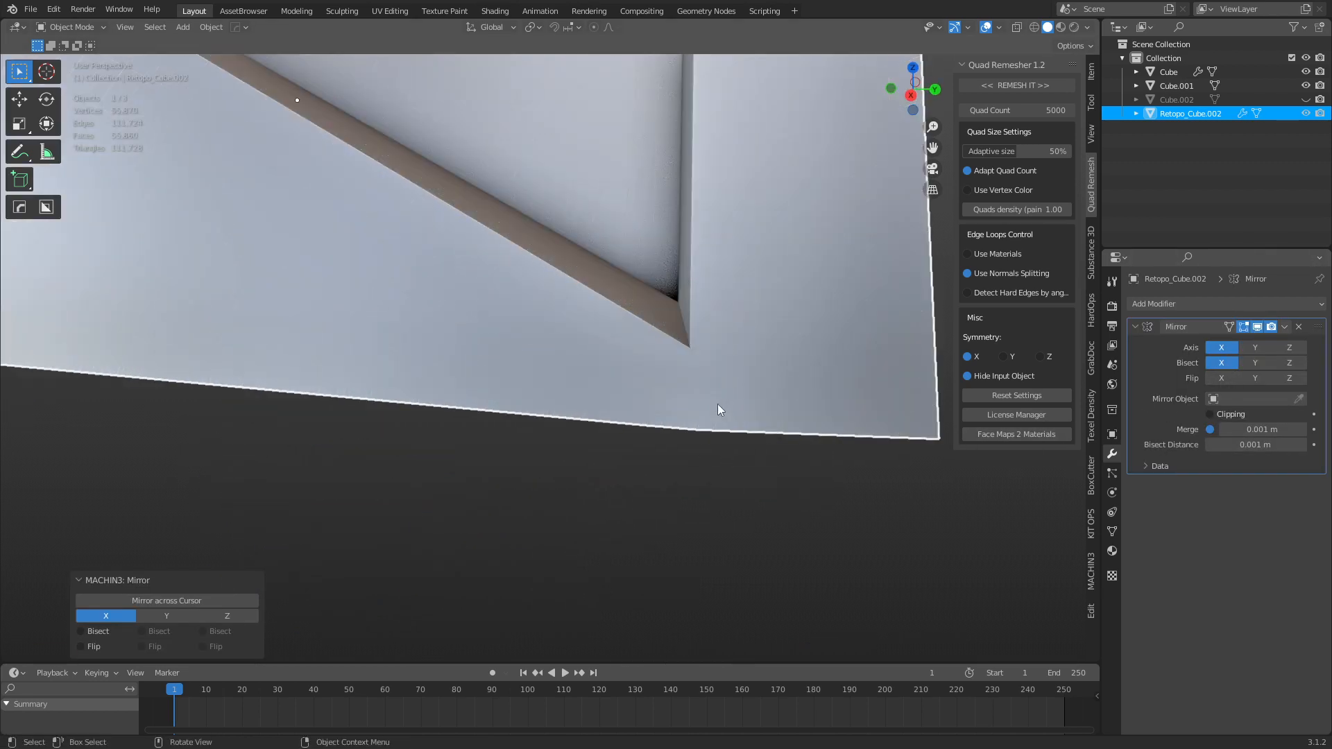
mouse_move(688, 428)
middle_mouse_down()
mouse_move(580, 529)
mouse_move(689, 494)
mouse_move(702, 428)
middle_mouse_up()
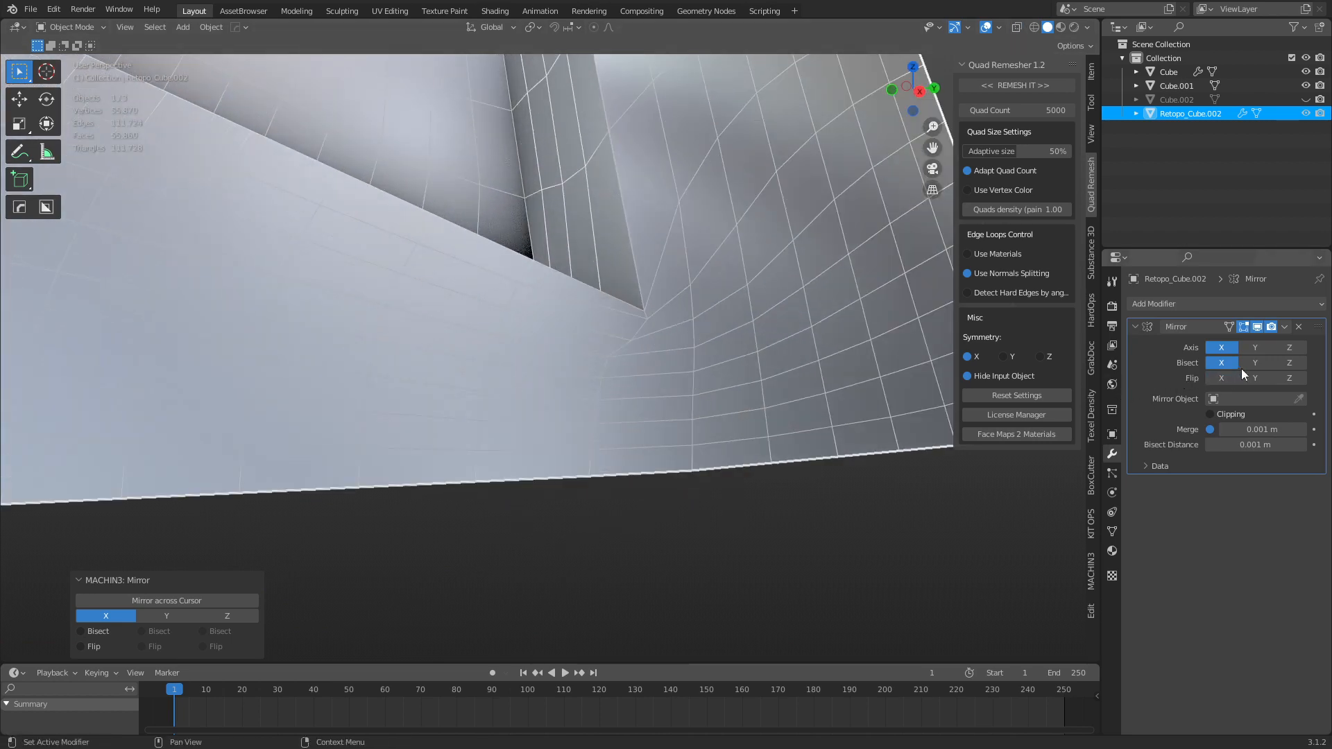
key("ctrl+a")
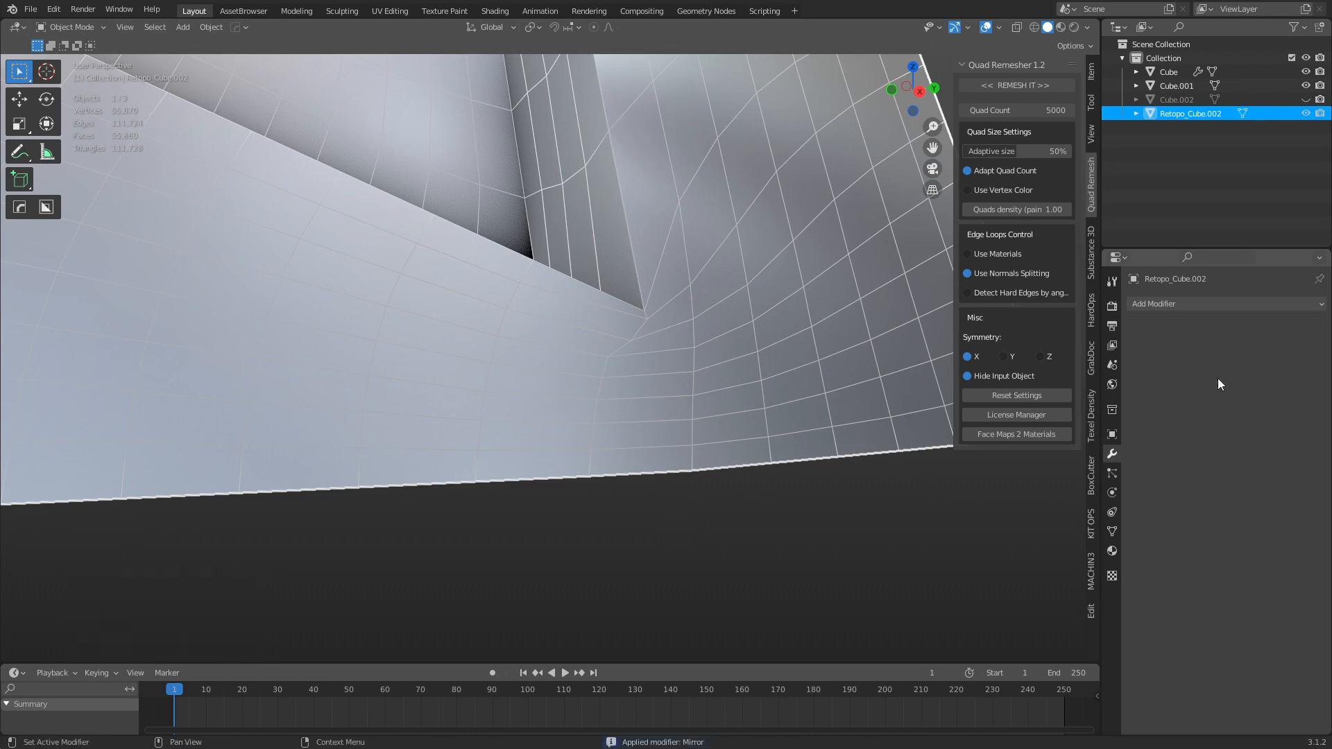
Add a level 2 Subdivision modifier to the remeshed block and view its smoothed shading without the wireframe.
left_click(580, 578)
scroll(585, 396, "down", 8)
left_click(556, 421)
middle_click_drag(556, 422, 770, 528)
key("ctrl+2")
key("alt+z")
key("alt+z")
key("shift+w")
left_click(777, 534)
scroll(691, 505, "up", 8)
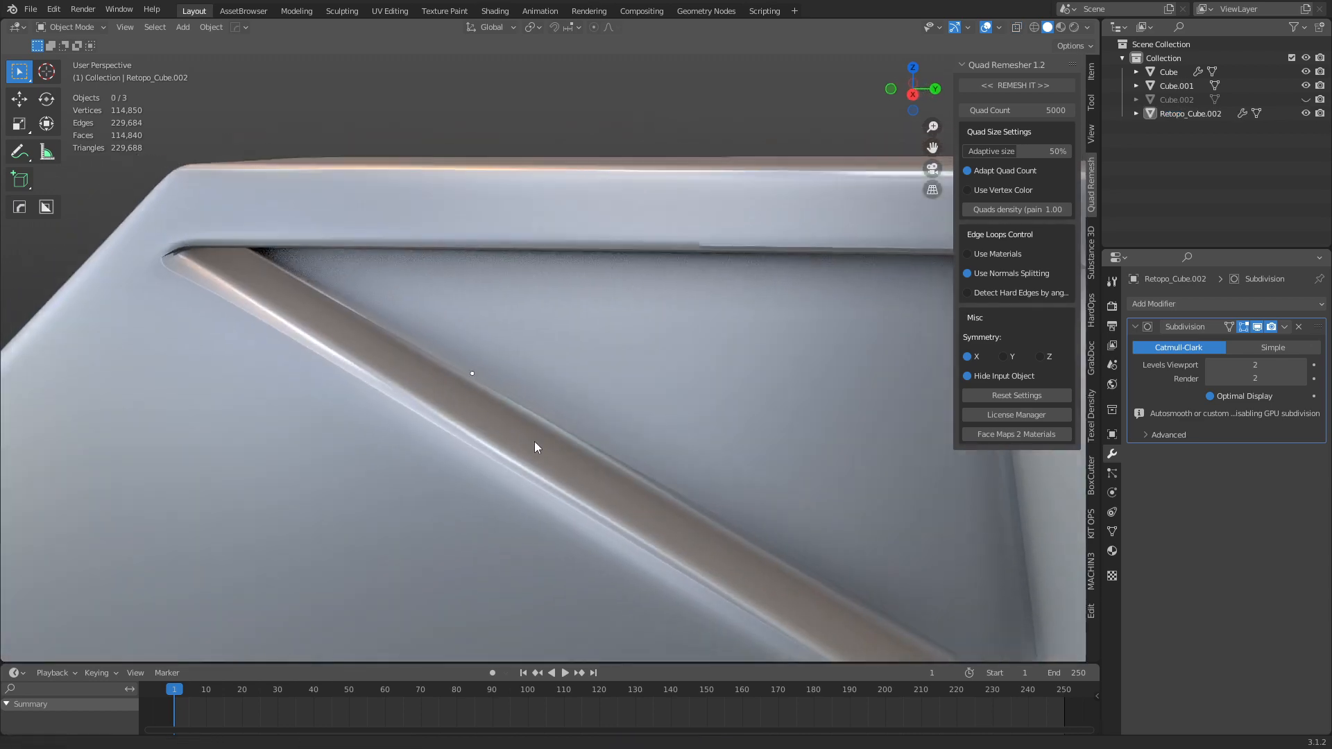
Examine the subdivided recess's narrow upper corner in Edit Mode and return to Object Mode.
scroll(473, 368, "up", 4)
middle_click_drag(333, 340, 584, 405, "shift")
key("ctrl+Tab")
left_click(586, 369)
scroll(491, 362, "up", 3)
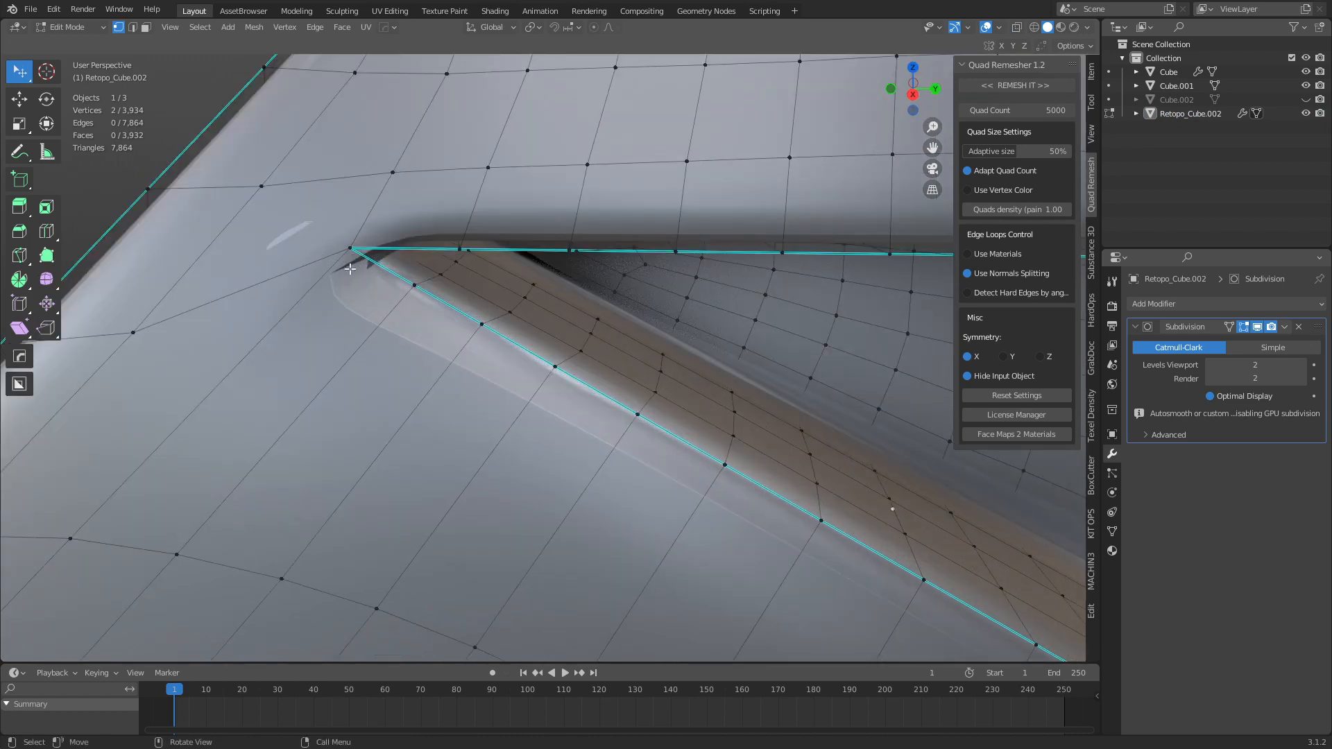
scroll(564, 329, "down", 5)
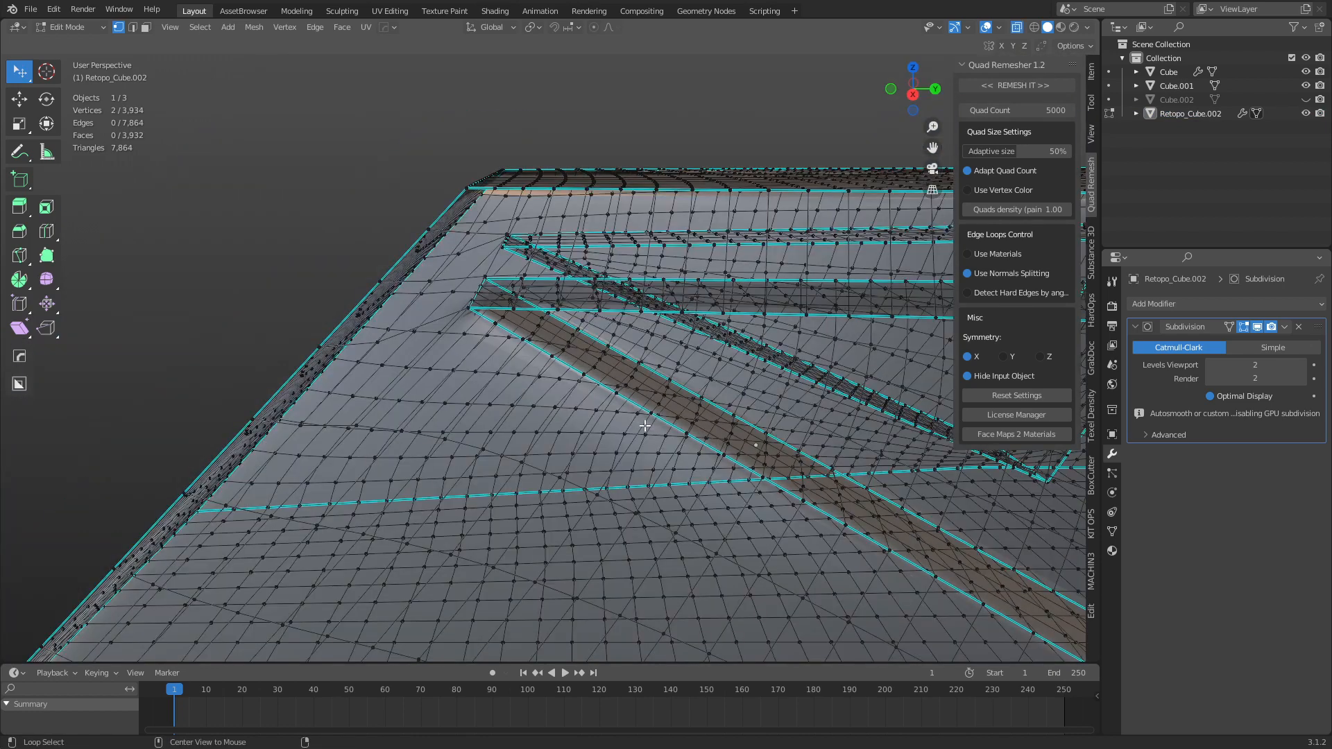
scroll(645, 426, "down", 3)
key("Tab")
scroll(624, 444, "down", 2)
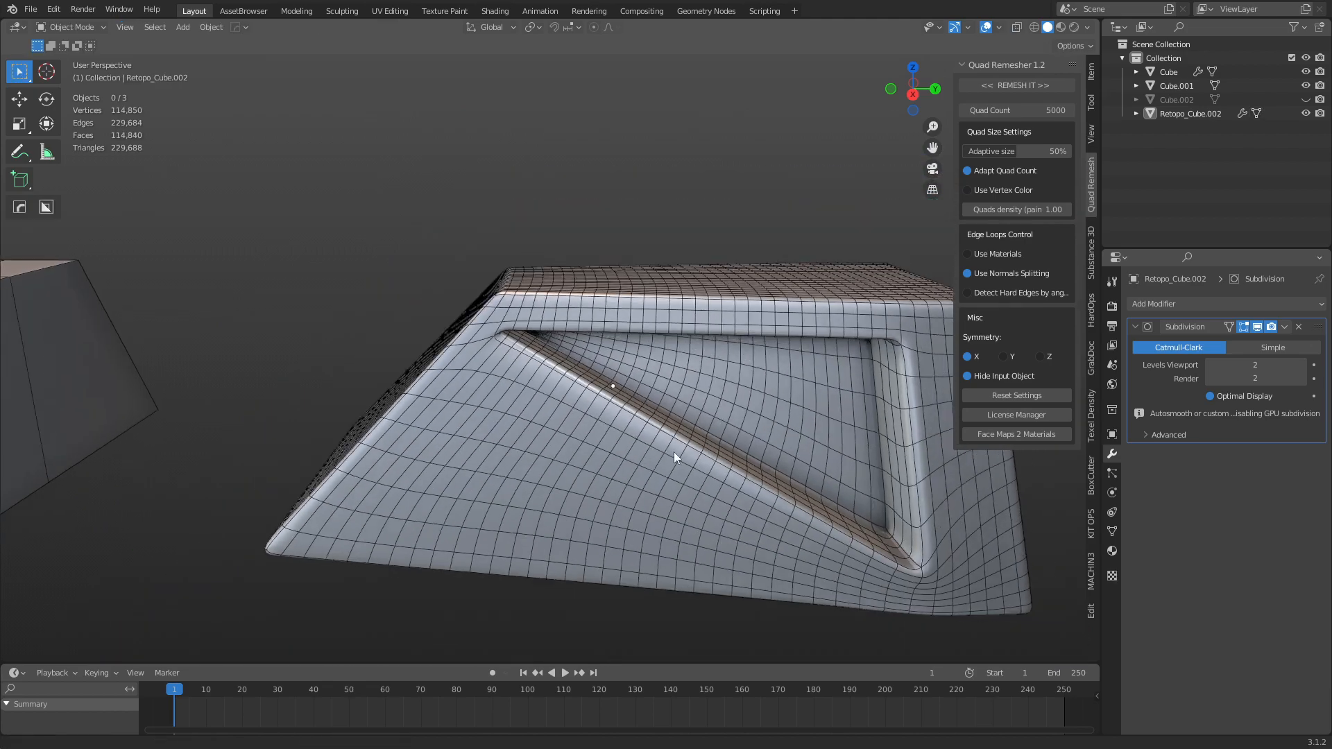
Enter Edit Mode with face selection and select the outermost face loop of the recess's inner walls.
key("ctrl+Tab")
left_click(702, 440)
scroll(555, 457, "up", 4)
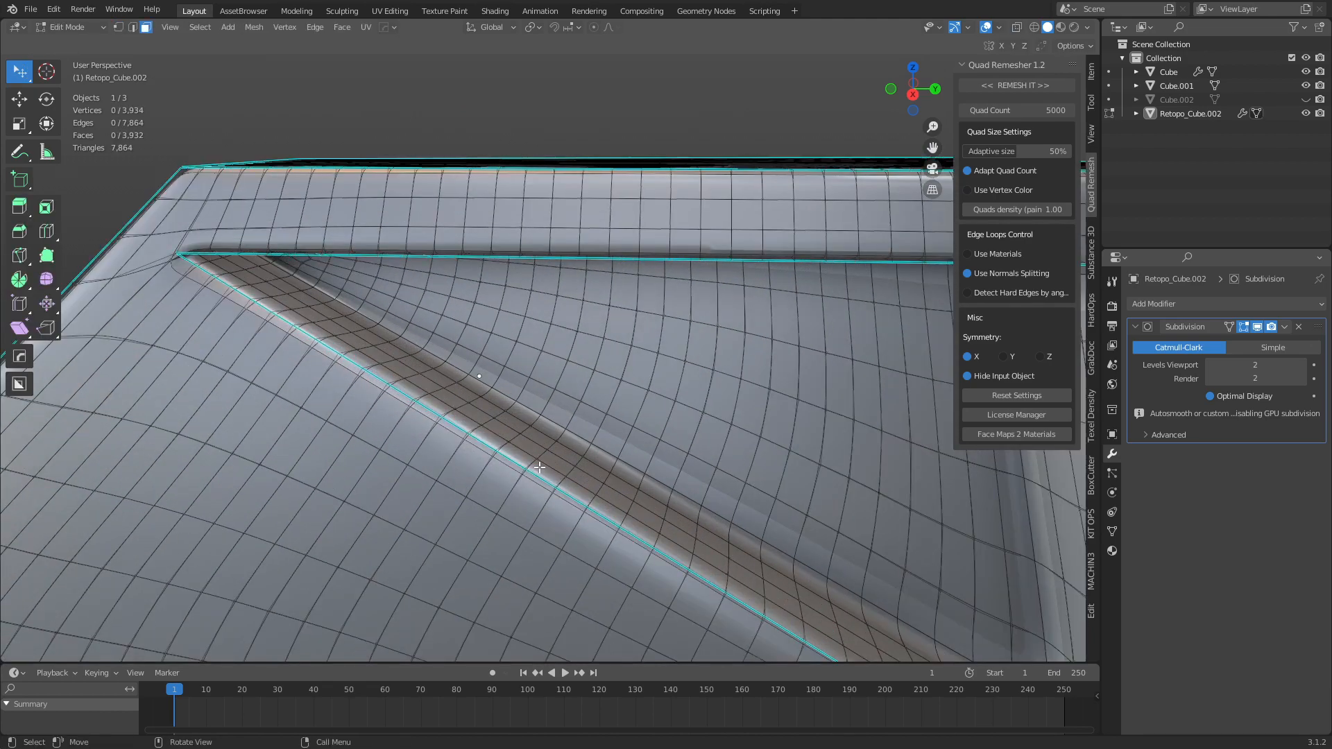
left_click(539, 467, "alt")
middle_click_drag(562, 474, 678, 475)
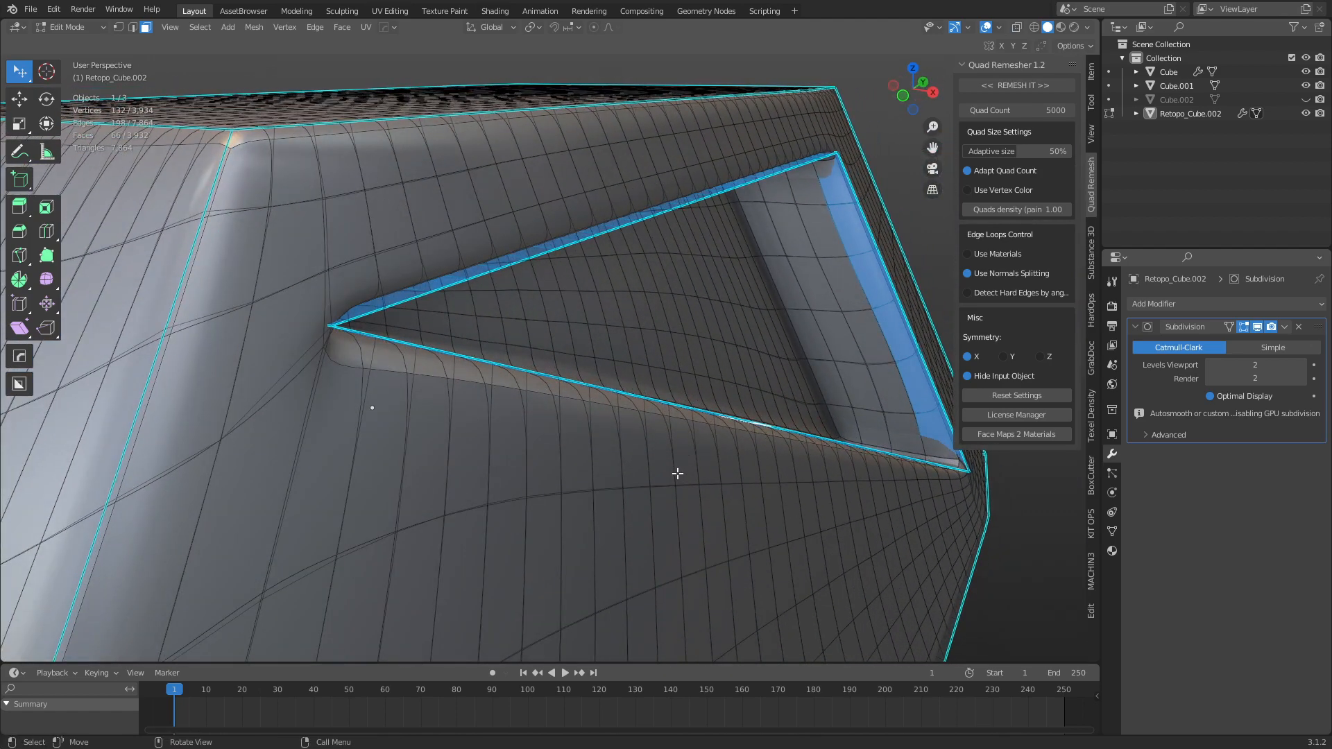
Try to inset the selected recess face loop with Outset while the subdivision is displayed.
key("i")
key("o")
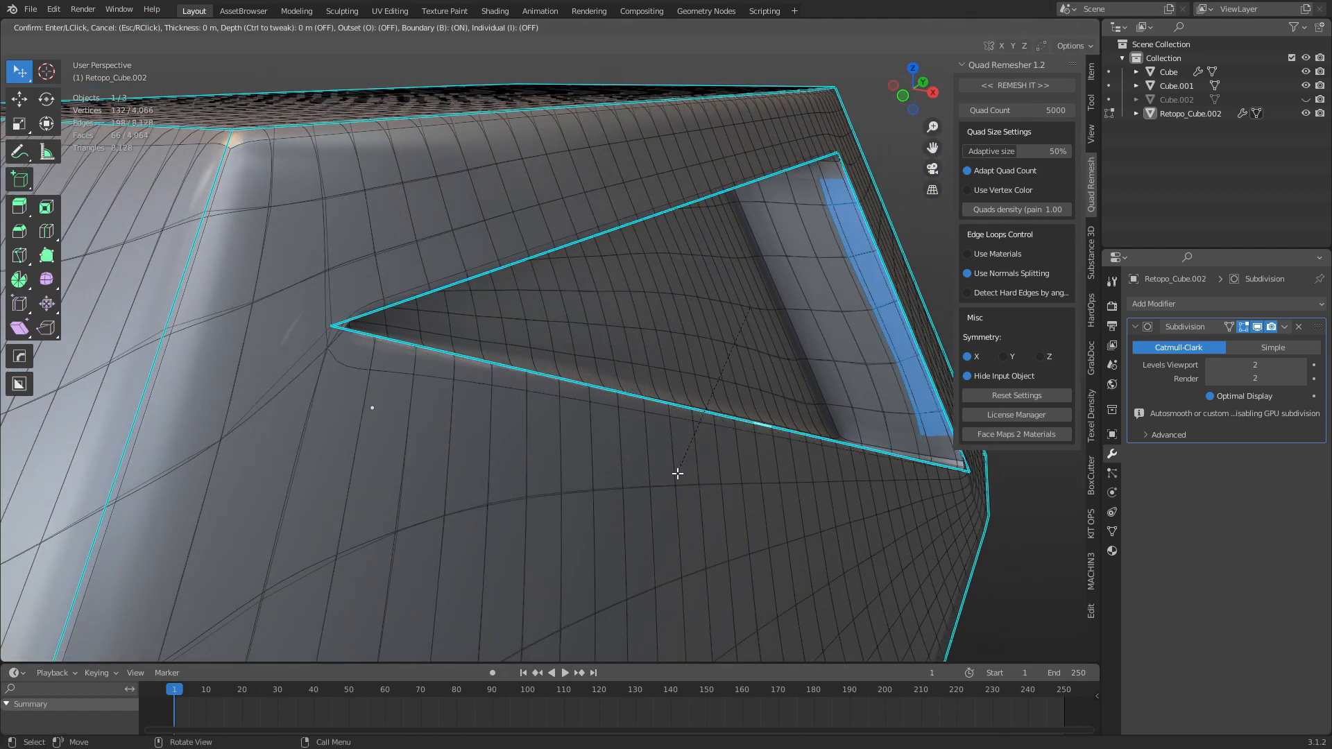
left_click(714, 458)
Turn off the Subdivision modifier's Edit Mode display and inset the selected face loop with Outset on, about 0.012 m thick.
left_click(1244, 329)
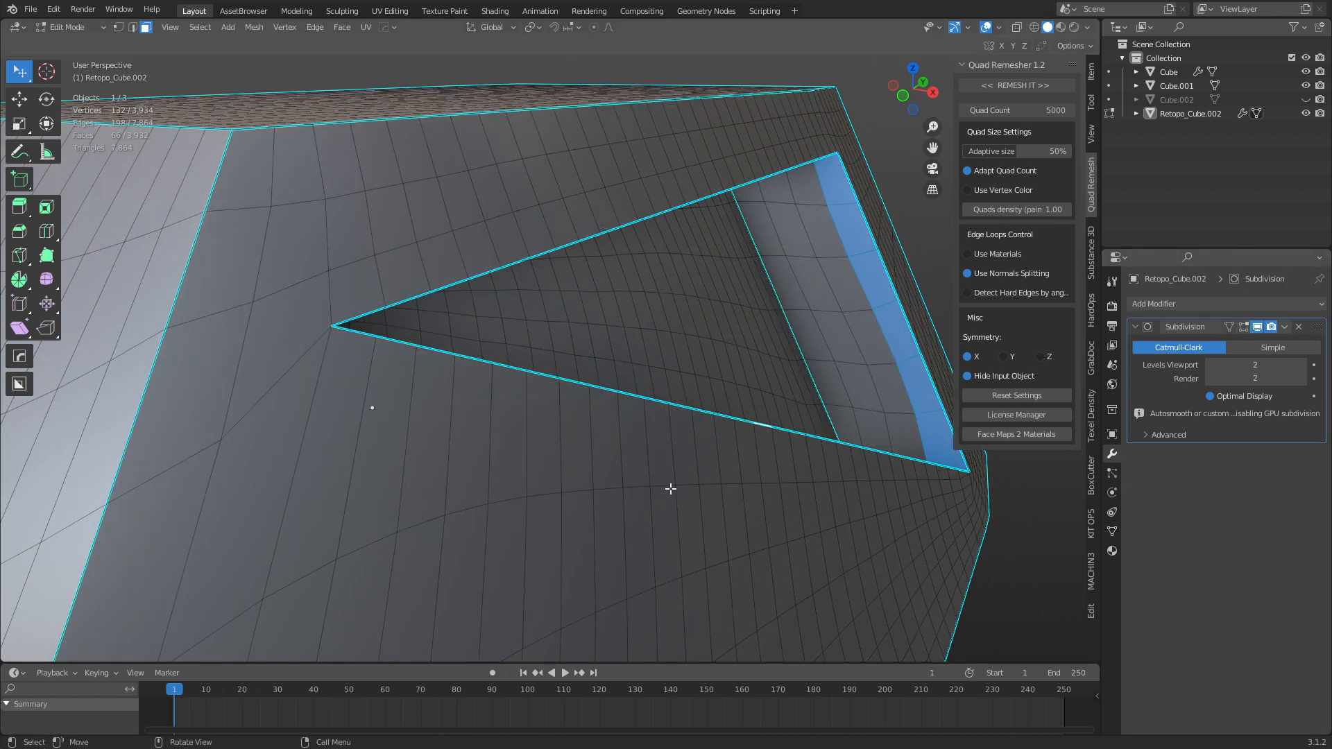
key("i")
key("o")
key("o")
key("o")
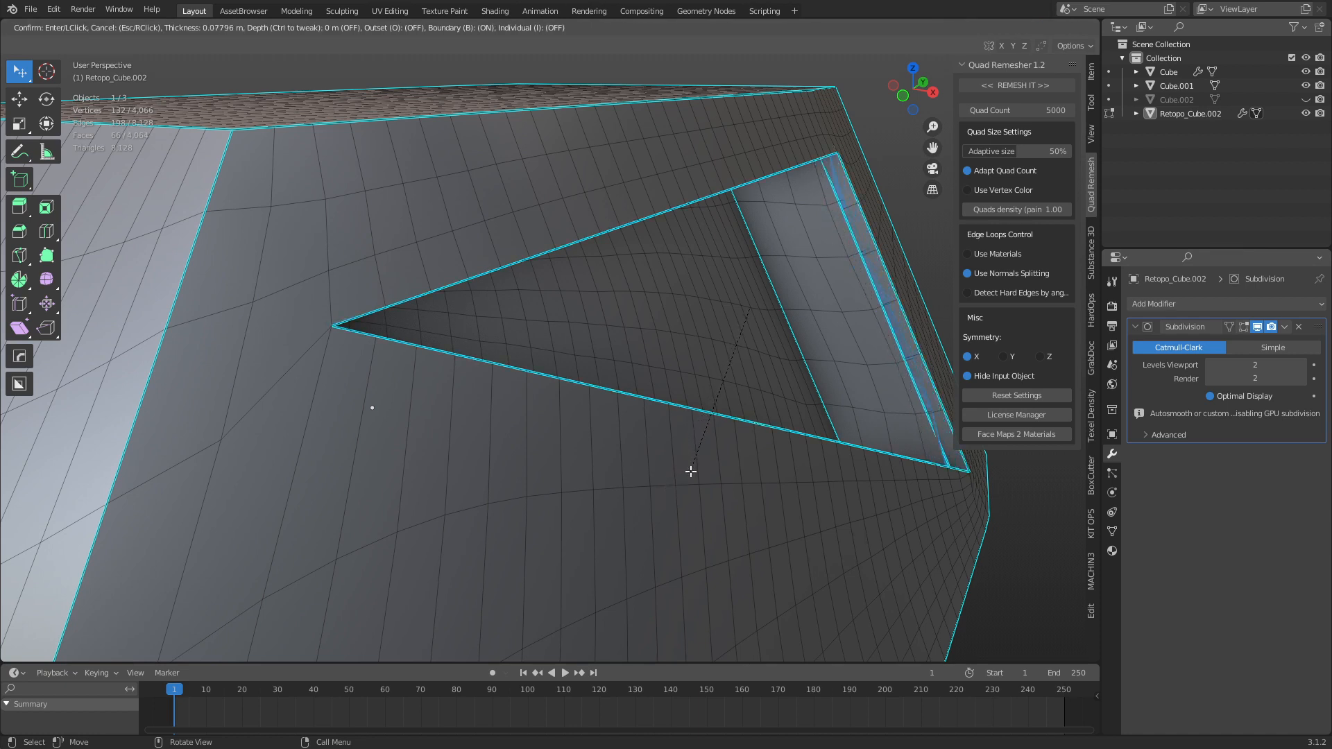
key("o")
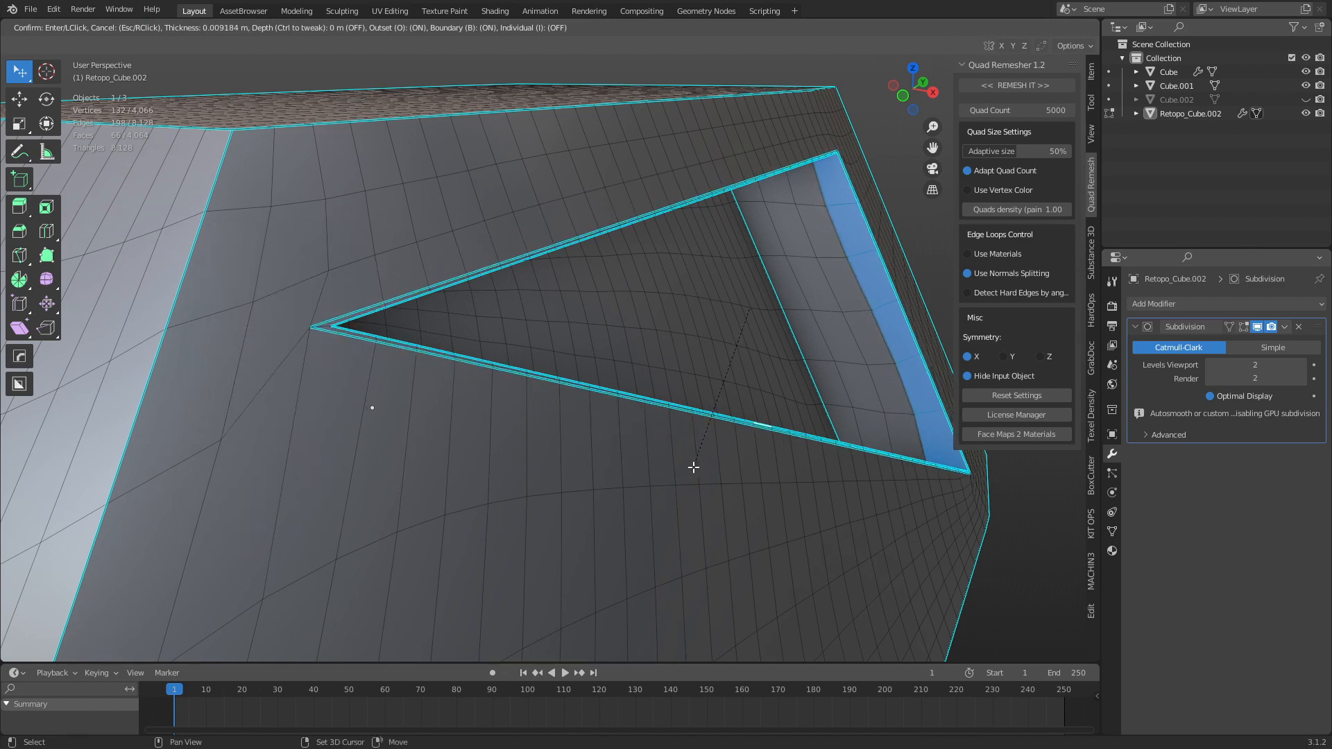
left_click(698, 461)
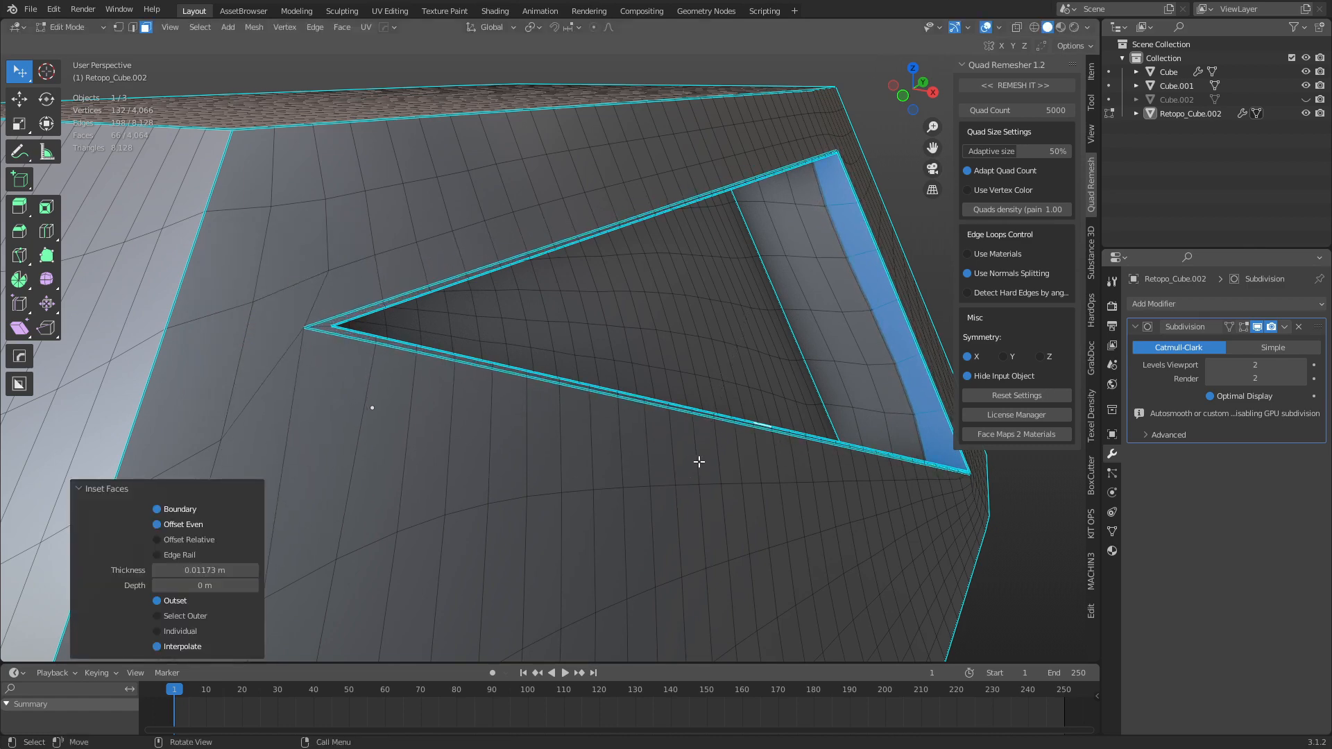
Select the edge loop running along the middle of the recess's inner walls and dissolve it.
middle_click_drag(701, 460, 605, 468)
scroll(605, 468, "up", 3)
key("2")
left_click(576, 506, "alt")
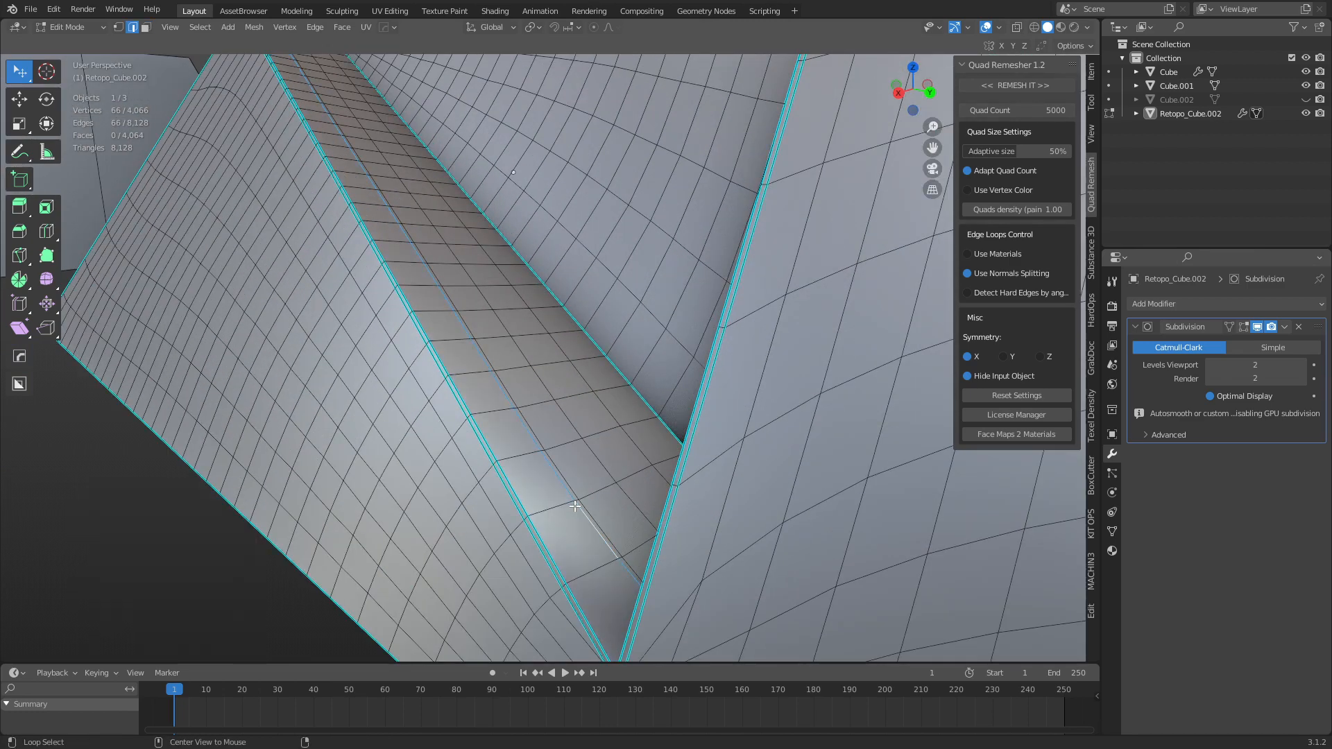
key("ctrl+x")
scroll(592, 455, "down", 7)
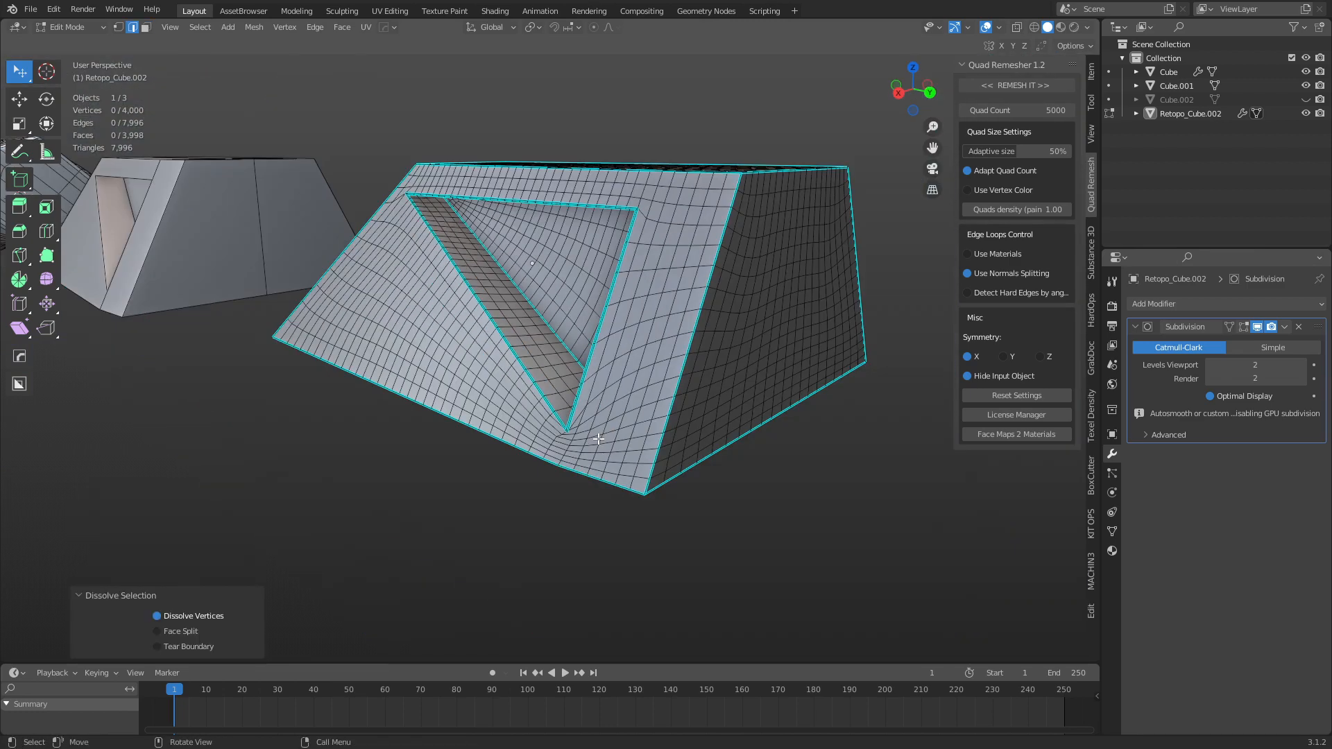
In Object Mode, mirror the block across X with bisect, place the Mirror above the Subdivision modifier and apply it.
key("Tab")
left_click(488, 460)
left_click(584, 391)
key("alt+x")
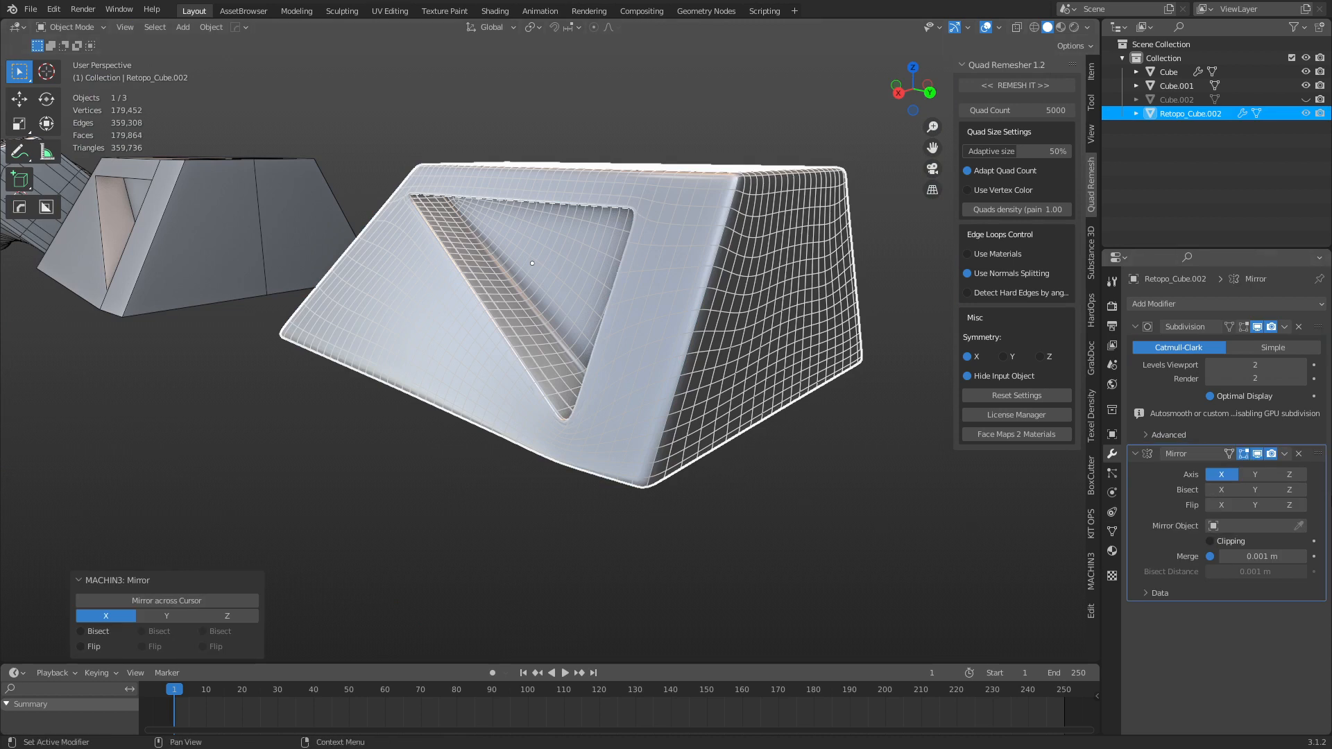
left_click_drag(1320, 456, 1317, 326)
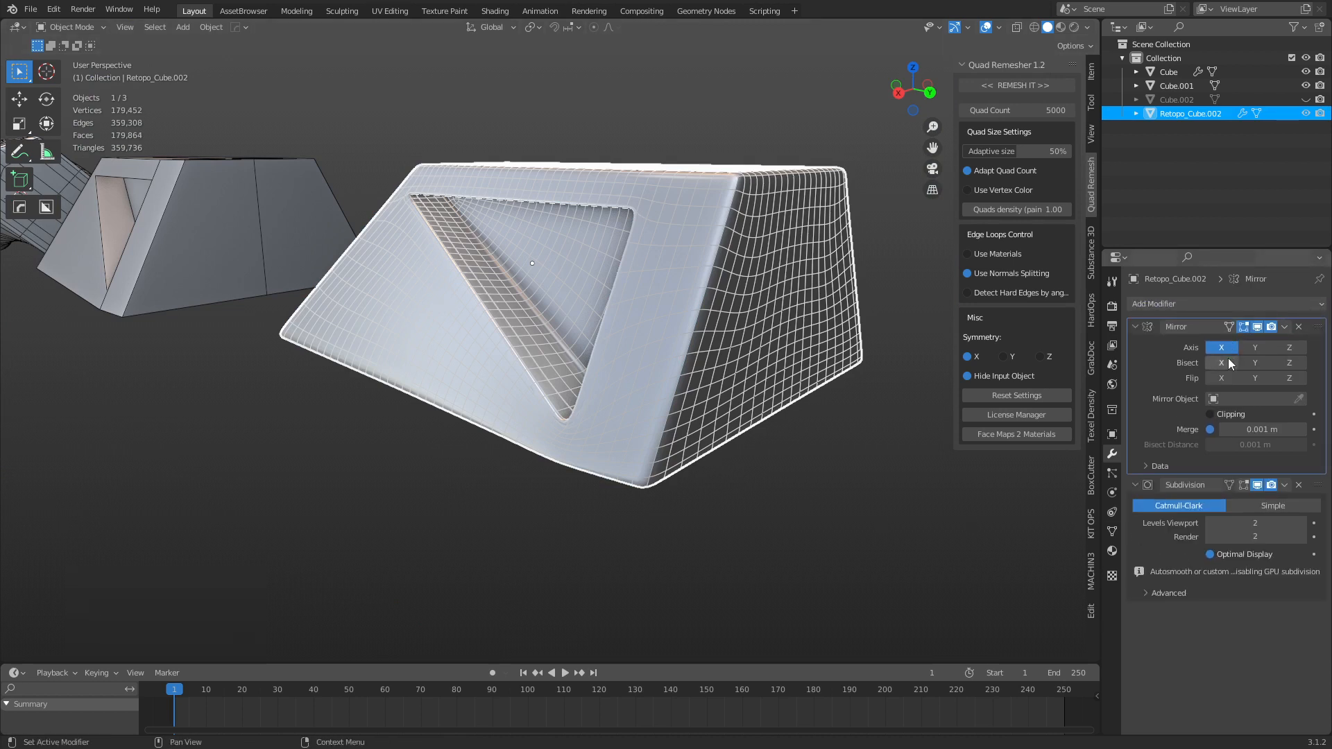
key("ctrl+a")
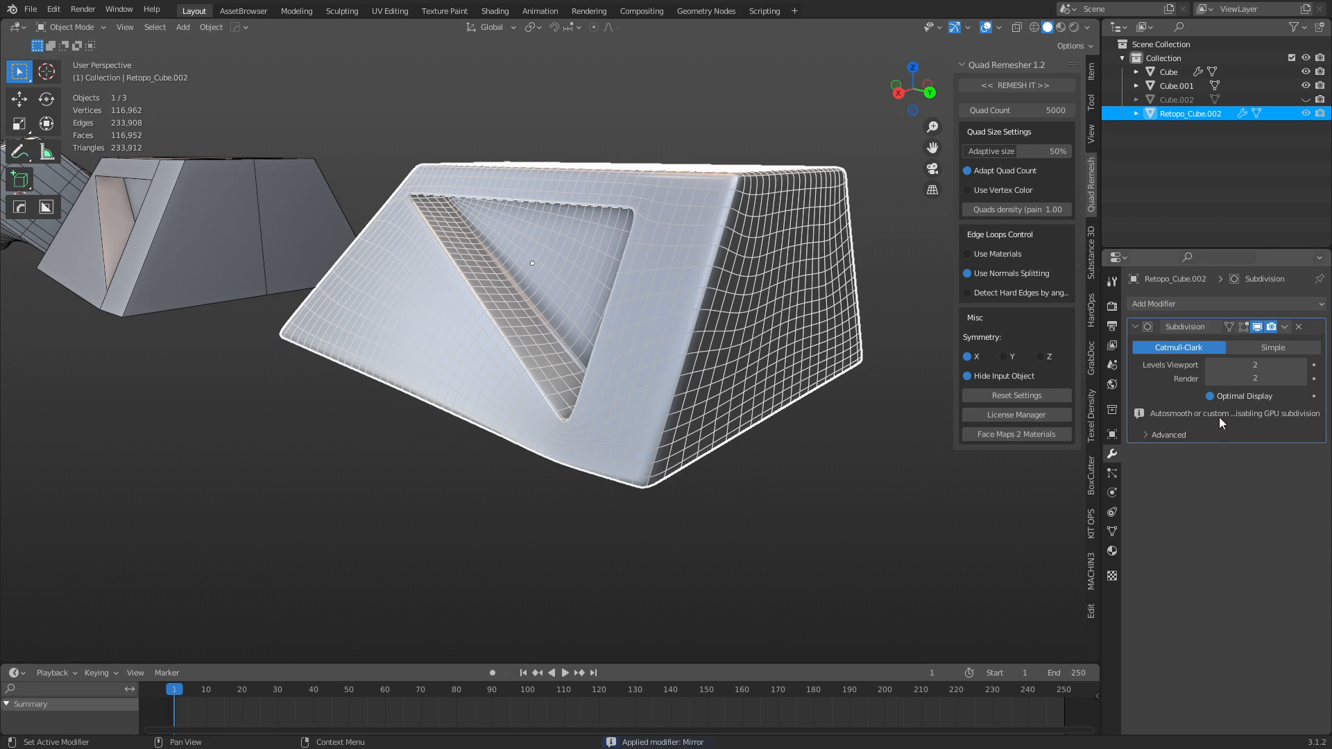
Turn off Auto Smooth in the block's mesh normals, deselect the block and view the recess side.
left_click(1112, 531)
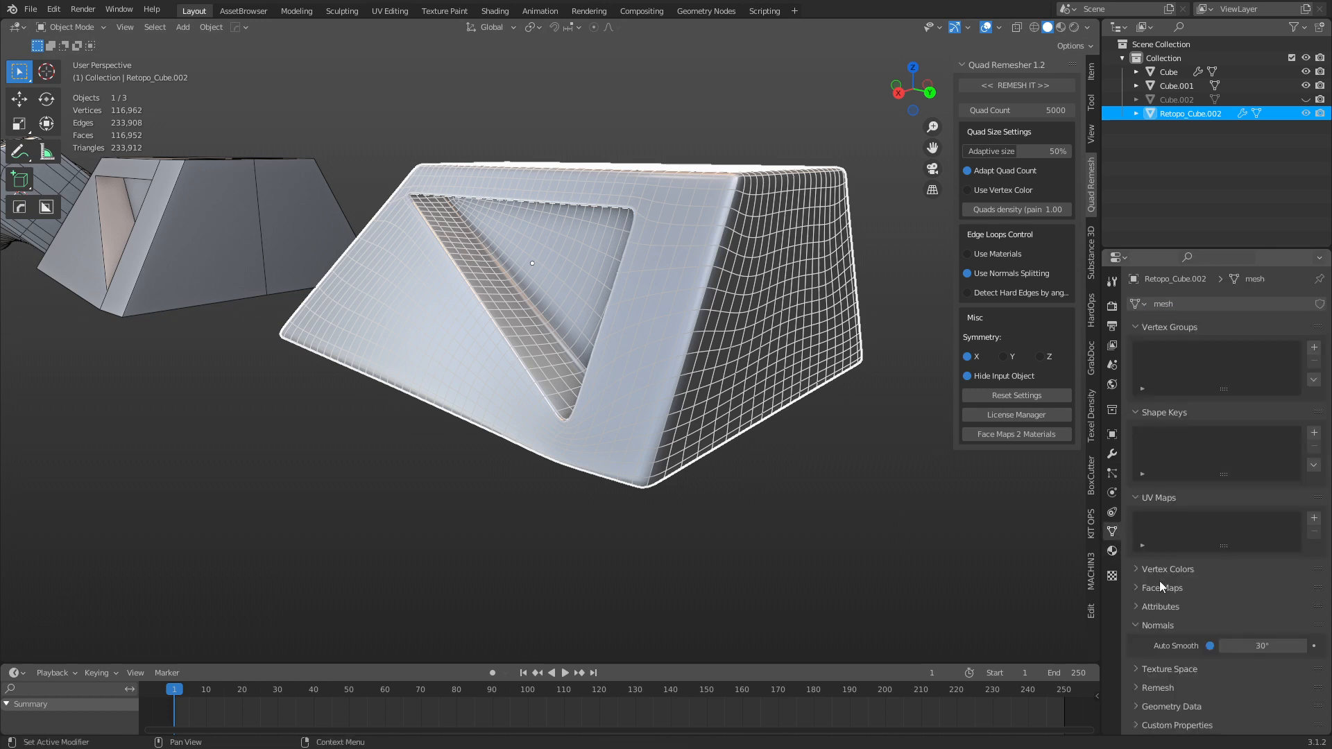
left_click(1210, 646)
left_click(652, 515)
middle_click_drag(647, 517, 689, 492)
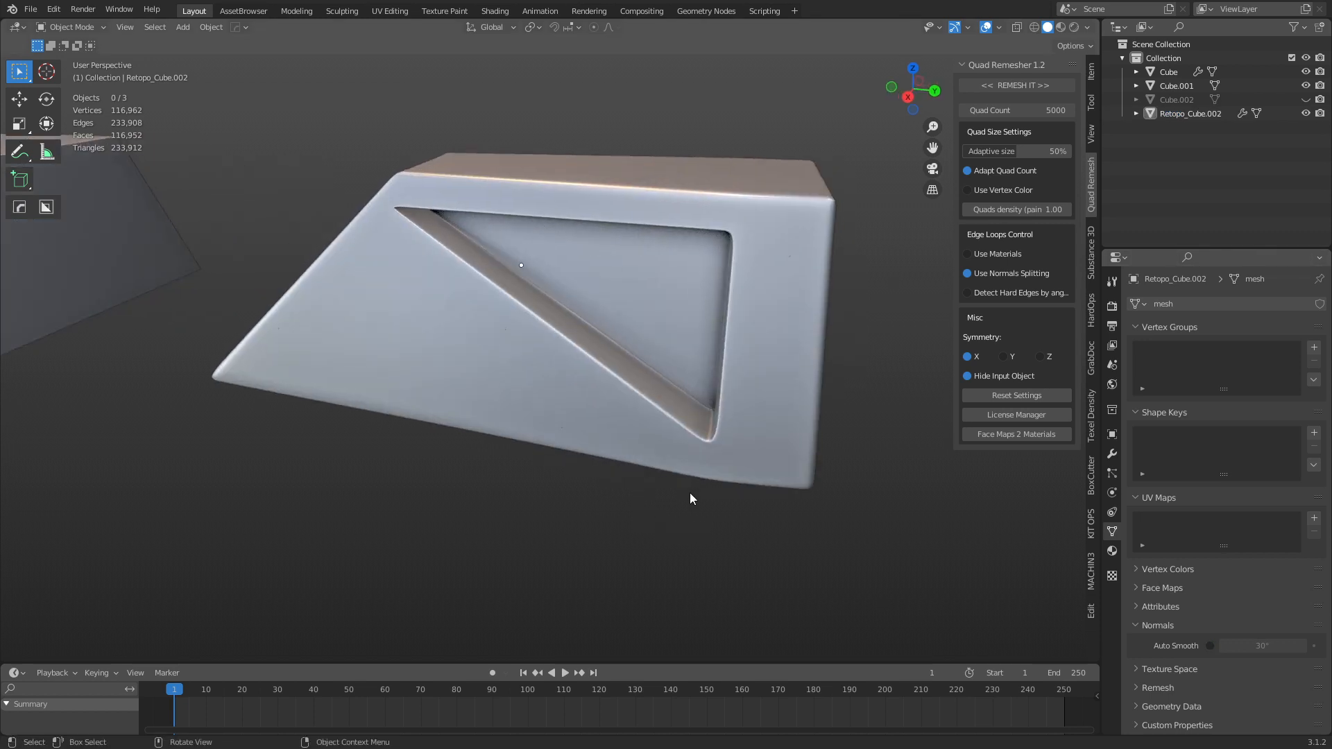
Show the remeshed block's modifier stack and inspect its smoothed faces, beveled corners and recess from several angles.
left_click(687, 462)
left_click(1112, 453)
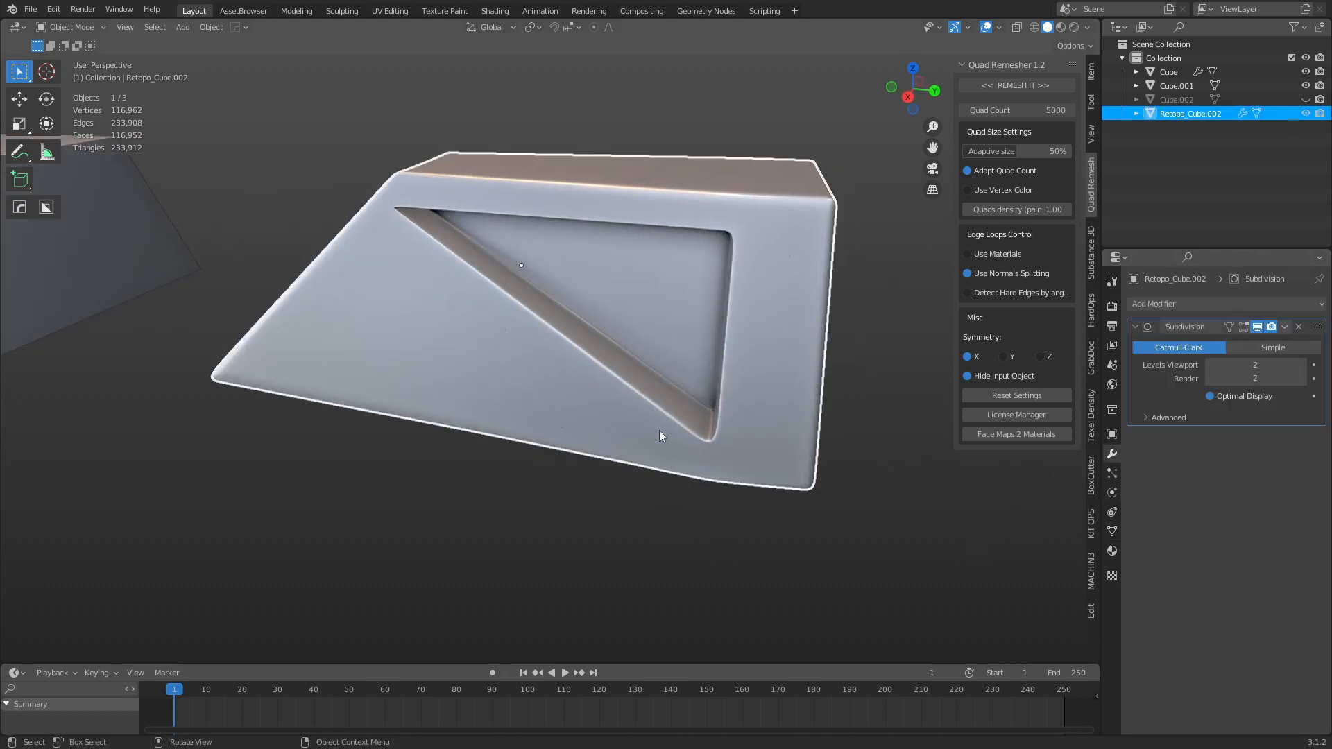
middle_click_drag(659, 430, 678, 483)
scroll(678, 483, "up", 3)
left_click(707, 559)
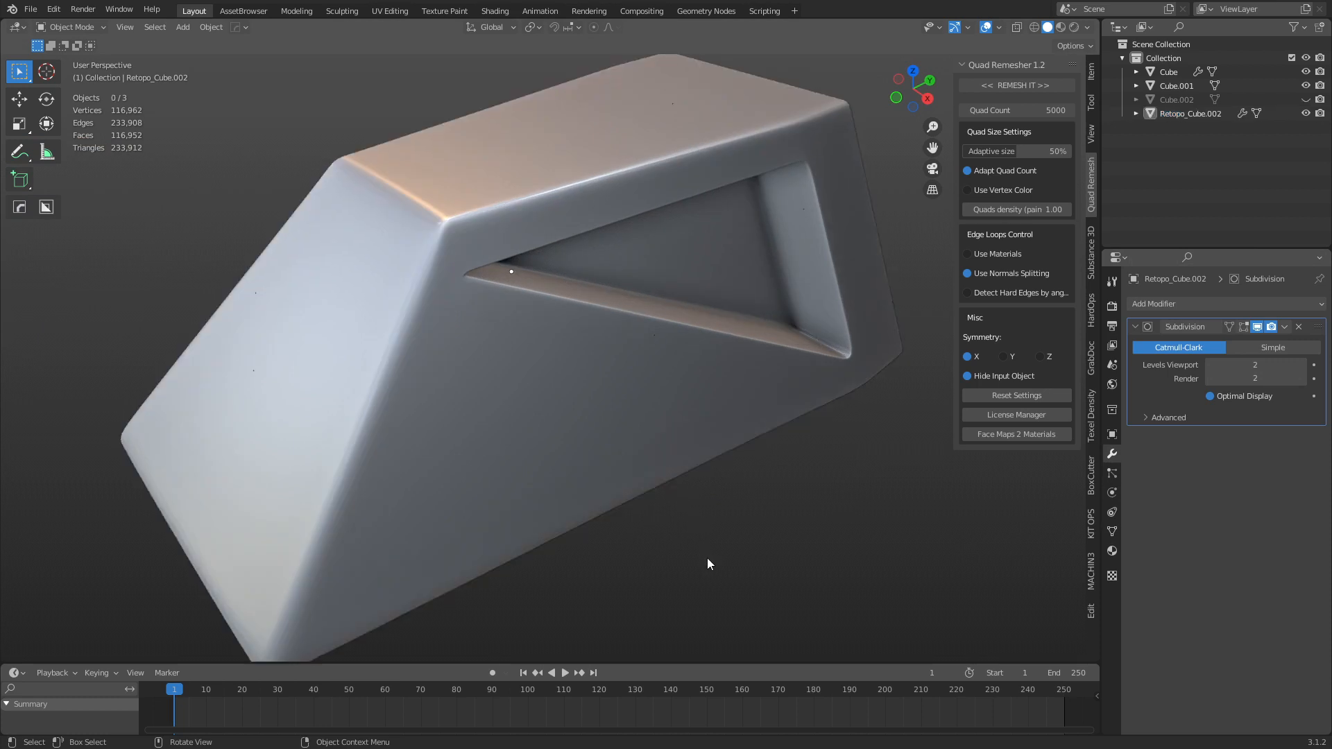
middle_click_drag(707, 563, 639, 405)
scroll(634, 407, "up", 3)
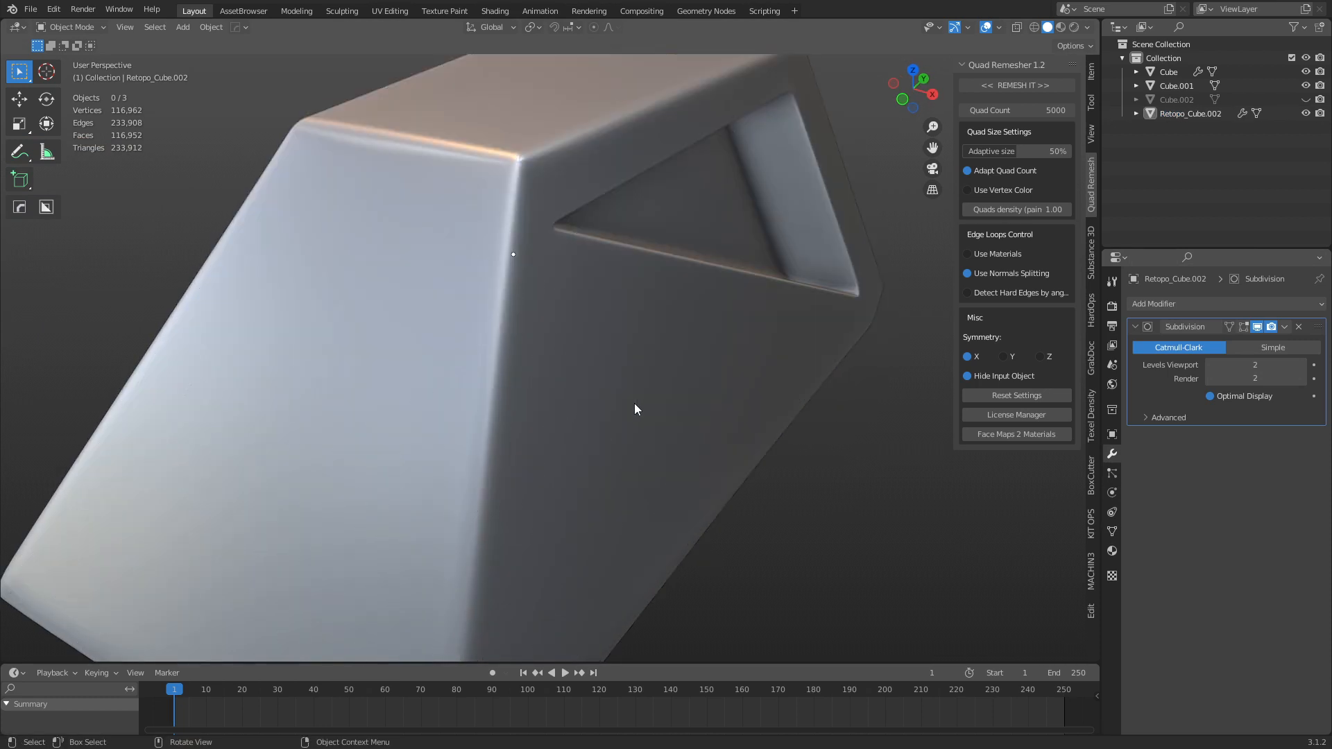
key("shift+z")
key("shift+z")
scroll(634, 403, "down", 4)
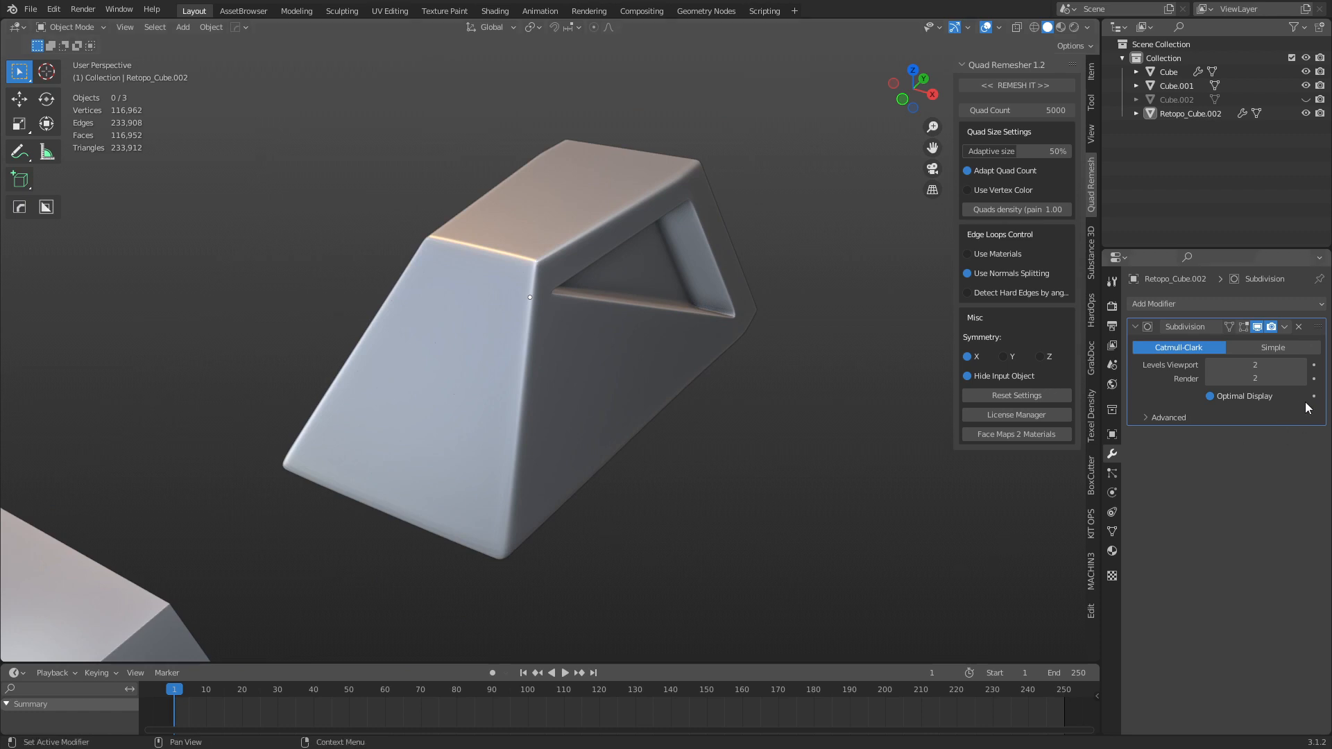
Add a Simple Deform modifier to the remeshed block, twisting it 118° about the X axis, and select the block.
left_click(1267, 305)
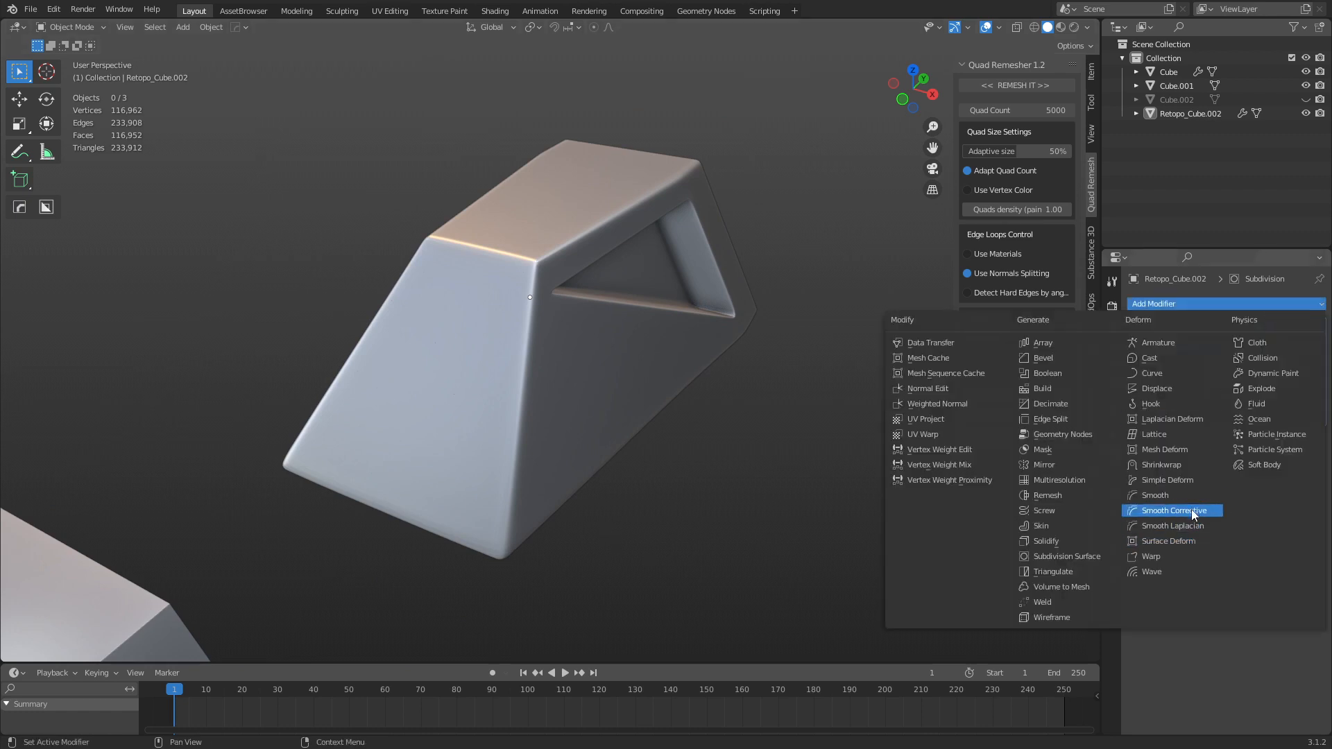
left_click(1207, 480)
left_click_drag(1275, 473, 1329, 473)
scroll(674, 532, "down", 3)
middle_click_drag(675, 532, 514, 478)
left_click(159, 248)
left_click(614, 347)
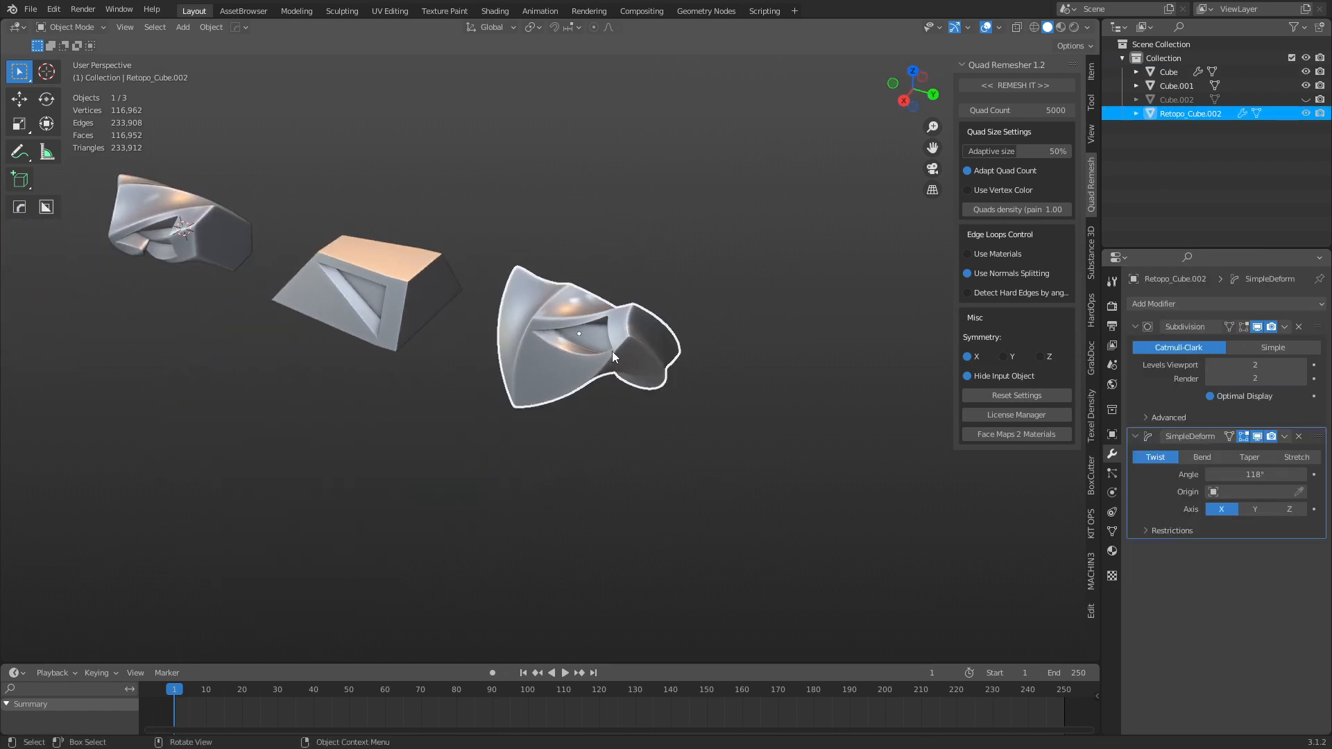
Examine the untwisted source block and the twisted diced block for comparison with the remeshed version.
scroll(612, 351, "up", 3)
left_click(205, 270)
key("grave")
left_click(531, 321)
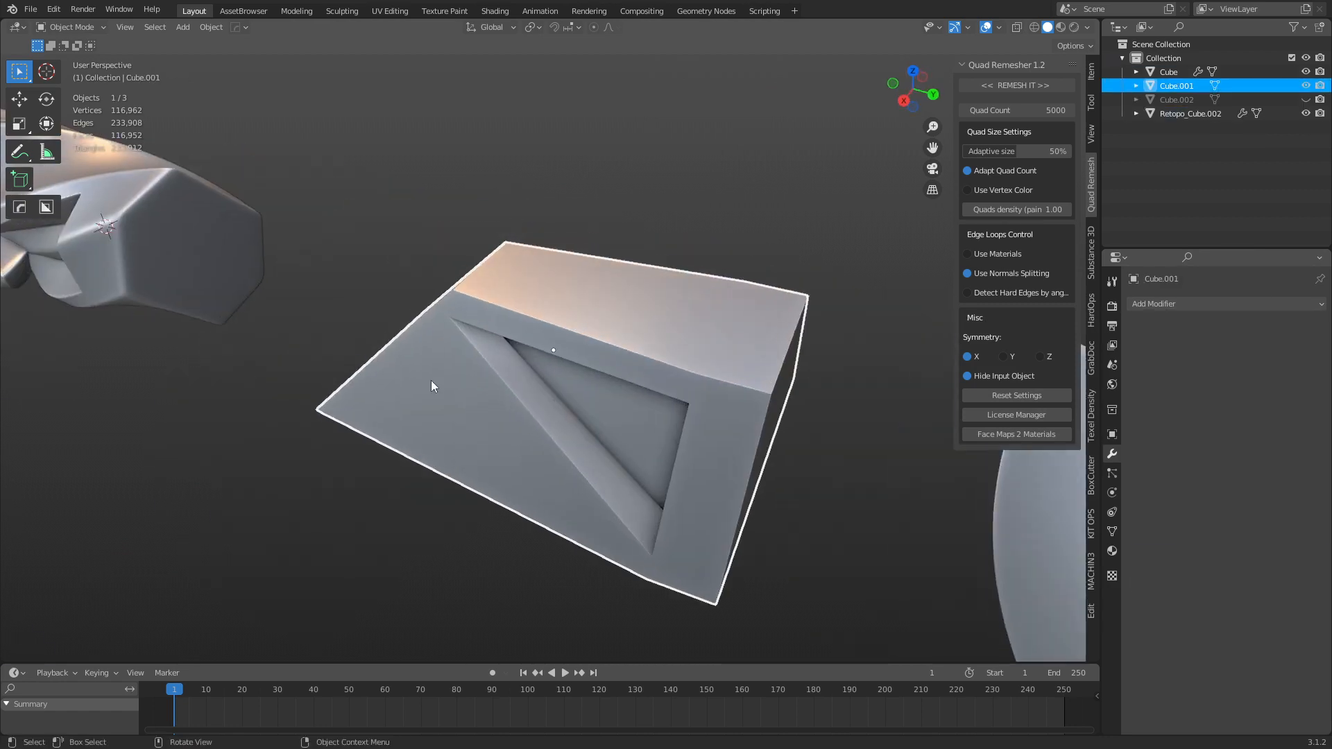
left_click(192, 362)
middle_click_drag(308, 486, 302, 239)
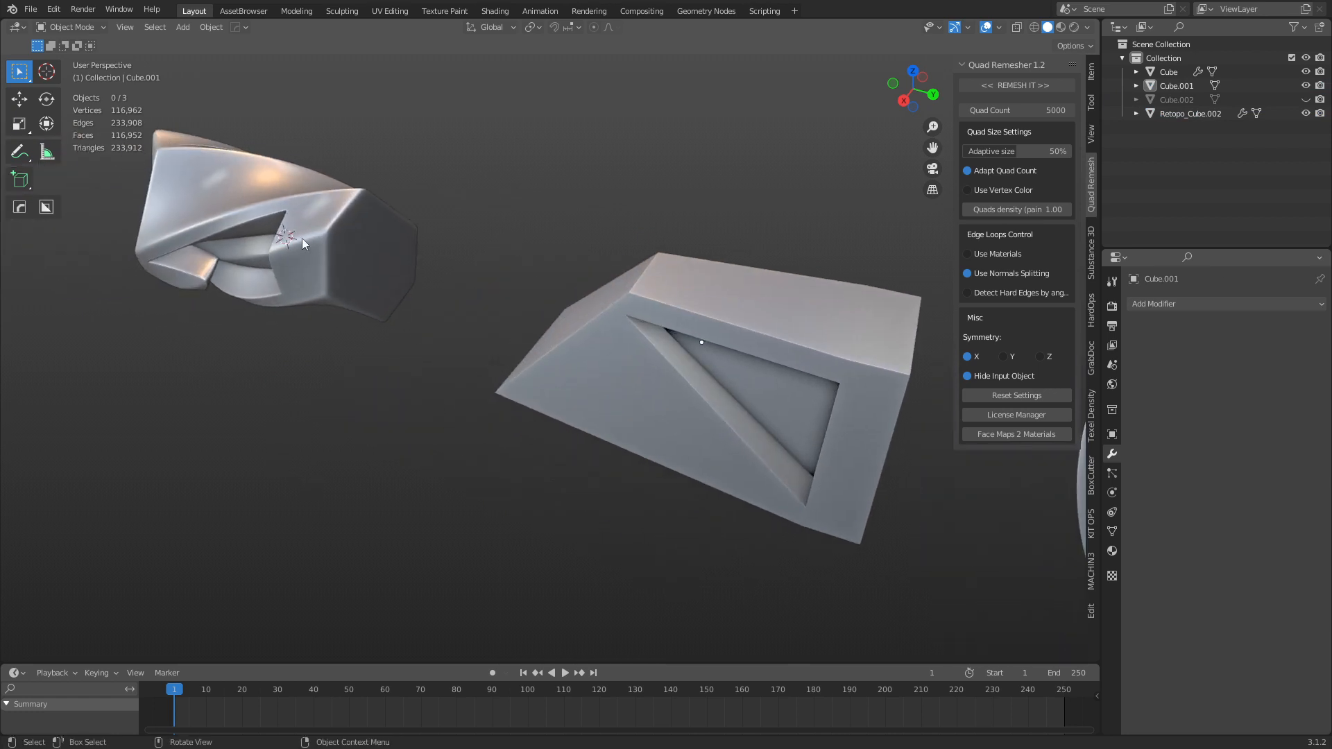
left_click(302, 238)
middle_click_drag(364, 362, 530, 439)
scroll(750, 486, "down", 2)
middle_click_drag(750, 486, 655, 402, "shift")
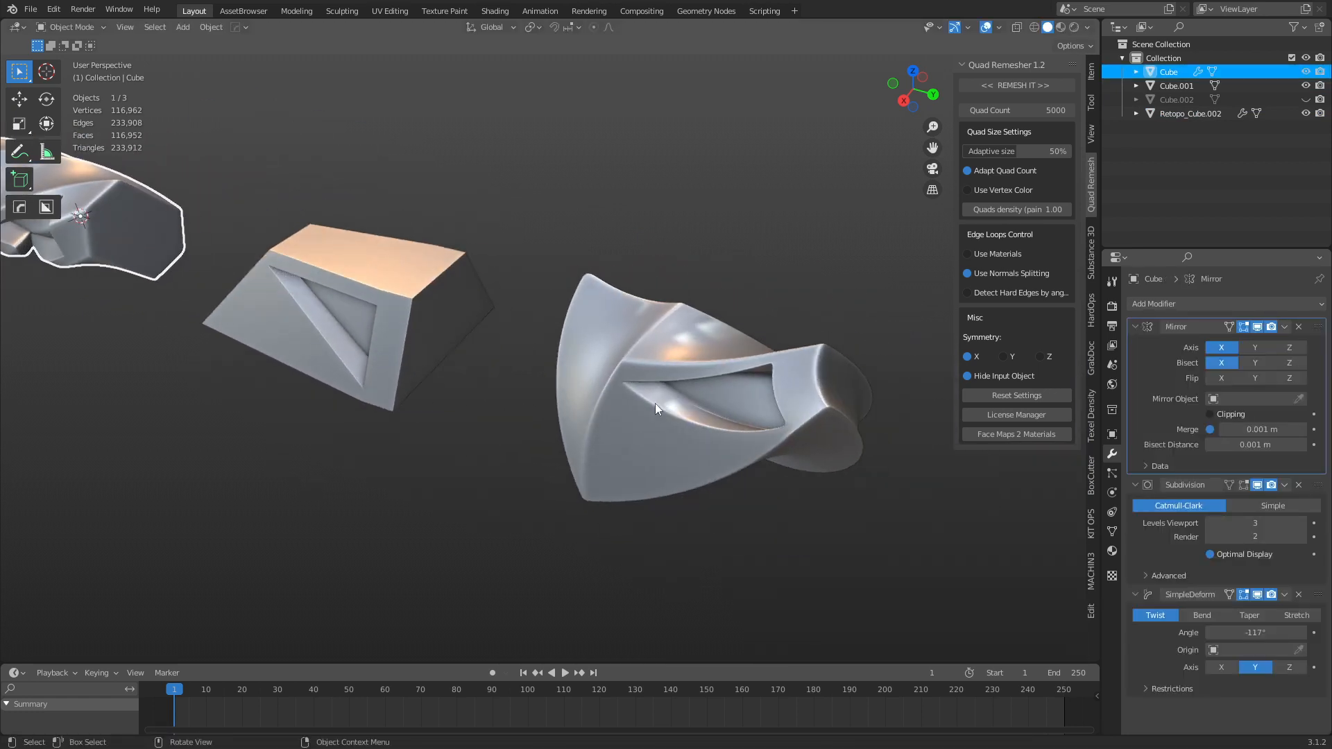
Compare the twisted remeshed block with the untwisted source block, and display wireframes over all the objects.
left_click(655, 404)
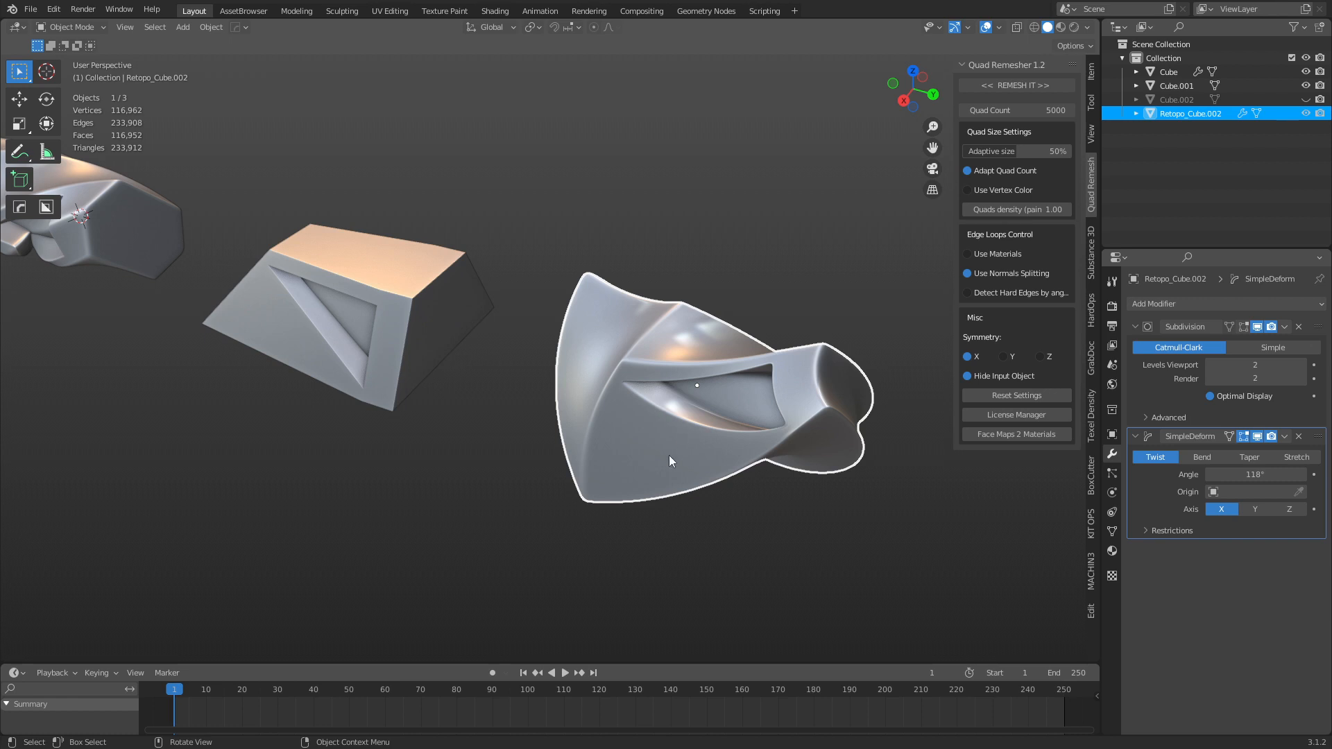
middle_click_drag(615, 444, 837, 285)
scroll(659, 396, "up", 2)
left_click(601, 375)
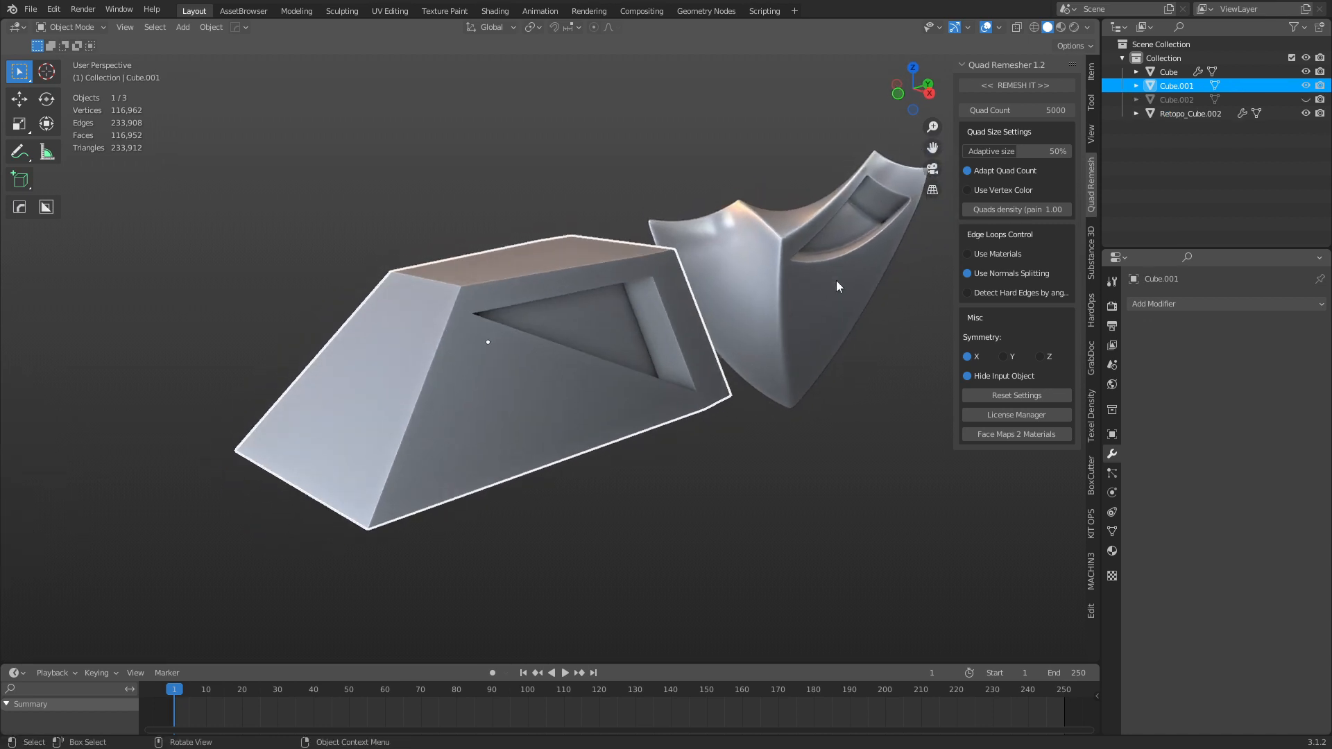
left_click(797, 294)
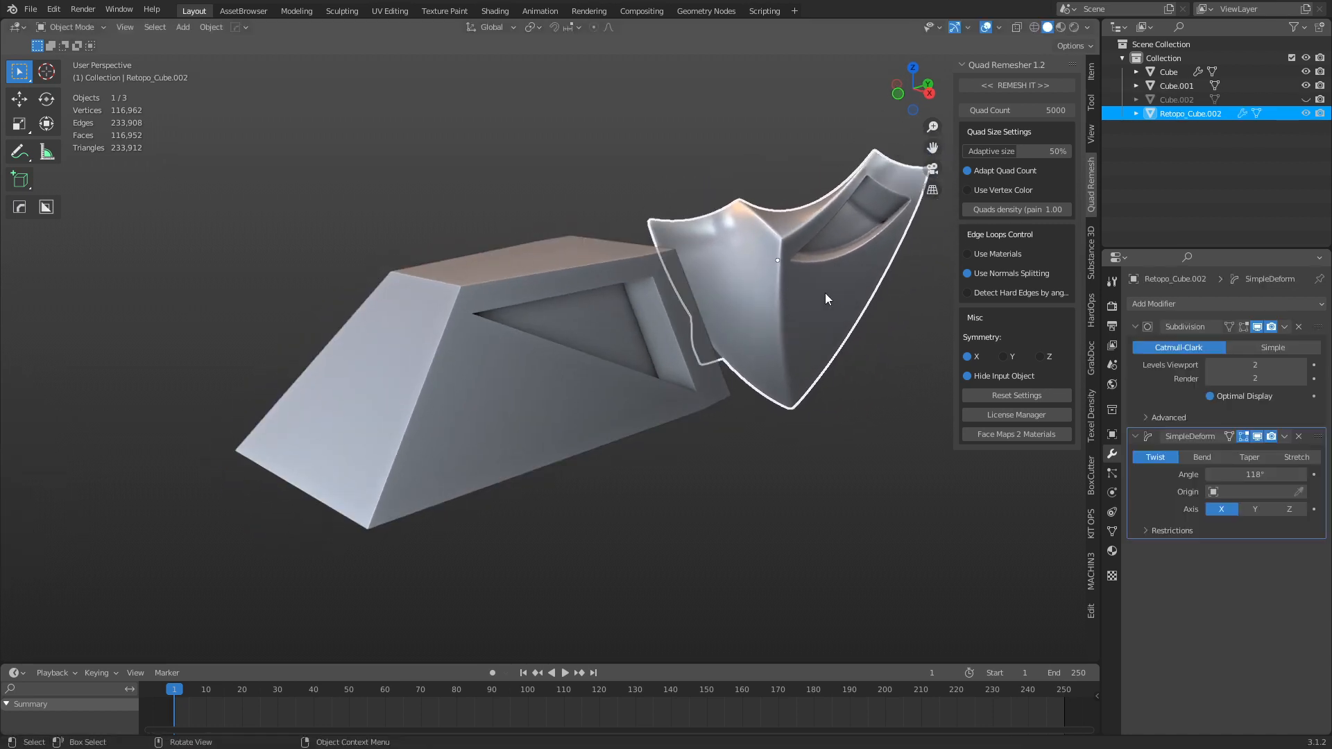
middle_click_drag(831, 315, 686, 333)
left_click(689, 219)
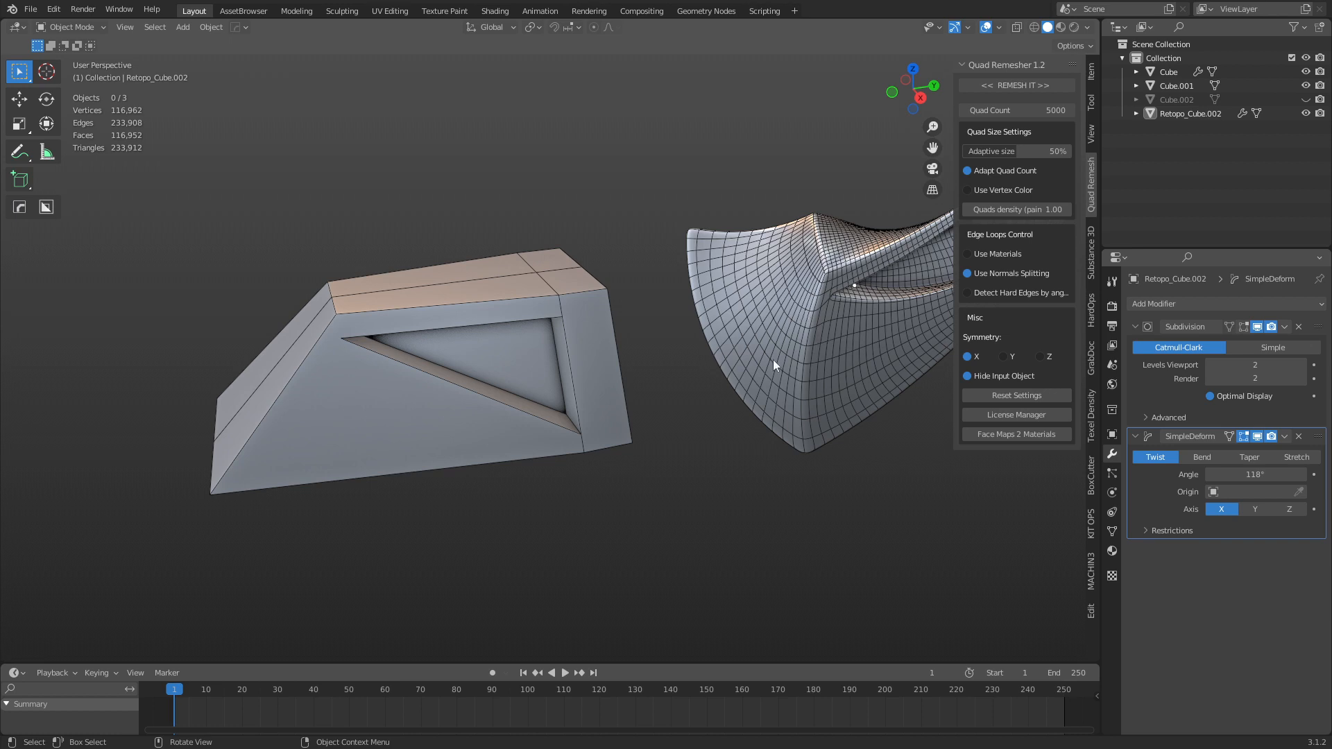
Examine the source block's sparse topology up close and compare its wireframe with the diced and remeshed twisted blocks.
left_click(506, 355)
key("KP_Decimal")
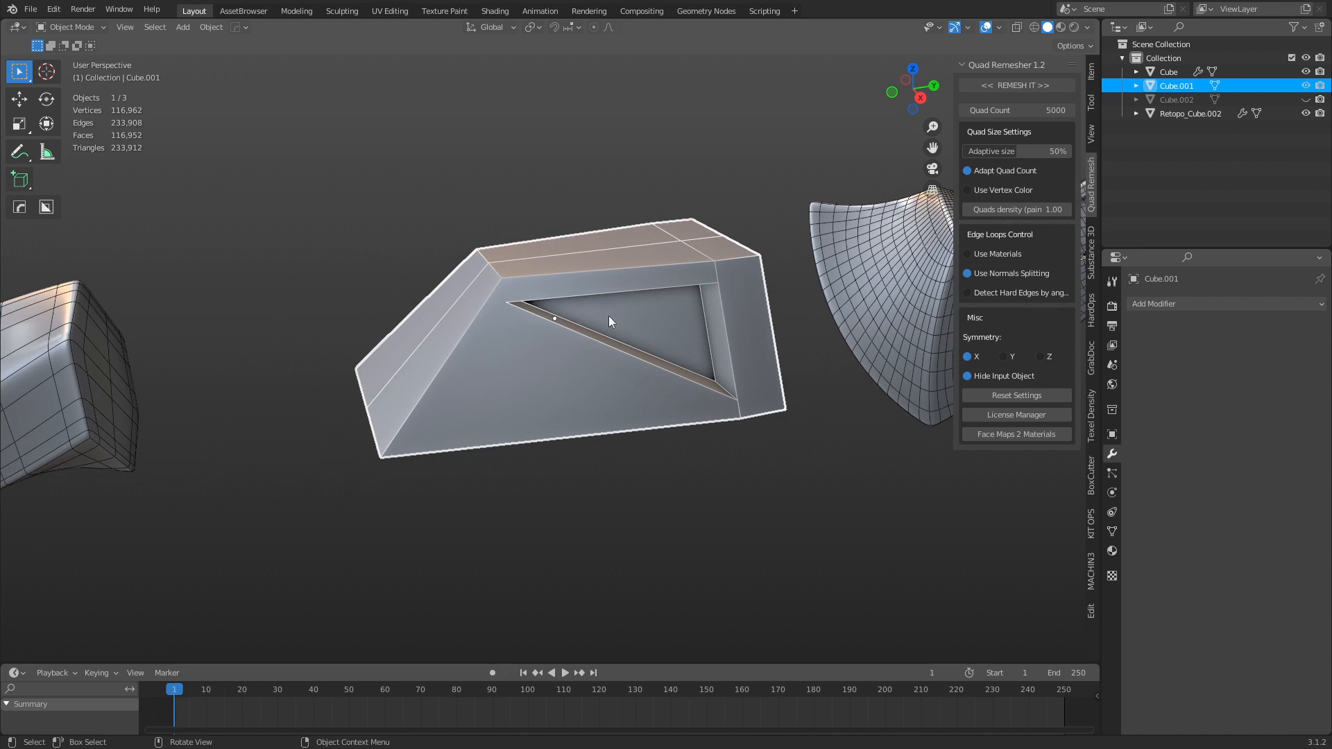
scroll(609, 315, "up", 4)
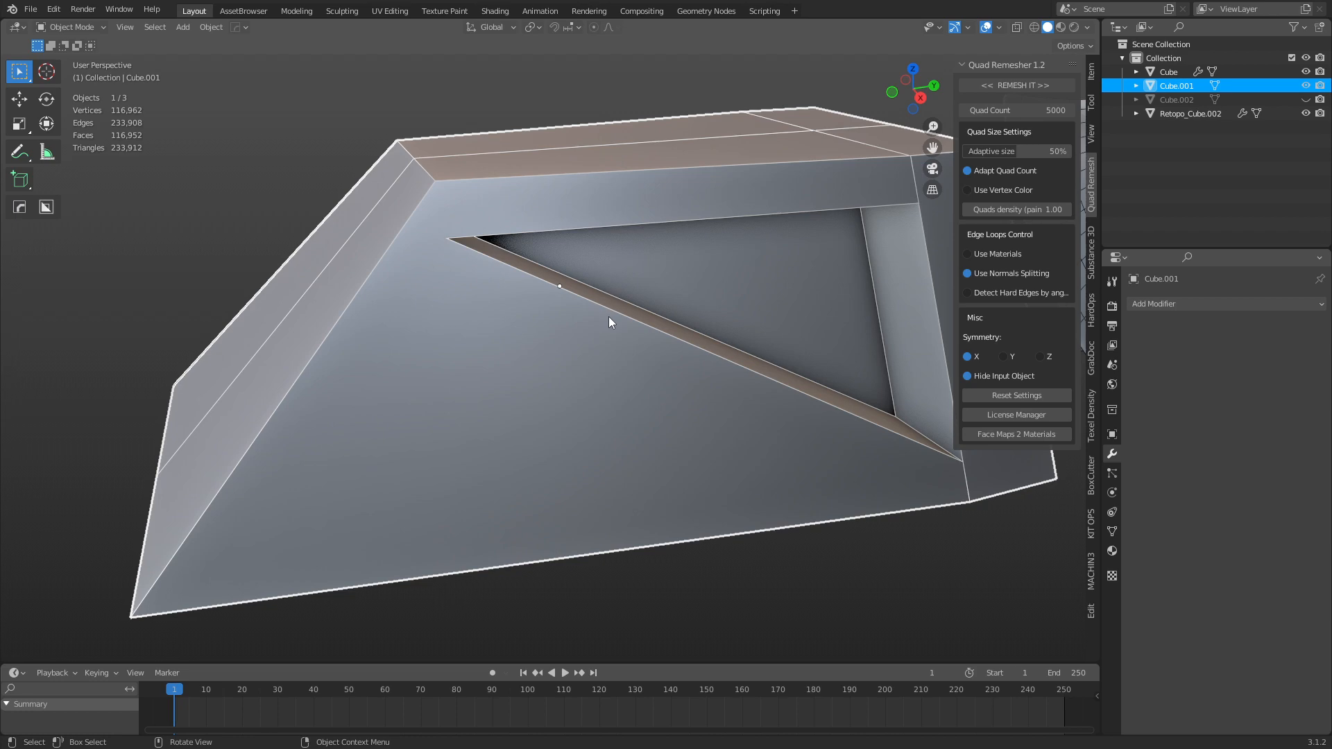
scroll(610, 317, "down", 5)
middle_click_drag(689, 427, 655, 437)
middle_click_drag(667, 490, 731, 446)
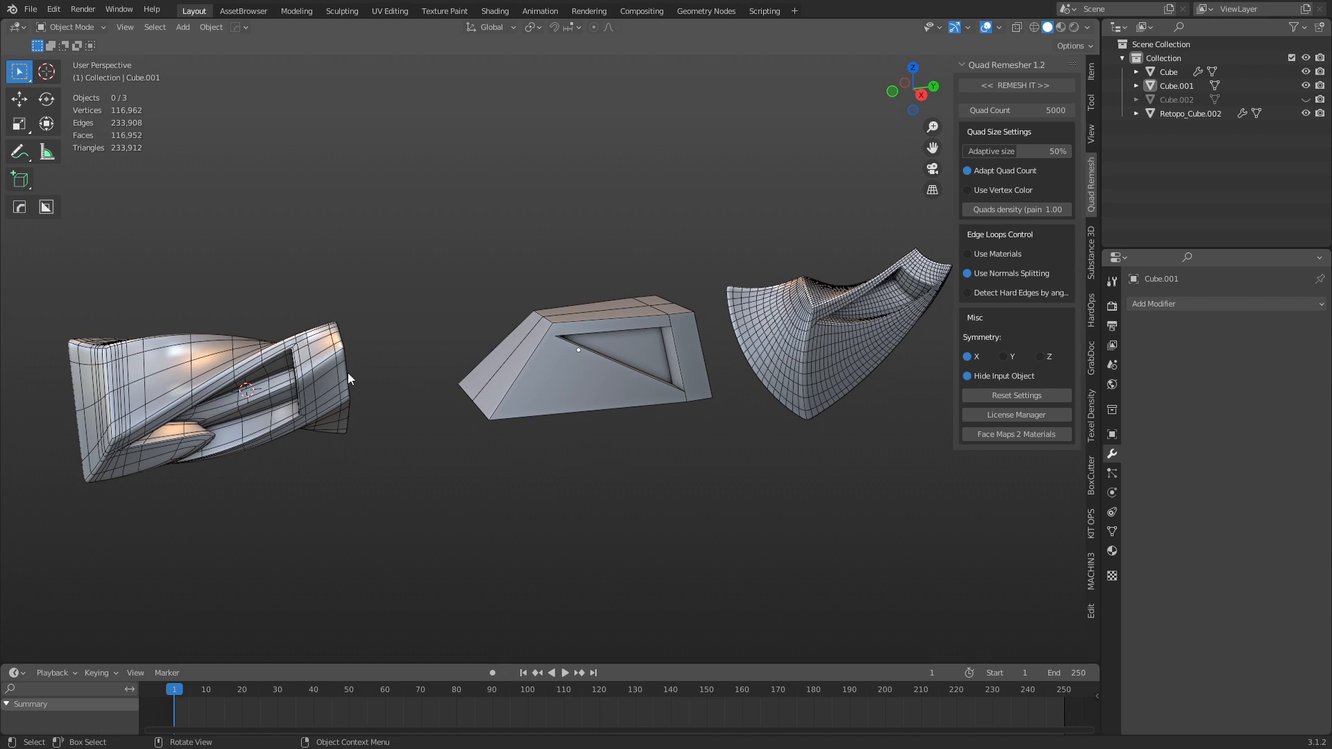
left_click(225, 371)
left_click(400, 494)
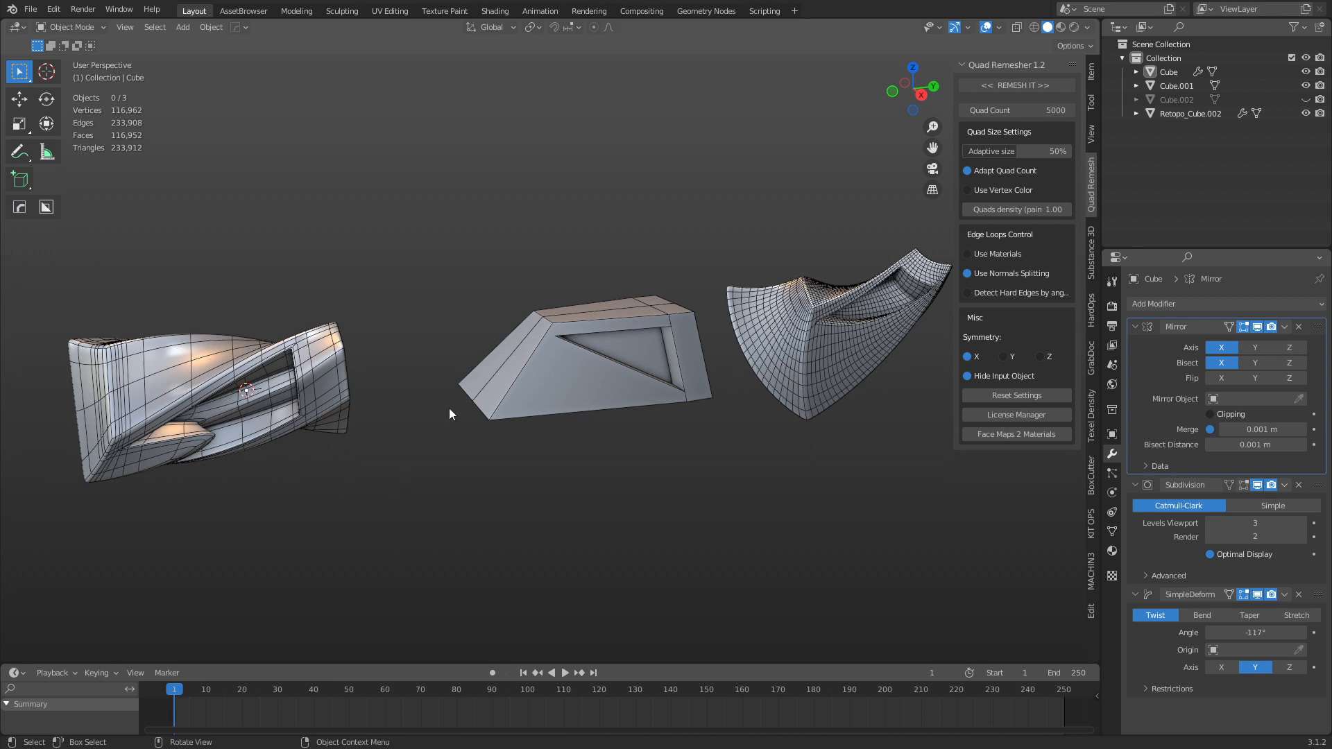
middle_click_drag(502, 489, 563, 461)
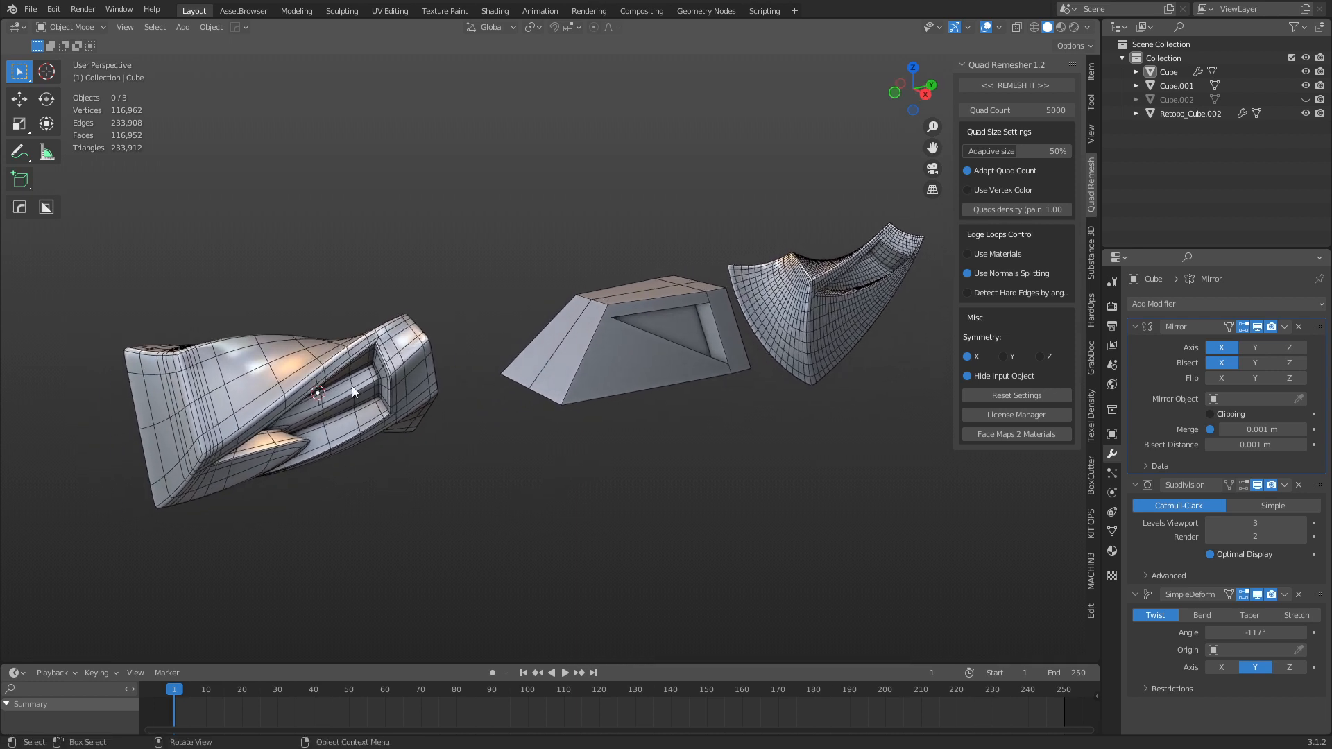
left_click(555, 362)
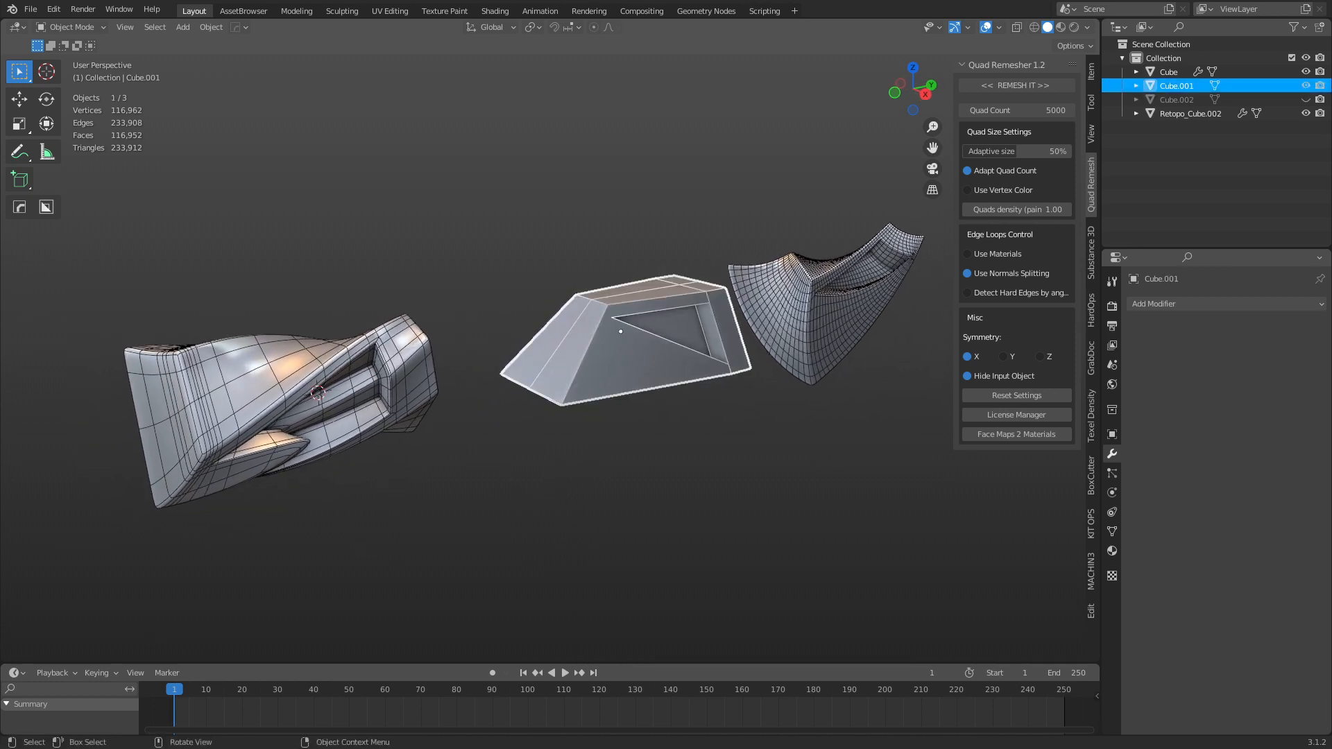